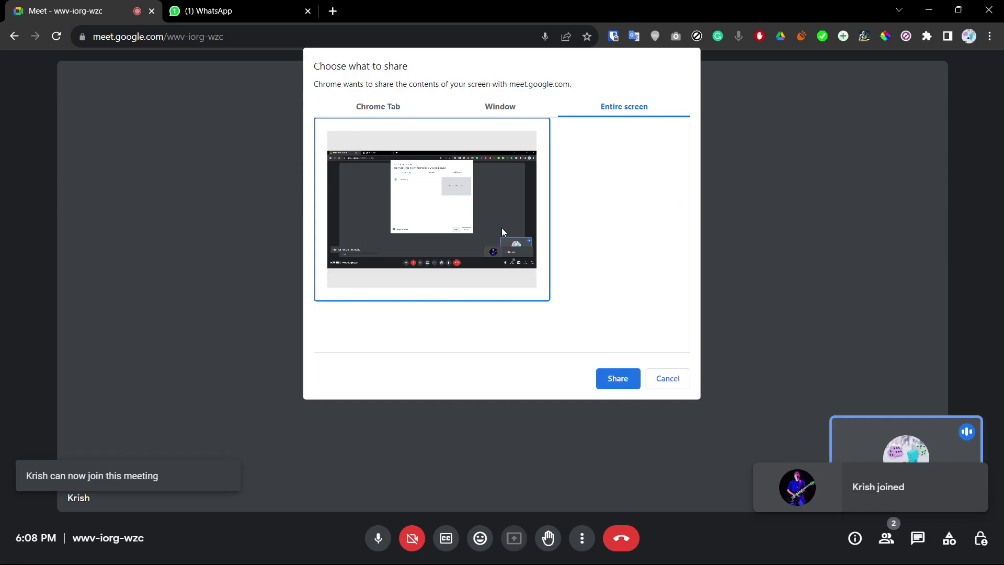
# Step: Share the entire screen to the Meet call, hide the sharing bar, and bring Blender forward
pyautogui.click(610, 379)
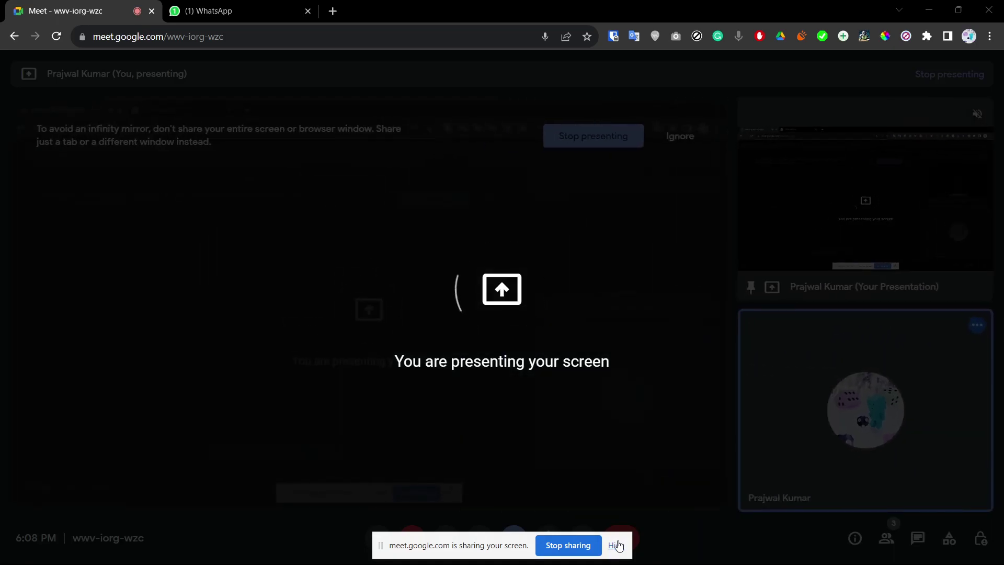
pyautogui.click(616, 546)
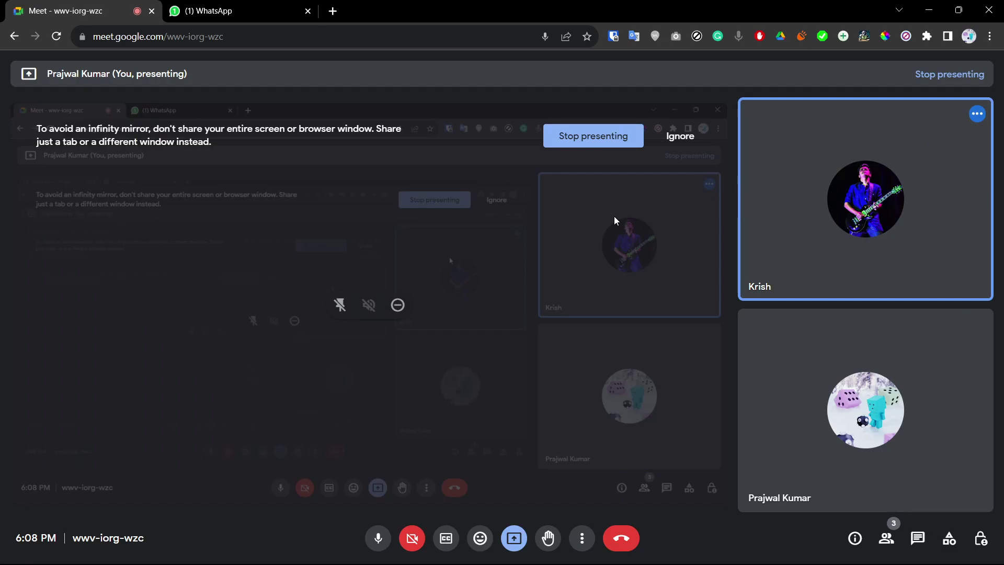
pyautogui.moveTo(532, 564)
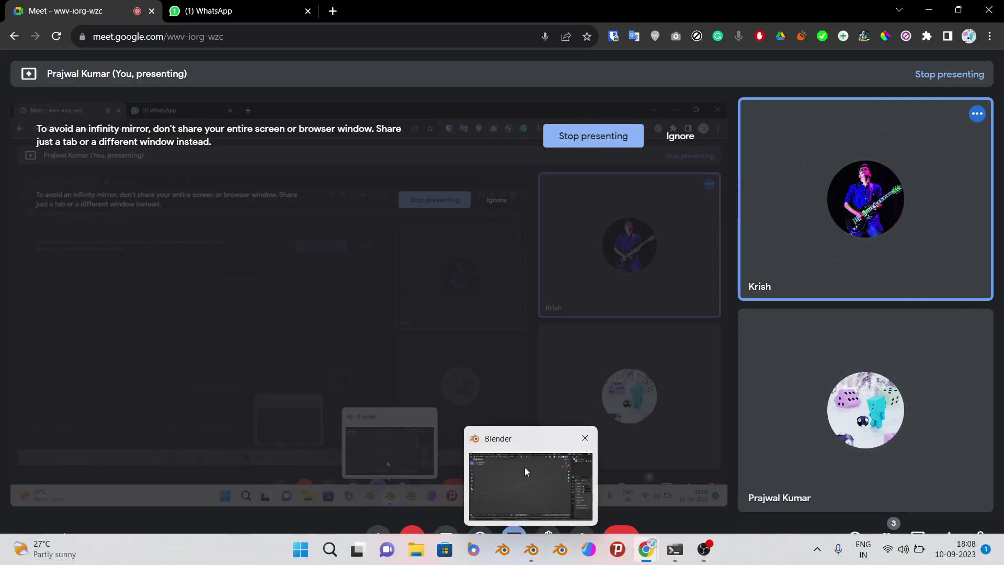
pyautogui.click(525, 467)
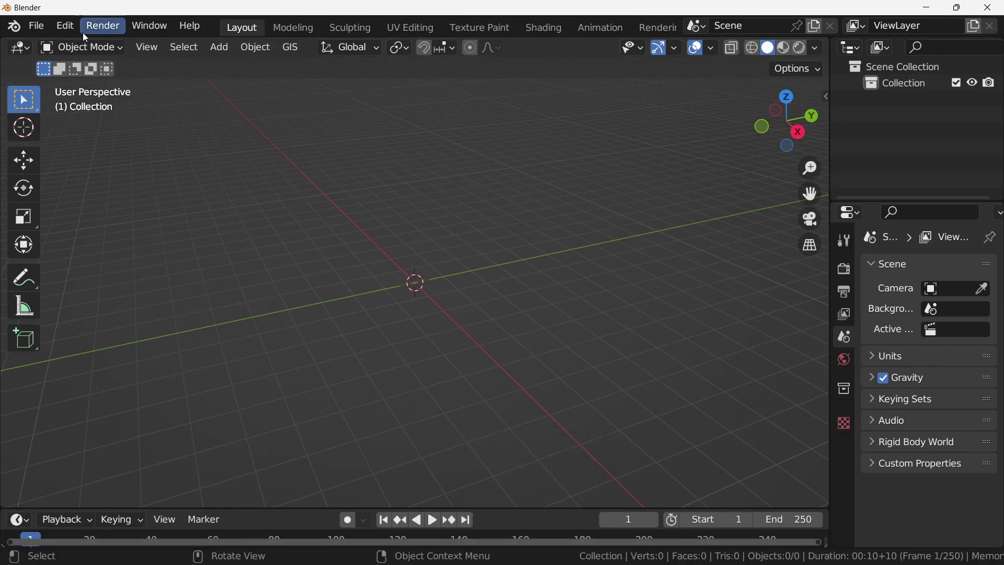
# Step: Toggle Blender to fullscreen, widen the outliner/properties column and orbit the empty Layout scene
pyautogui.click(149, 26)
pyautogui.click(204, 85)
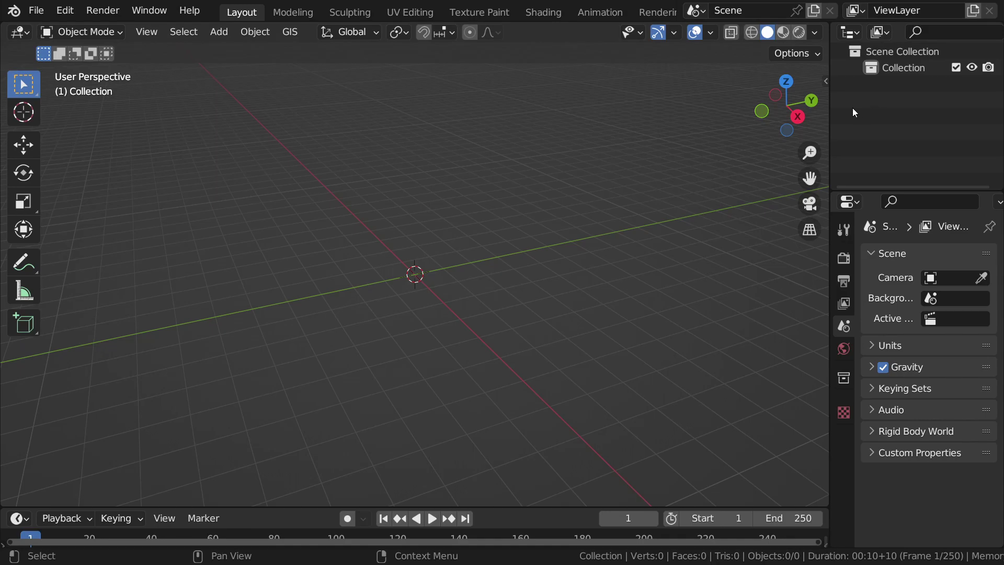
pyautogui.moveTo(828, 106); pyautogui.dragTo(744, 199)
pyautogui.moveTo(819, 193); pyautogui.dragTo(819, 200)
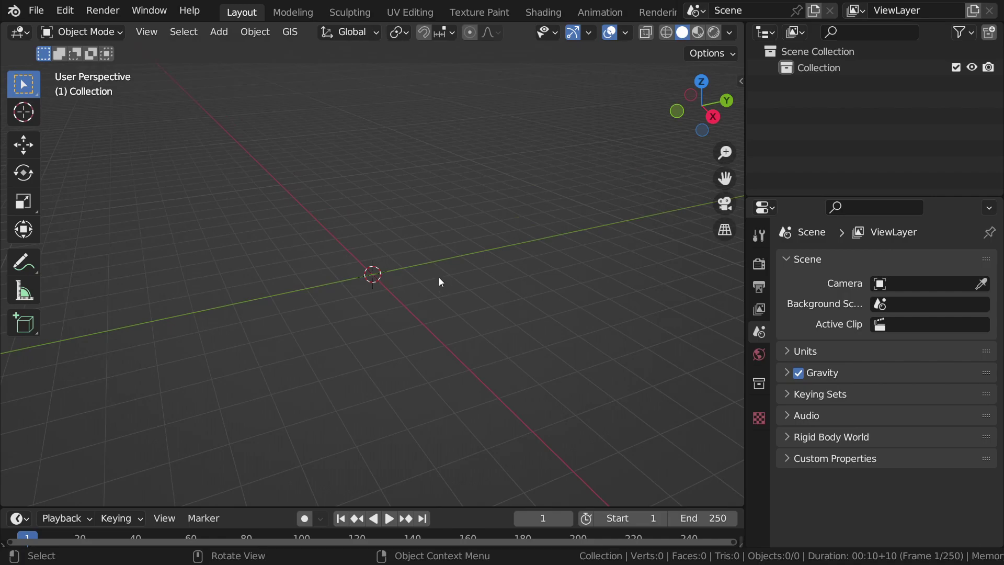
pyautogui.moveTo(442, 281); pyautogui.dragTo(450, 247, button='middle')
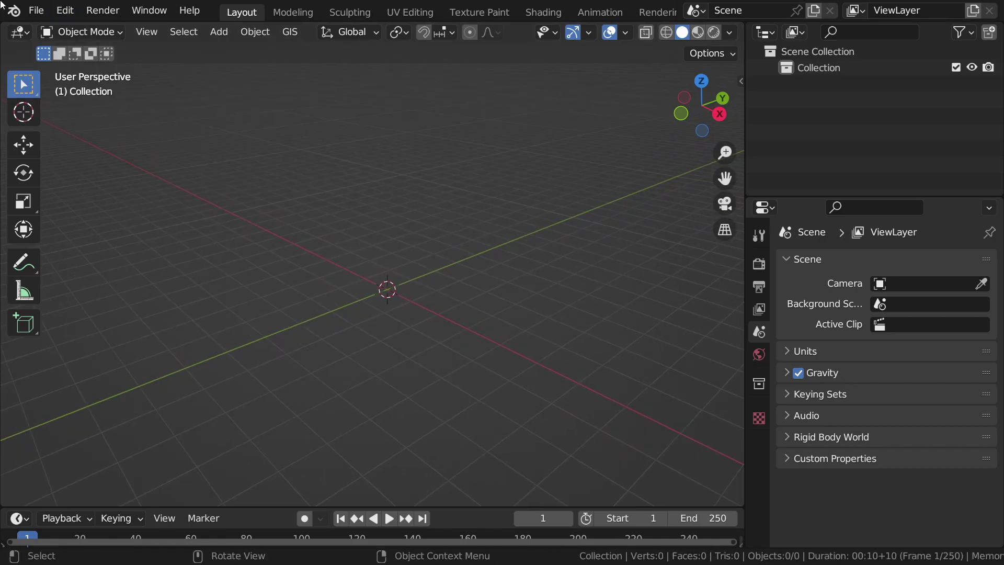
pyautogui.moveTo(460, 264); pyautogui.dragTo(478, 276, button='middle')
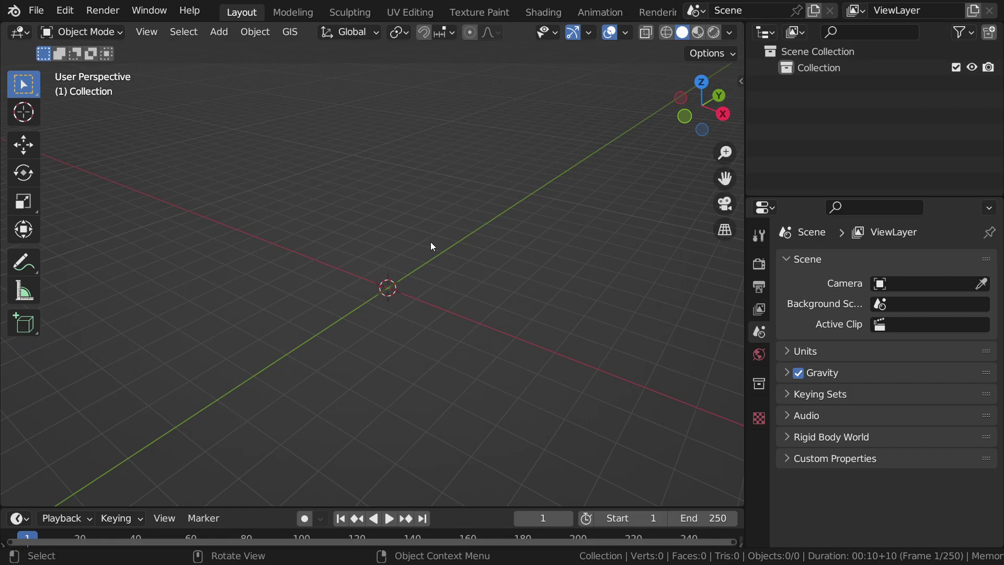
pyautogui.hotkey('alt', 'Tab')
pyautogui.hotkey('alt', 'Tab')
pyautogui.hotkey('alt', 'Tab')
pyautogui.hotkey('alt', 'Tab')
pyautogui.hotkey('alt', 'Tab')
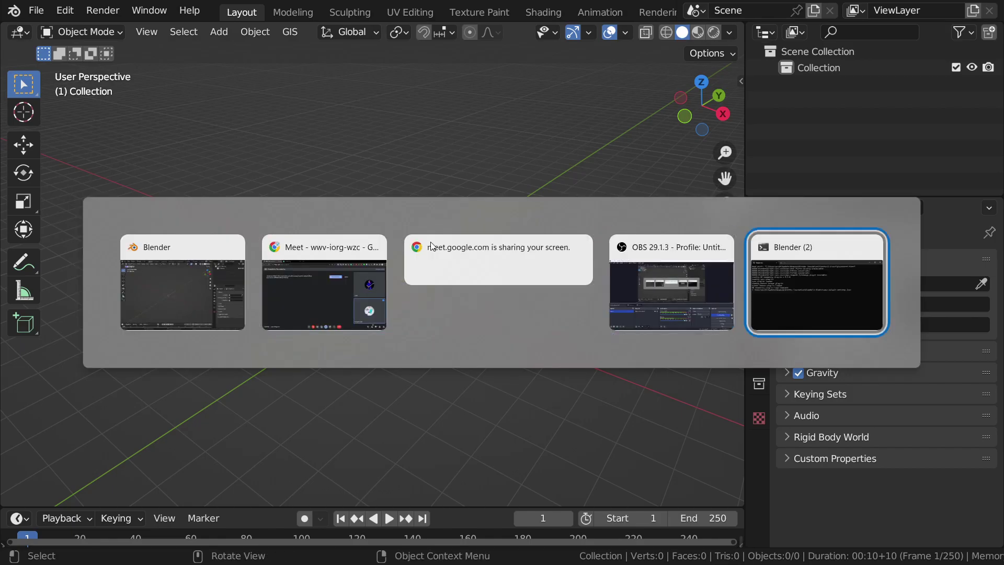
# Step: Open File Explorer and browse into the Data (D:) drive
pyautogui.press('super+e')
pyautogui.click(390, 74)
pyautogui.write('https://meet.google.com/wwv-iorg-wzc')
pyautogui.press('Escape')
pyautogui.click(348, 125)
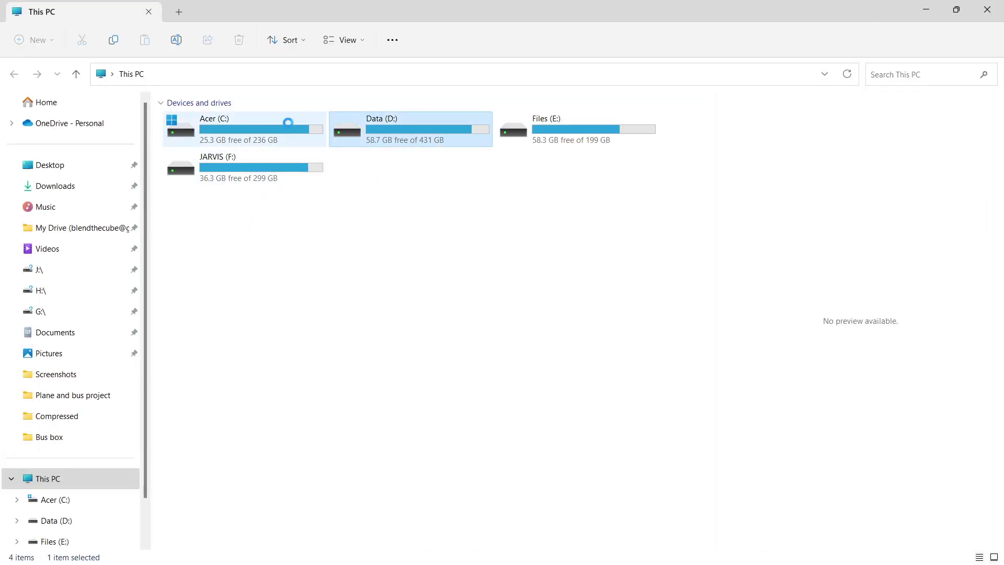
pyautogui.doubleClick(342, 125)
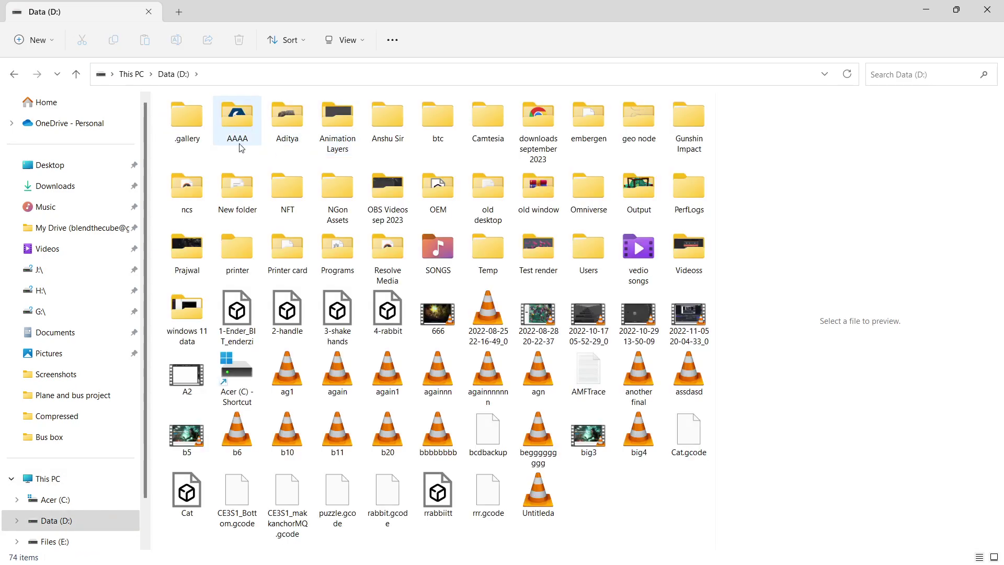
# Step: Open the Anshu Sir folder and bring up the context menu for All FBX Files
pyautogui.doubleClick(400, 124)
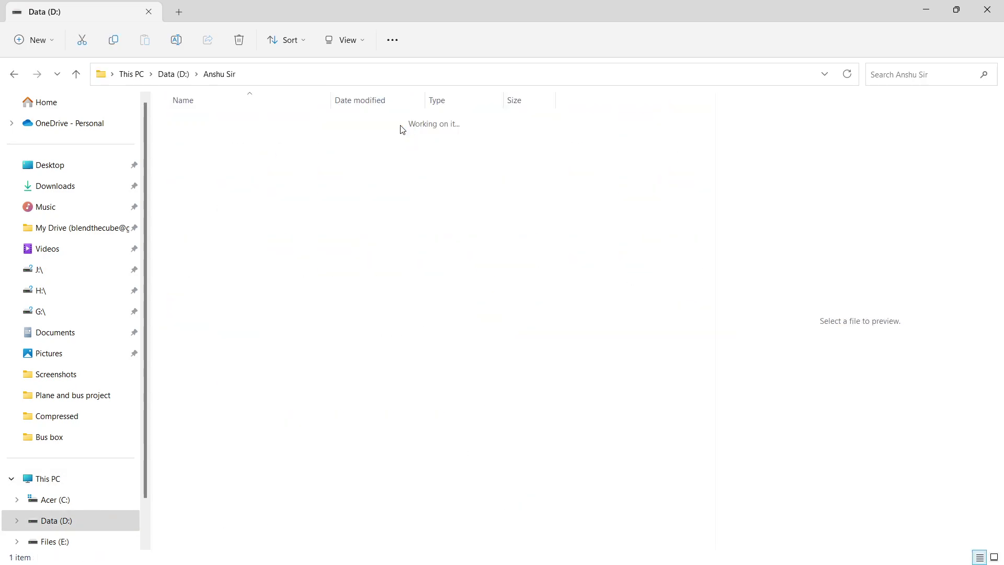
pyautogui.doubleClick(260, 125)
pyautogui.hotkey('alt', 'Left')
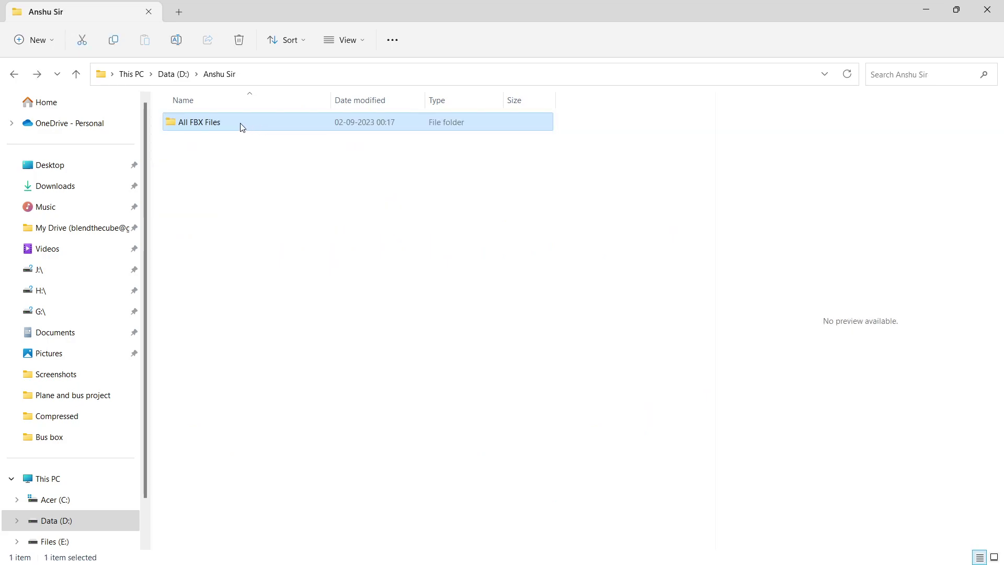
pyautogui.rightClick(236, 123)
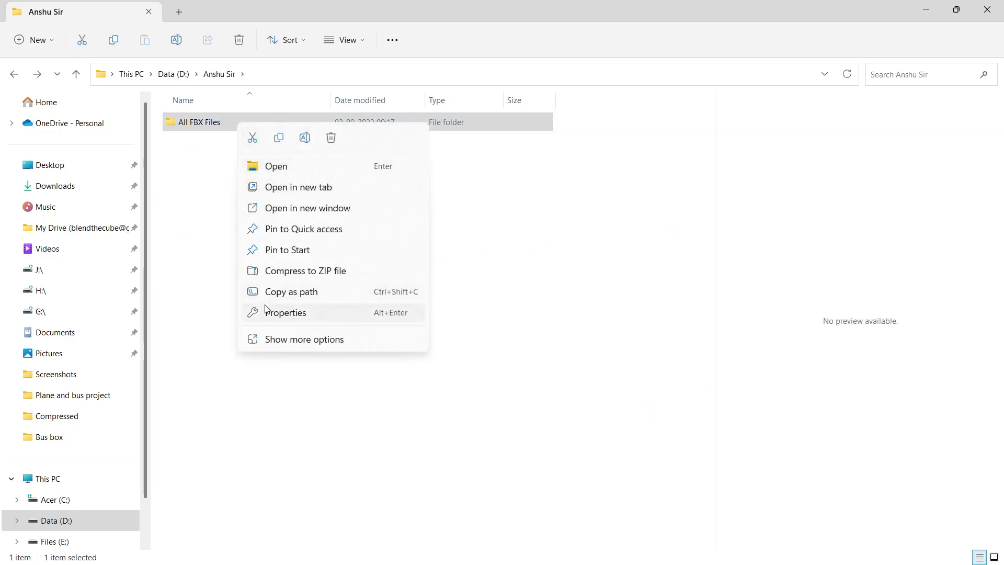
pyautogui.rightClick(196, 120)
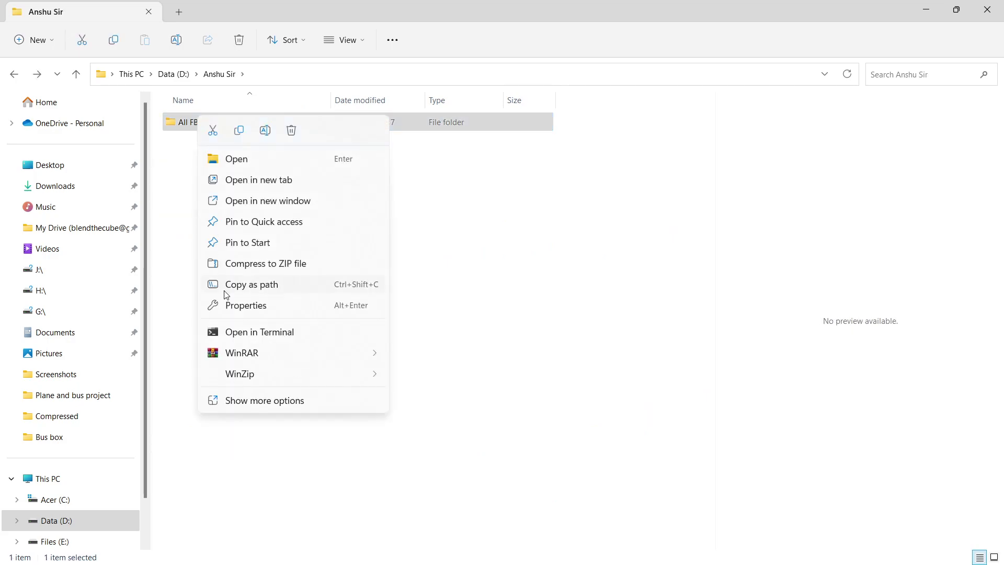
# Step: Add the All FBX Files folder to a ZIP archive with WinRAR
pyautogui.moveTo(237, 355)
pyautogui.click(434, 356)
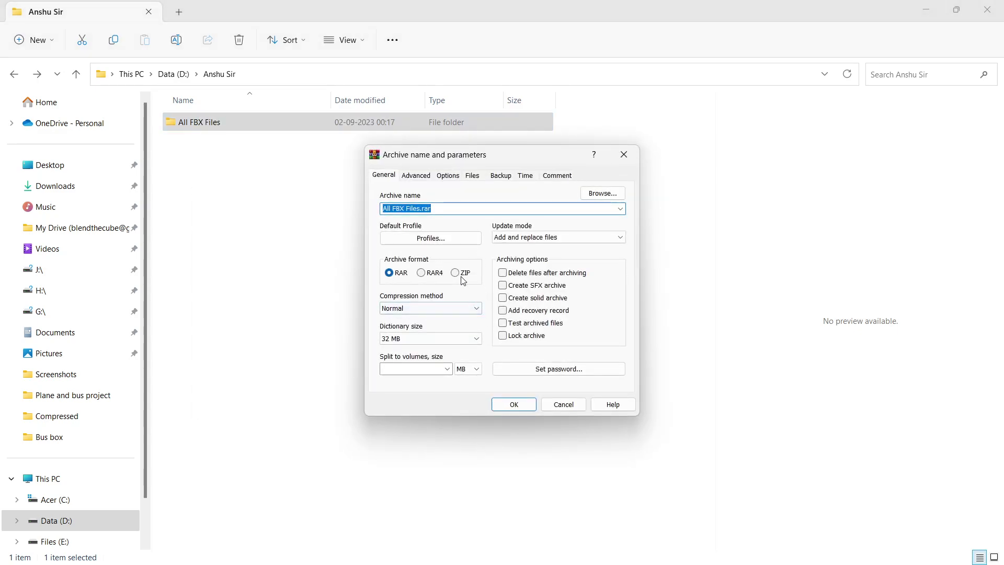
pyautogui.click(461, 274)
pyautogui.click(513, 405)
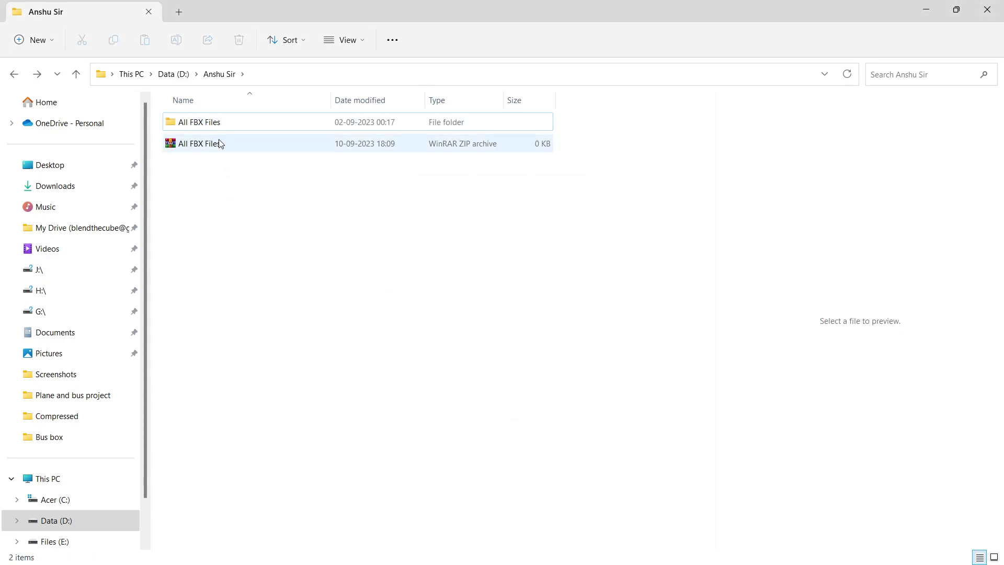
# Step: Check that All FBX Files.zip (3,44,885 KB) now sits beside the folder
pyautogui.hotkey('alt', 'Tab')
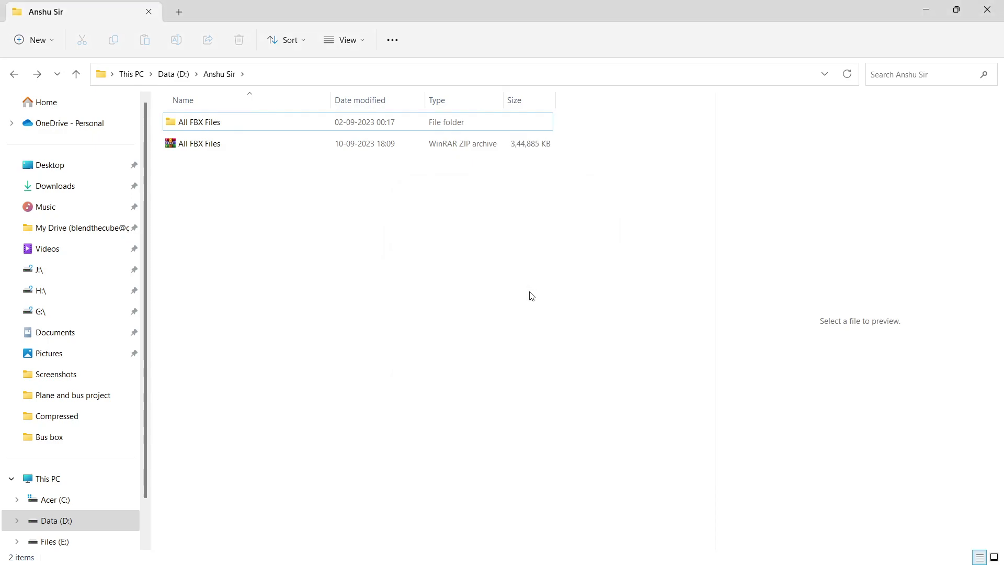
pyautogui.click(228, 128)
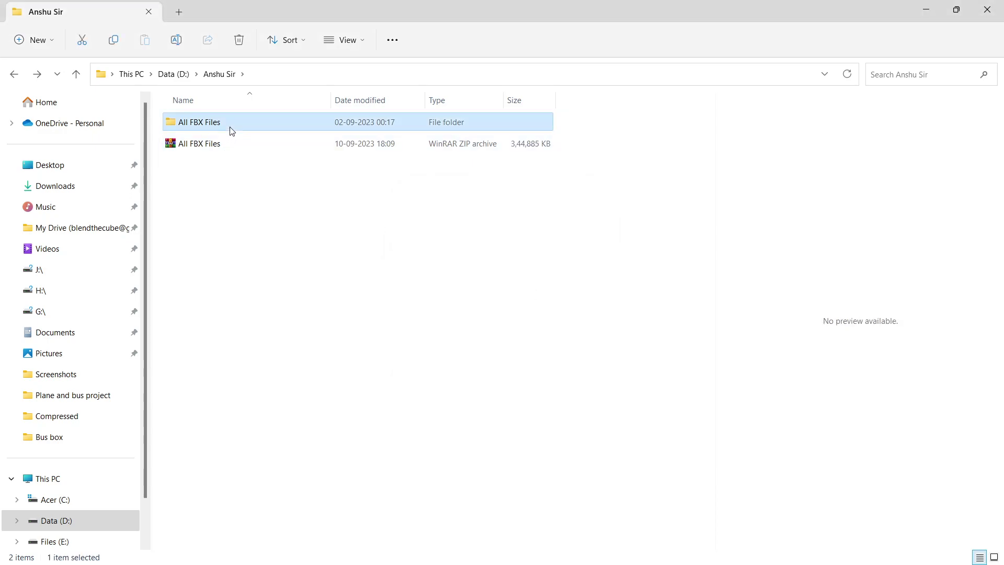
pyautogui.click(227, 141)
pyautogui.hotkey('alt', 'Tab')
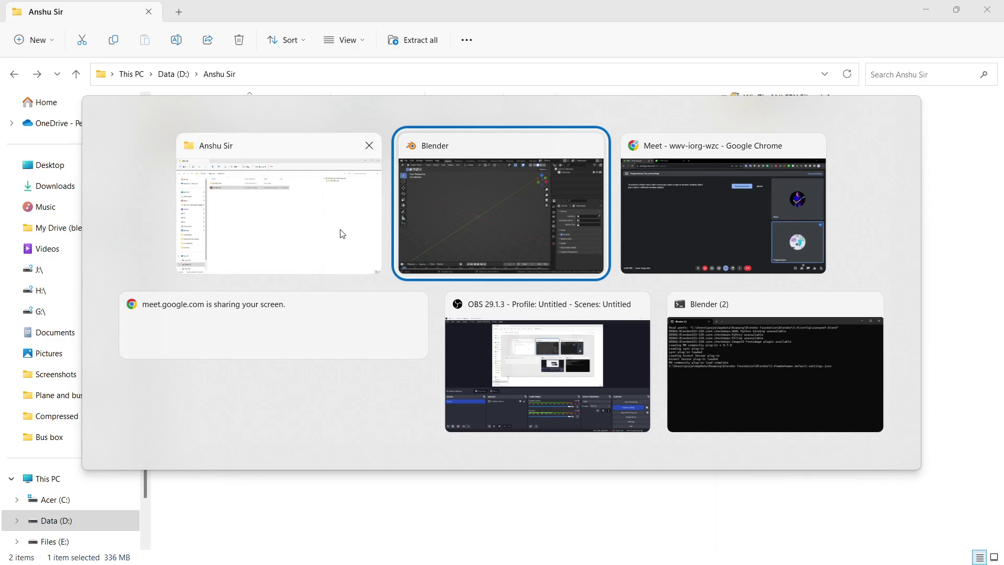
# Step: Ignore Meet's infinity-mirror warning, then return to the Anshu Sir folder in File Explorer
pyautogui.click(688, 193)
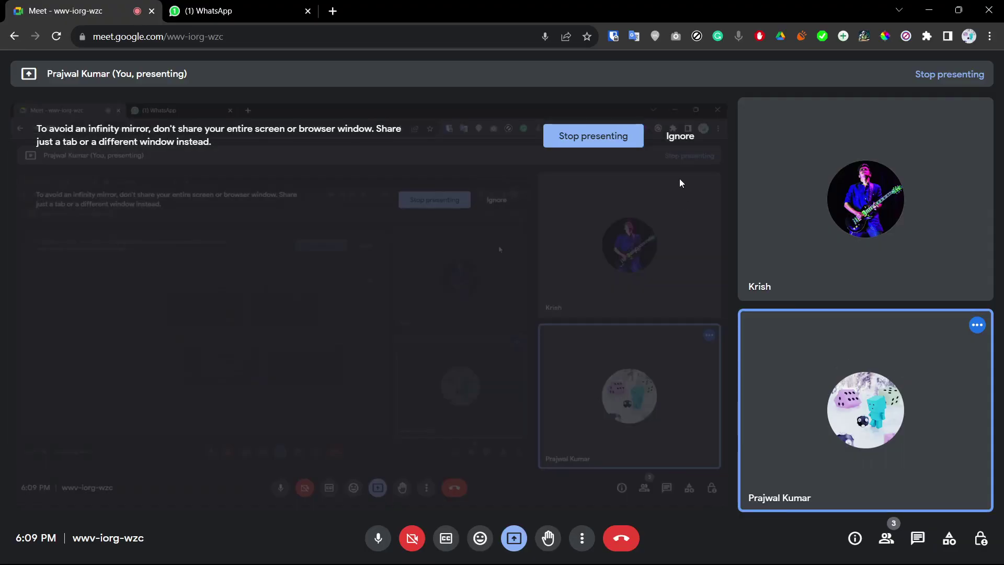
pyautogui.click(679, 136)
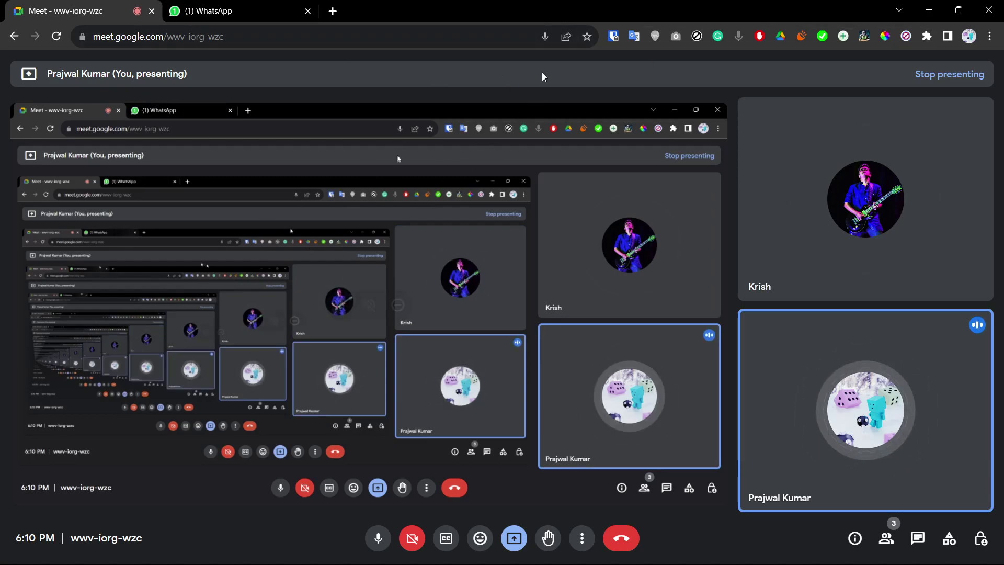
pyautogui.hotkey('alt', 'Tab')
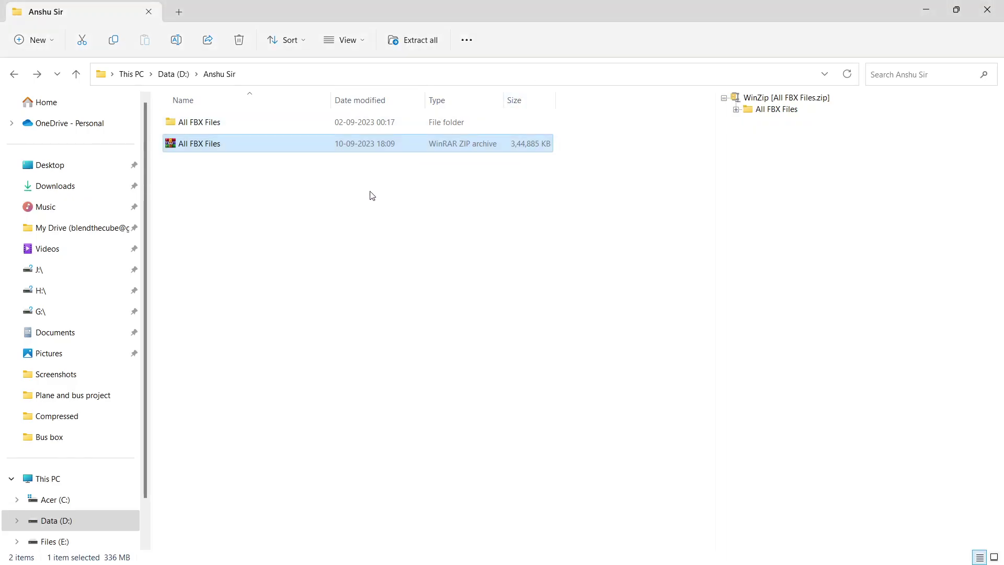
pyautogui.click(372, 196)
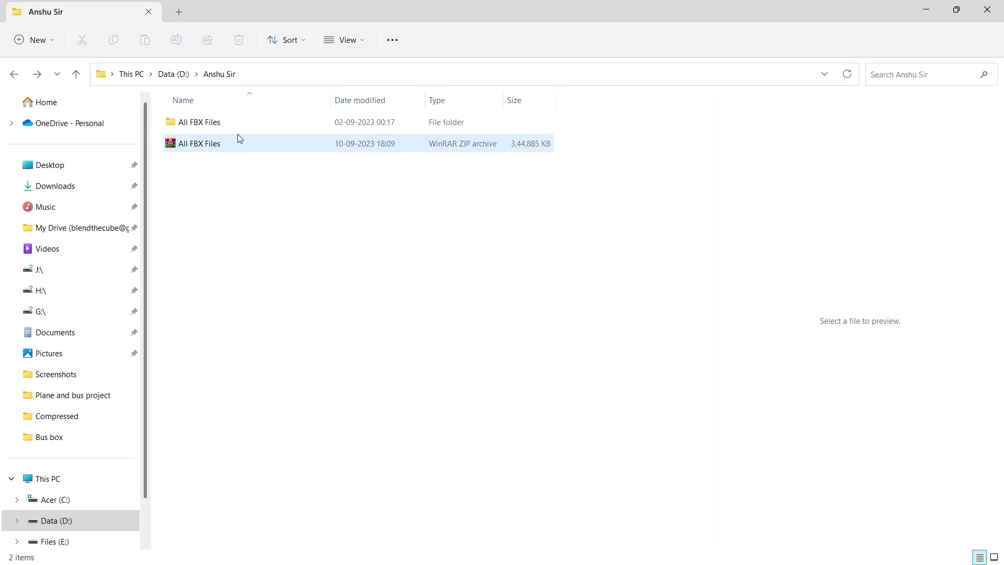
# Step: View the All FBX Files ZIP's properties to confirm its 336 MB size
pyautogui.click(210, 146)
pyautogui.hotkey('alt', 'Return')
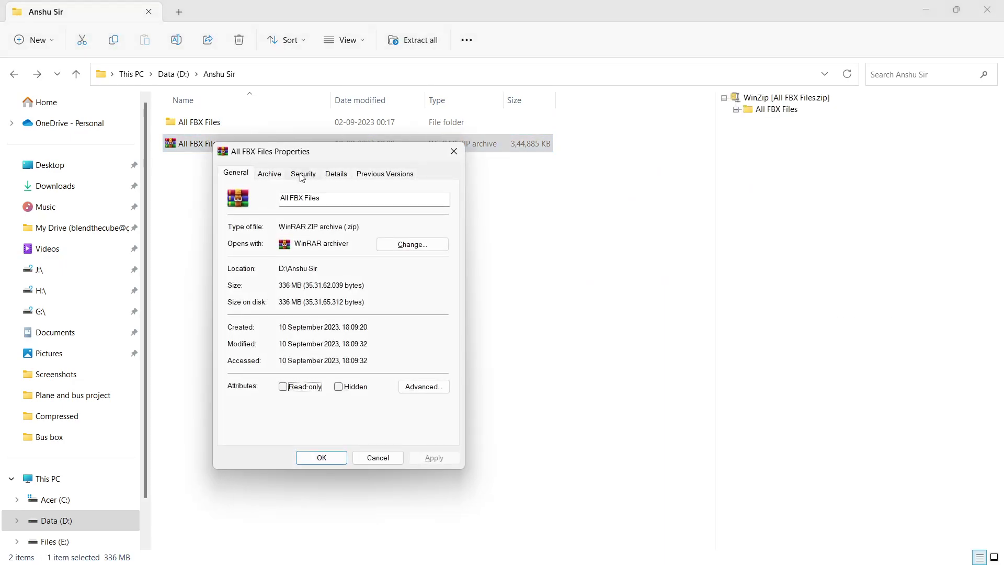
pyautogui.click(453, 150)
# Step: Copy the D:\Anshu Sir folder path and return to the WhatsApp chat
pyautogui.hotkey('alt', 'Tab')
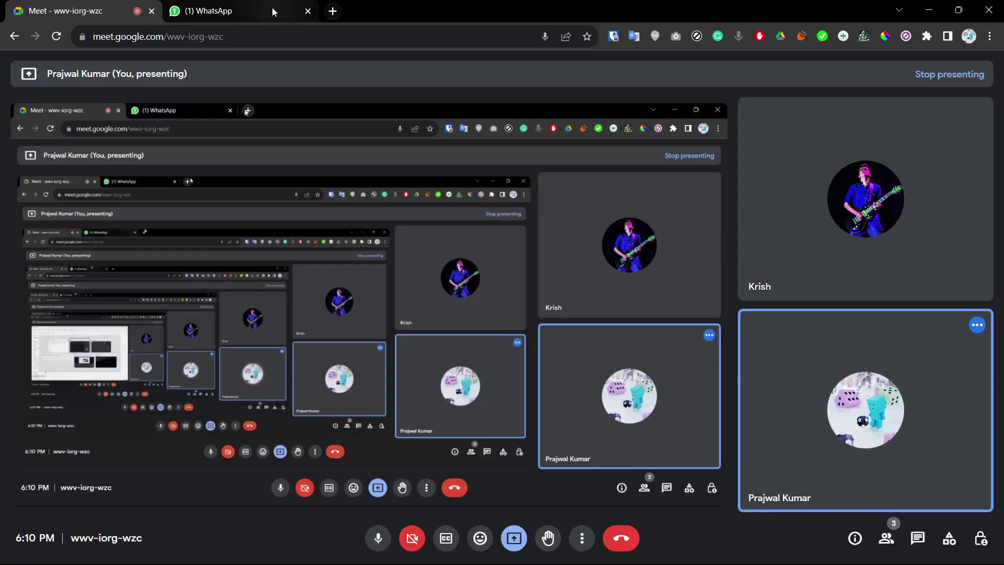
pyautogui.click(272, 8)
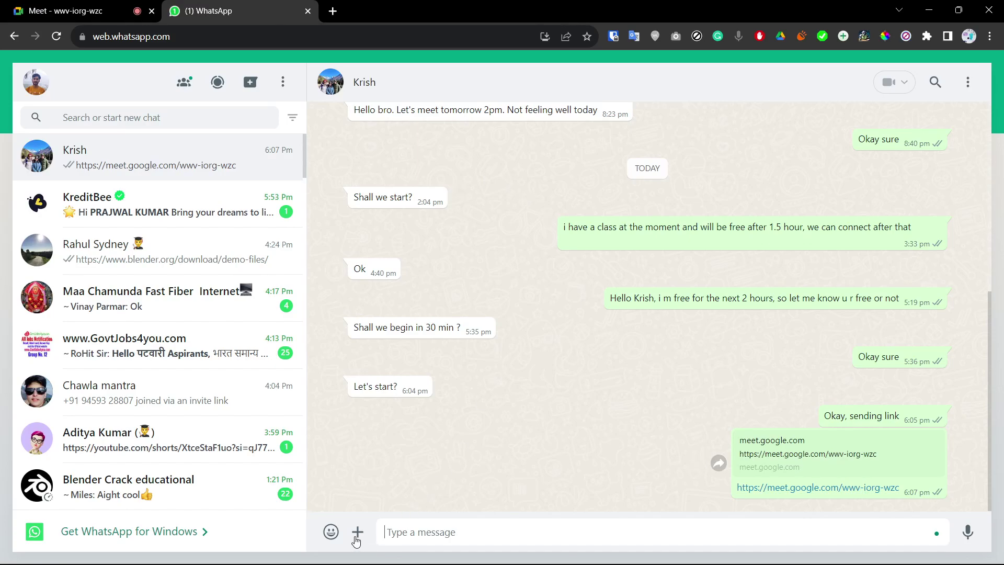
pyautogui.hotkey('alt', 'Tab')
pyautogui.click(327, 75)
pyautogui.hotkey('ctrl', 'c')
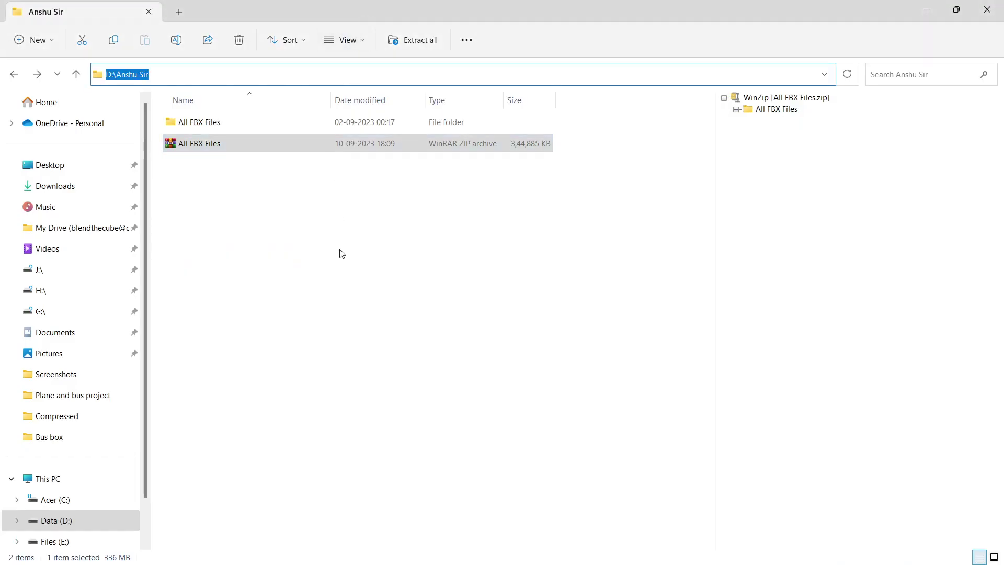
pyautogui.hotkey('alt', 'Tab')
# Step: Attach All FBX Files.zip as a document from the pasted folder path and send it
pyautogui.click(355, 532)
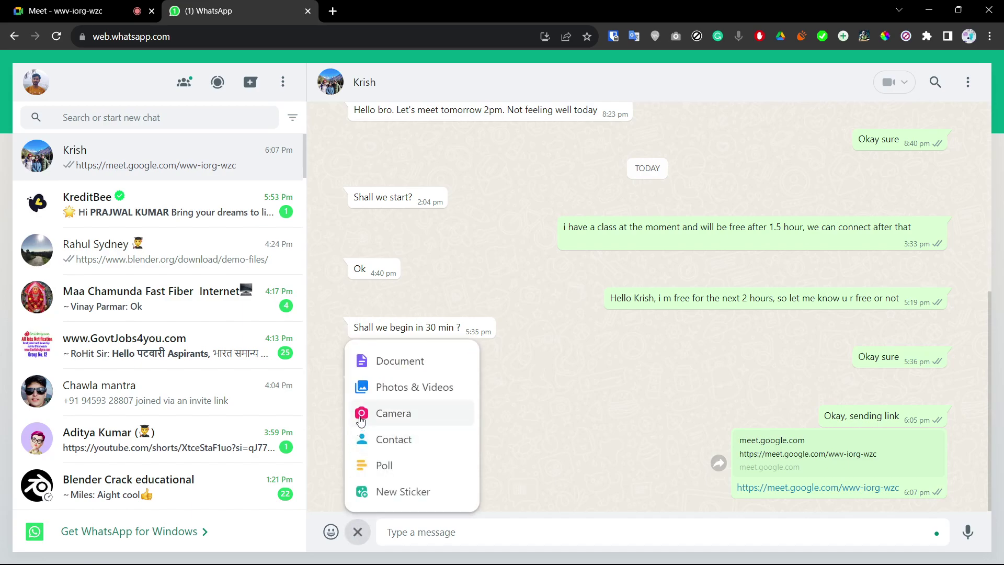
pyautogui.click(380, 358)
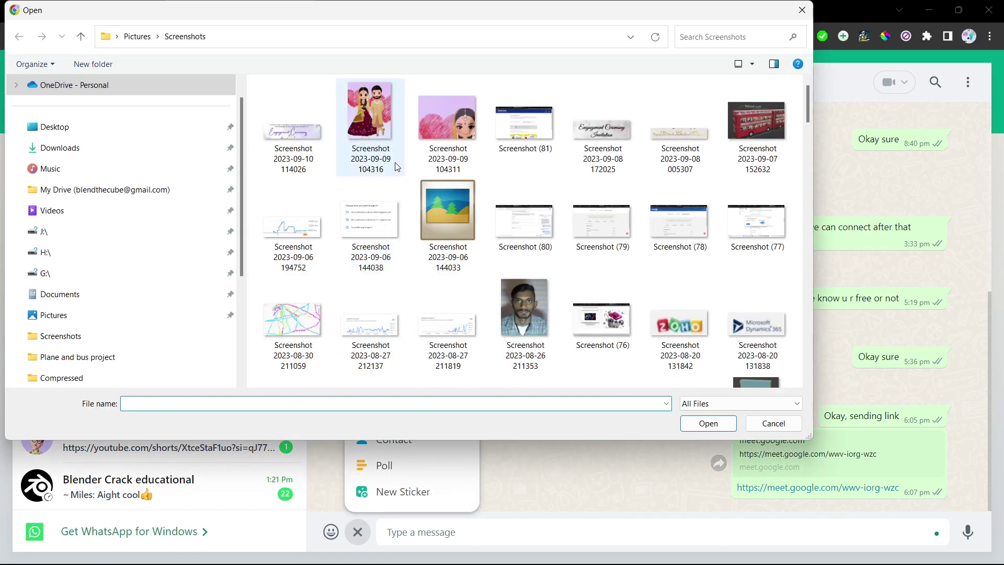
pyautogui.click(394, 35)
pyautogui.hotkey('ctrl', 'v')
pyautogui.press('Return')
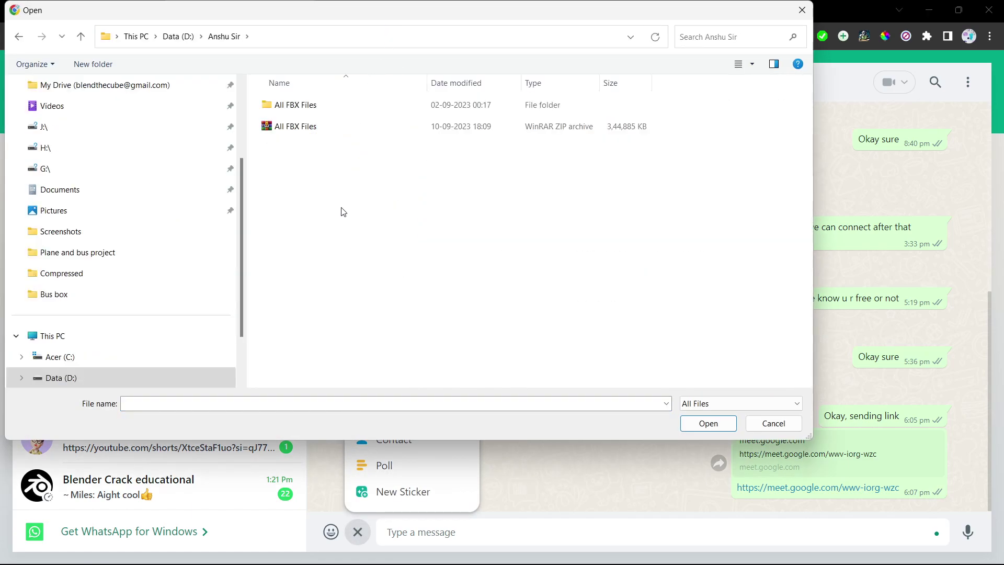
pyautogui.click(334, 126)
pyautogui.click(711, 421)
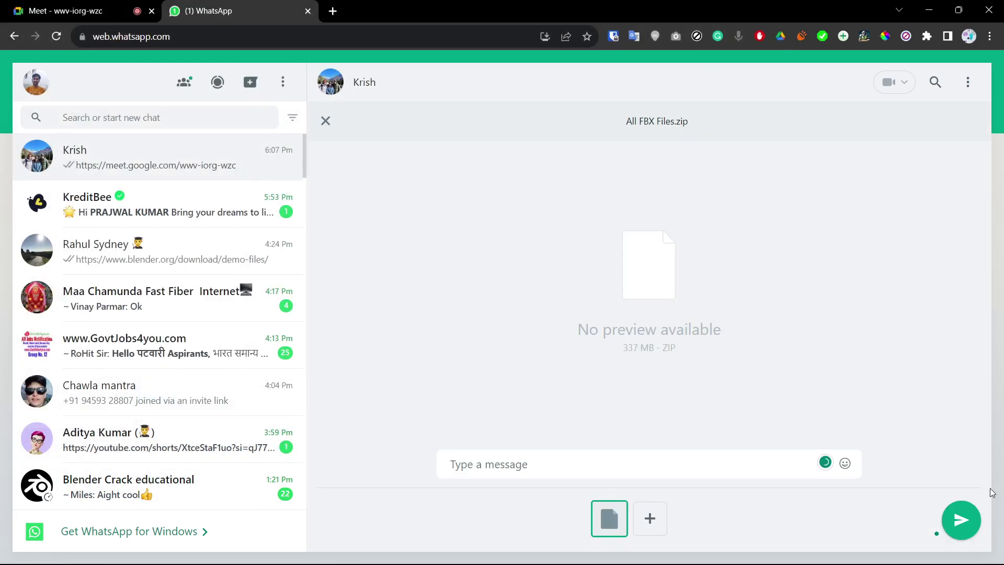
pyautogui.click(962, 519)
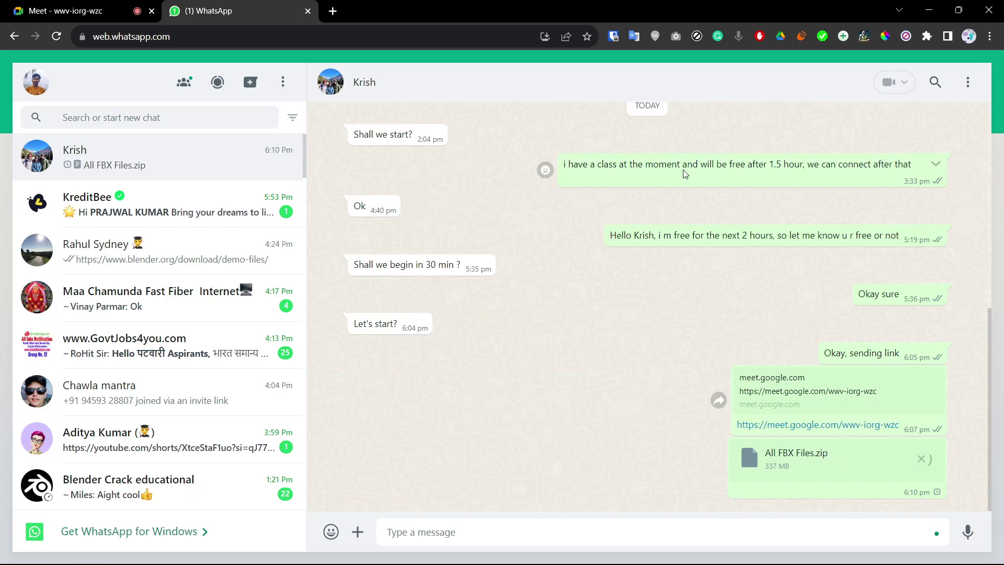
# Step: Switch to the Meet tab, then over to the Blender window
pyautogui.click(124, 6)
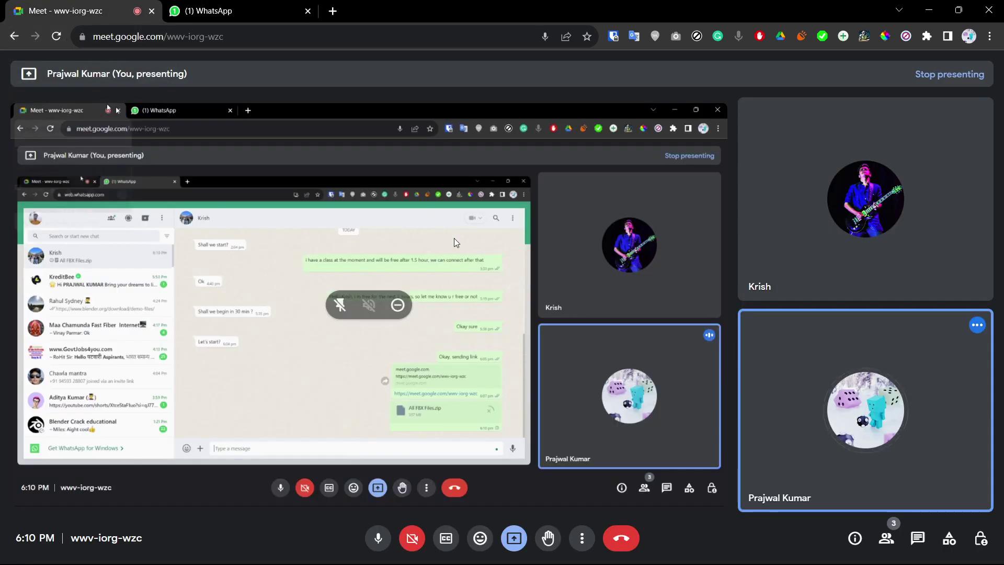
pyautogui.click(176, 6)
pyautogui.click(125, 7)
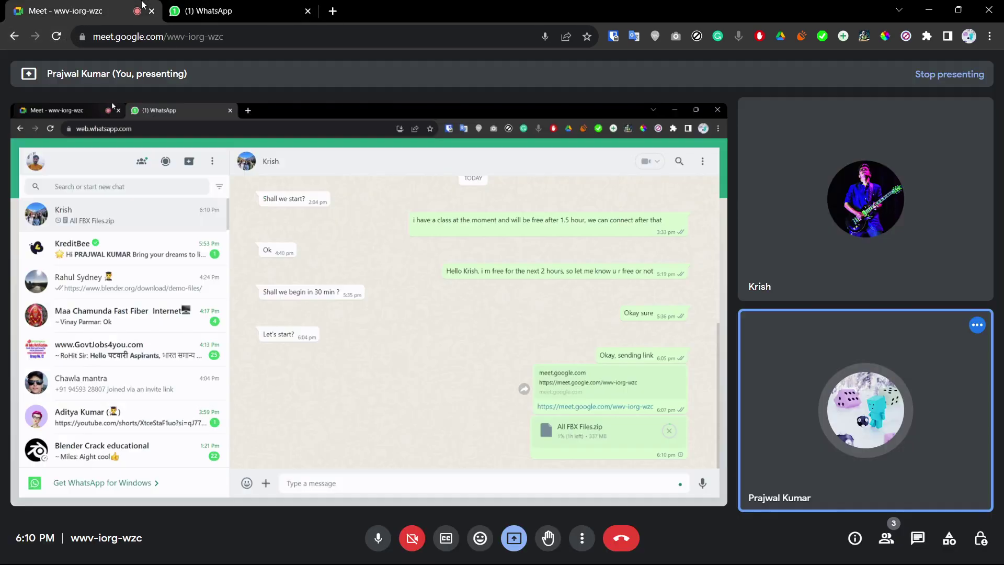
pyautogui.hotkey('alt', 'Tab')
pyautogui.hotkey('alt', 'Tab')
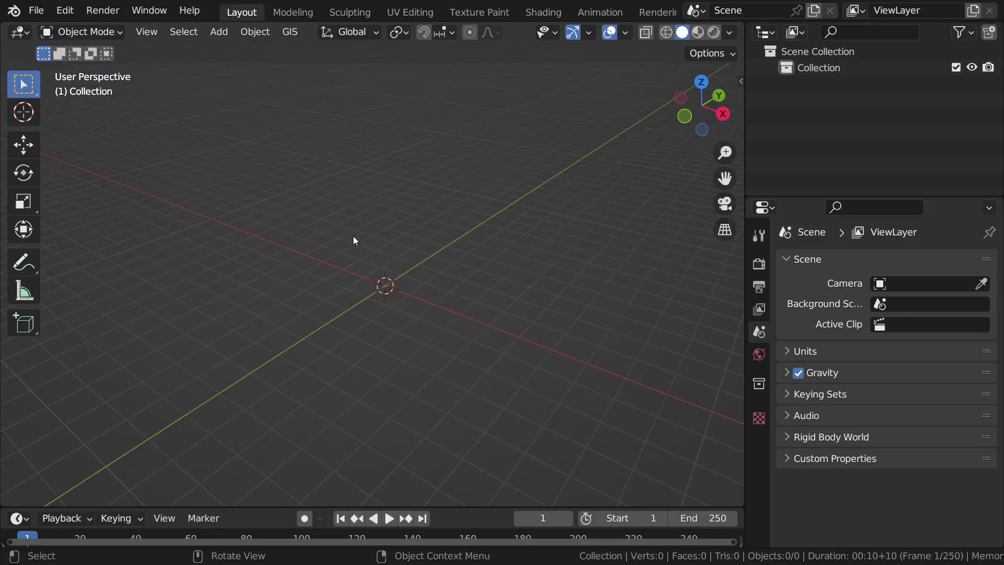
# Step: Rename the Outliner's default Collection to 'Artery'
pyautogui.moveTo(376, 235); pyautogui.dragTo(460, 231, button='middle')
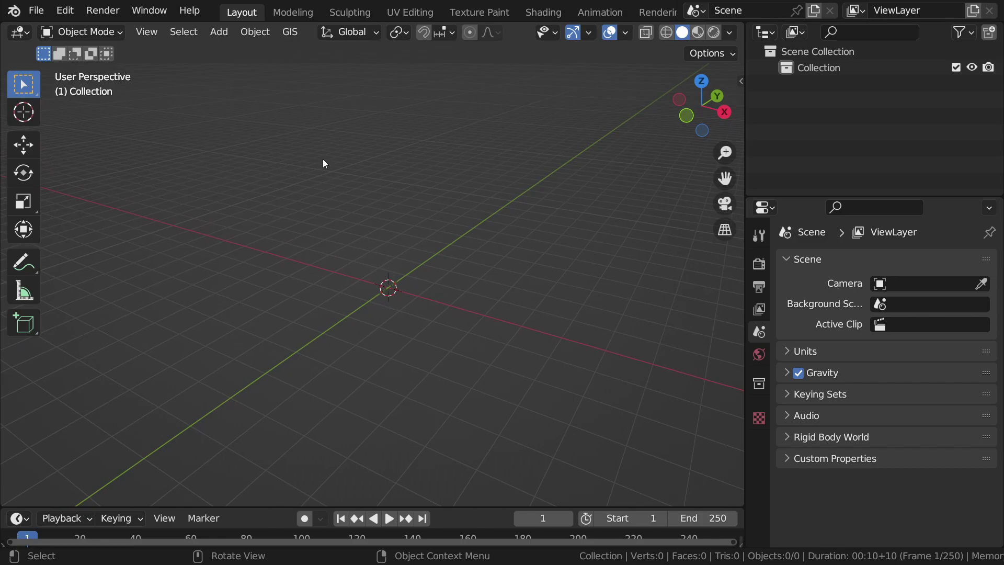
pyautogui.keyDown('shift'); pyautogui.moveTo(553, 216); pyautogui.dragTo(545, 214, button='middle'); pyautogui.keyUp('shift')
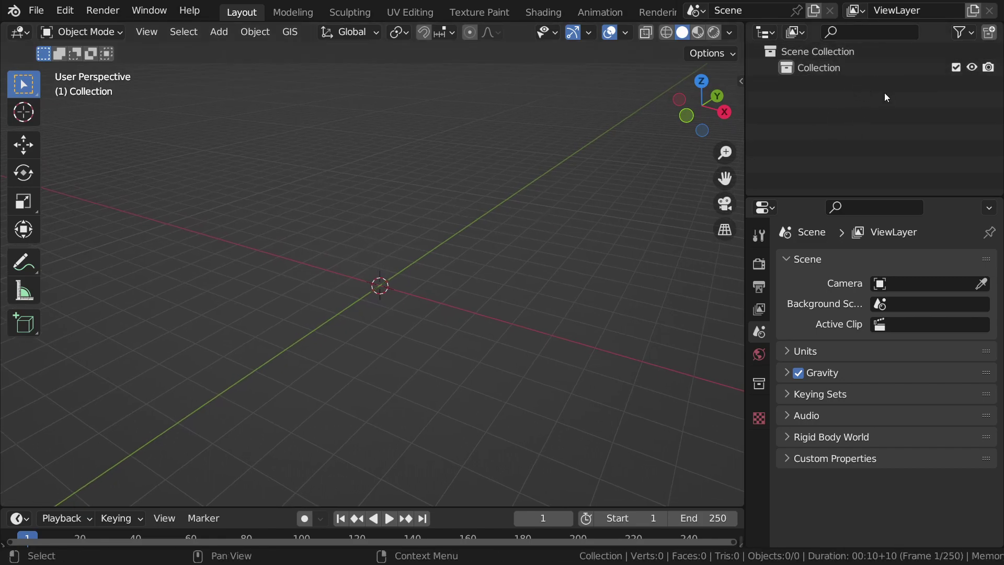
pyautogui.click(841, 64)
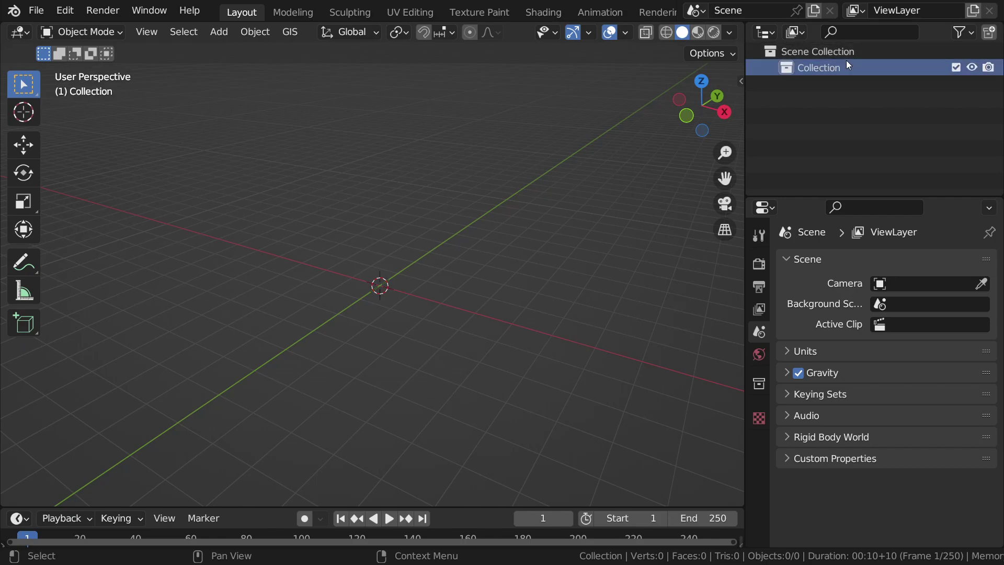
pyautogui.doubleClick(826, 68)
pyautogui.write('Arte')
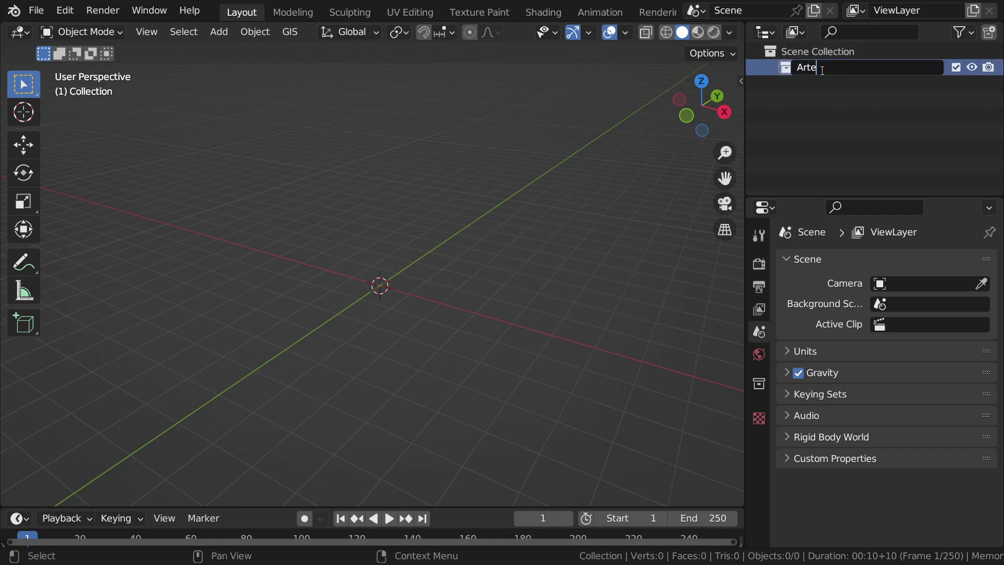
pyautogui.press('Return')
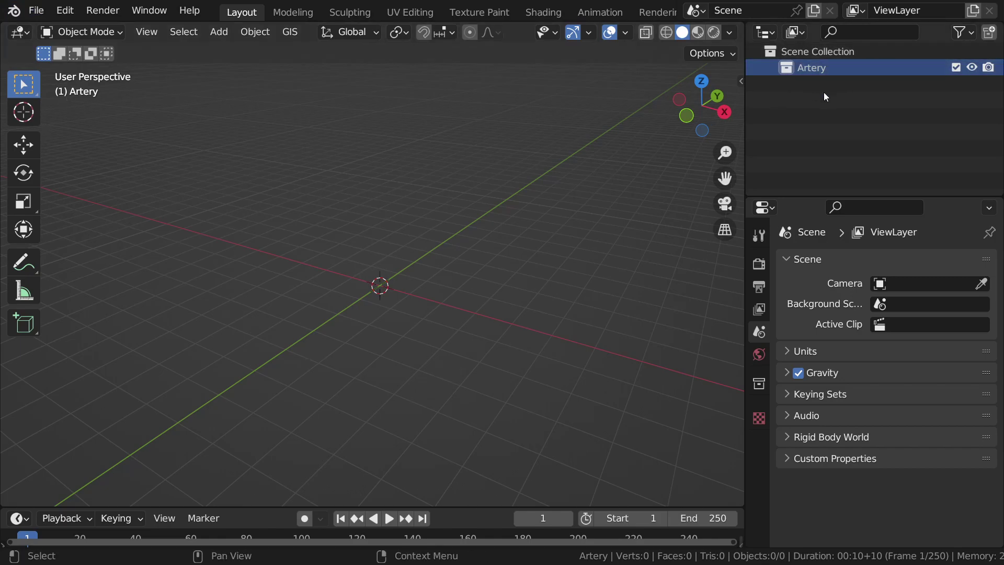
# Step: Start an FBX import and browse to D:\...\All FBX Files\Artery
pyautogui.click(36, 11)
pyautogui.moveTo(173, 228)
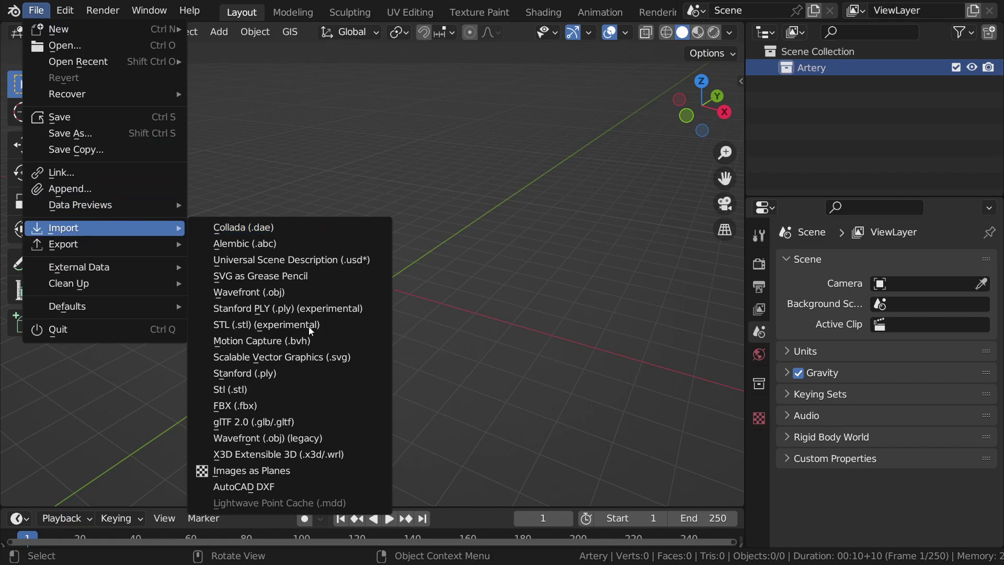
pyautogui.click(236, 406)
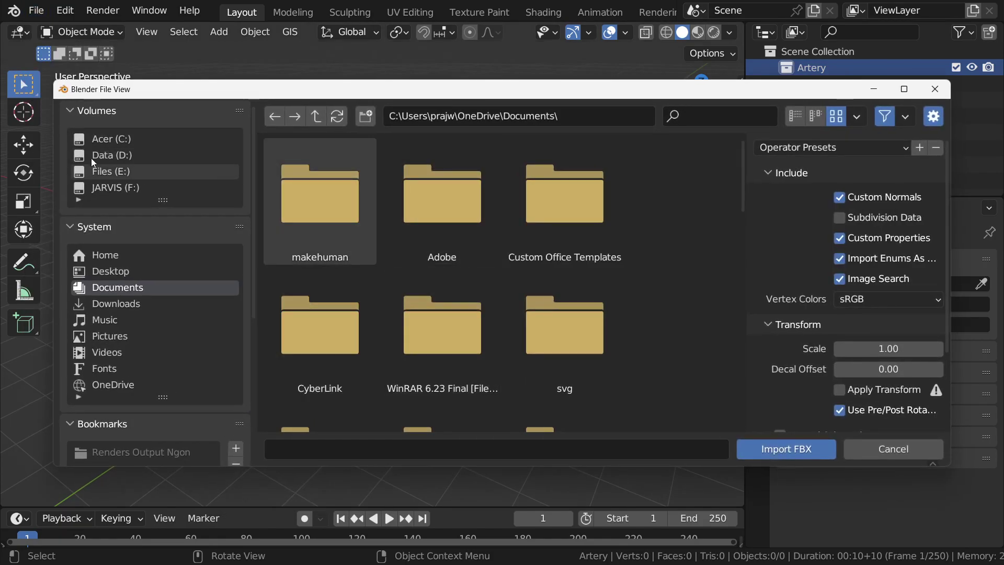
pyautogui.click(121, 155)
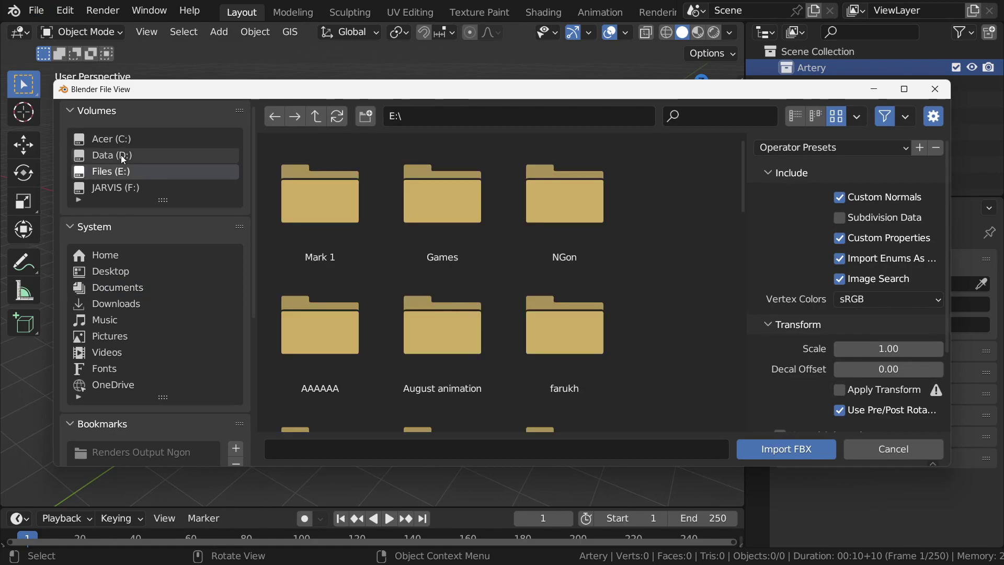
pyautogui.doubleClick(335, 215)
pyautogui.doubleClick(334, 199)
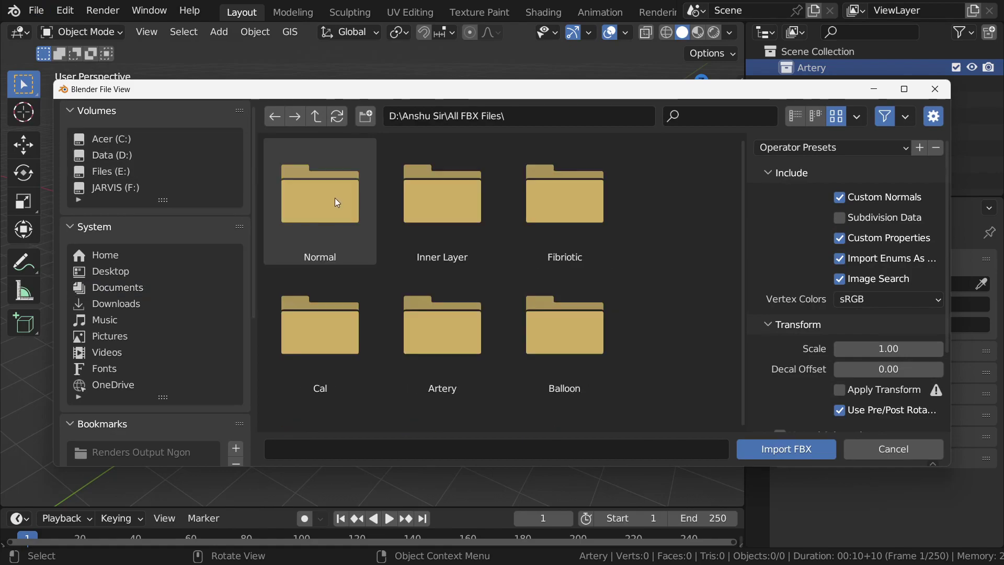
pyautogui.doubleClick(453, 324)
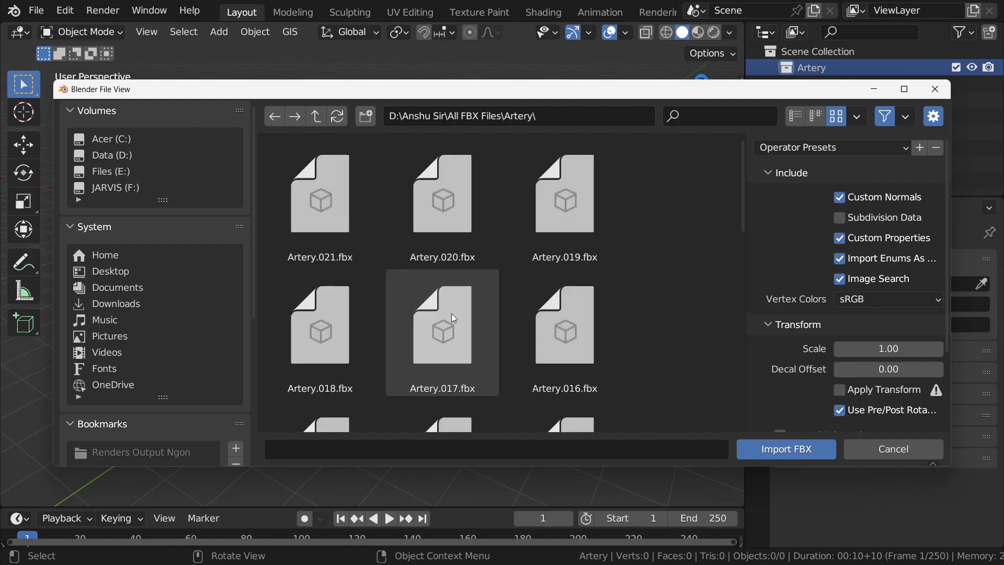
# Step: Select all the numbered Artery .fbx files and import them
pyautogui.scroll(-2, 432, 247)
pyautogui.scroll(-2, 431, 245)
pyautogui.scroll(3, 434, 243)
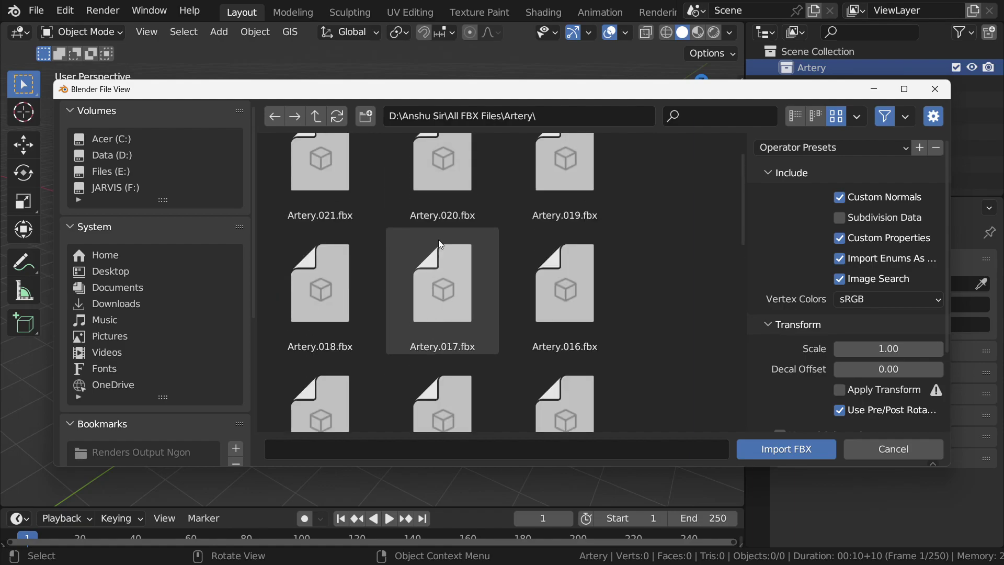
pyautogui.scroll(-1, 444, 243)
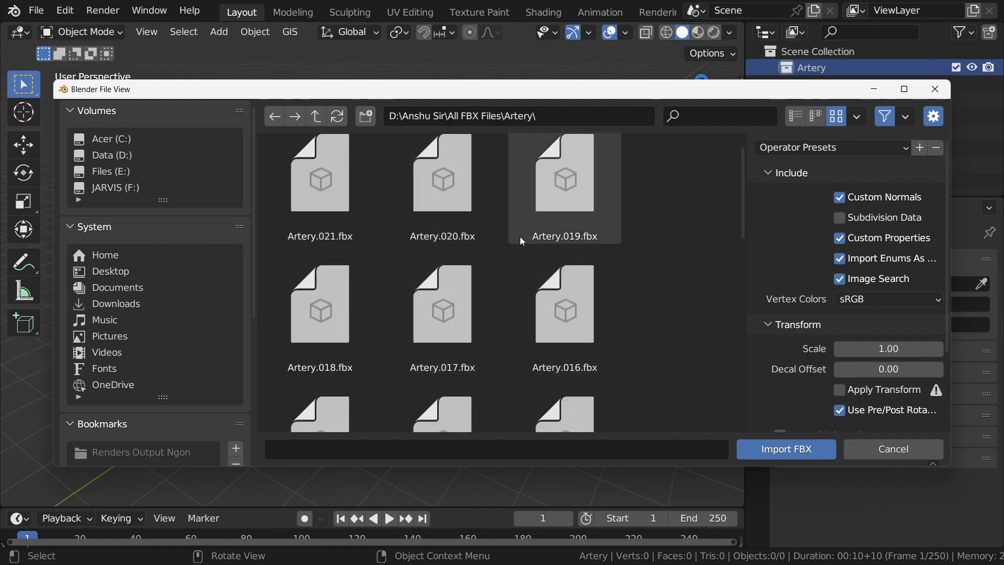
pyautogui.scroll(1, 521, 239)
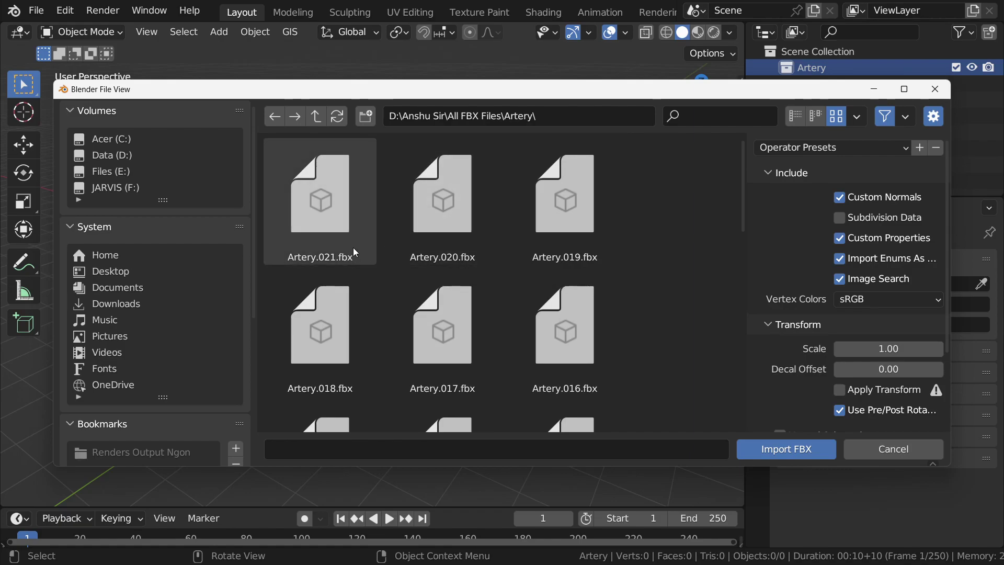
pyautogui.press('a')
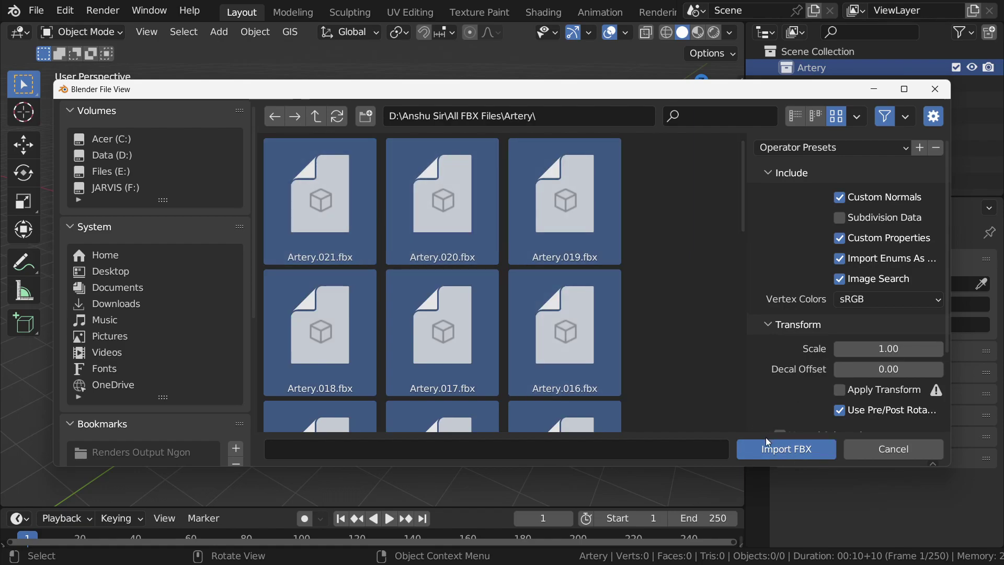
pyautogui.click(623, 230)
pyautogui.press('a')
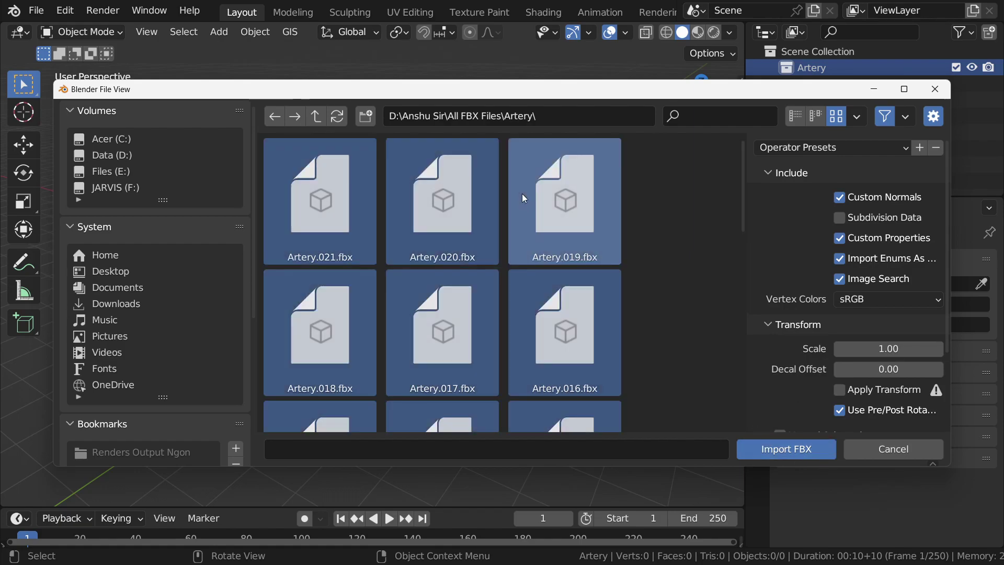
pyautogui.click(779, 449)
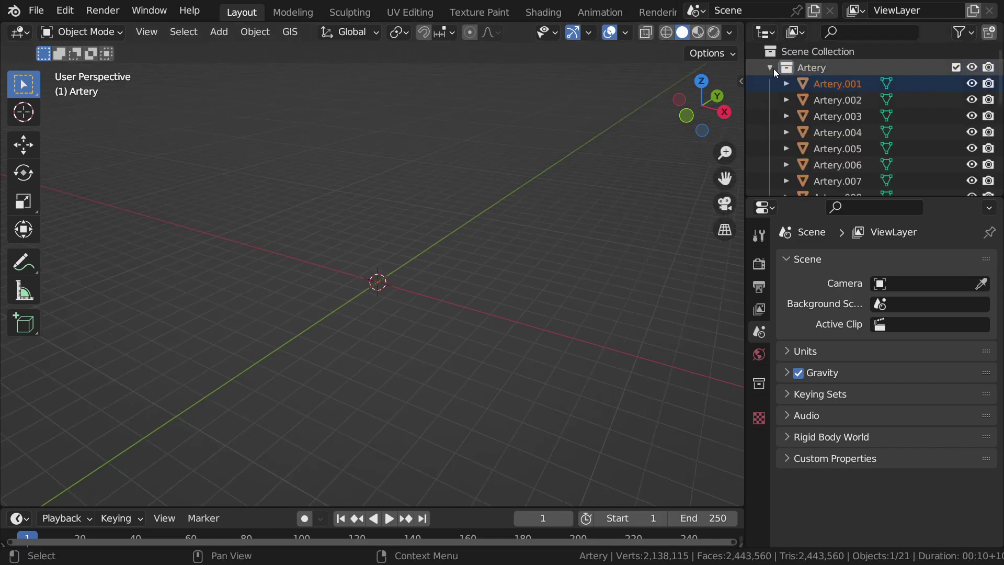
# Step: Deselect all, enable Screencast Keys in the sidebar, and collapse the Artery collection
pyautogui.click(461, 149)
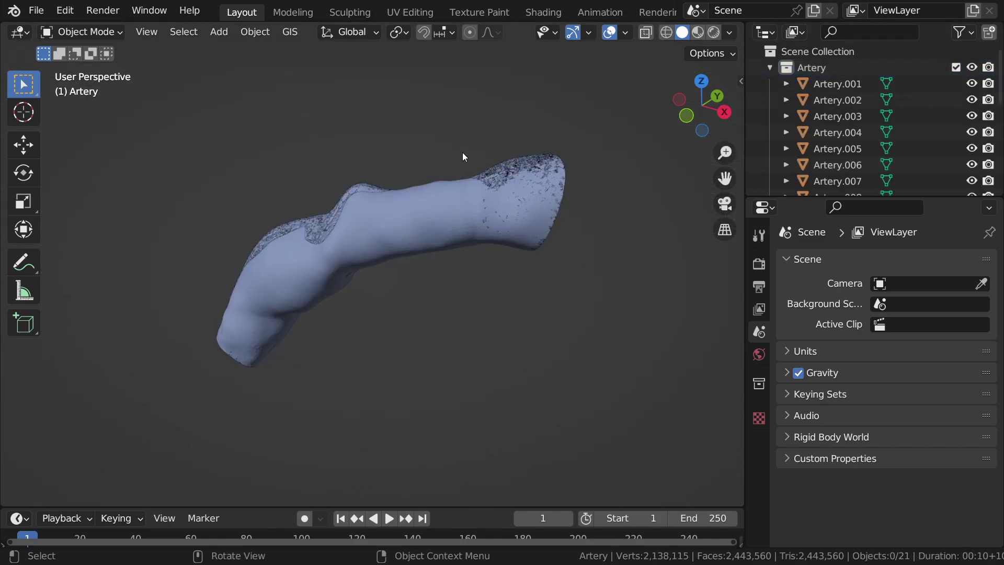
pyautogui.press('n')
pyautogui.click(735, 183)
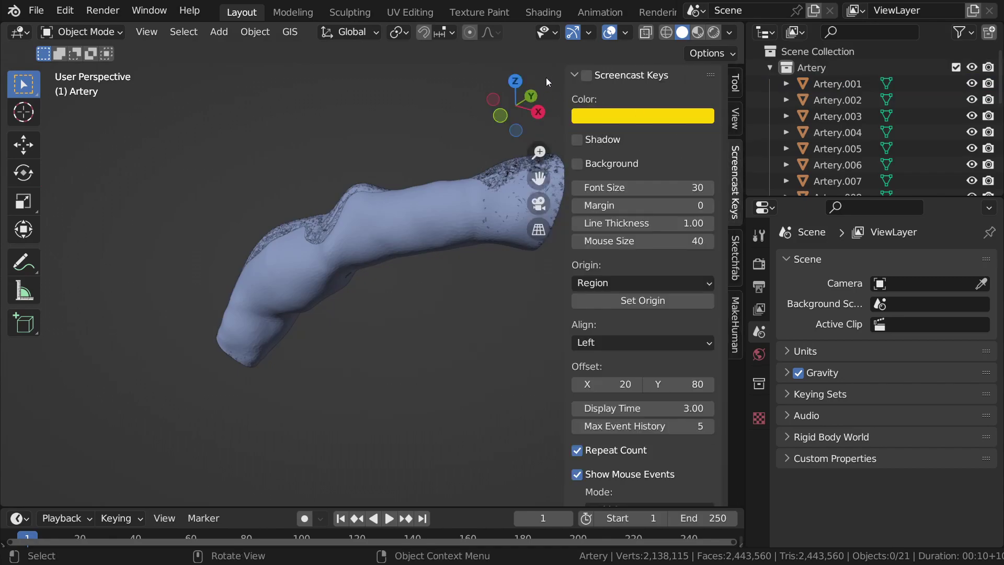
pyautogui.click(587, 75)
pyautogui.press('n')
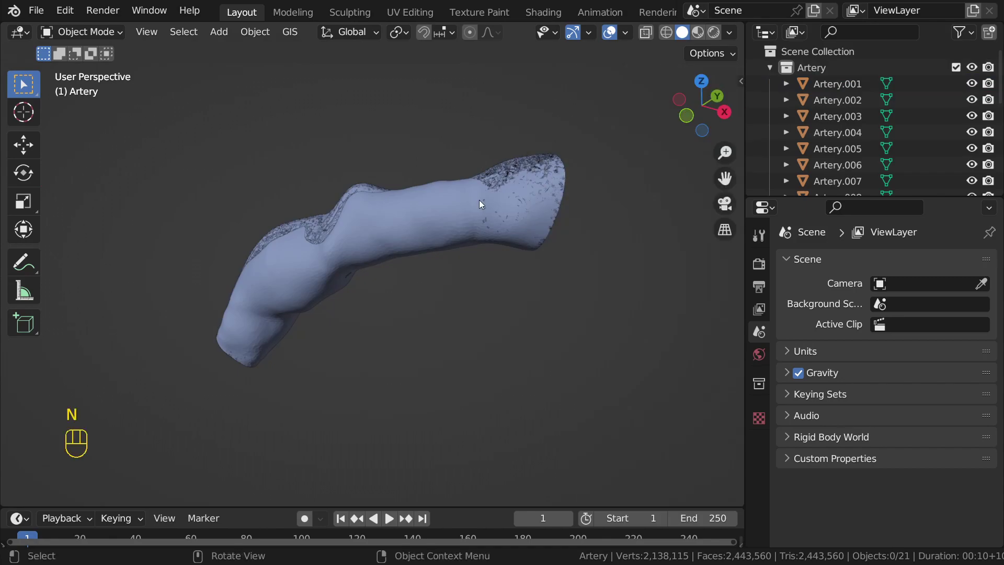
pyautogui.scroll(-4, 481, 203)
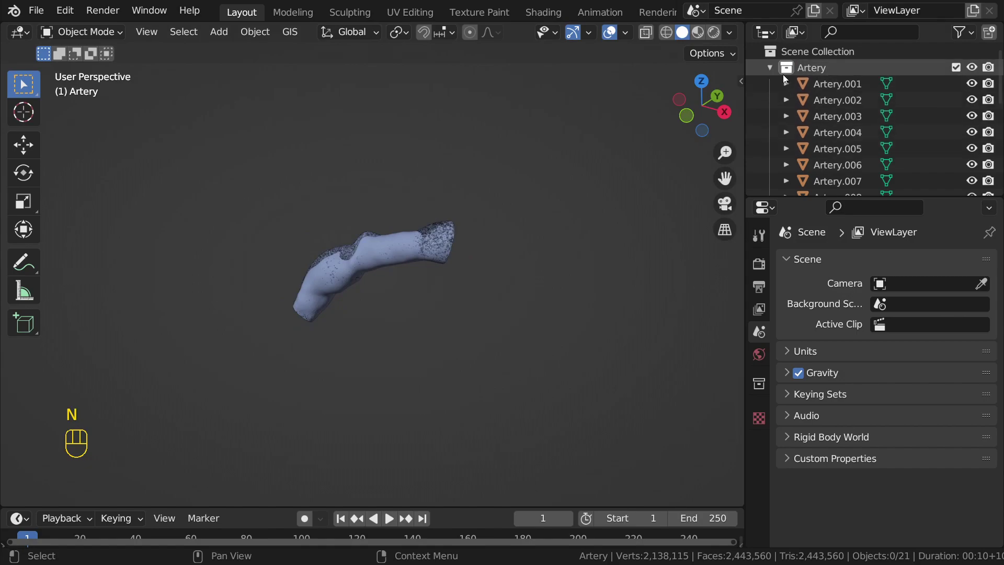
pyautogui.click(770, 68)
# Step: Hide the Artery collection and add a scaled-up cube to the scene
pyautogui.click(972, 67)
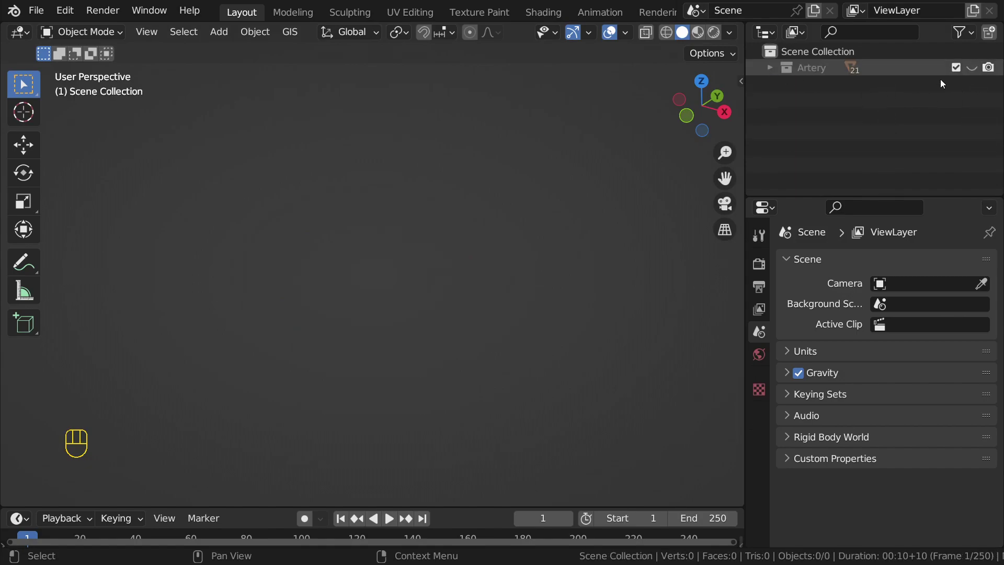
pyautogui.hotkey('shift', 'a')
pyautogui.moveTo(469, 191)
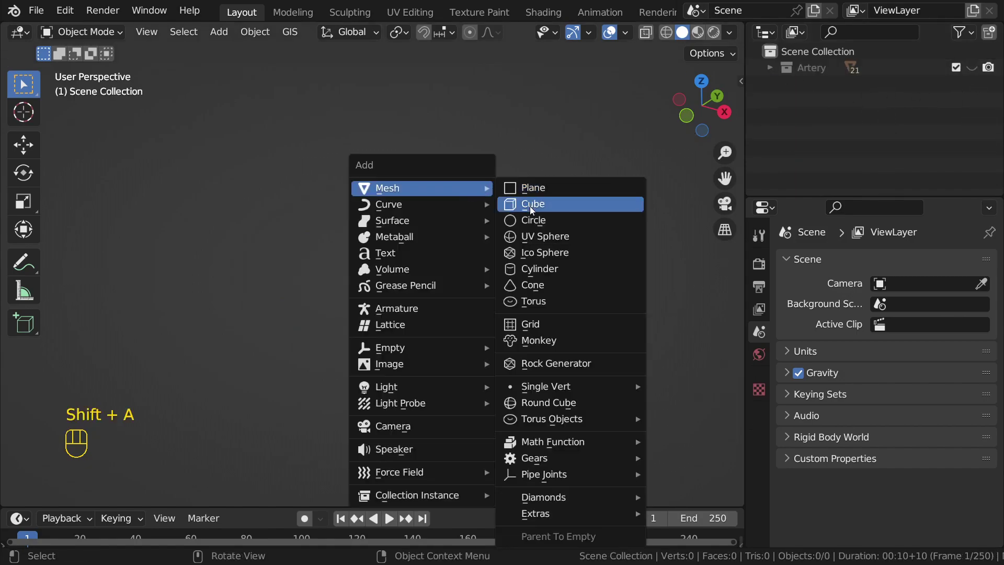
pyautogui.click(531, 204)
pyautogui.press('s')
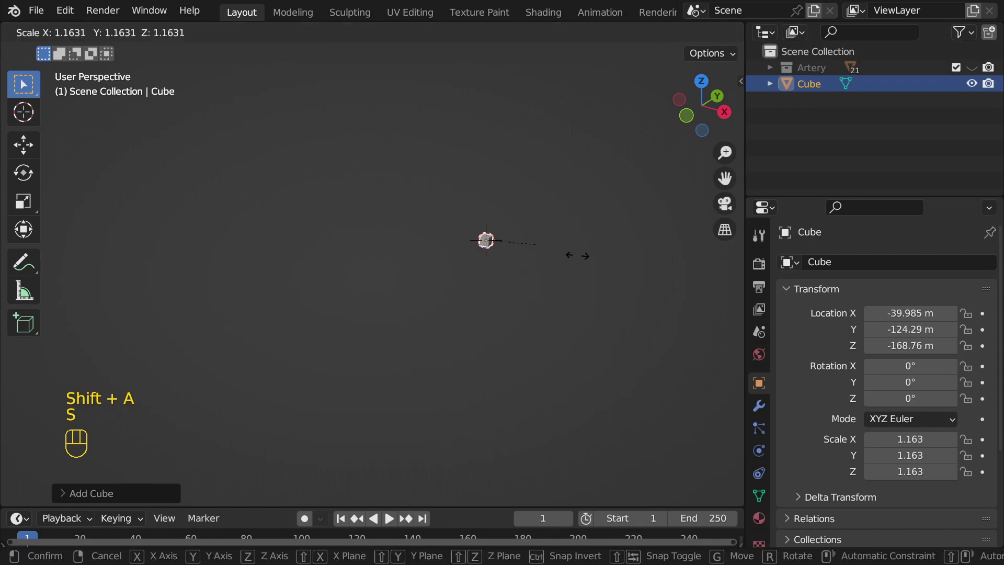
pyautogui.click(460, 319)
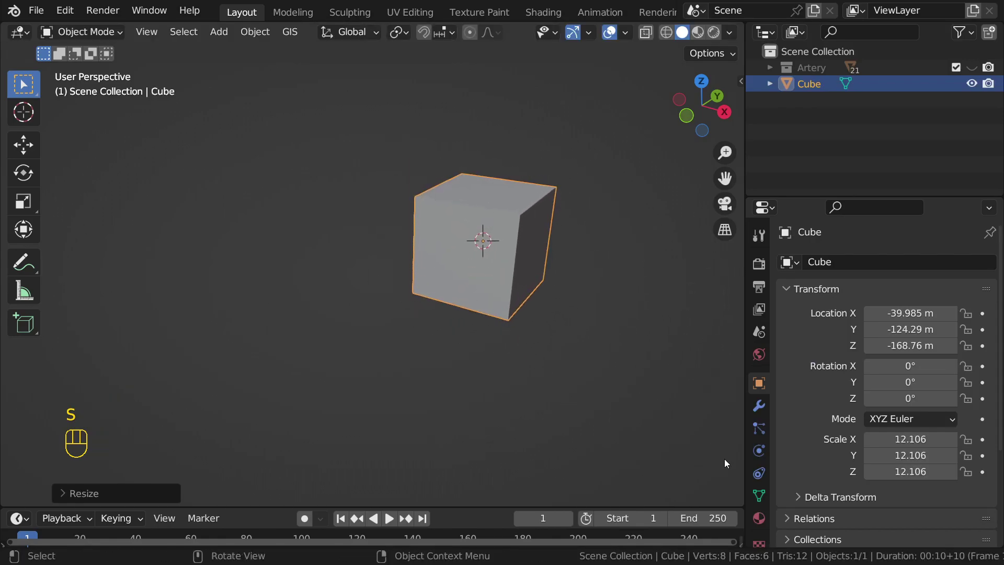
# Step: Inspect the cube's mesh data panel, then delete the cube
pyautogui.scroll(-1, 751, 498)
pyautogui.click(760, 474)
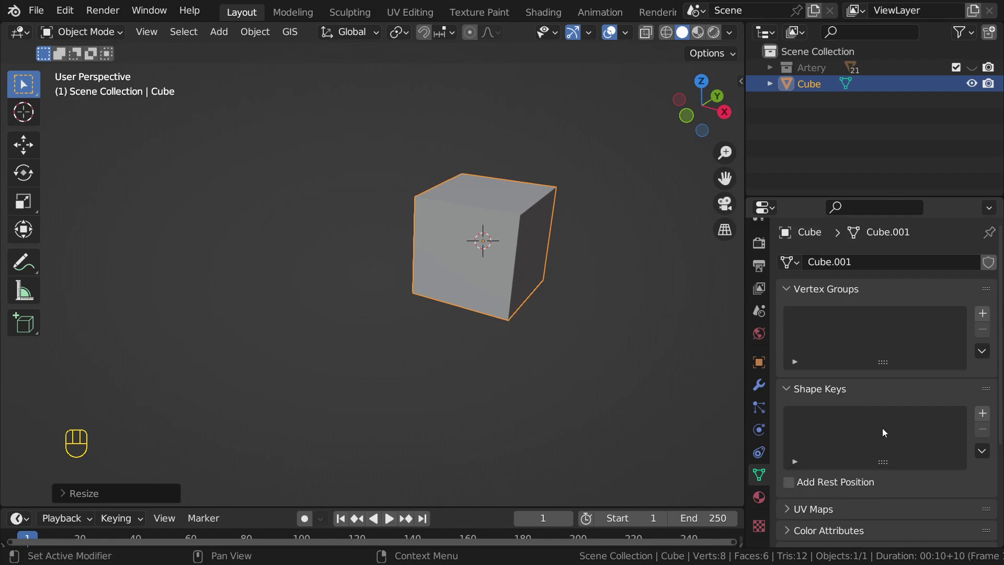
pyautogui.scroll(-2, 974, 411)
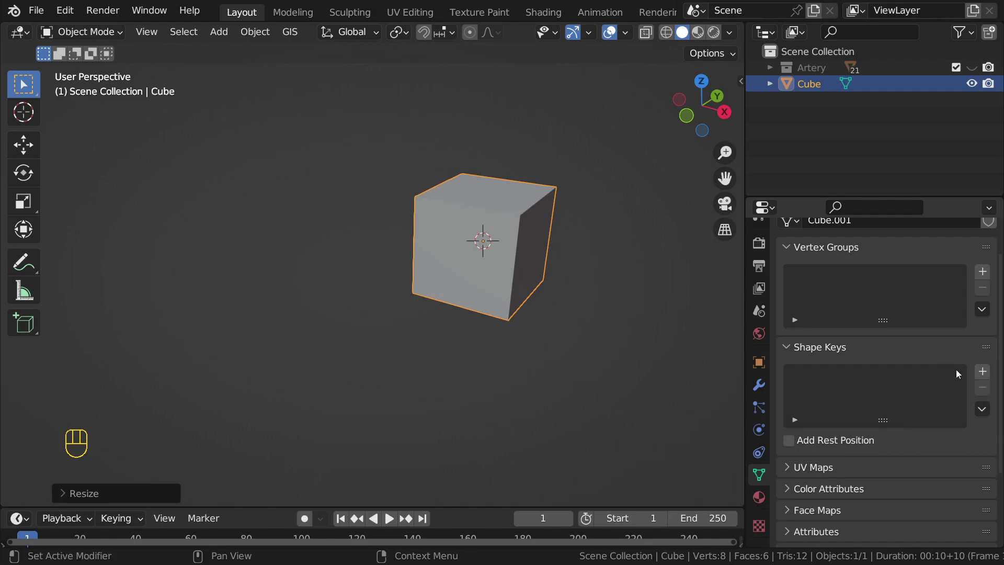
pyautogui.moveTo(622, 303); pyautogui.dragTo(504, 230, button='middle')
pyautogui.press('x')
pyautogui.click(504, 229)
# Step: Place the 3D cursor at a new spot and add an enlarged cube there
pyautogui.keyDown('shift'); pyautogui.rightClick(408, 233); pyautogui.keyUp('shift')
pyautogui.hotkey('shift', 'a')
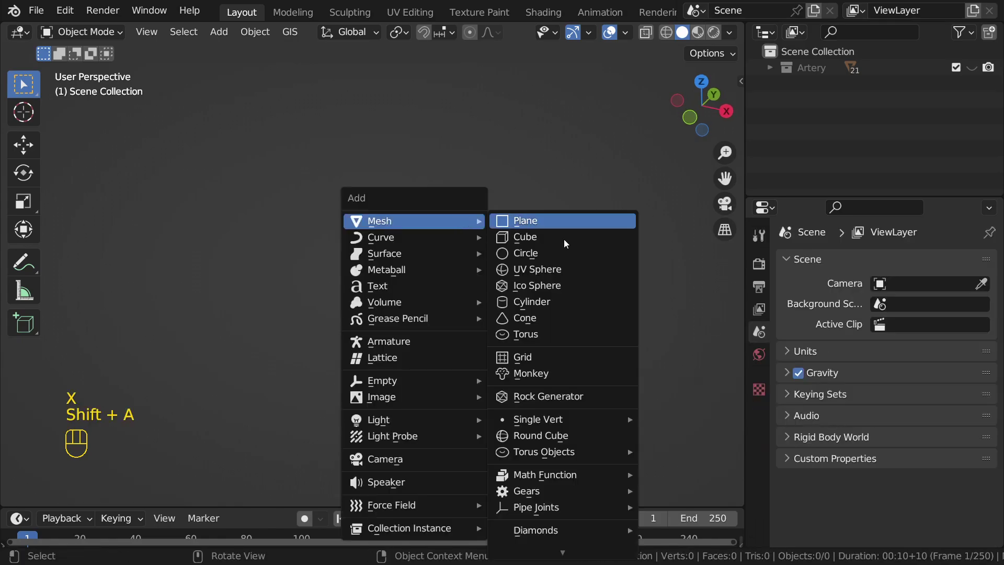
pyautogui.click(546, 239)
pyautogui.press('s')
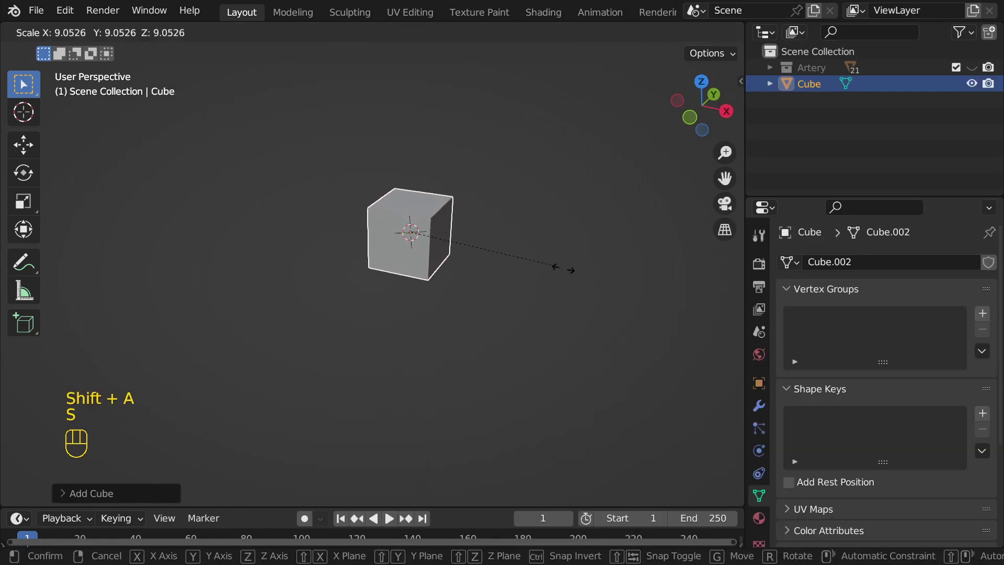
pyautogui.click(579, 261)
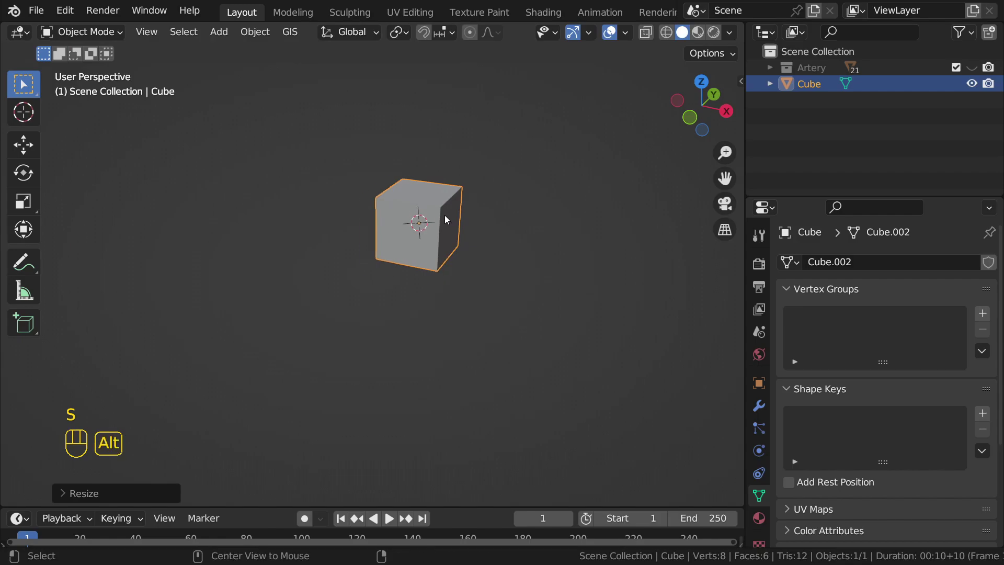
pyautogui.keyDown('alt'); pyautogui.middleClick(445, 215); pyautogui.keyUp('alt')
# Step: Toggle the new cube between Edit and Object Mode, ending in Object Mode
pyautogui.press('Tab')
pyautogui.scroll(-3, 419, 230)
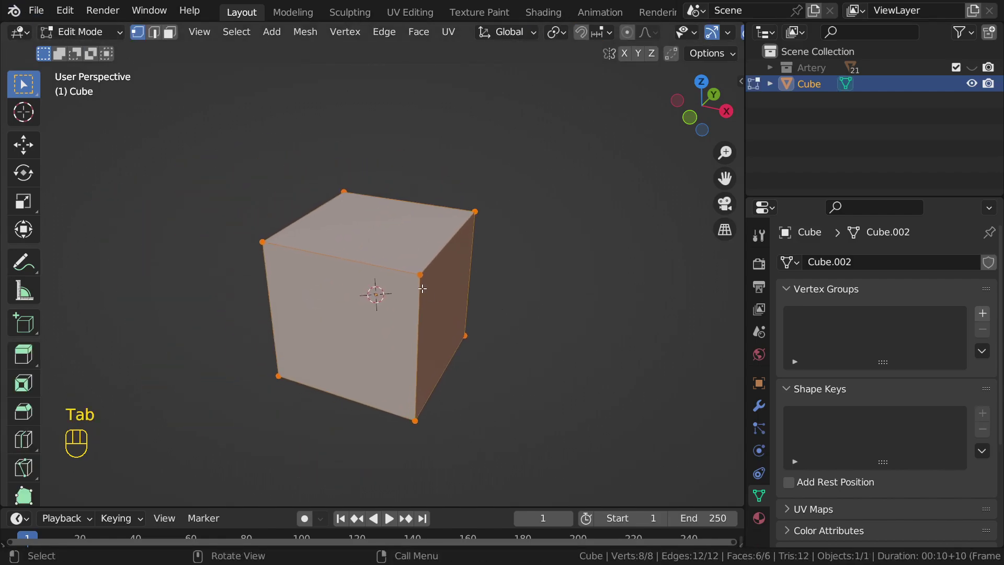
pyautogui.press('Tab')
pyautogui.scroll(-3, 422, 288)
pyautogui.press('Tab')
pyautogui.moveTo(391, 285); pyautogui.dragTo(432, 274, button='middle')
pyautogui.scroll(3, 380, 313)
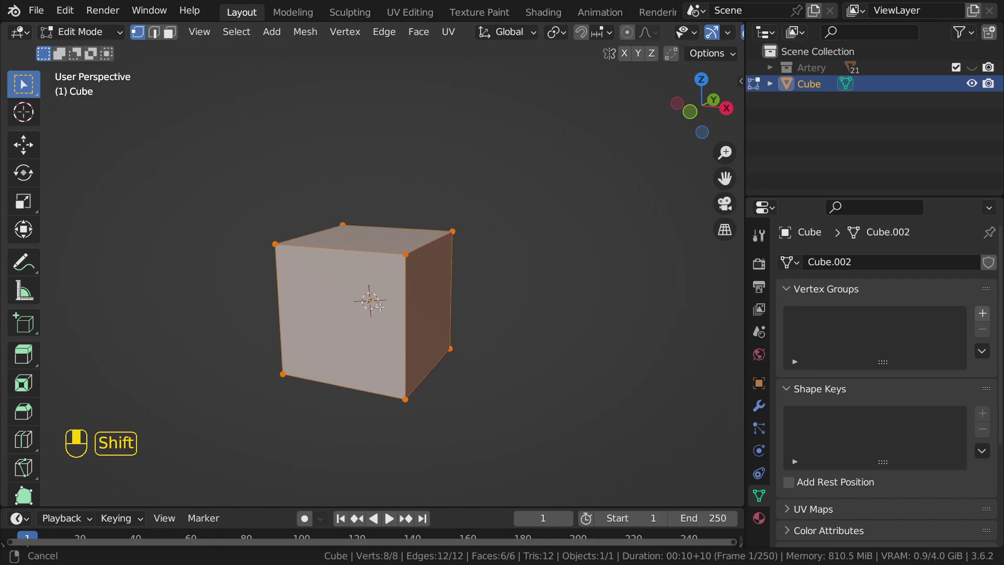
pyautogui.scroll(-1, 383, 252)
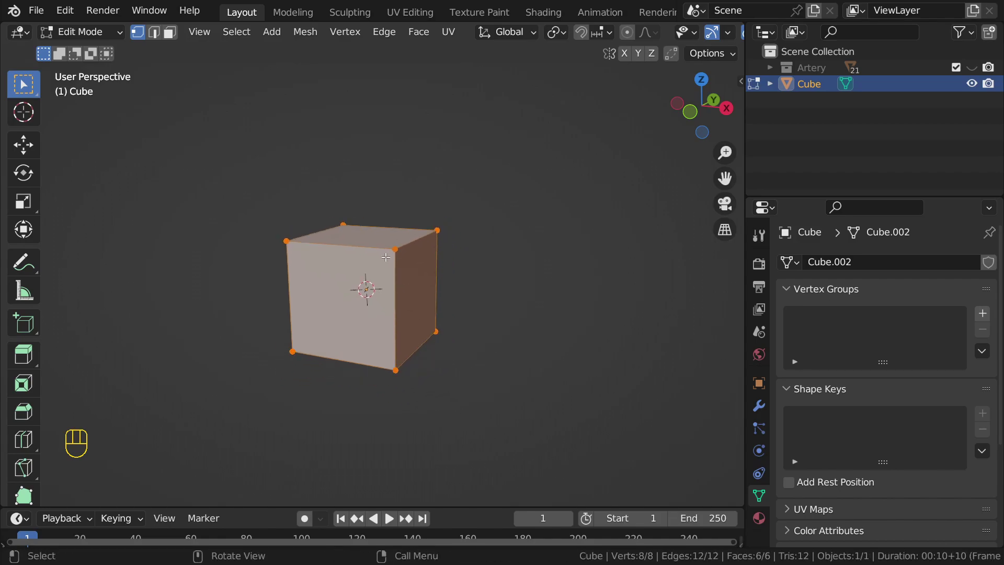
pyautogui.press('Tab')
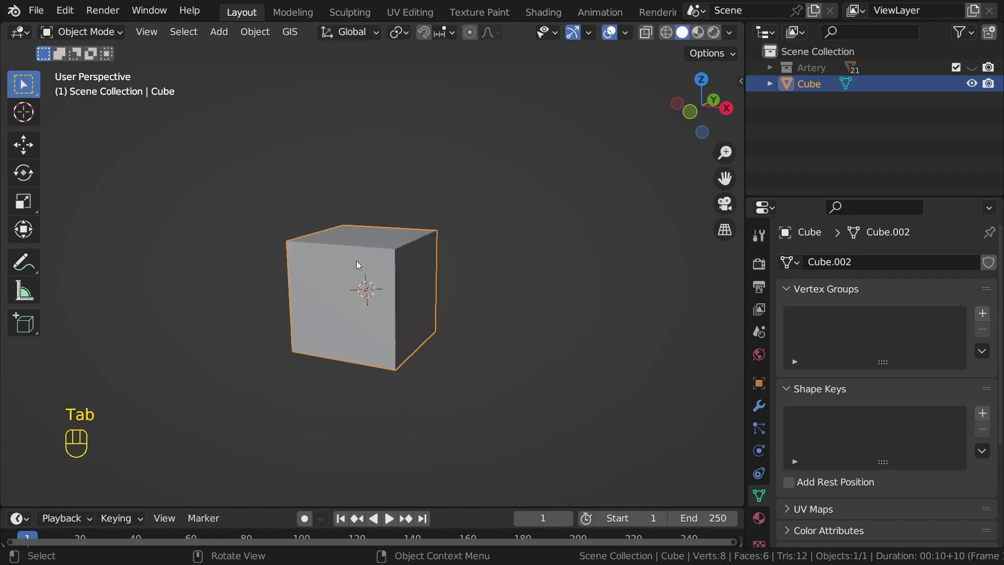
# Step: Add the Basis shape key and a second shape key, Key 1, to the cube
pyautogui.click(983, 413)
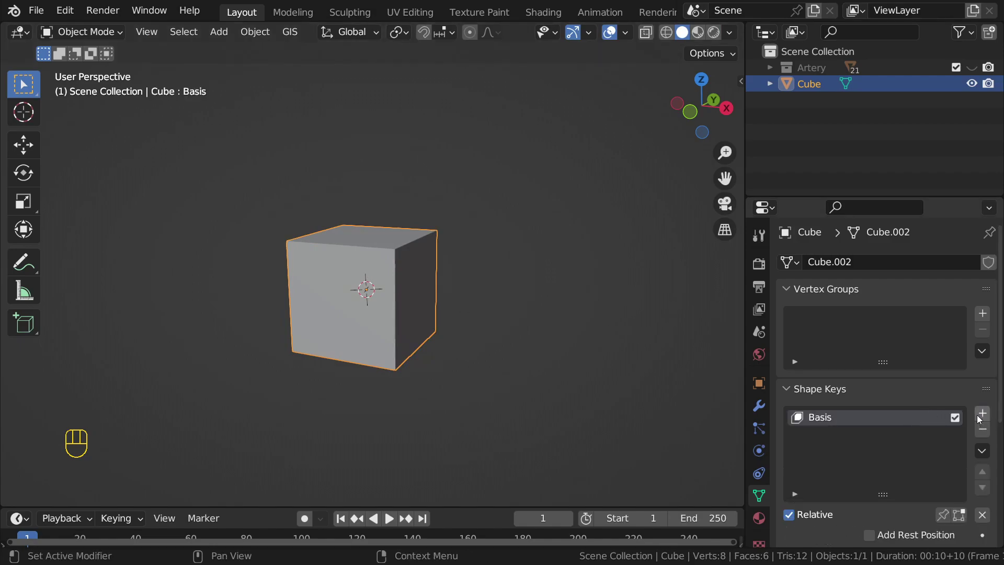
pyautogui.scroll(-3, 936, 420)
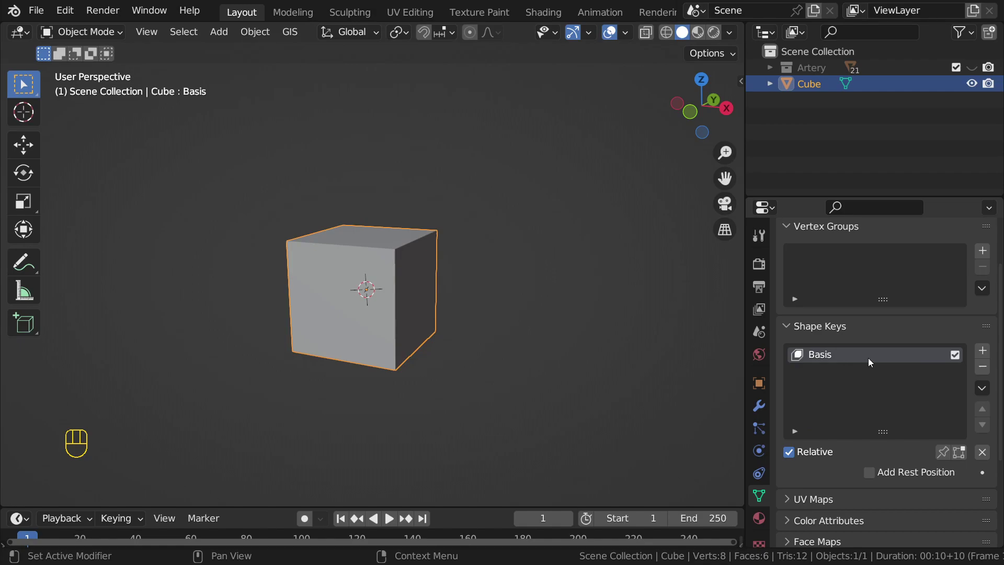
pyautogui.click(983, 351)
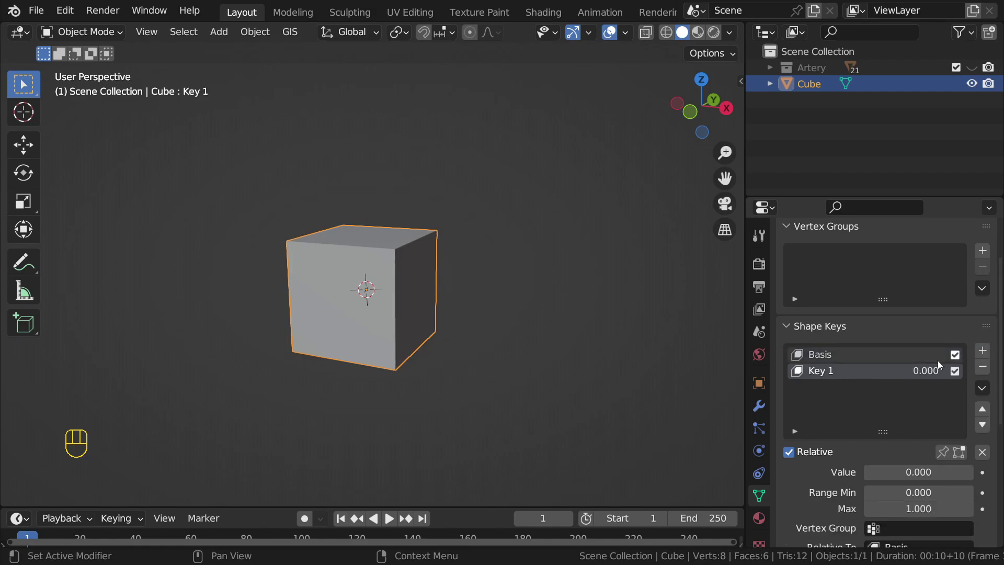
# Step: Make Key 1 the active shape key and enter Edit Mode to shape it
pyautogui.click(868, 357)
pyautogui.click(861, 368)
pyautogui.click(845, 354)
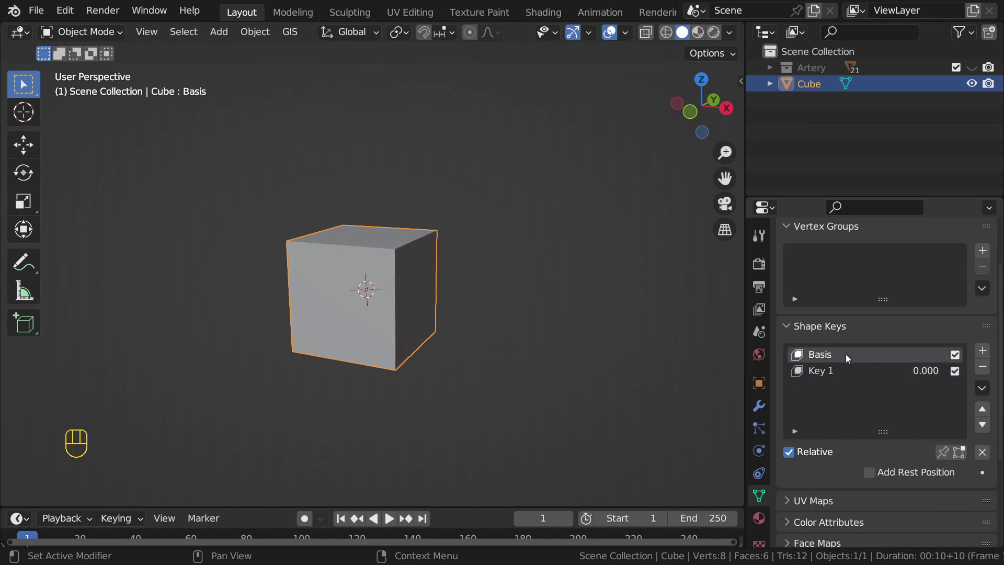
pyautogui.press('Tab')
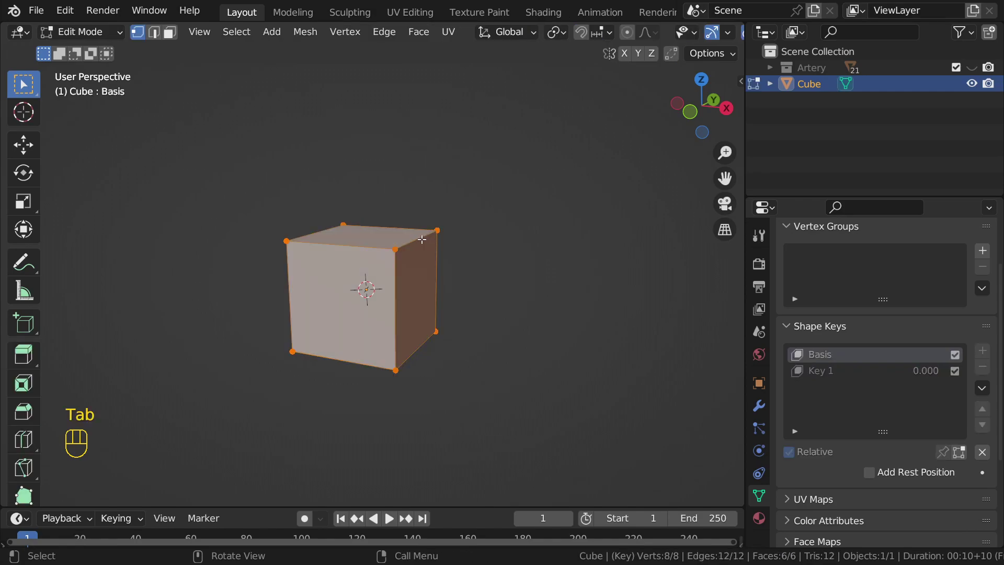
pyautogui.press('Tab')
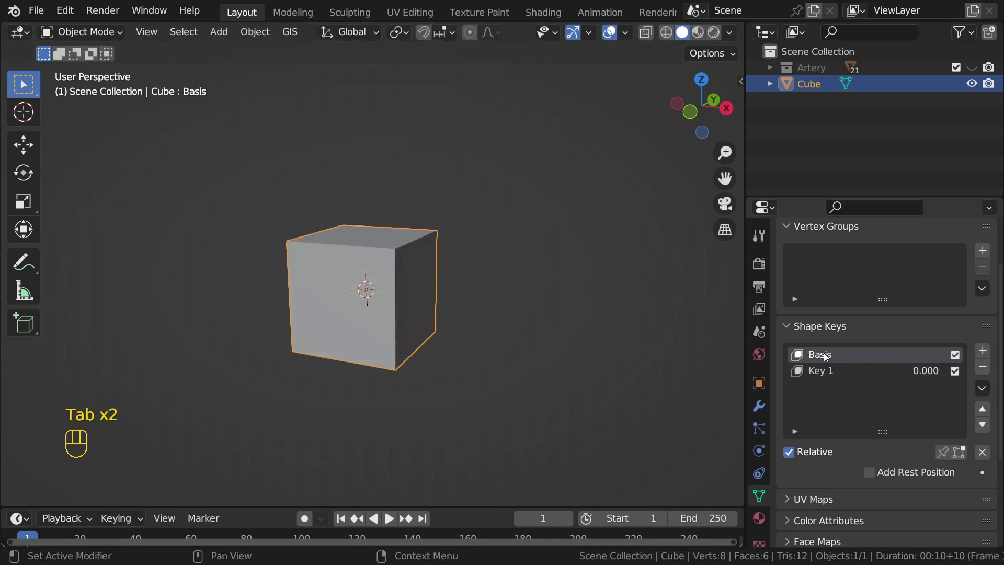
pyautogui.click(823, 371)
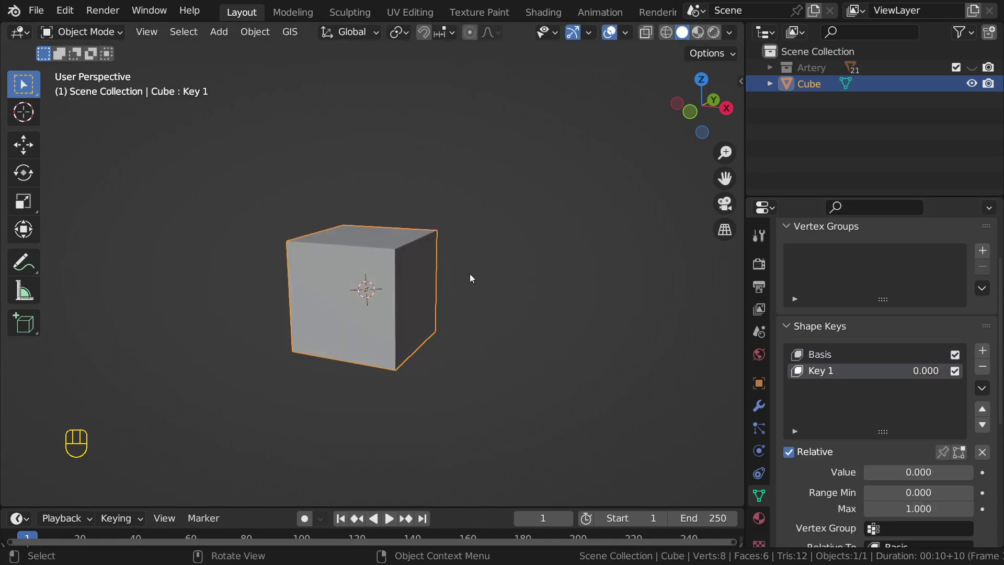
pyautogui.press('Tab')
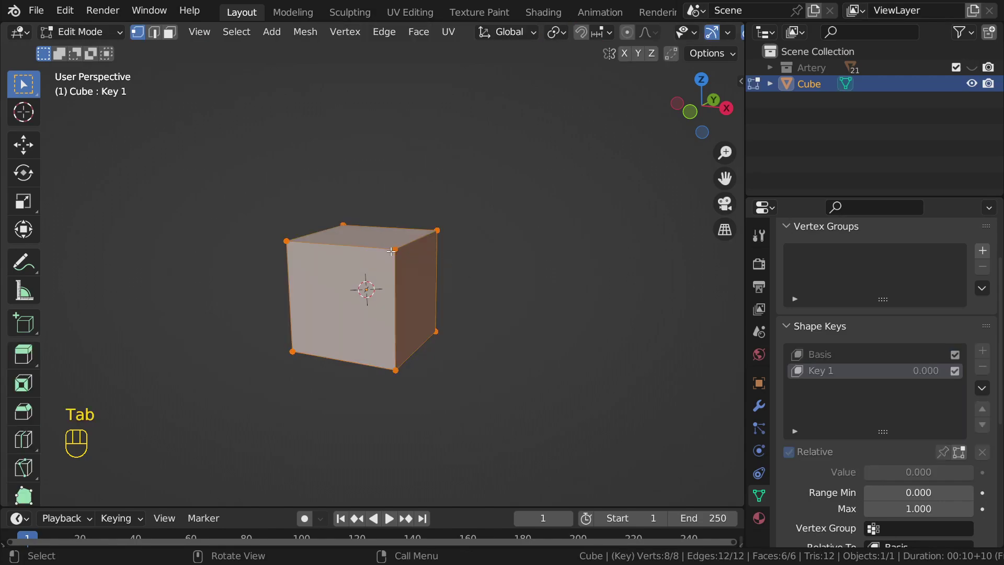
# Step: Select the cube's top vertices and raise them along Z in Key 1
pyautogui.click(393, 251)
pyautogui.keyDown('shift'); pyautogui.click(363, 225); pyautogui.keyUp('shift')
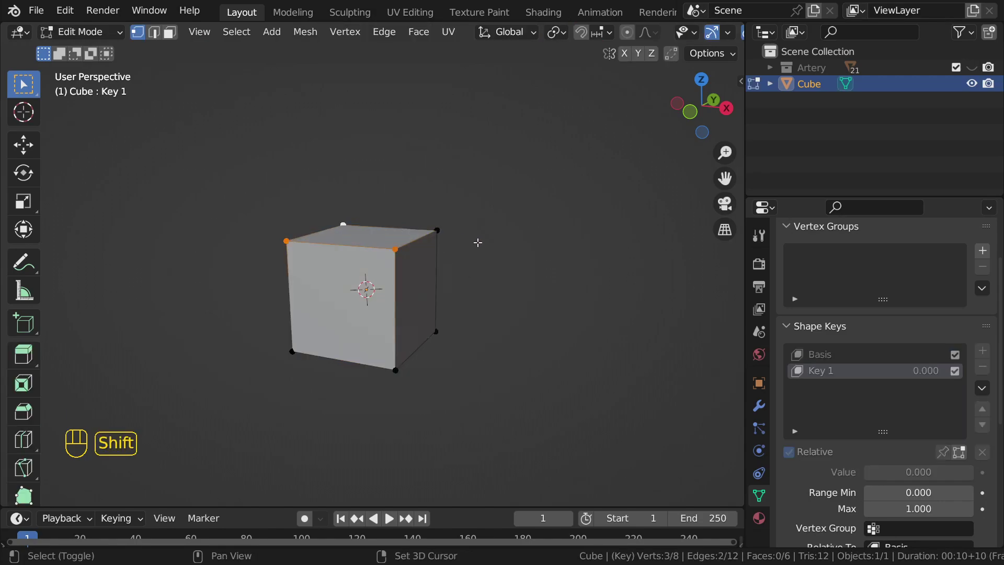
pyautogui.keyDown('shift'); pyautogui.click(439, 228); pyautogui.keyUp('shift')
pyautogui.press('g')
pyautogui.press('z')
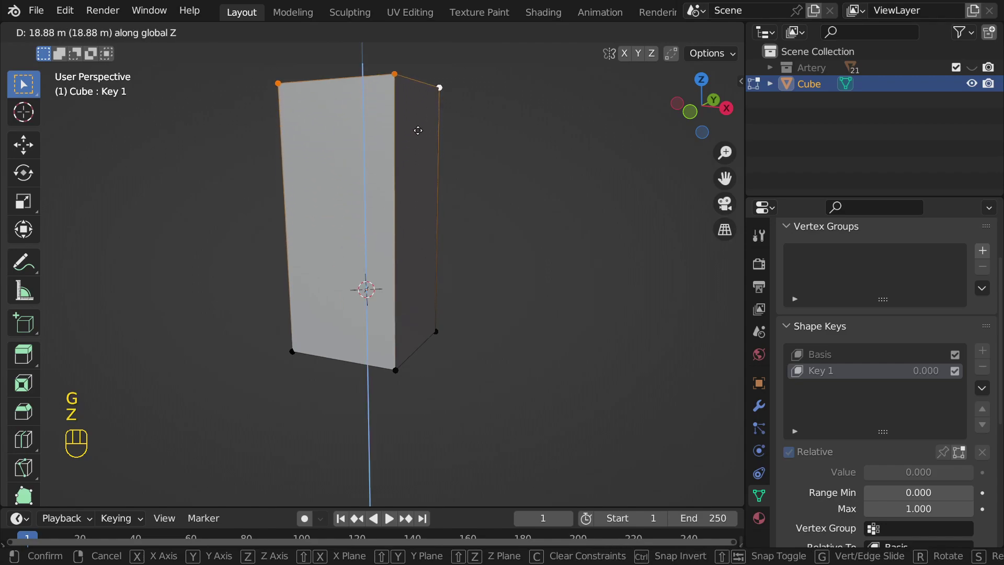
pyautogui.click(417, 130)
pyautogui.press('Tab')
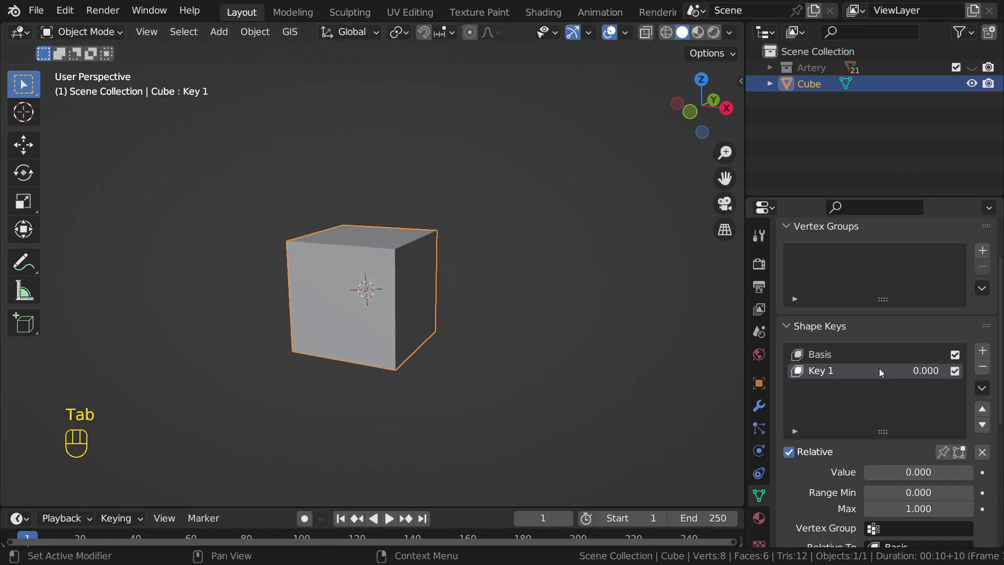
# Step: Compare the Basis and Key 1 shapes, returning to Object Mode with Key 1 active
pyautogui.click(829, 353)
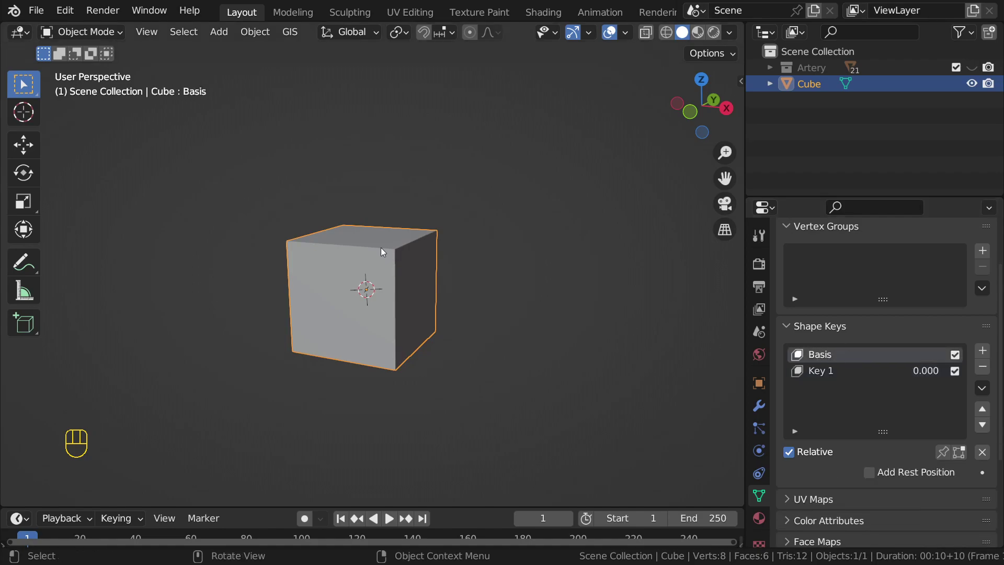
pyautogui.press('Tab')
pyautogui.press('Tab')
pyautogui.click(843, 369)
pyautogui.press('Tab')
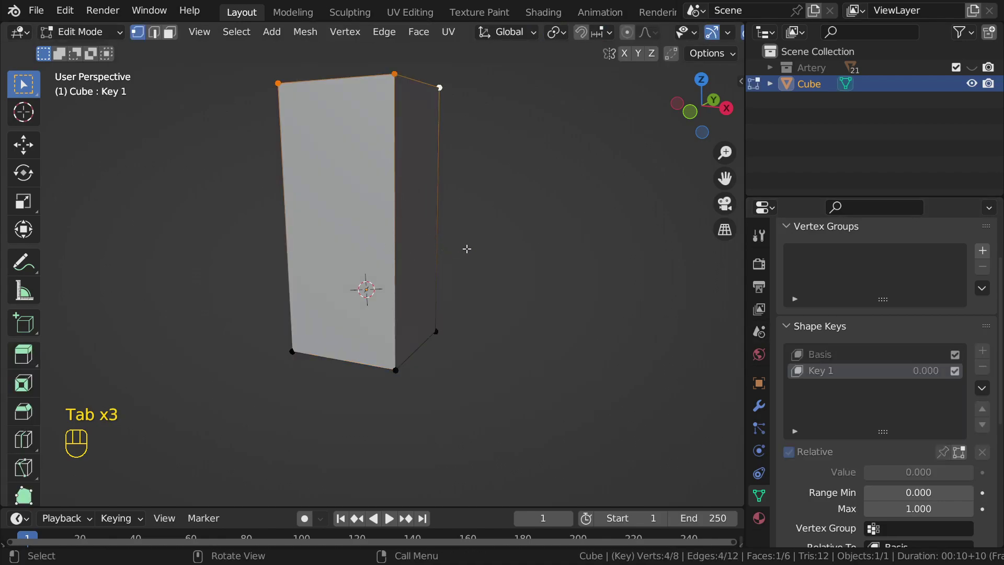
pyautogui.press('Tab')
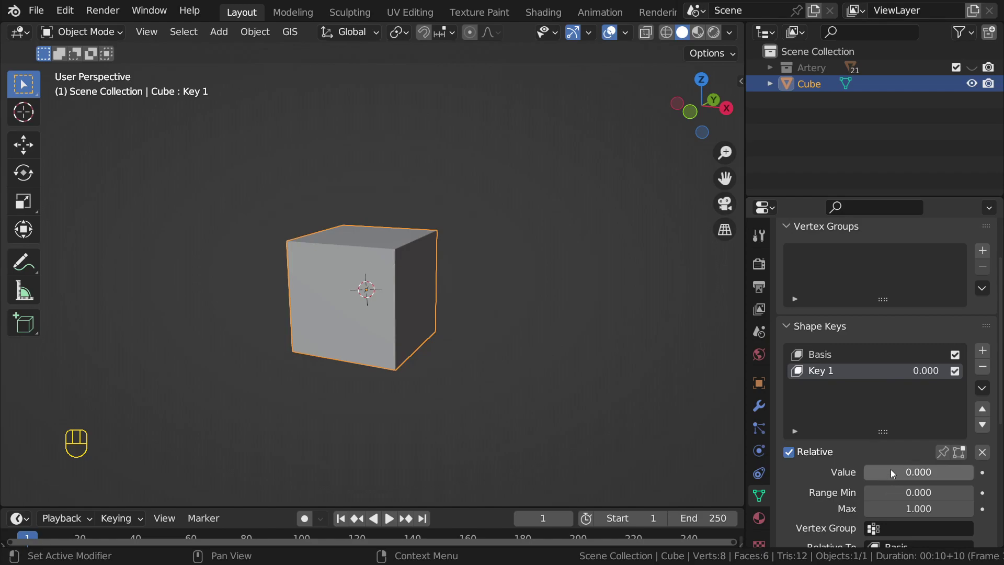
# Step: Set Key 1's value to 1.000, add Key 2, and mute Key 1
pyautogui.scroll(-1, 910, 451)
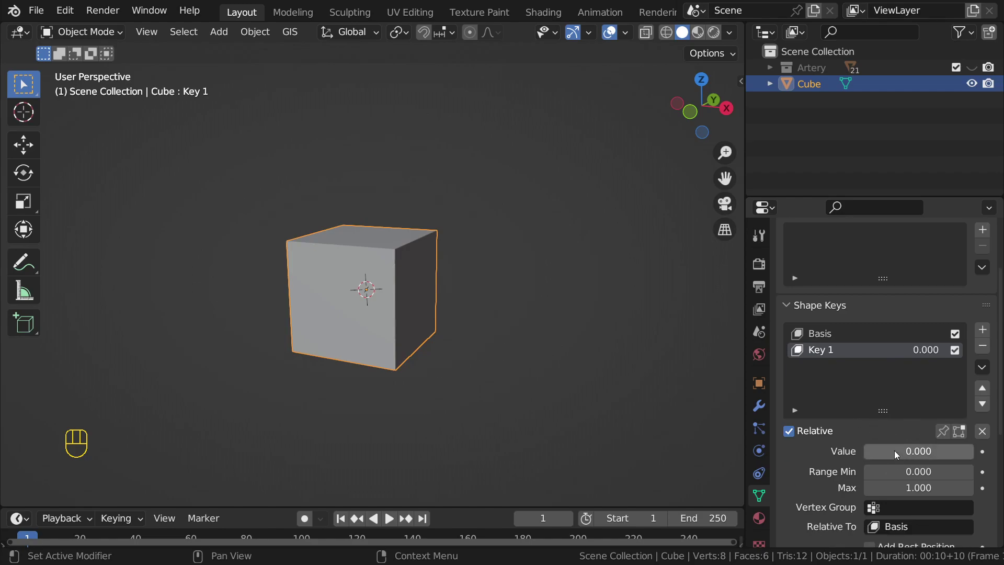
pyautogui.moveTo(877, 448); pyautogui.dragTo(974, 451)
pyautogui.click(983, 330)
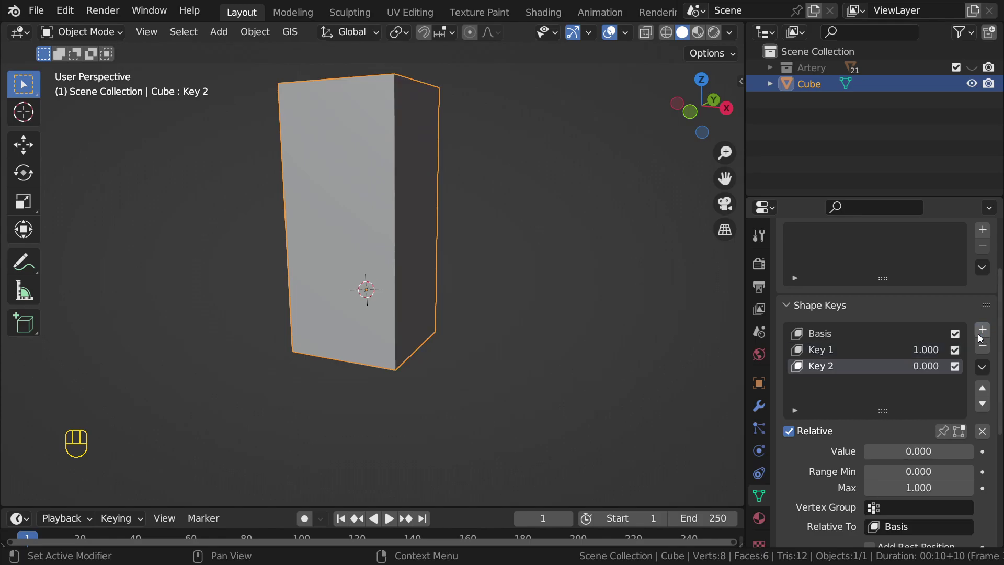
pyautogui.click(955, 349)
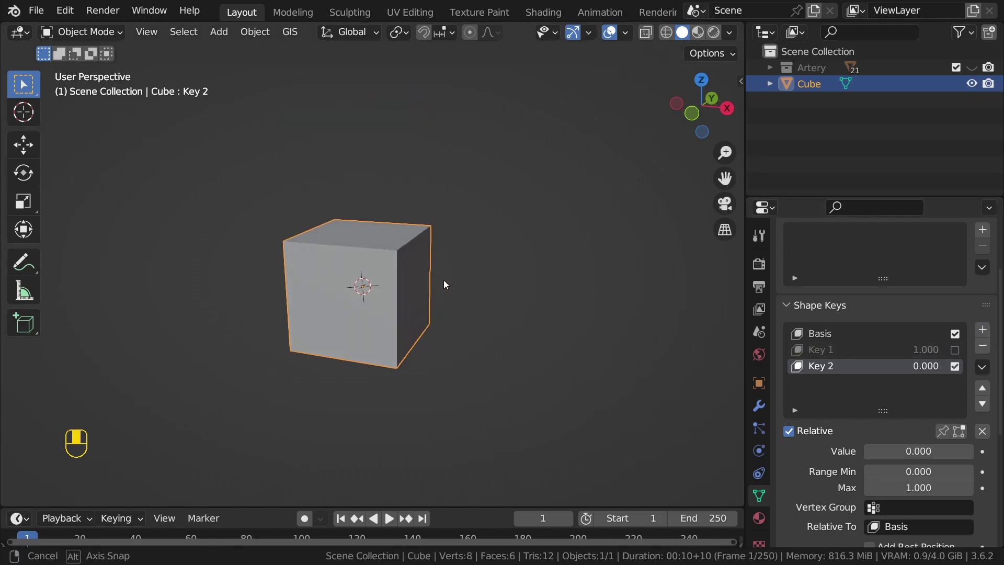
# Step: In Key 2, stretch the cube's right-side vertices outward and preview its value
pyautogui.press('Tab')
pyautogui.moveTo(361, 201); pyautogui.dragTo(426, 318)
pyautogui.press('g')
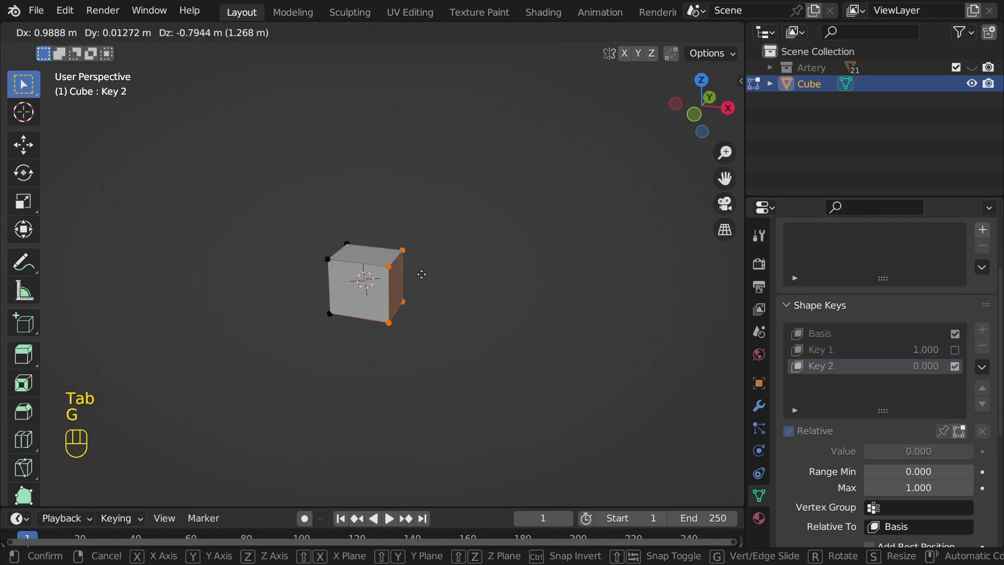
pyautogui.click(556, 201)
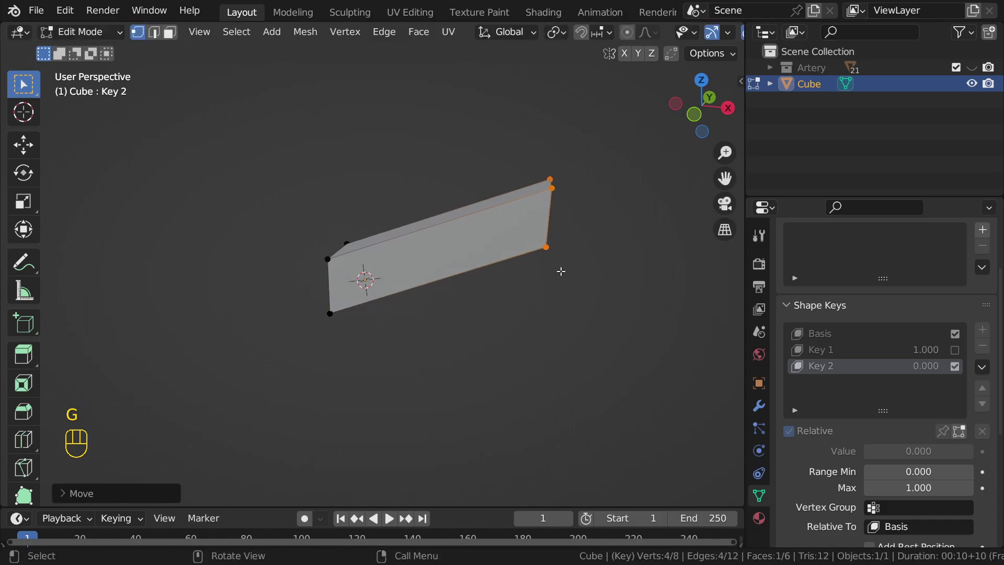
pyautogui.press('Tab')
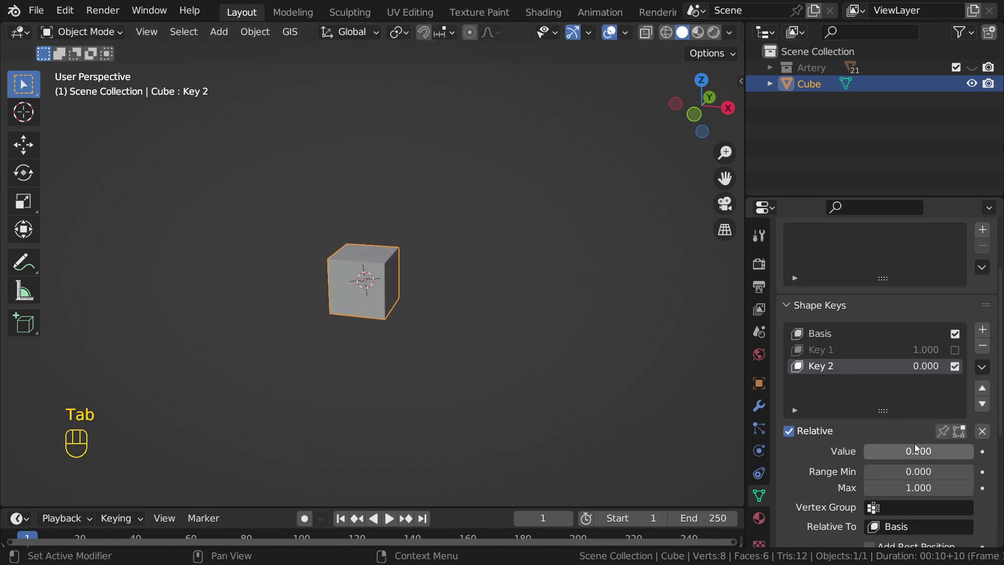
pyautogui.moveTo(890, 450); pyautogui.dragTo(864, 450)
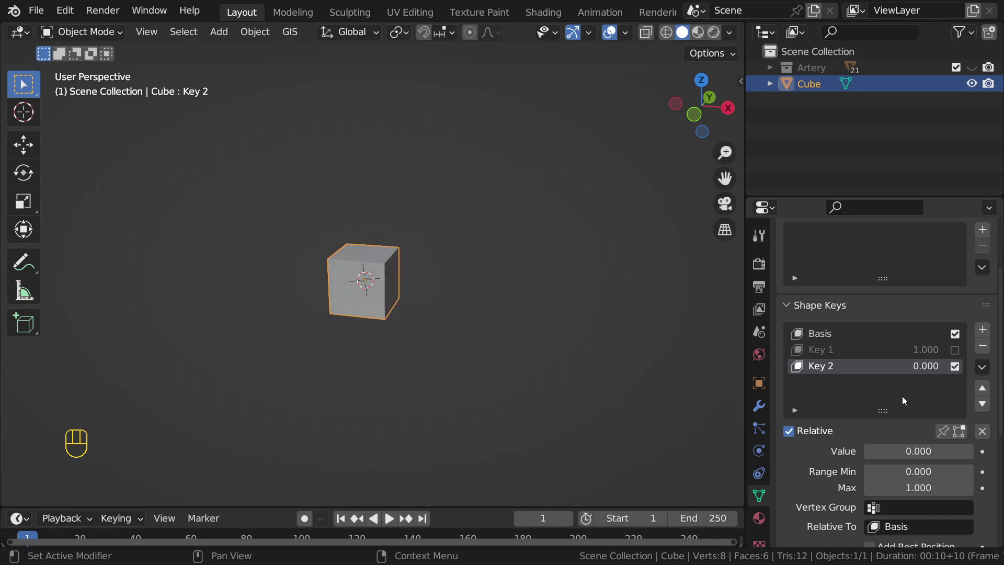
# Step: Remove the Key 2 and Key 1 shape keys and delete the cube
pyautogui.click(982, 346)
pyautogui.click(983, 347)
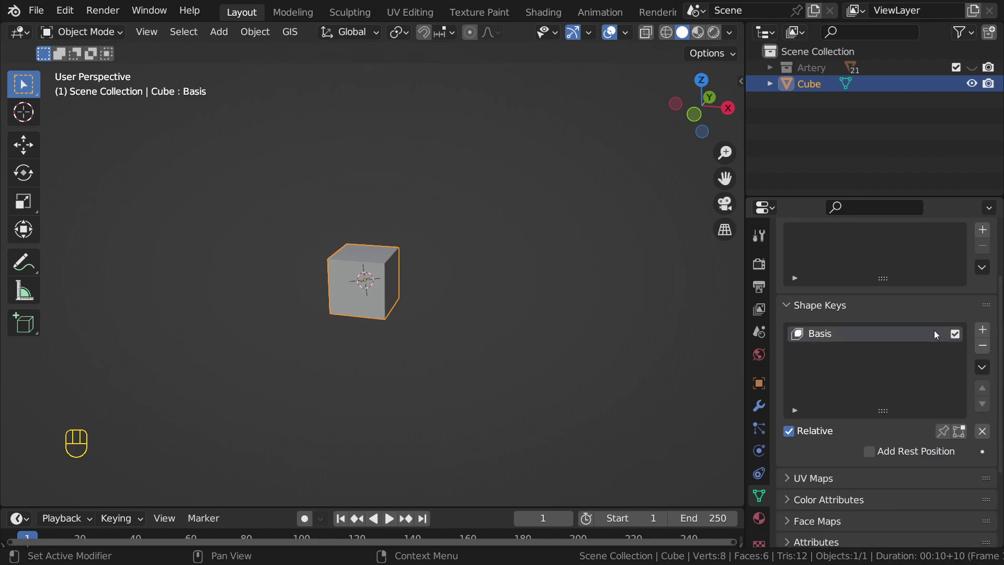
pyautogui.press('x')
pyautogui.click(399, 258)
# Step: Show and expand the Artery collection, and undo the cube deletion
pyautogui.click(971, 67)
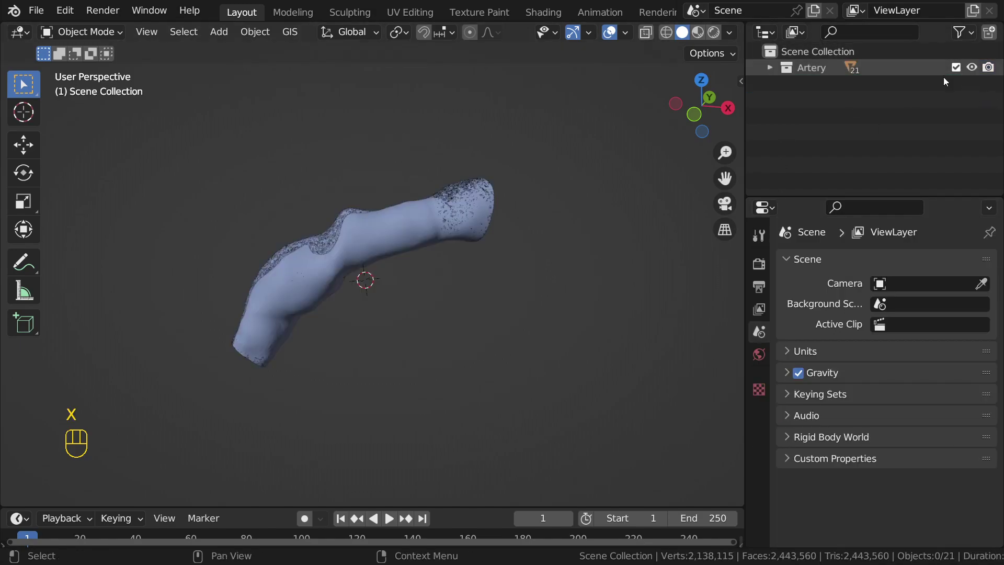
pyautogui.click(769, 67)
pyautogui.hotkey('ctrl', 'z')
pyautogui.hotkey('ctrl', 'z')
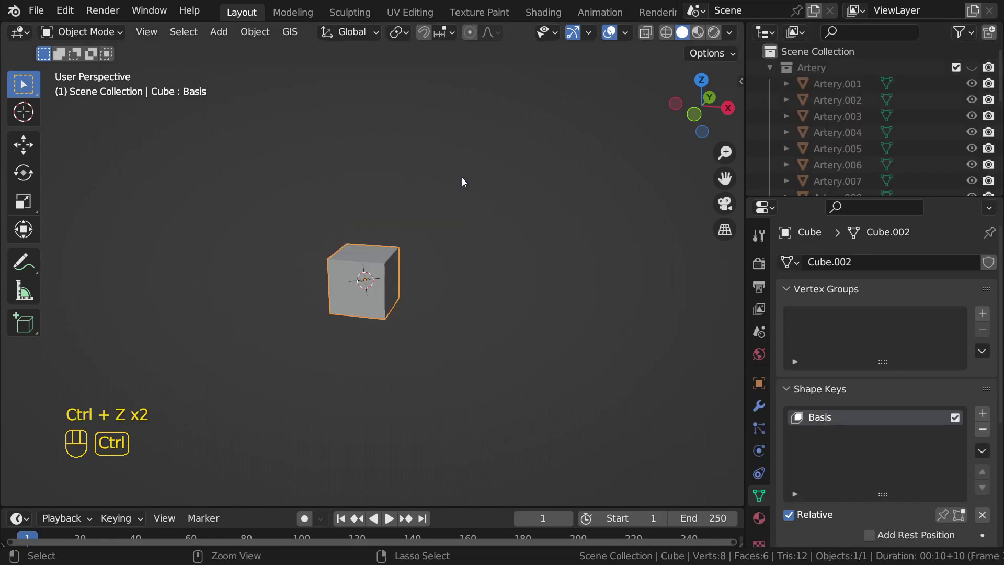
pyautogui.scroll(5, 442, 314)
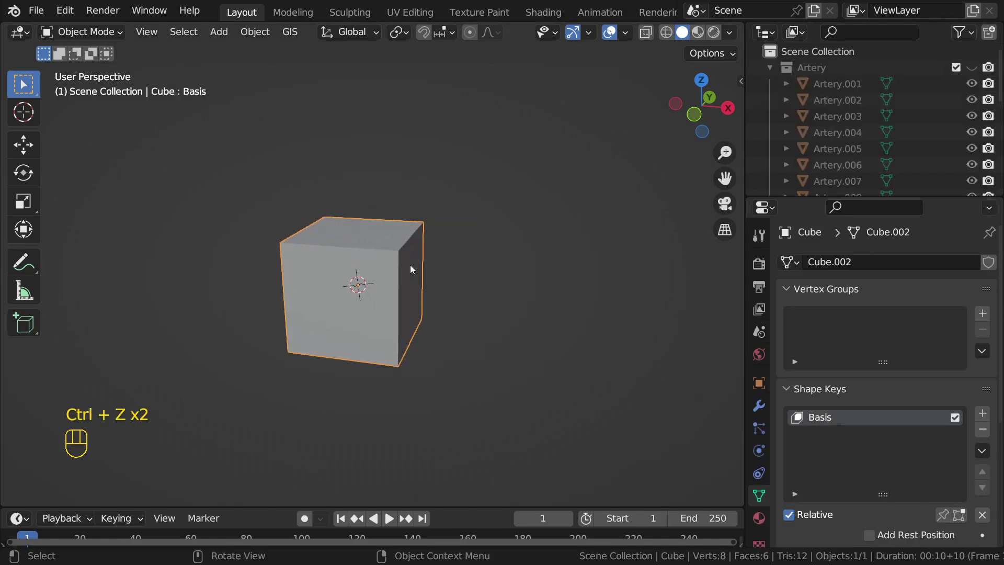
# Step: In Edit Mode, start moving the cube's top-front-right corner vertex, then cancel it
pyautogui.press('Tab')
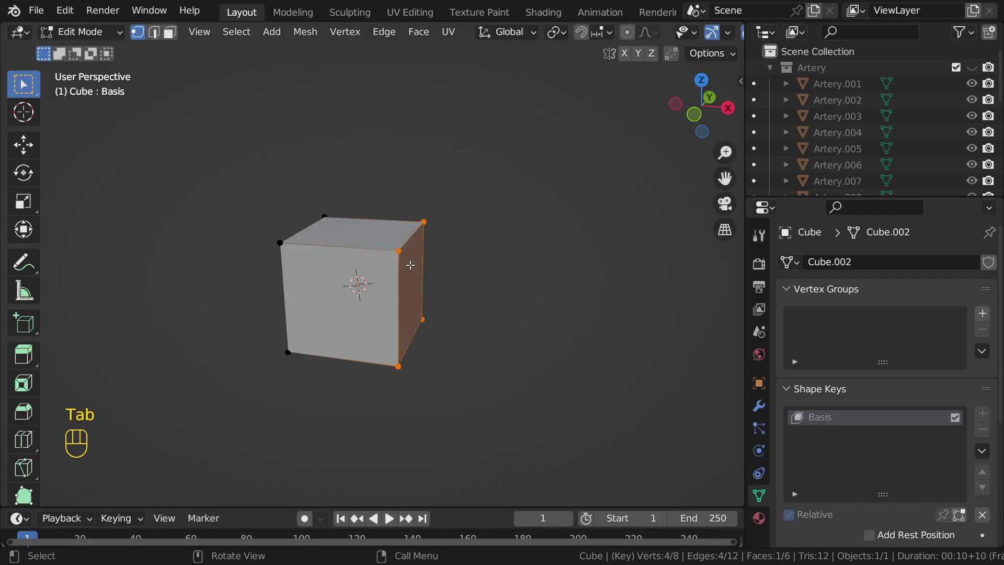
pyautogui.scroll(1, 410, 264)
pyautogui.moveTo(229, 178); pyautogui.dragTo(539, 453)
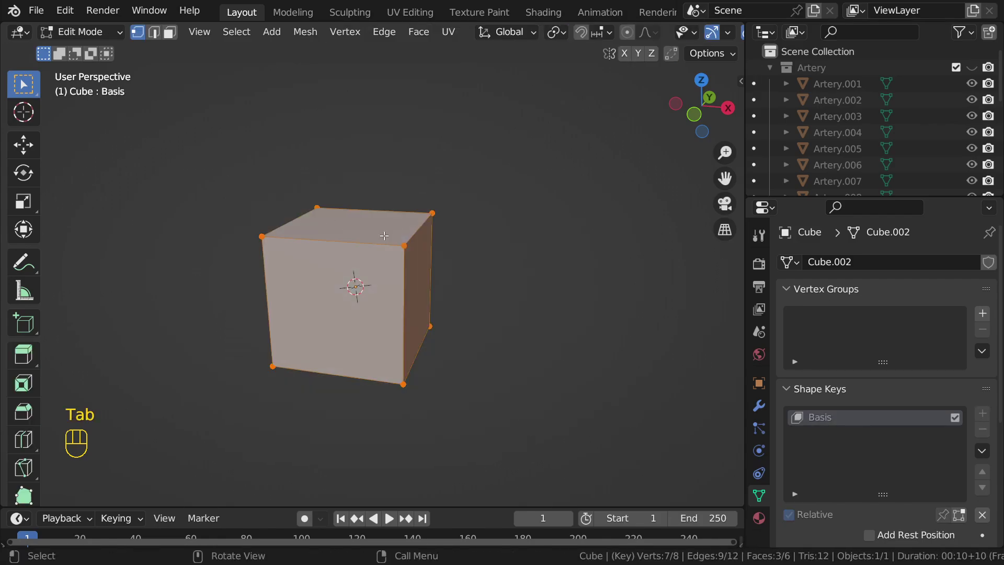
pyautogui.click(382, 245)
pyautogui.press('g')
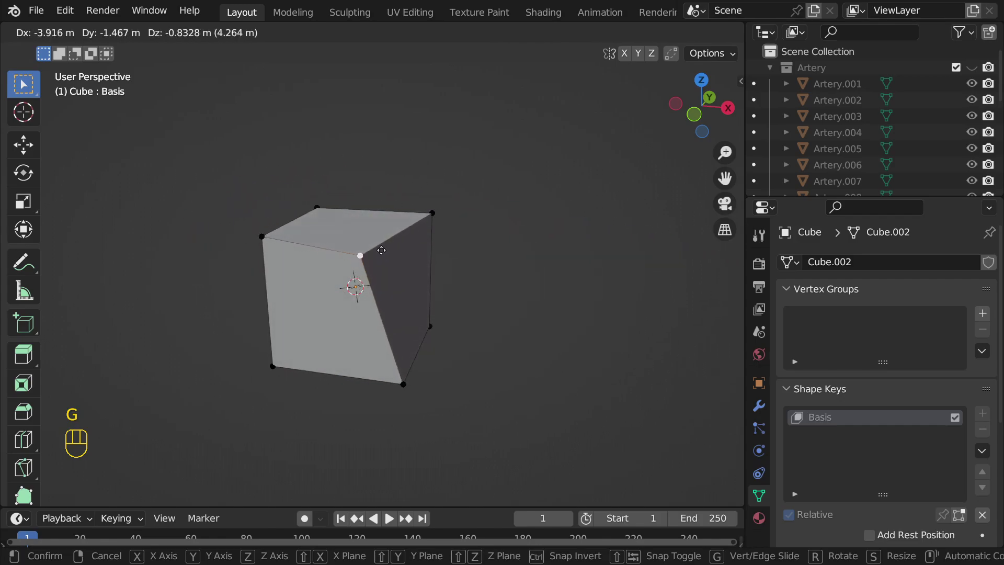
pyautogui.rightClick(379, 234)
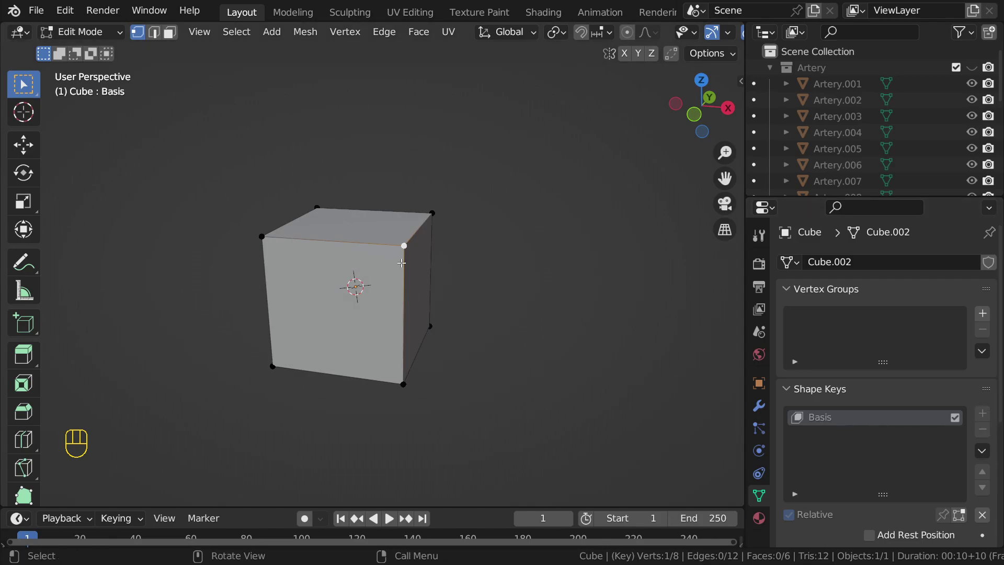
pyautogui.scroll(-2, 401, 262)
pyautogui.scroll(1, 409, 264)
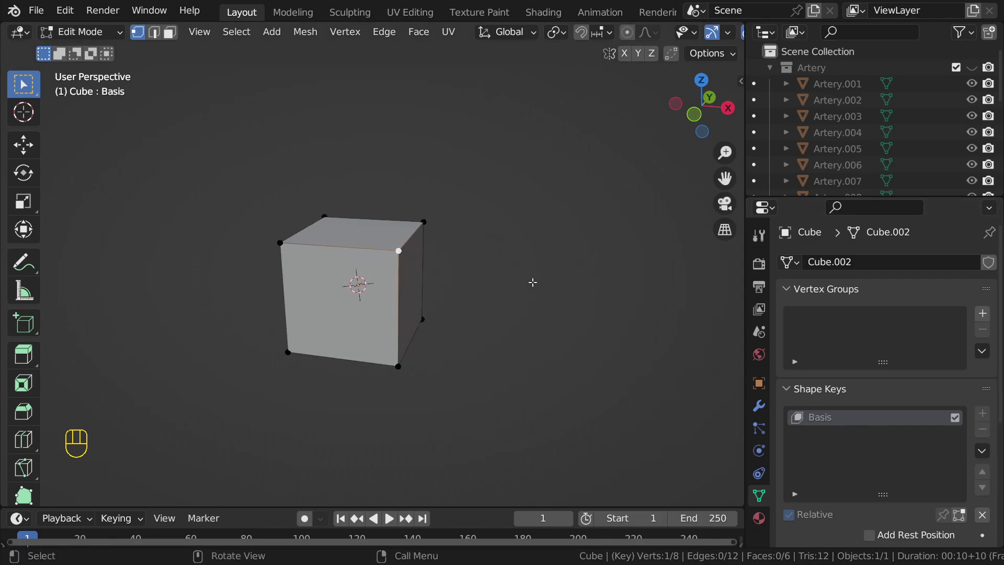
# Step: Delete the test cube, select Artery.006 and frame the artery meshes
pyautogui.press('Tab')
pyautogui.press('x')
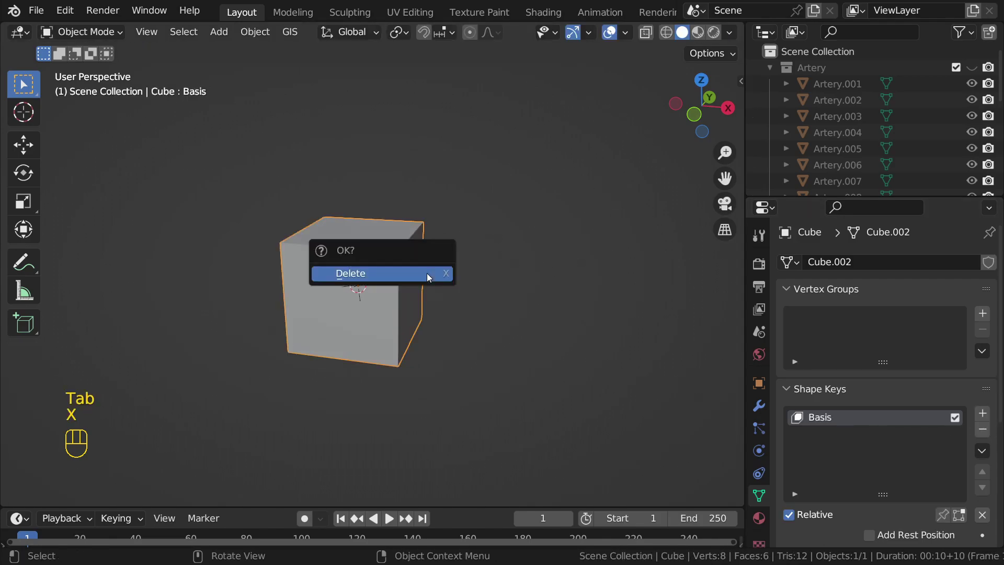
pyautogui.click(427, 273)
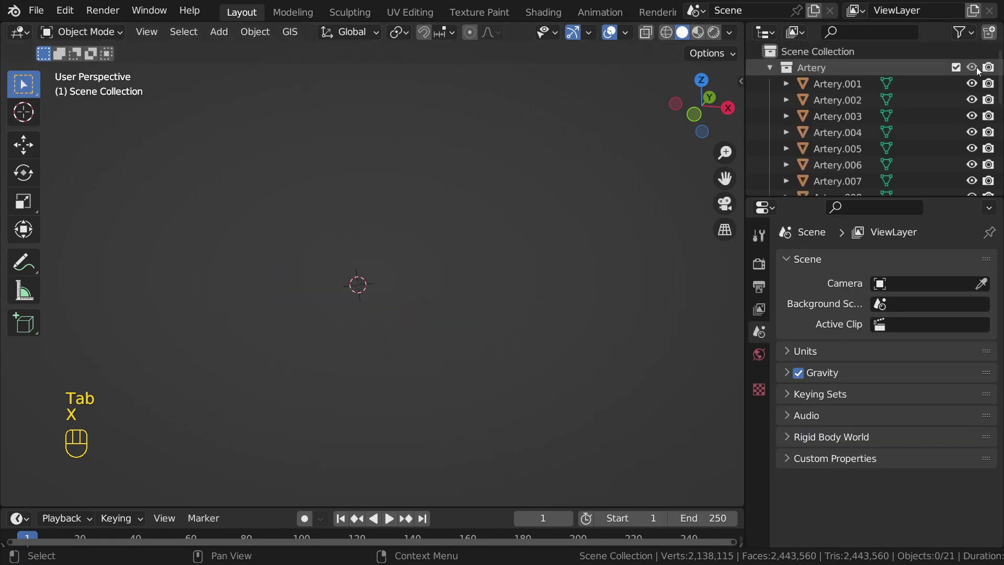
pyautogui.scroll(-4, 837, 105)
pyautogui.click(837, 83)
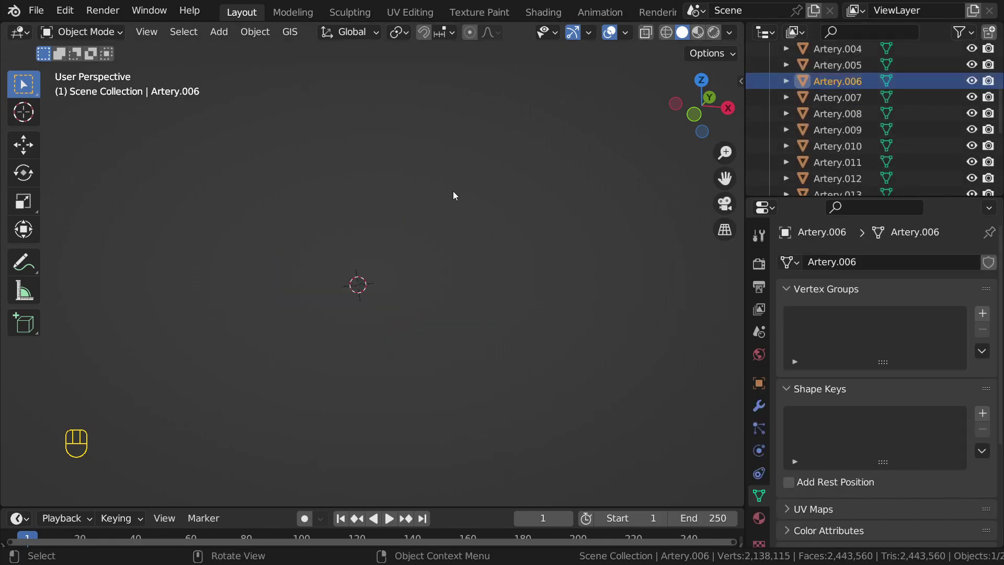
pyautogui.press('Home')
pyautogui.click(442, 238)
pyautogui.moveTo(516, 224)
pyautogui.mouseDown(button='middle')
pyautogui.moveTo(490, 222)
pyautogui.moveTo(523, 220)
pyautogui.mouseUp(button='middle')
pyautogui.scroll(3, 953, 170)
pyautogui.scroll(2, 954, 167)
# Step: Hide the artery meshes in the Outliner, through Artery.021
pyautogui.moveTo(971, 84); pyautogui.dragTo(971, 193)
pyautogui.scroll(-5, 967, 147)
pyautogui.moveTo(971, 110); pyautogui.dragTo(969, 201)
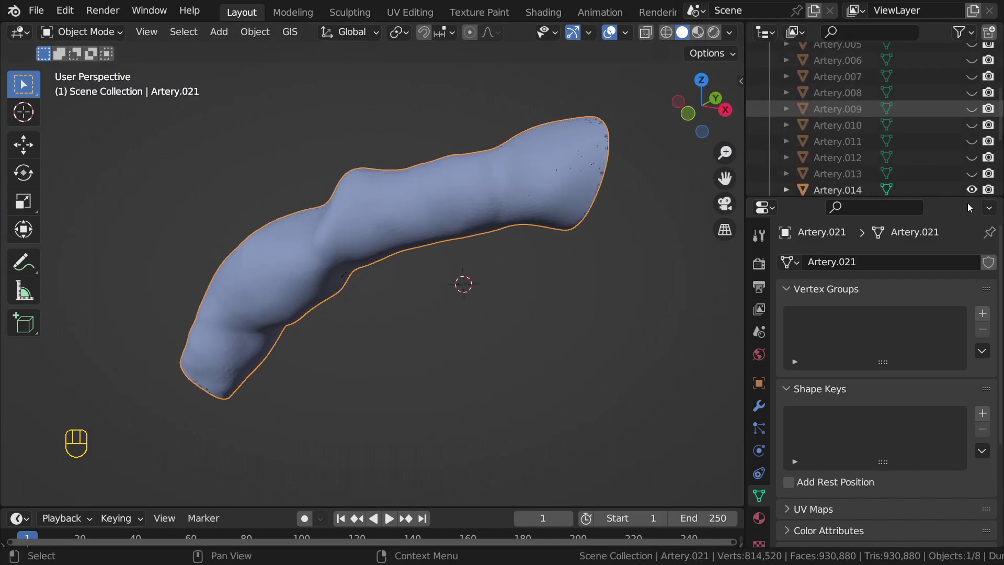
pyautogui.scroll(-6, 968, 164)
pyautogui.moveTo(971, 116); pyautogui.dragTo(972, 185)
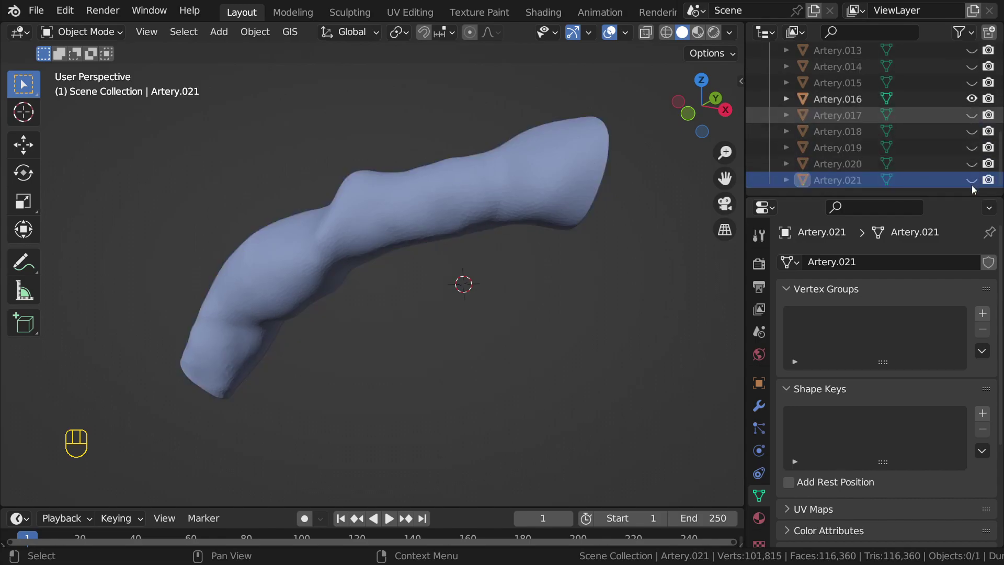
pyautogui.click(971, 101)
# Step: Unhide all 21 artery meshes, Artery.001 through Artery.021, in the Outliner
pyautogui.scroll(6, 971, 137)
pyautogui.scroll(5, 970, 135)
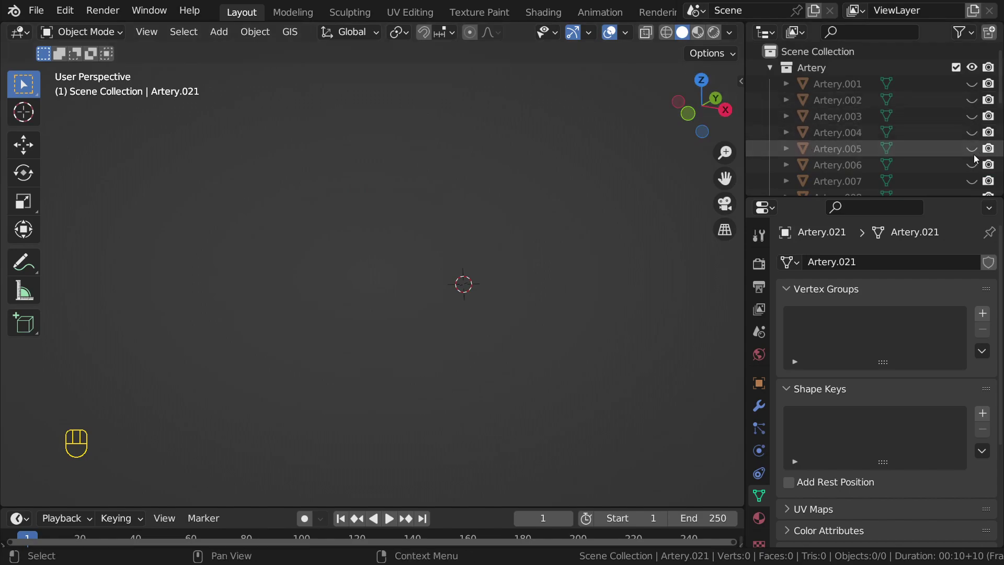
pyautogui.moveTo(972, 84); pyautogui.dragTo(970, 211)
pyautogui.scroll(-4, 967, 131)
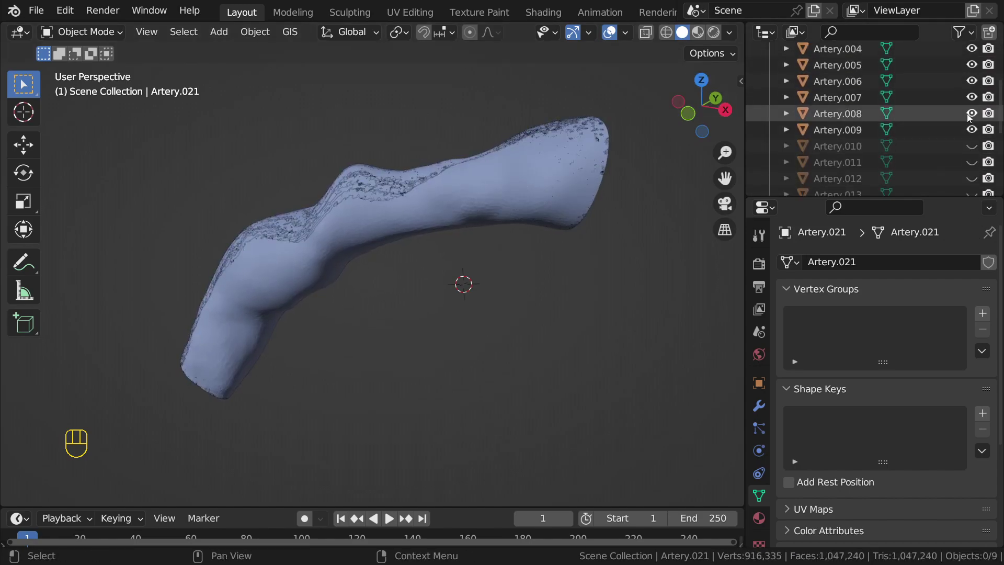
pyautogui.moveTo(973, 144); pyautogui.dragTo(974, 210)
pyautogui.scroll(-5, 974, 149)
pyautogui.moveTo(972, 138); pyautogui.dragTo(972, 206)
pyautogui.click(971, 124)
pyautogui.scroll(-4, 971, 125)
pyautogui.click(972, 180)
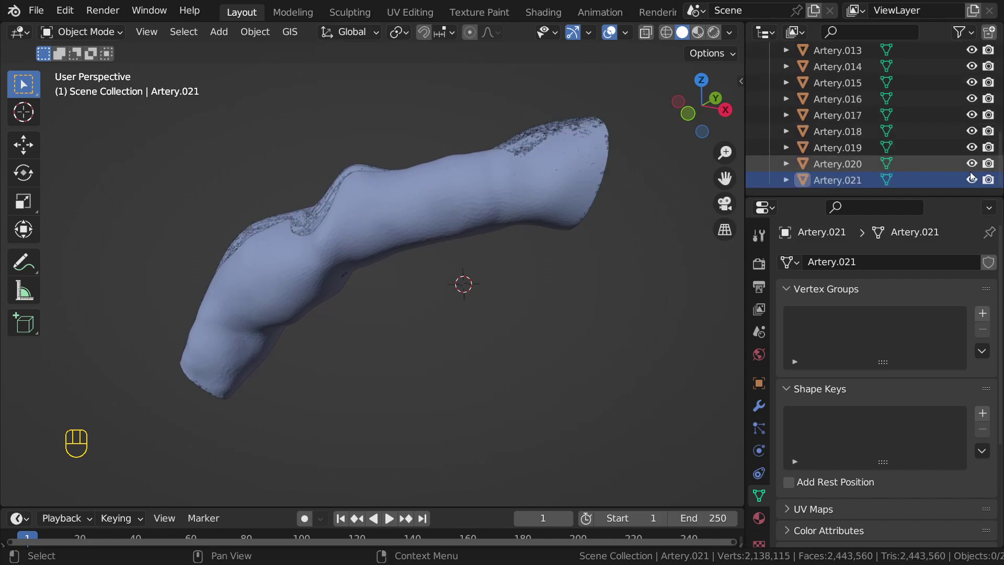
# Step: Enlarge the Outliner and bring up the File Context Menu with F4
pyautogui.moveTo(924, 196); pyautogui.dragTo(923, 372)
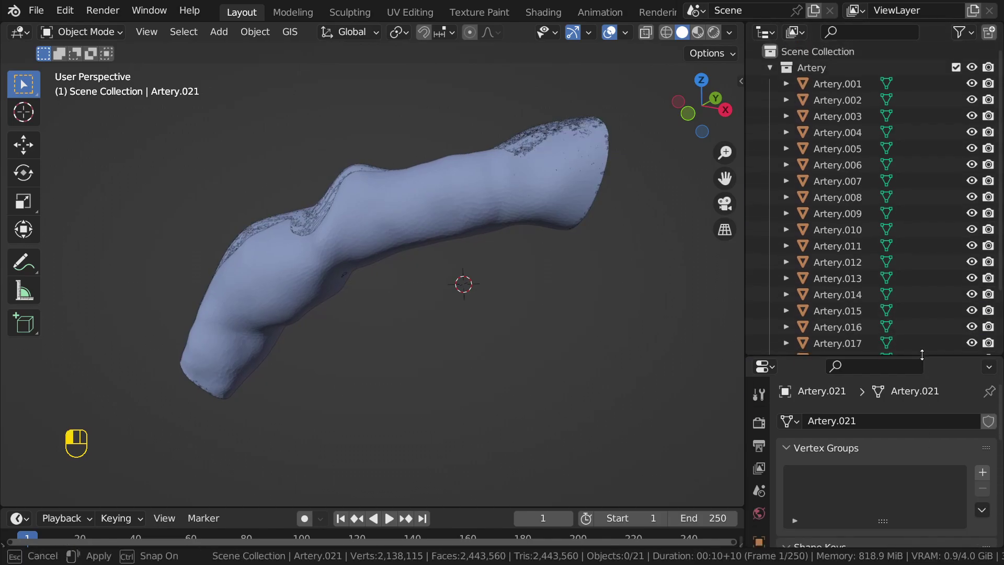
pyautogui.press('n')
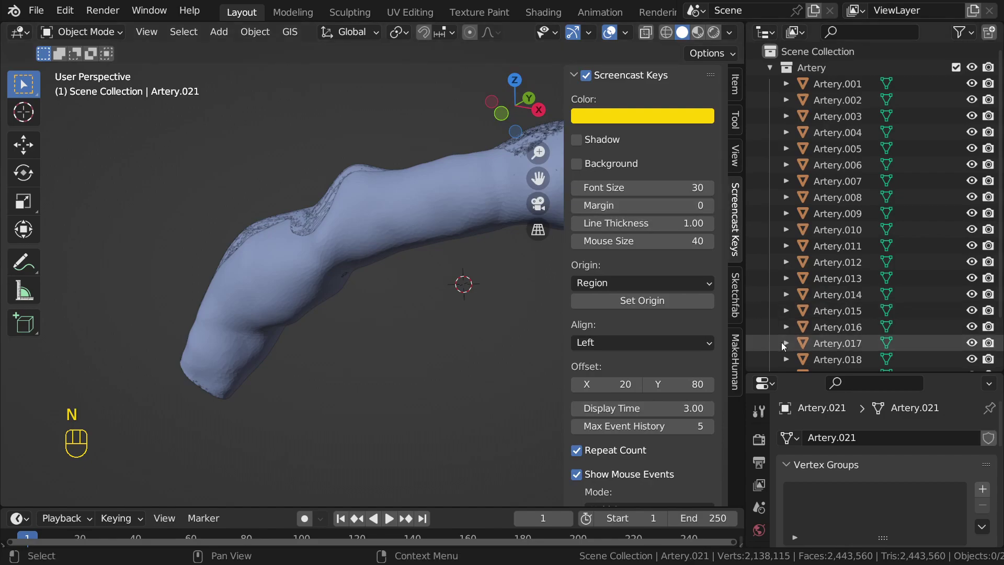
pyautogui.press('n')
pyautogui.press('F4')
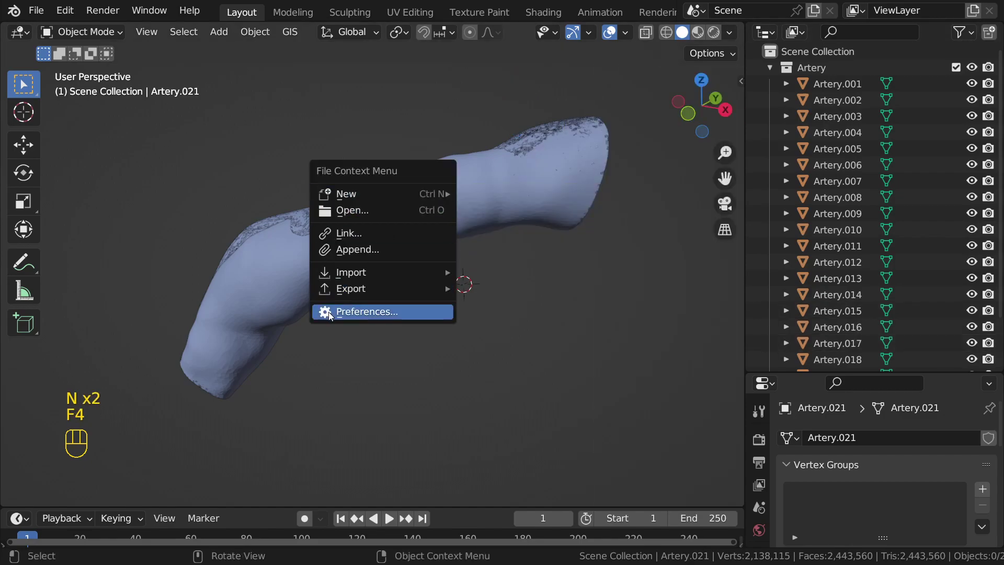
# Step: Install the add-on zip from the Desktop through Preferences
pyautogui.click(329, 312)
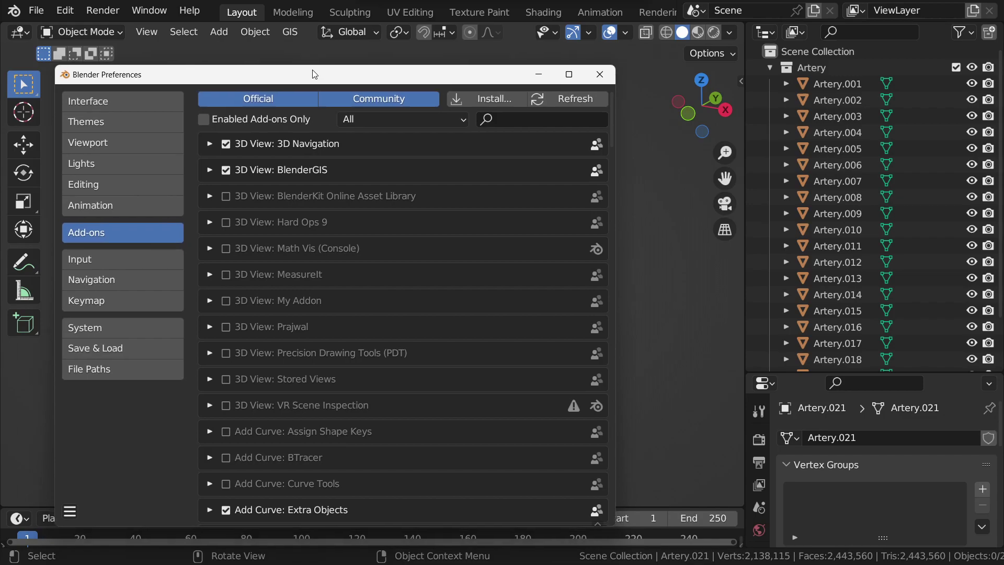
pyautogui.moveTo(313, 78); pyautogui.dragTo(346, 43)
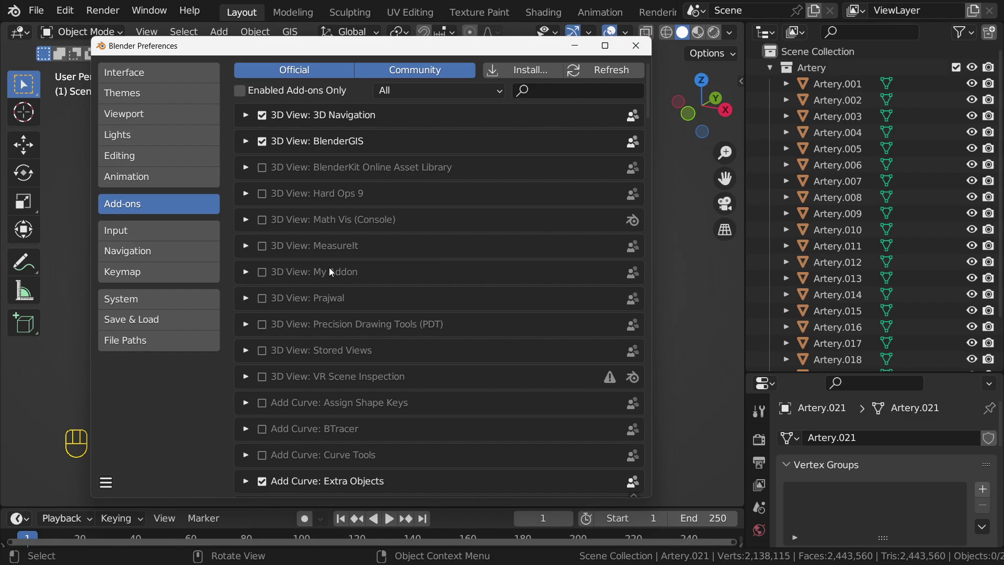
pyautogui.click(530, 70)
pyautogui.click(73, 267)
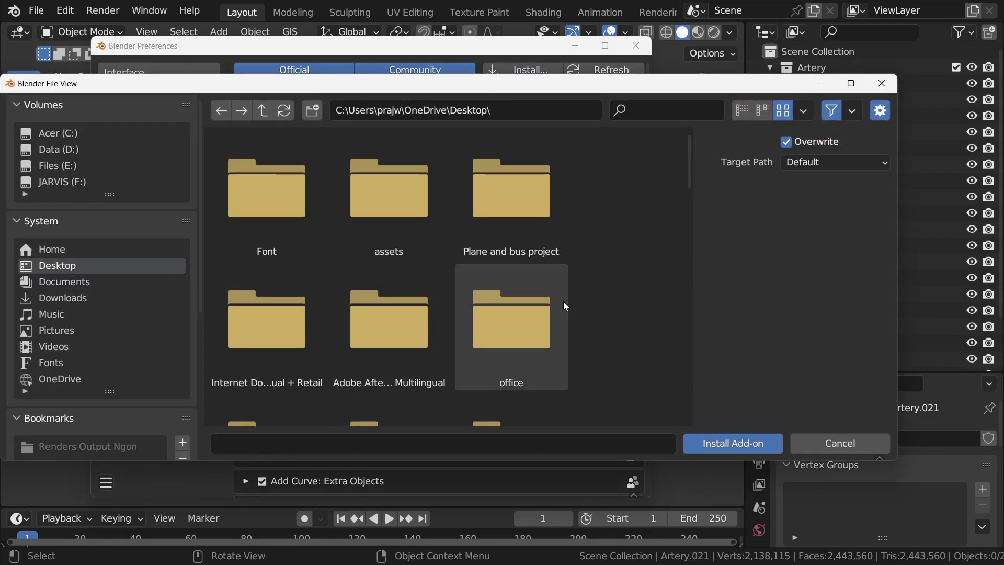
pyautogui.scroll(-3, 564, 301)
pyautogui.scroll(-10, 563, 301)
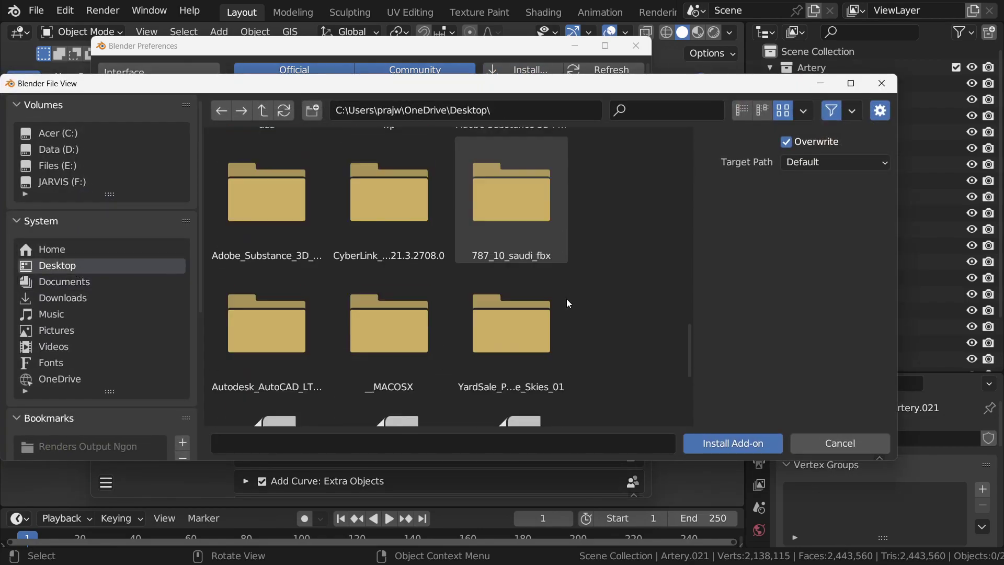
pyautogui.scroll(-2, 567, 299)
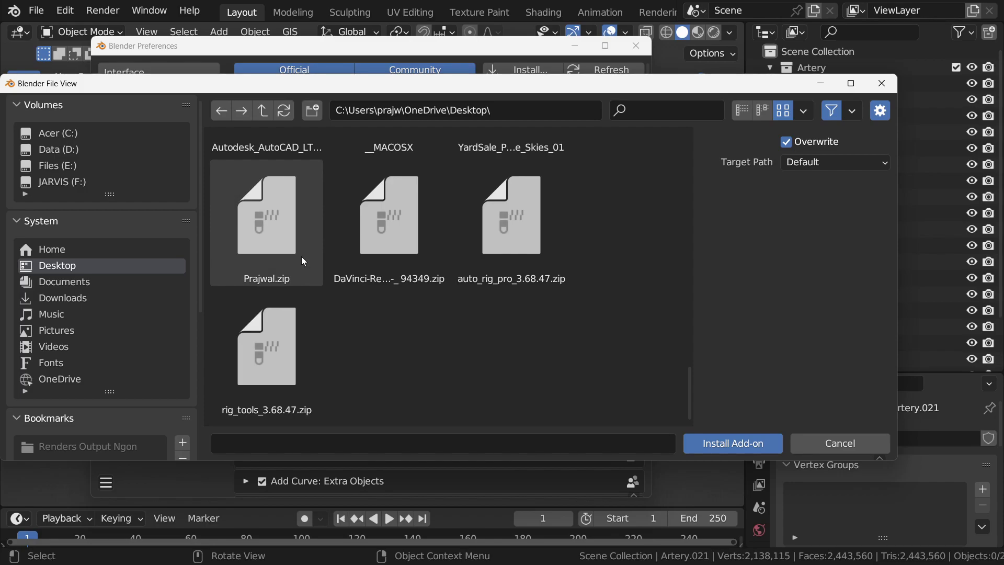
pyautogui.click(291, 241)
pyautogui.click(711, 445)
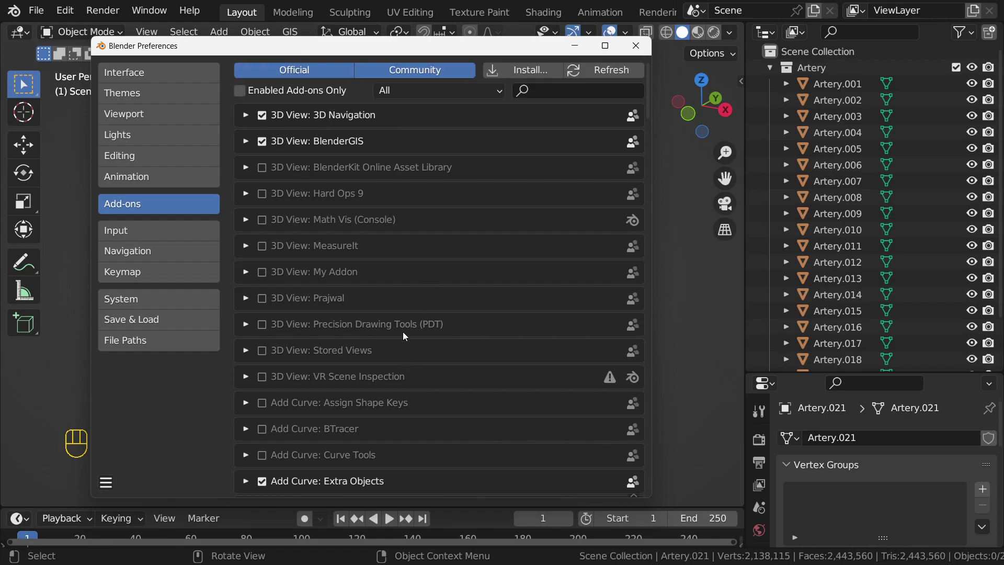
# Step: Search 'pra', enable the installed add-on, and close Preferences
pyautogui.write('pra')
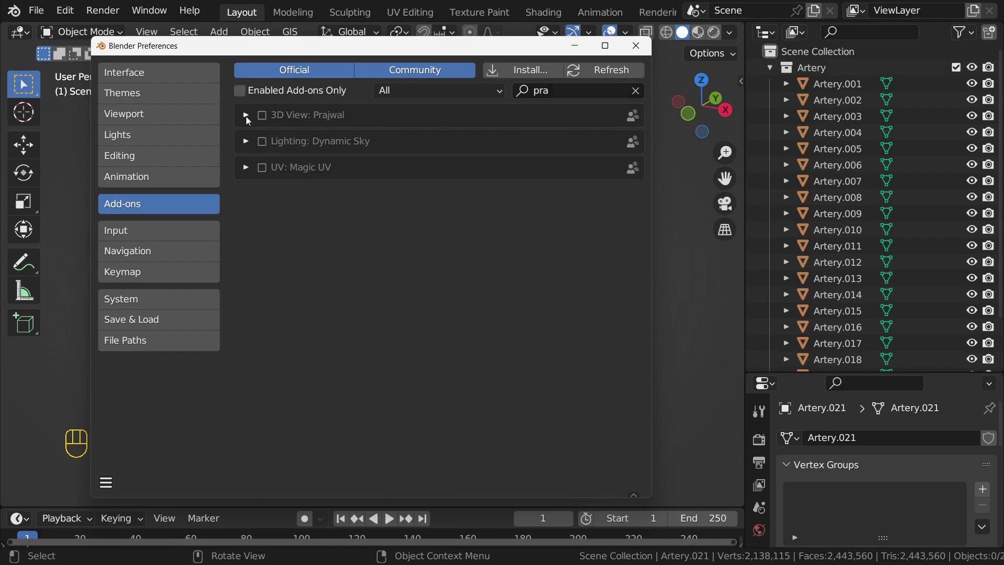
pyautogui.click(245, 115)
pyautogui.click(263, 116)
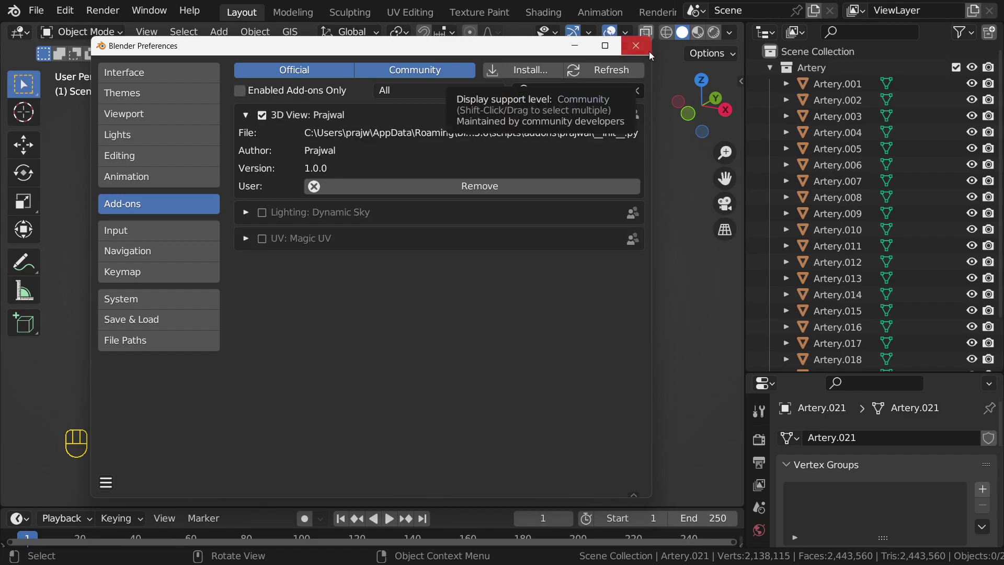
pyautogui.click(635, 45)
pyautogui.press('n')
pyautogui.click(734, 414)
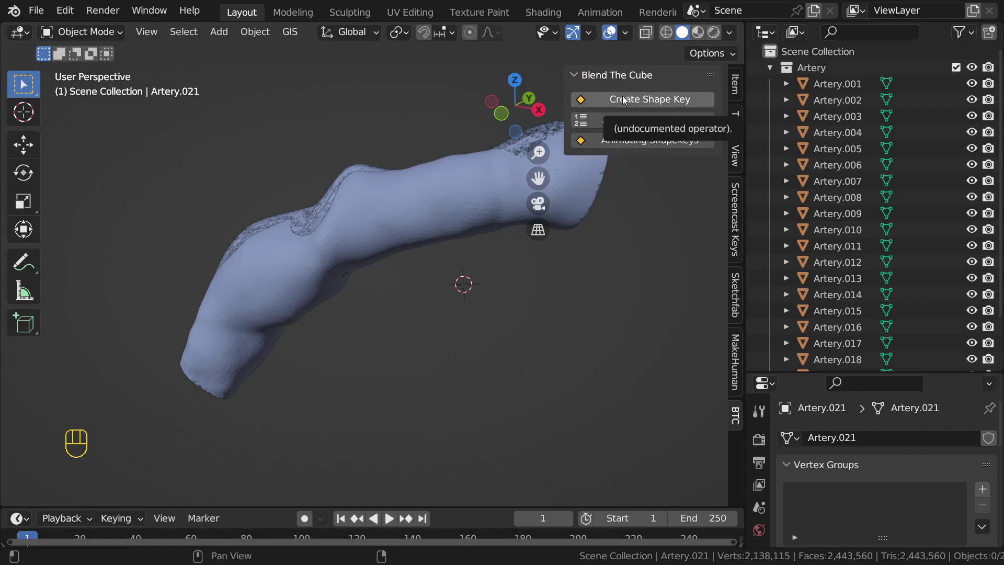
pyautogui.press('n')
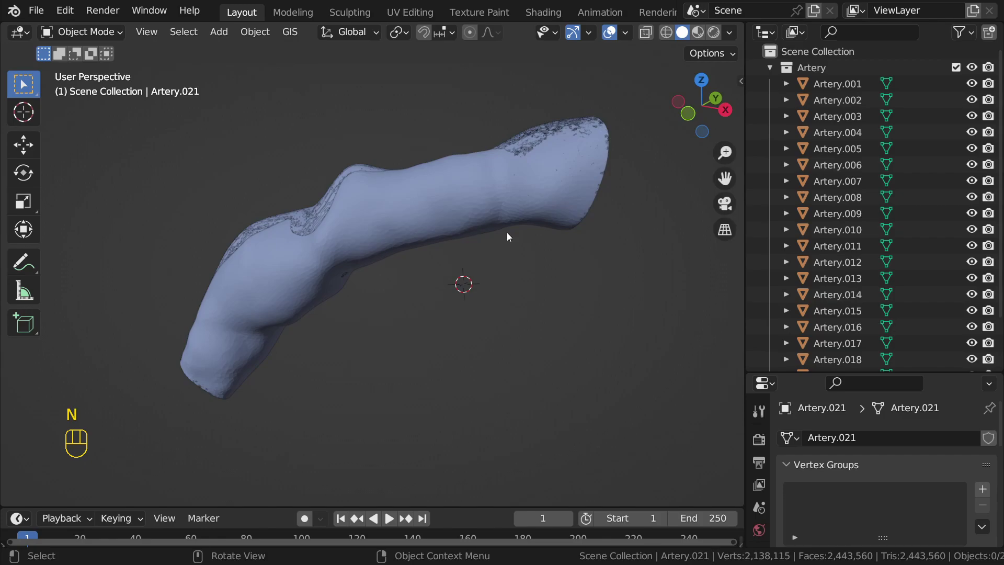
pyautogui.scroll(-2, 506, 232)
pyautogui.moveTo(972, 95); pyautogui.dragTo(973, 295)
pyautogui.scroll(-3, 977, 256)
pyautogui.moveTo(973, 258); pyautogui.dragTo(972, 340)
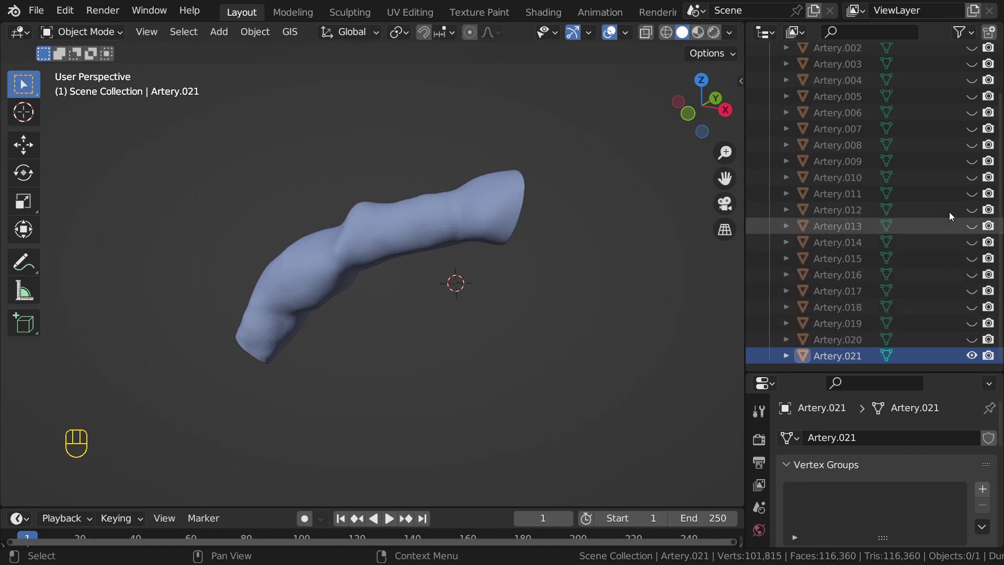
pyautogui.scroll(3, 948, 208)
pyautogui.click(972, 84)
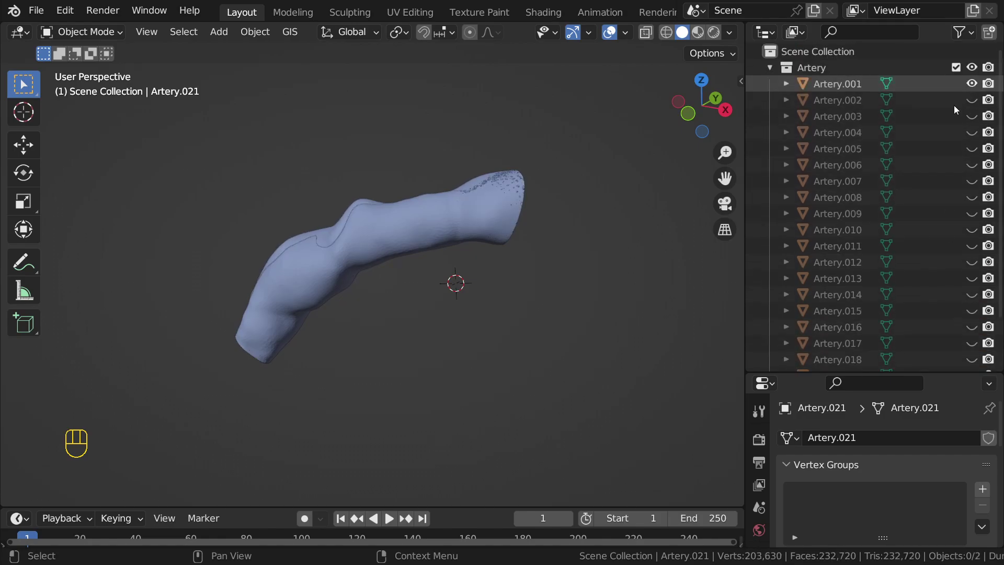
pyautogui.scroll(-3, 941, 209)
pyautogui.click(972, 356)
pyautogui.moveTo(651, 269); pyautogui.dragTo(521, 244, button='middle')
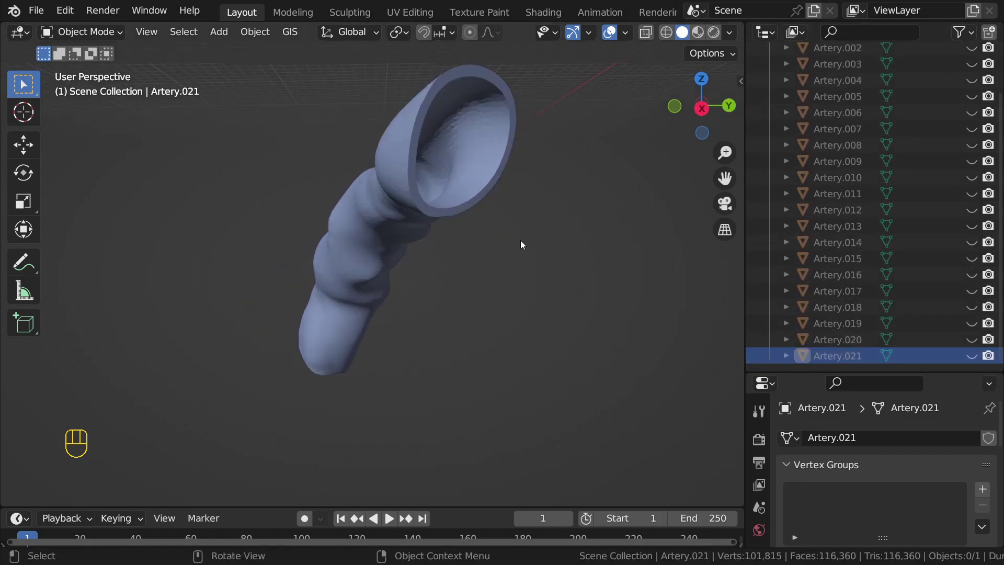
pyautogui.keyDown('shift'); pyautogui.moveTo(681, 219); pyautogui.dragTo(648, 246, button='middle'); pyautogui.keyUp('shift')
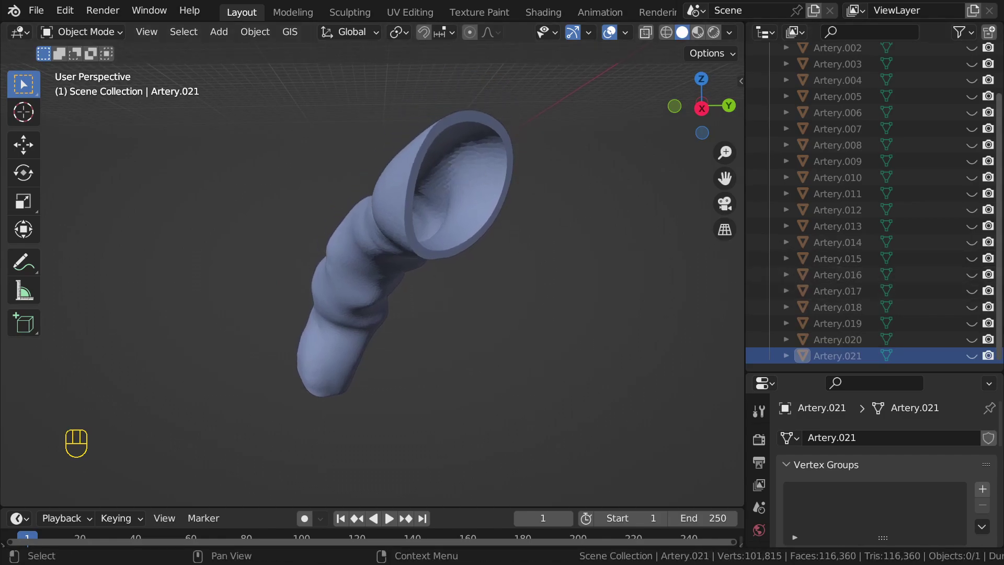
pyautogui.click(972, 357)
pyautogui.click(973, 356)
pyautogui.scroll(-3, 278, 184)
pyautogui.moveTo(278, 183); pyautogui.dragTo(399, 240, button='middle')
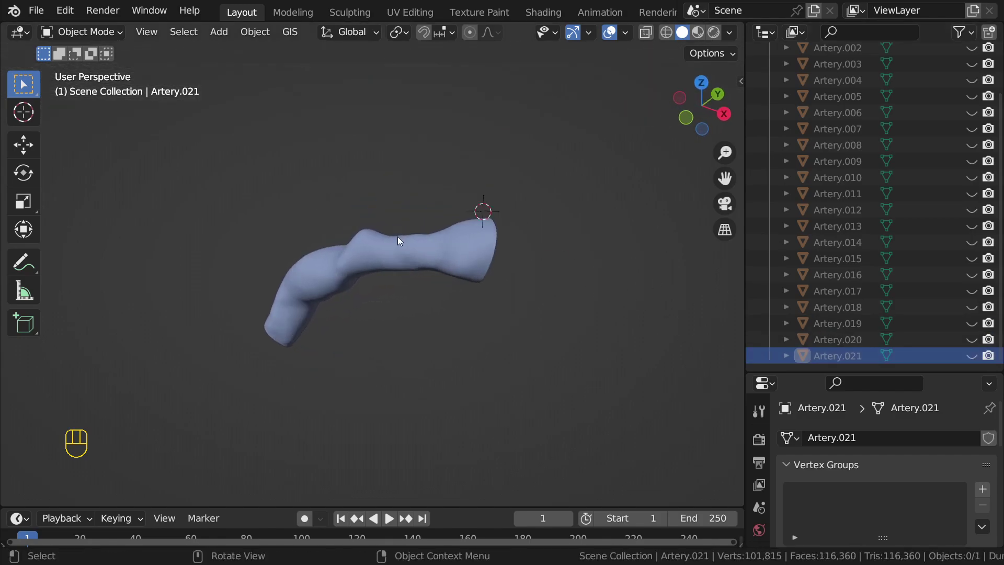
pyautogui.scroll(3, 893, 226)
pyautogui.scroll(-3, 892, 226)
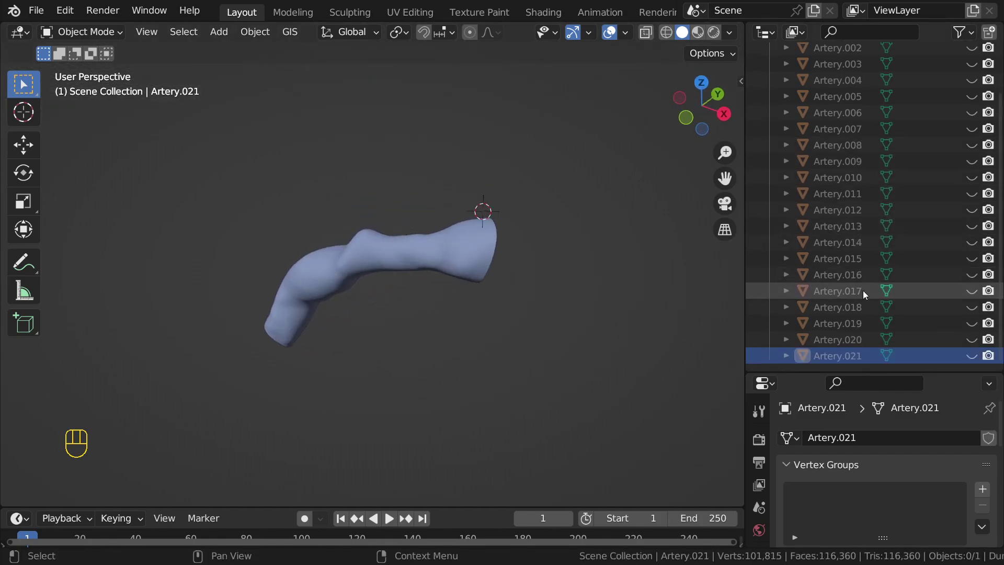
pyautogui.scroll(2, 467, 246)
pyautogui.click(429, 225)
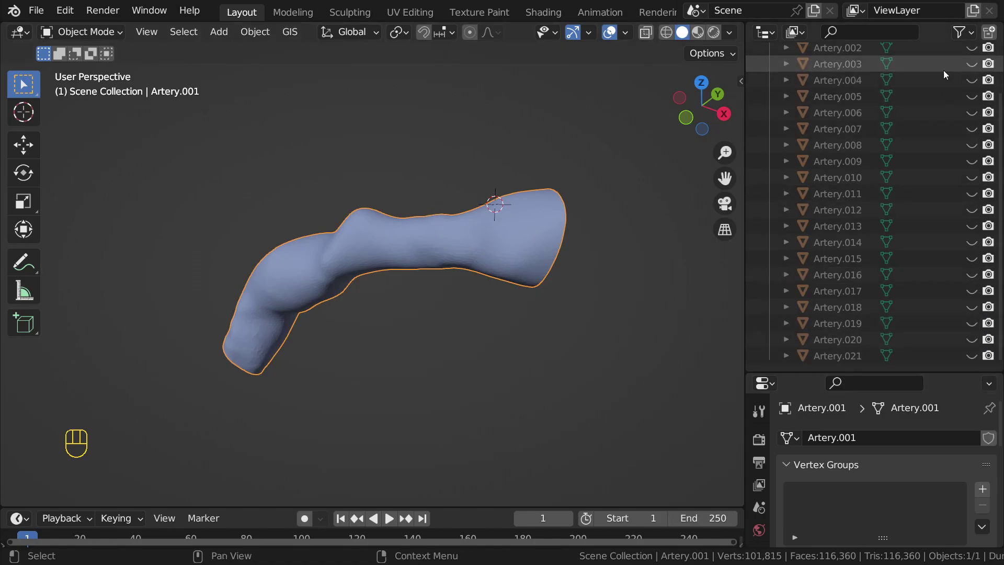
pyautogui.moveTo(230, 506); pyautogui.dragTo(230, 424)
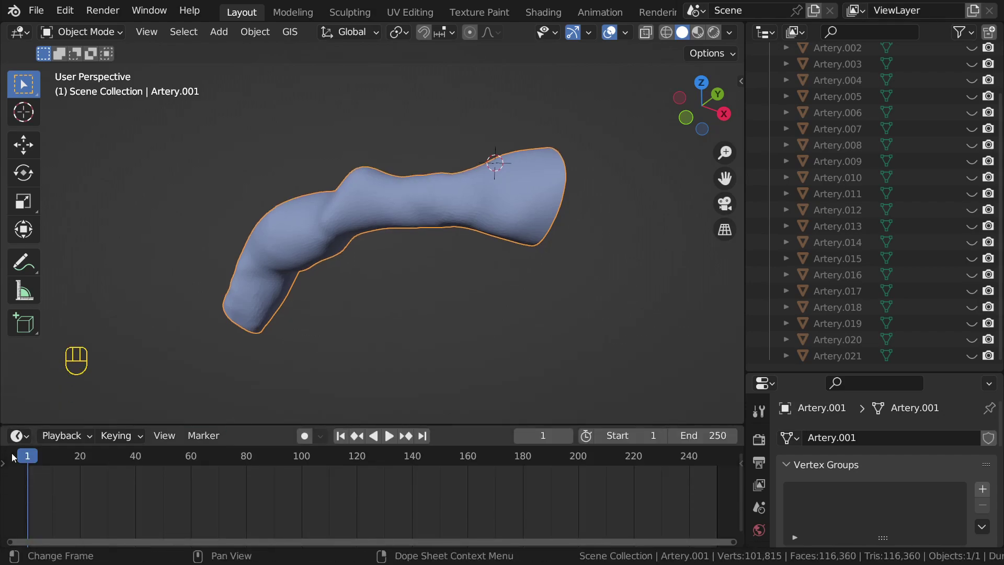
pyautogui.scroll(4, 932, 241)
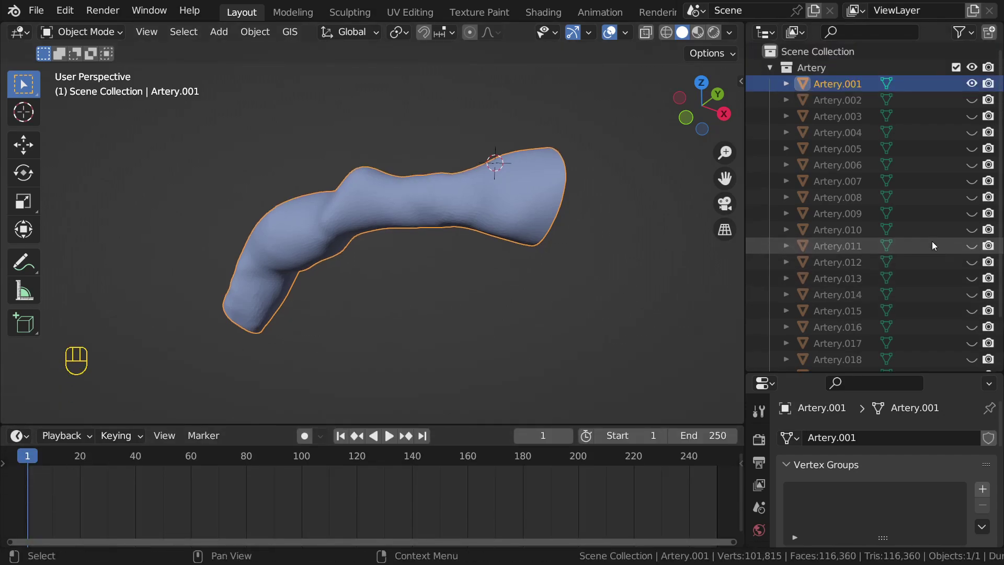
pyautogui.click(854, 88)
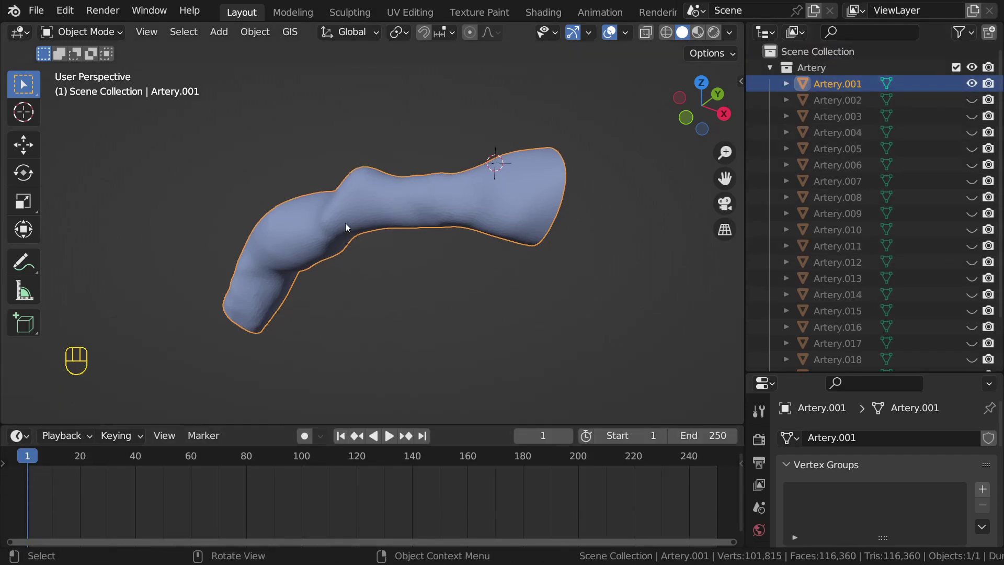
pyautogui.press('Tab')
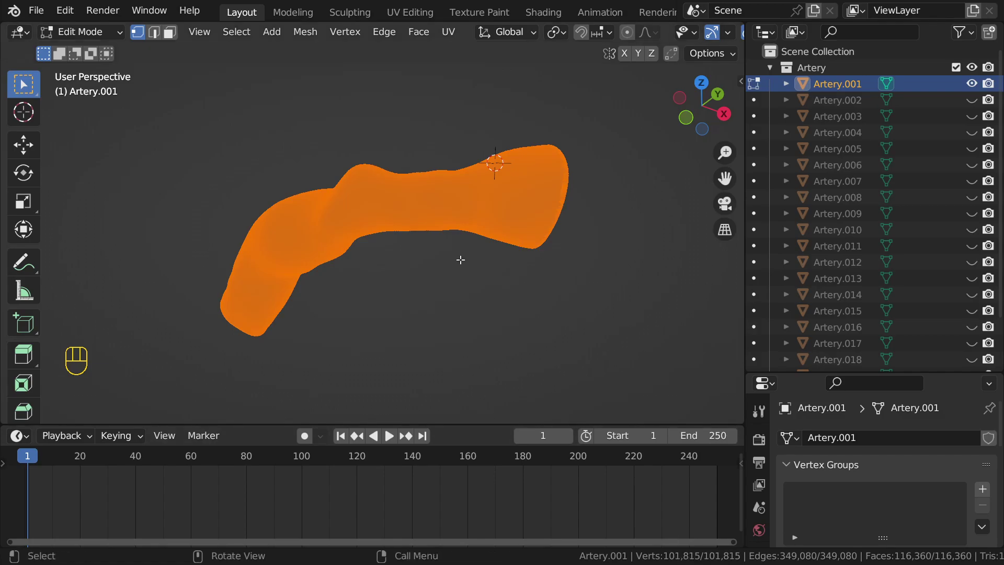
pyautogui.press('Tab')
pyautogui.click(855, 116)
pyautogui.press('Tab')
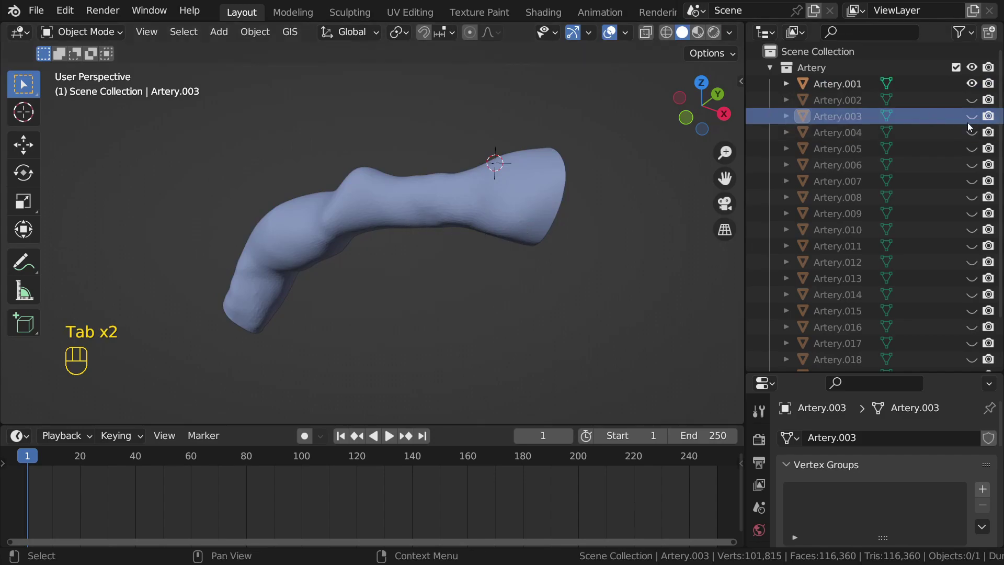
pyautogui.click(970, 85)
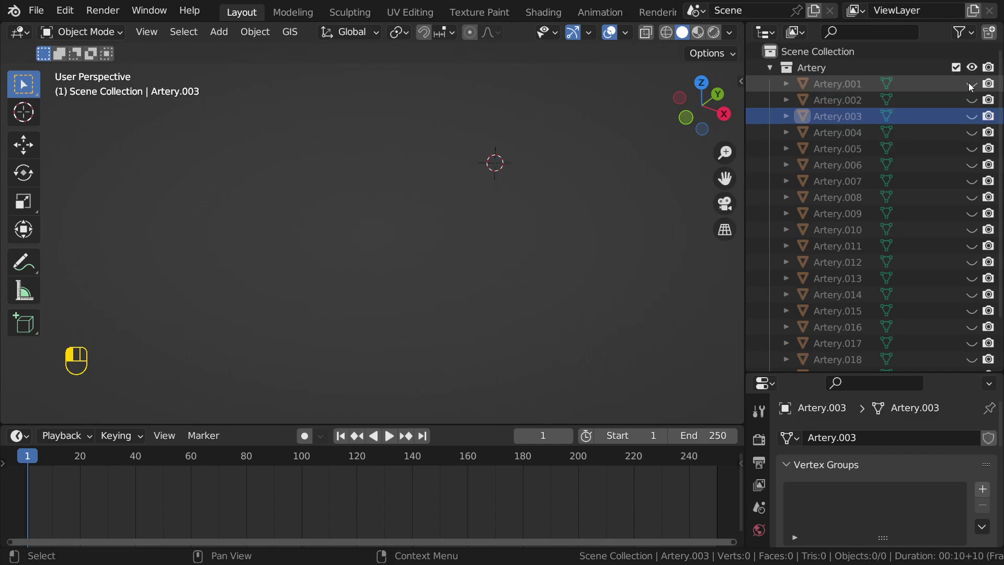
pyautogui.moveTo(968, 81); pyautogui.dragTo(970, 93)
pyautogui.click(969, 96)
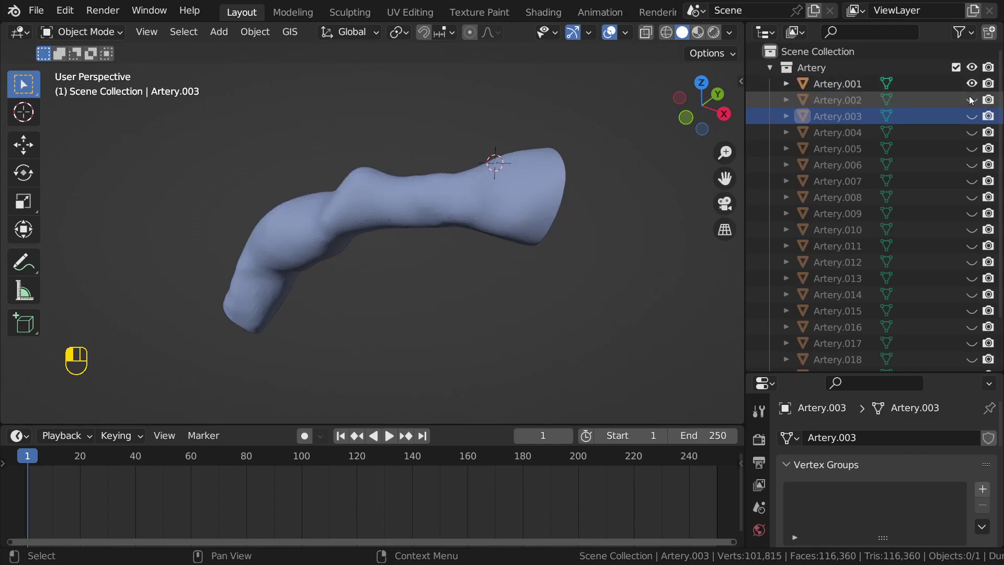
pyautogui.click(878, 86)
pyautogui.click(855, 99)
pyautogui.click(849, 86)
pyautogui.click(843, 99)
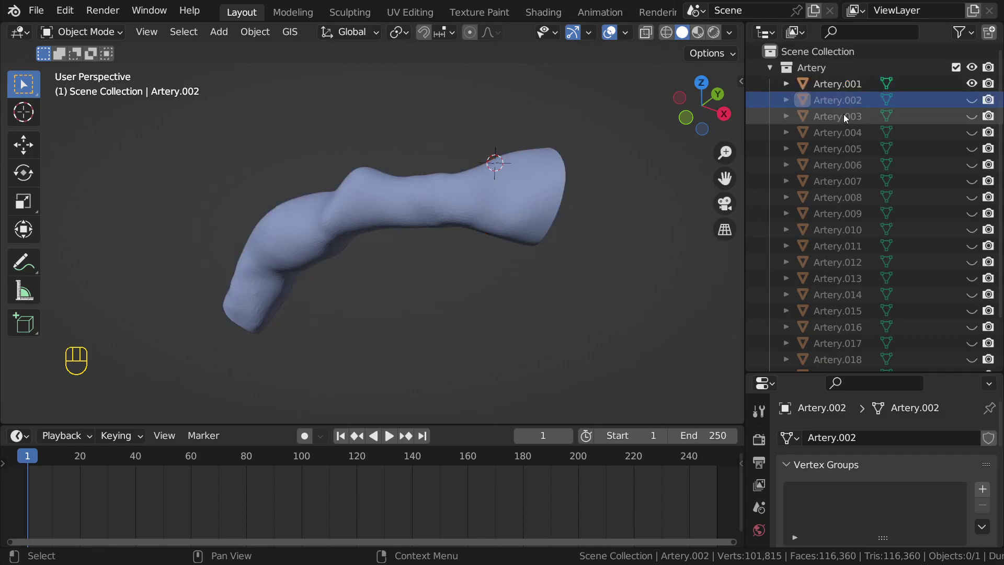
pyautogui.scroll(-3, 860, 298)
pyautogui.keyDown('shift'); pyautogui.click(843, 347); pyautogui.keyUp('shift')
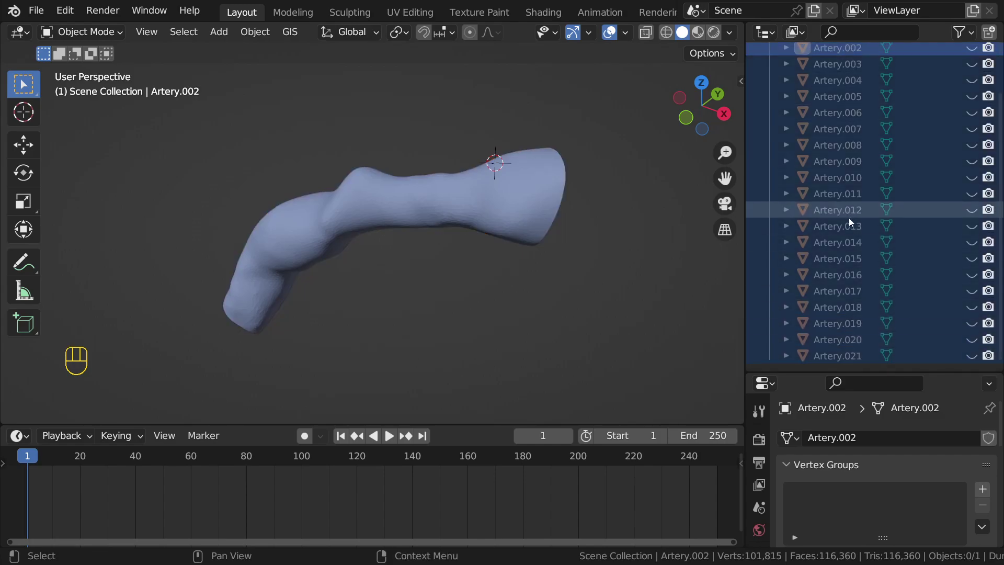
pyautogui.scroll(3, 850, 214)
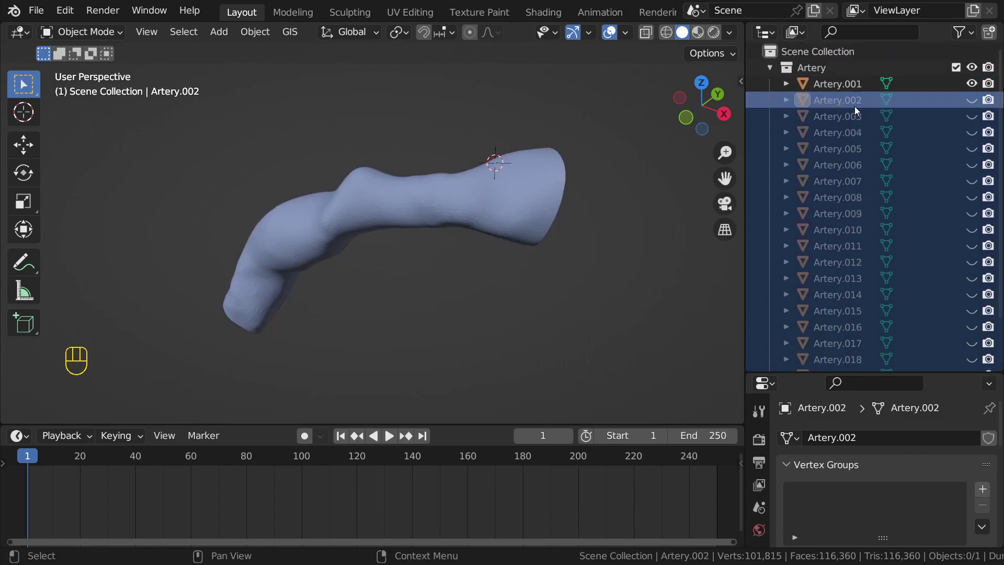
pyautogui.click(838, 85)
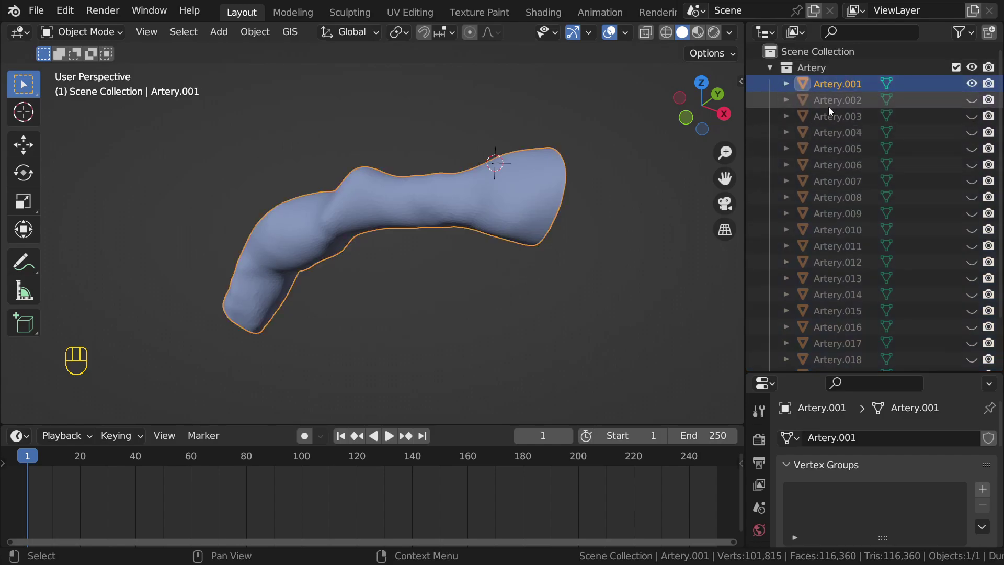
pyautogui.click(842, 99)
pyautogui.scroll(-3, 843, 130)
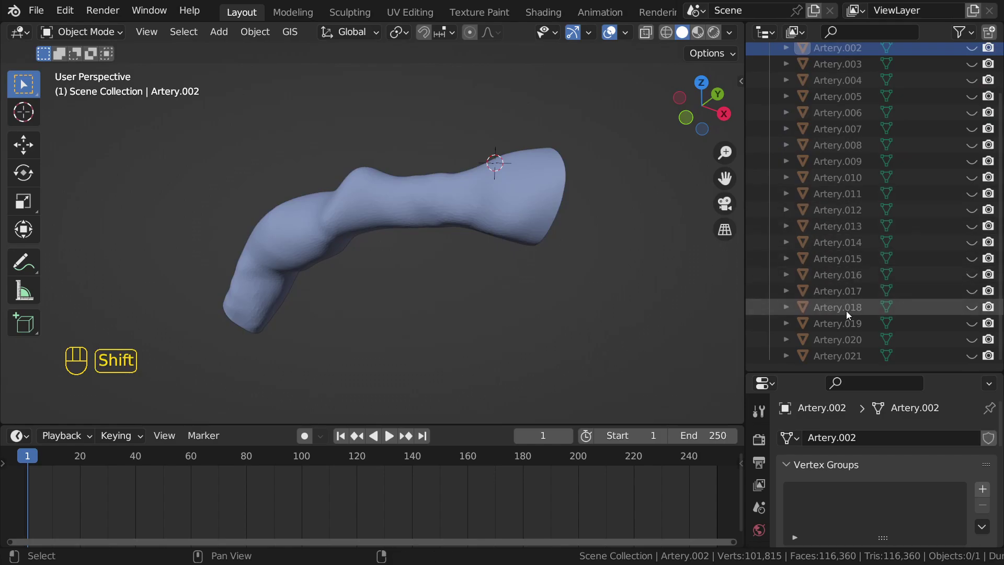
pyautogui.keyDown('shift'); pyautogui.click(850, 342); pyautogui.keyUp('shift')
pyautogui.scroll(3, 863, 225)
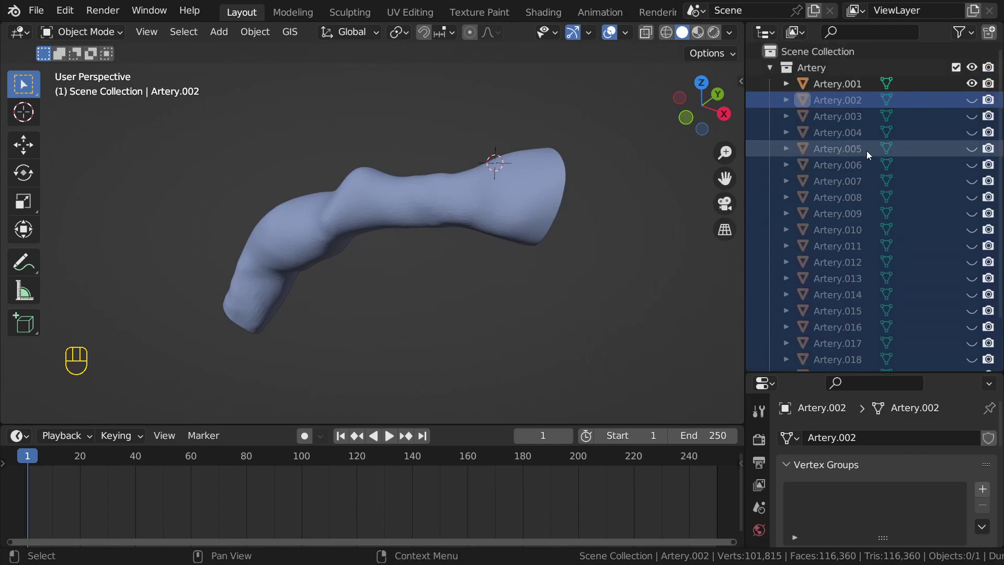
pyautogui.click(854, 82)
# Step: Unhide all artery meshes and add a Basis shape key to Artery.001
pyautogui.moveTo(838, 101); pyautogui.dragTo(807, 369)
pyautogui.moveTo(975, 99); pyautogui.dragTo(970, 356)
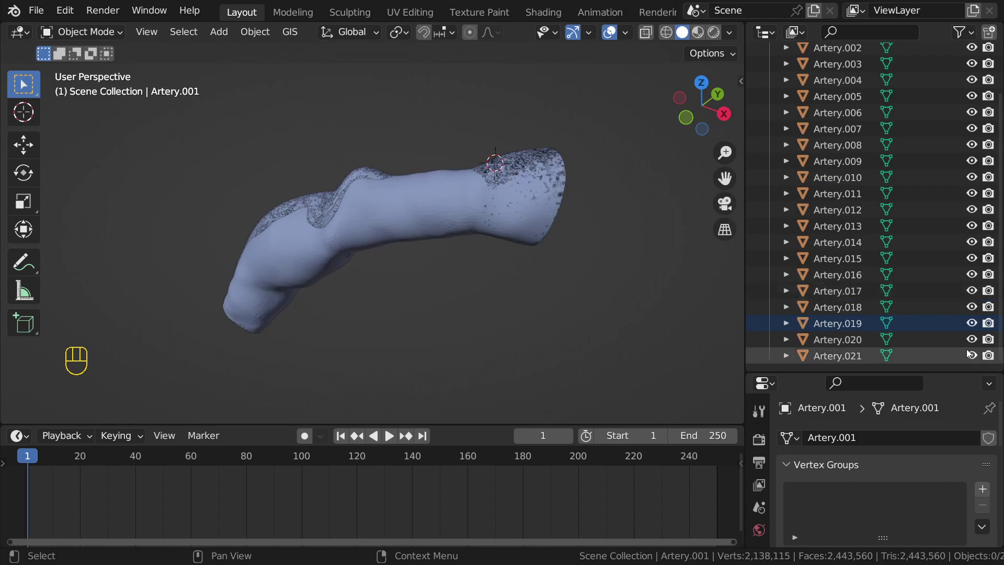
pyautogui.scroll(3, 840, 117)
pyautogui.click(839, 87)
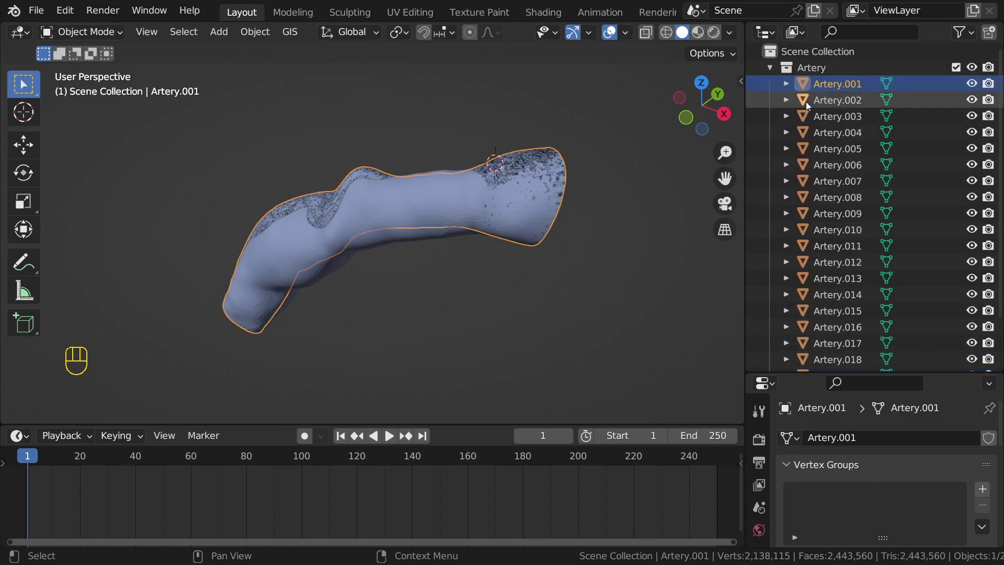
pyautogui.moveTo(788, 370); pyautogui.dragTo(806, 117)
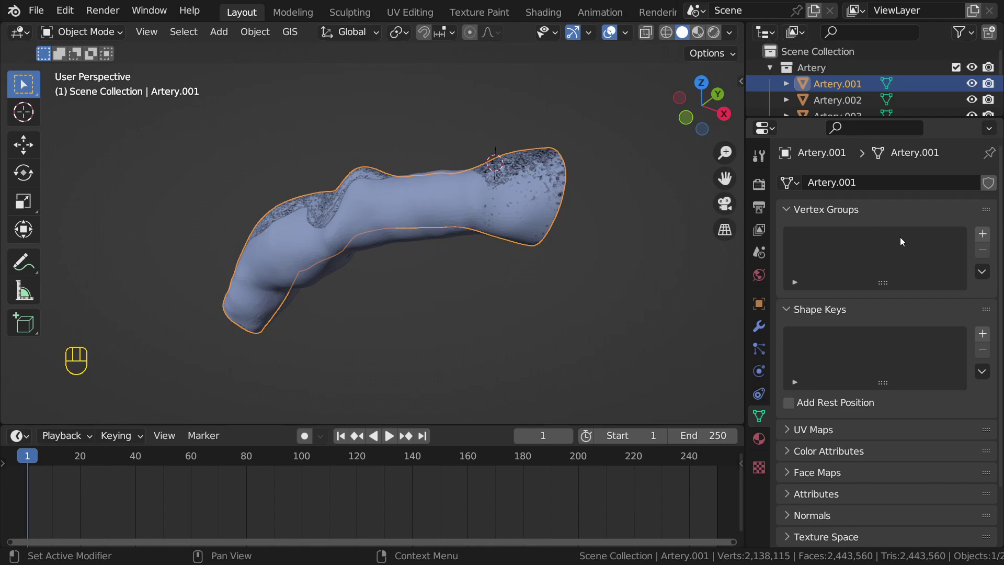
pyautogui.click(983, 333)
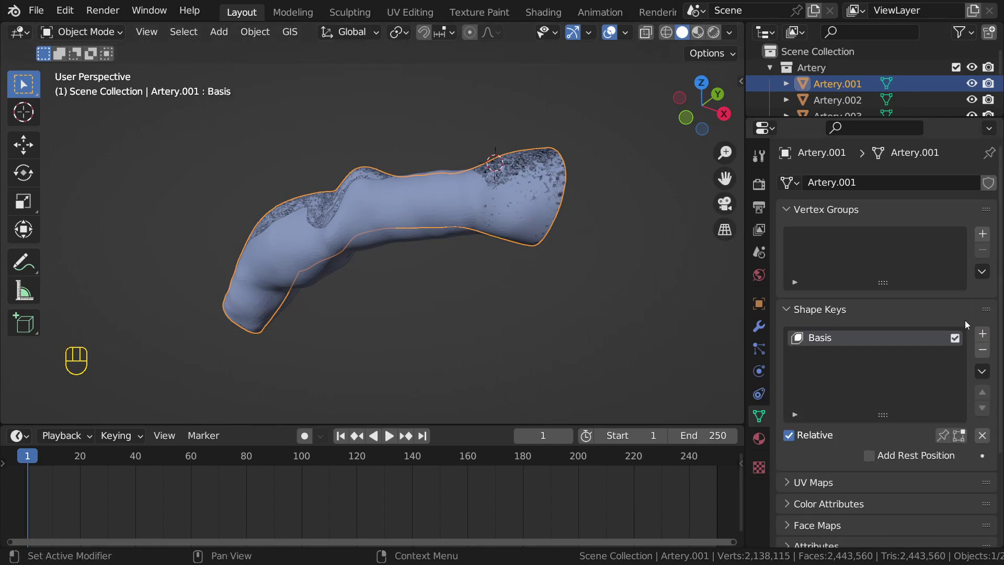
# Step: Add a Basis shape key to Artery.002, Artery.003 and Artery.004, then collapse the collection
pyautogui.click(838, 100)
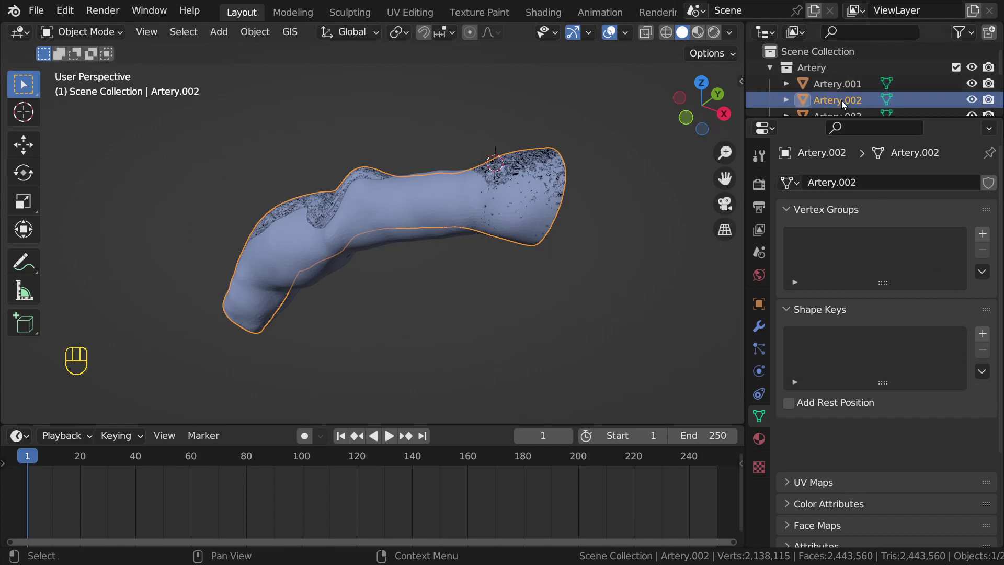
pyautogui.click(983, 334)
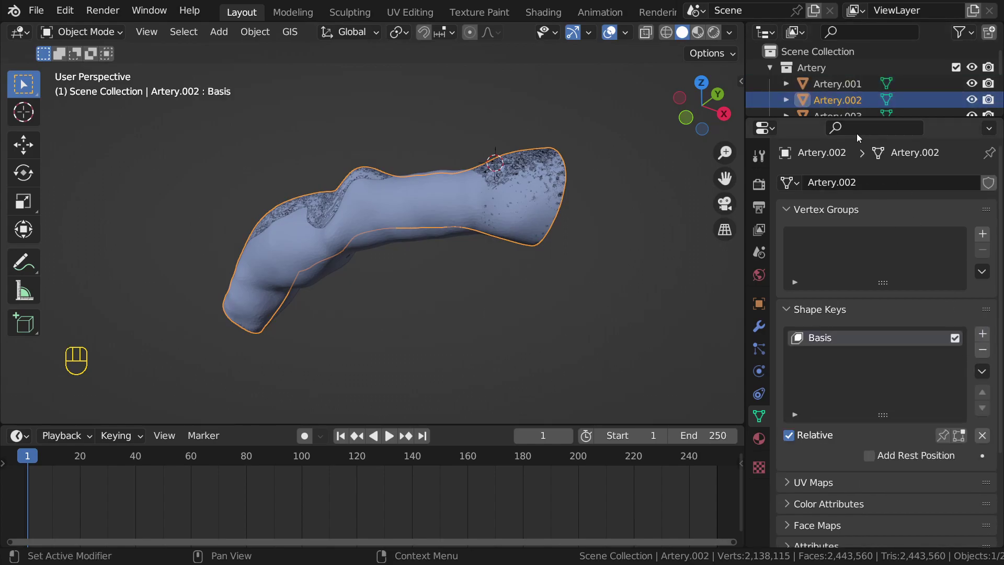
pyautogui.moveTo(855, 120); pyautogui.dragTo(855, 162)
pyautogui.click(834, 116)
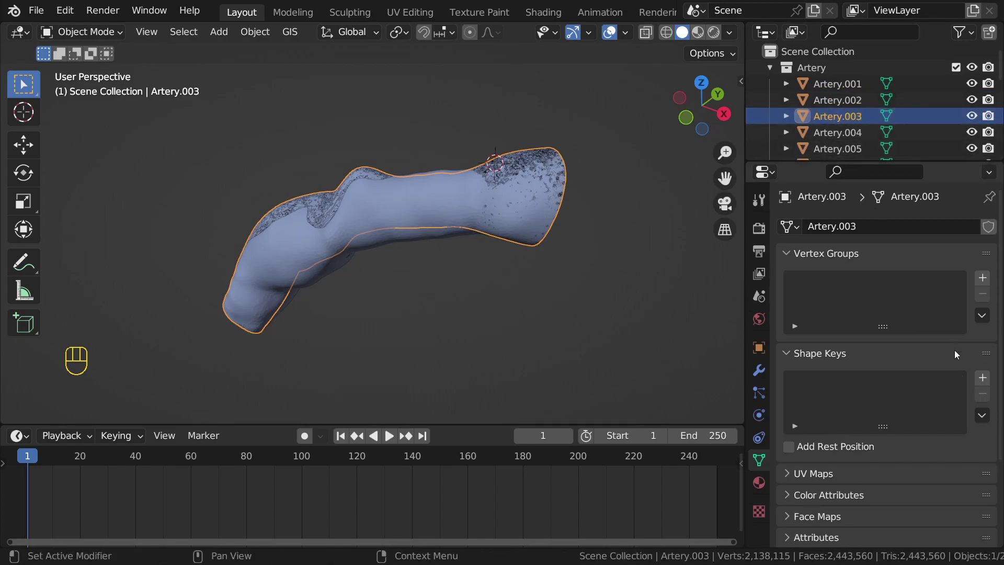
pyautogui.click(984, 378)
pyautogui.scroll(-1, 839, 127)
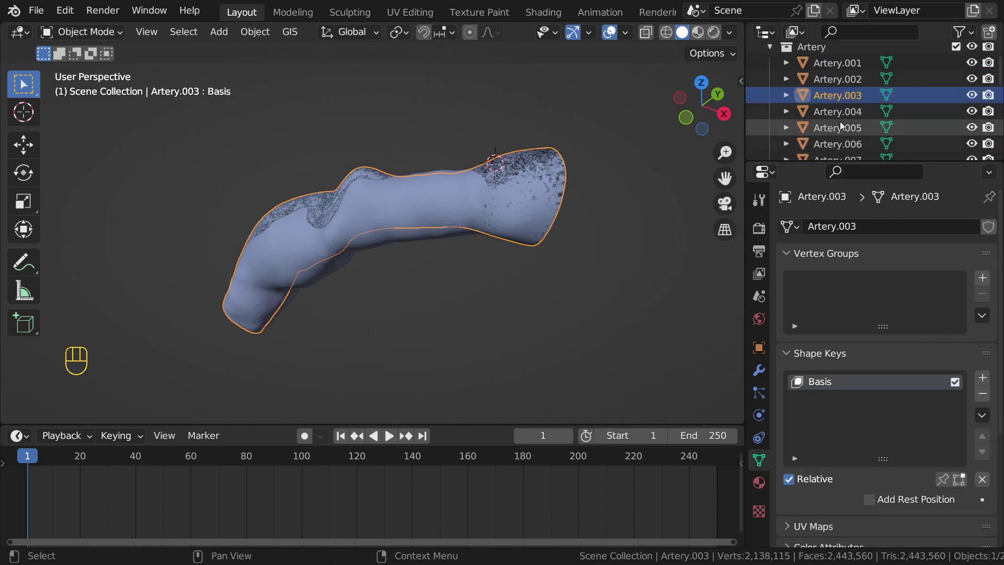
pyautogui.click(840, 119)
pyautogui.click(983, 377)
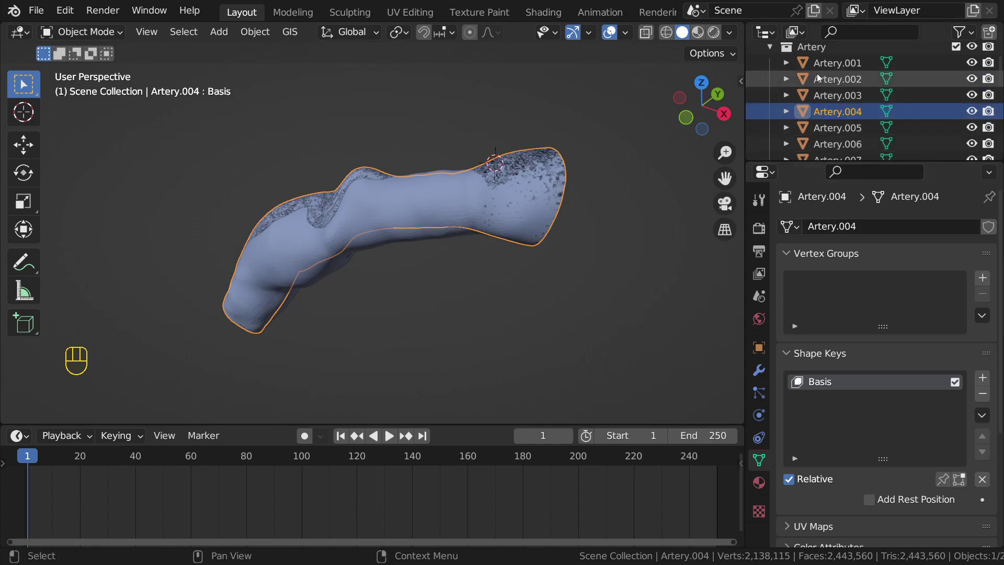
pyautogui.scroll(1, 817, 73)
pyautogui.click(770, 68)
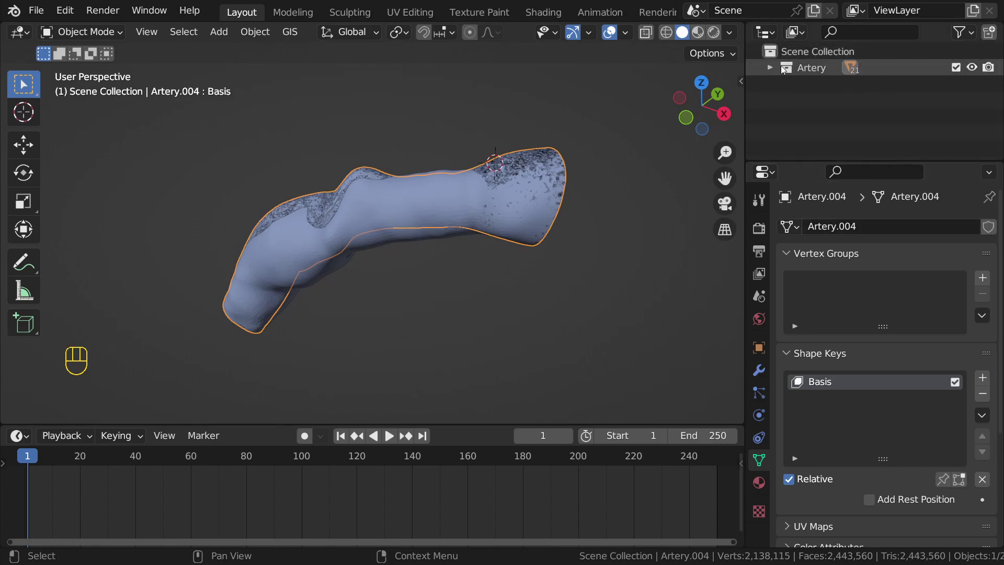
# Step: Create shape keys for the Artery collection with Blend The Cube, then undo the creation
pyautogui.click(809, 70)
pyautogui.press('n')
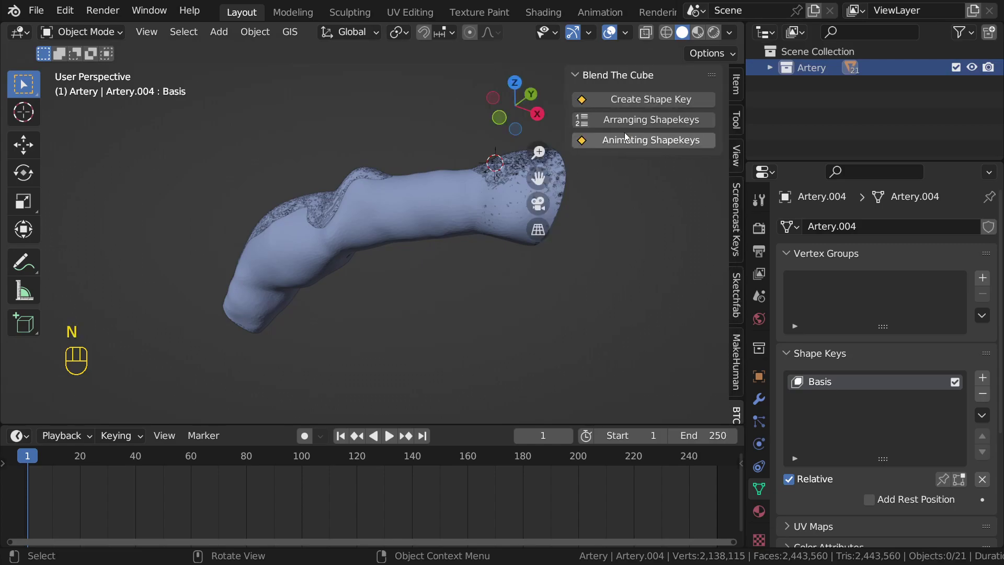
pyautogui.click(857, 73)
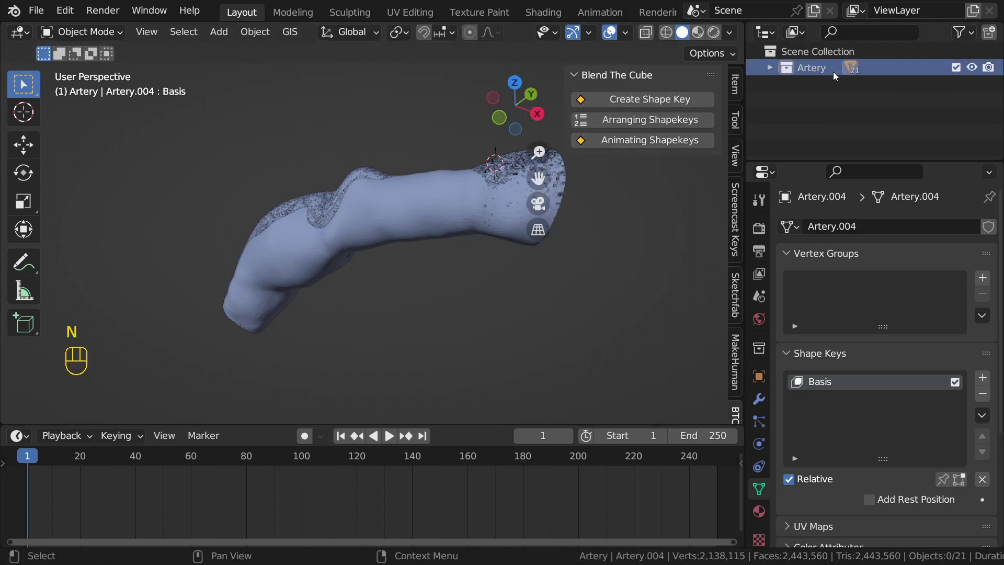
pyautogui.click(625, 99)
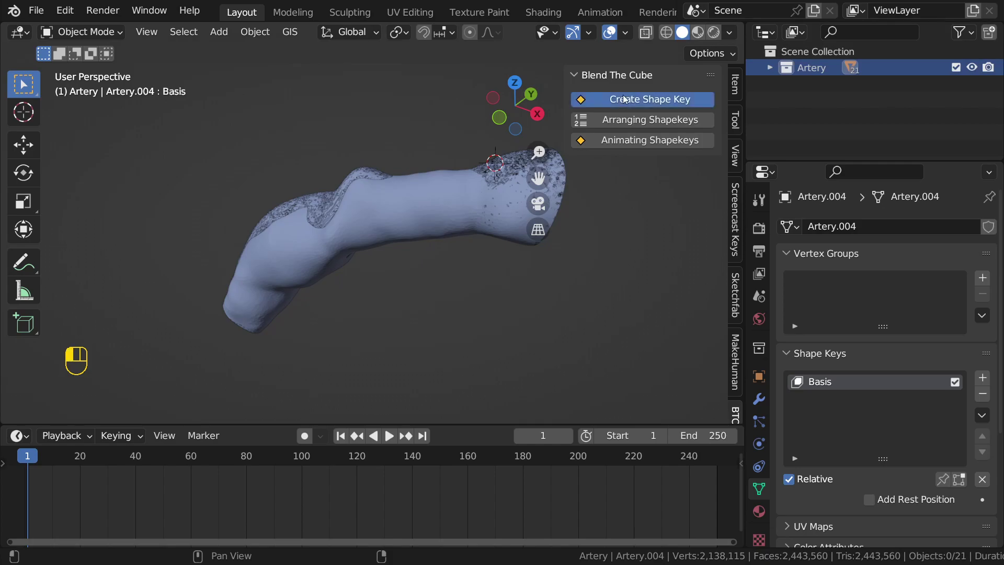
pyautogui.press('n')
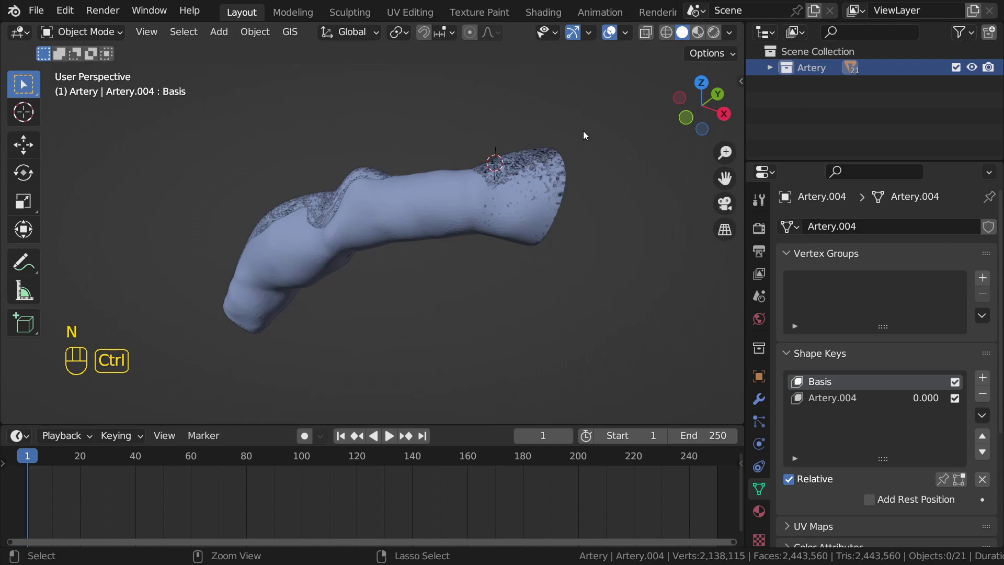
pyautogui.hotkey('ctrl', 'z')
pyautogui.hotkey('ctrl', 'z')
pyautogui.hotkey('ctrl', 'z')
# Step: Remove the Basis shape key from Artery.004, Artery.003, Artery.002 and Artery.001
pyautogui.click(770, 67)
pyautogui.click(837, 132)
pyautogui.click(983, 394)
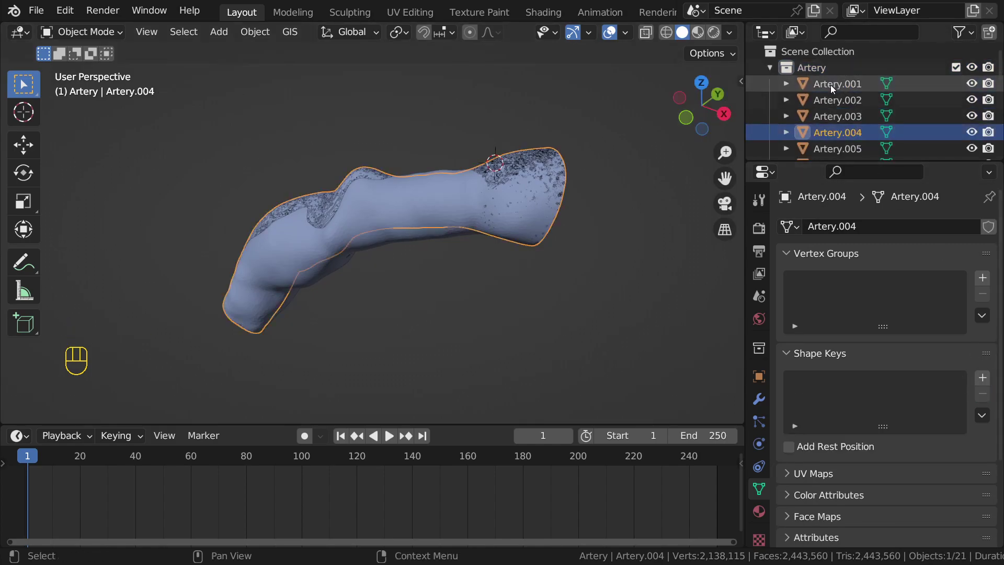
pyautogui.click(840, 146)
pyautogui.click(837, 116)
pyautogui.click(984, 392)
pyautogui.click(837, 100)
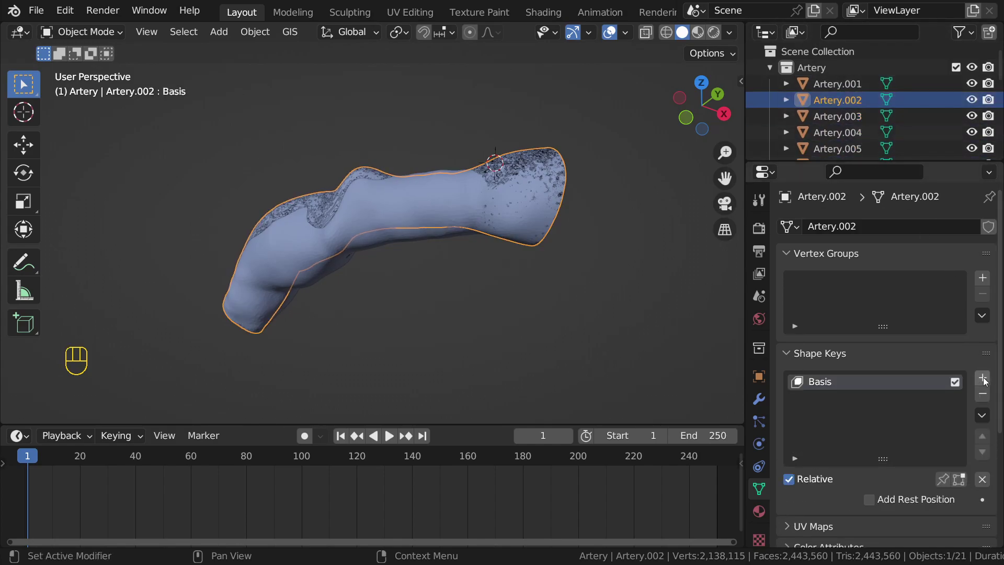
pyautogui.click(983, 393)
pyautogui.click(837, 84)
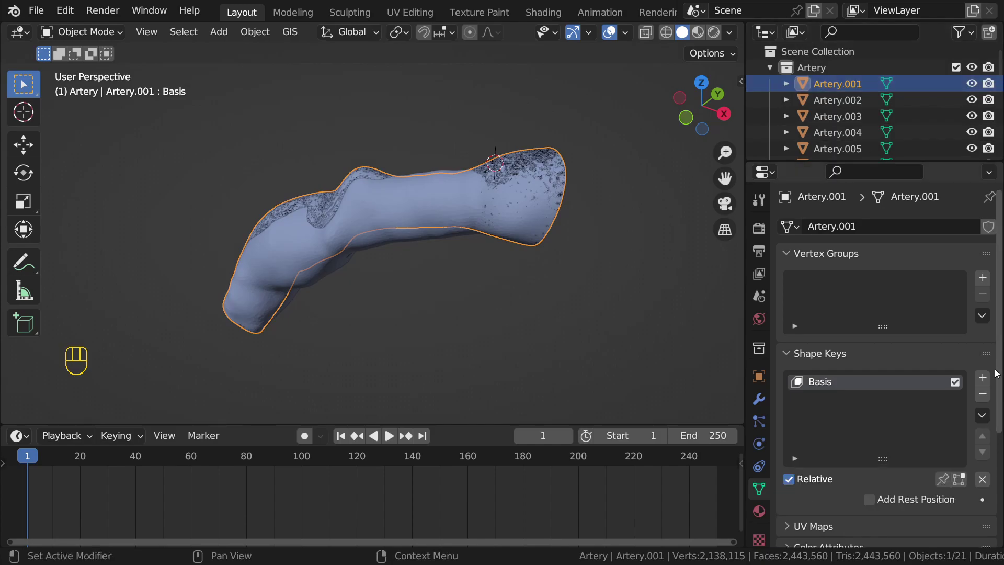
pyautogui.click(985, 394)
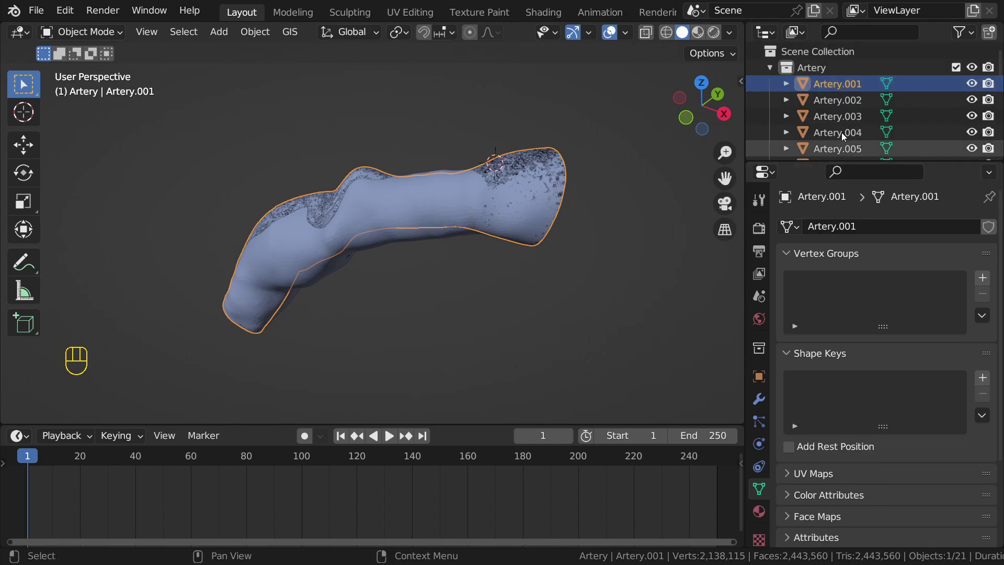
pyautogui.click(768, 71)
pyautogui.click(780, 70)
# Step: Create shape keys from the Artery collection's objects with Blend The Cube
pyautogui.press('n')
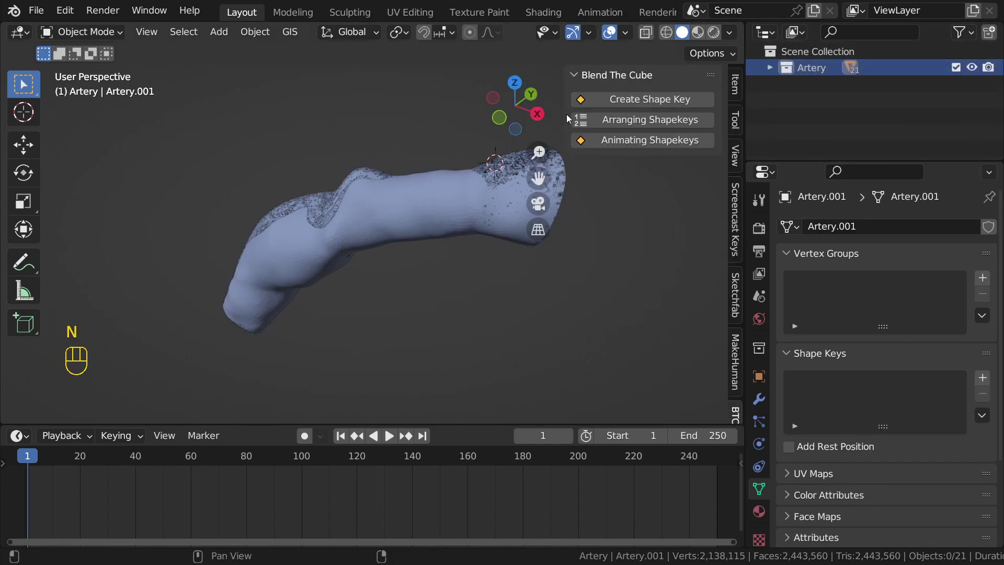
pyautogui.click(617, 101)
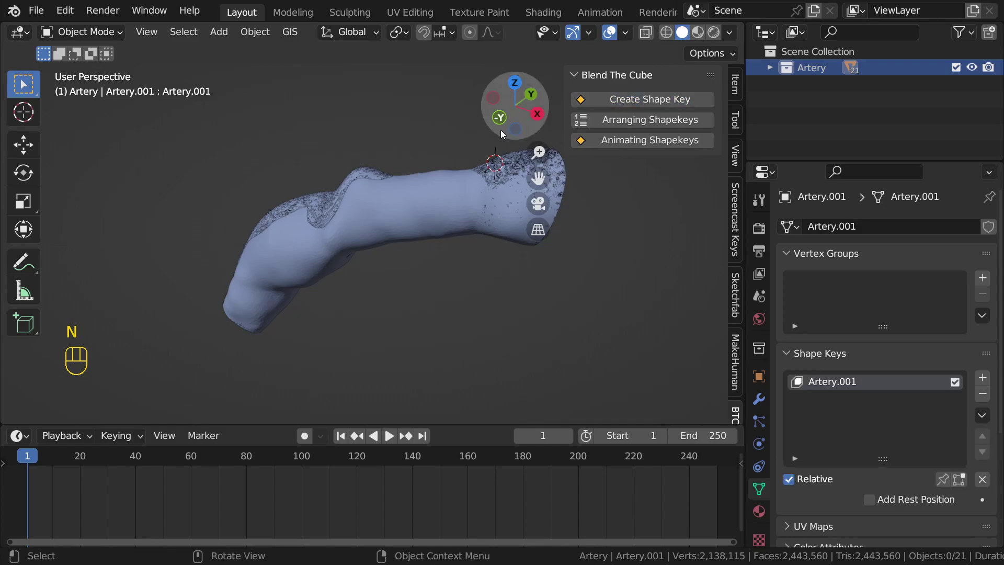
pyautogui.press('n')
# Step: Check the shape keys on Artery.005 and Artery.006, enlarge the outliner, and select the Artery collection
pyautogui.click(770, 67)
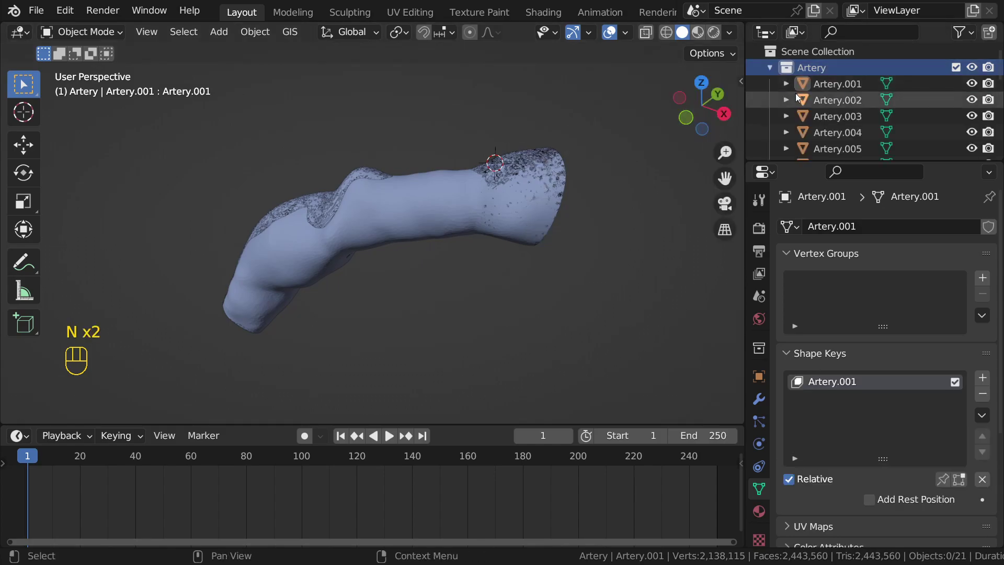
pyautogui.scroll(-4, 796, 93)
pyautogui.click(833, 87)
pyautogui.scroll(-4, 924, 409)
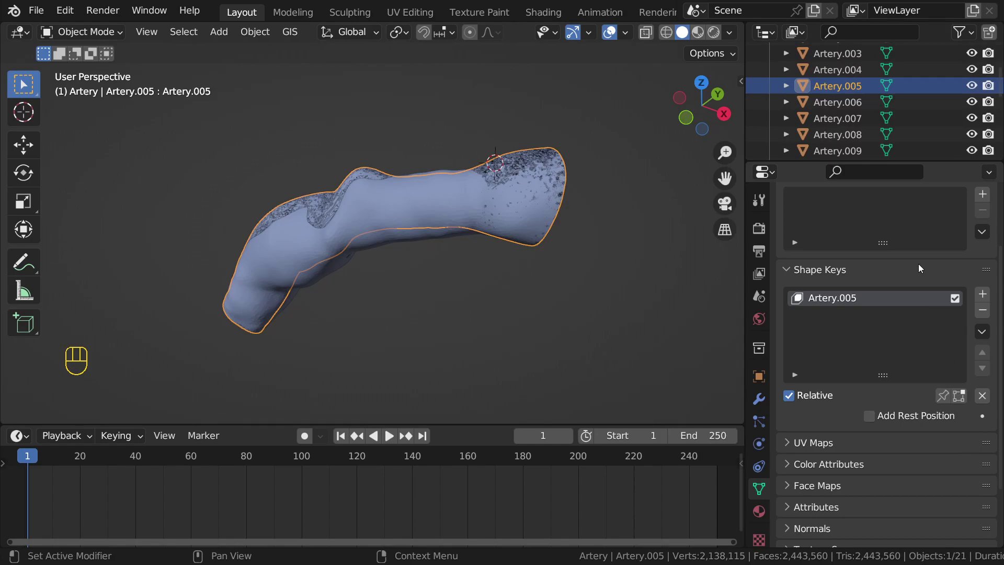
pyautogui.scroll(3, 906, 293)
pyautogui.click(856, 104)
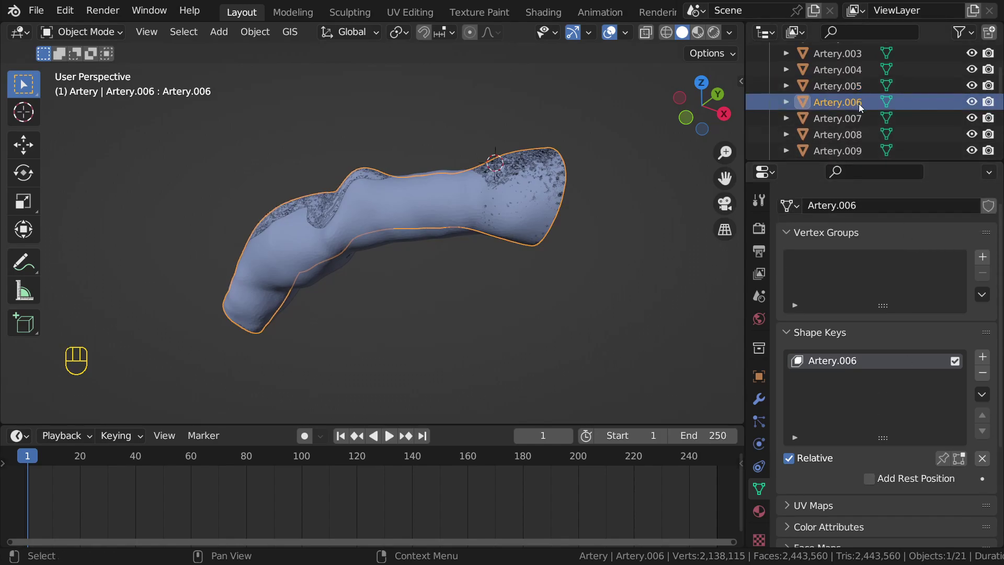
pyautogui.scroll(-1, 842, 120)
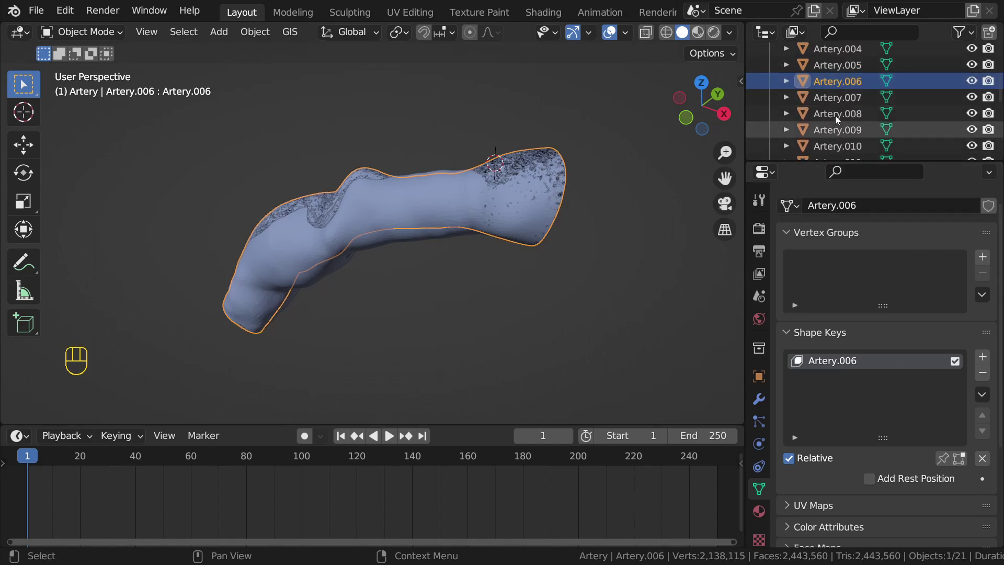
pyautogui.scroll(5, 836, 115)
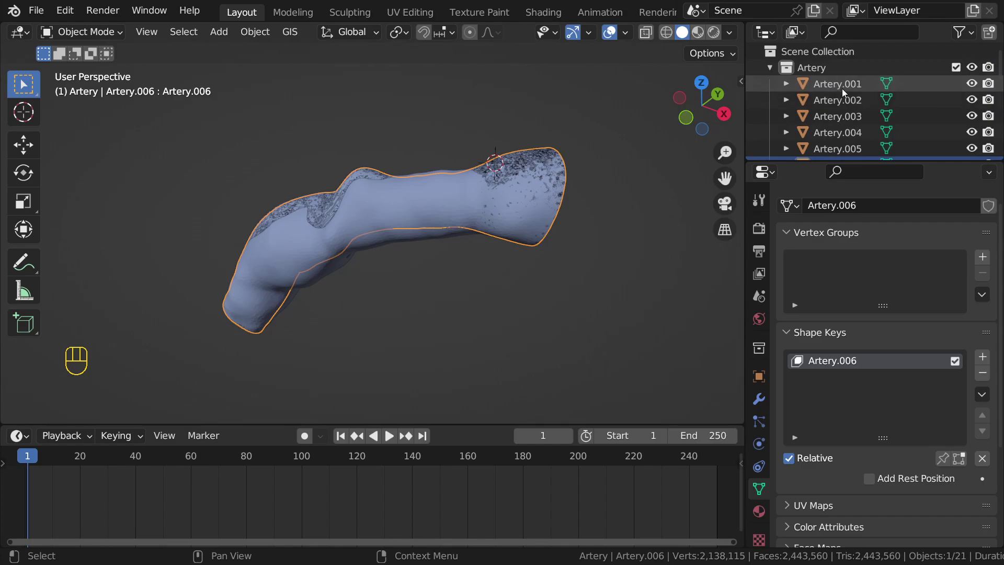
pyautogui.moveTo(805, 159); pyautogui.dragTo(806, 239)
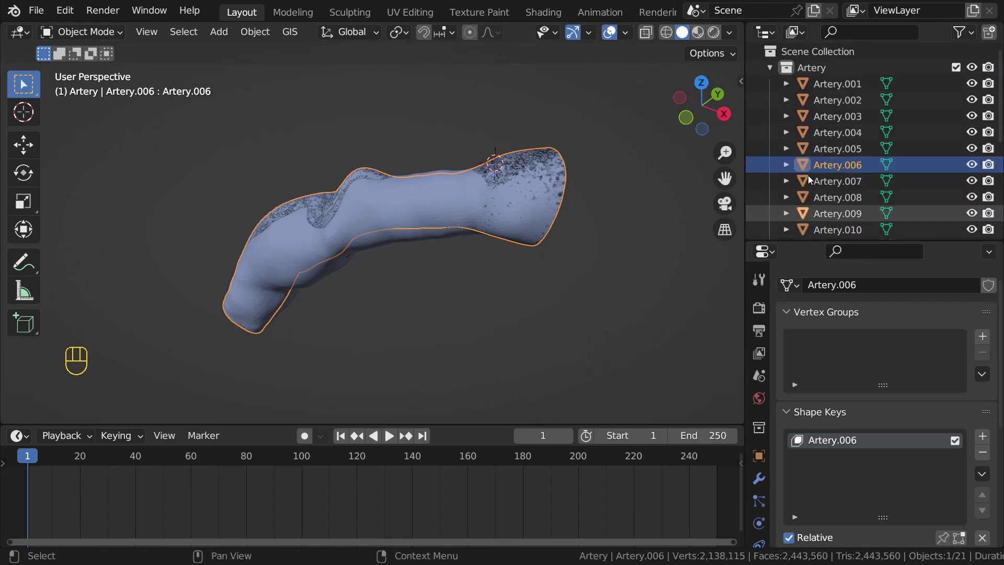
pyautogui.click(834, 68)
# Step: Select all Artery collection objects with Artery.001 active and run Join as Shapes
pyautogui.rightClick(838, 65)
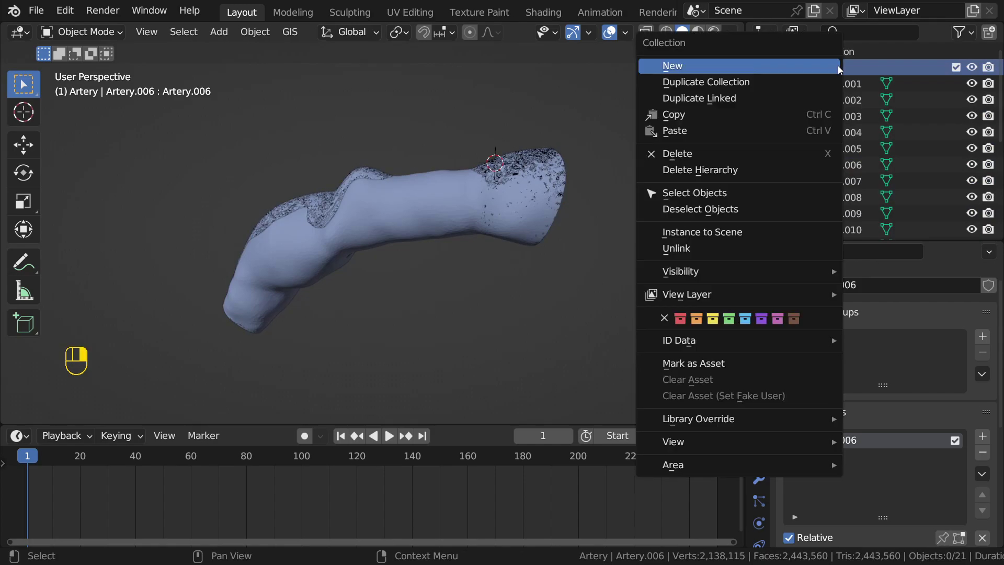
pyautogui.click(701, 194)
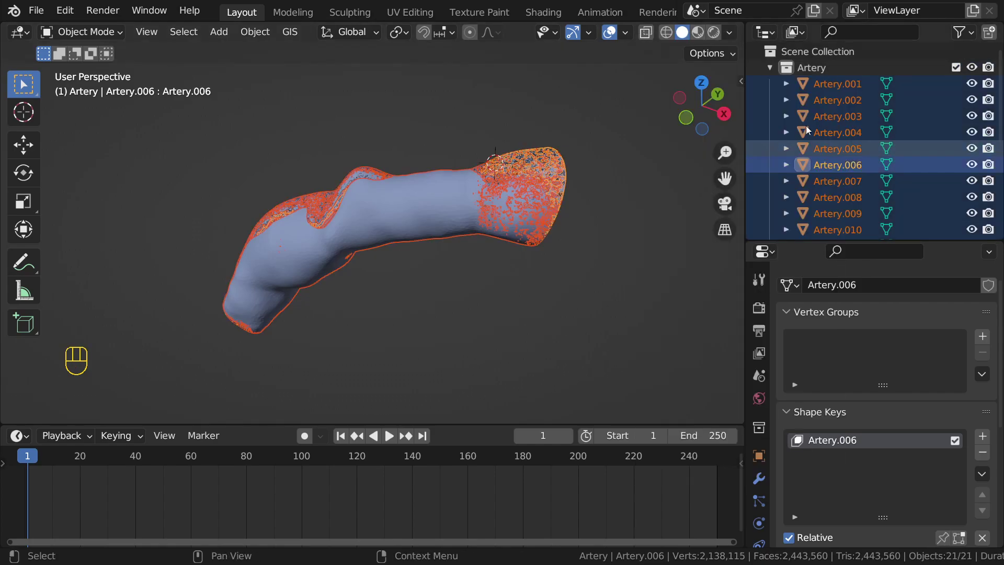
pyautogui.keyDown('ctrl'); pyautogui.click(838, 82); pyautogui.keyUp('ctrl')
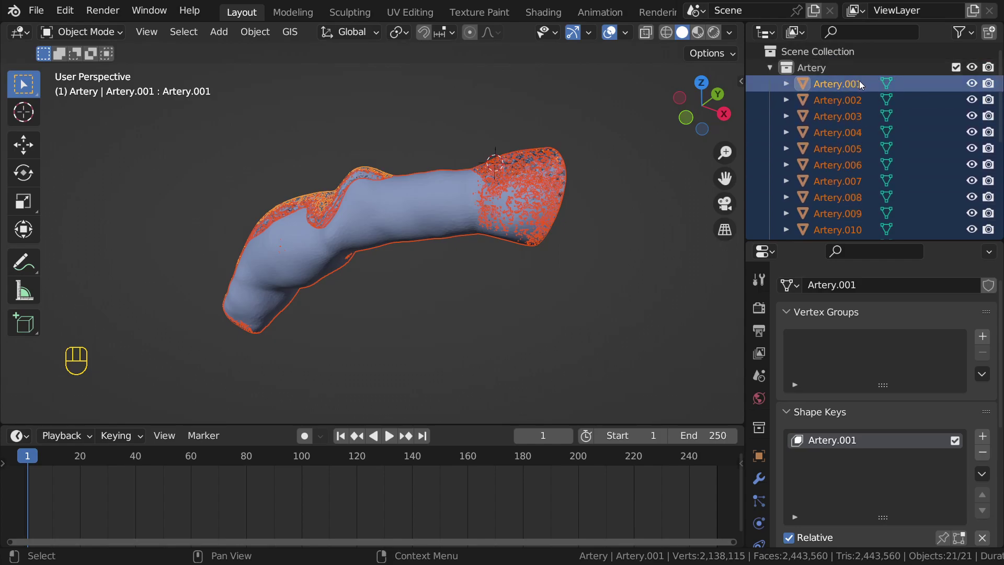
pyautogui.click(983, 475)
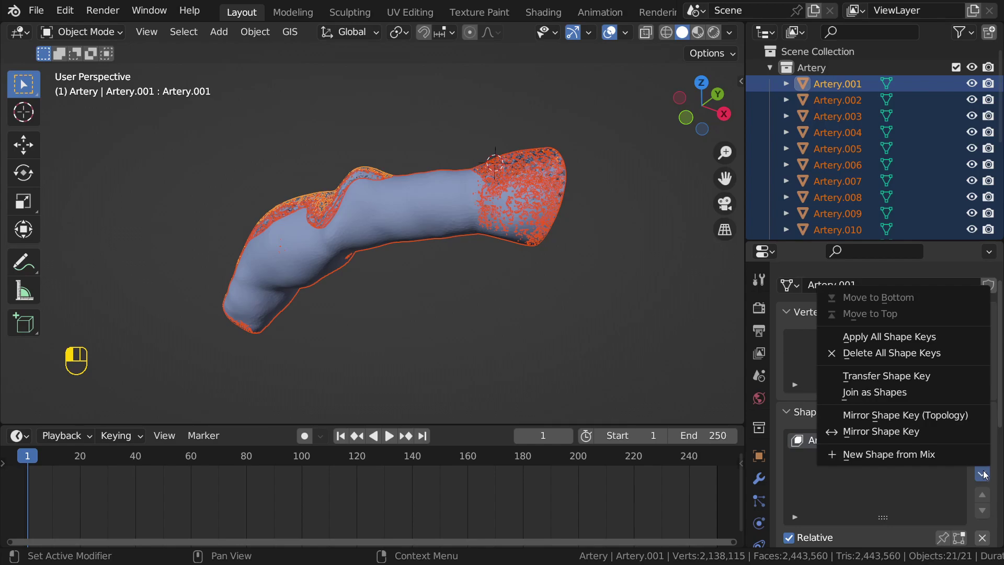
pyautogui.click(902, 393)
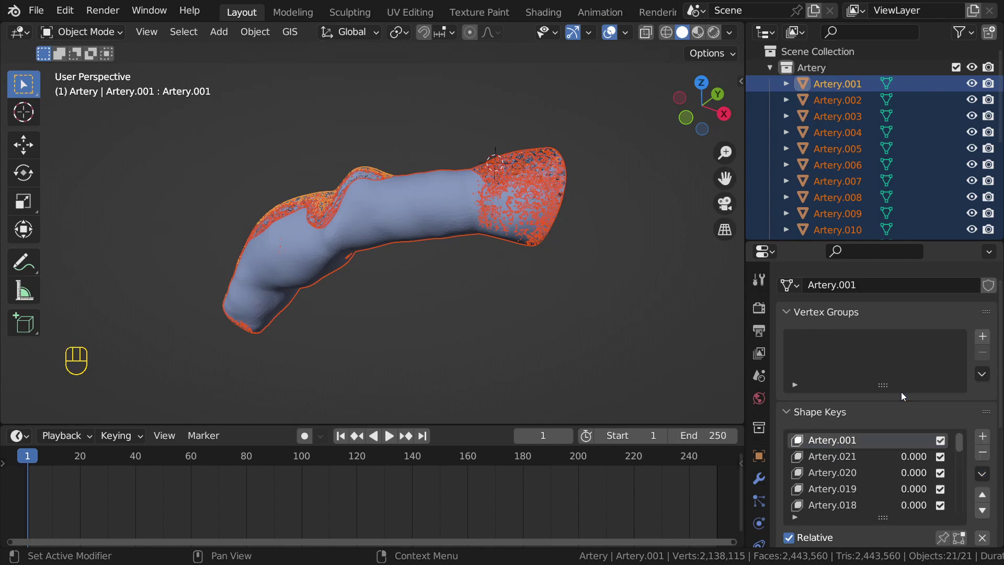
# Step: Reselect Artery.001 alone, then pick Artery.002 as the start of a range
pyautogui.click(839, 84)
pyautogui.click(838, 99)
pyautogui.click(835, 86)
pyautogui.scroll(-1, 857, 456)
pyautogui.scroll(-11, 856, 455)
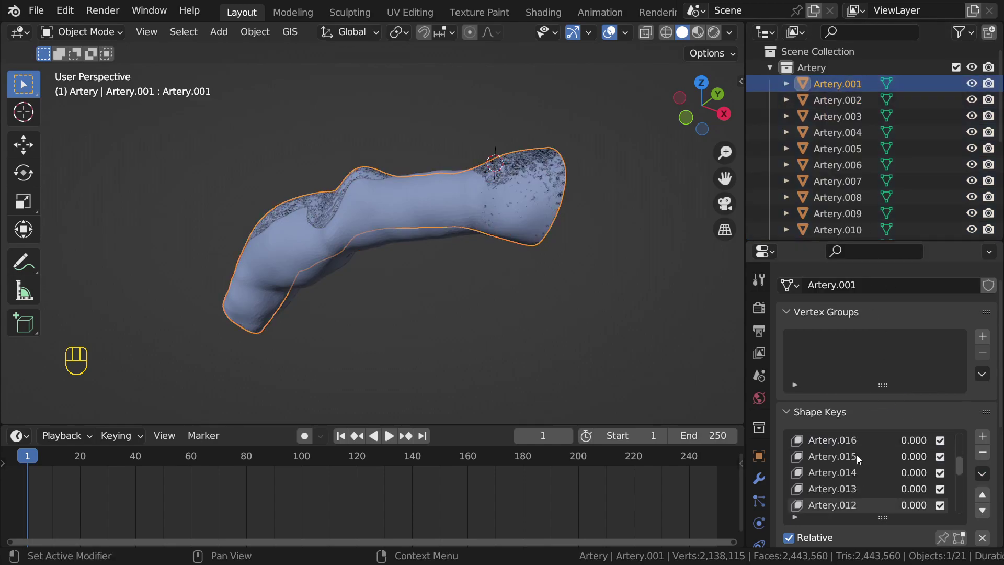
pyautogui.click(839, 97)
# Step: Select Artery.002 through Artery.021 in the outliner and delete them
pyautogui.scroll(-8, 840, 115)
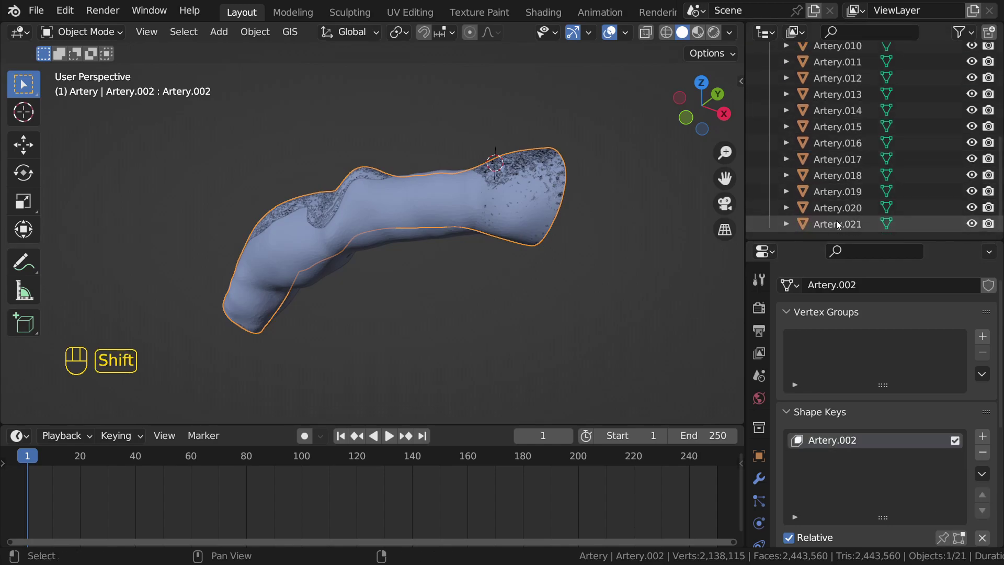
pyautogui.keyDown('shift'); pyautogui.click(837, 223); pyautogui.keyUp('shift')
pyautogui.scroll(10, 843, 157)
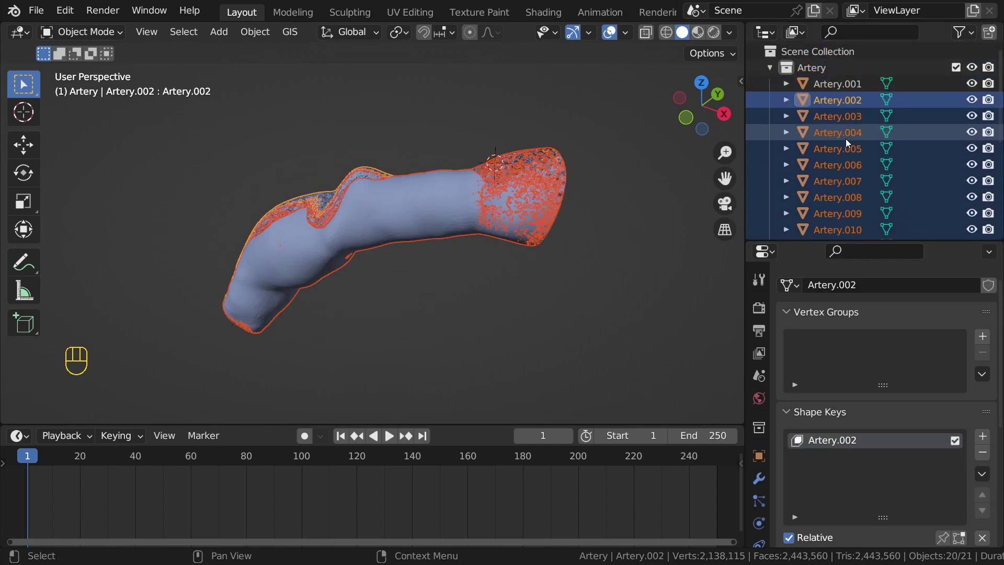
pyautogui.press('Delete')
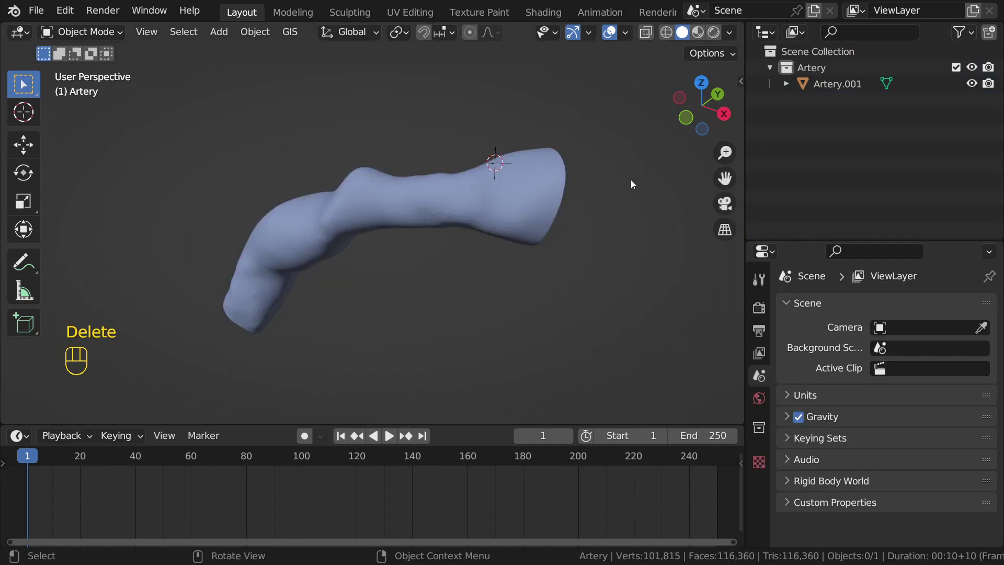
# Step: Select Artery.001, widen the properties editor, and switch between the Artery.021 and basis shape keys
pyautogui.click(548, 197)
pyautogui.moveTo(793, 241); pyautogui.dragTo(803, 145)
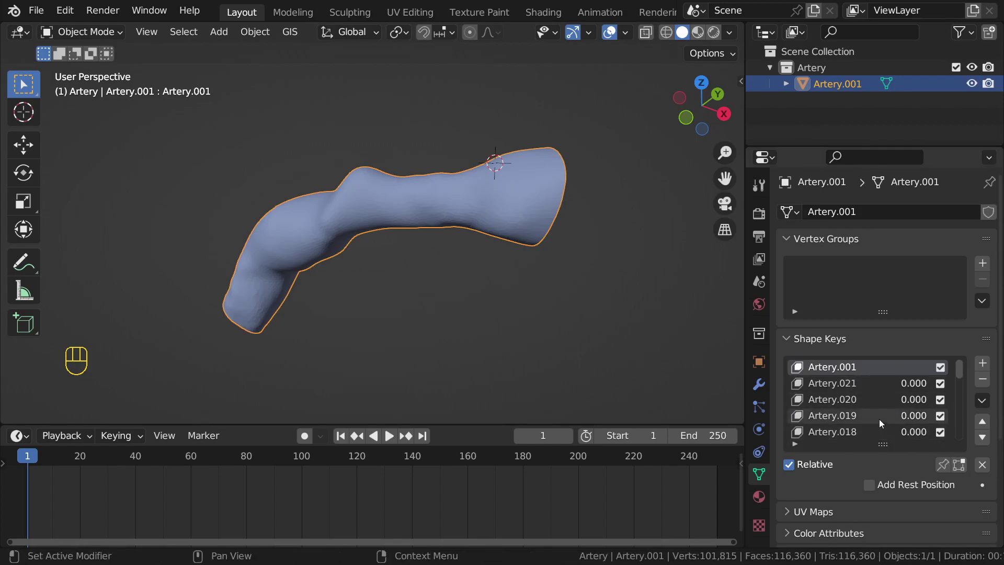
pyautogui.click(830, 382)
pyautogui.click(832, 368)
pyautogui.click(837, 385)
pyautogui.click(836, 369)
pyautogui.click(837, 384)
pyautogui.click(836, 368)
pyautogui.click(836, 385)
pyautogui.click(835, 369)
pyautogui.click(837, 384)
# Step: Preview Artery.021's morph at 1.000 and partial influence while orbiting the artery
pyautogui.moveTo(570, 320); pyautogui.dragTo(518, 273, button='middle')
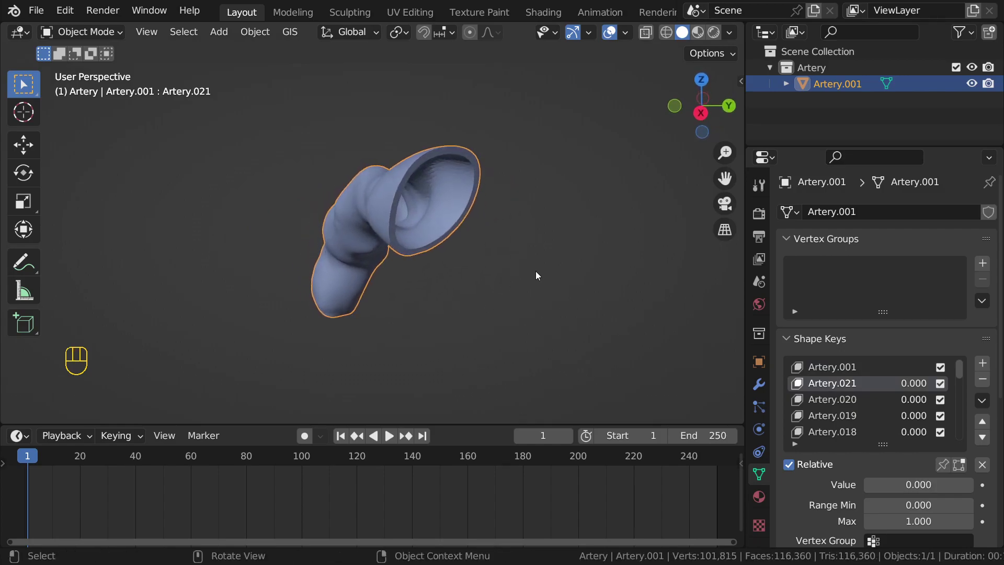
pyautogui.moveTo(889, 485); pyautogui.dragTo(863, 485)
pyautogui.moveTo(483, 294); pyautogui.dragTo(606, 256, button='middle')
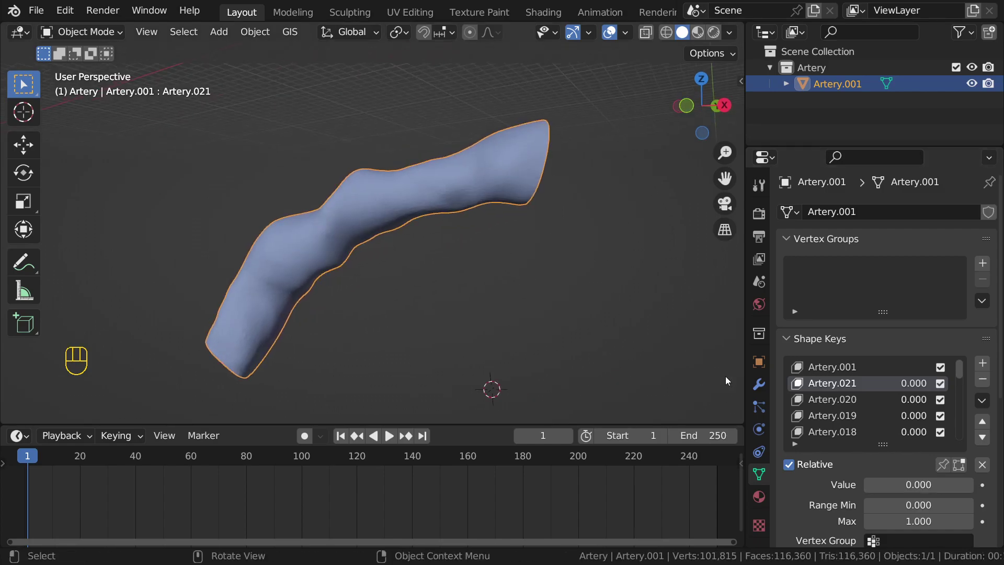
pyautogui.moveTo(889, 485); pyautogui.dragTo(864, 485)
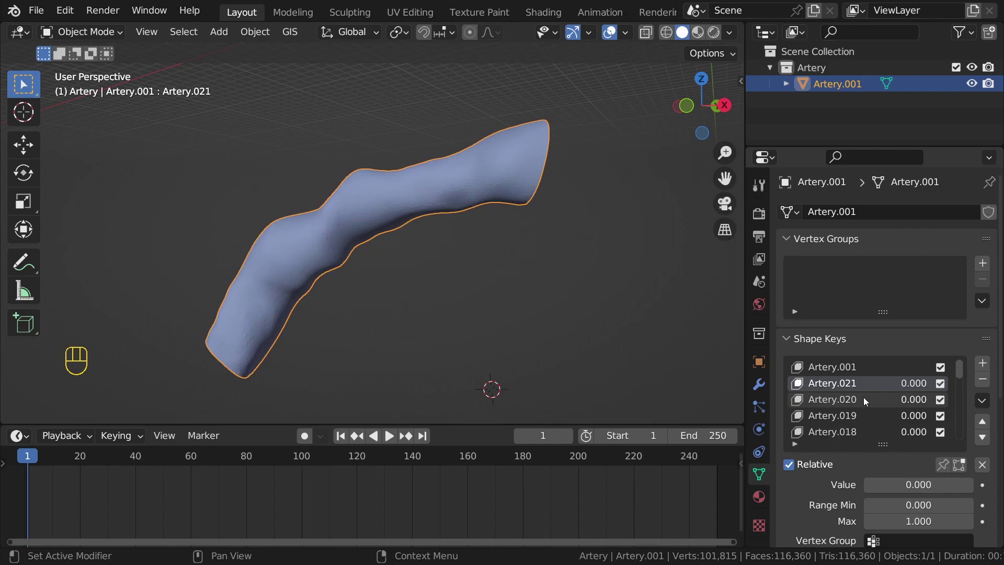
# Step: Make the basis key active and move the current frame to 4 on the timeline
pyautogui.click(850, 371)
pyautogui.moveTo(123, 456); pyautogui.dragTo(247, 466, button='middle')
pyautogui.scroll(2, 214, 454)
pyautogui.scroll(1, 133, 490)
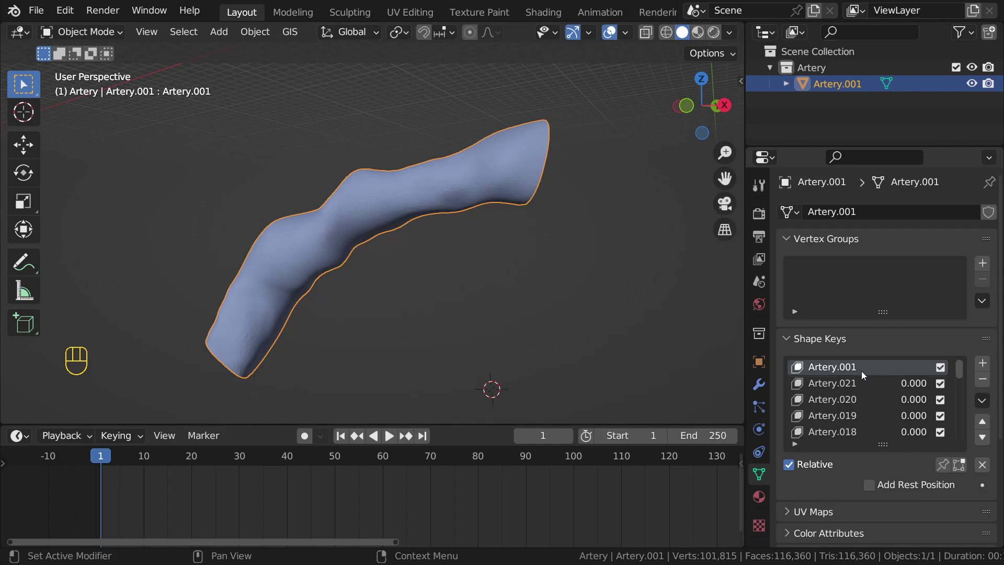
pyautogui.moveTo(106, 456); pyautogui.dragTo(111, 456)
pyautogui.scroll(-16, 843, 400)
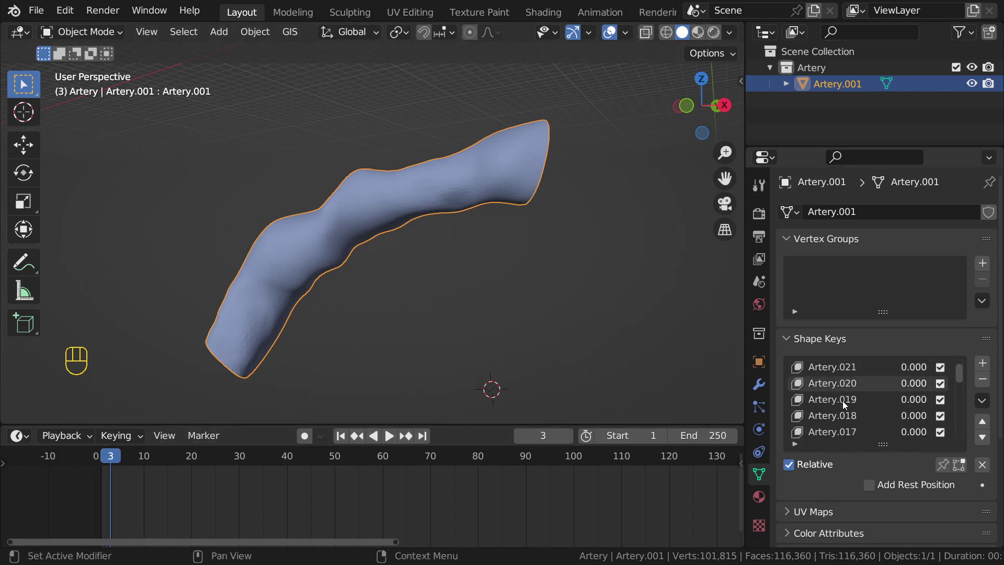
pyautogui.click(864, 431)
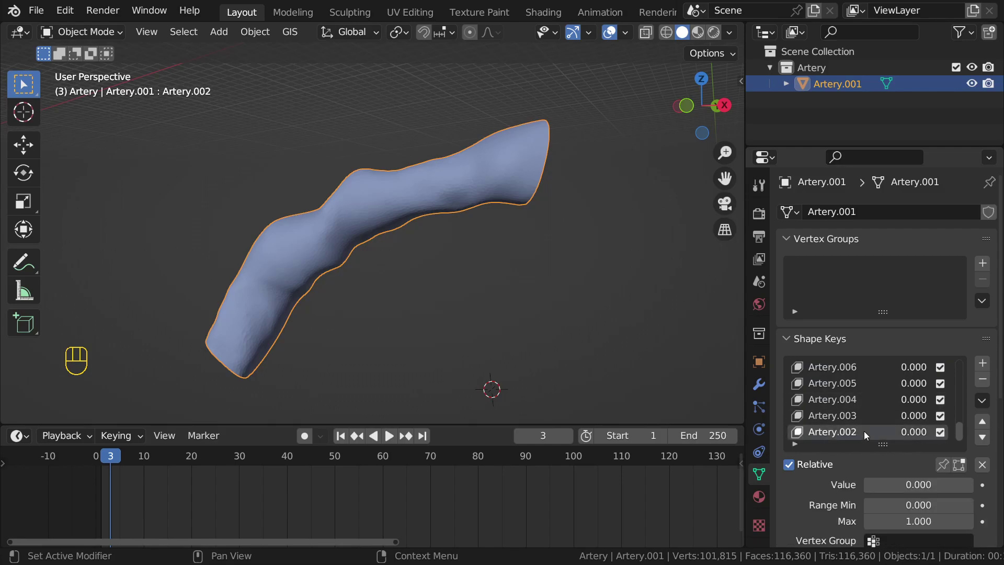
pyautogui.click(115, 457)
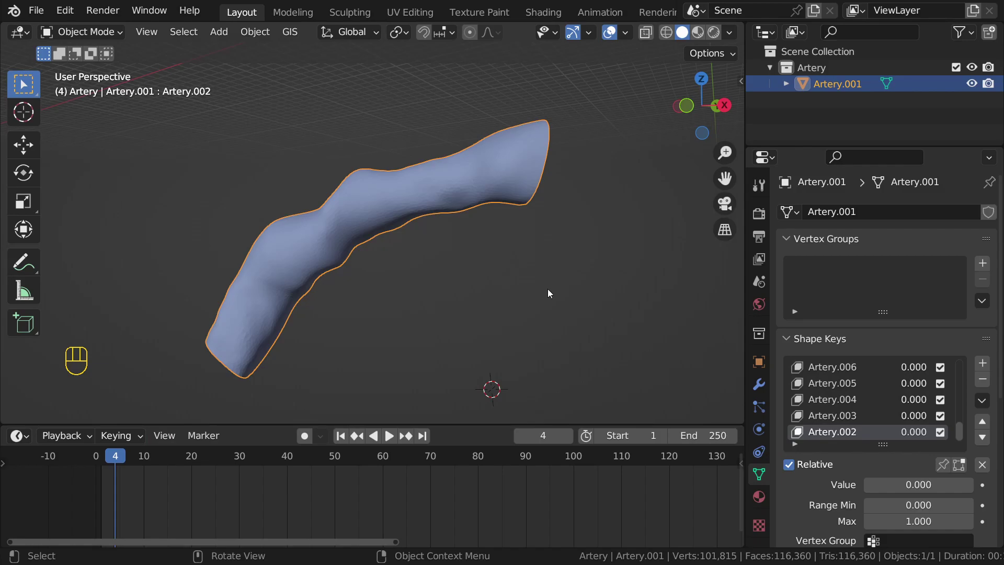
# Step: Preview the Artery.021 morph, then reset its influence back to 0
pyautogui.scroll(16, 915, 403)
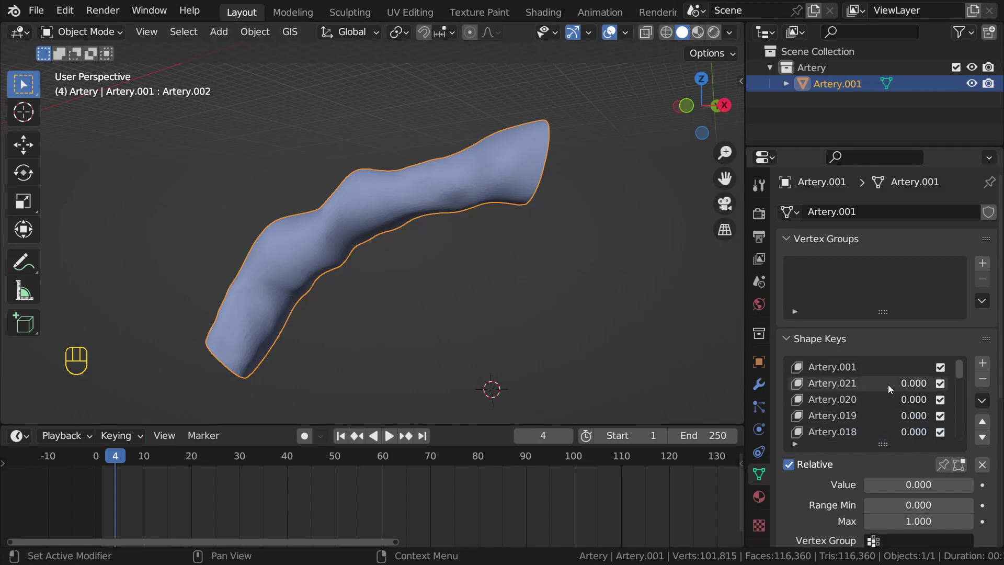
pyautogui.click(890, 386)
pyautogui.moveTo(899, 488)
pyautogui.mouseDown()
pyautogui.moveTo(988, 488)
pyautogui.moveTo(888, 488)
pyautogui.moveTo(960, 488)
pyautogui.moveTo(887, 489)
pyautogui.moveTo(938, 488)
pyautogui.moveTo(900, 491)
pyautogui.mouseUp()
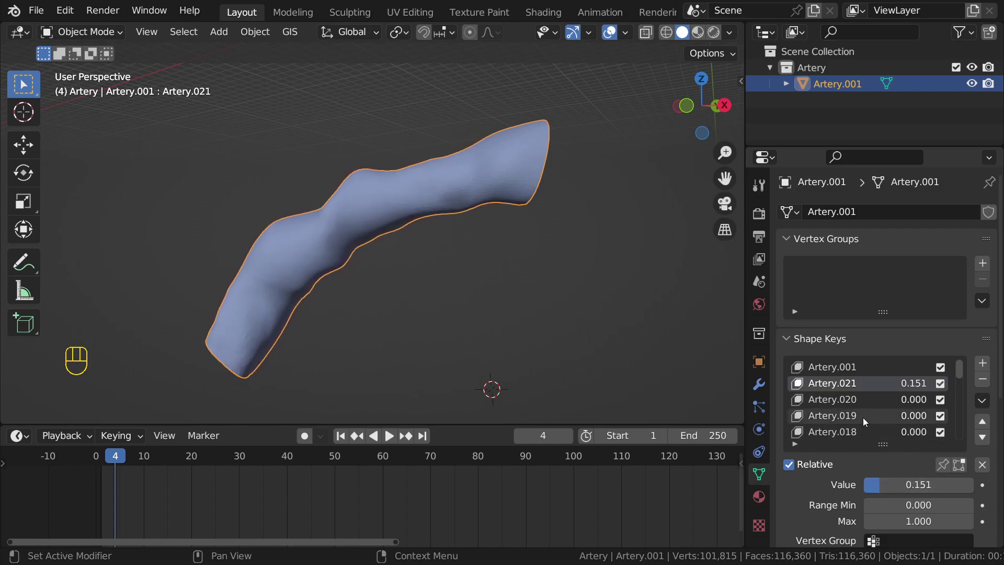
pyautogui.scroll(-6, 858, 403)
pyautogui.scroll(6, 854, 406)
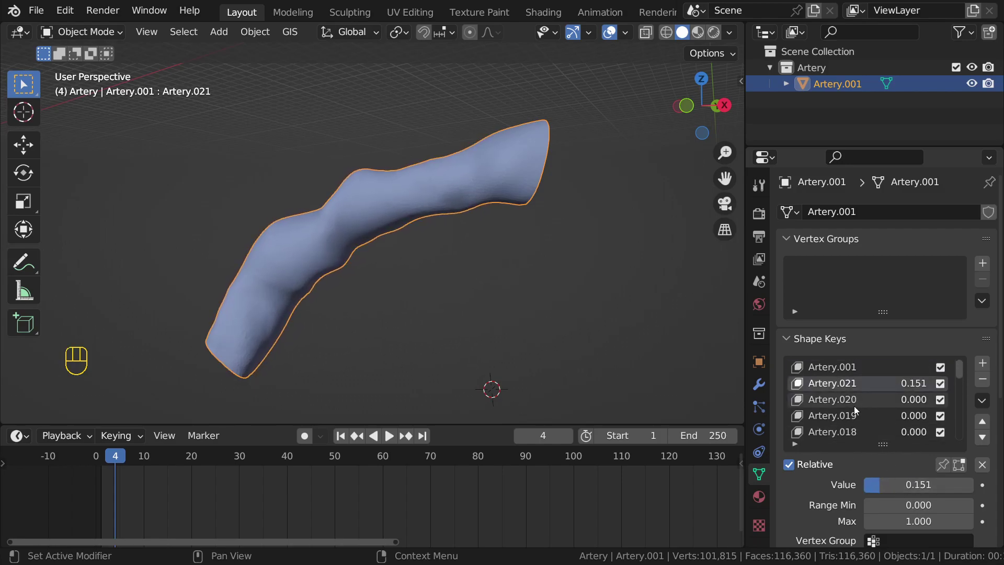
pyautogui.moveTo(941, 485); pyautogui.dragTo(864, 484)
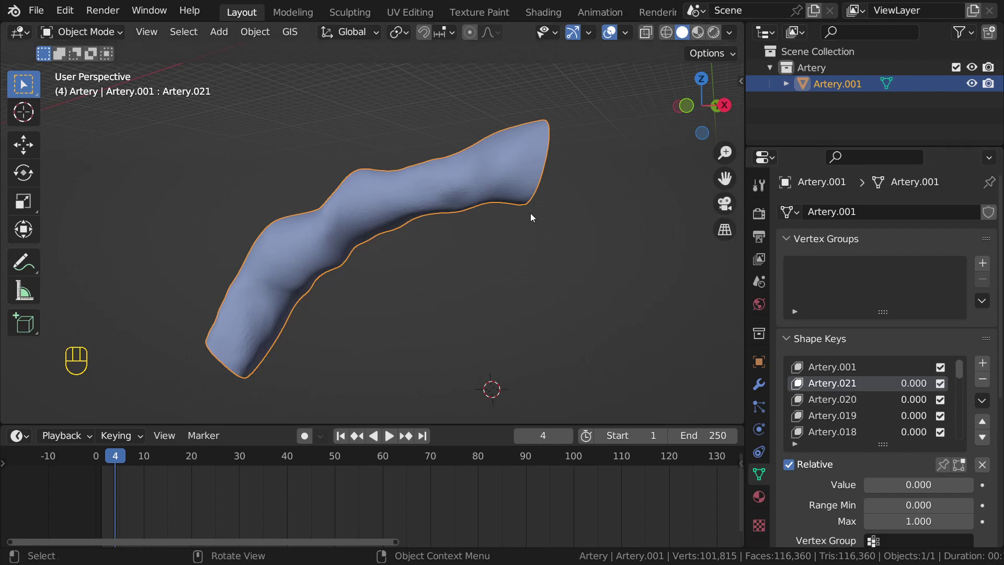
pyautogui.press('n')
pyautogui.press('n')
pyautogui.press('n')
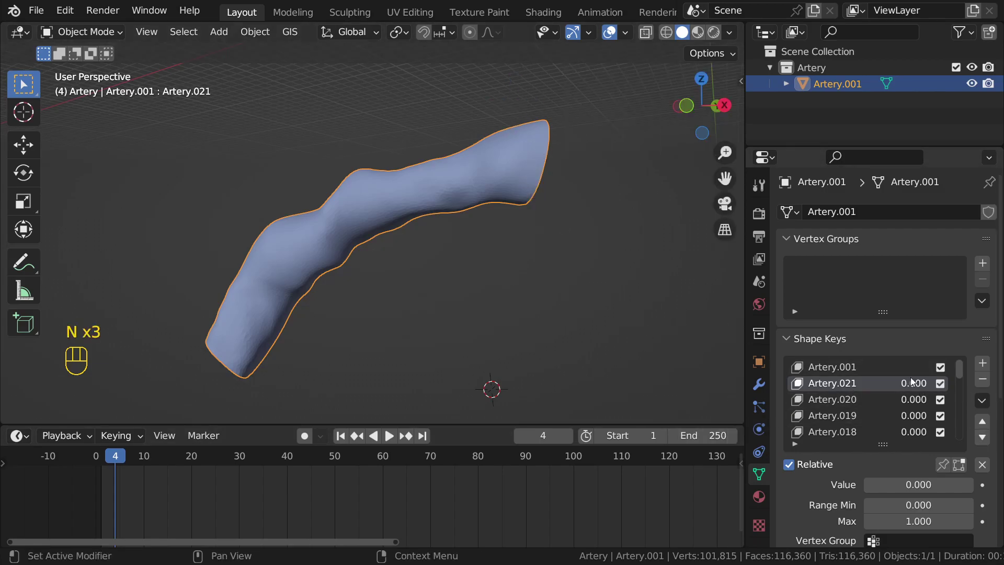
# Step: Move Artery.021 down four places and Artery.017 up two, placing it under basis Artery.001
pyautogui.click(858, 399)
pyautogui.click(849, 387)
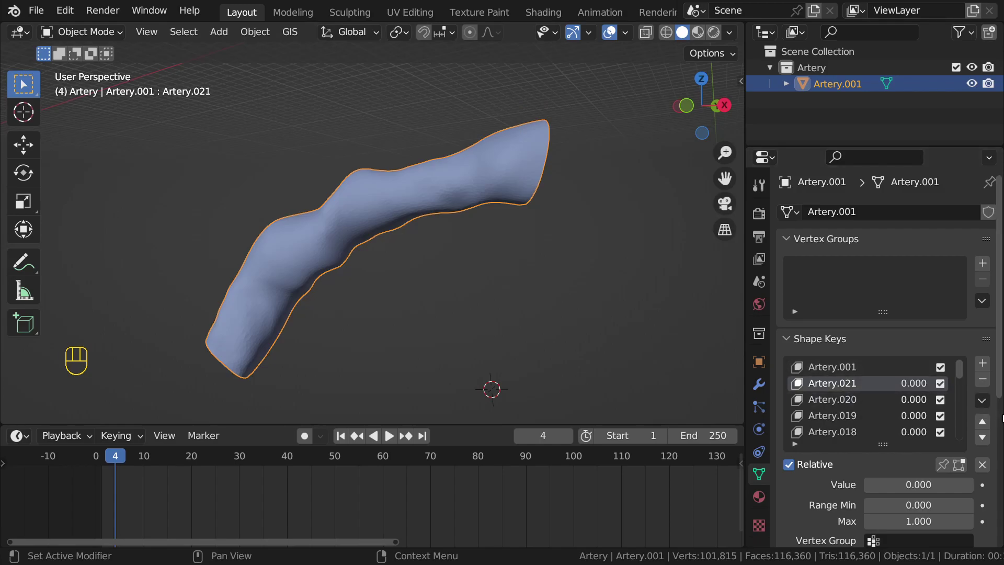
pyautogui.click(983, 437)
pyautogui.click(983, 438)
pyautogui.click(983, 437)
pyautogui.click(982, 437)
pyautogui.click(982, 437)
pyautogui.click(877, 400)
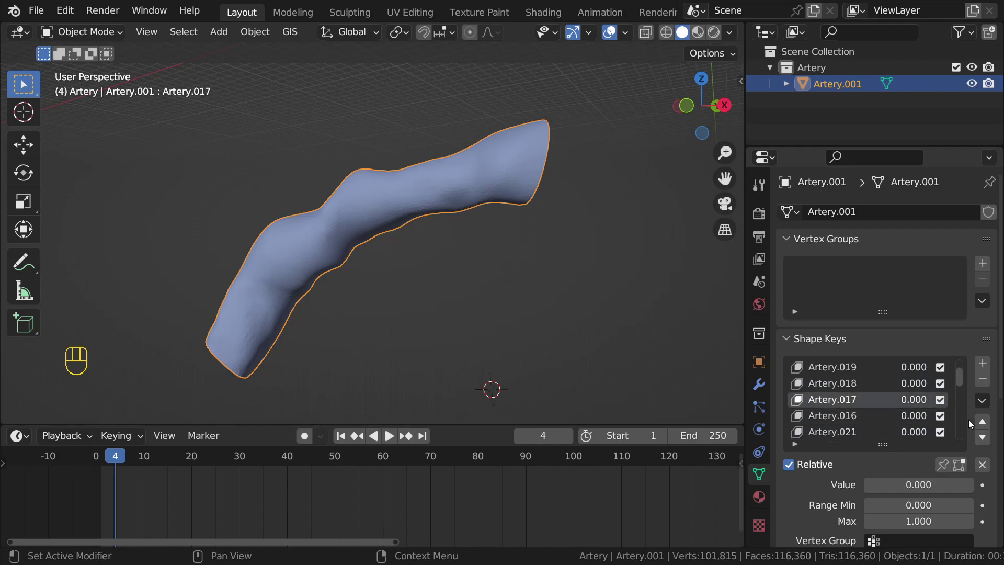
pyautogui.click(982, 422)
pyautogui.click(982, 422)
pyautogui.click(983, 423)
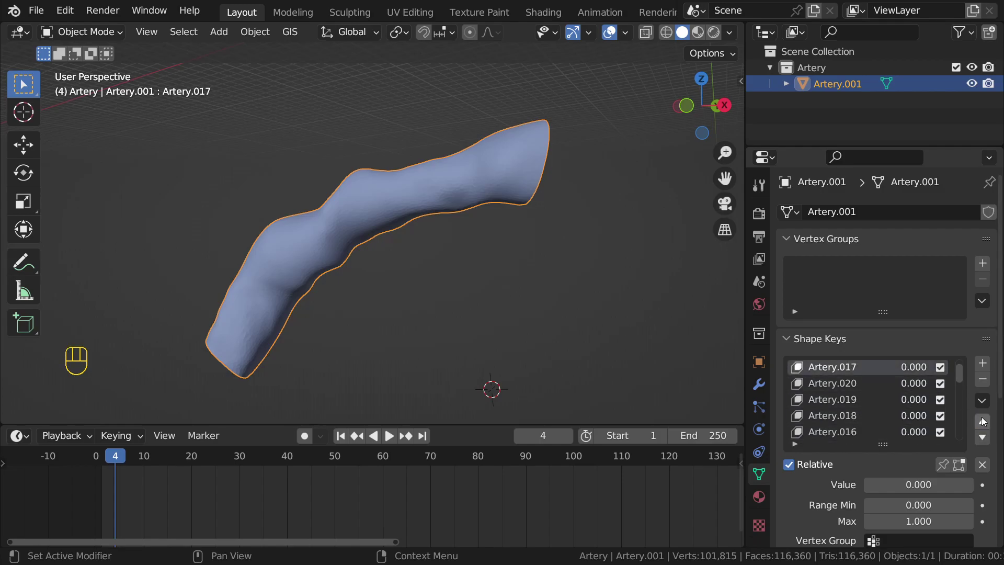
pyautogui.scroll(1, 877, 394)
pyautogui.click(857, 367)
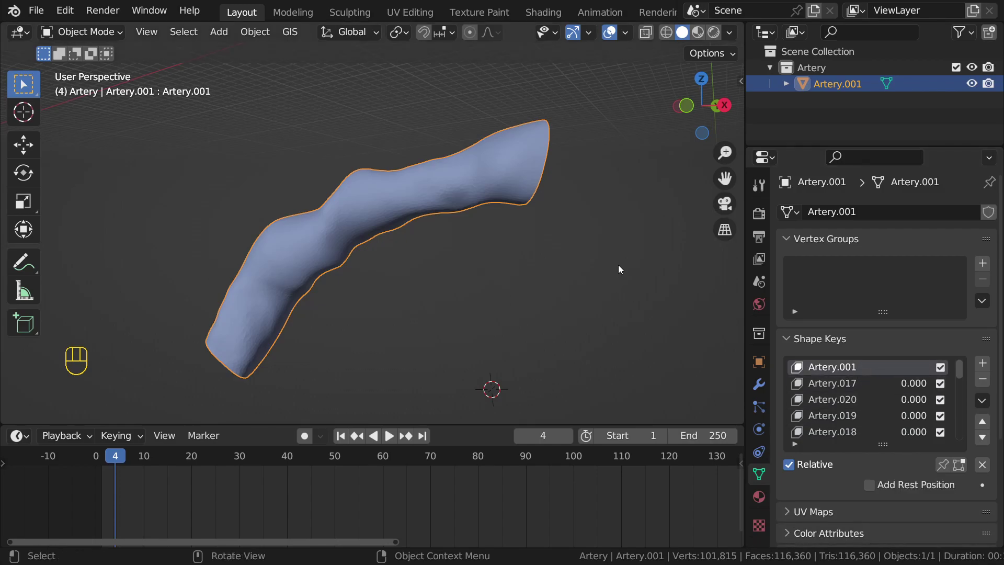
# Step: Sort Artery.001's shape keys into numeric order with Arranging Shapekeys
pyautogui.press('n')
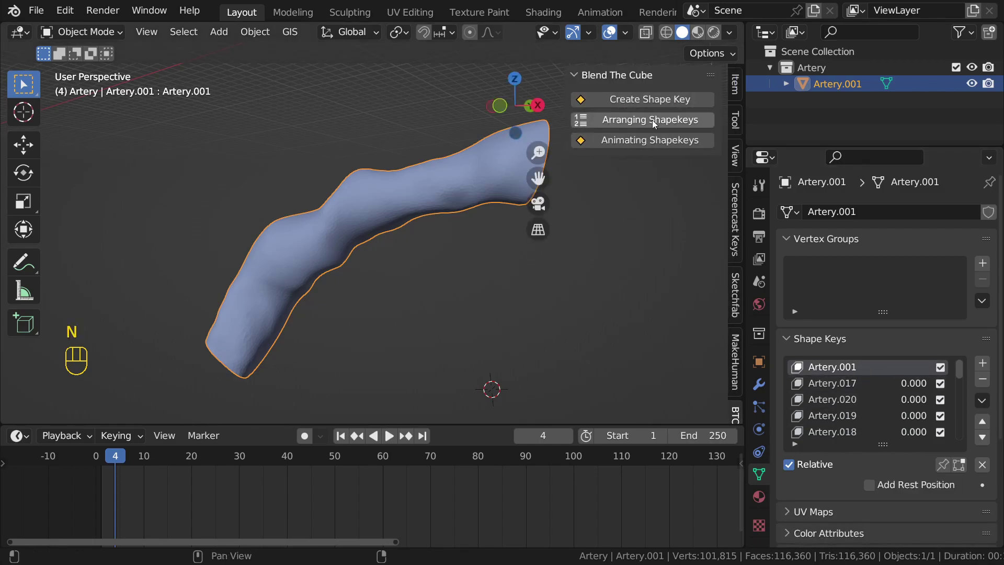
pyautogui.click(652, 120)
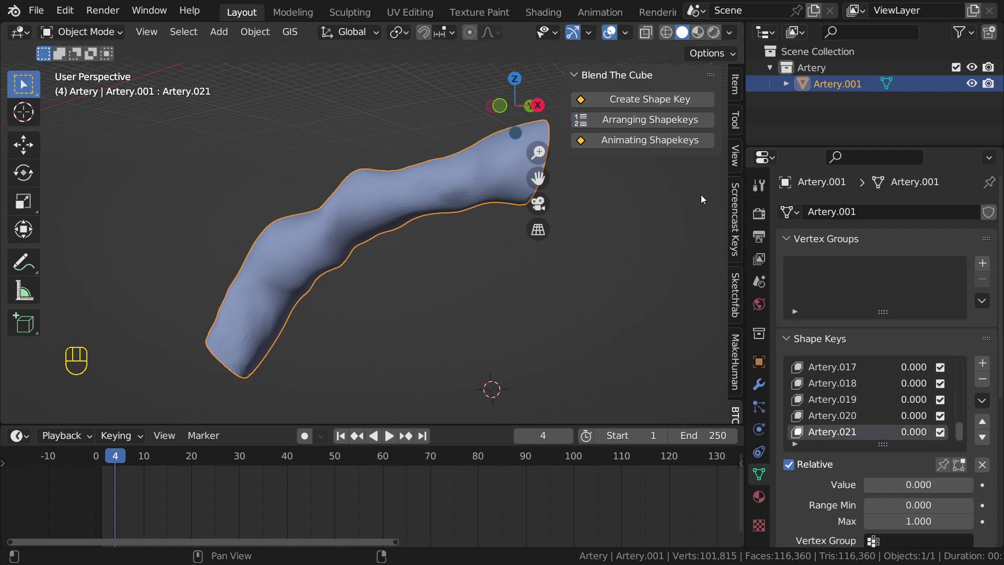
pyautogui.scroll(5, 858, 407)
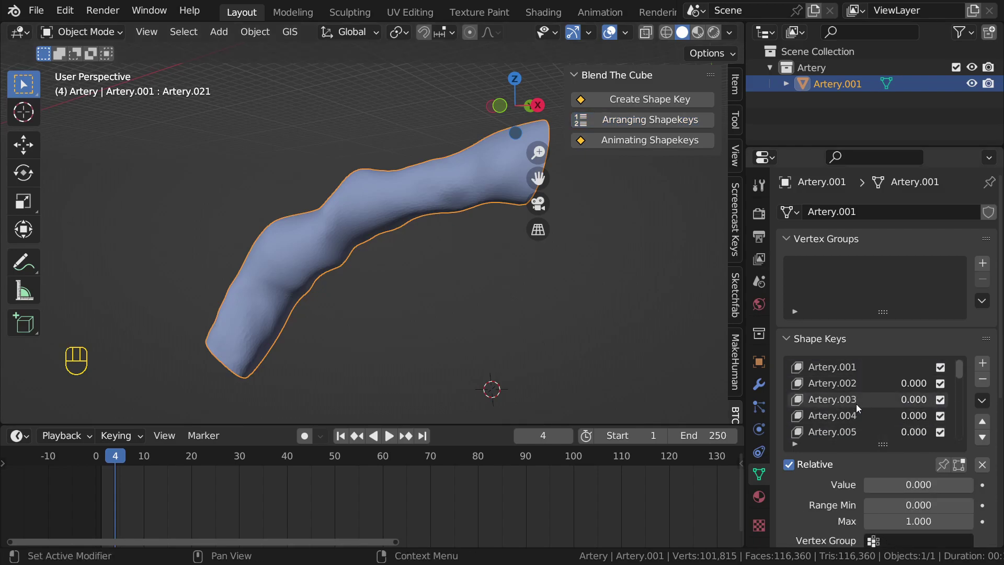
pyautogui.press('n')
pyautogui.moveTo(170, 515); pyautogui.dragTo(316, 512, button='middle')
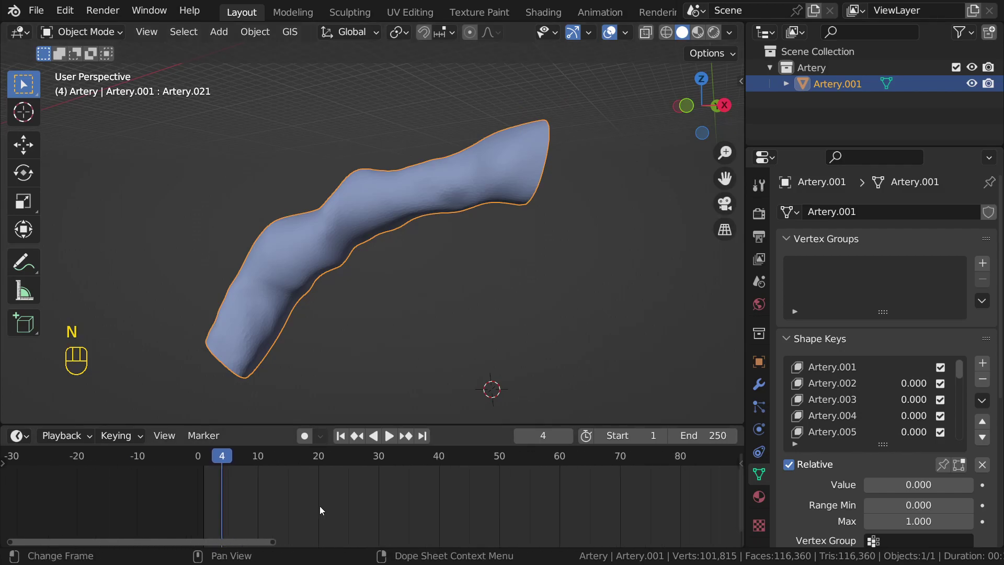
pyautogui.moveTo(246, 474); pyautogui.dragTo(202, 468, button='middle')
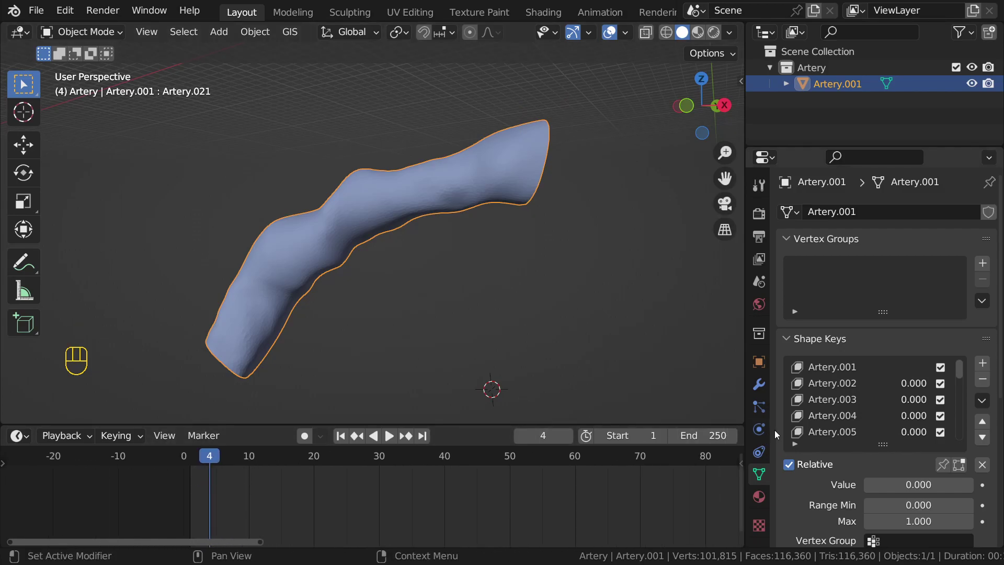
# Step: Clear the stray frame-4 keyframe on Artery.003's mute checkbox and return to frame 1
pyautogui.click(834, 417)
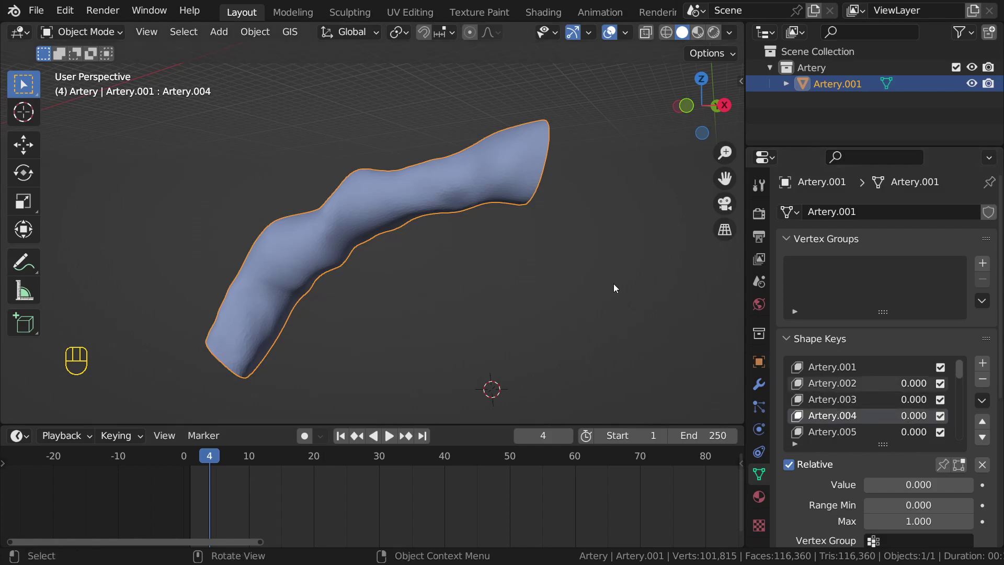
pyautogui.click(941, 401)
pyautogui.click(940, 400)
pyautogui.rightClick(940, 400)
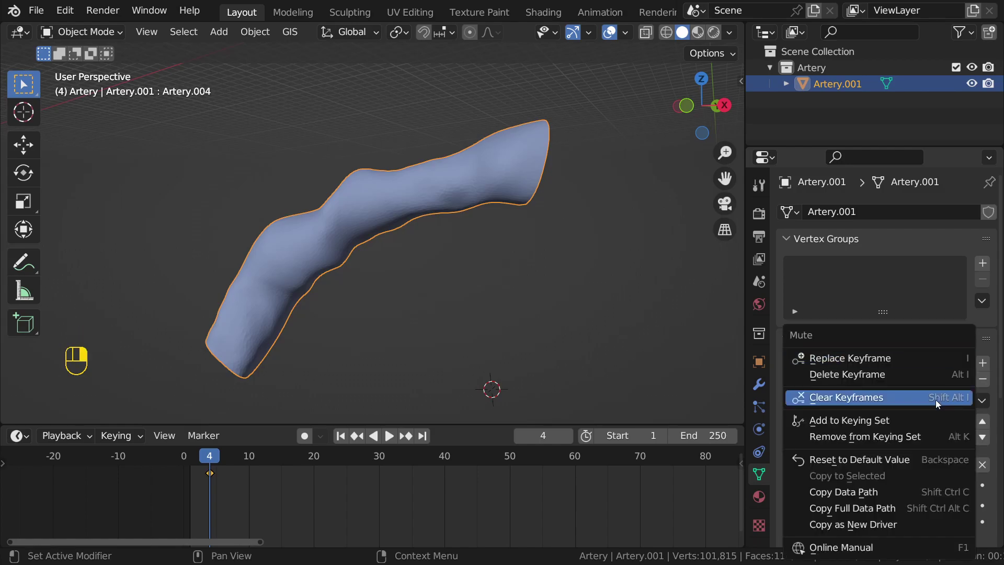
pyautogui.click(893, 397)
pyautogui.hotkey('shift', 'Left')
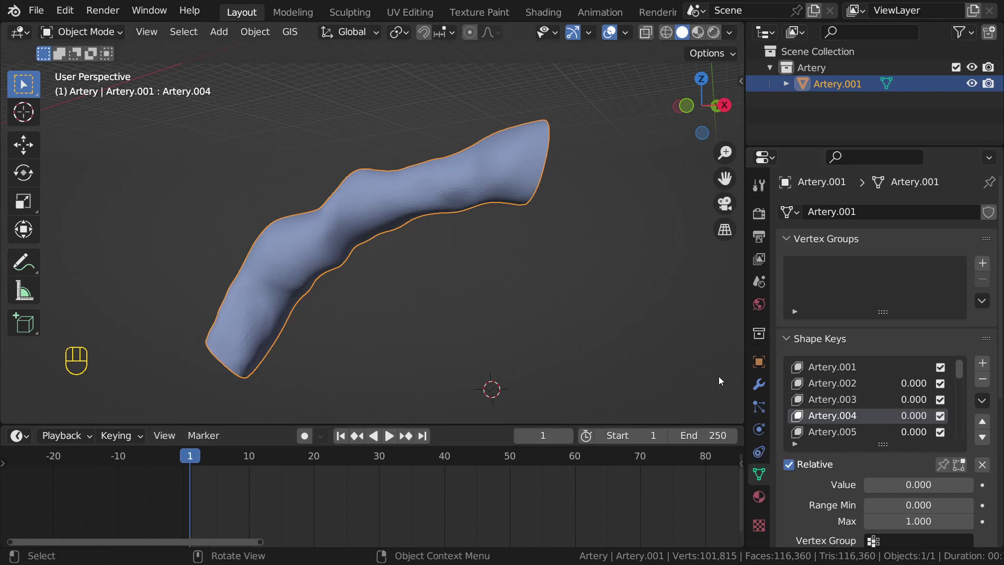
pyautogui.press('n')
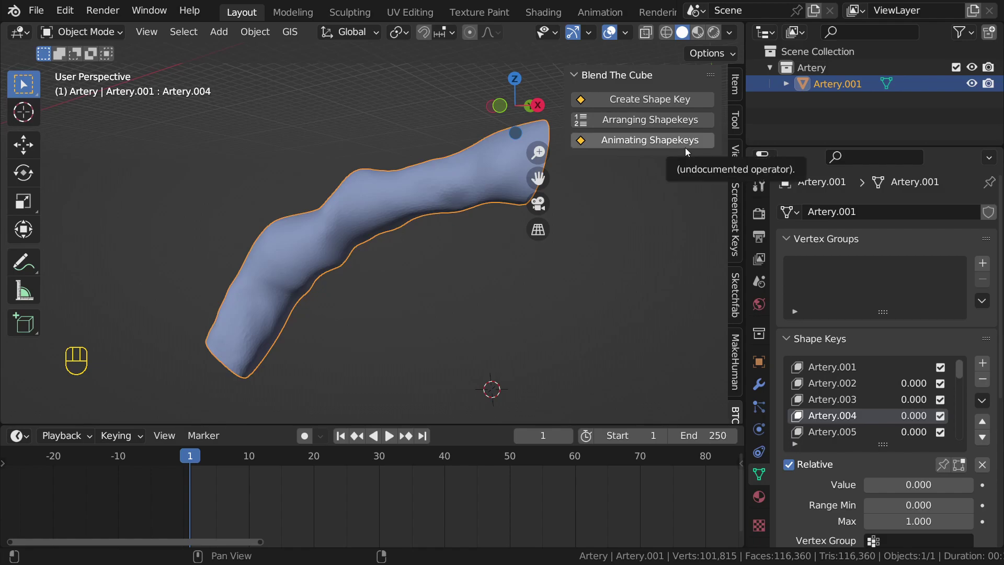
# Step: Make Artery.002 the active shape key and give the timeline more height
pyautogui.click(874, 368)
pyautogui.click(867, 381)
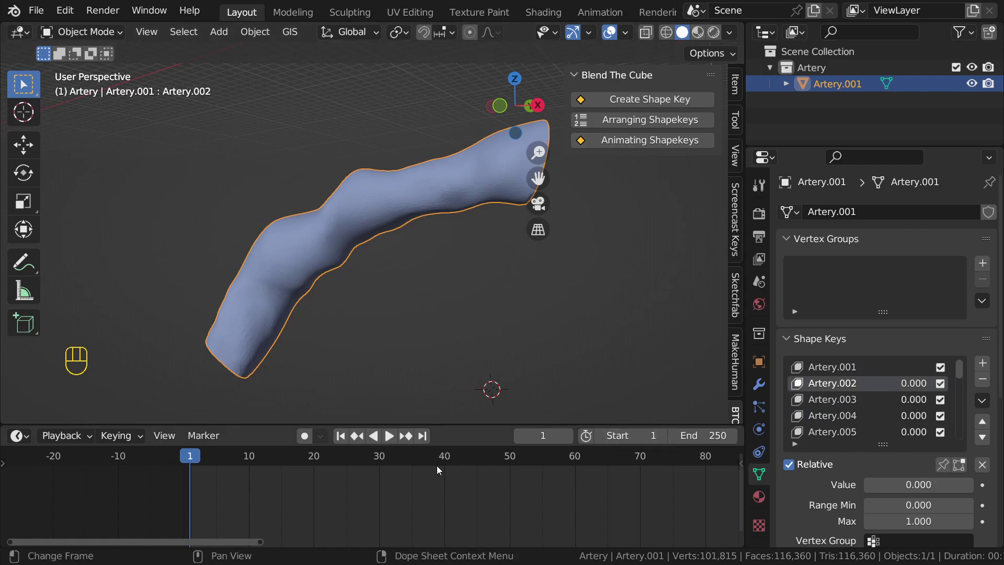
pyautogui.moveTo(448, 423); pyautogui.dragTo(450, 368)
pyautogui.scroll(-4, 380, 422)
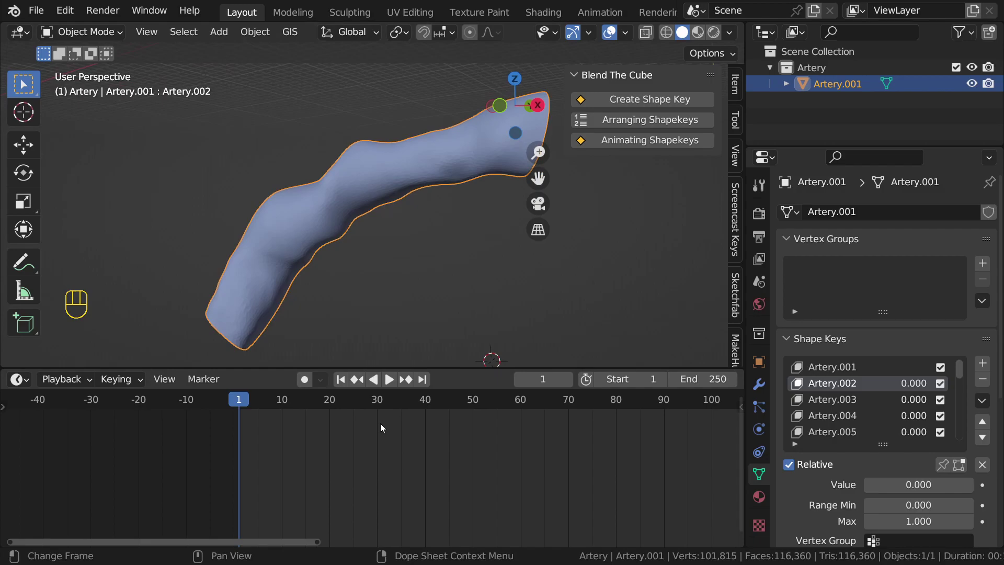
pyautogui.scroll(1, 381, 422)
pyautogui.scroll(1, 381, 423)
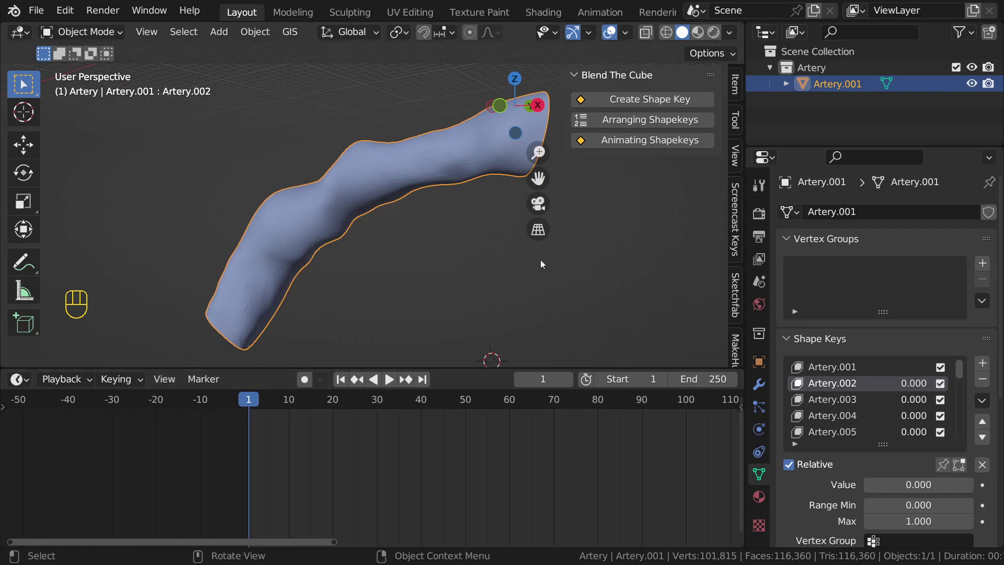
# Step: Preview the Artery.002 morph between 0 and 1 while orbiting to the flared end, then reset it
pyautogui.moveTo(868, 485)
pyautogui.mouseDown()
pyautogui.moveTo(973, 485)
pyautogui.moveTo(866, 484)
pyautogui.mouseUp()
pyautogui.moveTo(429, 231); pyautogui.dragTo(319, 258, button='middle')
pyautogui.moveTo(889, 484); pyautogui.dragTo(864, 484)
pyautogui.scroll(5, 400, 187)
pyautogui.keyDown('shift'); pyautogui.moveTo(399, 187); pyautogui.dragTo(480, 221, button='middle'); pyautogui.keyUp('shift')
pyautogui.scroll(-5, 441, 192)
pyautogui.press('n')
pyautogui.scroll(3, 469, 212)
pyautogui.moveTo(910, 485); pyautogui.dragTo(864, 484)
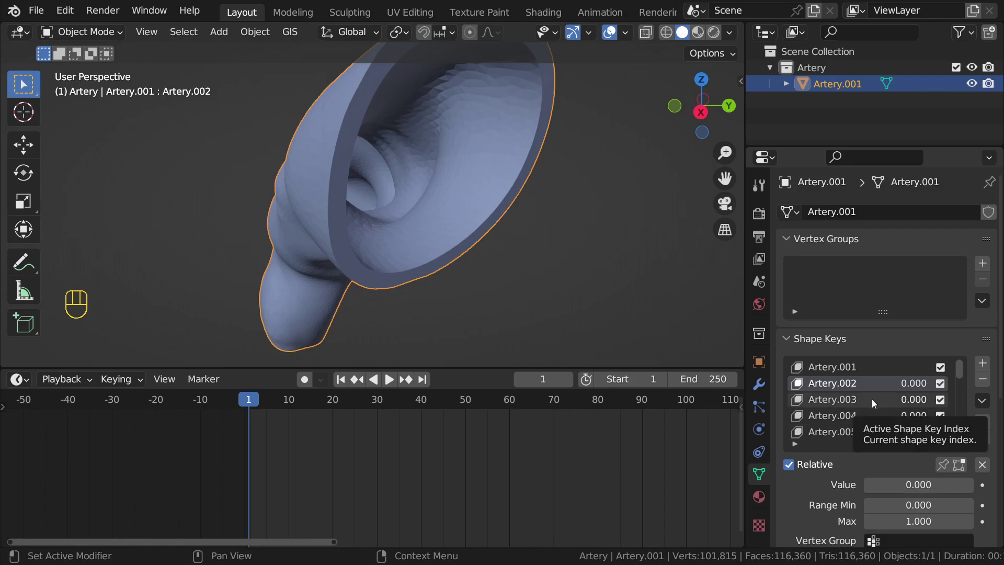
# Step: Keyframe shape key Artery.021 at value 0.000 on frame 1
pyautogui.scroll(-16, 873, 400)
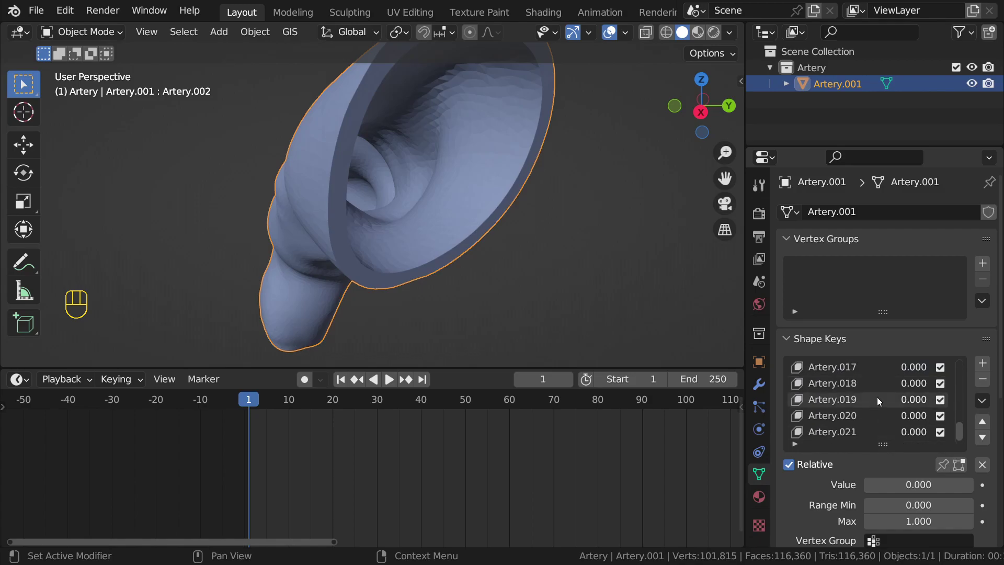
pyautogui.click(859, 430)
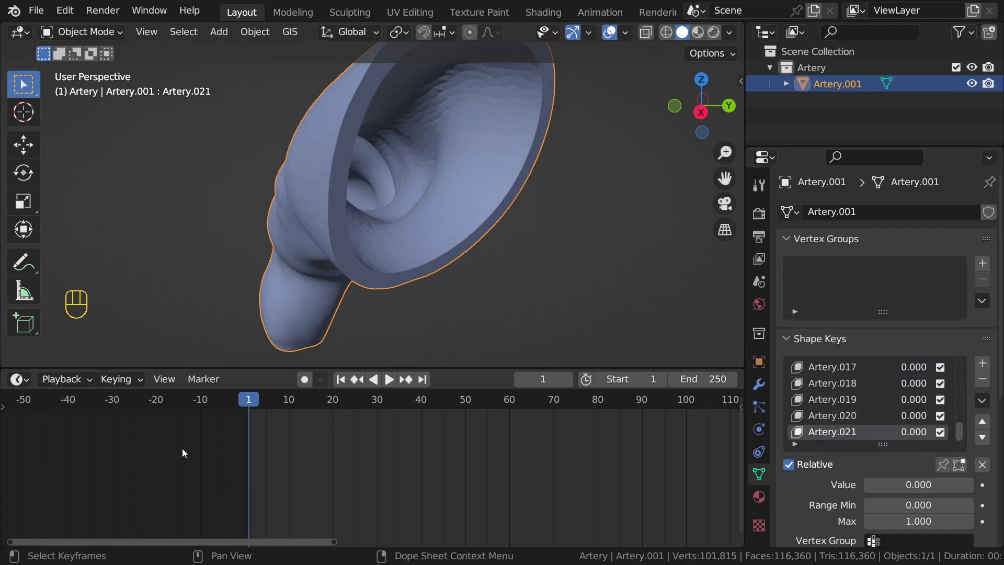
pyautogui.click(982, 485)
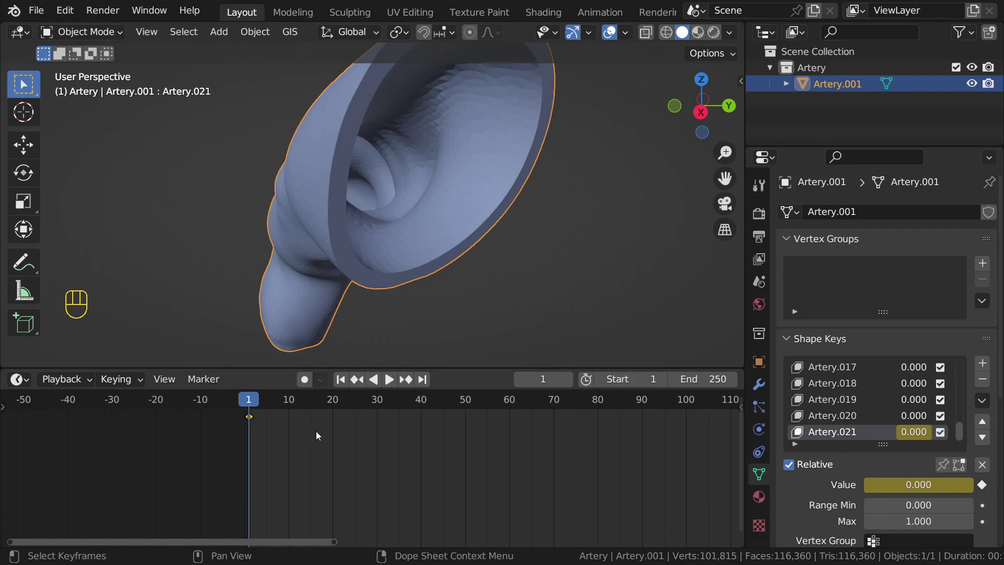
# Step: On frame 80, raise Artery.021's value and keyframe it
pyautogui.moveTo(261, 401); pyautogui.dragTo(599, 406)
pyautogui.moveTo(905, 486); pyautogui.dragTo(978, 486)
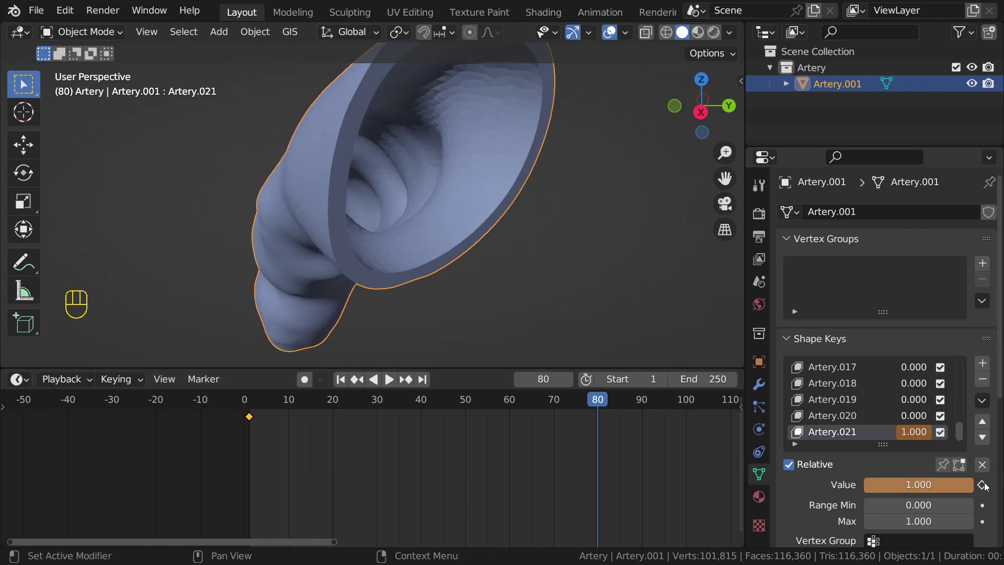
pyautogui.click(982, 484)
# Step: Play the Artery.021 morph from an early frame while orbiting to a side view
pyautogui.click(271, 400)
pyautogui.moveTo(302, 300); pyautogui.dragTo(450, 258, button='middle')
pyautogui.scroll(2, 449, 258)
pyautogui.press('space')
pyautogui.moveTo(572, 228)
pyautogui.mouseDown(button='middle')
pyautogui.moveTo(572, 196)
pyautogui.moveTo(563, 239)
pyautogui.mouseUp(button='middle')
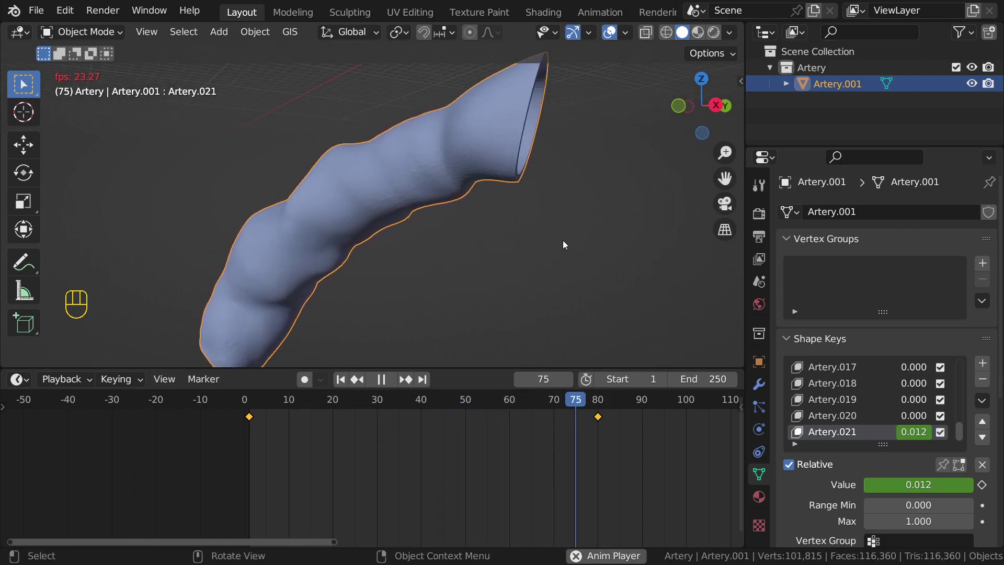
pyautogui.press('space')
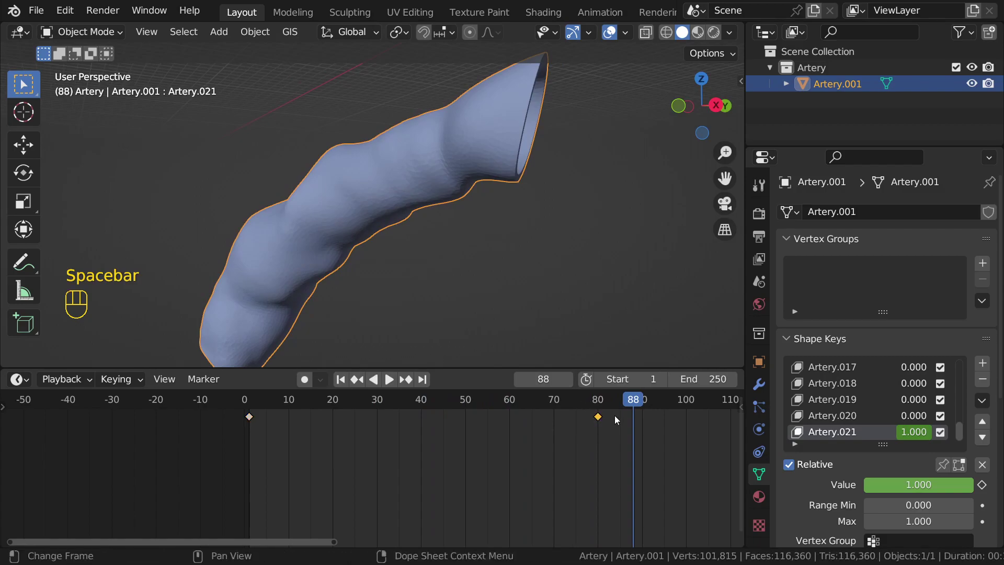
# Step: Move the frame 80 keyframe to frame 30 and replay the morph from the start
pyautogui.press('g')
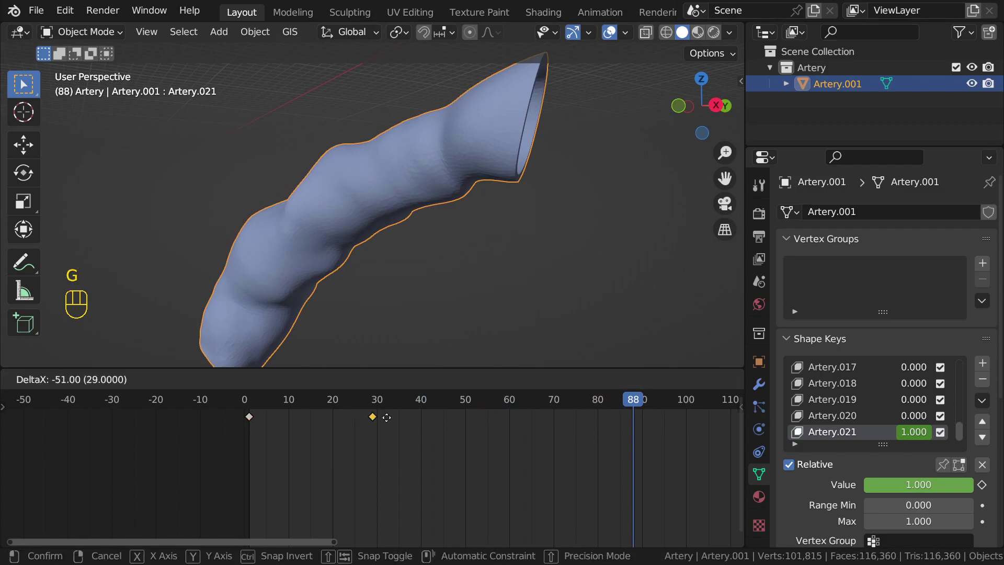
pyautogui.click(388, 417)
pyautogui.click(258, 399)
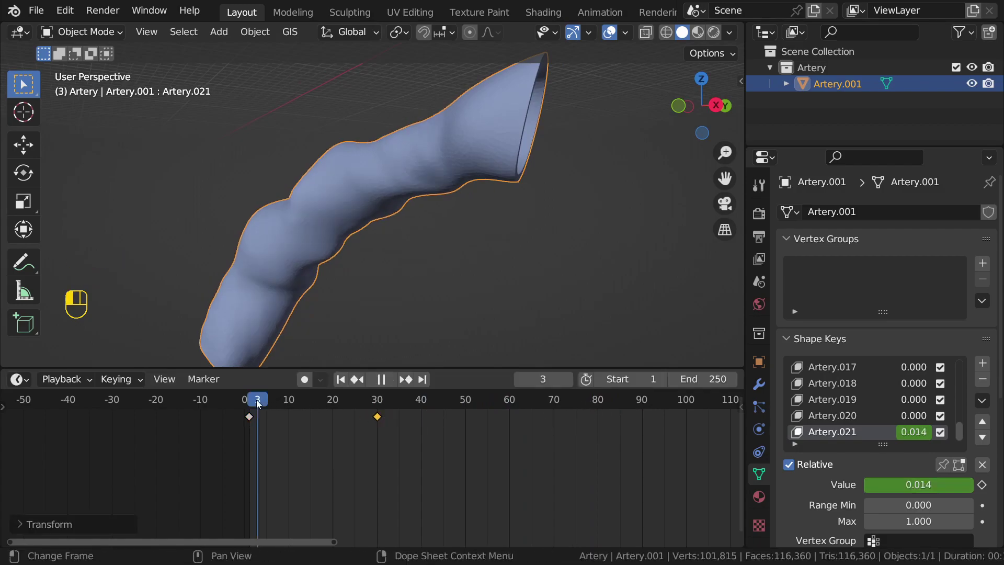
pyautogui.press('space')
# Step: Set the animation end frame to 30
pyautogui.press('space')
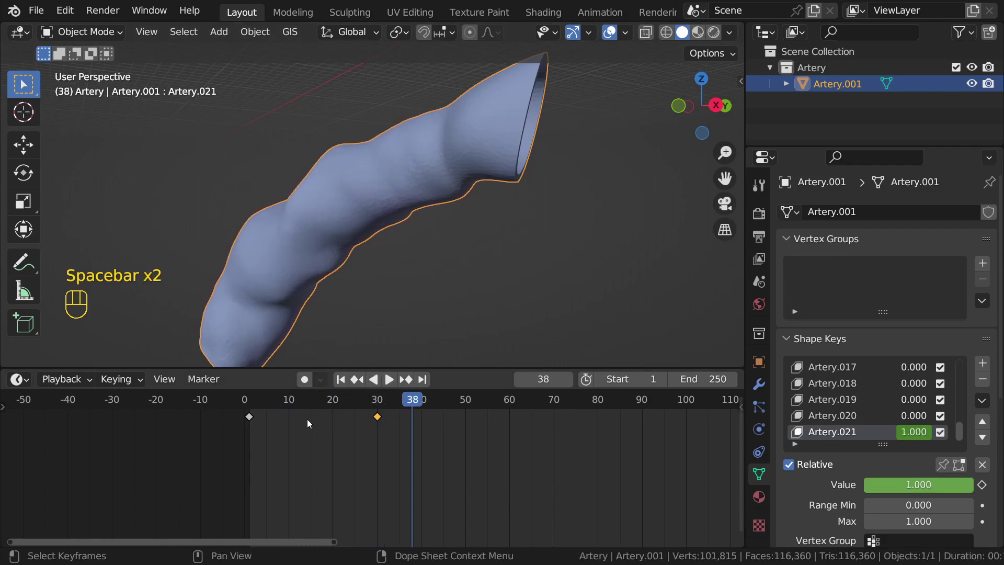
pyautogui.click(262, 400)
pyautogui.click(713, 380)
pyautogui.write('30')
pyautogui.press('Return')
pyautogui.press('space')
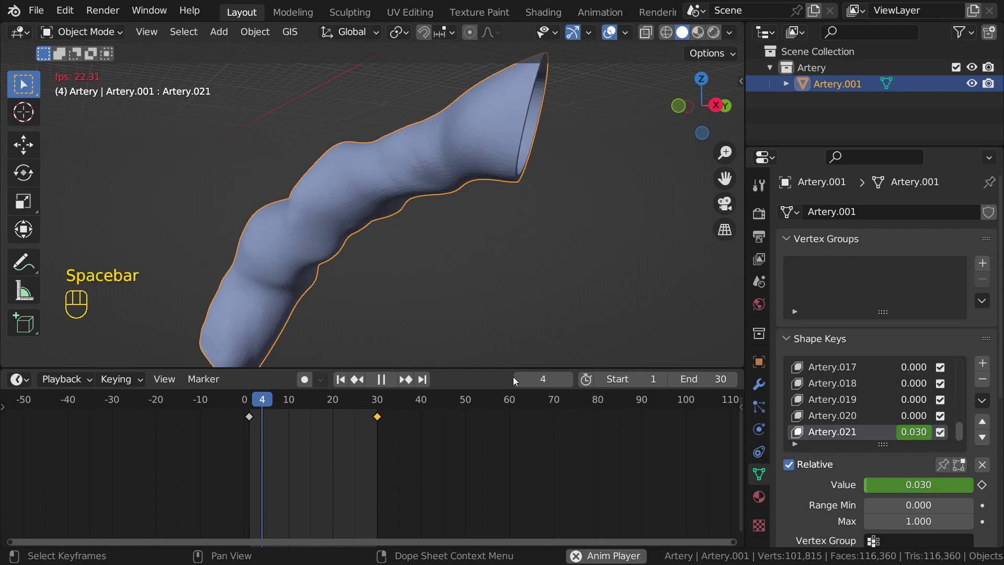
# Step: Watch the 30-frame morph from a few angles, then stop playback
pyautogui.moveTo(544, 249); pyautogui.dragTo(479, 260, button='middle')
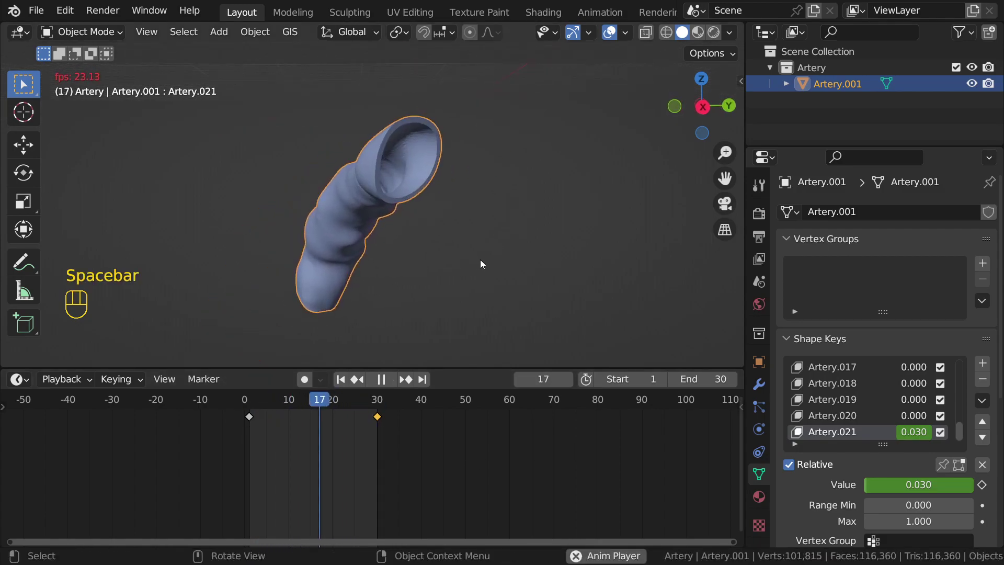
pyautogui.scroll(1, 856, 400)
pyautogui.scroll(15, 852, 379)
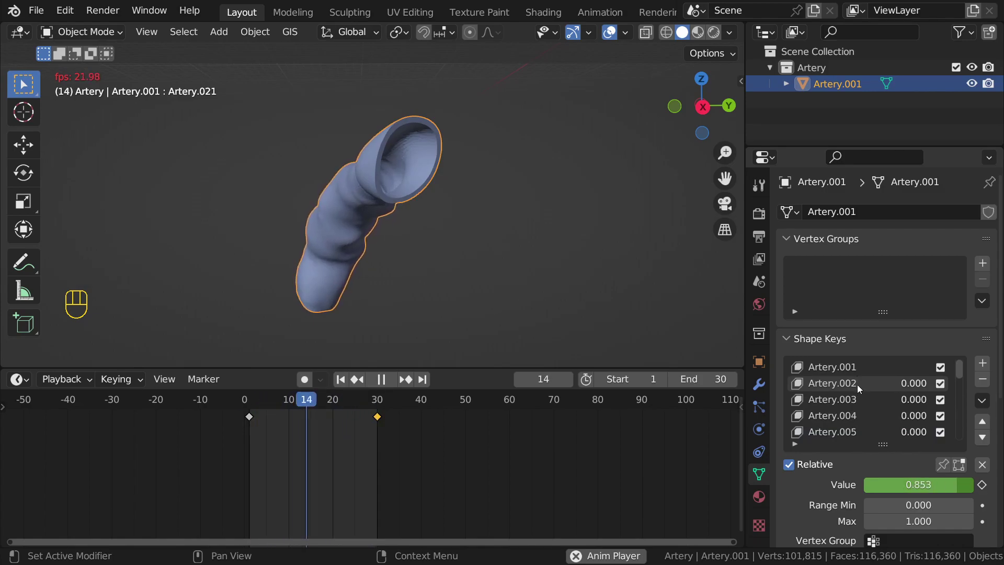
pyautogui.scroll(-9, 857, 386)
pyautogui.scroll(3, 403, 207)
pyautogui.press('space')
pyautogui.moveTo(435, 213); pyautogui.dragTo(444, 230, button='middle')
# Step: At frame 16, preview Artery.011 at 1.0 and reset it to 0
pyautogui.moveTo(304, 407); pyautogui.dragTo(316, 406)
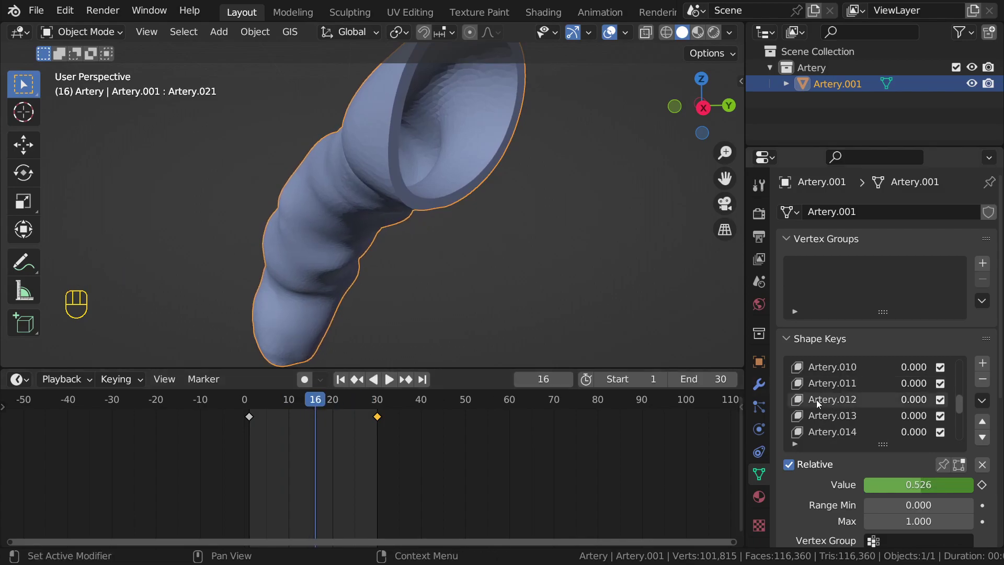
pyautogui.click(857, 383)
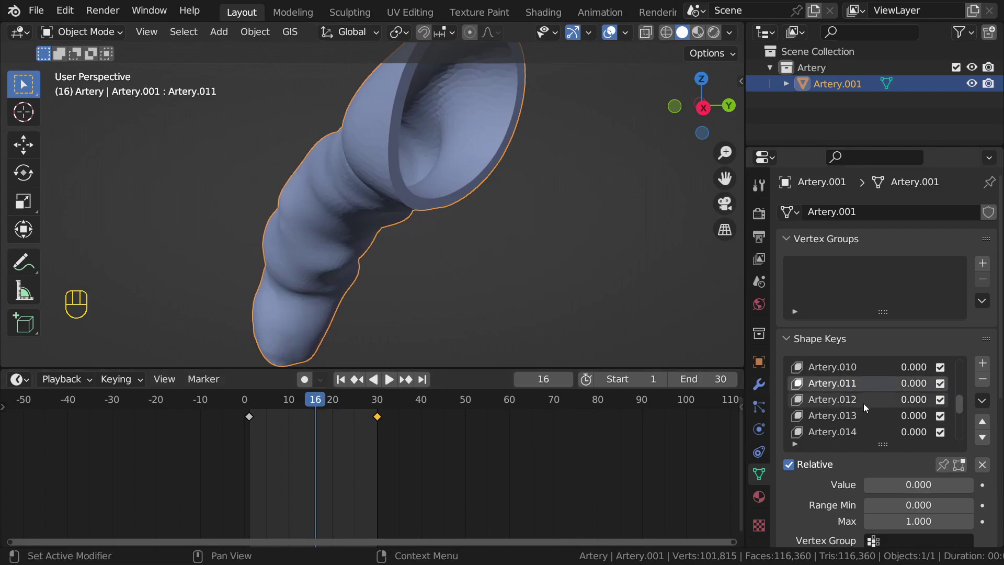
pyautogui.moveTo(885, 485); pyautogui.dragTo(957, 485)
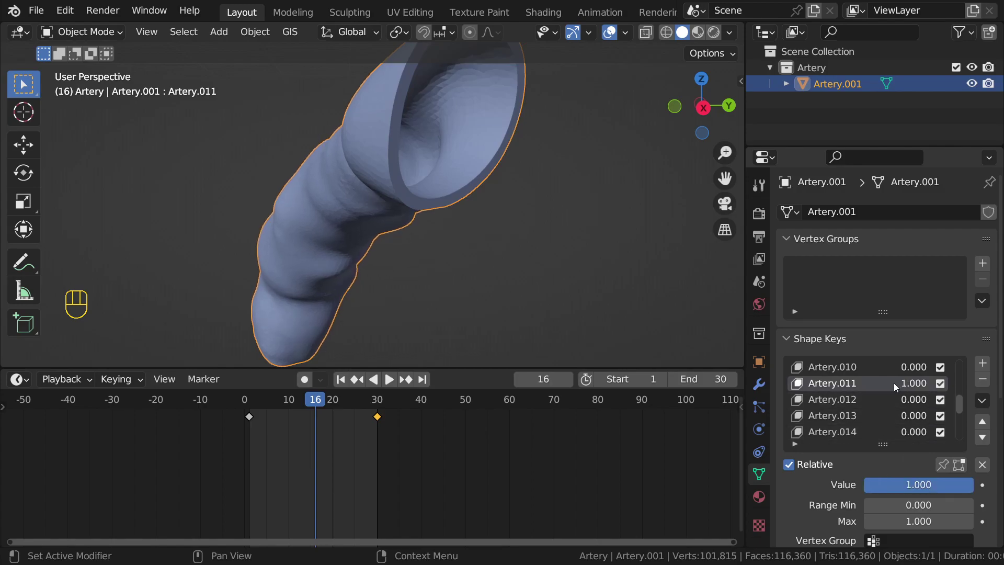
pyautogui.scroll(-7, 897, 398)
pyautogui.scroll(5, 911, 428)
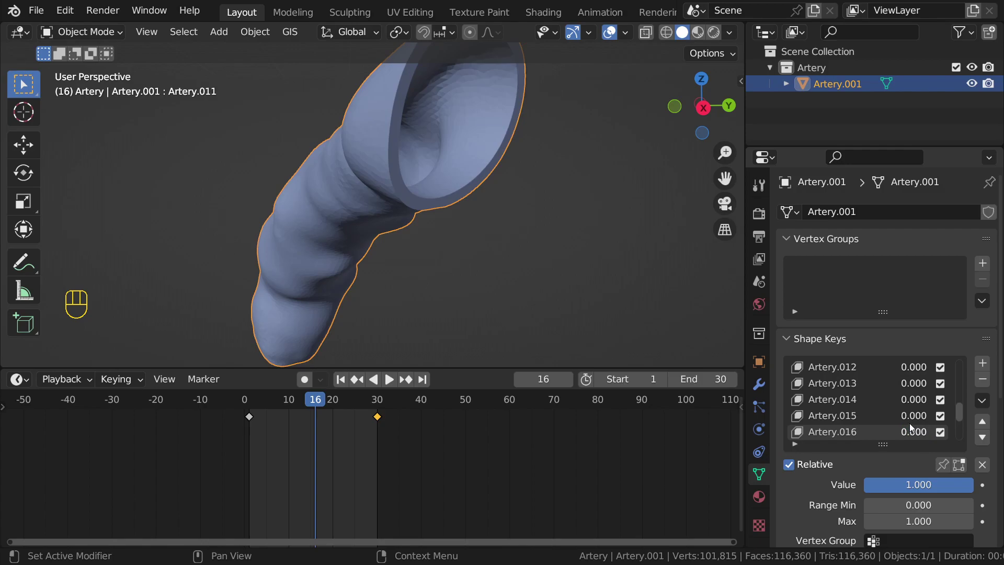
pyautogui.scroll(3, 911, 429)
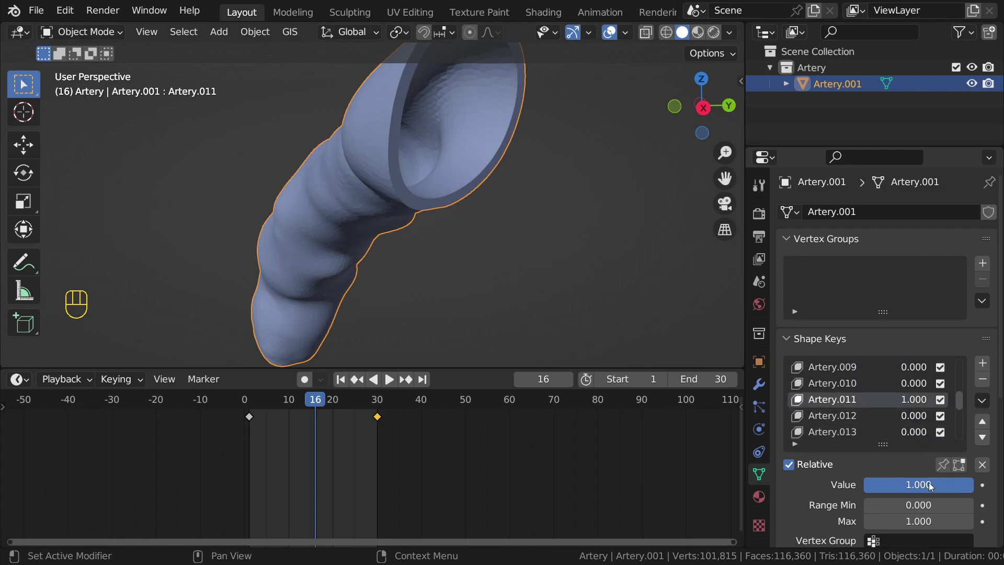
pyautogui.moveTo(931, 486); pyautogui.dragTo(864, 489)
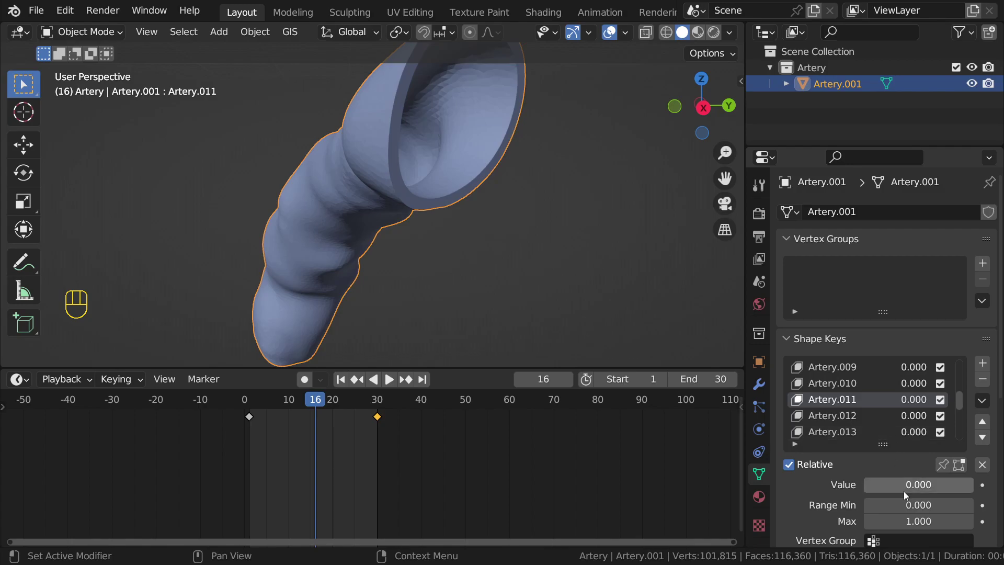
pyautogui.scroll(-6, 912, 414)
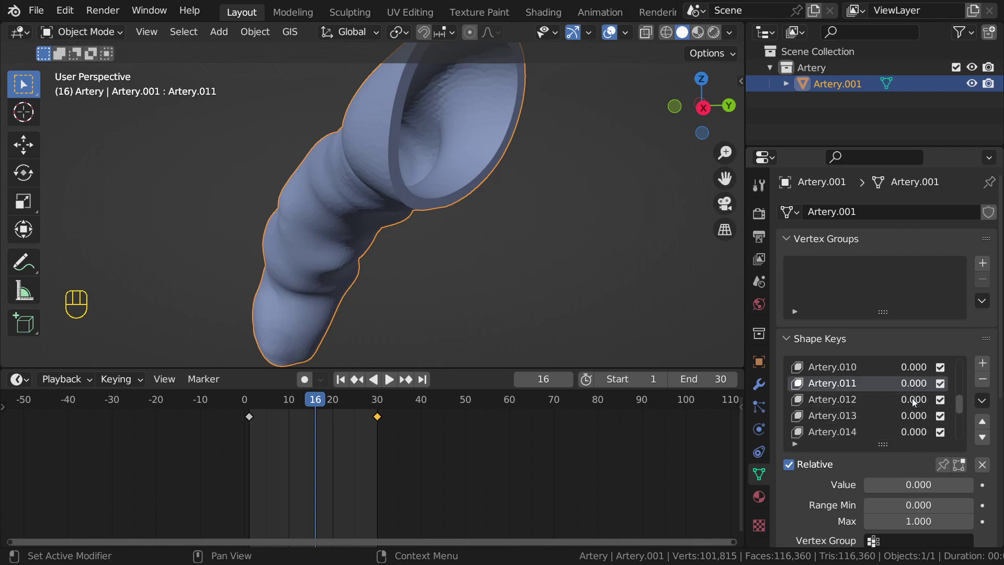
# Step: Reselect Artery.021 and set its influence to about 0.634
pyautogui.click(865, 427)
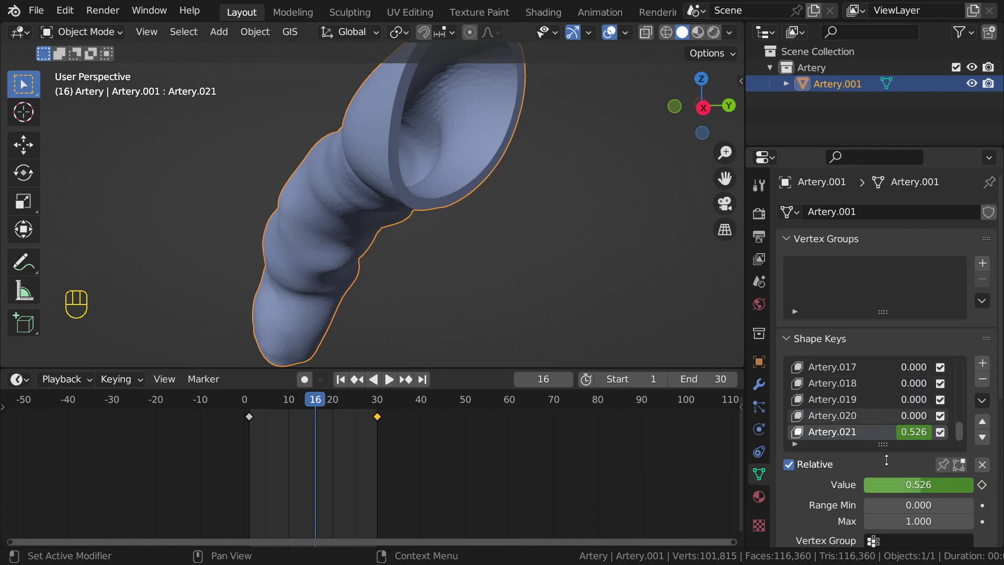
pyautogui.moveTo(915, 485); pyautogui.dragTo(942, 485)
pyautogui.moveTo(523, 285); pyautogui.dragTo(578, 291, button='middle')
pyautogui.scroll(-2, 601, 298)
# Step: Lower Artery.021 to about 0.347, then delete all keyframes in the timeline
pyautogui.moveTo(933, 485); pyautogui.dragTo(864, 485)
pyautogui.press('a')
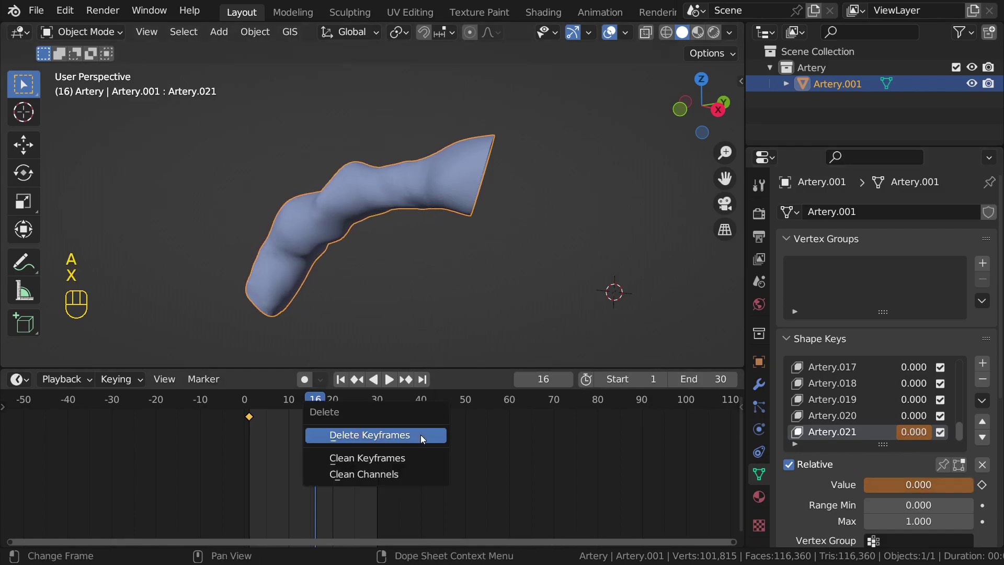
pyautogui.press('x')
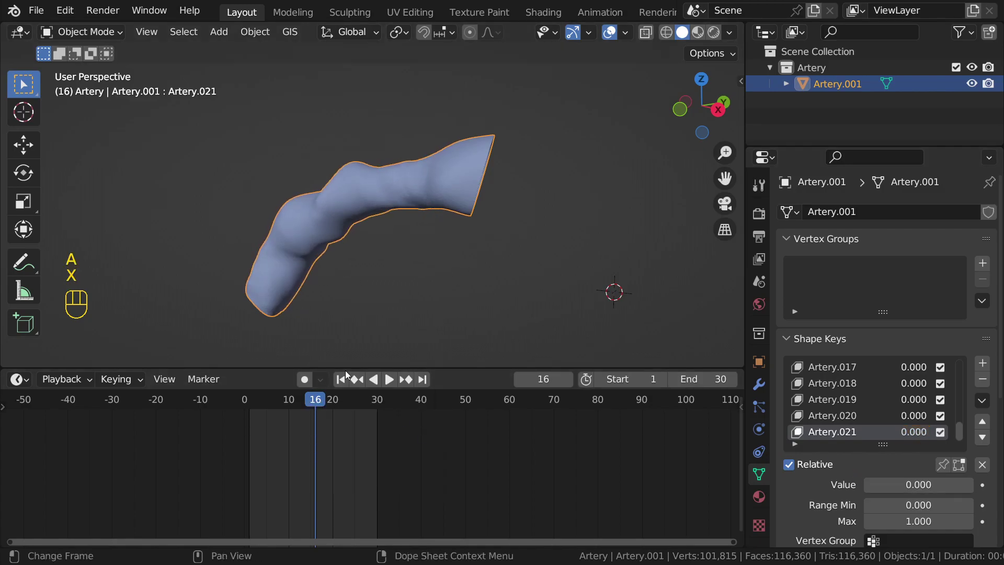
# Step: Step through shape keys Artery.002 to Artery.005, ending with Artery.001 active
pyautogui.scroll(13, 861, 388)
pyautogui.scroll(3, 861, 388)
pyautogui.click(858, 390)
pyautogui.scroll(-3, 835, 391)
pyautogui.scroll(3, 834, 391)
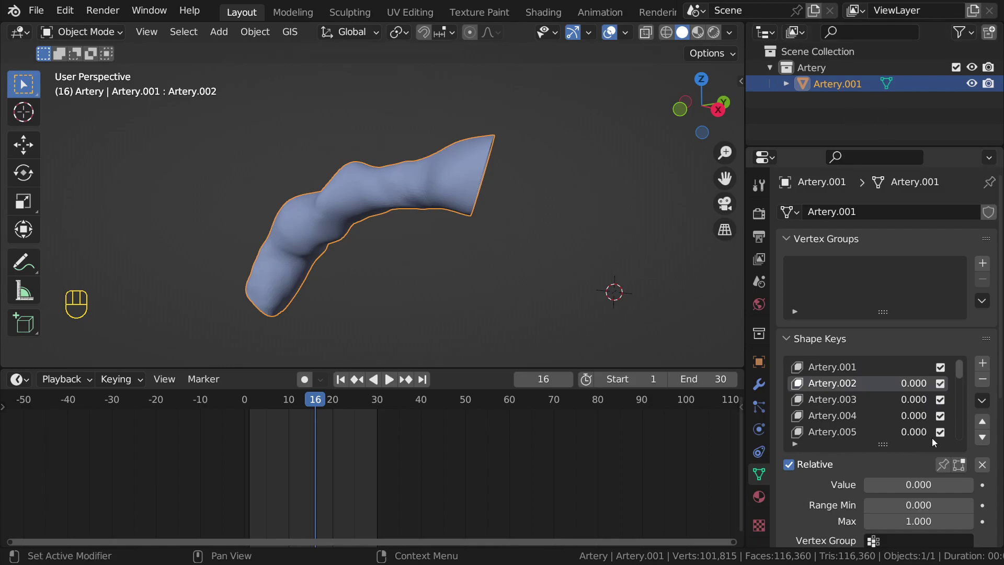
pyautogui.click(853, 399)
pyautogui.click(843, 415)
pyautogui.click(842, 432)
pyautogui.scroll(-3, 843, 401)
pyautogui.scroll(3, 843, 400)
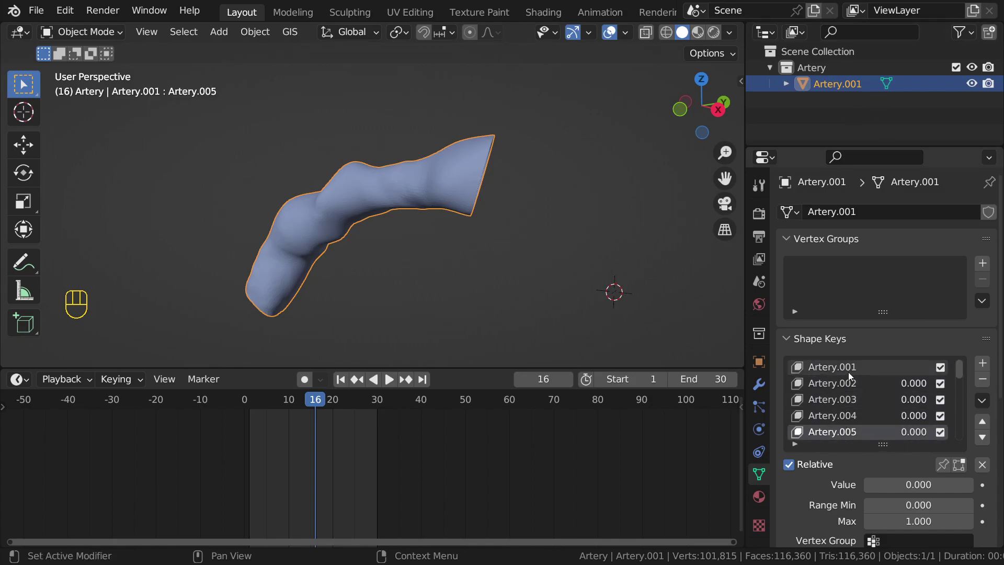
pyautogui.click(849, 372)
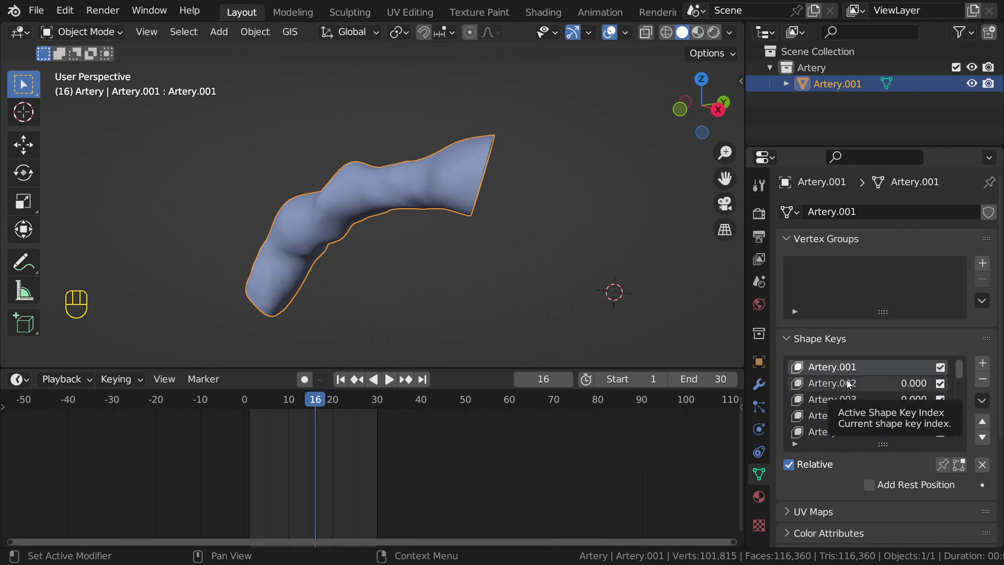
pyautogui.click(848, 385)
pyautogui.click(845, 369)
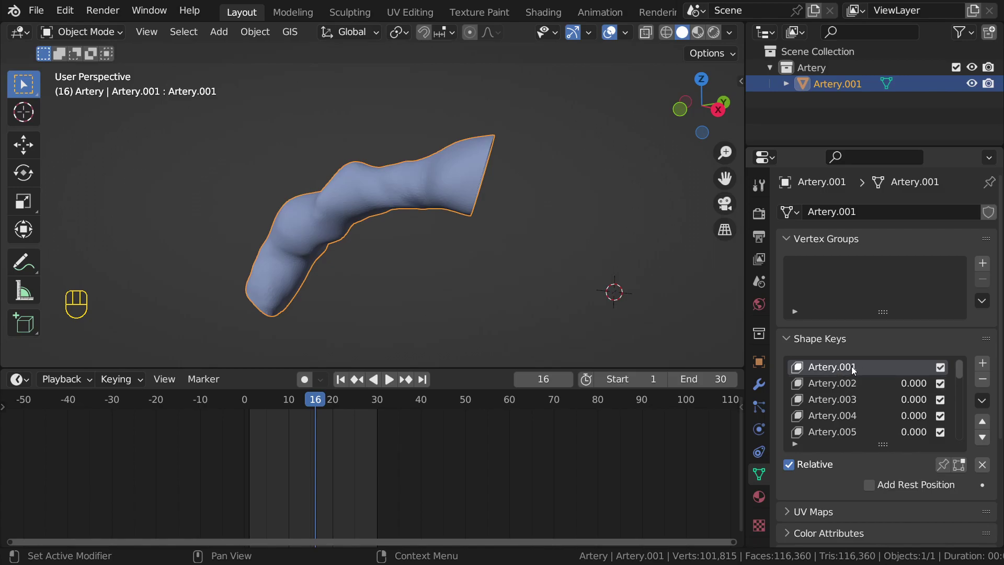
# Step: Go to frame 1 and keyframe Artery.002, Artery.003 and Artery.005 at 0.000
pyautogui.hotkey('shift', 'Left')
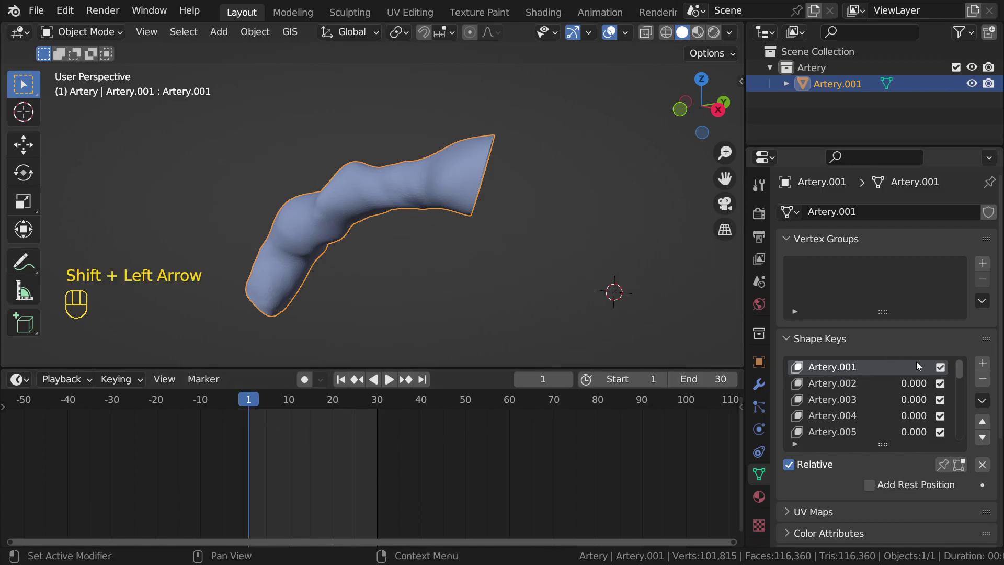
pyautogui.scroll(4, 387, 413)
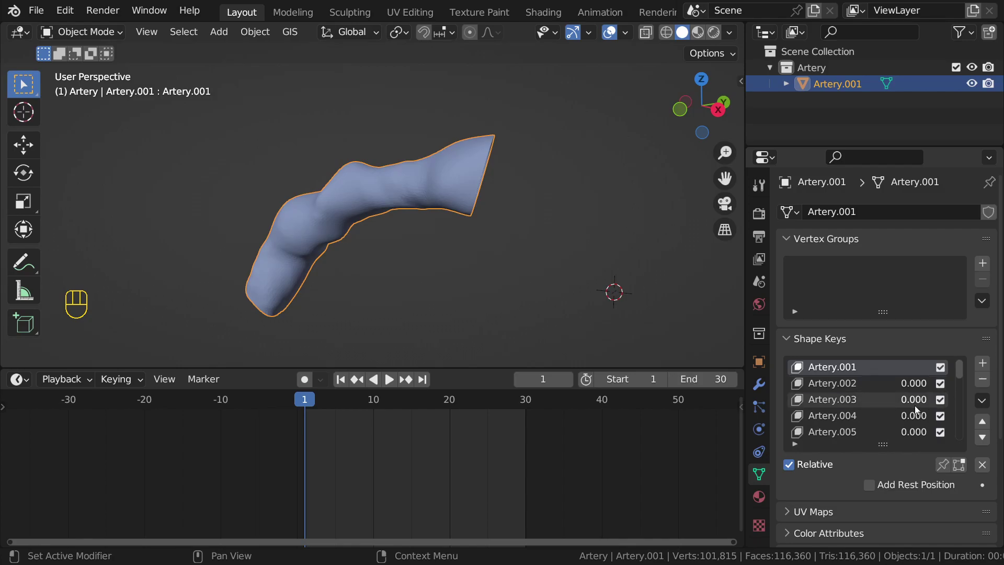
pyautogui.press('i')
pyautogui.press('i')
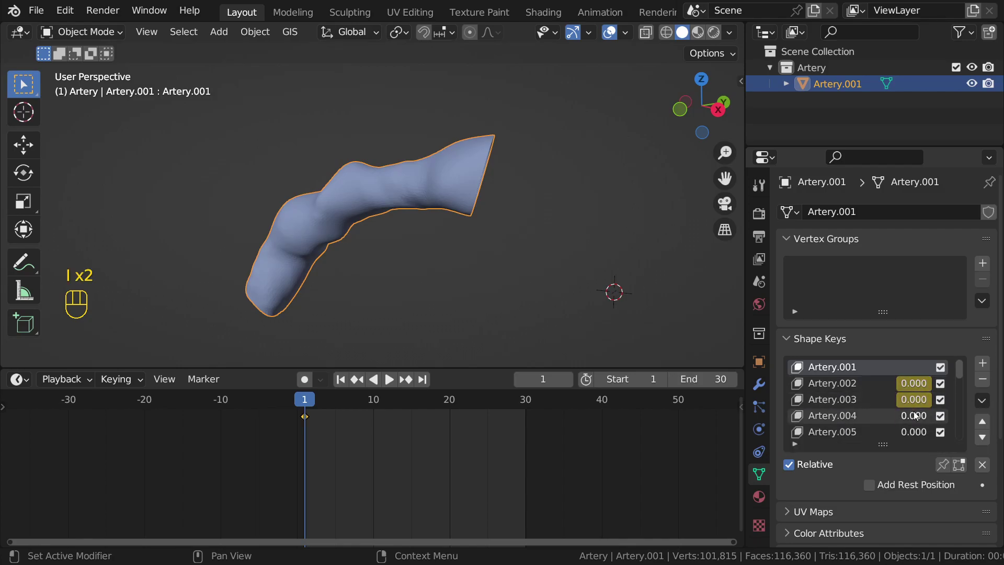
pyautogui.press('i')
pyautogui.scroll(-2, 917, 420)
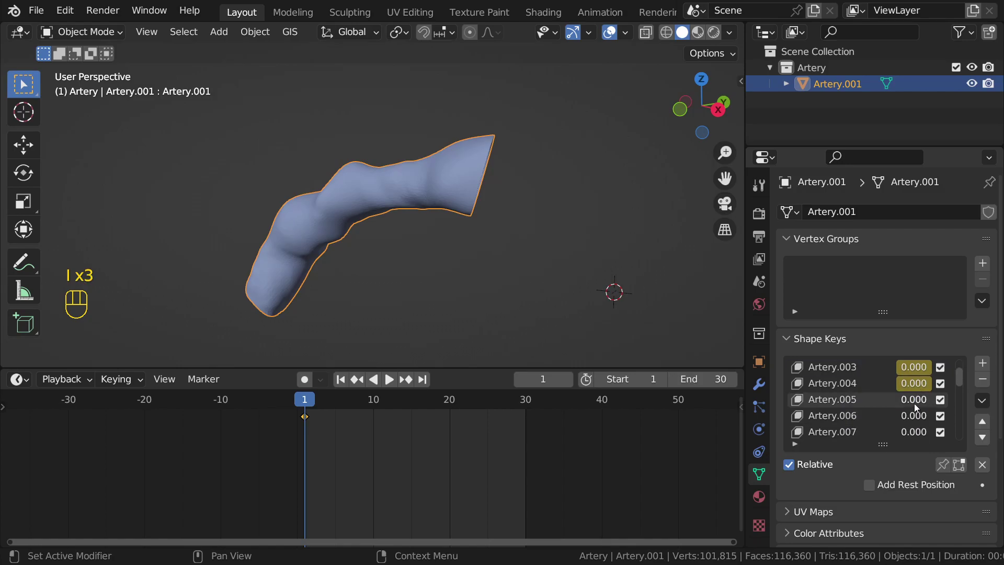
pyautogui.press('i')
# Step: Keyframe the remaining shape keys down the list at 0.000 on frame 1
pyautogui.press('i')
pyautogui.press('i')
pyautogui.press('i')
pyautogui.scroll(-3, 913, 433)
pyautogui.press('i')
pyautogui.press('i')
pyautogui.press('i')
pyautogui.press('i')
pyautogui.press('i')
pyautogui.press('i')
pyautogui.press('i')
pyautogui.press('i')
pyautogui.press('i')
pyautogui.scroll(-4, 915, 413)
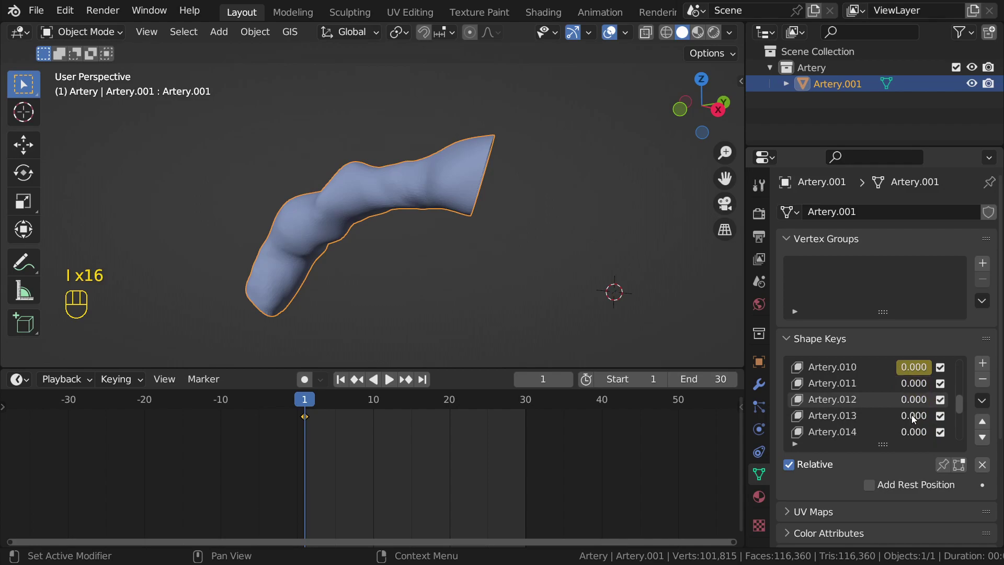
pyautogui.press('i')
pyautogui.press('i')
pyautogui.press('i')
pyautogui.press('i')
pyautogui.press('i')
pyautogui.press('i')
pyautogui.press('i')
pyautogui.scroll(-2, 915, 415)
pyautogui.press('i')
pyautogui.press('i')
pyautogui.scroll(-1, 915, 415)
pyautogui.press('i')
pyautogui.scroll(-3, 915, 414)
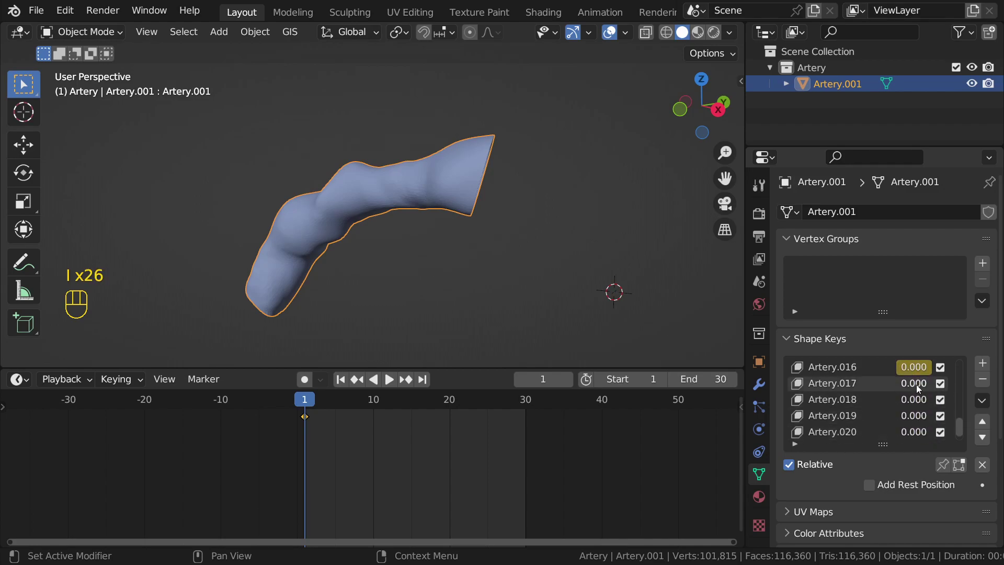
pyautogui.press('i')
pyautogui.press('i')
pyautogui.press('i')
pyautogui.press('i')
pyautogui.press('i')
pyautogui.scroll(-1, 912, 423)
pyautogui.press('i')
pyautogui.press('i')
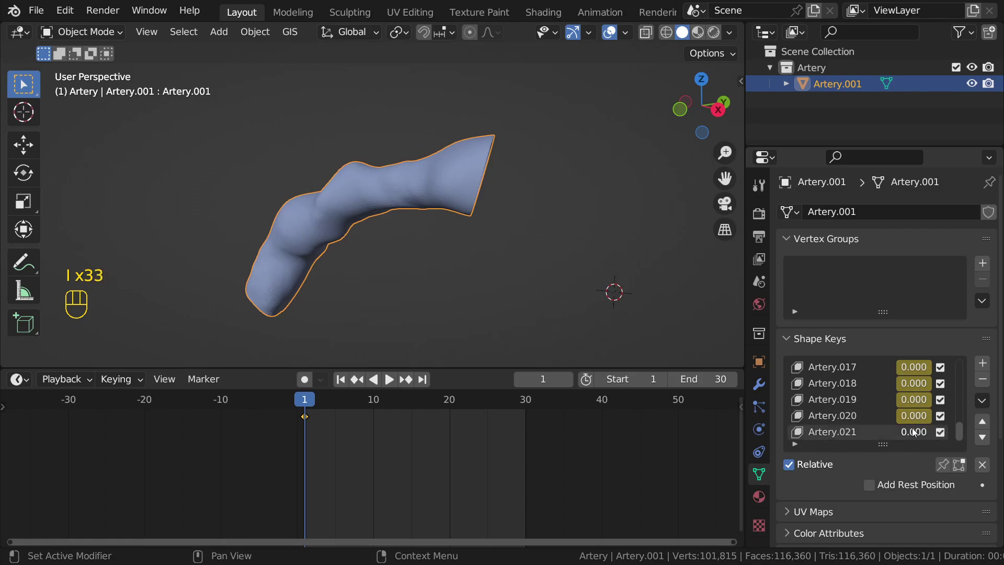
# Step: Return to the top of the shape key list and advance to frame 2
pyautogui.scroll(16, 911, 417)
pyautogui.scroll(3, 431, 439)
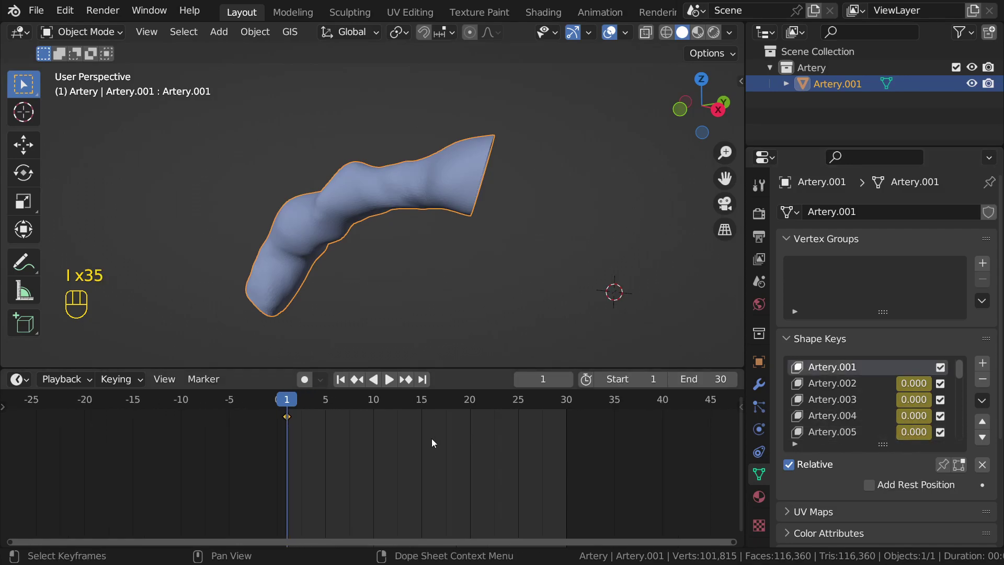
pyautogui.scroll(1, 463, 458)
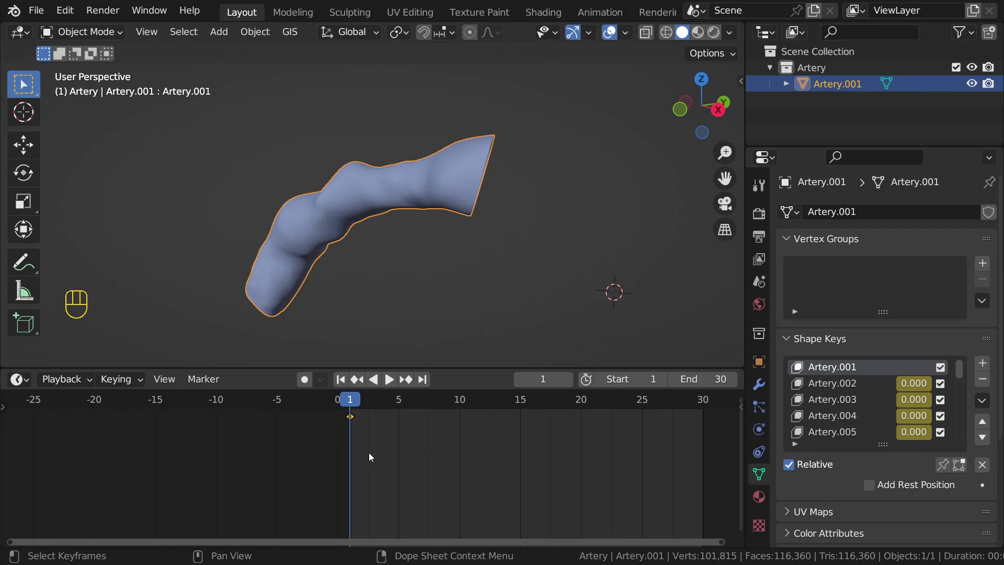
pyautogui.scroll(2, 369, 449)
pyautogui.scroll(2, 366, 439)
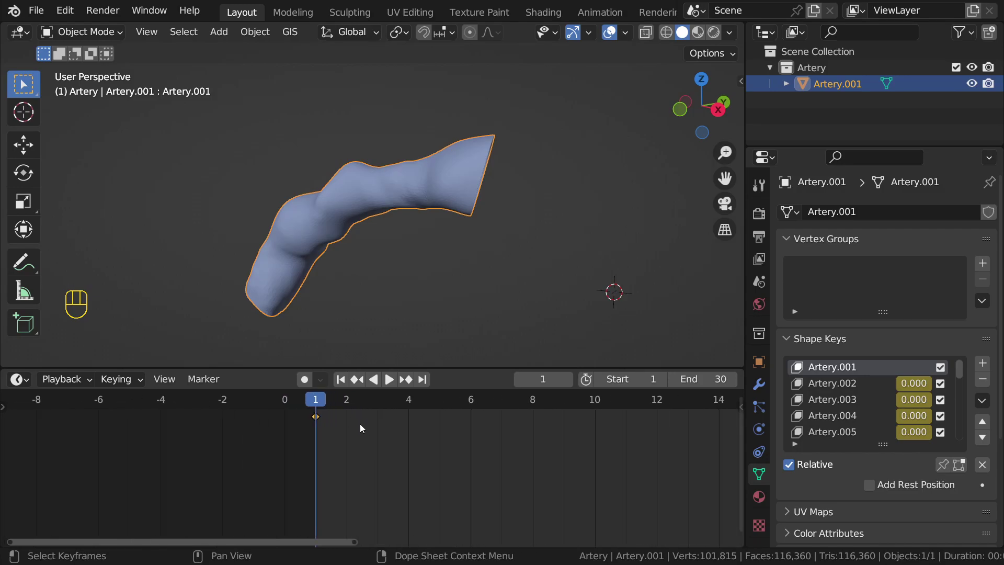
pyautogui.press('Right')
# Step: Set Artery.002 to 1.000 and keyframe it with Artery.003–.005 at 0.000 on frame 2
pyautogui.moveTo(905, 387); pyautogui.dragTo(932, 384)
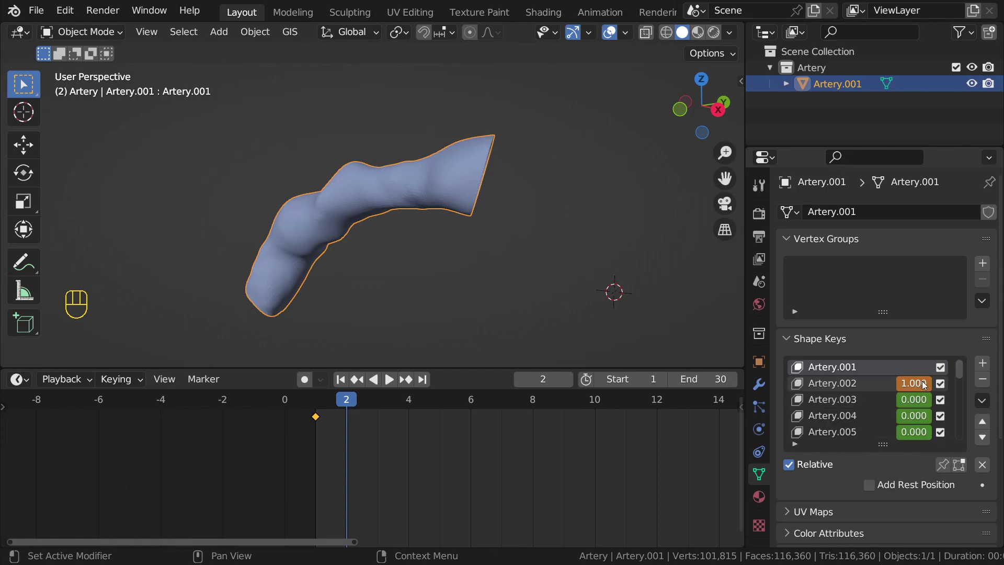
pyautogui.press('i')
pyautogui.press('i')
pyautogui.press('i')
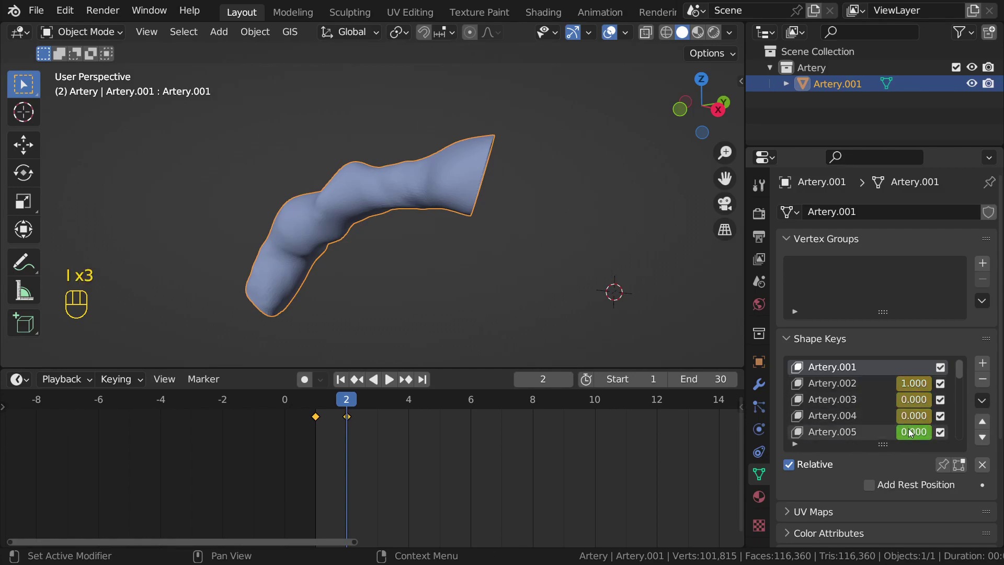
pyautogui.press('i')
pyautogui.scroll(-3, 912, 418)
pyautogui.press('i')
pyautogui.scroll(-1, 913, 414)
pyautogui.scroll(-1, 913, 413)
pyautogui.press('i')
# Step: Keyframe the remaining shape keys, including Artery.015, at 0.000 on frame 2
pyautogui.press('i')
pyautogui.press('i')
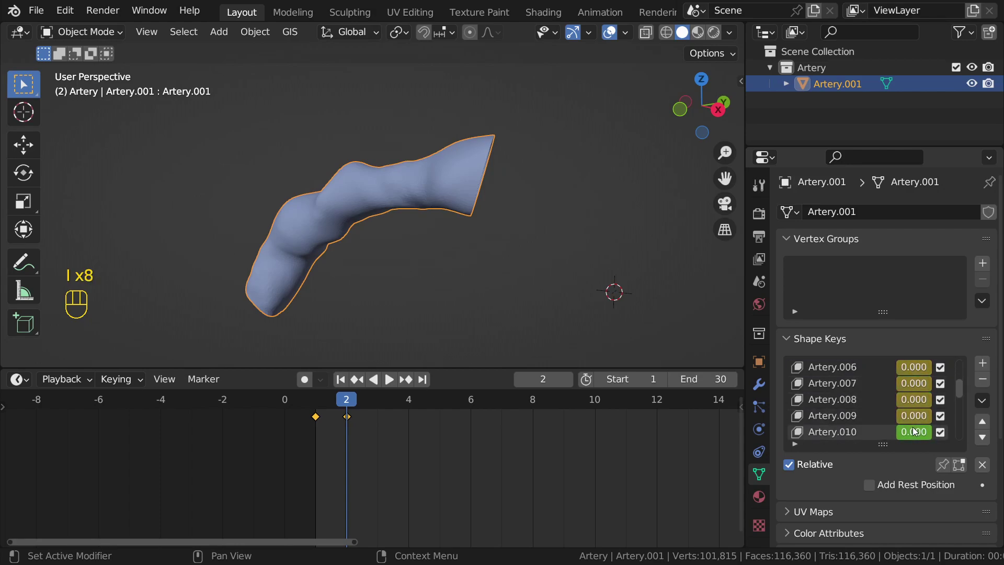
pyautogui.scroll(-2, 912, 426)
pyautogui.press('i')
pyautogui.press('i')
pyautogui.scroll(-2, 911, 418)
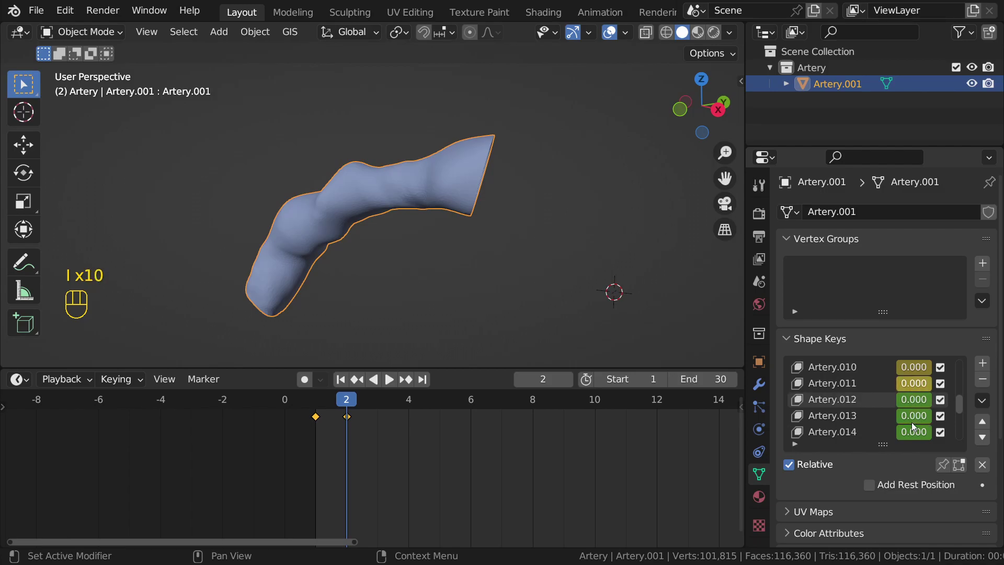
pyautogui.press('i')
pyautogui.press('i')
pyautogui.scroll(-3, 918, 409)
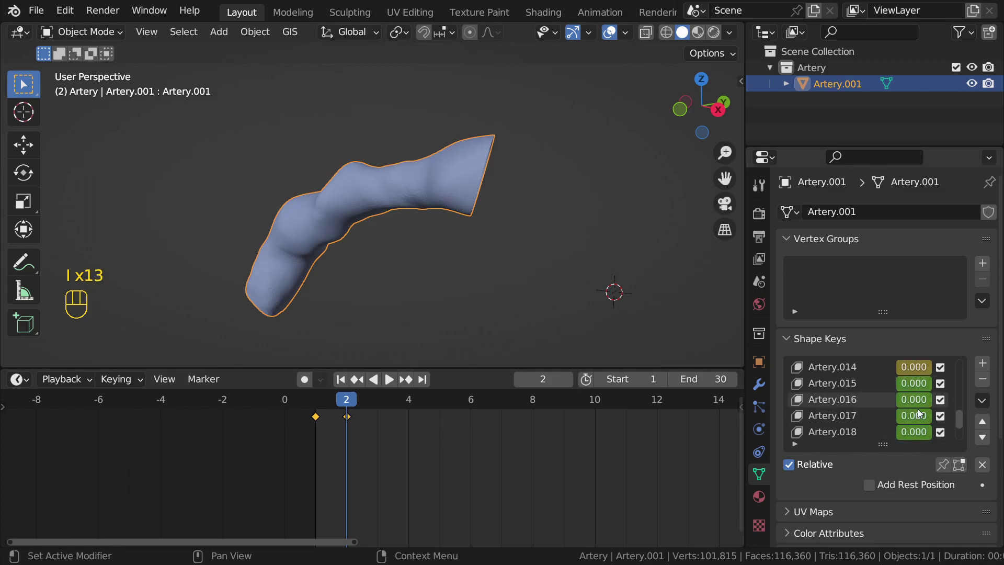
pyautogui.press('i')
pyautogui.press('i')
pyautogui.scroll(-1, 913, 422)
pyautogui.press('i')
pyautogui.scroll(-2, 913, 429)
pyautogui.press('i')
pyautogui.press('i')
pyautogui.press('i')
pyautogui.press('i')
pyautogui.scroll(-1, 916, 423)
pyautogui.press('i')
pyautogui.scroll(16, 911, 428)
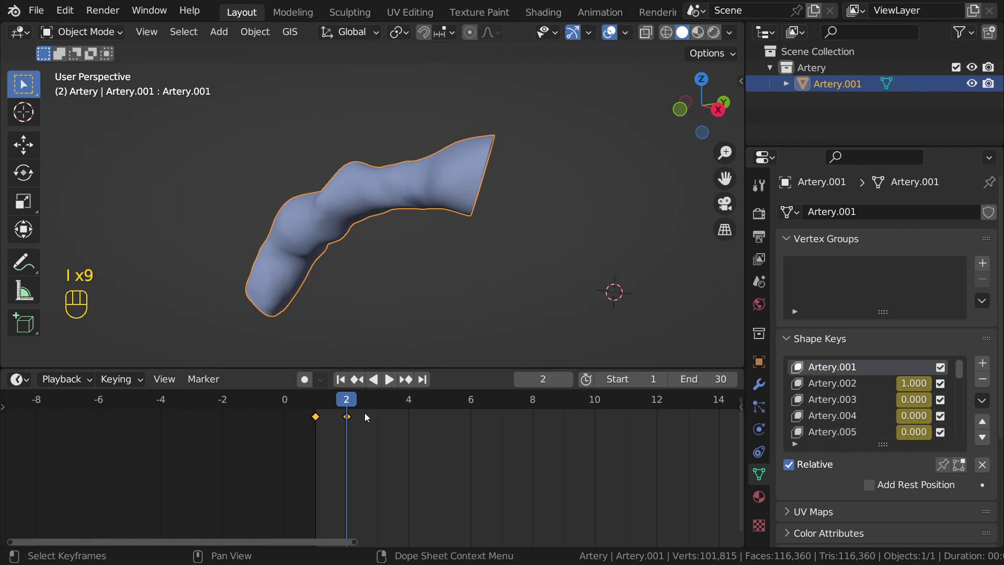
# Step: On frame 3, keyframe Artery.002 at 0.000 and Artery.003 at 1.000
pyautogui.click(378, 412)
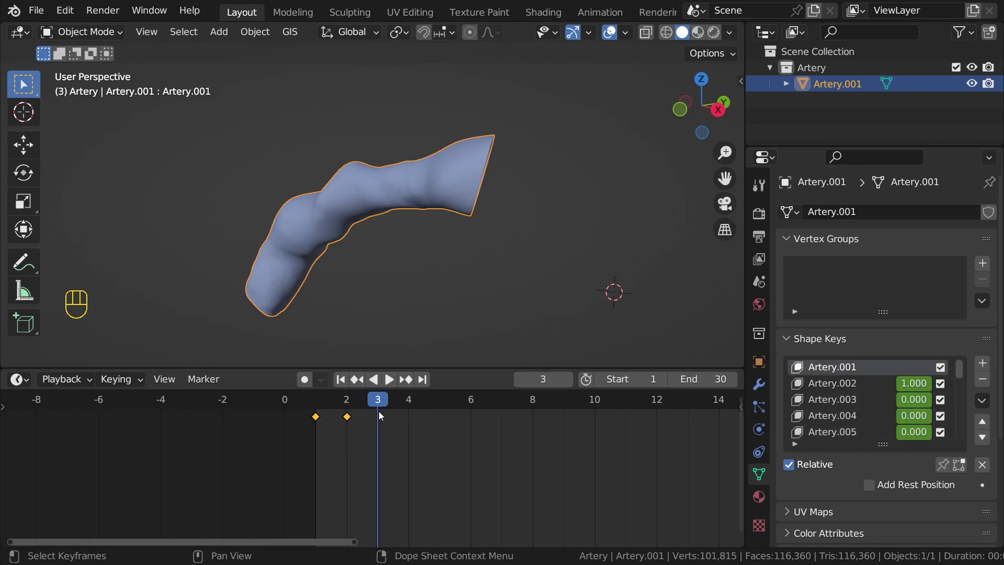
pyautogui.click(352, 403)
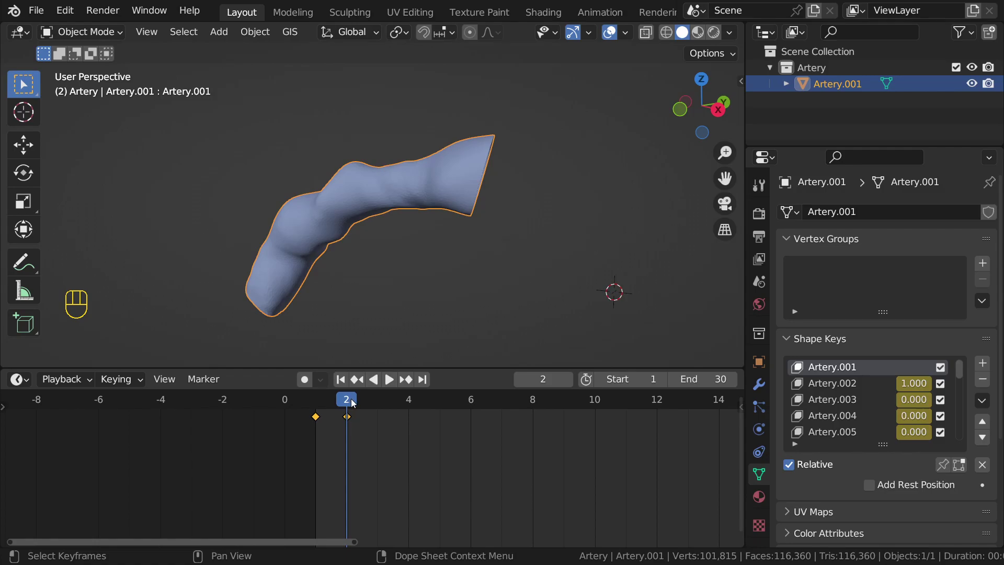
pyautogui.click(376, 404)
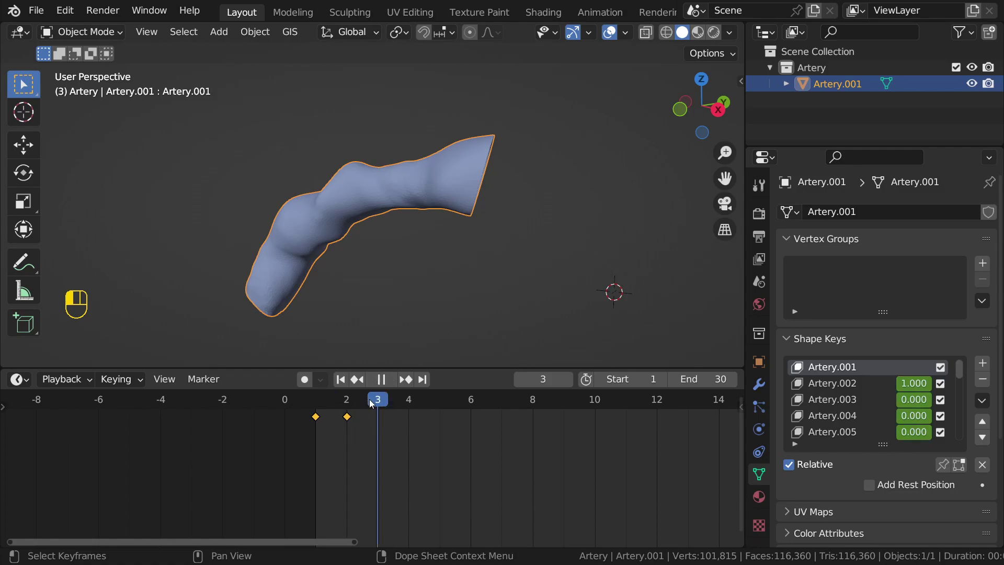
pyautogui.click(909, 384)
pyautogui.moveTo(912, 399); pyautogui.dragTo(949, 398)
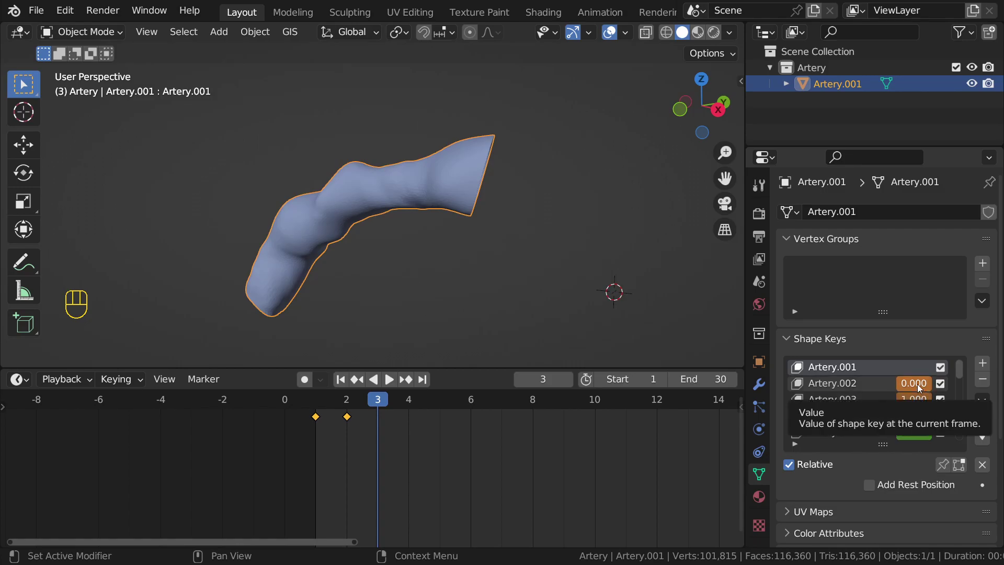
pyautogui.press('i')
pyautogui.press('i')
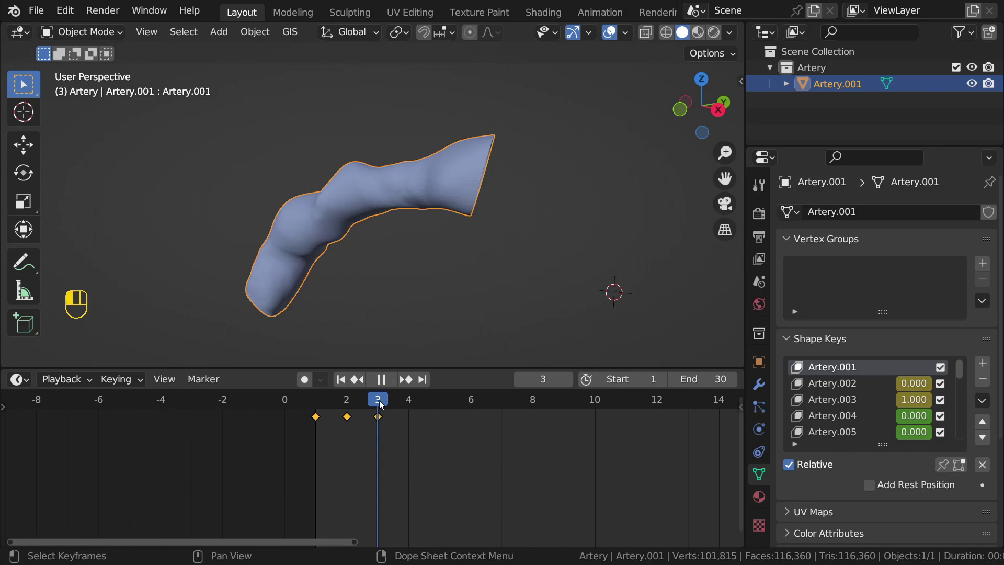
# Step: On frame 4, keyframe Artery.003 back at 0.000, then step back to frame 3
pyautogui.moveTo(380, 404); pyautogui.dragTo(394, 402)
pyautogui.moveTo(923, 400)
pyautogui.mouseDown()
pyautogui.moveTo(898, 400)
pyautogui.moveTo(931, 416)
pyautogui.mouseUp()
pyautogui.press('i')
pyautogui.press('i')
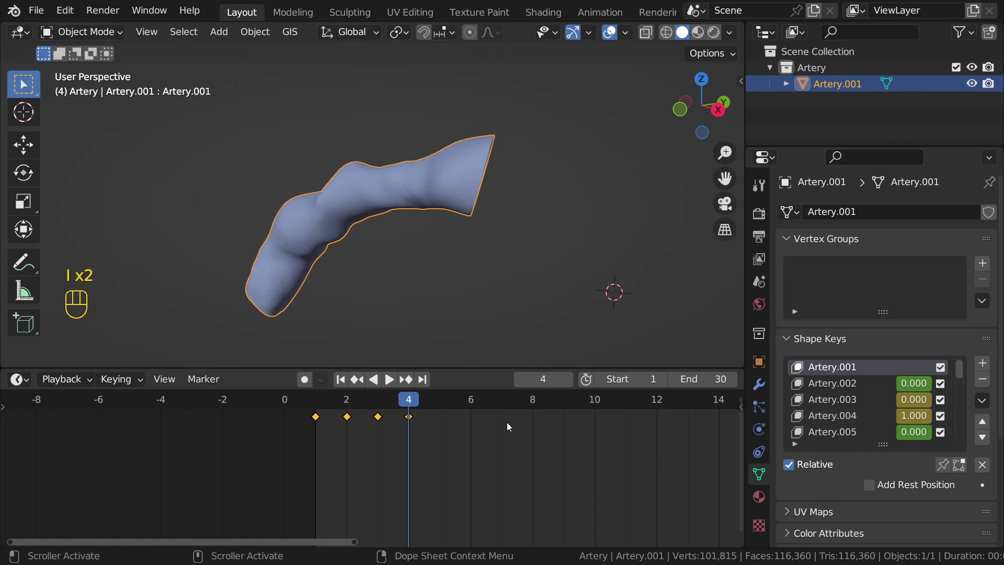
pyautogui.press('Left')
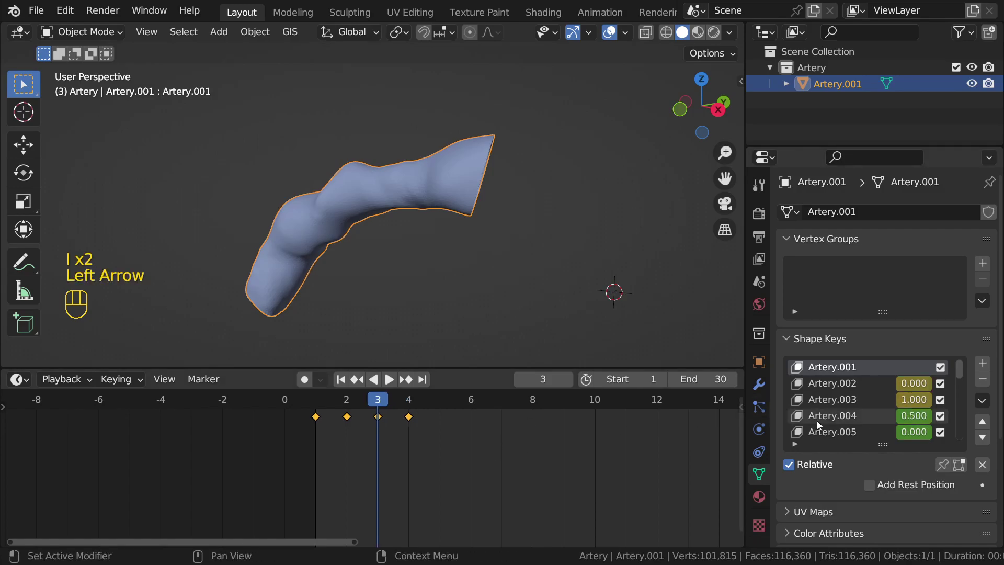
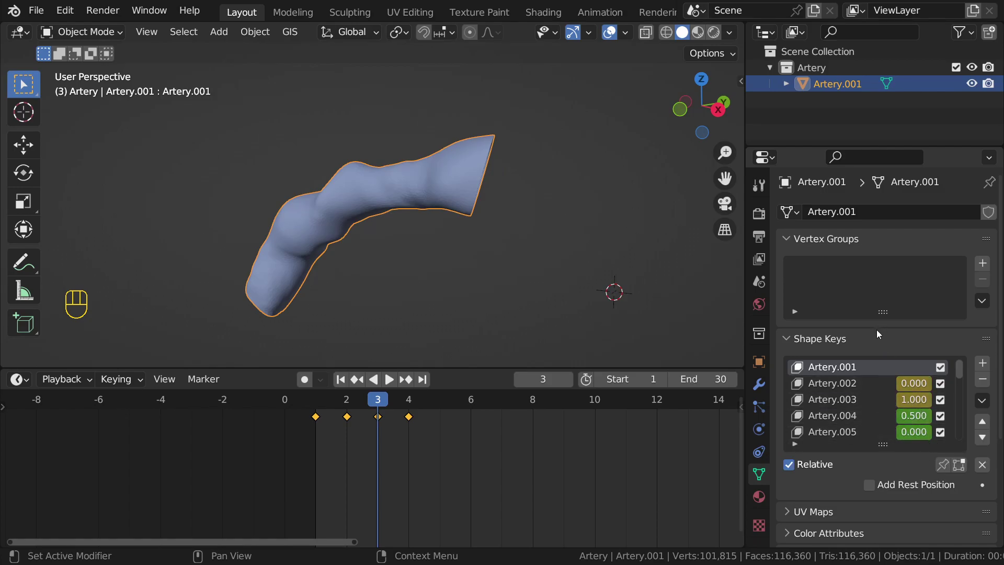
# Step: Make Artery.002 active and box-select the shape-key keyframes on frames 1–4 in the Dope Sheet
pyautogui.click(831, 385)
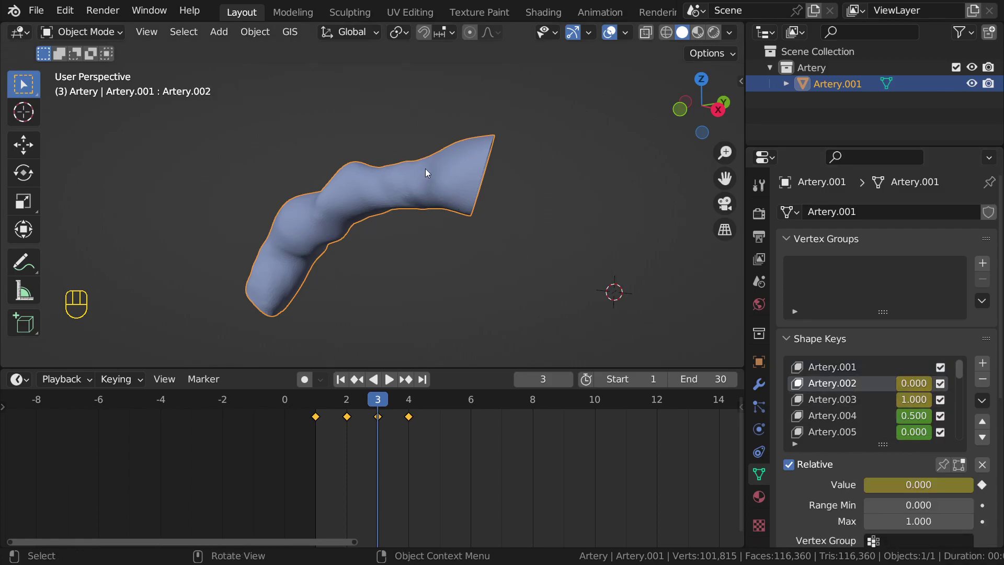
pyautogui.scroll(-3, 900, 390)
pyautogui.scroll(-13, 900, 396)
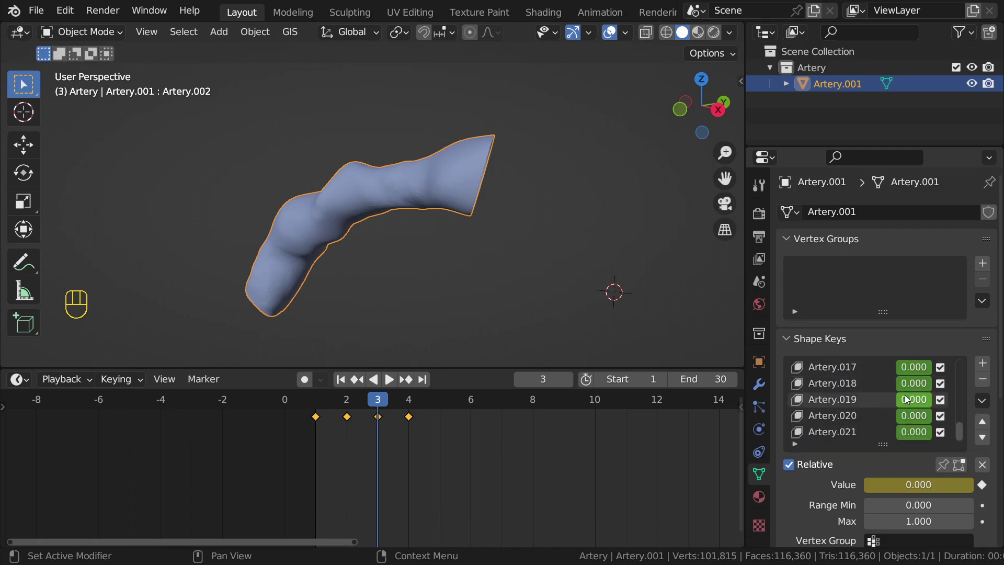
pyautogui.scroll(7, 905, 402)
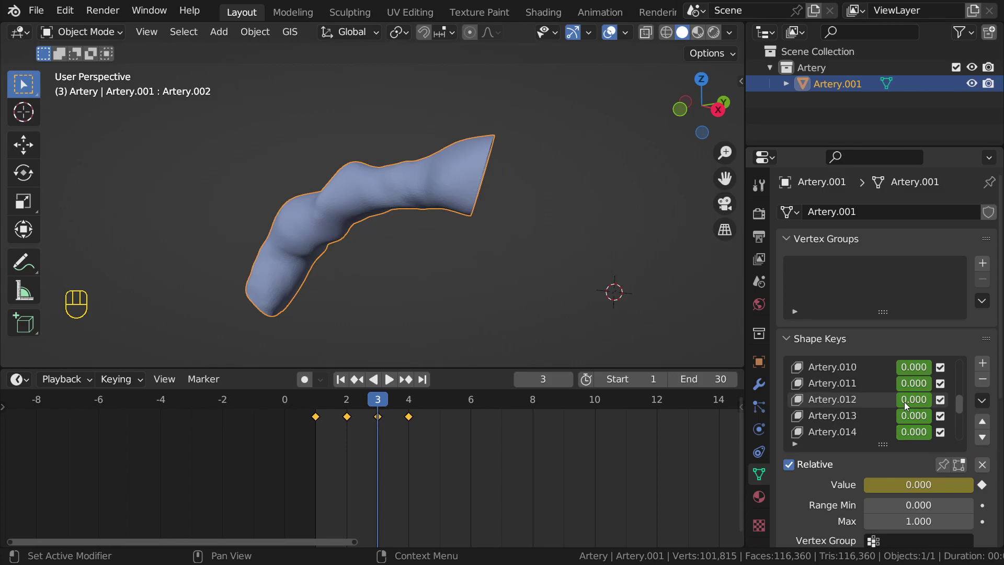
pyautogui.scroll(-4, 905, 401)
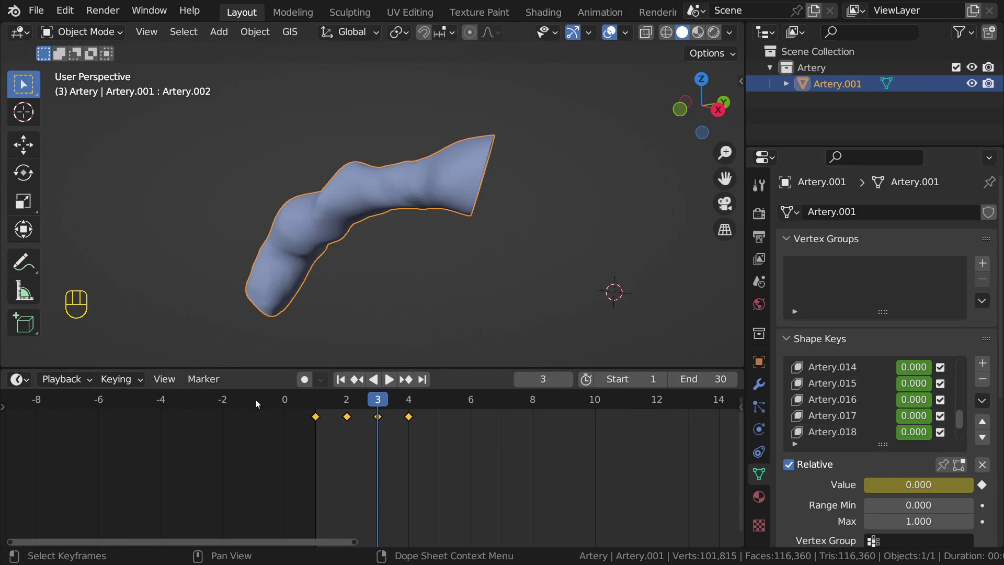
pyautogui.scroll(1, 555, 439)
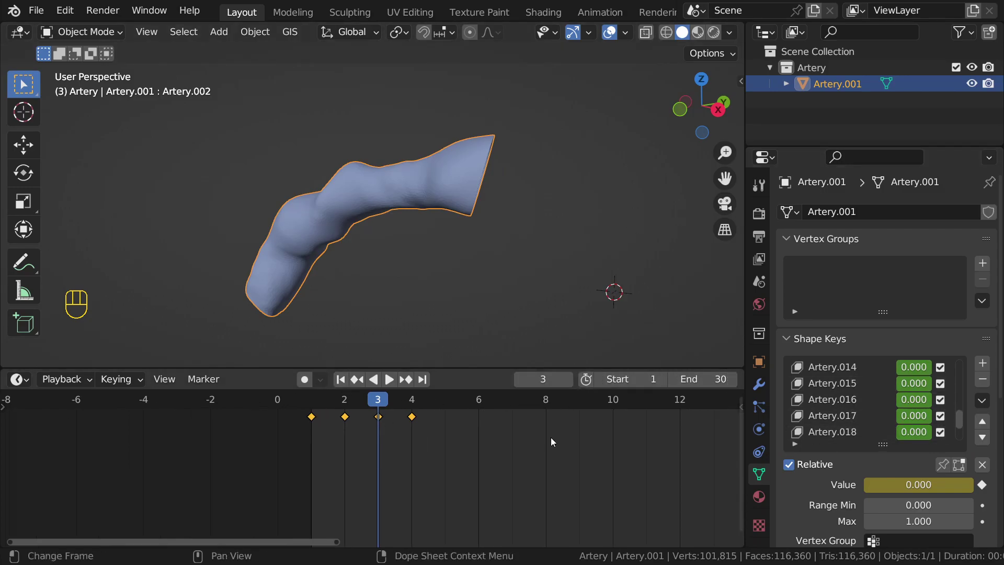
pyautogui.scroll(13, 857, 394)
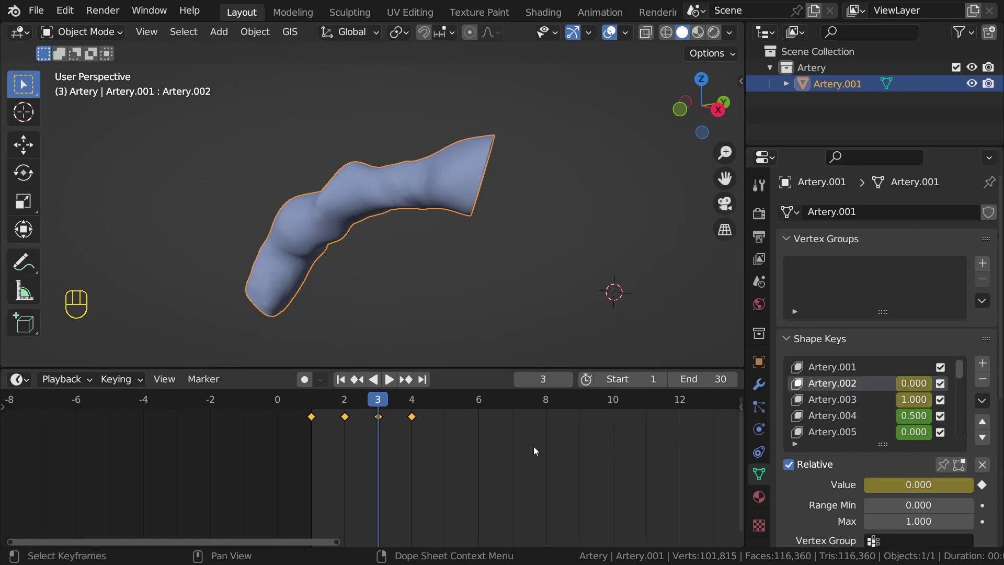
pyautogui.moveTo(460, 440); pyautogui.dragTo(247, 404)
# Step: Delete the selected shape-key keyframes and scrub the timeline to confirm they are gone
pyautogui.press('x')
pyautogui.click(455, 437)
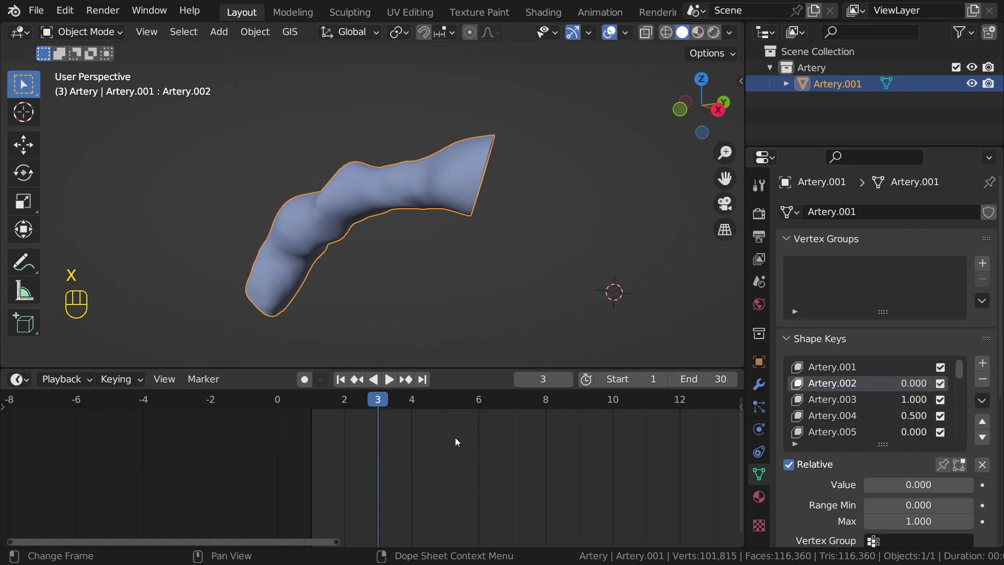
pyautogui.hotkey('shift', 'Left')
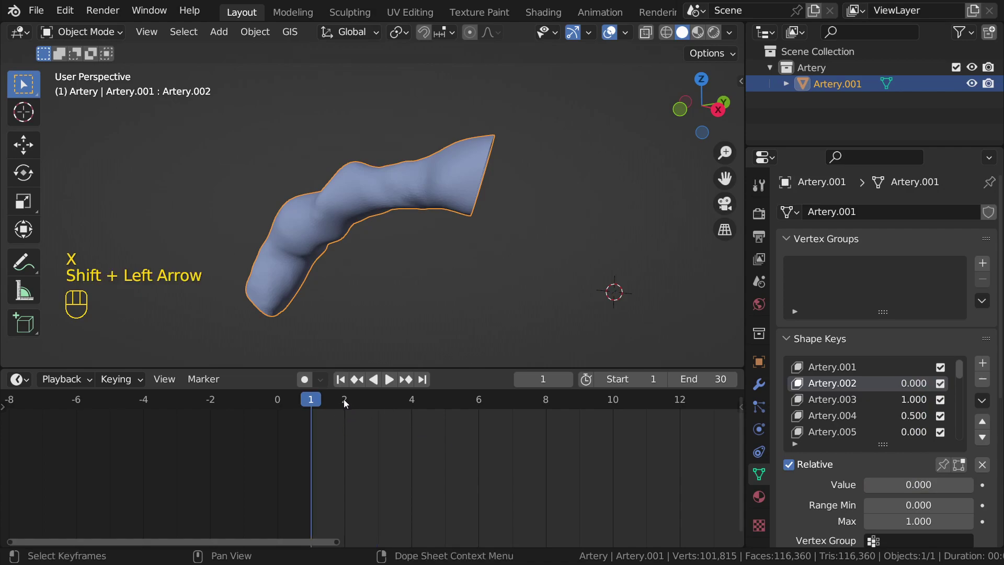
pyautogui.moveTo(405, 401); pyautogui.dragTo(485, 421)
pyautogui.hotkey('shift', 'Left')
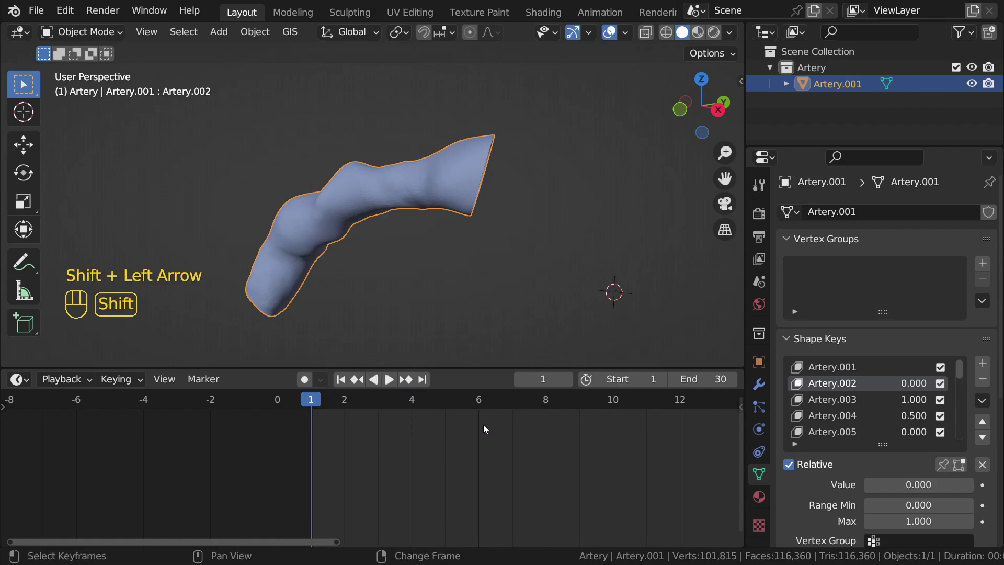
pyautogui.click(495, 400)
pyautogui.hotkey('shift', 'Left')
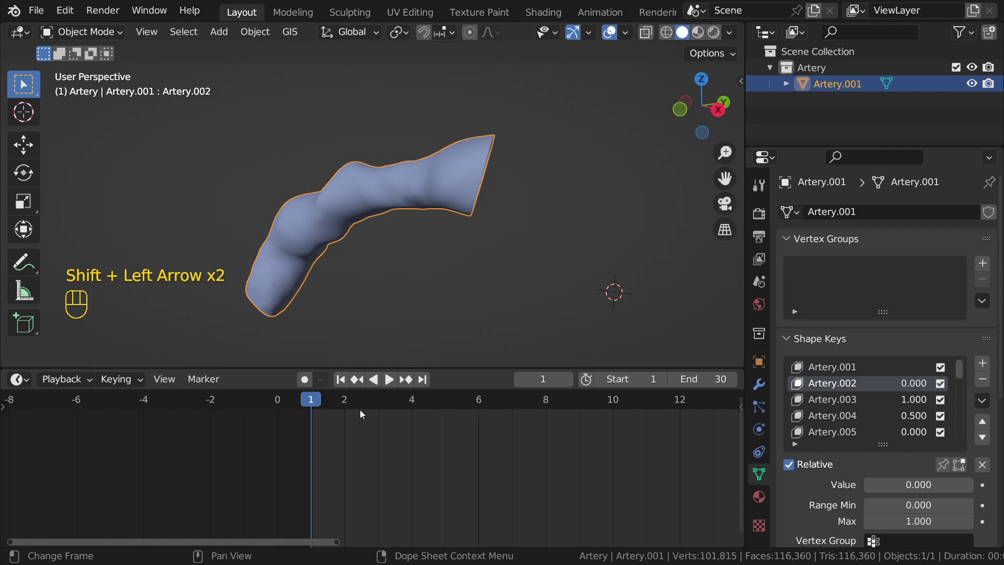
# Step: Return to frame 1, make Artery.001 active, and show the Blend The Cube sidebar
pyautogui.hotkey('shift', 'Right')
pyautogui.scroll(-4, 391, 447)
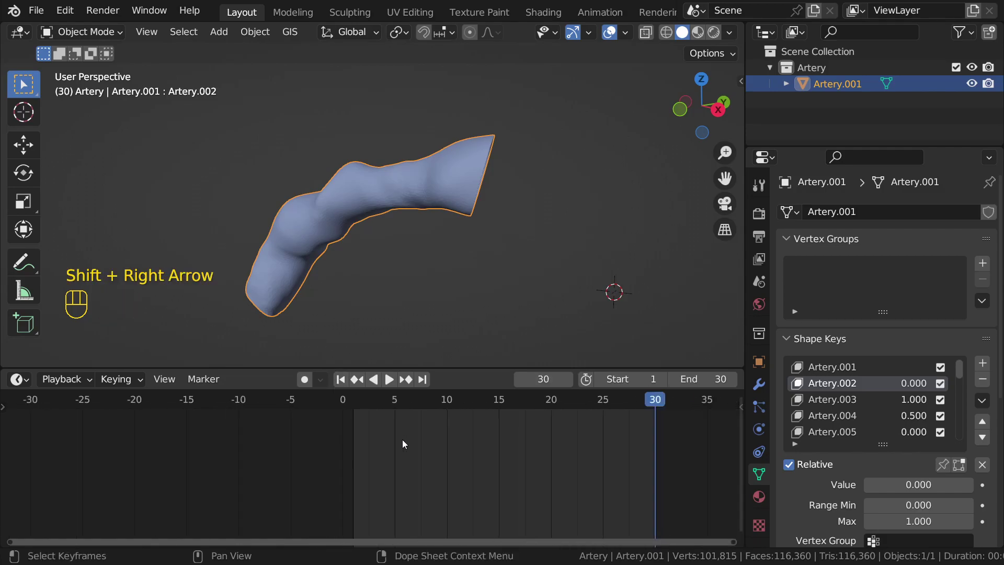
pyautogui.scroll(-2, 403, 445)
pyautogui.hotkey('shift', 'Left')
pyautogui.scroll(2, 525, 416)
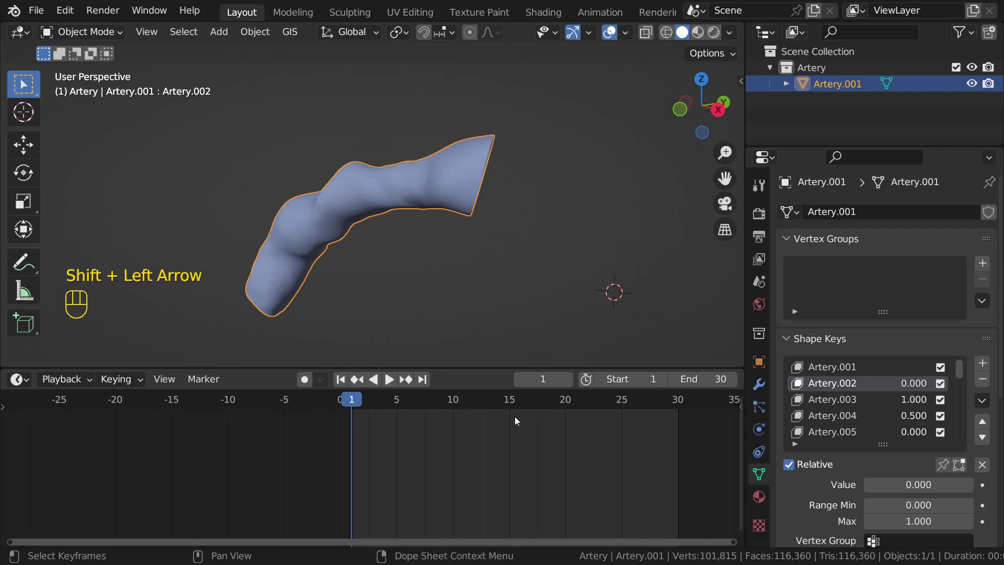
pyautogui.scroll(6, 514, 416)
pyautogui.moveTo(508, 417); pyautogui.dragTo(374, 419, button='middle')
pyautogui.scroll(2, 374, 418)
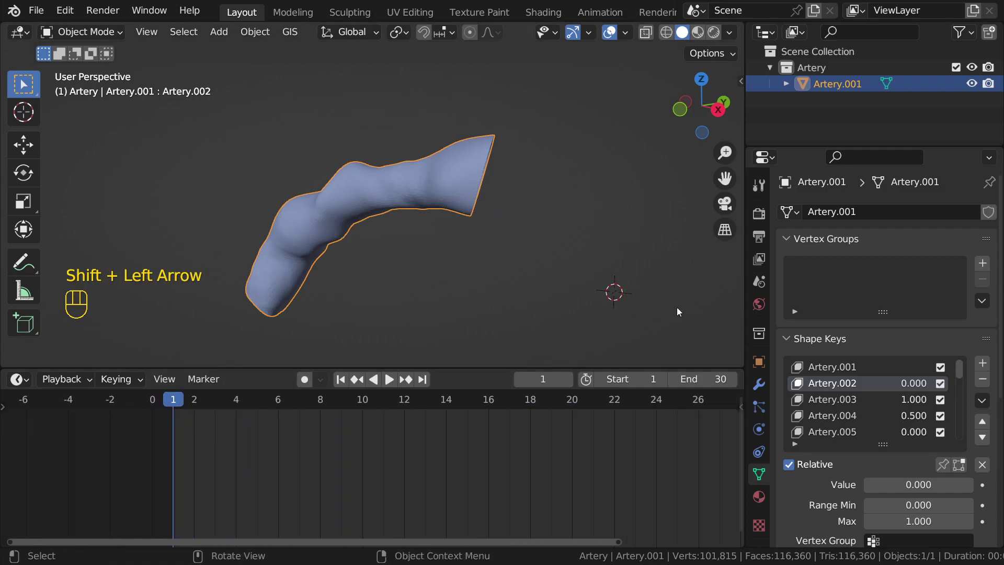
pyautogui.click(831, 367)
pyautogui.press('n')
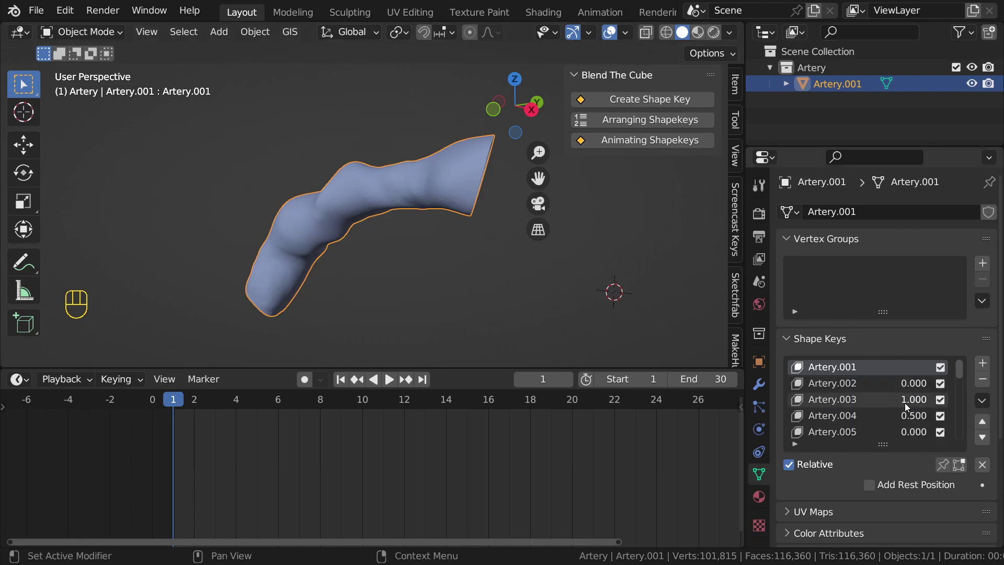
# Step: Zero Artery.003 and Artery.004, run Animating Shapekeys to key frames 1–21, then return to frame 1
pyautogui.moveTo(905, 400); pyautogui.dragTo(868, 415)
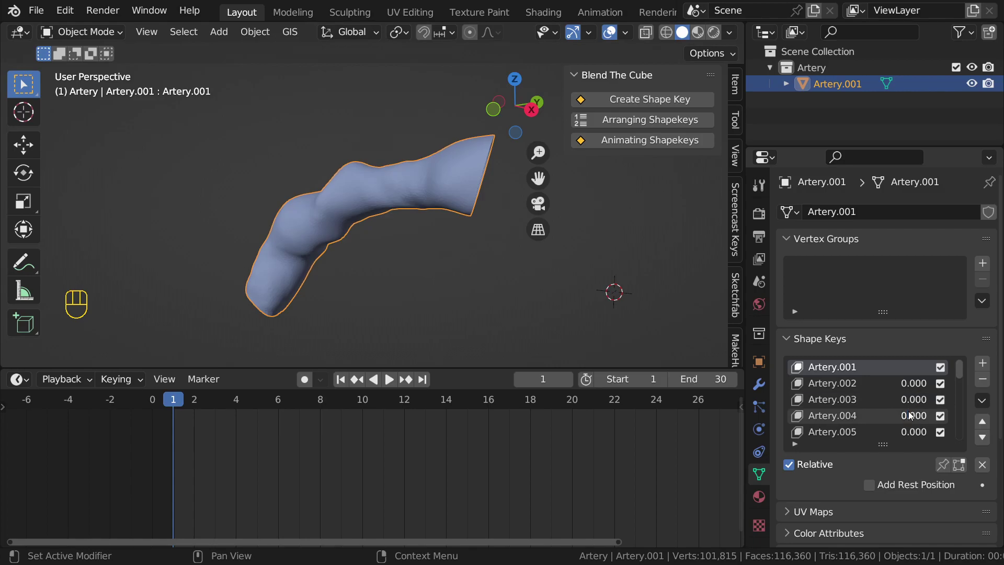
pyautogui.scroll(-16, 910, 416)
pyautogui.scroll(16, 910, 416)
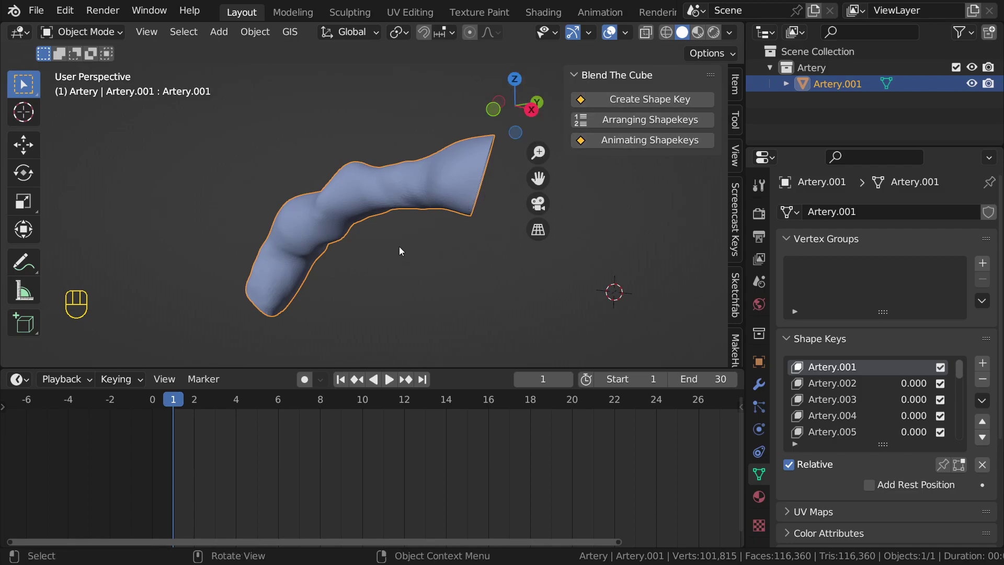
pyautogui.scroll(2, 328, 427)
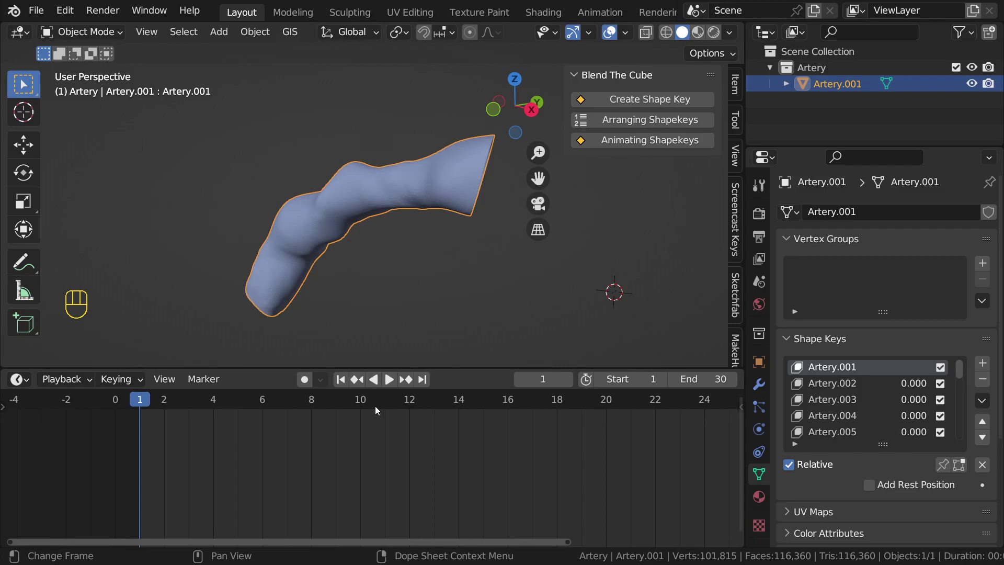
pyautogui.scroll(-1, 375, 406)
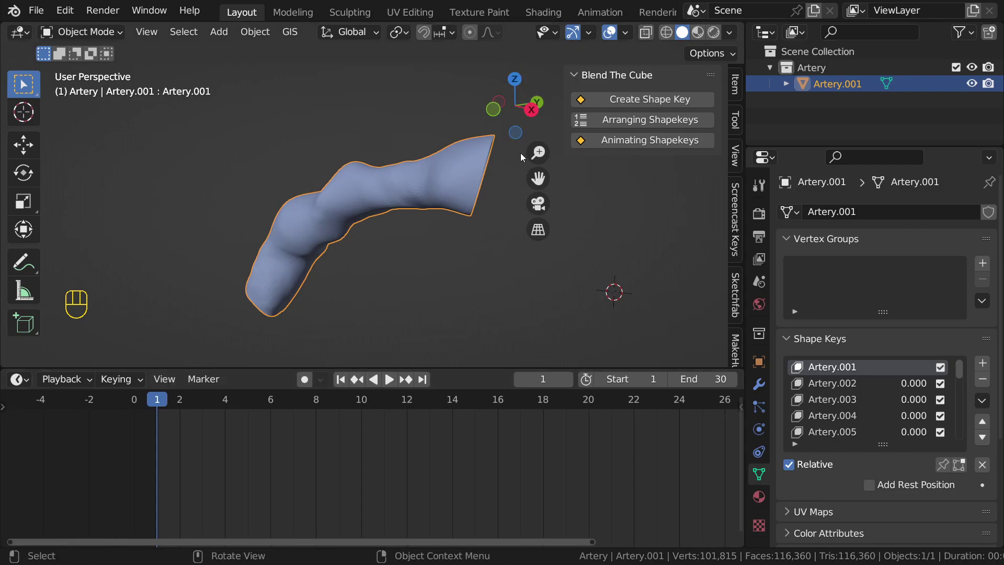
pyautogui.click(630, 140)
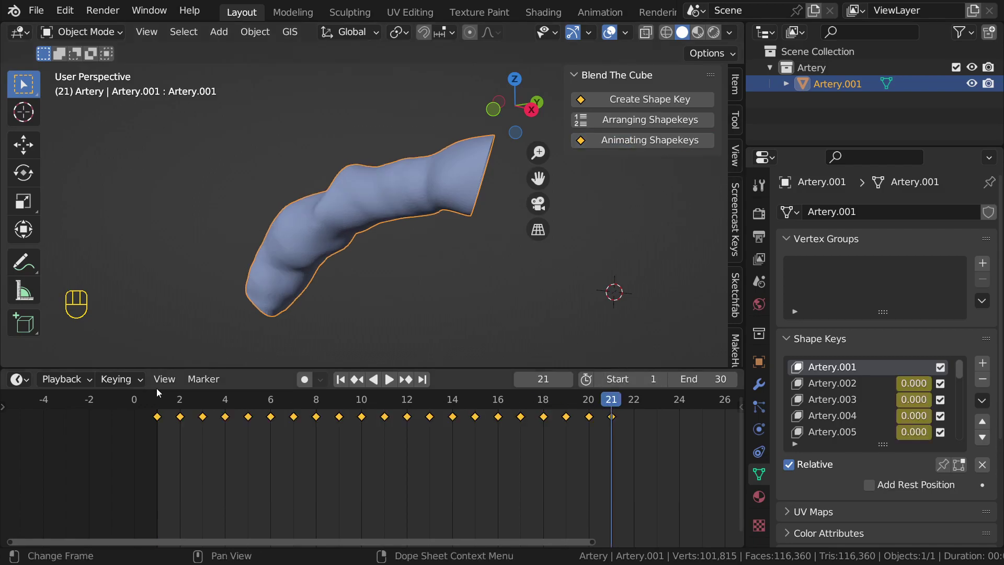
pyautogui.click(159, 409)
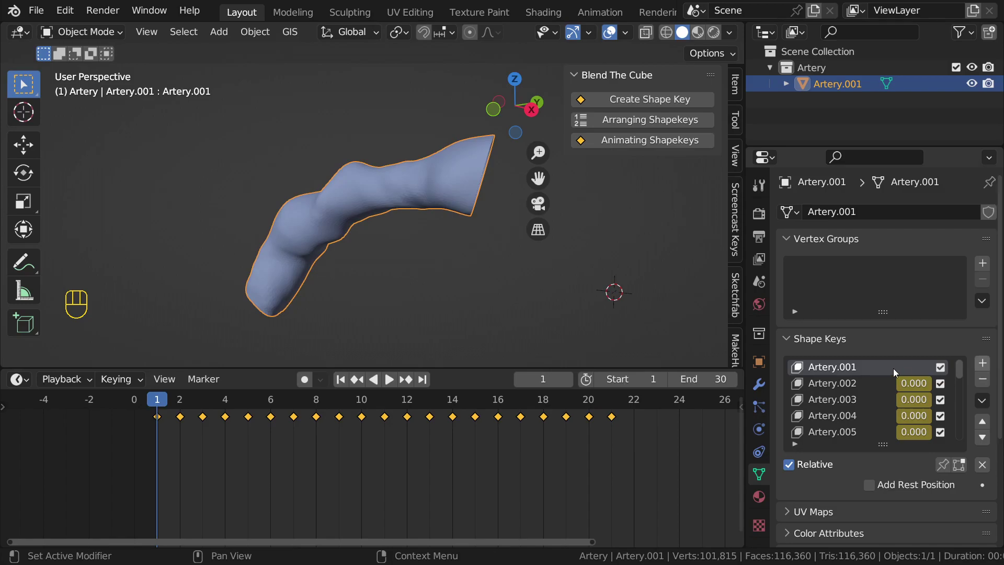
# Step: Step through frames 2, 3 and 4 to check each shape key, then rewind to frame 1
pyautogui.press('Right')
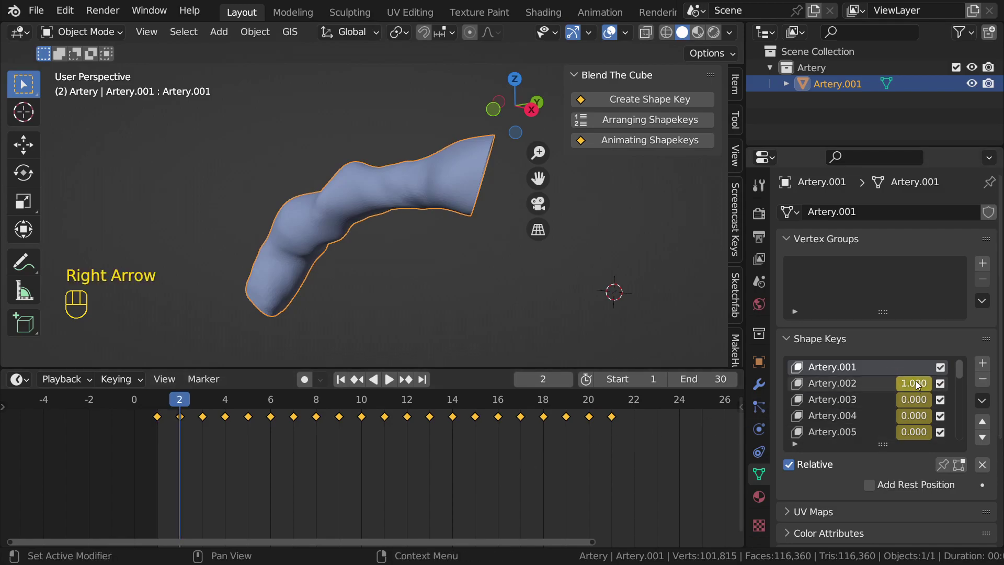
pyautogui.press('Right')
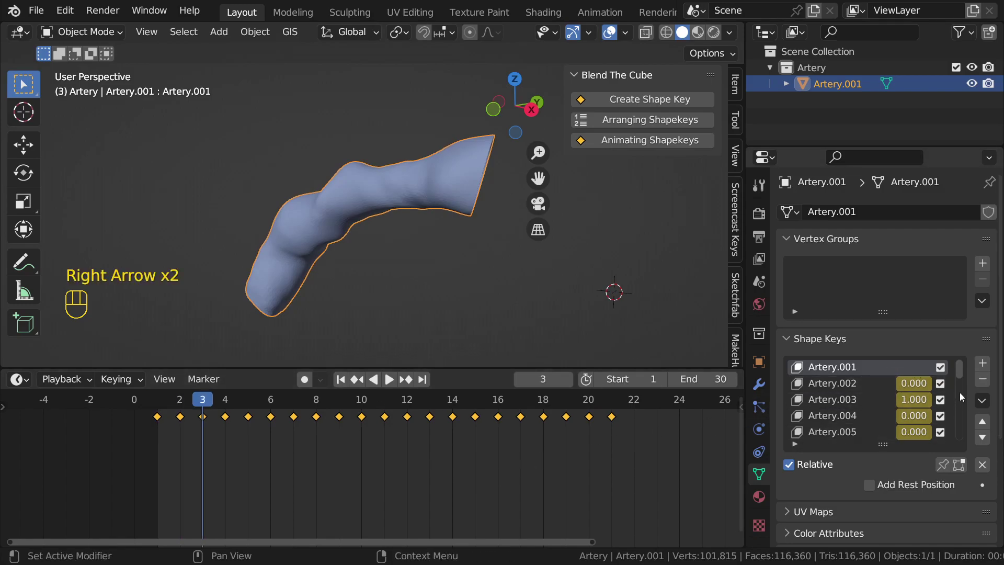
pyautogui.press('Right')
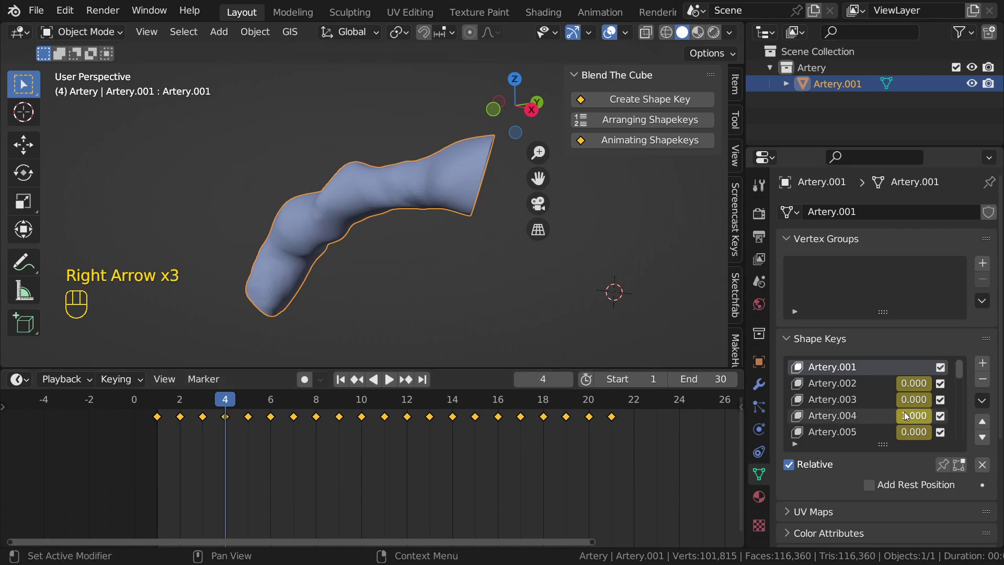
pyautogui.hotkey('shift', 'Left')
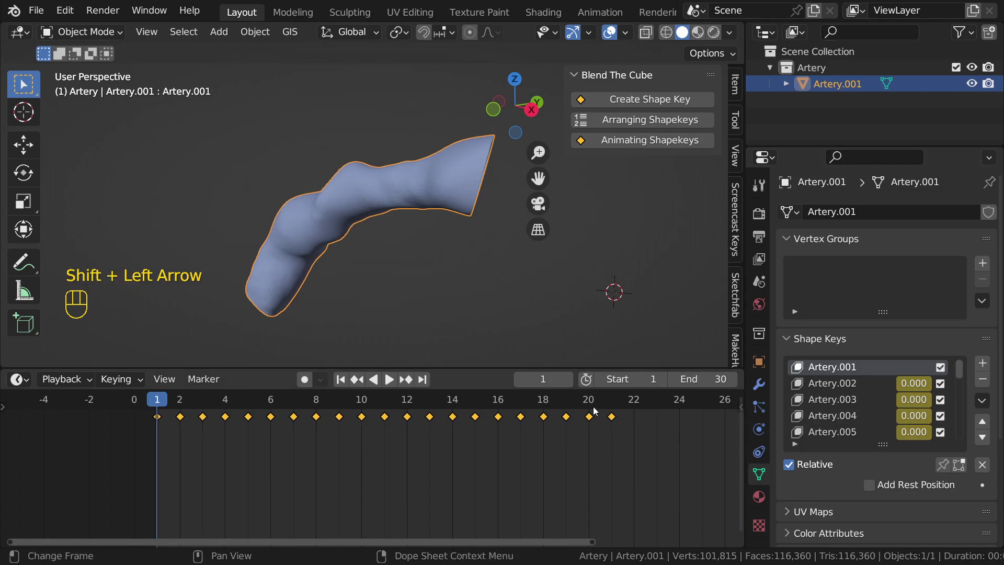
# Step: Play the morph animation while orbiting the artery, stopping and restarting it around frame 21
pyautogui.click(389, 378)
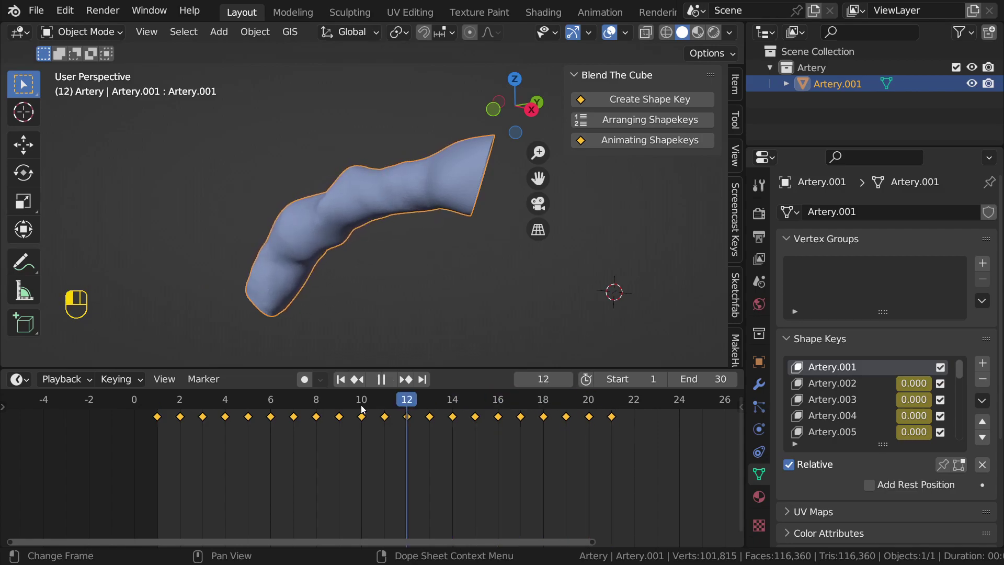
pyautogui.press('Escape')
pyautogui.moveTo(308, 190); pyautogui.dragTo(415, 179, button='middle')
pyautogui.press('space')
pyautogui.press('space')
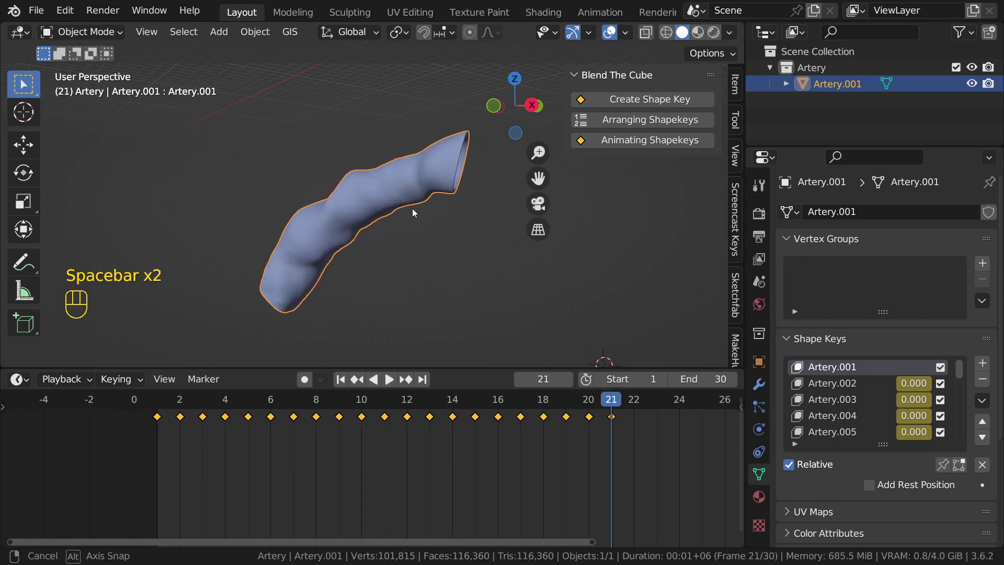
pyautogui.press('space')
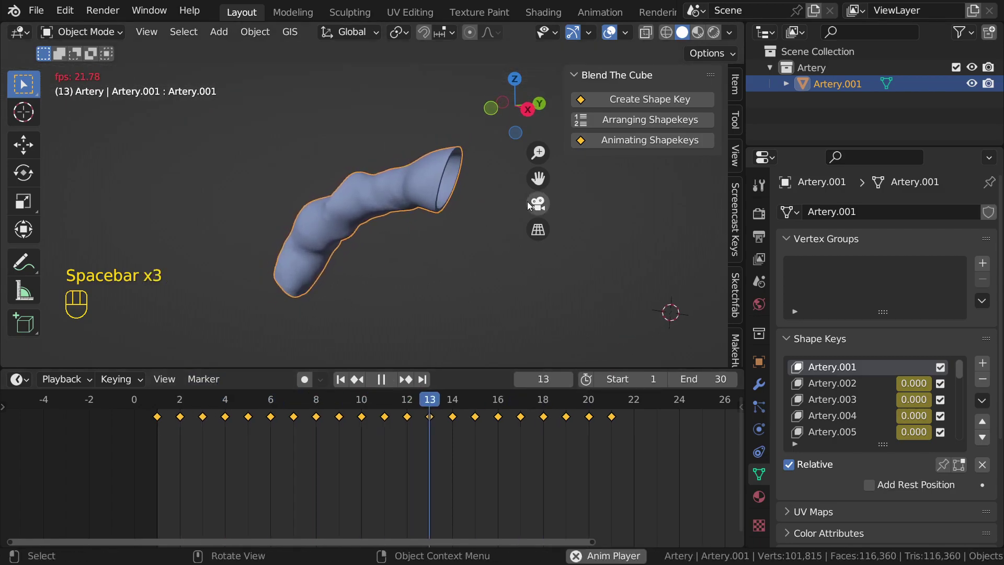
pyautogui.press('space')
pyautogui.scroll(-3, 584, 415)
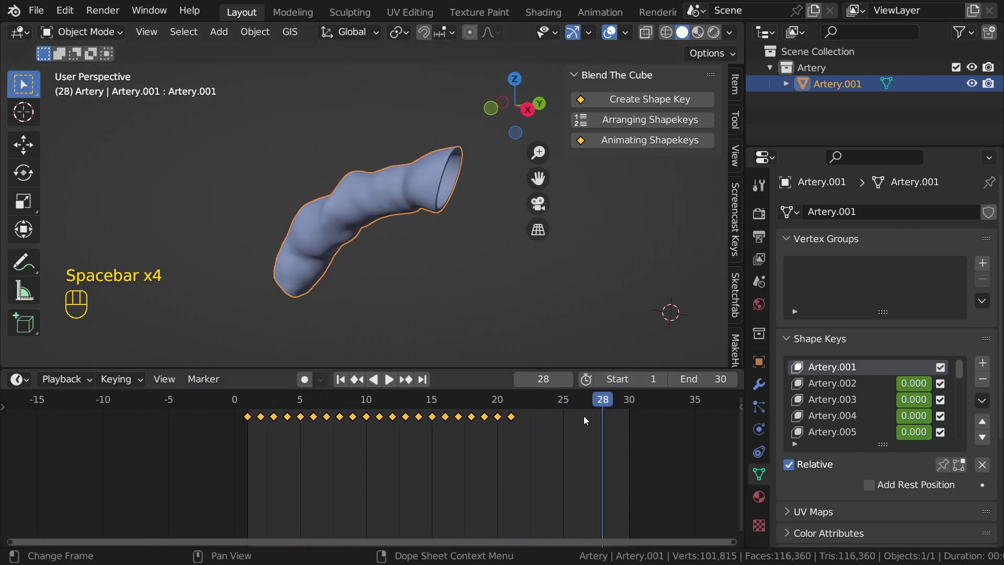
pyautogui.scroll(3, 581, 418)
# Step: Set the scene frame rate to 30 fps in Output Properties
pyautogui.click(577, 401)
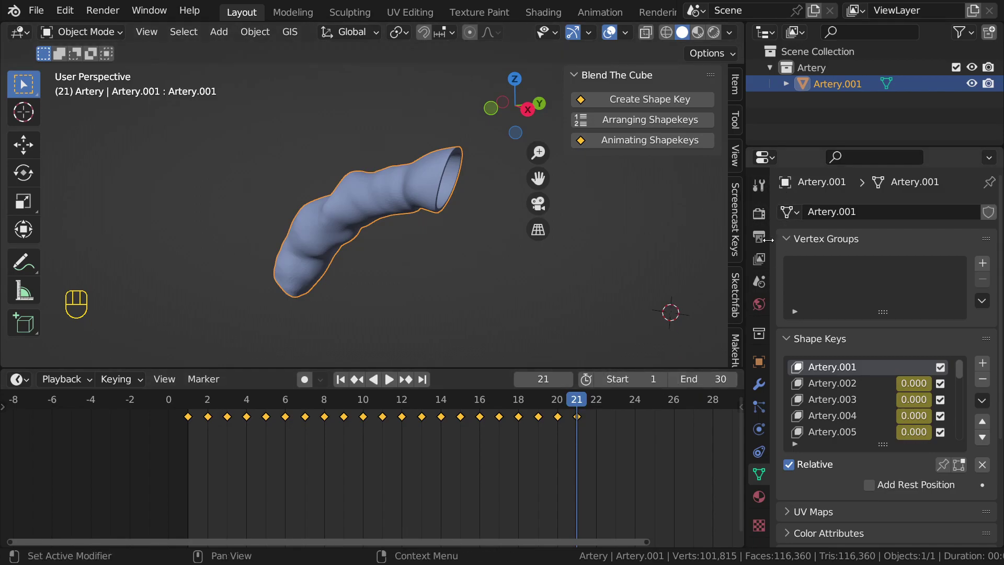
pyautogui.click(758, 214)
pyautogui.click(758, 187)
pyautogui.click(759, 214)
pyautogui.click(761, 235)
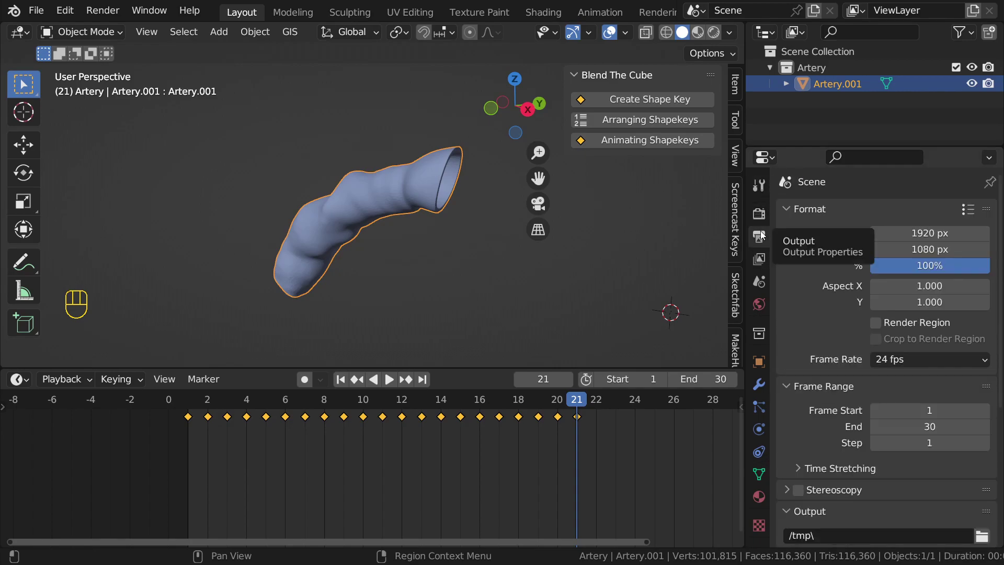
pyautogui.click(911, 357)
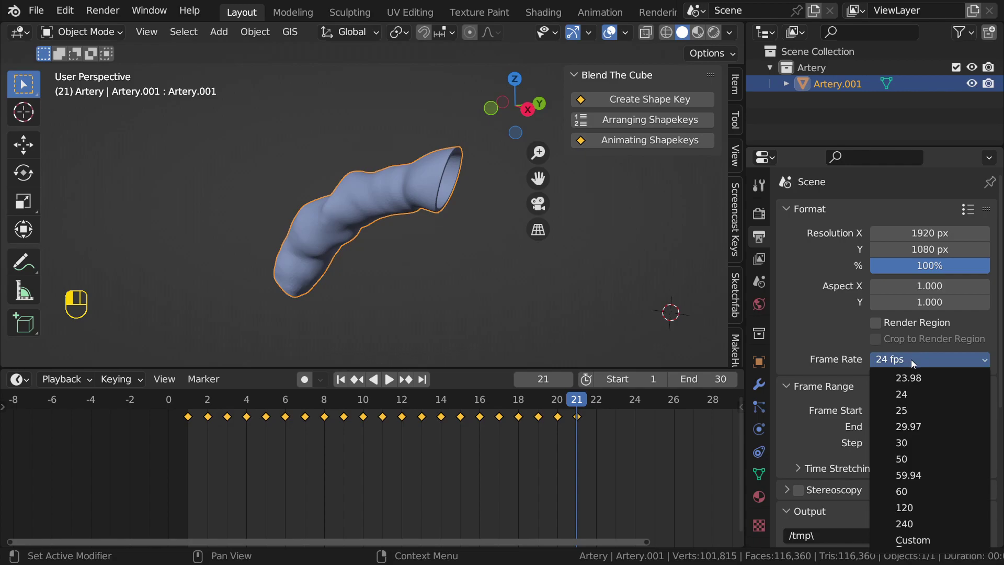
pyautogui.click(908, 448)
# Step: Play the animation at 30 fps and scrub back to the start
pyautogui.scroll(-3, 613, 461)
pyautogui.scroll(1, 604, 447)
pyautogui.press('space')
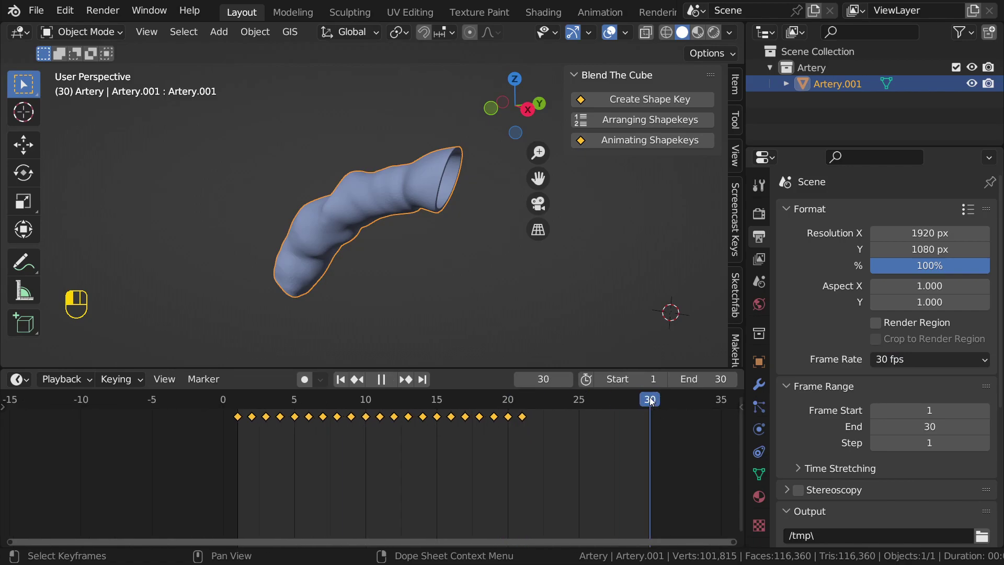
pyautogui.moveTo(651, 402); pyautogui.dragTo(238, 407)
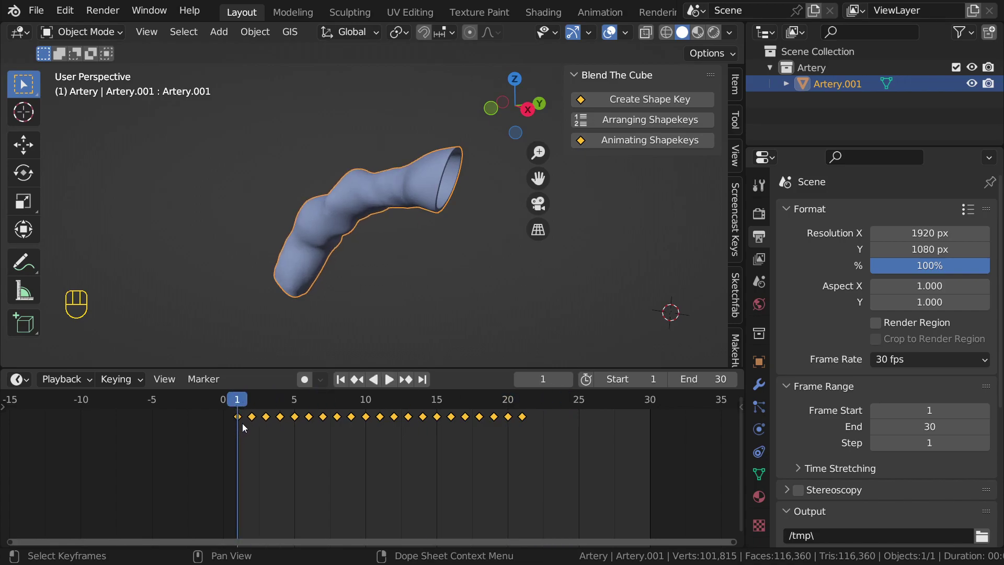
# Step: Try stretching the selected keyframes with a scale, cancelling the second attempt
pyautogui.scroll(-3, 487, 481)
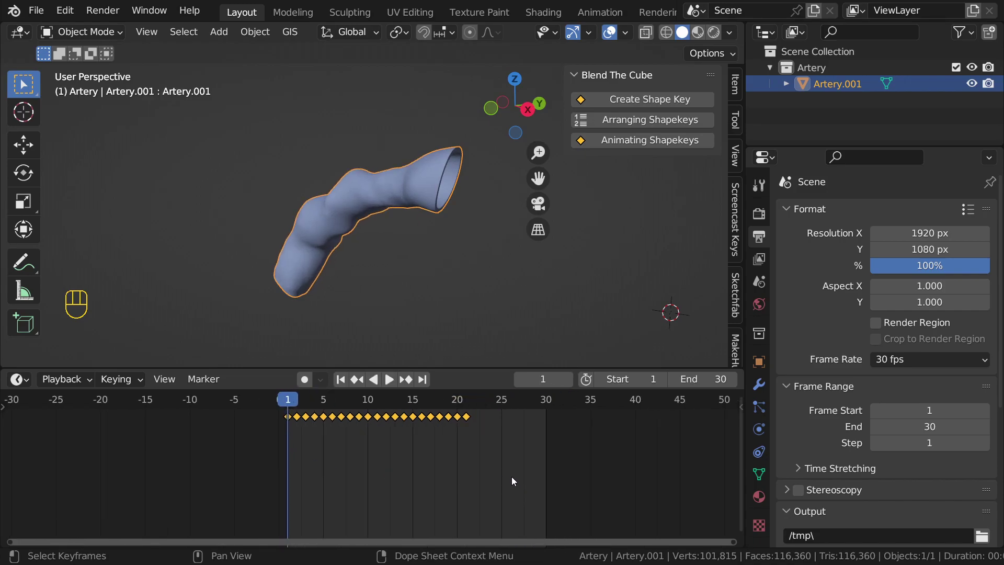
pyautogui.moveTo(363, 457); pyautogui.dragTo(328, 456, button='middle')
pyautogui.press('s')
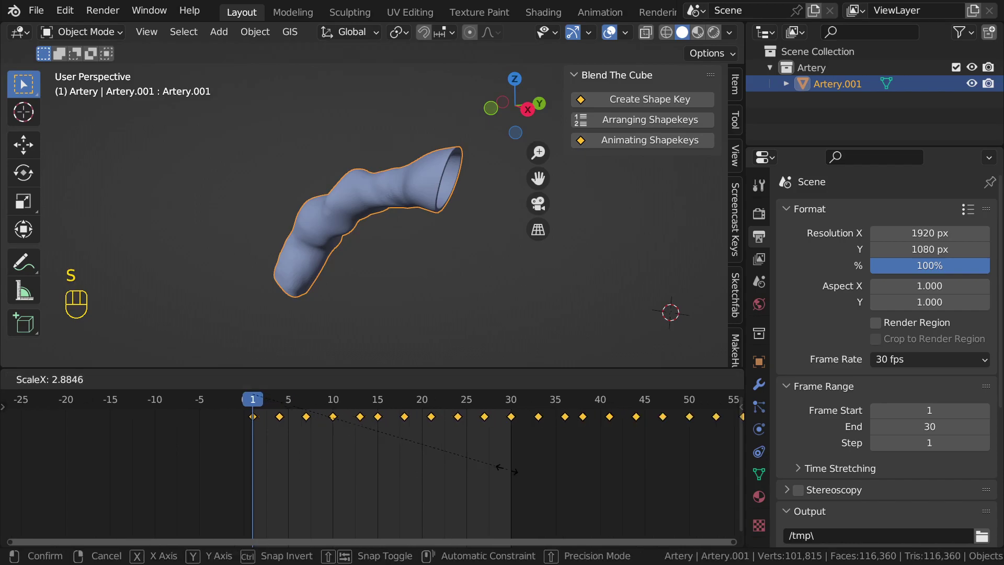
pyautogui.click(382, 447)
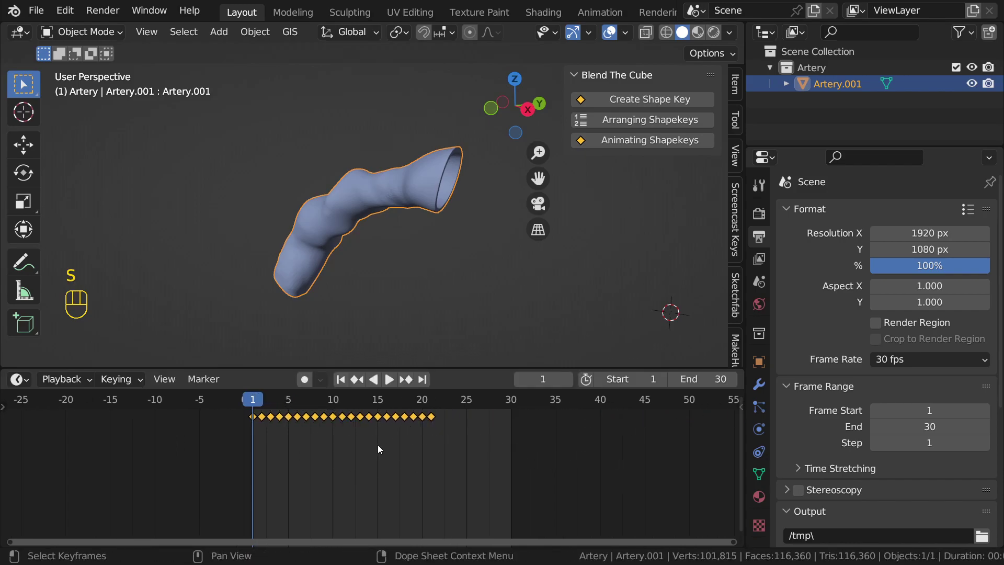
pyautogui.press('s')
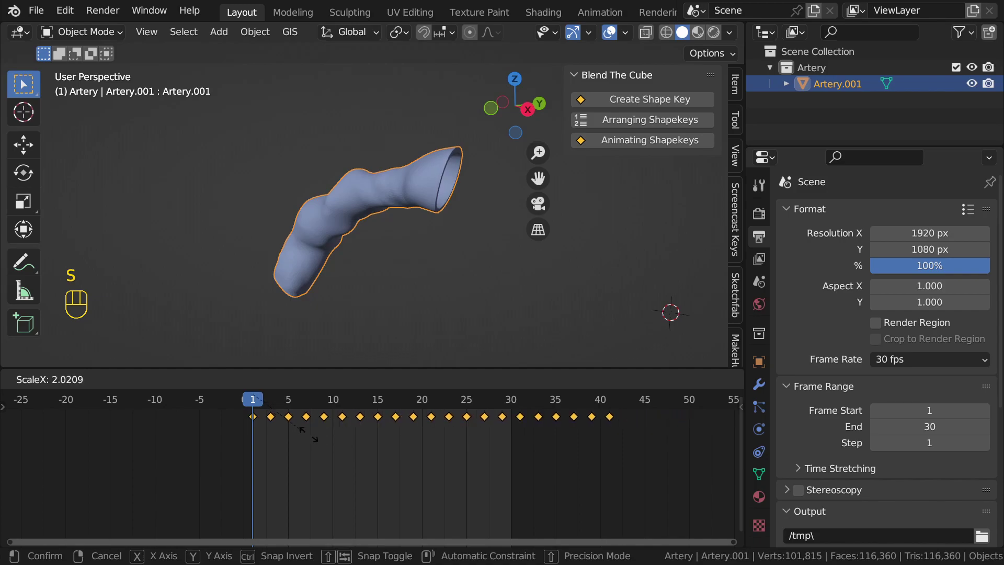
pyautogui.press('Escape')
# Step: Set the scene End frame to 60
pyautogui.click(722, 379)
pyautogui.write('60')
pyautogui.press('Return')
pyautogui.scroll(-4, 627, 432)
pyautogui.scroll(1, 470, 435)
pyautogui.press('s')
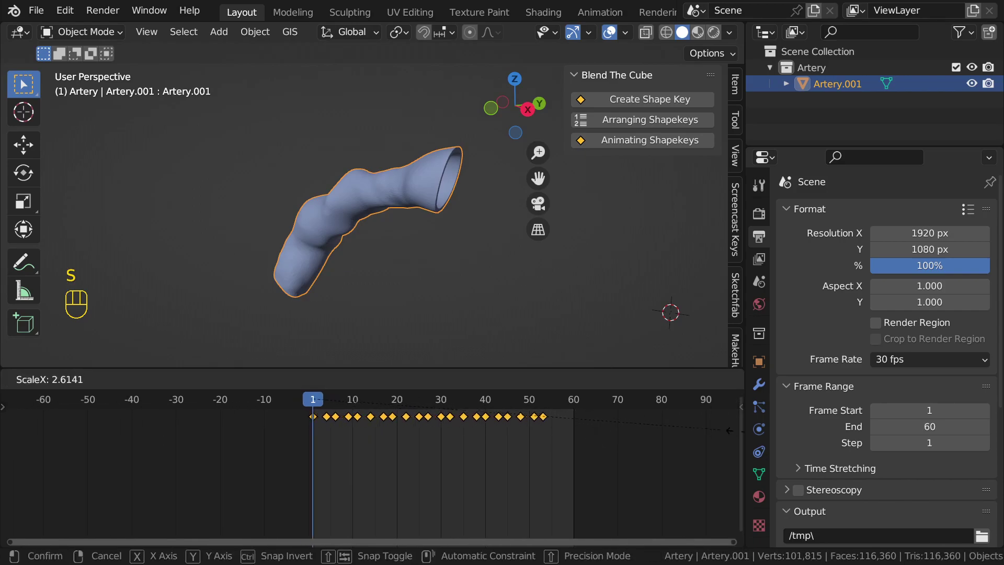
pyautogui.press('Escape')
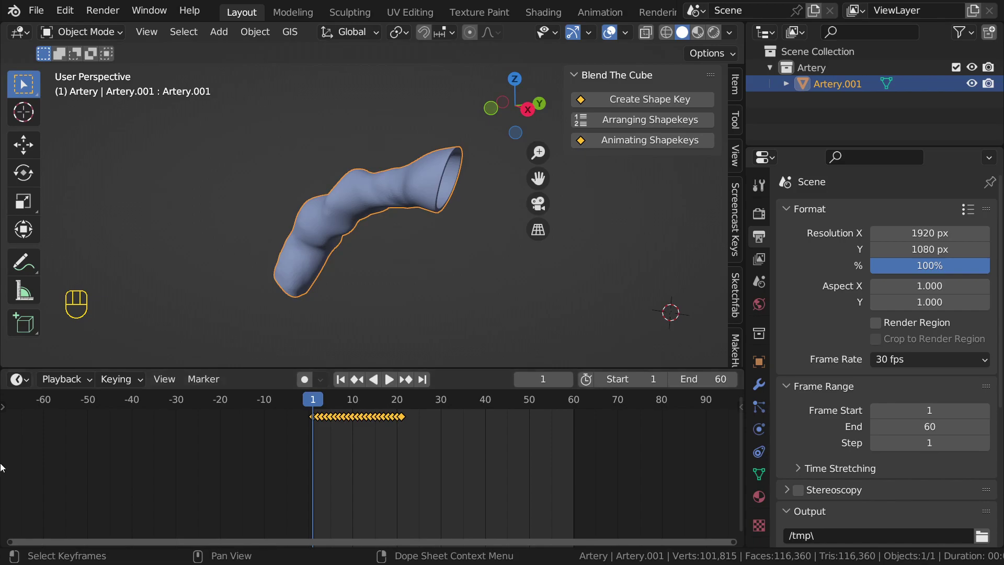
# Step: Scale the keyframes from frame 1 so they spread out to frame 60
pyautogui.scroll(1, 350, 425)
pyautogui.moveTo(303, 402); pyautogui.dragTo(349, 419)
pyautogui.press('s')
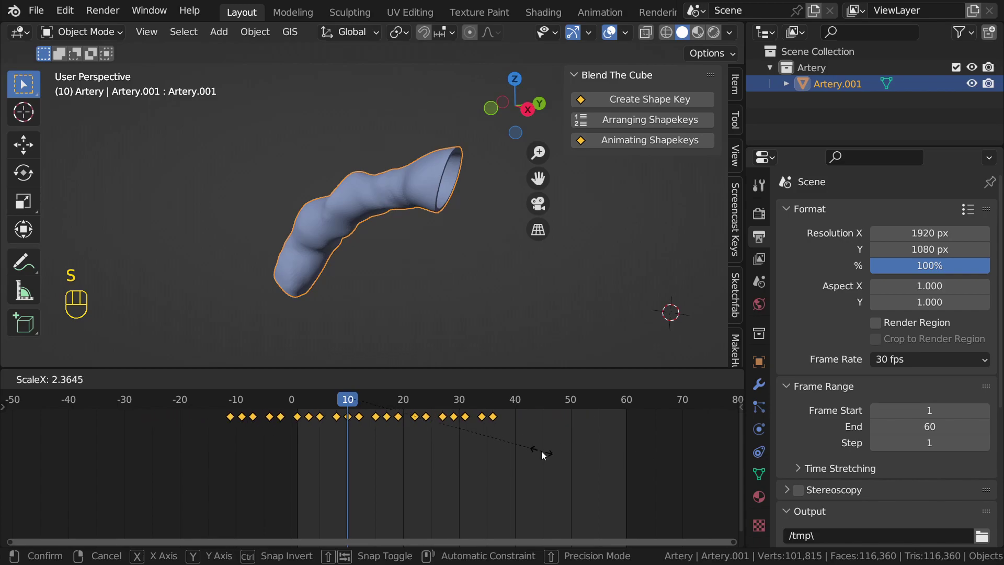
pyautogui.click(322, 411)
pyautogui.moveTo(361, 412); pyautogui.dragTo(404, 418)
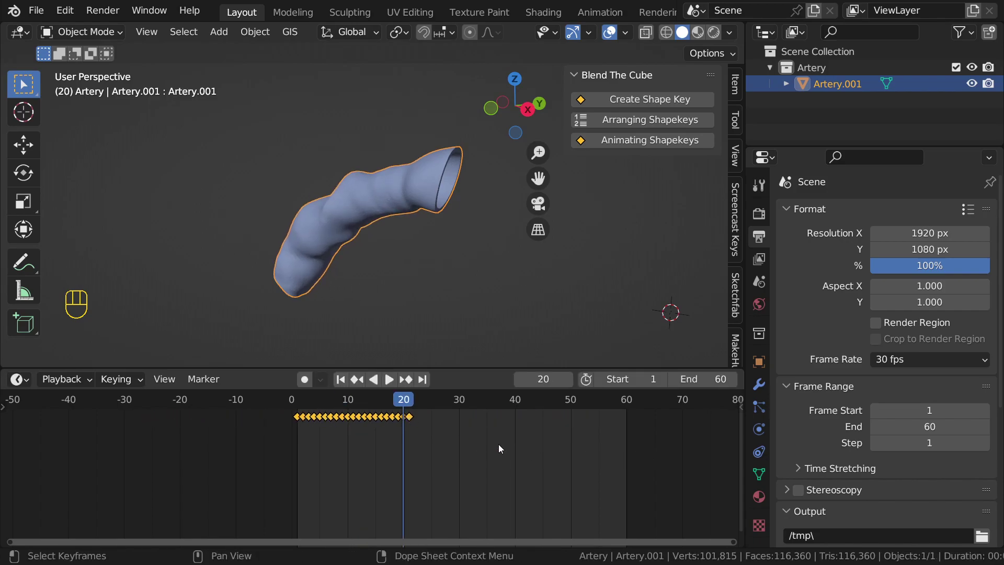
pyautogui.press('s')
pyautogui.rightClick(569, 454)
pyautogui.moveTo(404, 407); pyautogui.dragTo(300, 413)
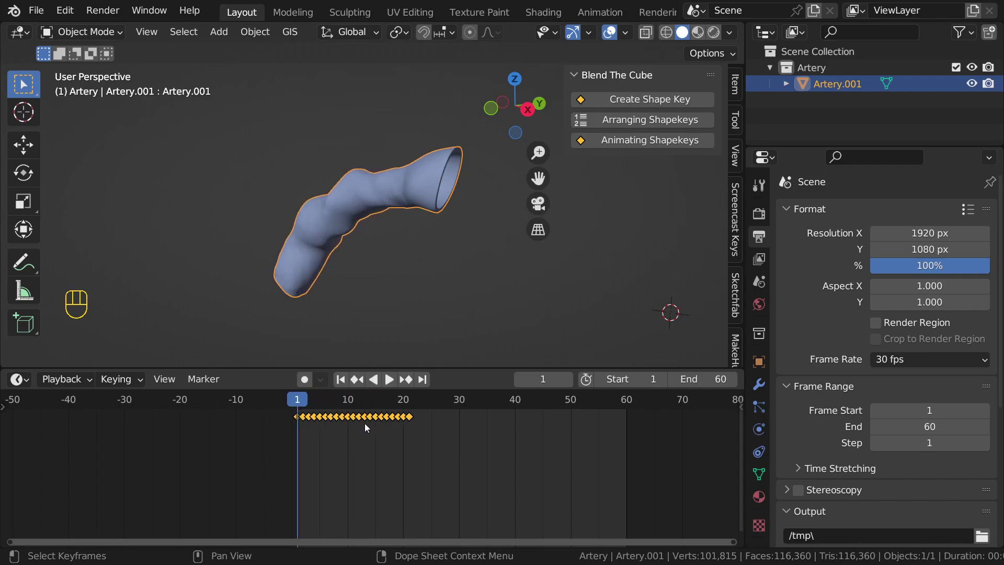
pyautogui.press('s')
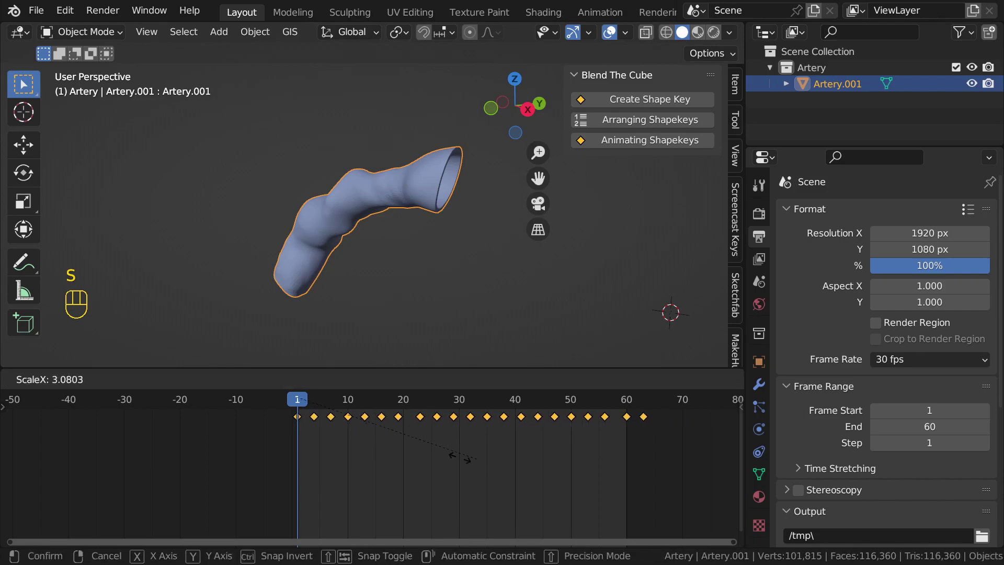
pyautogui.click(457, 458)
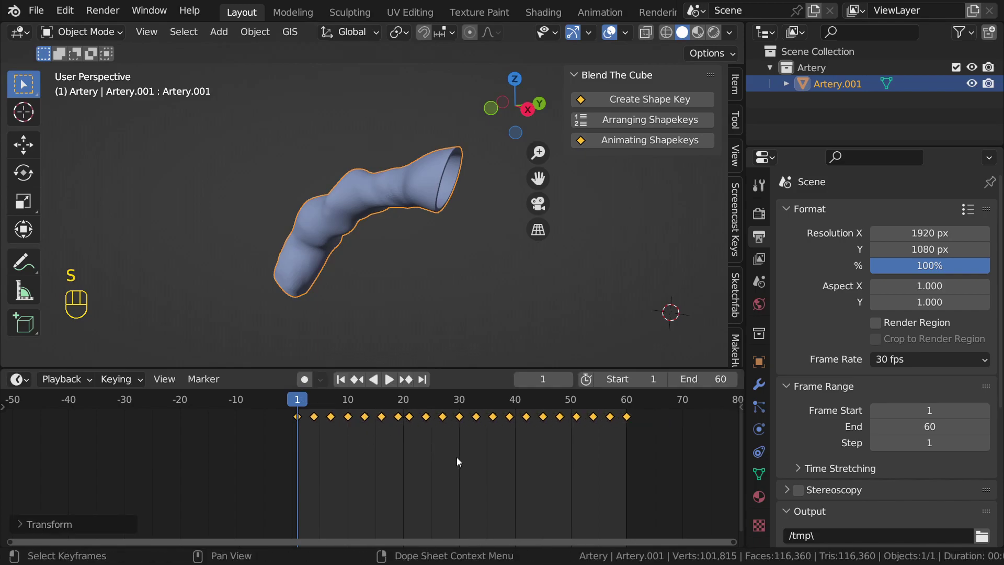
pyautogui.scroll(-2, 449, 348)
# Step: Play the 60-frame morph while orbiting the artery, then scrub back from frame 60
pyautogui.press('space')
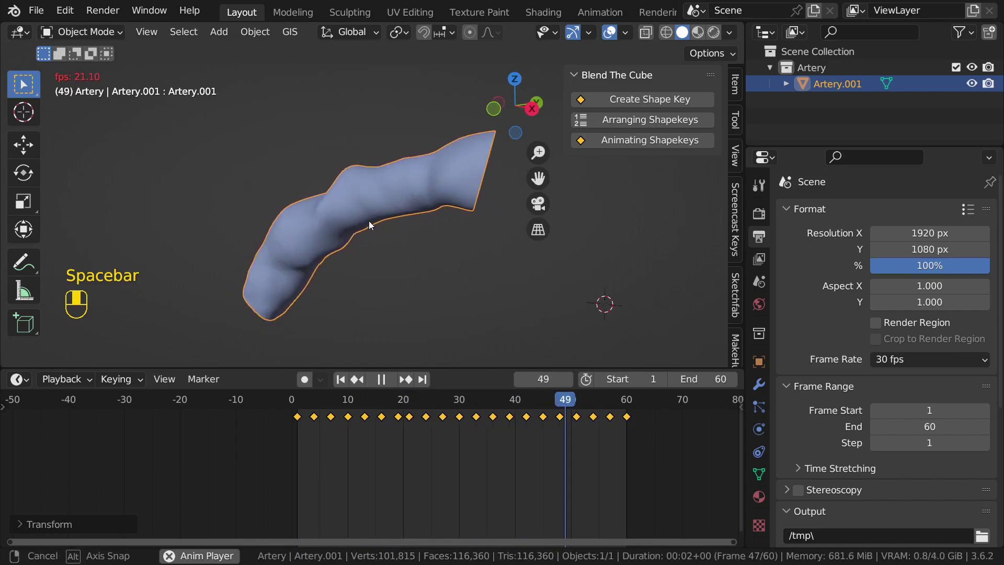
pyautogui.moveTo(393, 222); pyautogui.dragTo(396, 233, button='middle')
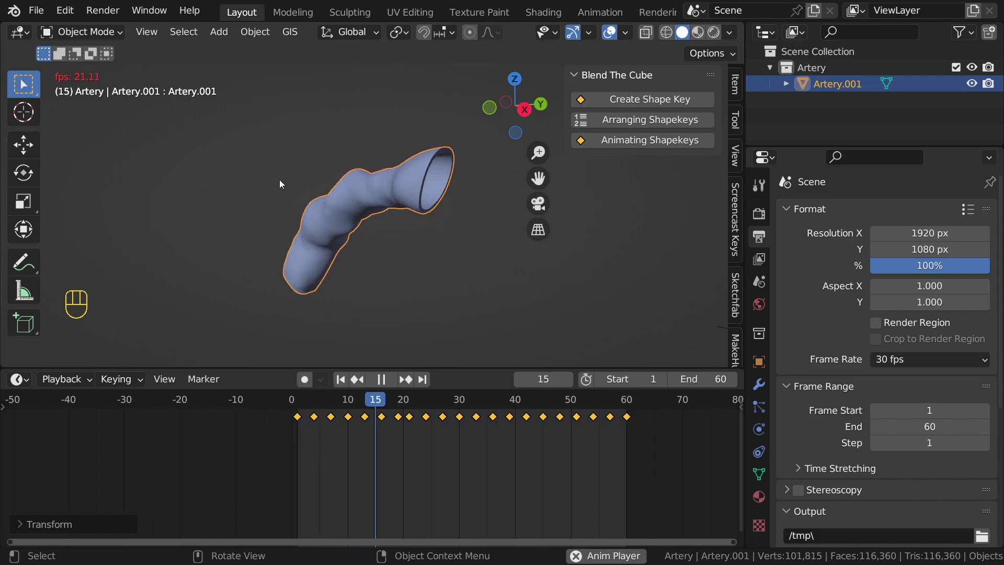
pyautogui.moveTo(366, 215); pyautogui.dragTo(359, 217, button='middle')
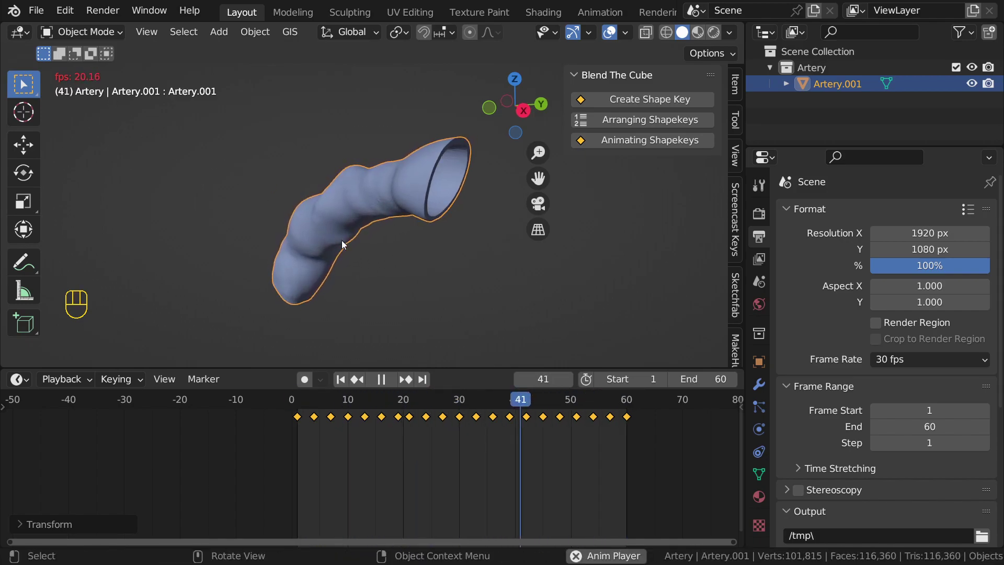
pyautogui.scroll(-3, 386, 262)
pyautogui.scroll(1, 386, 262)
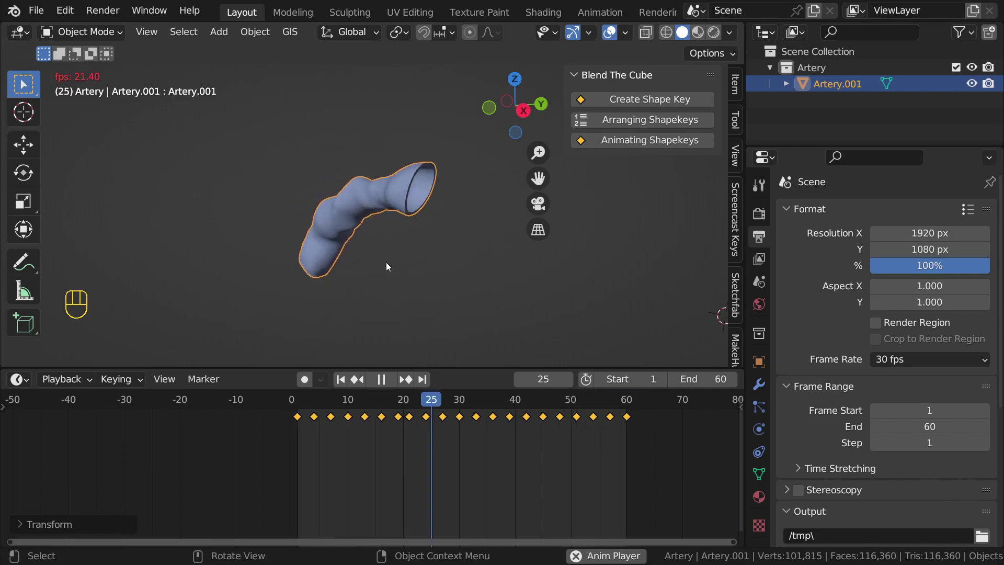
pyautogui.press('space')
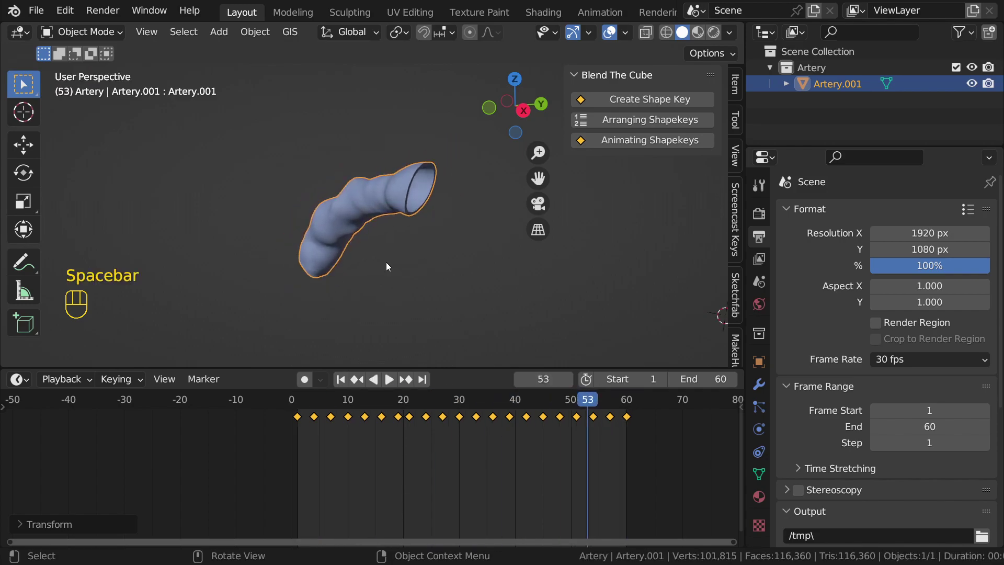
pyautogui.click(628, 406)
pyautogui.moveTo(628, 407); pyautogui.dragTo(296, 398)
# Step: Select the keyframe at frame 4 and move the playhead to frame 12
pyautogui.scroll(3, 310, 434)
pyautogui.moveTo(309, 434); pyautogui.dragTo(280, 426)
pyautogui.scroll(2, 280, 425)
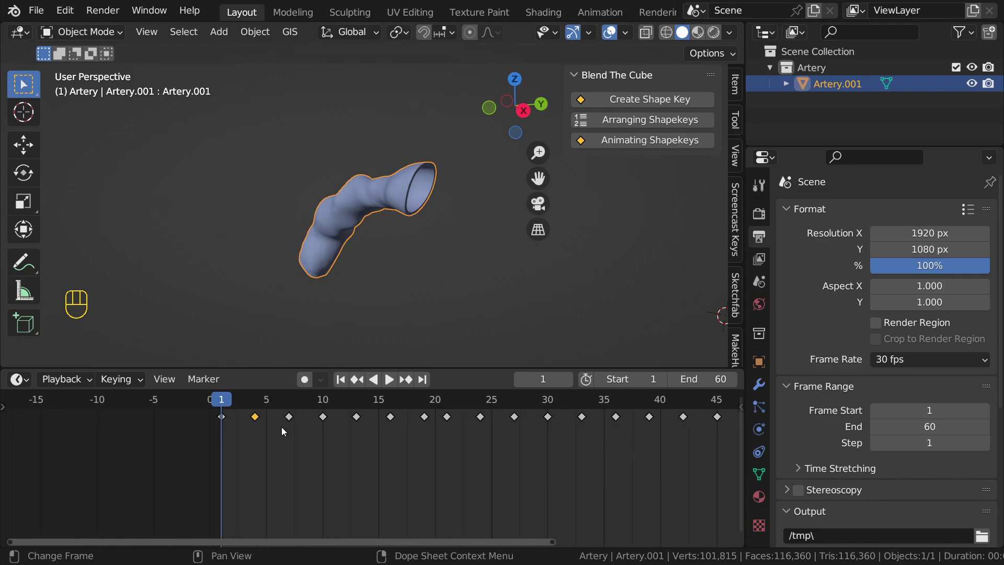
pyautogui.scroll(4, 282, 427)
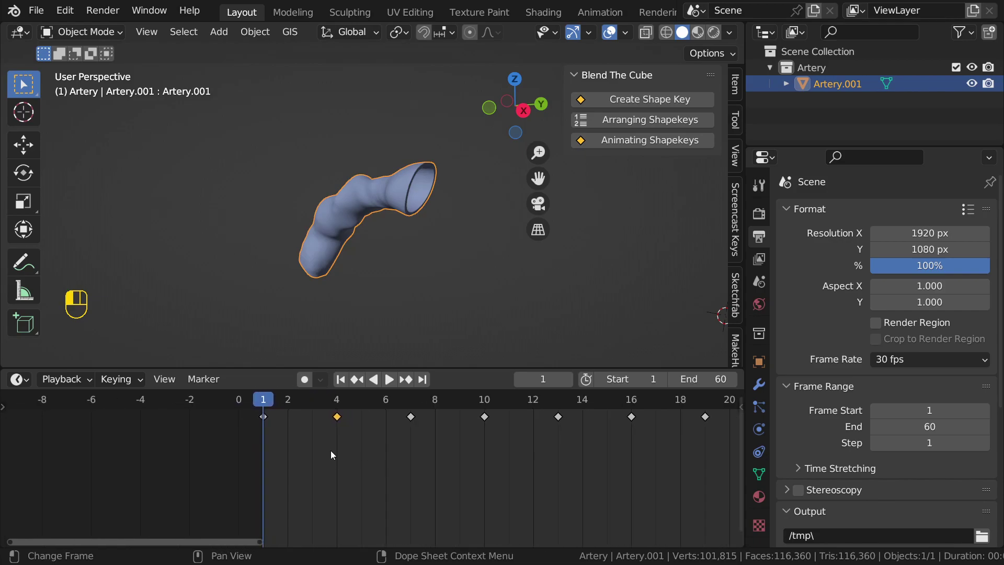
pyautogui.moveTo(275, 409); pyautogui.dragTo(751, 420)
pyautogui.scroll(-1, 327, 447)
pyautogui.scroll(-2, 328, 448)
# Step: Shift the selected keyframes about 7 frames later, then undo the move
pyautogui.scroll(-1, 341, 422)
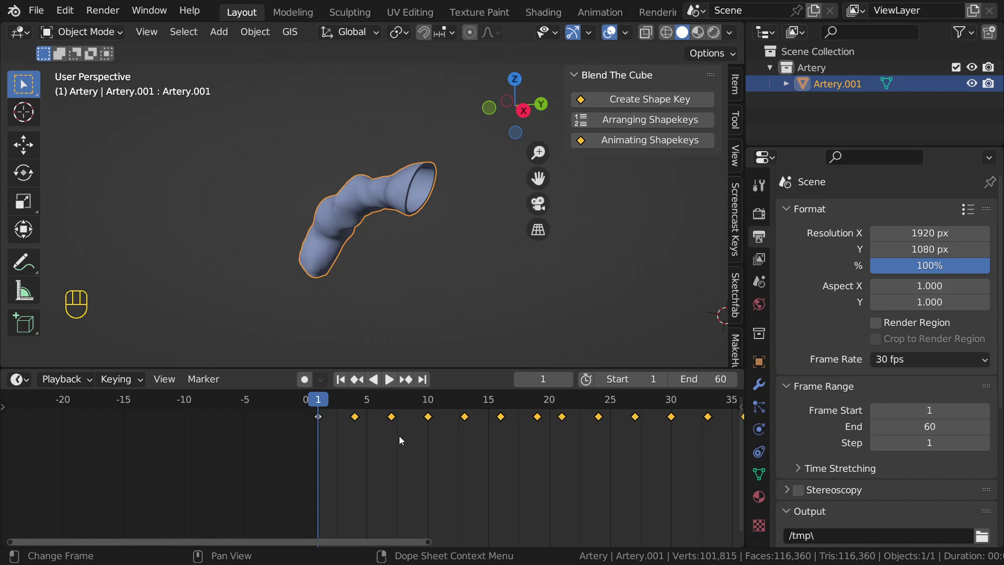
pyautogui.press('g')
pyautogui.click(412, 429)
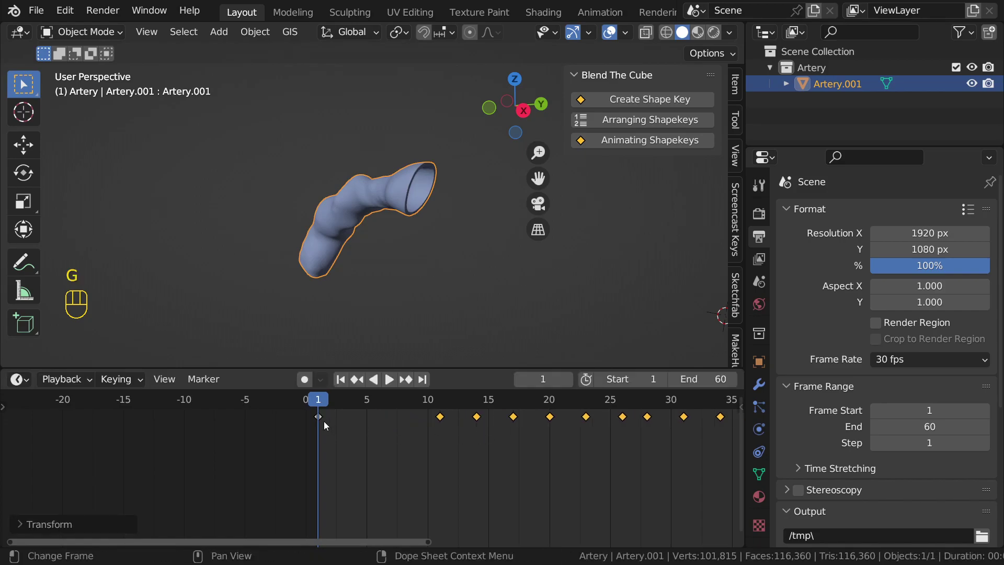
pyautogui.press('ctrl')
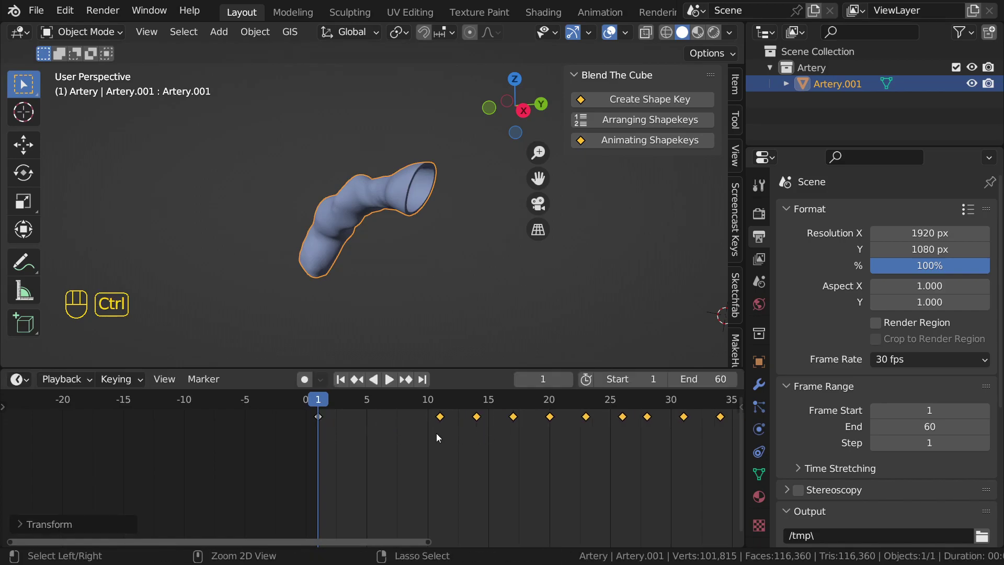
pyautogui.hotkey('ctrl', 'z')
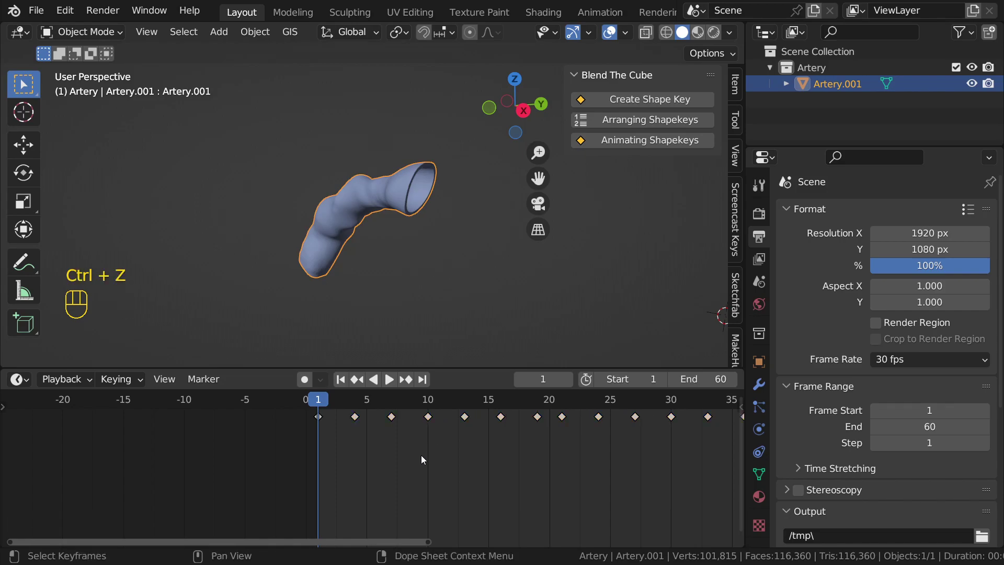
# Step: Play the 60-frame shape-key animation while orbiting around the artery
pyautogui.scroll(-3, 422, 455)
pyautogui.scroll(-3, 444, 454)
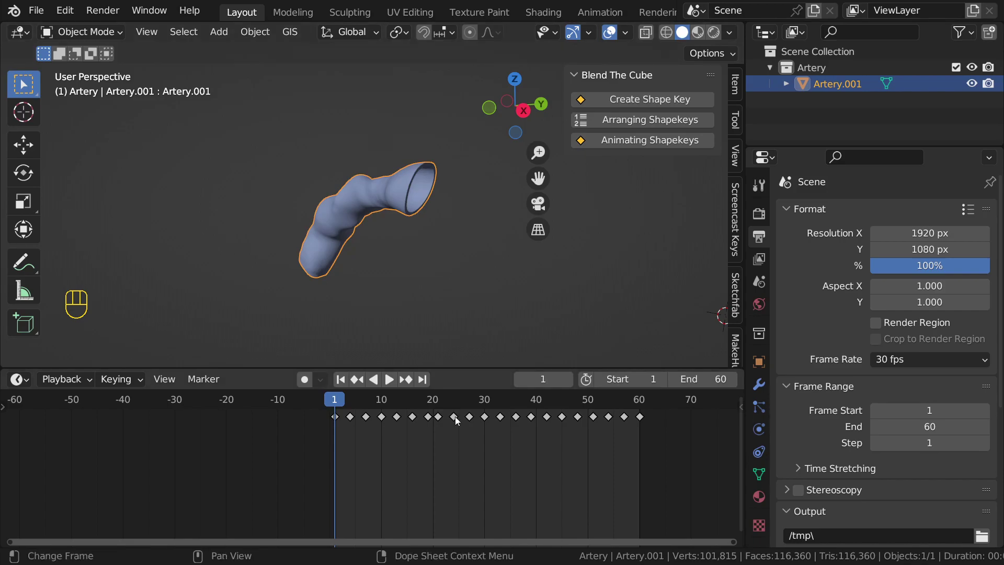
pyautogui.scroll(3, 458, 423)
pyautogui.scroll(-2, 471, 444)
pyautogui.moveTo(485, 449); pyautogui.dragTo(405, 451, button='middle')
pyautogui.press('space')
pyautogui.moveTo(375, 251); pyautogui.dragTo(470, 253, button='middle')
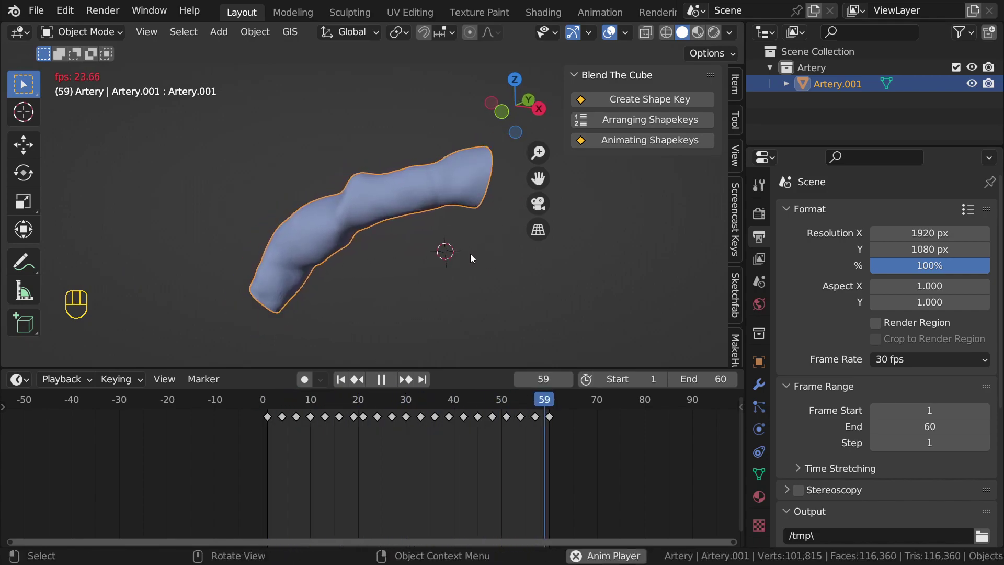
# Step: Orbit the artery during playback, stop at frame 33, and begin editing the End frame
pyautogui.press('space')
pyautogui.press('space')
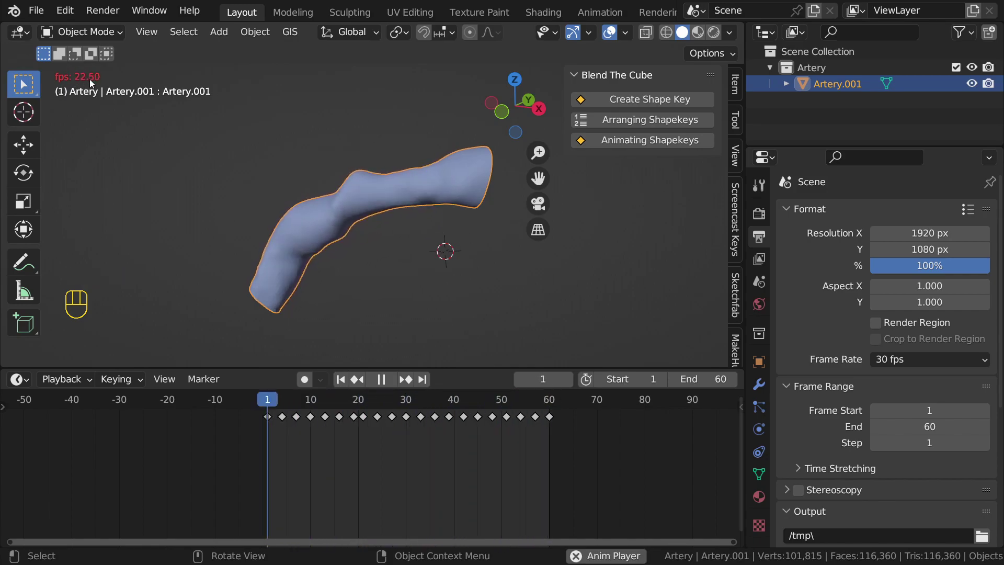
pyautogui.moveTo(409, 216); pyautogui.dragTo(300, 228, button='middle')
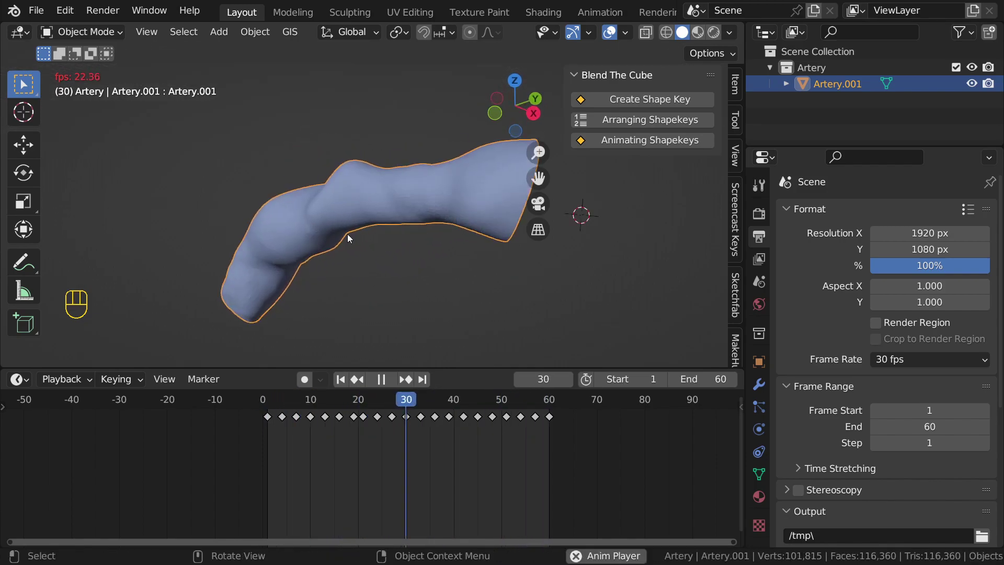
pyautogui.moveTo(356, 237); pyautogui.dragTo(430, 256, button='middle')
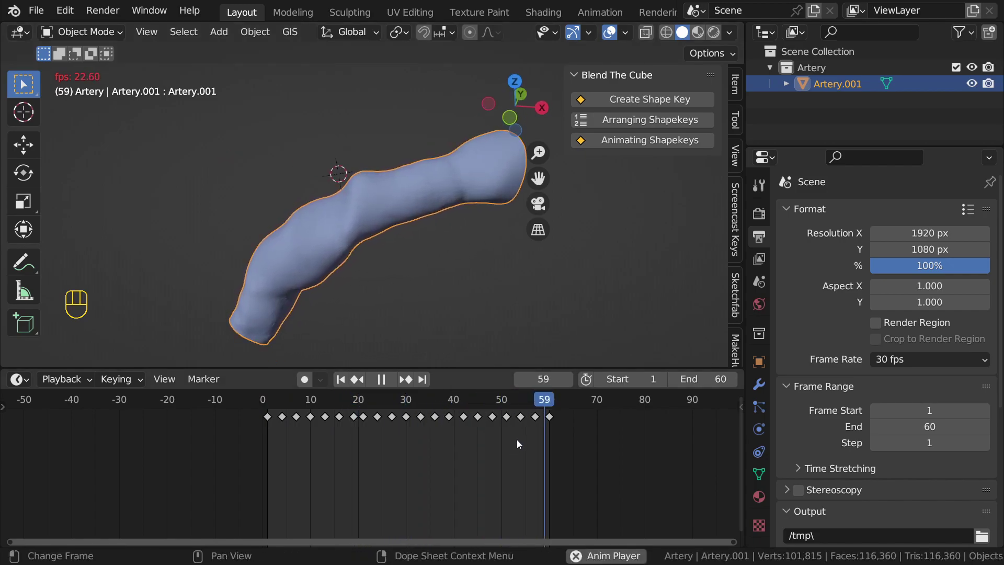
pyautogui.press('space')
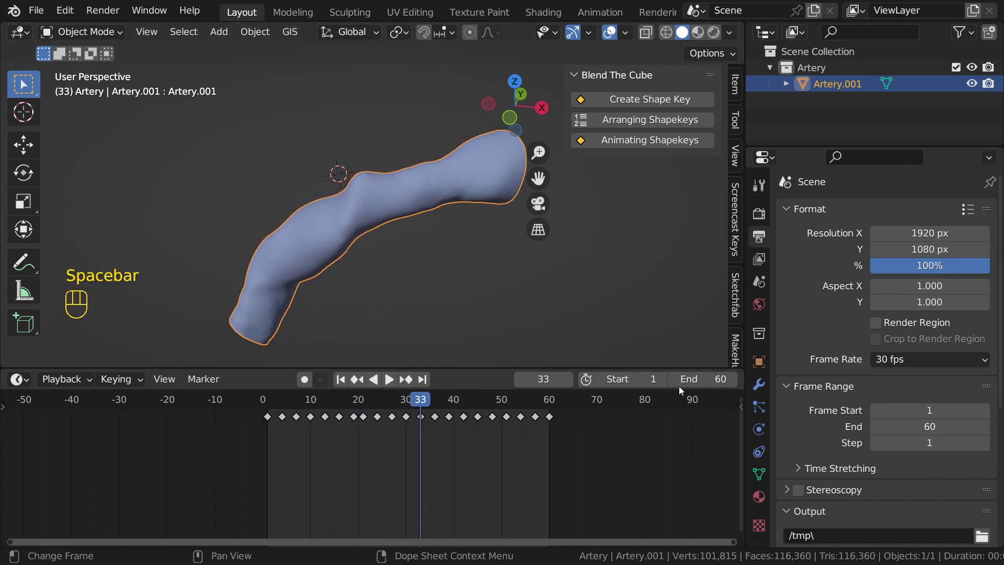
pyautogui.click(705, 377)
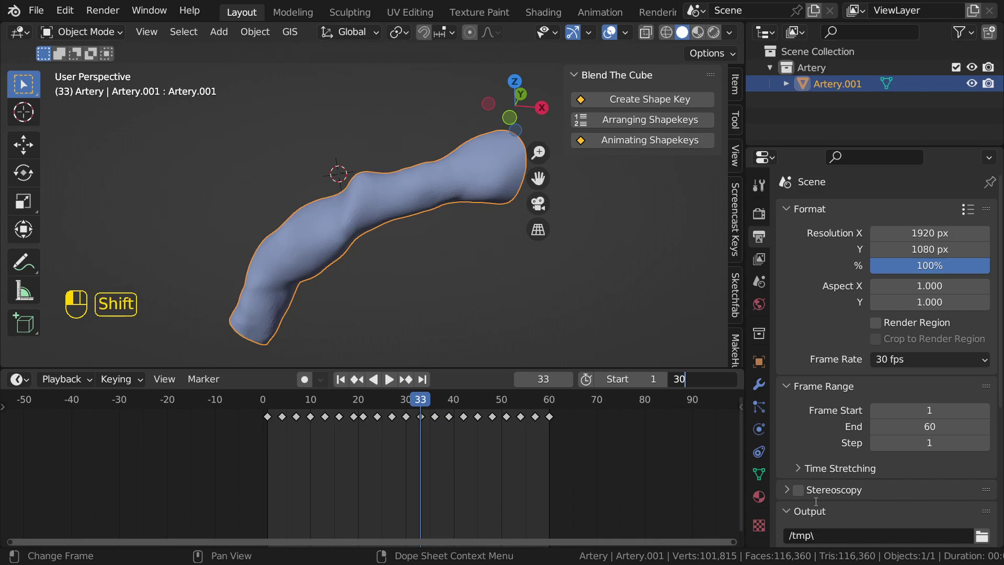
# Step: Set the End frame to 30*10 (300), then change it back to 60
pyautogui.write('*')
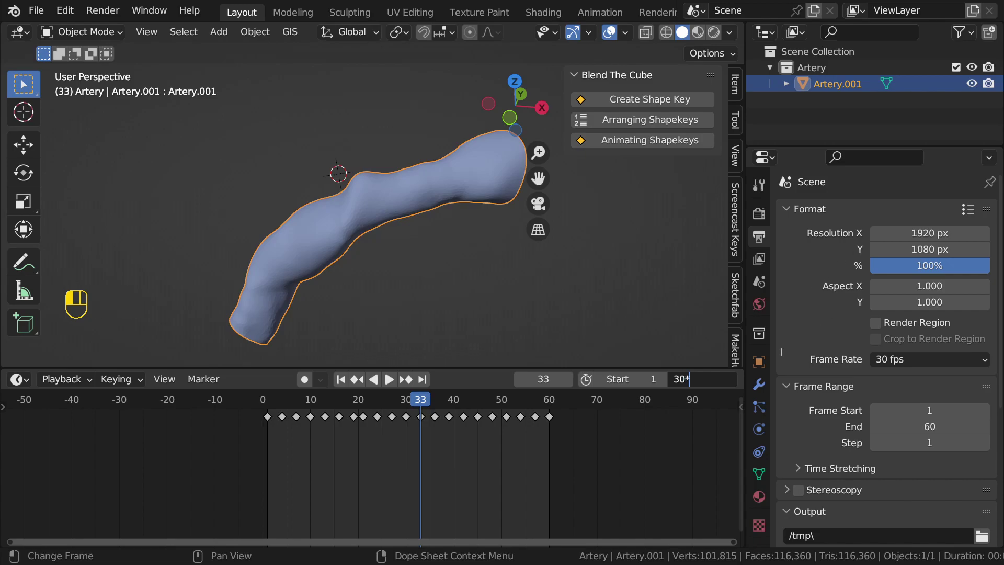
pyautogui.press('Return')
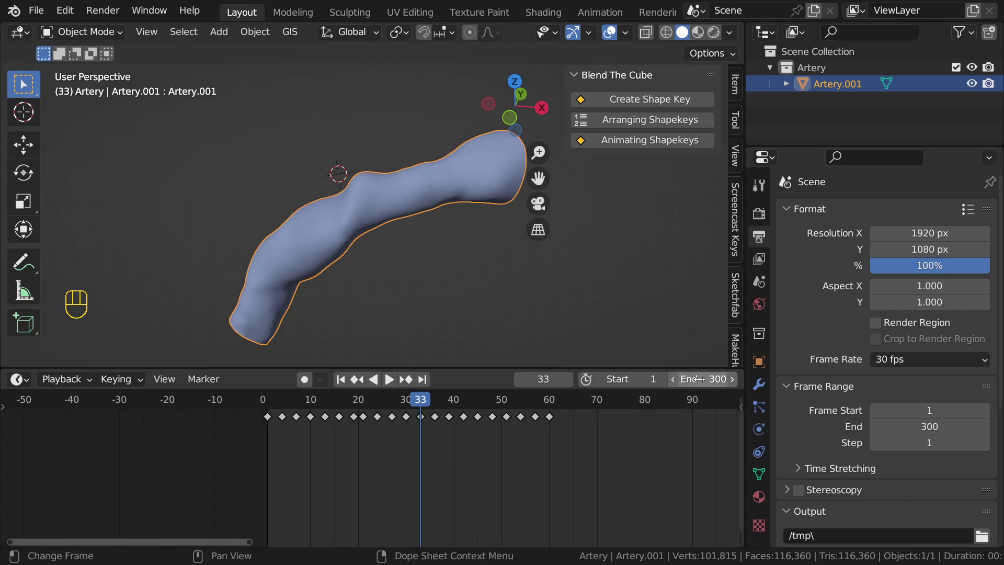
pyautogui.click(712, 379)
pyautogui.write('60')
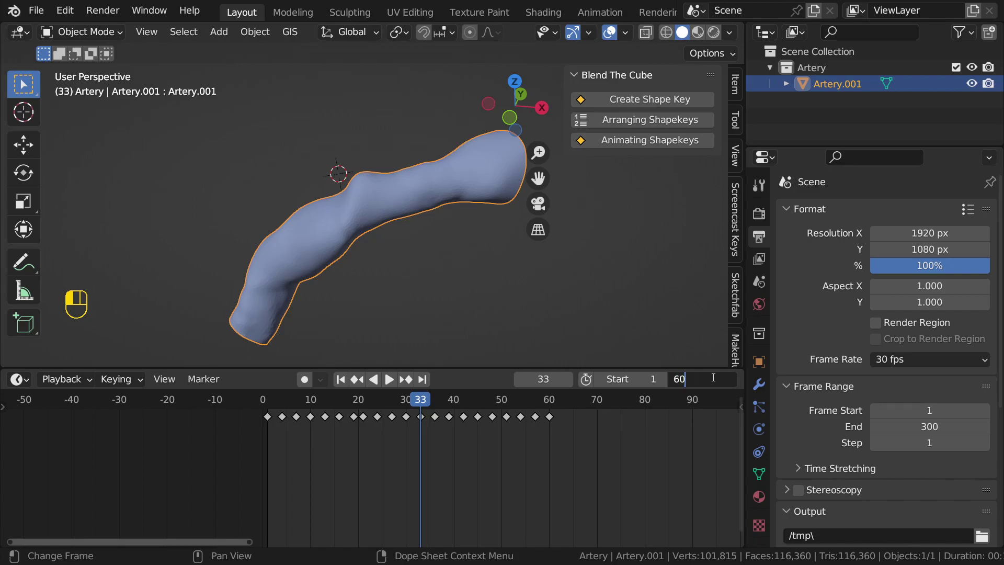
pyautogui.press('Return')
# Step: Rewind to frame 1, play the animation, and rewind to frame 1 again
pyautogui.scroll(-5, 532, 469)
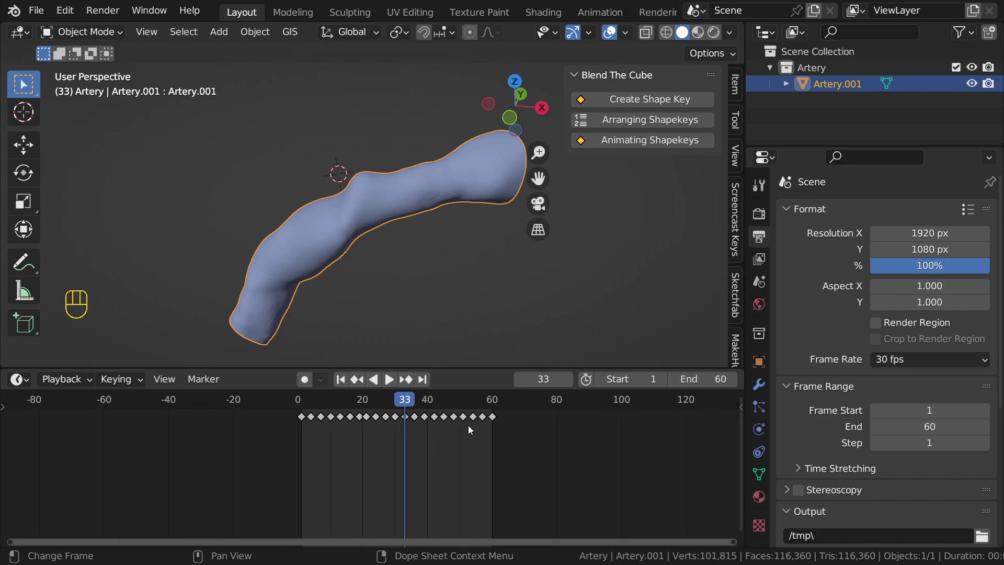
pyautogui.hotkey('shift', 'Left')
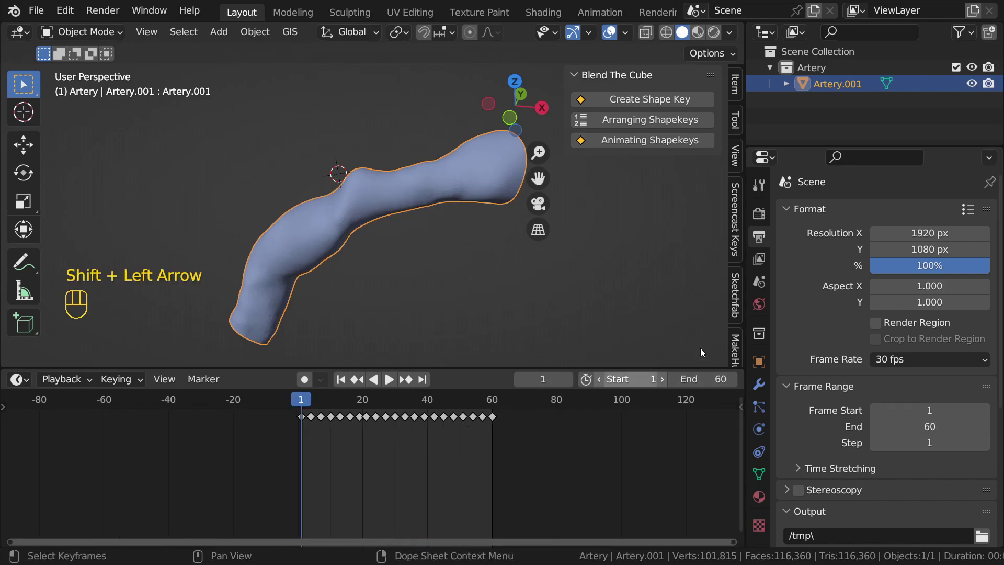
pyautogui.scroll(-2, 454, 437)
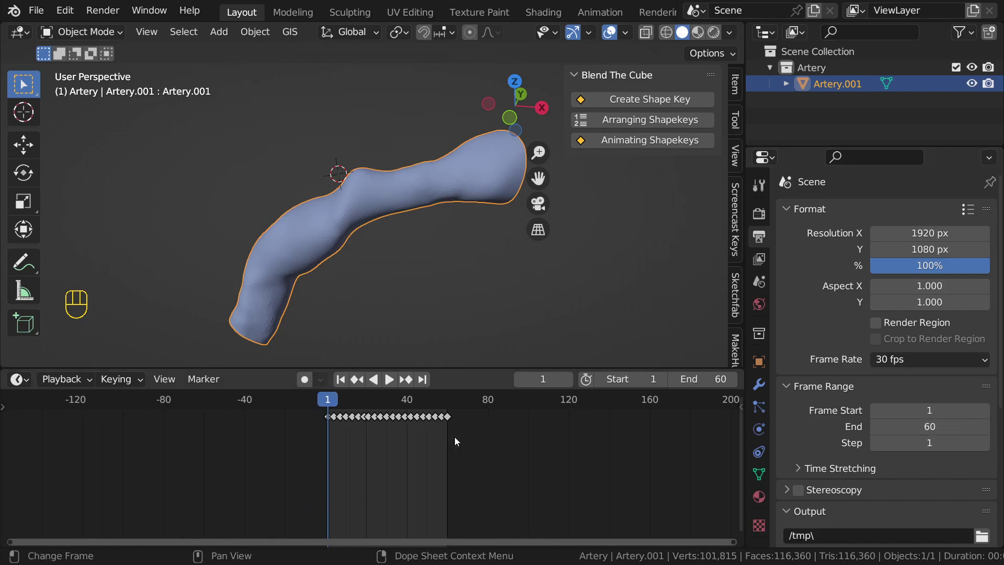
pyautogui.scroll(2, 453, 437)
pyautogui.moveTo(454, 437); pyautogui.dragTo(403, 441, button='middle')
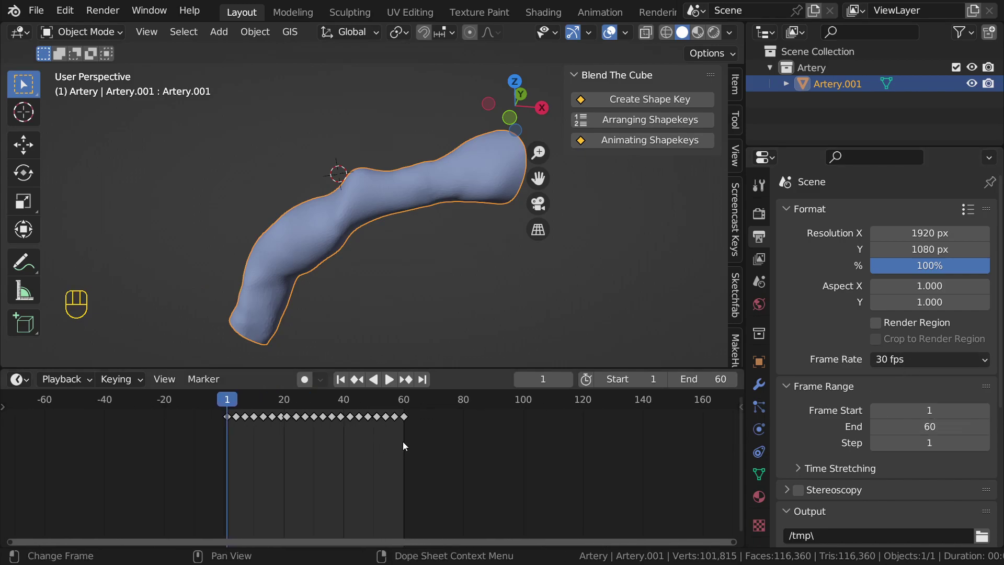
pyautogui.press('space')
pyautogui.press('space')
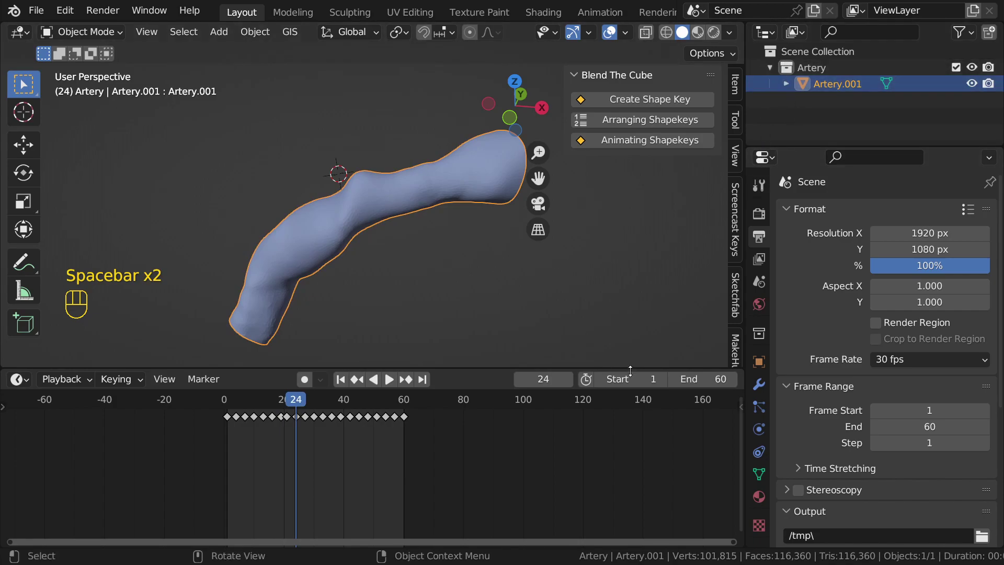
pyautogui.scroll(3, 236, 460)
pyautogui.hotkey('shift', 'Left')
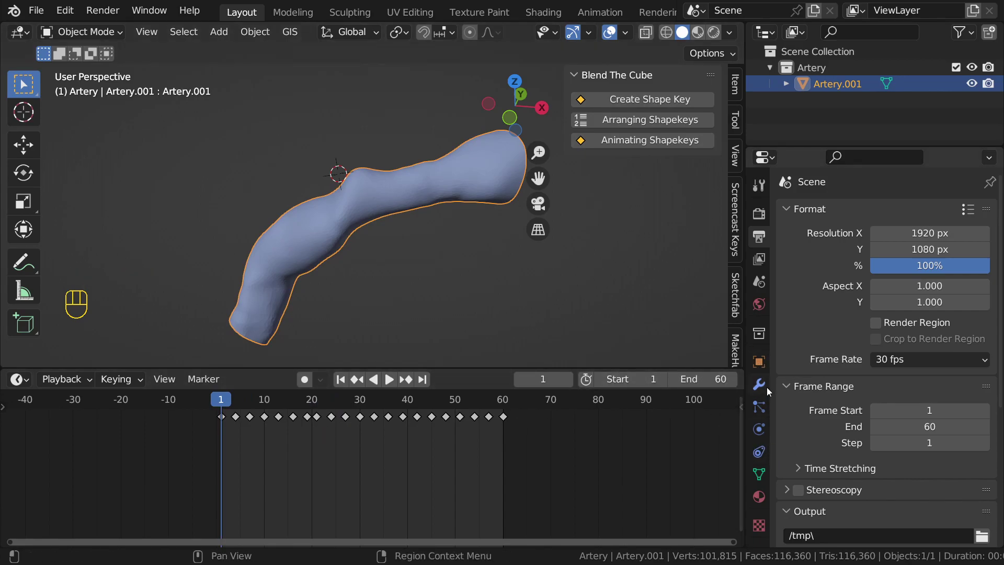
# Step: Show the artery's Object Data properties with its shape keys and hide the sidebar
pyautogui.click(759, 362)
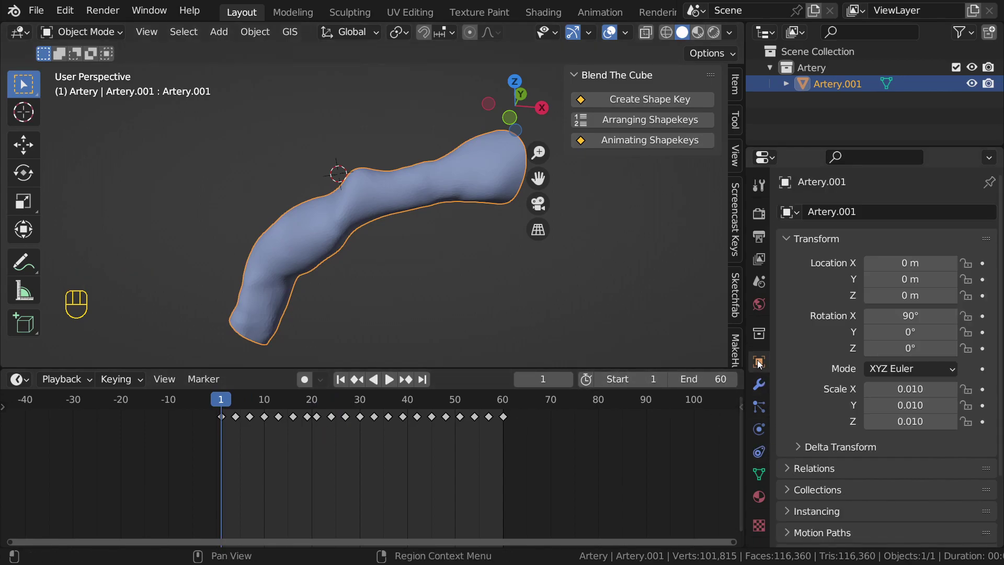
pyautogui.click(758, 474)
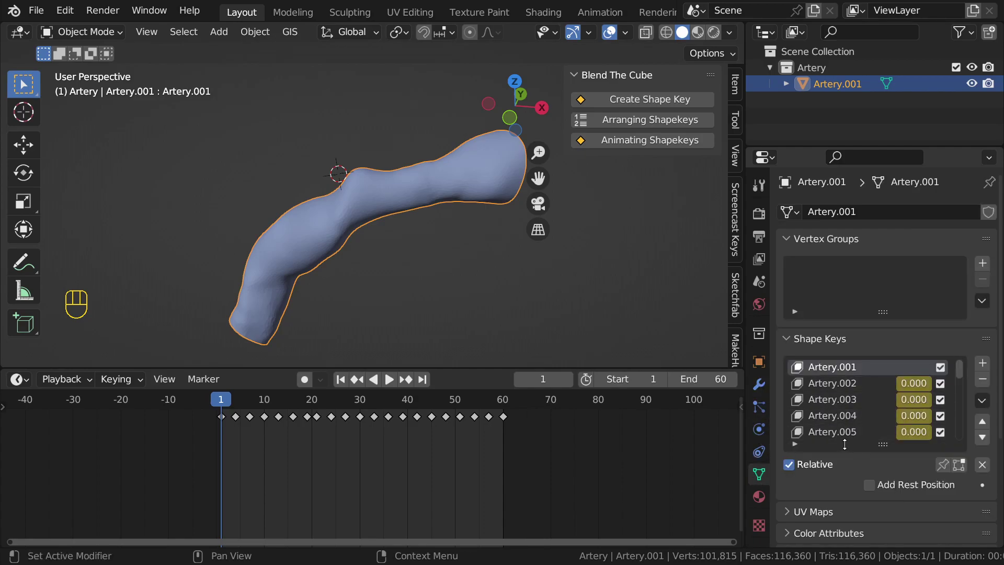
pyautogui.scroll(-3, 443, 469)
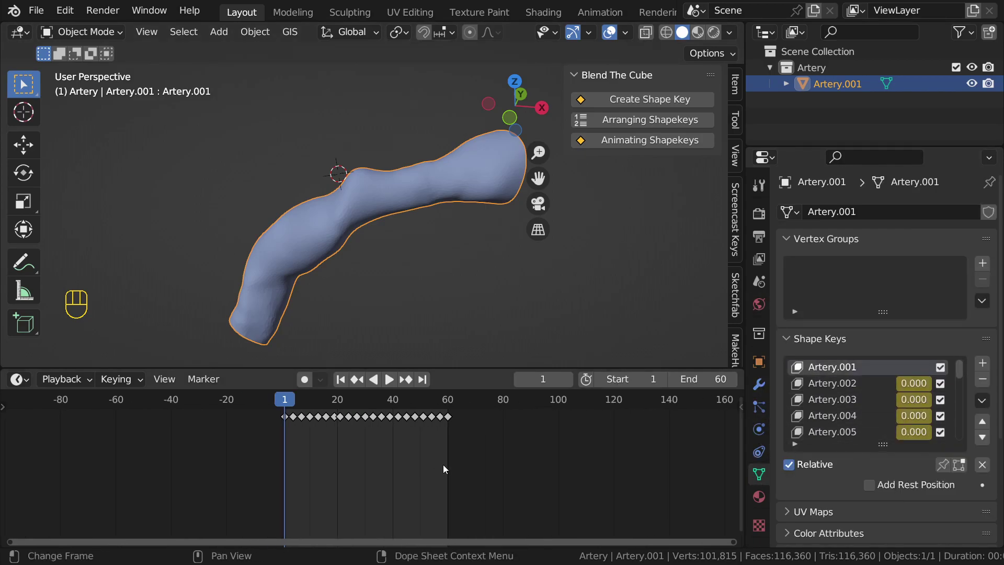
pyautogui.scroll(-4, 443, 469)
pyautogui.moveTo(548, 241); pyautogui.dragTo(281, 108, button='middle')
pyautogui.press('n')
# Step: Orbit around the artery and place the 3D cursor on its tip
pyautogui.moveTo(282, 267); pyautogui.dragTo(323, 241, button='middle')
pyautogui.moveTo(400, 247); pyautogui.dragTo(336, 257, button='middle')
pyautogui.scroll(-3, 497, 192)
pyautogui.moveTo(497, 189); pyautogui.dragTo(505, 217, button='middle')
pyautogui.scroll(2, 511, 233)
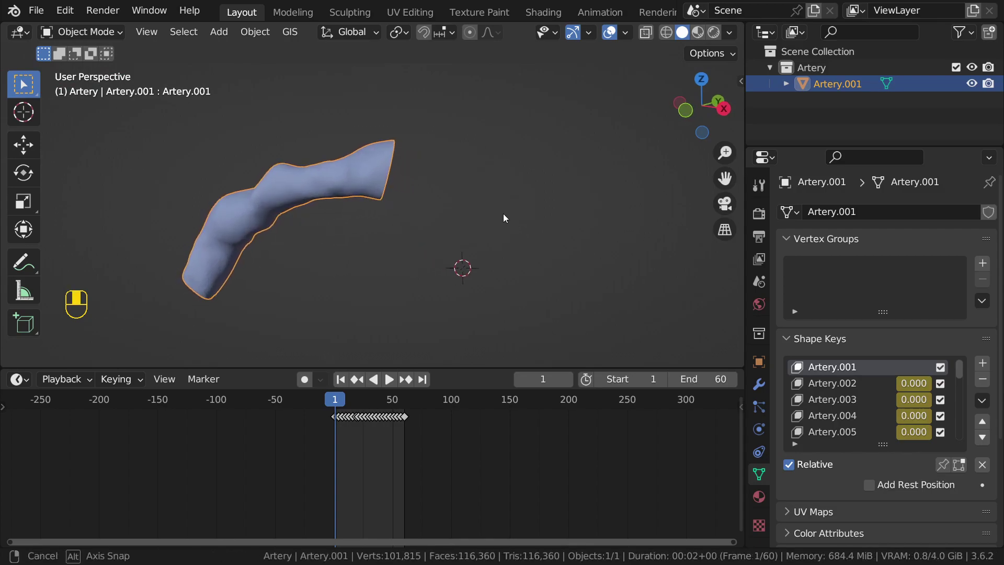
pyautogui.keyDown('shift'); pyautogui.rightClick(372, 162); pyautogui.keyUp('shift')
pyautogui.moveTo(372, 162); pyautogui.dragTo(422, 187, button='middle')
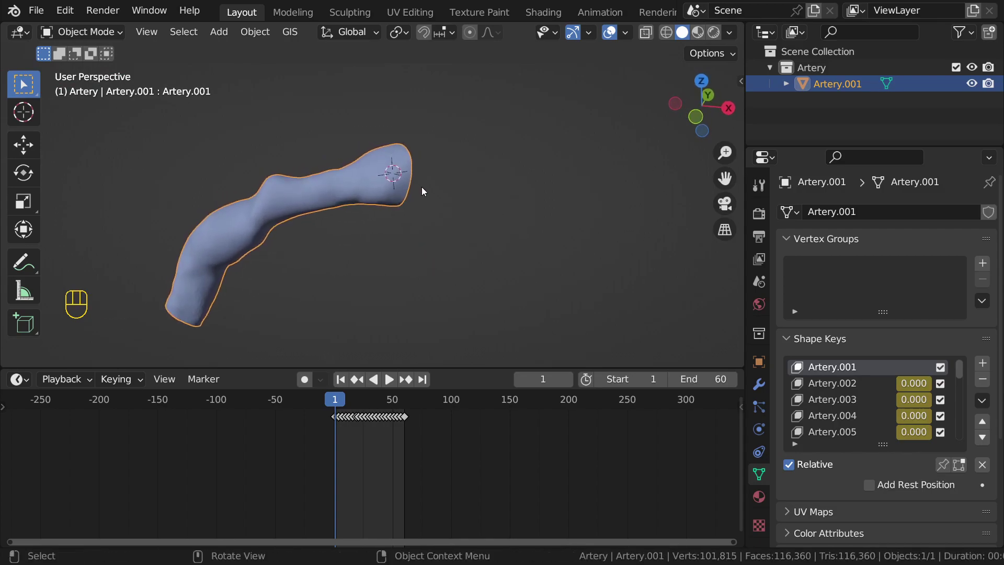
pyautogui.scroll(-3, 421, 187)
# Step: Add a cube, set it beside the artery tip and scale it up
pyautogui.hotkey('shift', 'a')
pyautogui.moveTo(403, 174)
pyautogui.click(463, 193)
pyautogui.press('g')
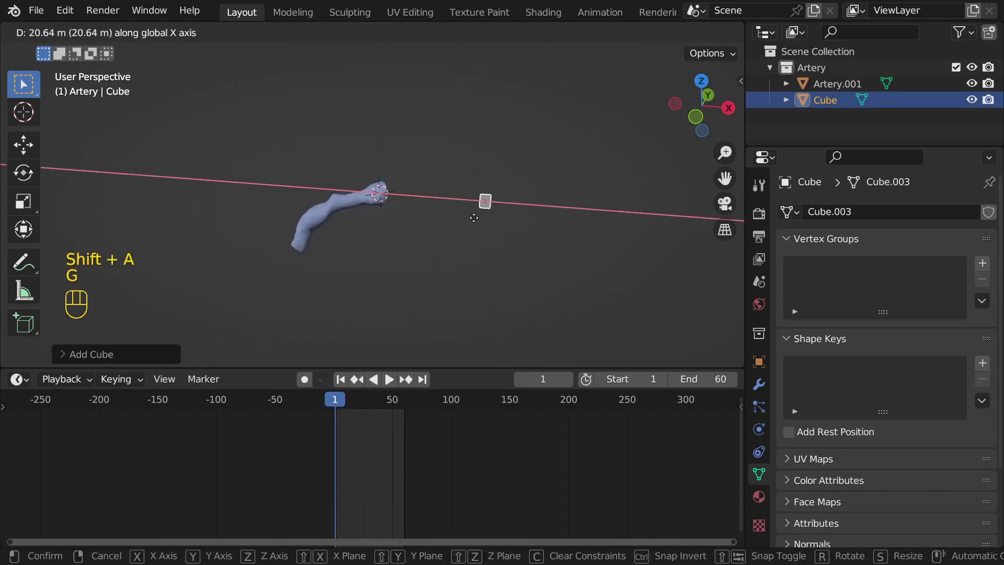
pyautogui.click(435, 195)
pyautogui.press('KP_Decimal')
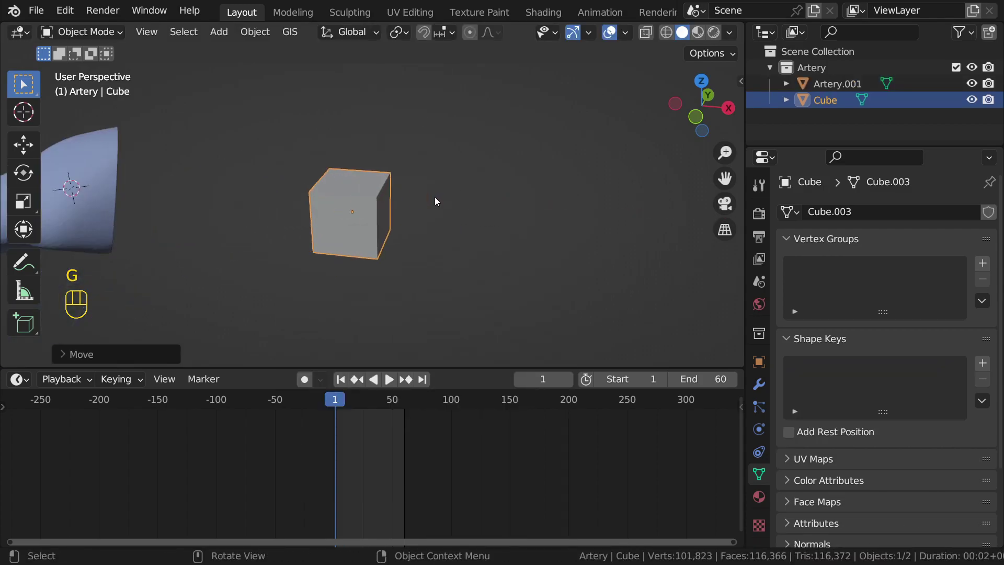
pyautogui.press('s')
pyautogui.click(468, 195)
# Step: Turn on viewport shadows, cavity and random per-object colours
pyautogui.click(729, 33)
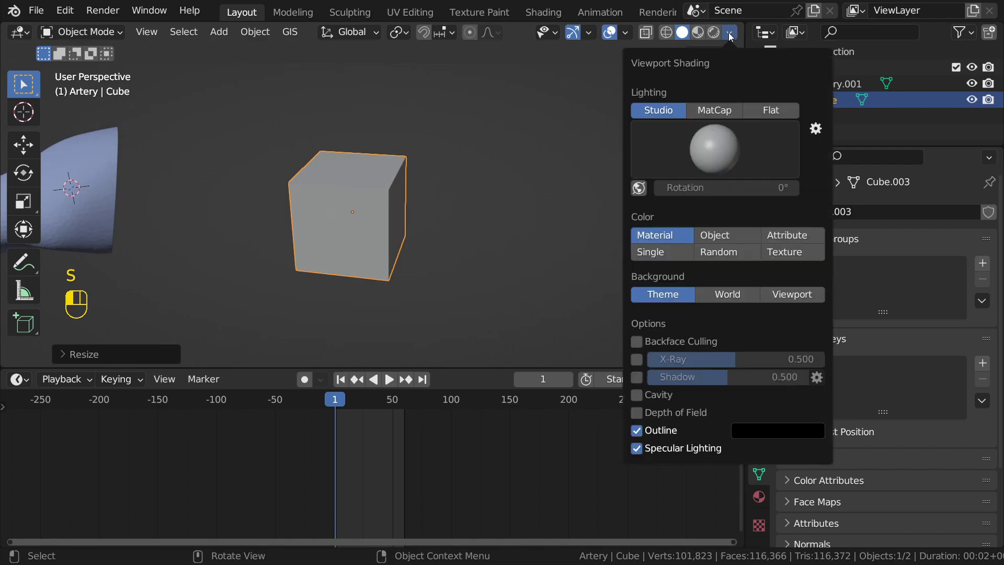
pyautogui.click(636, 377)
pyautogui.click(634, 391)
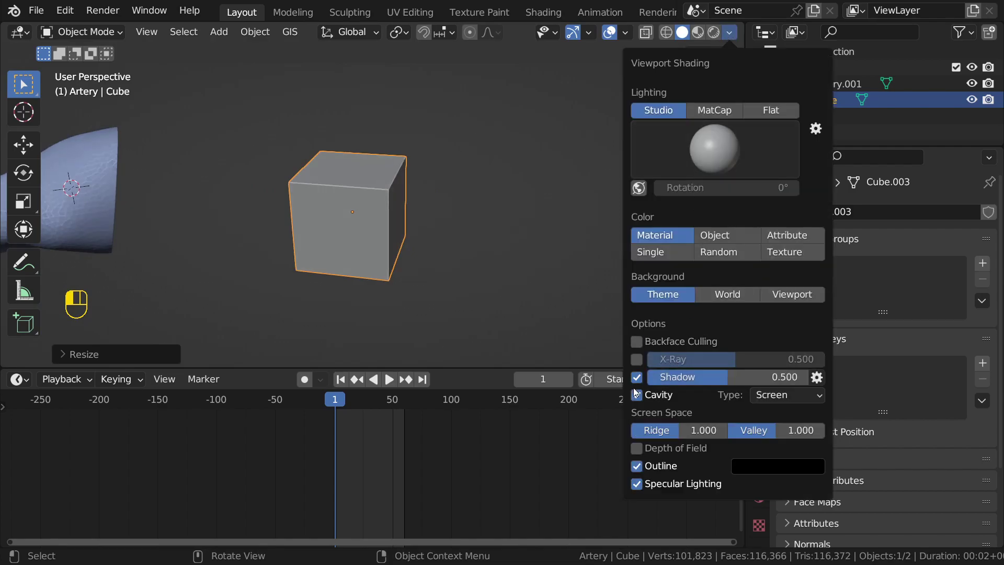
pyautogui.moveTo(347, 218)
pyautogui.mouseDown(button='middle')
pyautogui.moveTo(374, 191)
pyautogui.moveTo(354, 183)
pyautogui.moveTo(451, 204)
pyautogui.moveTo(510, 172)
pyautogui.mouseUp(button='middle')
pyautogui.click(729, 33)
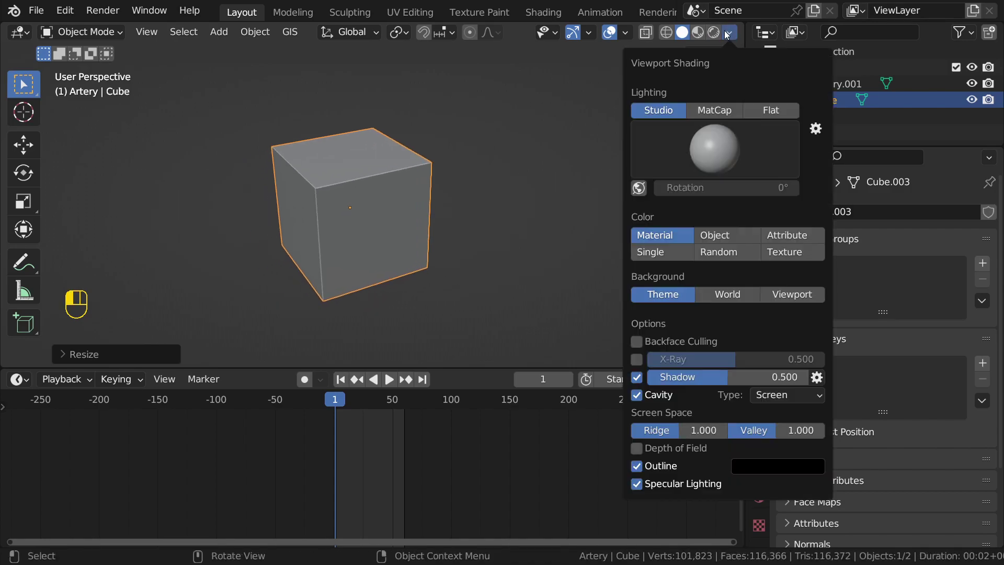
pyautogui.click(726, 253)
pyautogui.scroll(-4, 385, 229)
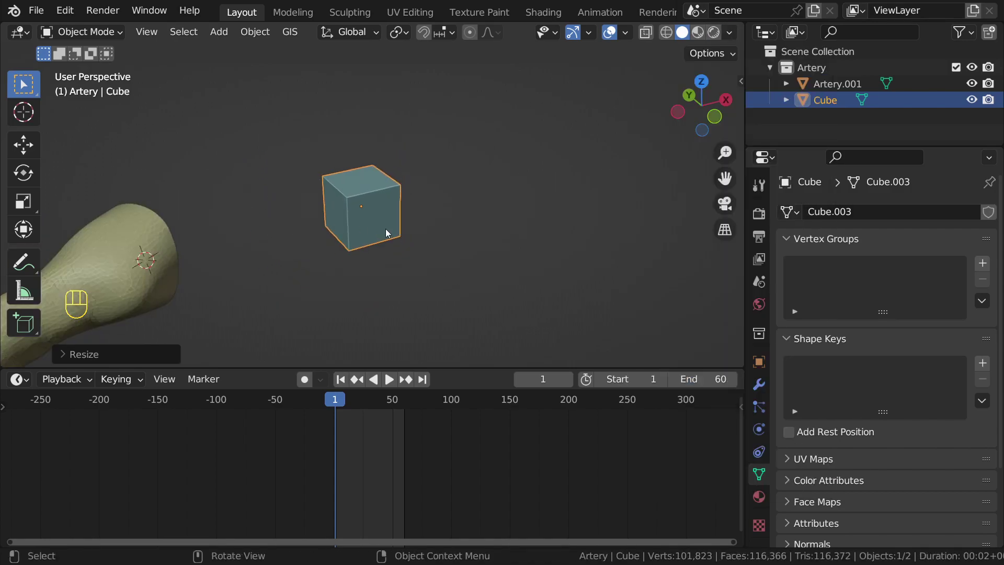
pyautogui.moveTo(385, 230); pyautogui.dragTo(298, 219, button='middle')
pyautogui.scroll(3, 415, 240)
pyautogui.moveTo(415, 239); pyautogui.dragTo(472, 229, button='middle')
pyautogui.scroll(1, 432, 235)
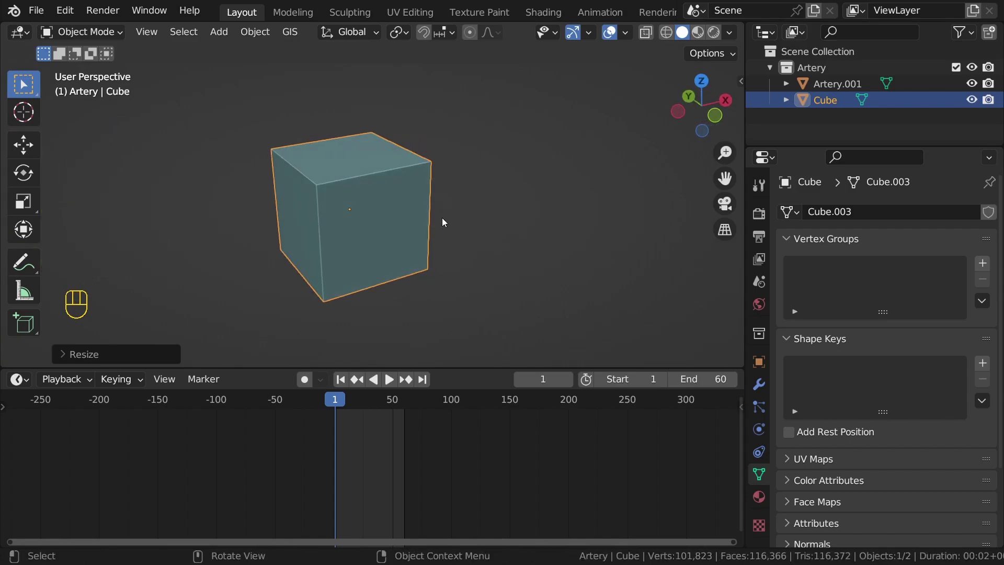
# Step: Duplicate the cube into Cube.001 placed above the original
pyautogui.hotkey('shift', 'd')
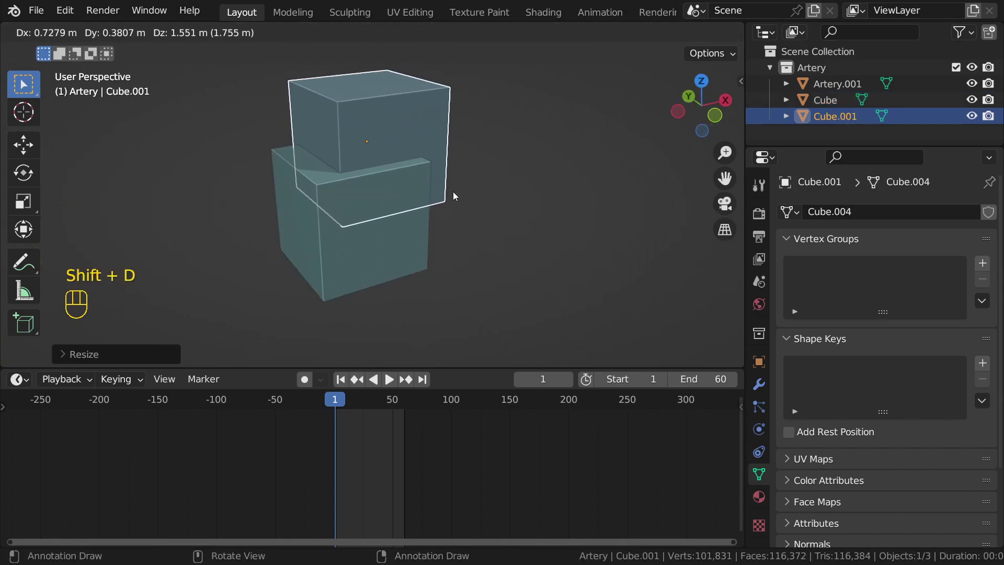
pyautogui.click(464, 241)
pyautogui.scroll(-5, 464, 241)
pyautogui.moveTo(435, 247); pyautogui.dragTo(359, 248, button='middle')
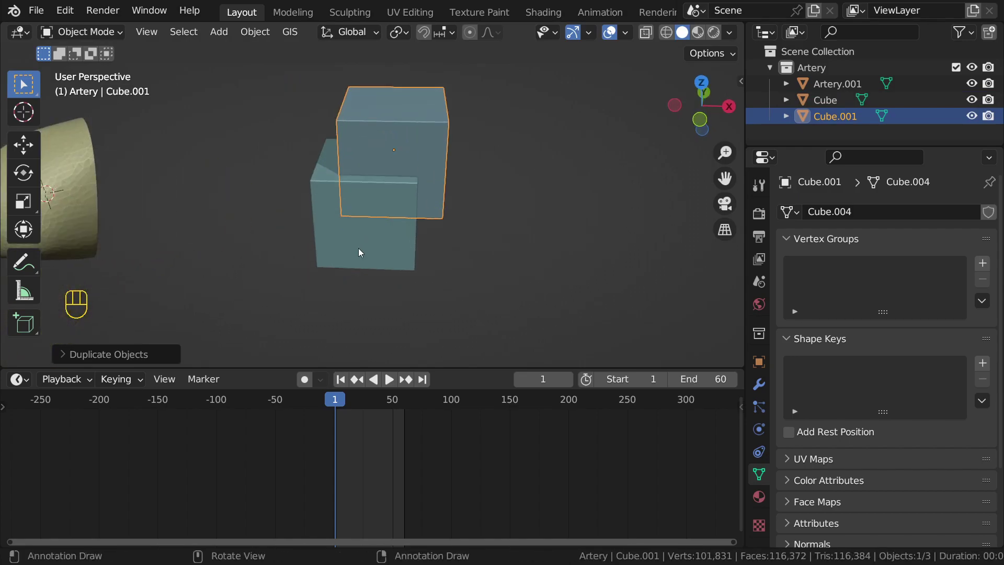
pyautogui.click(358, 248)
pyautogui.click(759, 384)
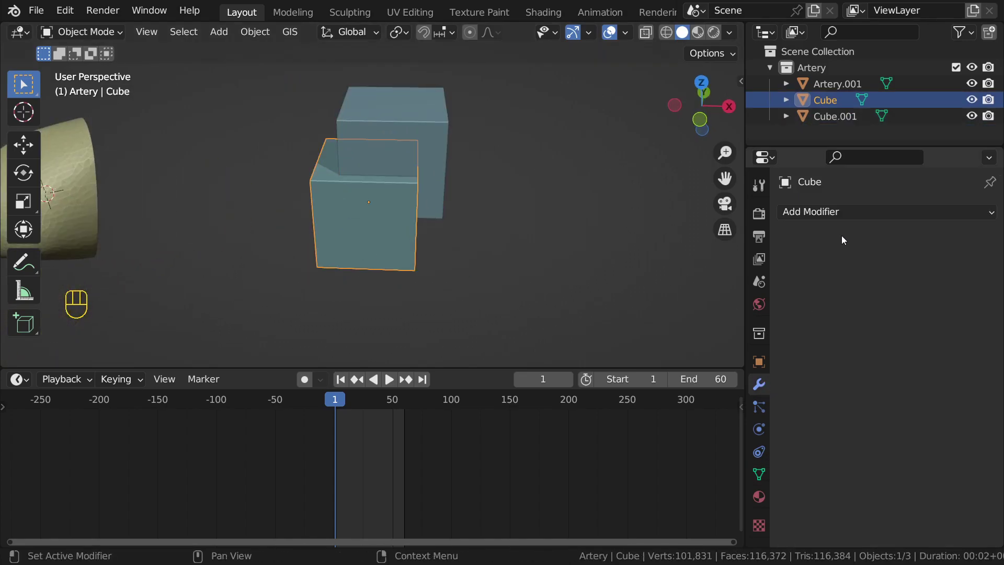
# Step: Move Cube.001 further up and to the right of Cube
pyautogui.moveTo(550, 308); pyautogui.dragTo(491, 253, button='middle')
pyautogui.scroll(3, 481, 273)
pyautogui.scroll(-4, 490, 253)
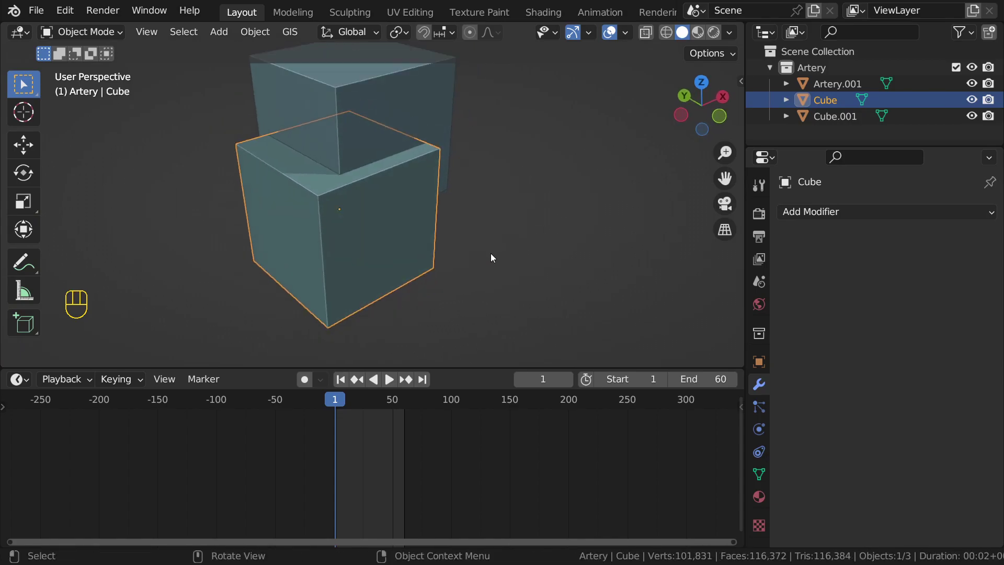
pyautogui.keyDown('shift'); pyautogui.moveTo(423, 168); pyautogui.dragTo(426, 178, button='middle'); pyautogui.keyUp('shift')
pyautogui.moveTo(446, 214); pyautogui.dragTo(419, 198, button='middle')
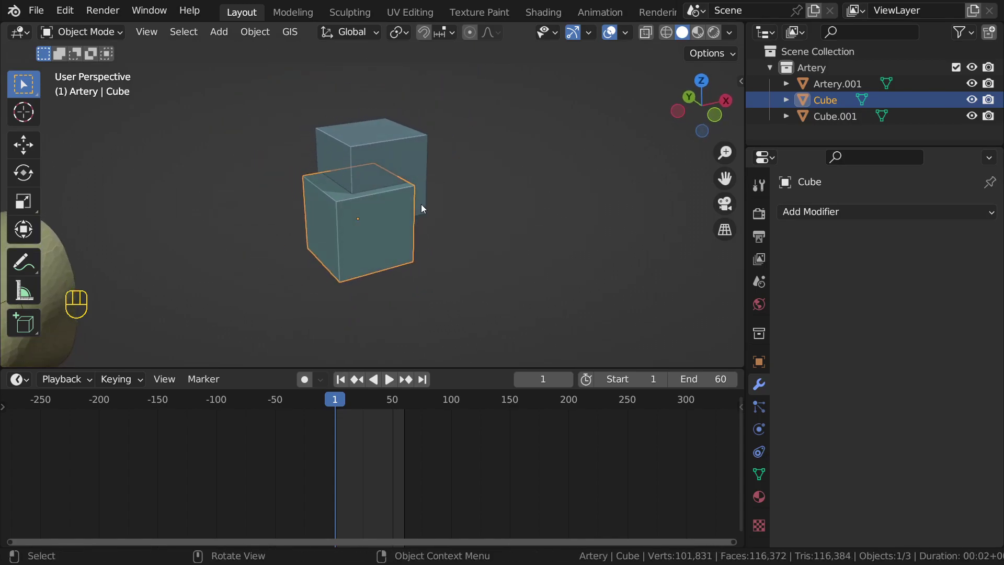
pyautogui.scroll(2, 422, 204)
pyautogui.click(506, 201)
pyautogui.click(392, 241)
pyautogui.moveTo(394, 220); pyautogui.dragTo(389, 165, button='middle')
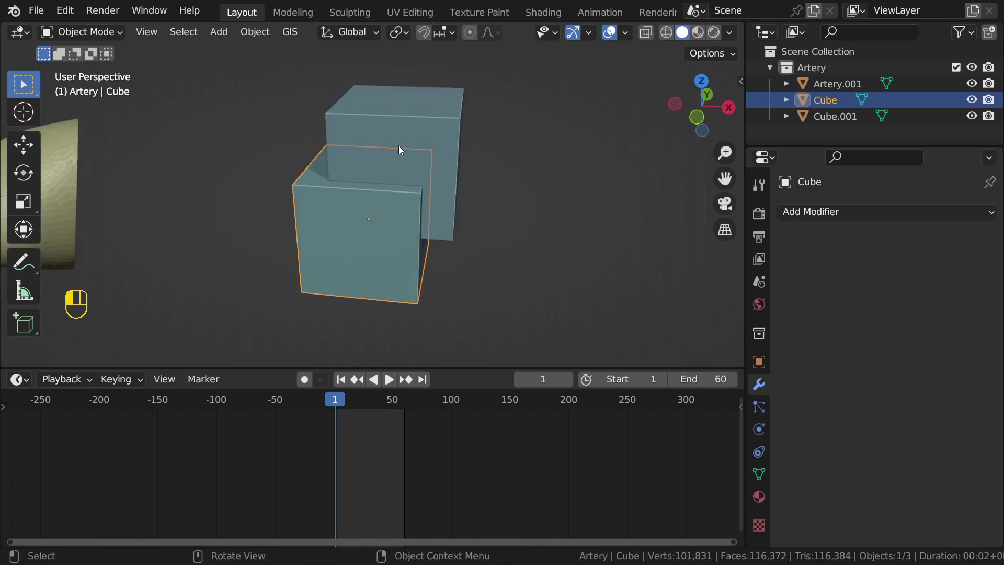
pyautogui.click(398, 146)
pyautogui.press('g')
pyautogui.click(415, 150)
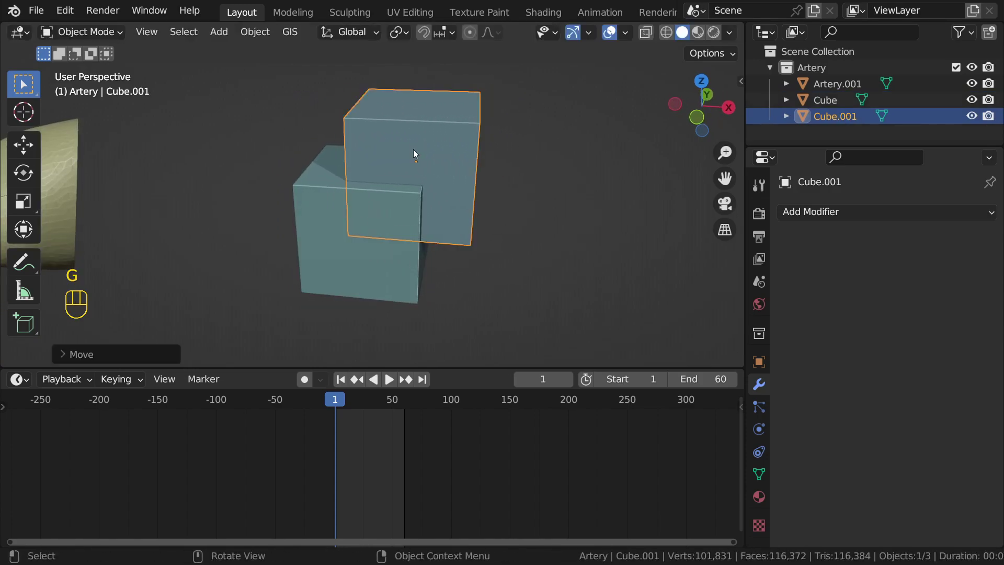
pyautogui.moveTo(415, 149); pyautogui.dragTo(417, 180, button='middle')
# Step: Add a Boolean modifier to Cube, keeping the Difference operation
pyautogui.click(345, 223)
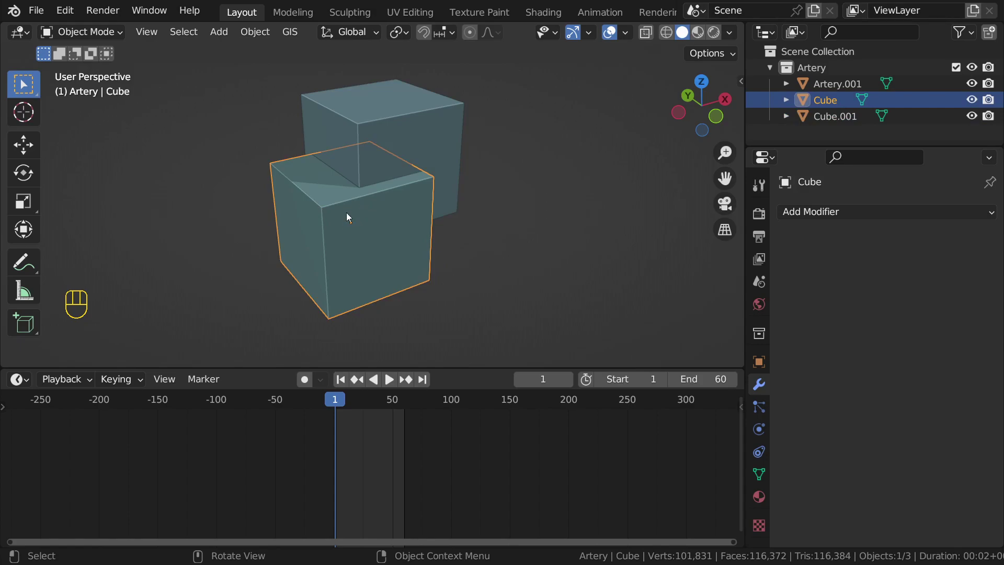
pyautogui.click(925, 212)
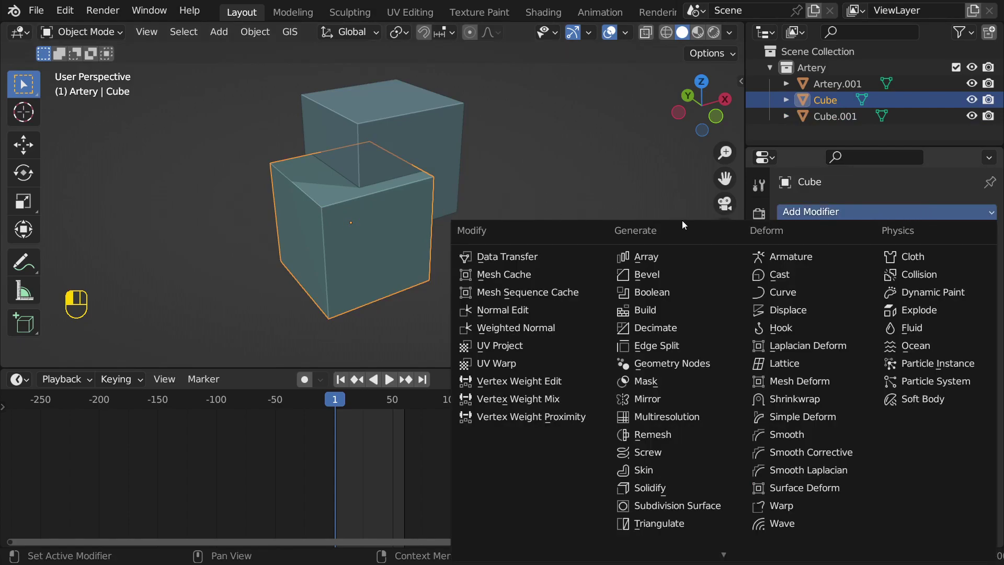
pyautogui.click(654, 292)
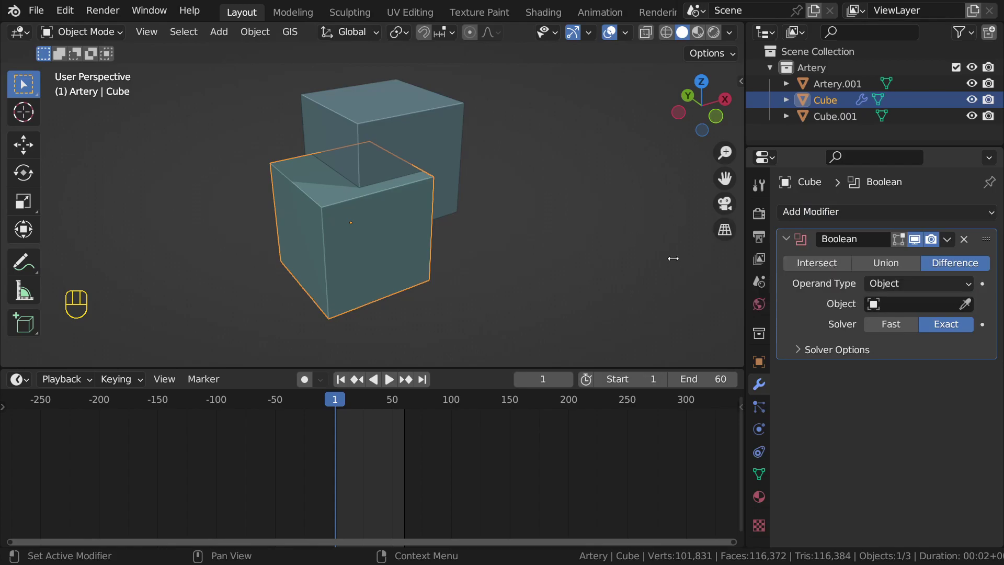
pyautogui.moveTo(443, 239); pyautogui.dragTo(365, 158, button='middle')
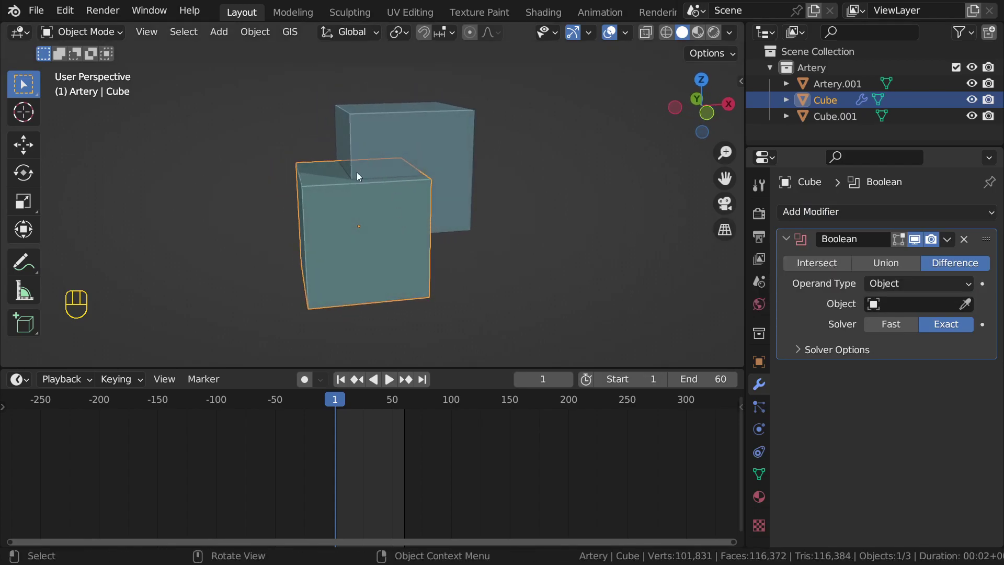
pyautogui.click(841, 263)
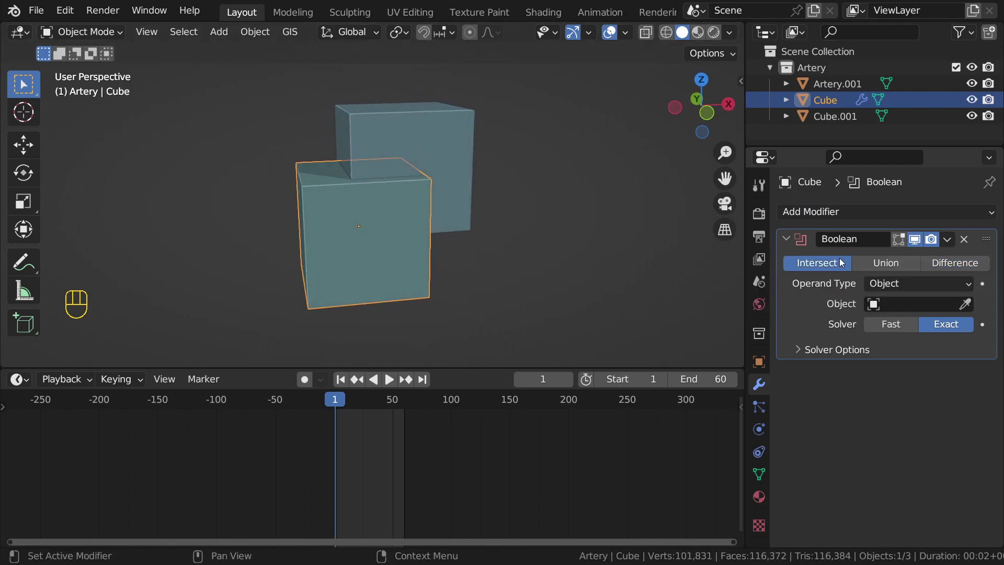
pyautogui.click(950, 262)
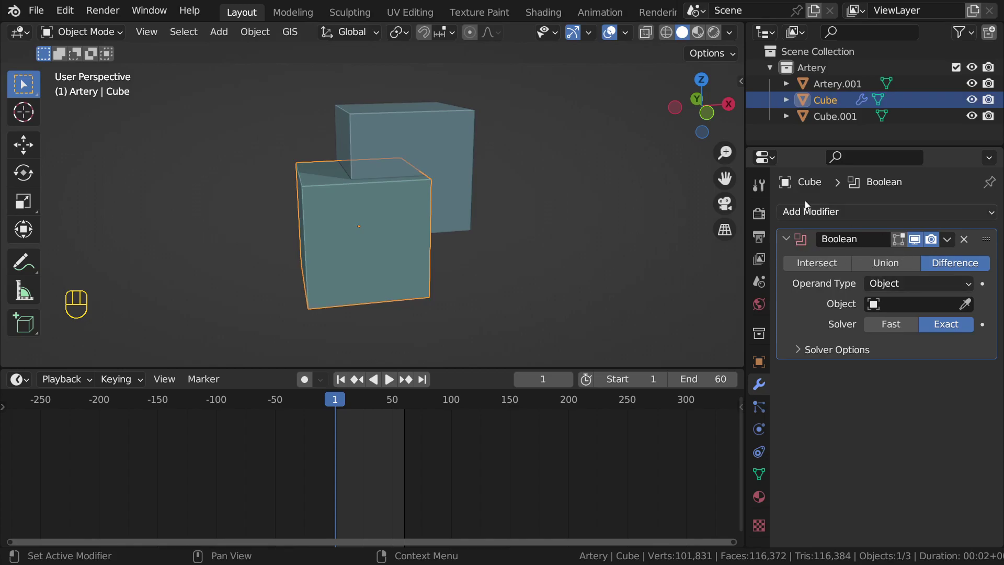
# Step: Try picking the Boolean cutter object, cancelling, and switch selection between Cube and Cube.001
pyautogui.click(966, 304)
pyautogui.rightClick(998, 326)
pyautogui.click(966, 304)
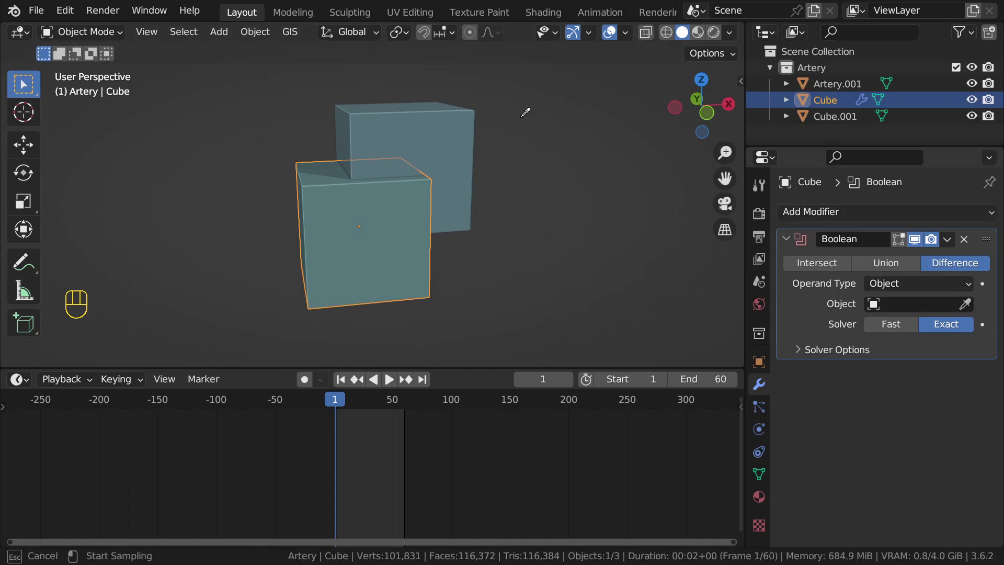
pyautogui.rightClick(450, 119)
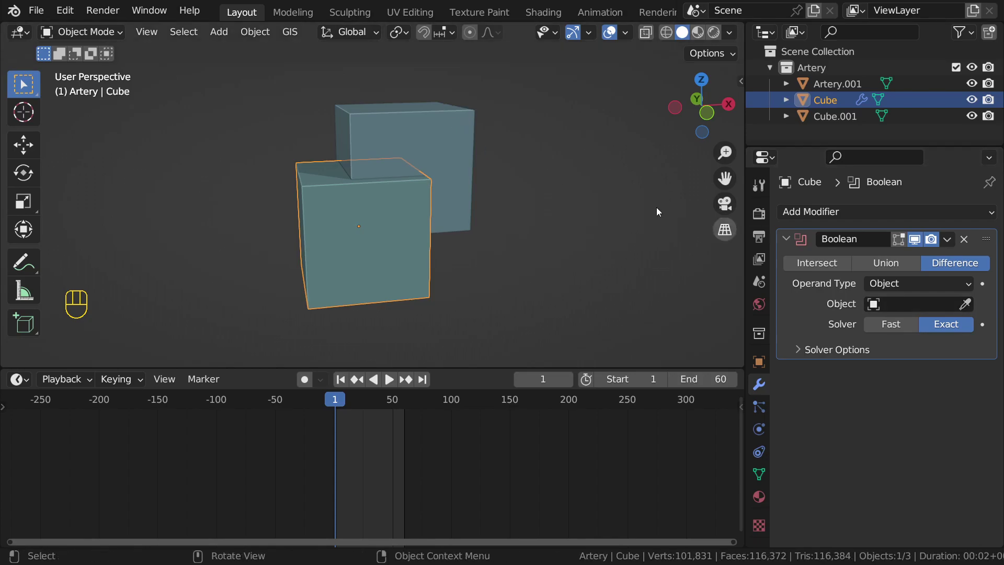
pyautogui.click(373, 133)
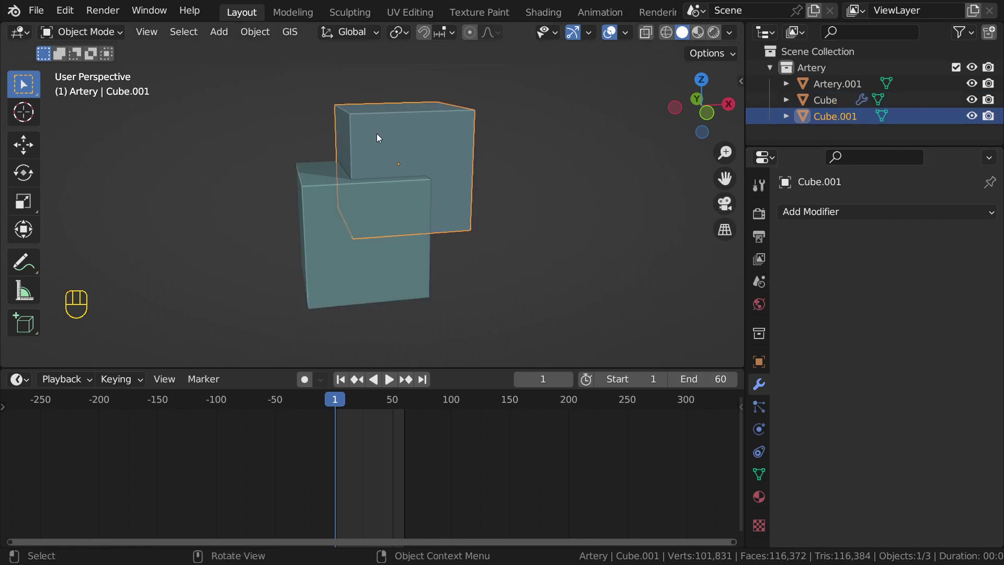
pyautogui.click(404, 124)
pyautogui.click(400, 130)
# Step: Reselect Cube and start picking Cube.001 as the Boolean's cutting object
pyautogui.press('d')
pyautogui.moveTo(193, 82)
pyautogui.mouseDown()
pyautogui.moveTo(82, 98)
pyautogui.moveTo(159, 99)
pyautogui.mouseUp()
pyautogui.moveTo(195, 90)
pyautogui.mouseDown(button='right')
pyautogui.moveTo(97, 80)
pyautogui.moveTo(189, 76)
pyautogui.mouseUp(button='right')
pyautogui.click(396, 276)
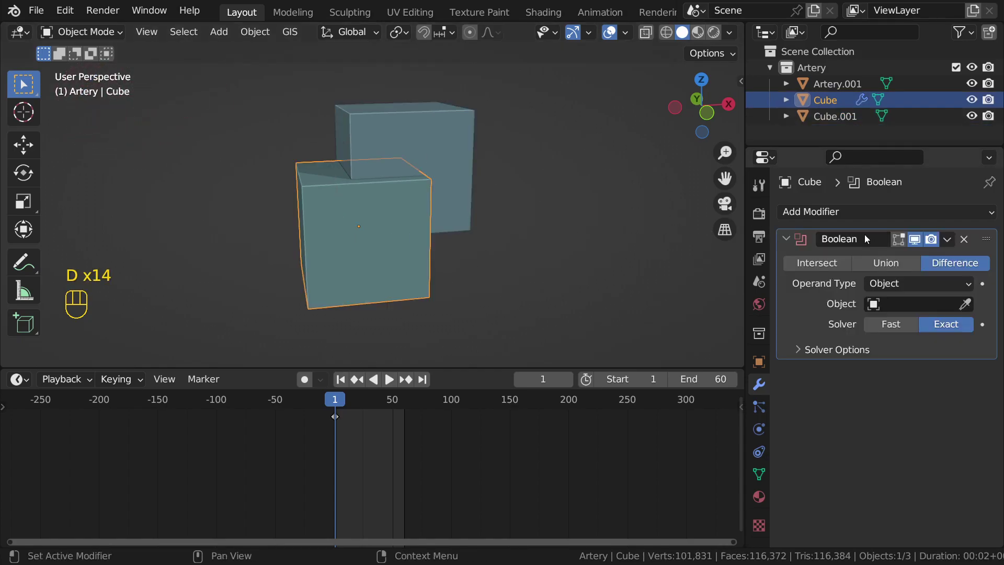
pyautogui.click(896, 303)
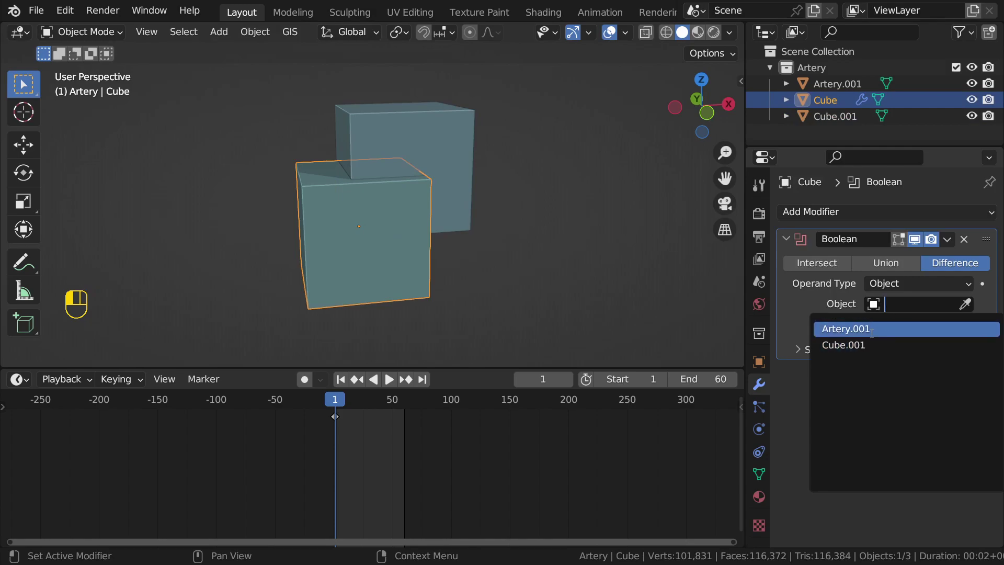
pyautogui.click(965, 304)
pyautogui.click(444, 148)
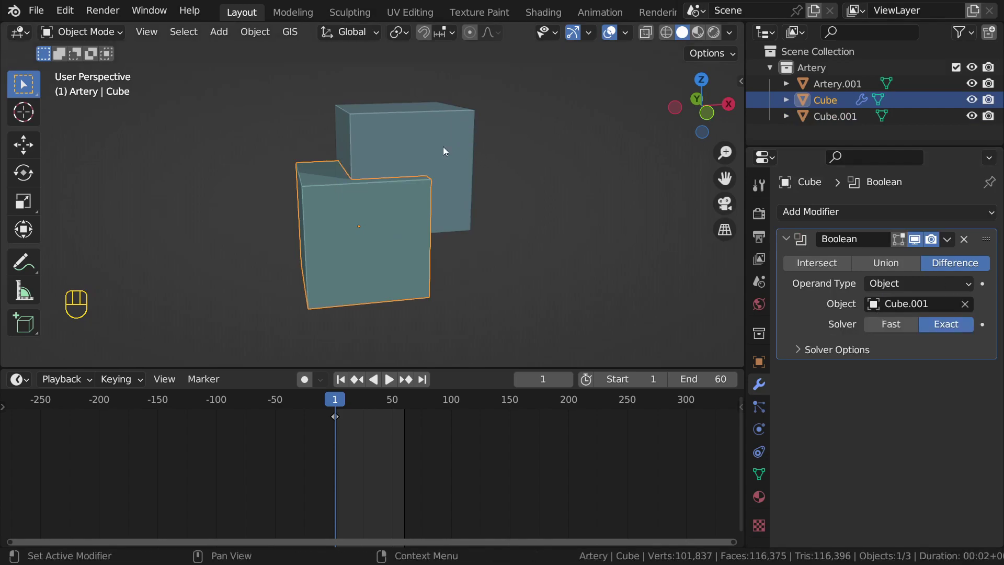
pyautogui.click(525, 184)
pyautogui.click(394, 197)
pyautogui.press('g')
pyautogui.rightClick(365, 224)
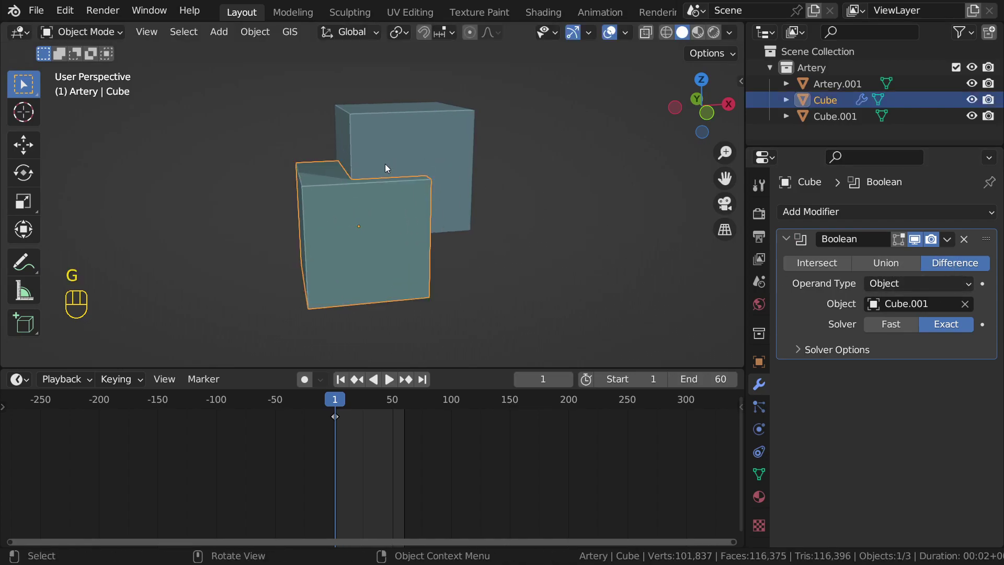
pyautogui.click(410, 156)
pyautogui.moveTo(507, 139); pyautogui.dragTo(475, 160, button='middle')
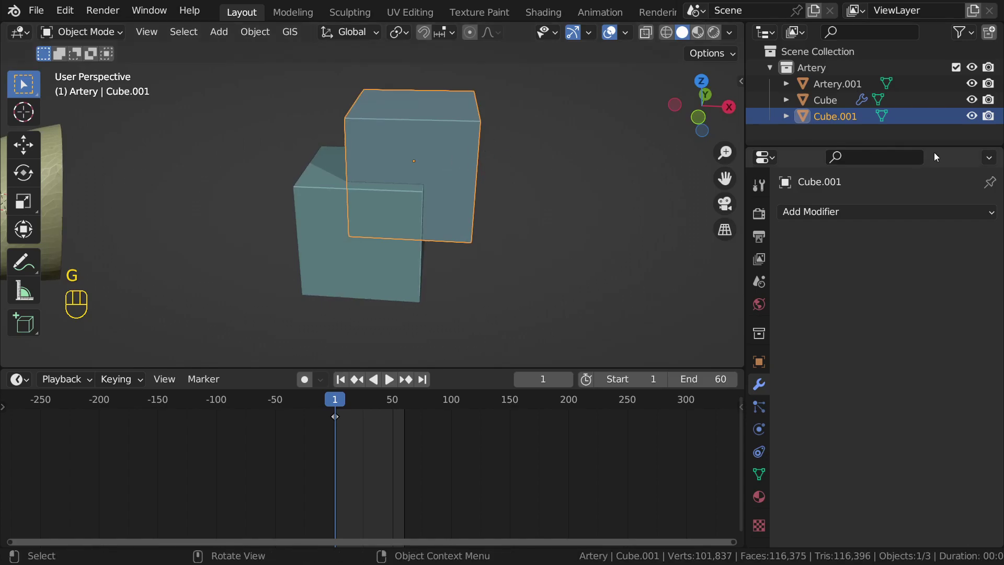
pyautogui.click(970, 116)
pyautogui.moveTo(654, 204); pyautogui.dragTo(537, 236, button='middle')
pyautogui.moveTo(393, 221); pyautogui.dragTo(375, 234, button='middle')
pyautogui.click(376, 234)
pyautogui.click(875, 259)
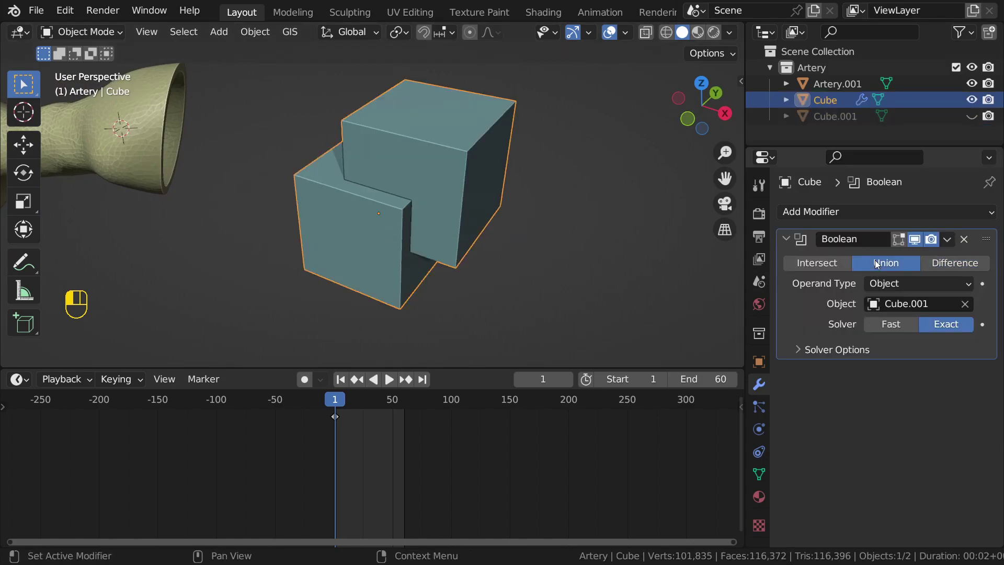
pyautogui.moveTo(510, 277); pyautogui.dragTo(447, 169, button='middle')
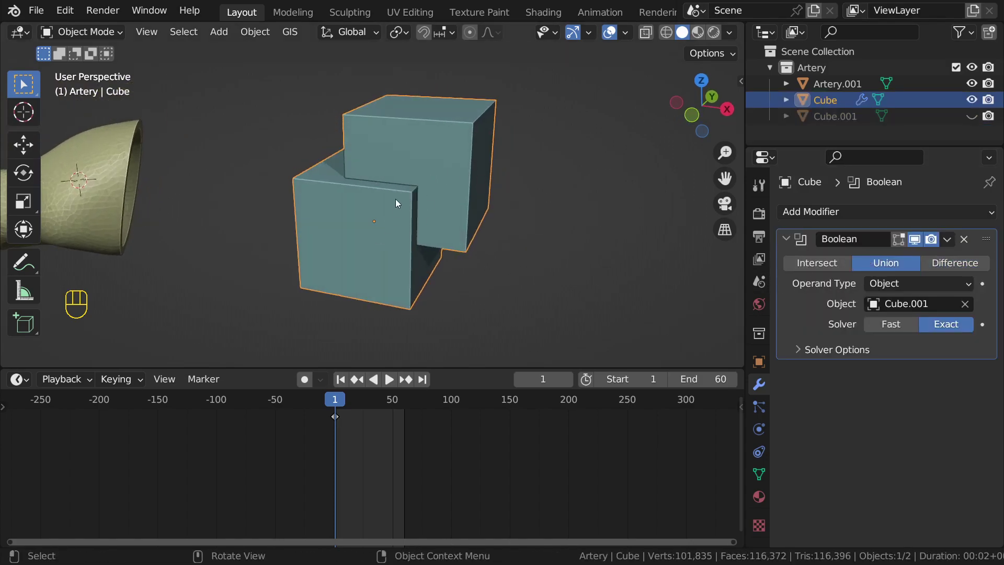
pyautogui.moveTo(396, 197); pyautogui.dragTo(429, 186, button='middle')
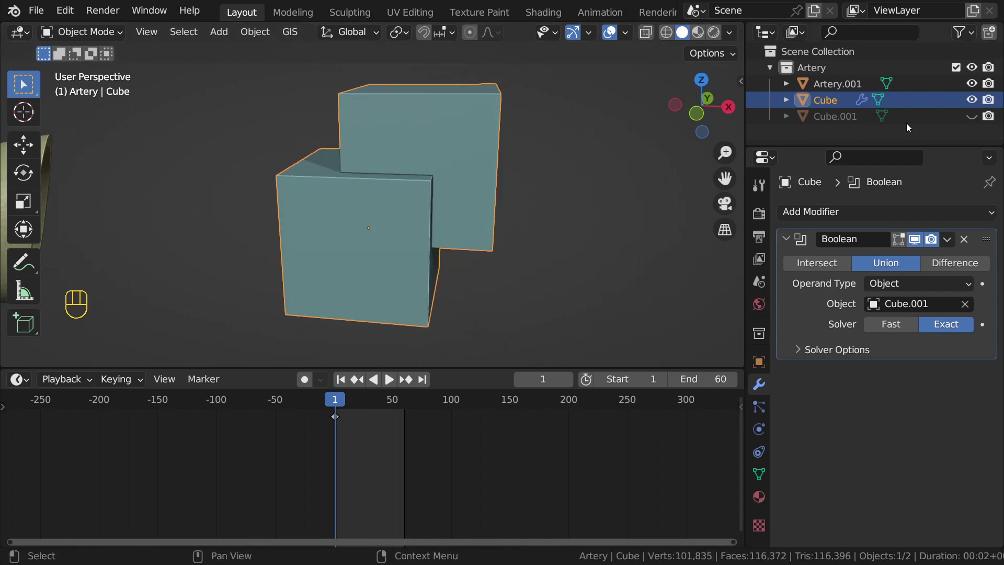
pyautogui.click(972, 116)
pyautogui.click(833, 117)
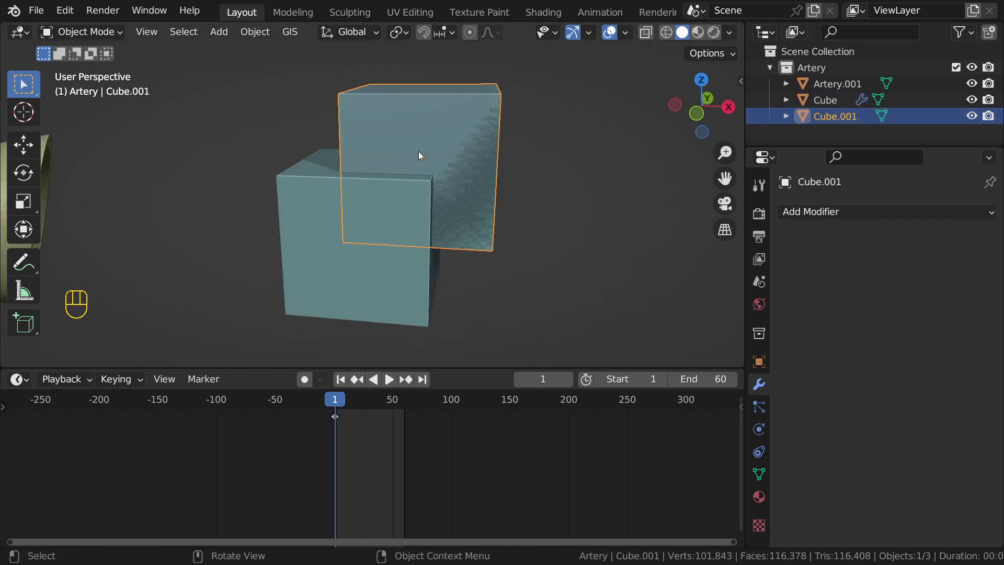
pyautogui.click(975, 118)
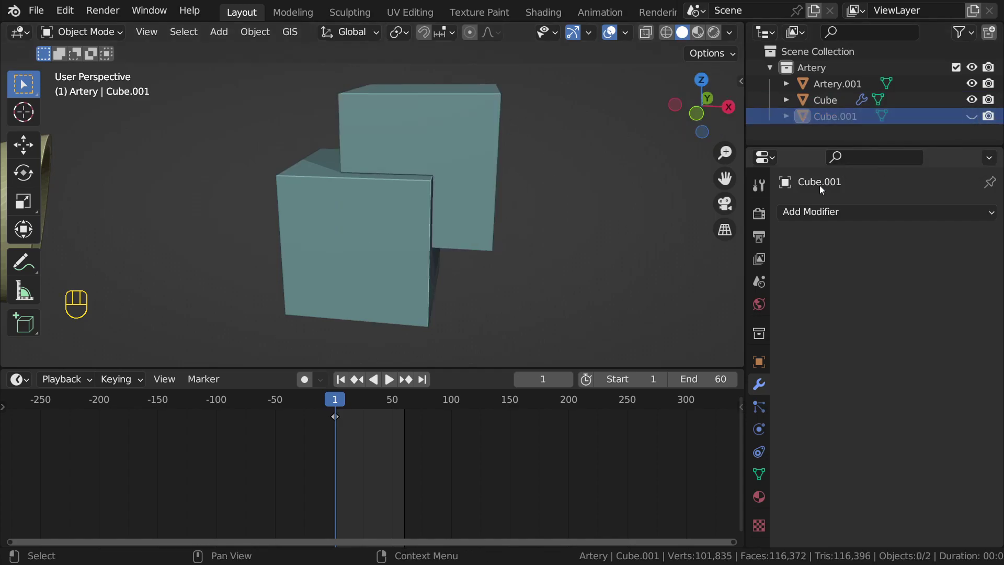
pyautogui.click(422, 274)
pyautogui.click(823, 263)
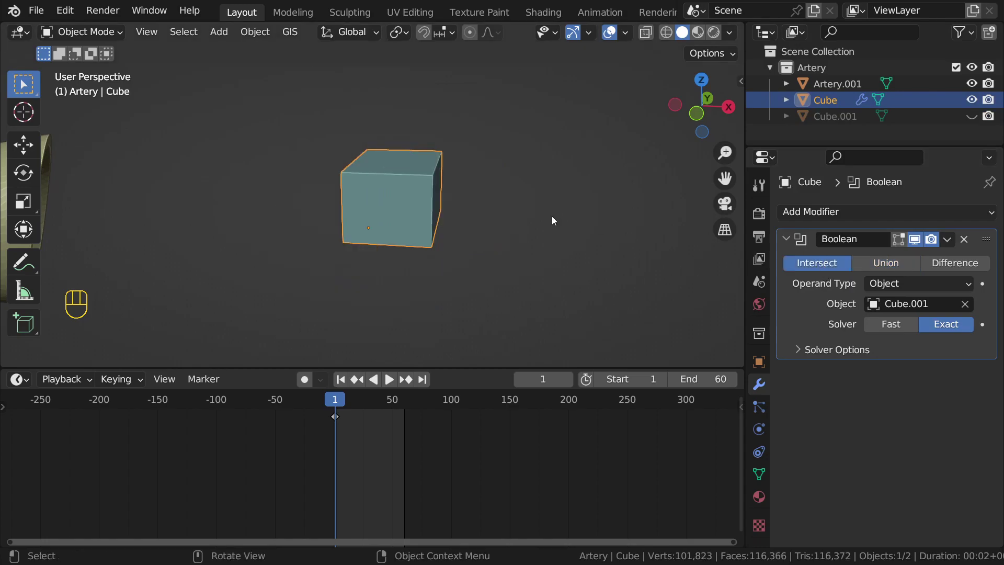
pyautogui.scroll(-2, 346, 161)
pyautogui.moveTo(355, 162); pyautogui.dragTo(414, 159, button='middle')
pyautogui.scroll(1, 540, 256)
pyautogui.moveTo(539, 256); pyautogui.dragTo(522, 253, button='middle')
pyautogui.click(895, 264)
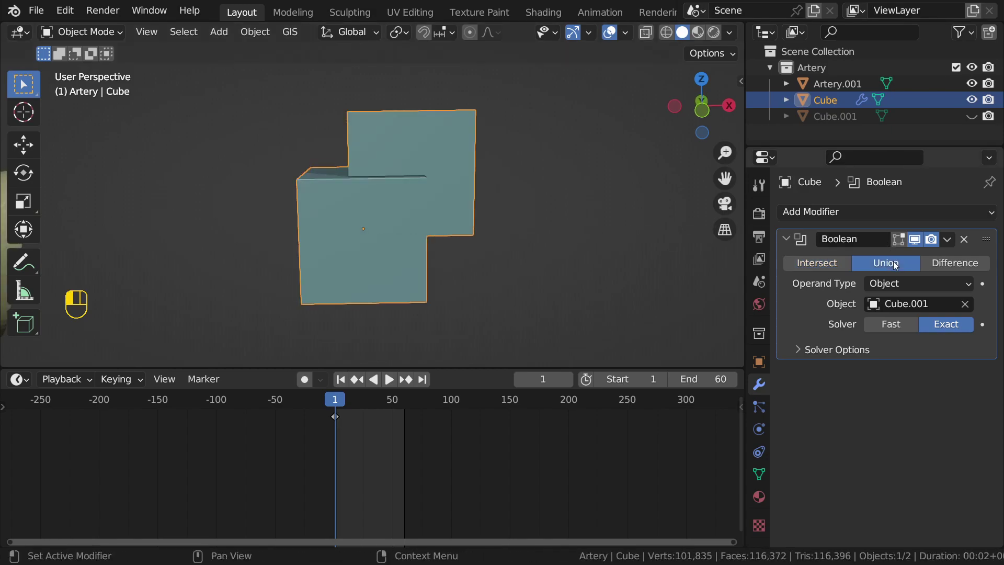
pyautogui.click(947, 264)
pyautogui.moveTo(554, 250); pyautogui.dragTo(471, 285, button='middle')
pyautogui.click(830, 264)
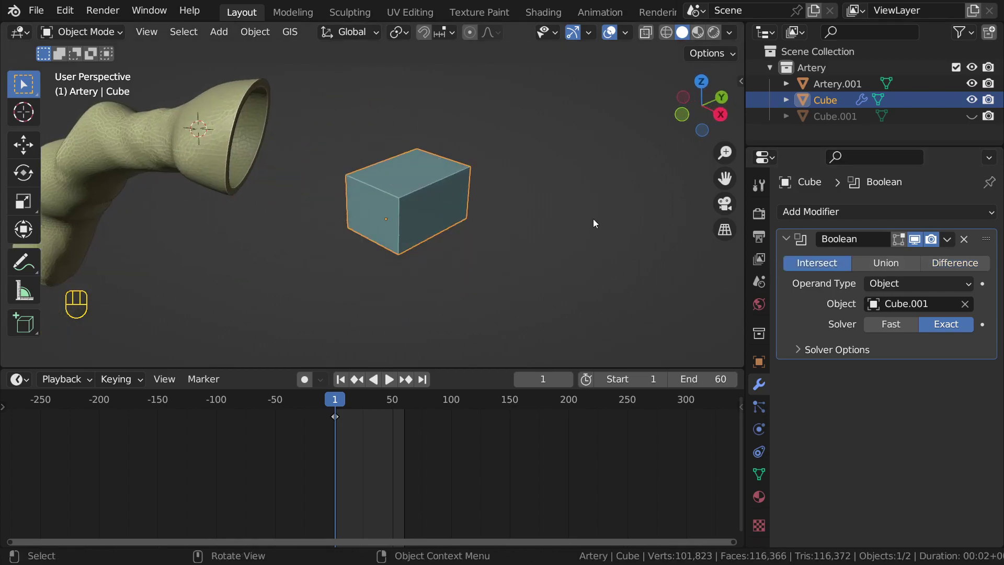
pyautogui.click(970, 266)
pyautogui.moveTo(575, 243); pyautogui.dragTo(523, 209, button='middle')
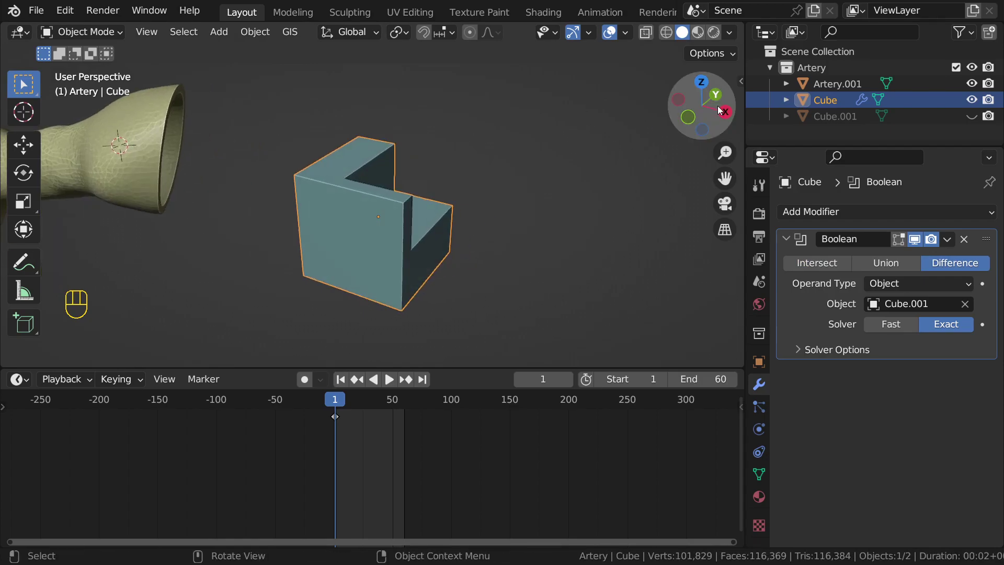
pyautogui.click(947, 117)
pyautogui.click(971, 116)
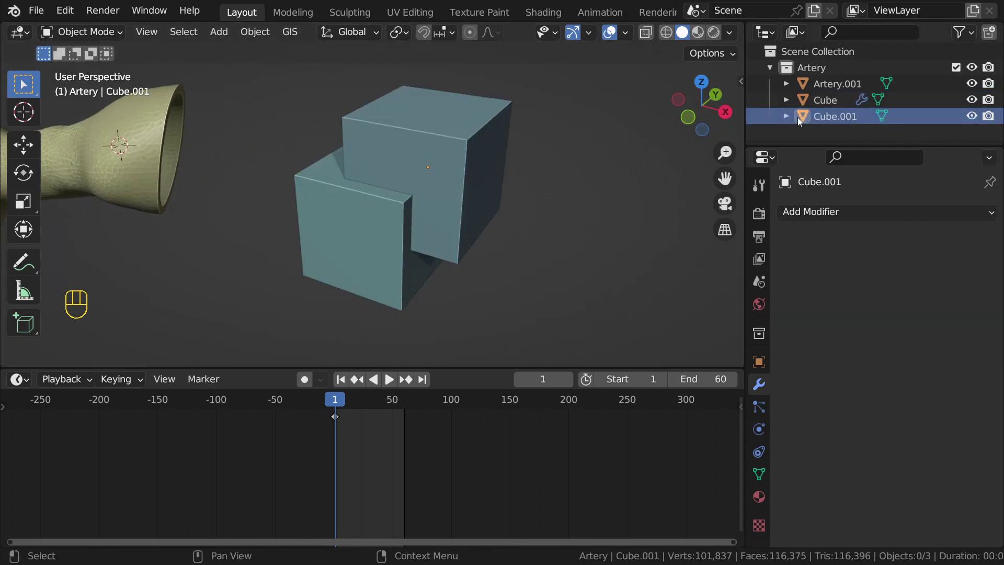
# Step: Move Cube.001, briefly hide it, then undo the hiding and reselect it
pyautogui.moveTo(470, 143); pyautogui.dragTo(551, 152, button='middle')
pyautogui.press('g')
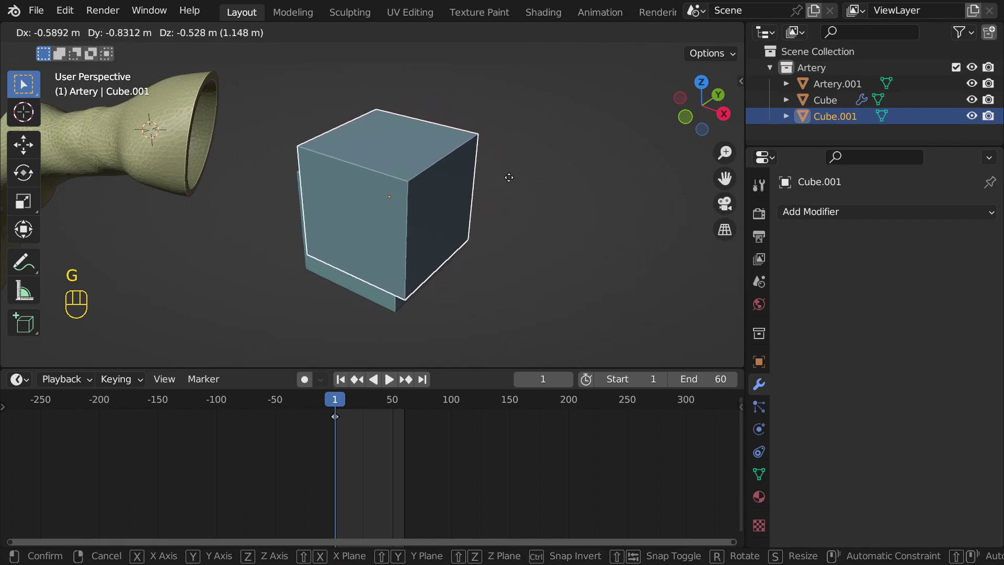
pyautogui.click(471, 196)
pyautogui.moveTo(460, 204); pyautogui.dragTo(593, 212, button='middle')
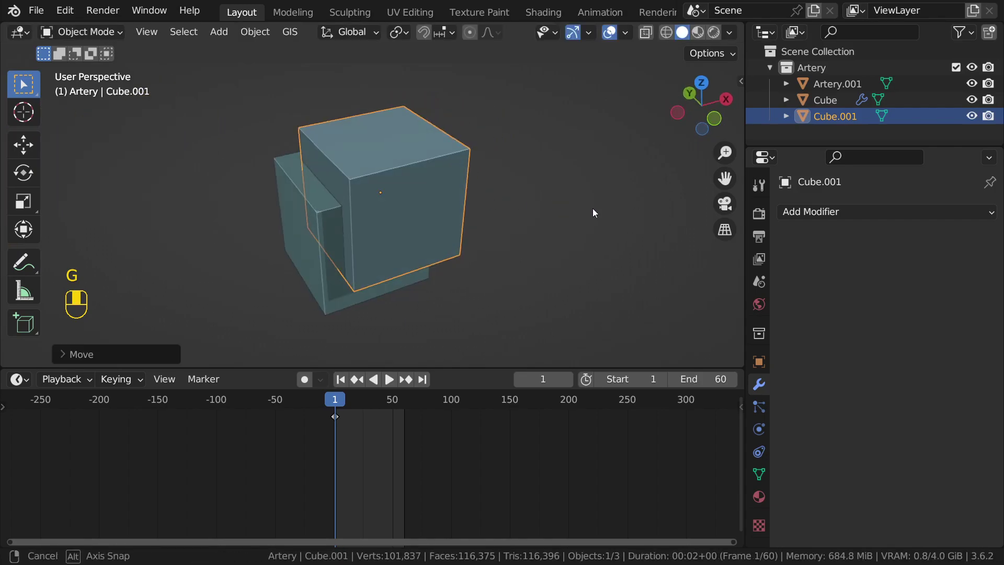
pyautogui.click(971, 116)
pyautogui.moveTo(662, 256); pyautogui.dragTo(495, 246, button='middle')
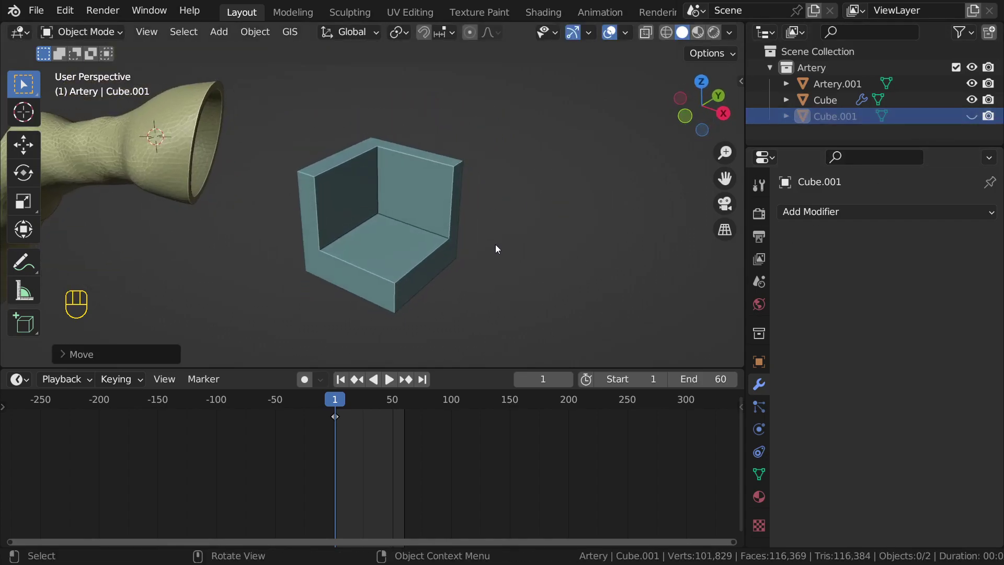
pyautogui.scroll(-2, 419, 218)
pyautogui.scroll(2, 404, 197)
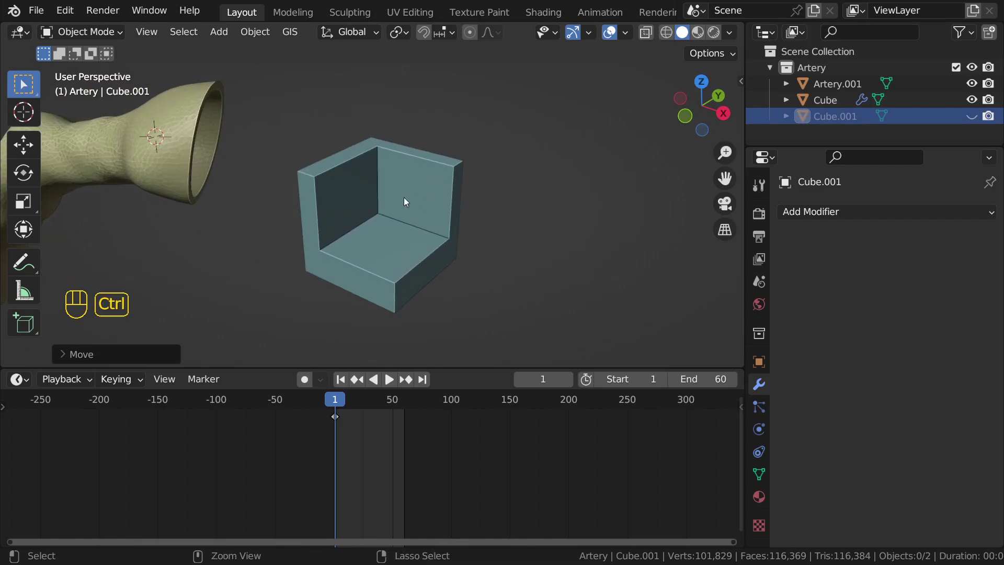
pyautogui.hotkey('ctrl', 'z')
pyautogui.moveTo(511, 185); pyautogui.dragTo(541, 234, button='middle')
pyautogui.click(541, 234)
pyautogui.click(387, 173)
pyautogui.scroll(1, 380, 181)
pyautogui.moveTo(381, 183); pyautogui.dragTo(412, 161, button='middle')
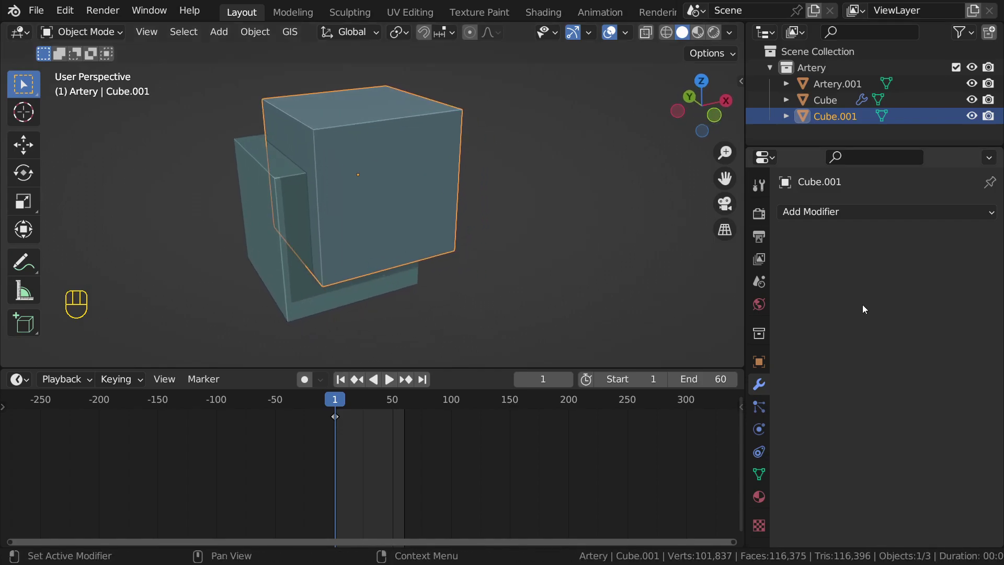
# Step: Set Cube.001's viewport Display As to Wire
pyautogui.click(759, 362)
pyautogui.scroll(-4, 793, 359)
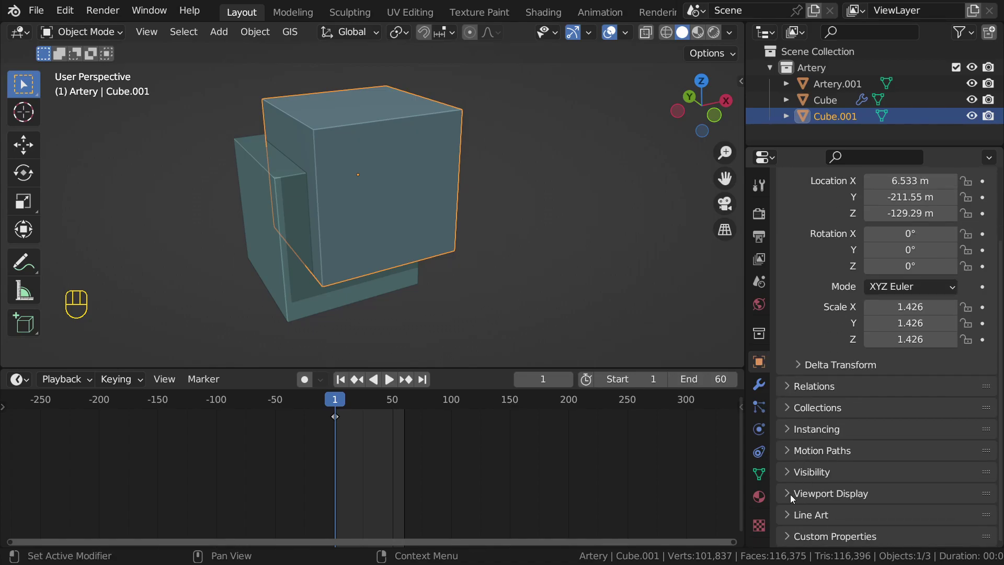
pyautogui.click(823, 494)
pyautogui.scroll(-9, 864, 434)
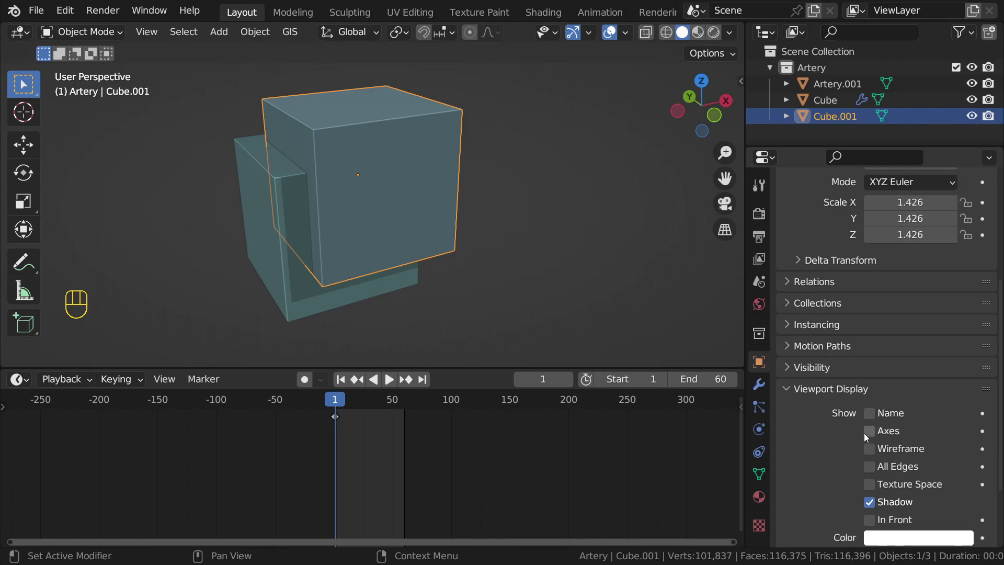
pyautogui.click(887, 474)
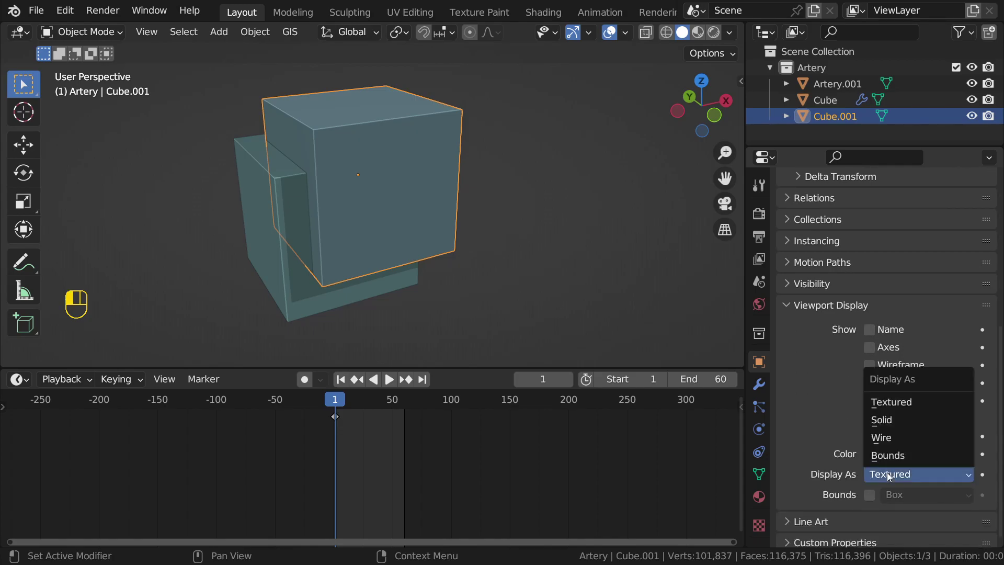
pyautogui.click(889, 435)
# Step: Shrink the wire cube, lower it into the box, and add Cube to the selection
pyautogui.moveTo(538, 256); pyautogui.dragTo(340, 111, button='middle')
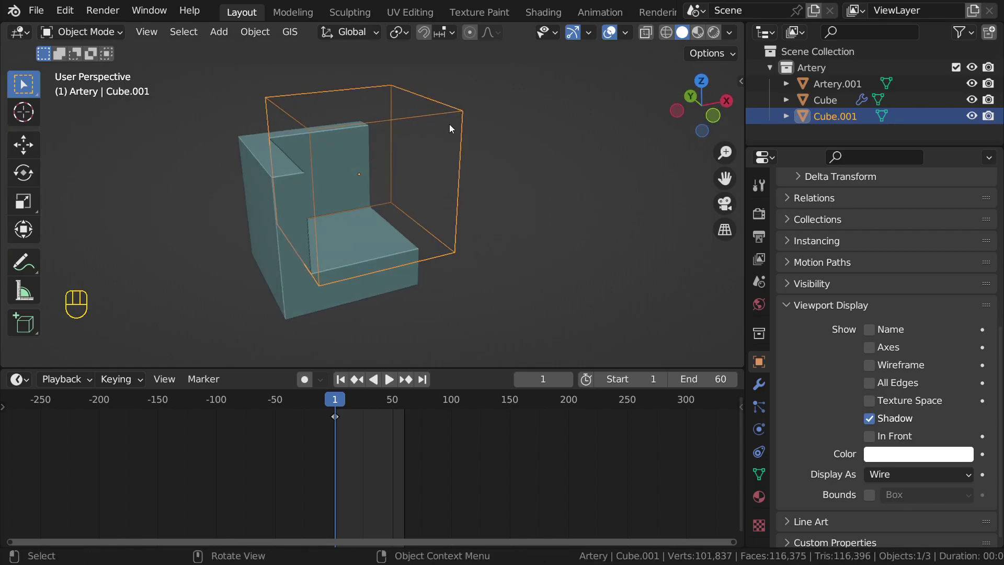
pyautogui.press('s')
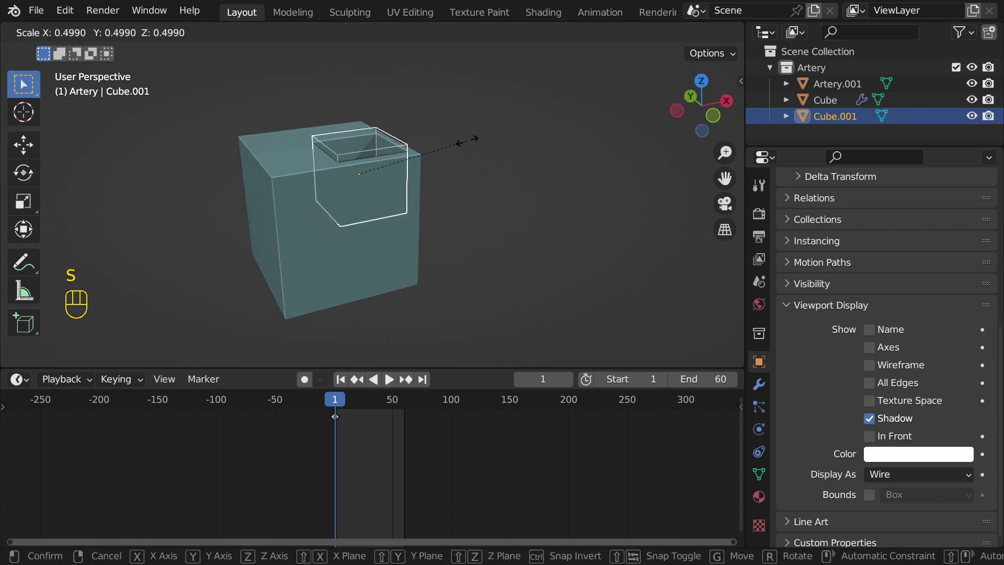
pyautogui.click(467, 140)
pyautogui.moveTo(504, 143); pyautogui.dragTo(394, 183, button='middle')
pyautogui.press('g')
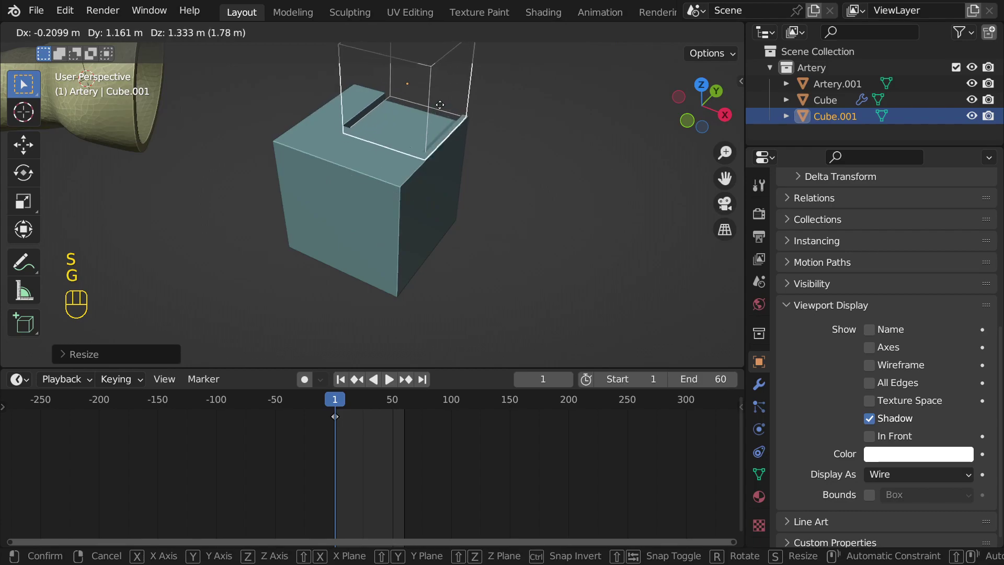
pyautogui.click(338, 183)
pyautogui.click(517, 215)
pyautogui.scroll(-3, 497, 186)
pyautogui.moveTo(497, 186); pyautogui.dragTo(326, 127, button='middle')
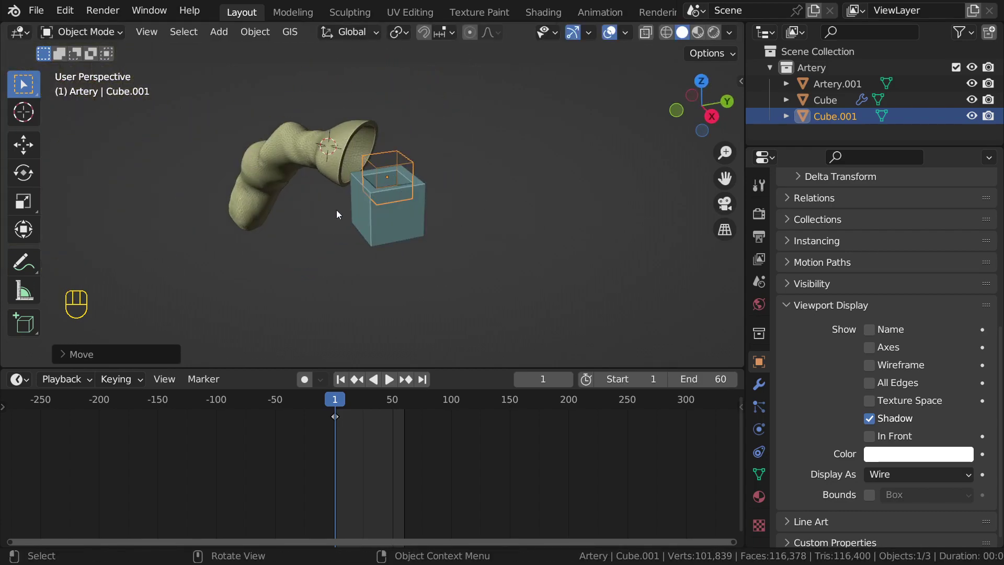
pyautogui.moveTo(338, 206); pyautogui.dragTo(406, 231, button='middle')
pyautogui.keyDown('shift'); pyautogui.click(403, 214); pyautogui.keyUp('shift')
# Step: Delete both cubes and re-centre the view on the artery
pyautogui.press('x')
pyautogui.click(404, 215)
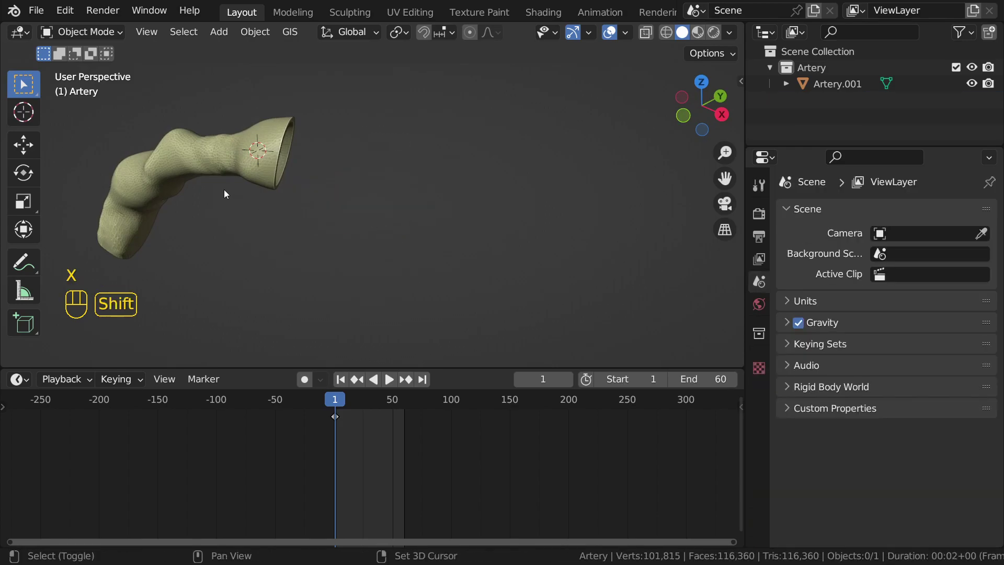
pyautogui.keyDown('shift'); pyautogui.moveTo(224, 189); pyautogui.dragTo(466, 221, button='middle'); pyautogui.keyUp('shift')
pyautogui.scroll(-5, 450, 198)
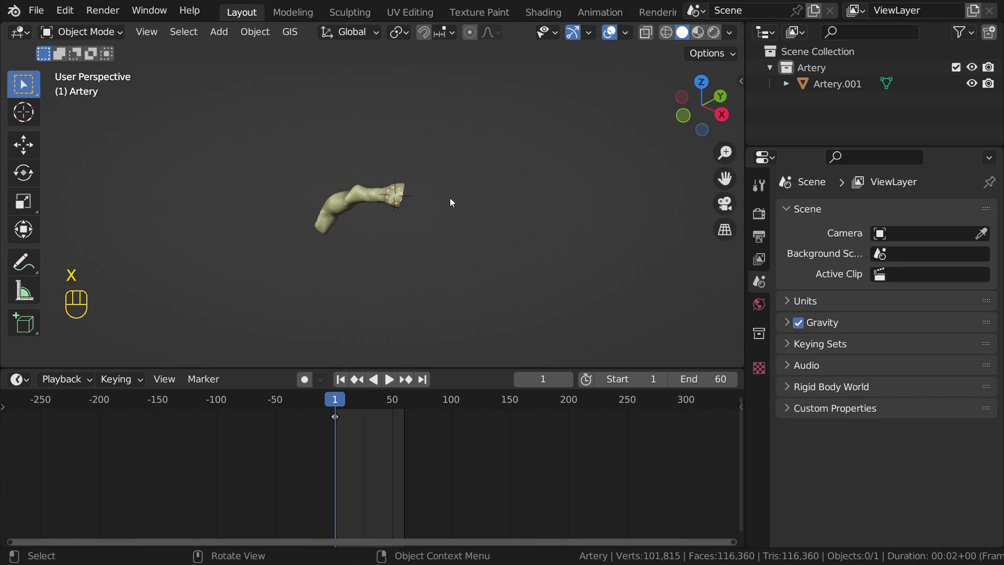
pyautogui.scroll(-2, 450, 198)
pyautogui.press('KP_7')
pyautogui.scroll(-2, 450, 198)
pyautogui.moveTo(450, 198); pyautogui.dragTo(434, 143, button='middle')
pyautogui.scroll(5, 432, 166)
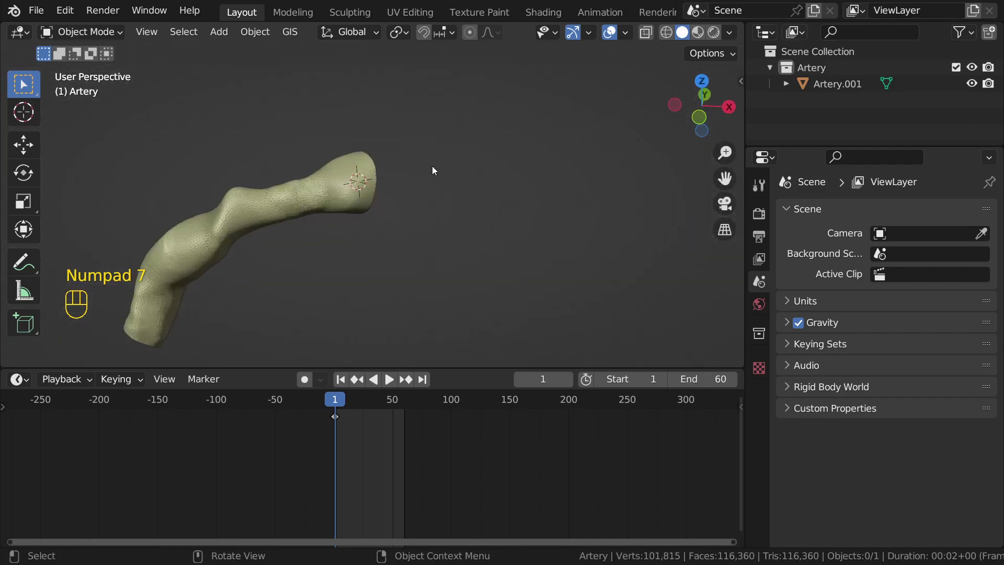
# Step: Select the artery and try rotating it, cancelling each rotation
pyautogui.click(333, 177)
pyautogui.scroll(-3, 401, 184)
pyautogui.keyDown('shift'); pyautogui.moveTo(401, 184); pyautogui.dragTo(482, 122, button='middle'); pyautogui.keyUp('shift')
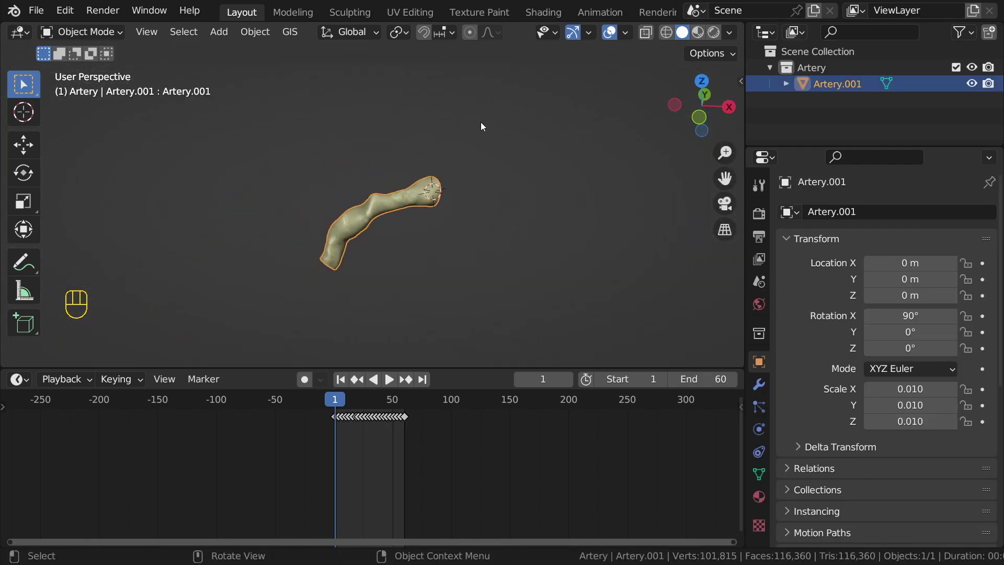
pyautogui.press('r')
pyautogui.rightClick(460, 116)
pyautogui.press('r')
pyautogui.rightClick(465, 211)
pyautogui.scroll(-2, 466, 212)
pyautogui.scroll(2, 532, 234)
pyautogui.scroll(1, 578, 196)
# Step: Show the artery's mesh data, listing shape keys Artery.001 through Artery.005
pyautogui.moveTo(451, 114)
pyautogui.mouseDown()
pyautogui.moveTo(256, 214)
pyautogui.moveTo(479, 165)
pyautogui.mouseUp()
pyautogui.moveTo(413, 123)
pyautogui.mouseDown(button='right')
pyautogui.moveTo(443, 129)
pyautogui.moveTo(258, 265)
pyautogui.moveTo(366, 143)
pyautogui.moveTo(486, 189)
pyautogui.moveTo(326, 305)
pyautogui.moveTo(380, 241)
pyautogui.mouseUp(button='right')
pyautogui.moveTo(379, 241); pyautogui.dragTo(413, 247, button='middle')
pyautogui.scroll(-3, 414, 247)
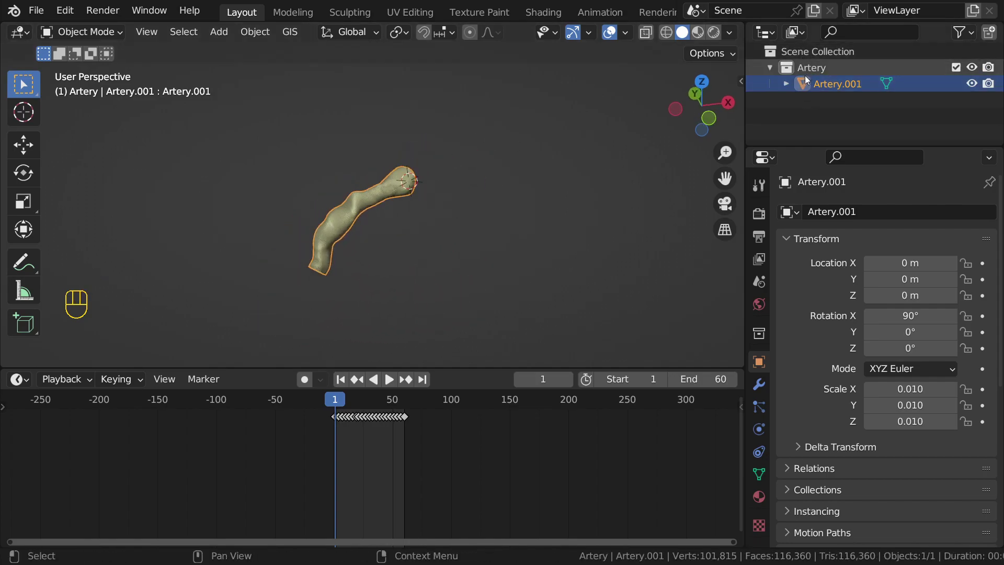
pyautogui.scroll(3, 401, 174)
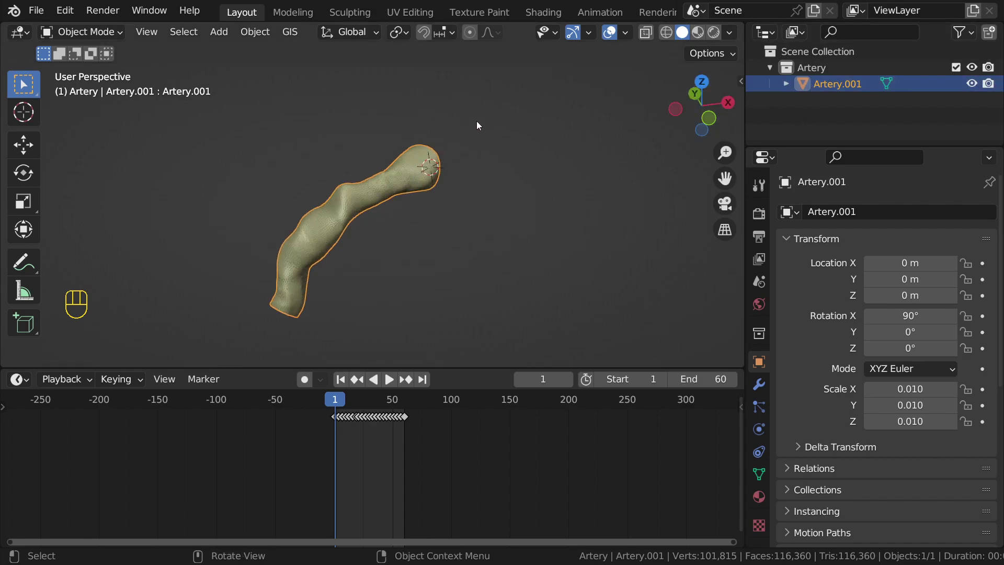
pyautogui.press('r')
pyautogui.rightClick(486, 287)
pyautogui.scroll(-4, 451, 246)
pyautogui.scroll(2, 459, 176)
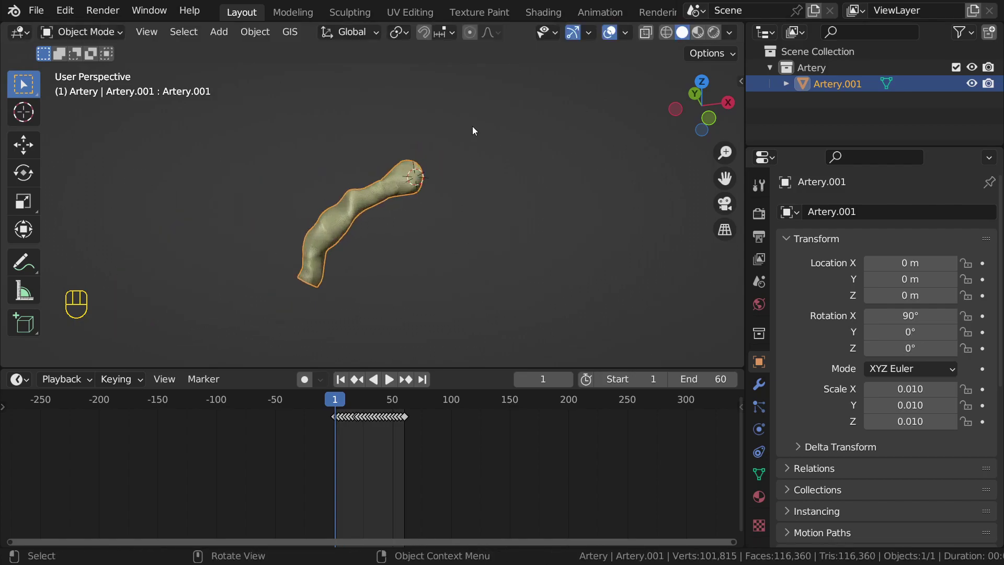
pyautogui.scroll(1, 472, 130)
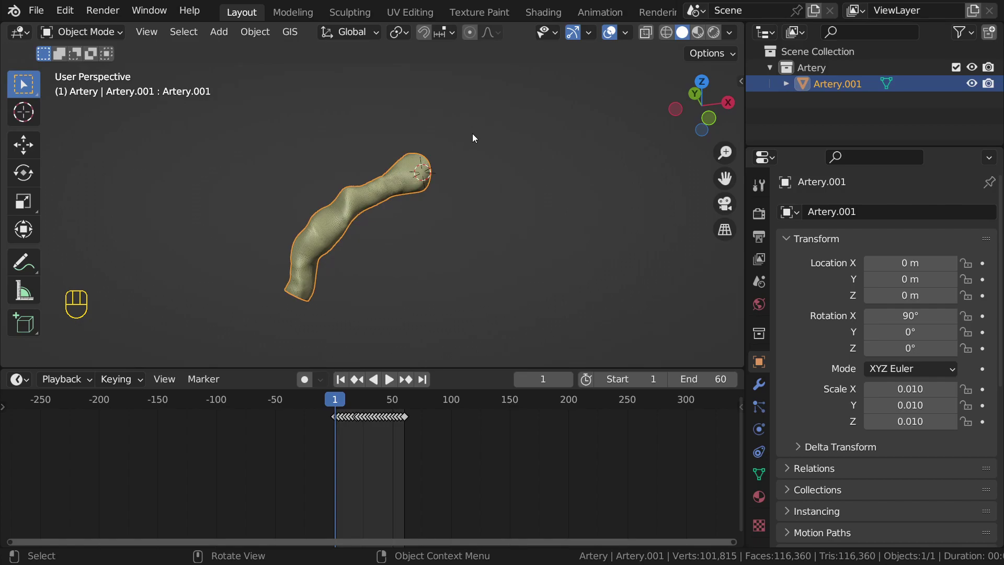
pyautogui.scroll(1, 452, 194)
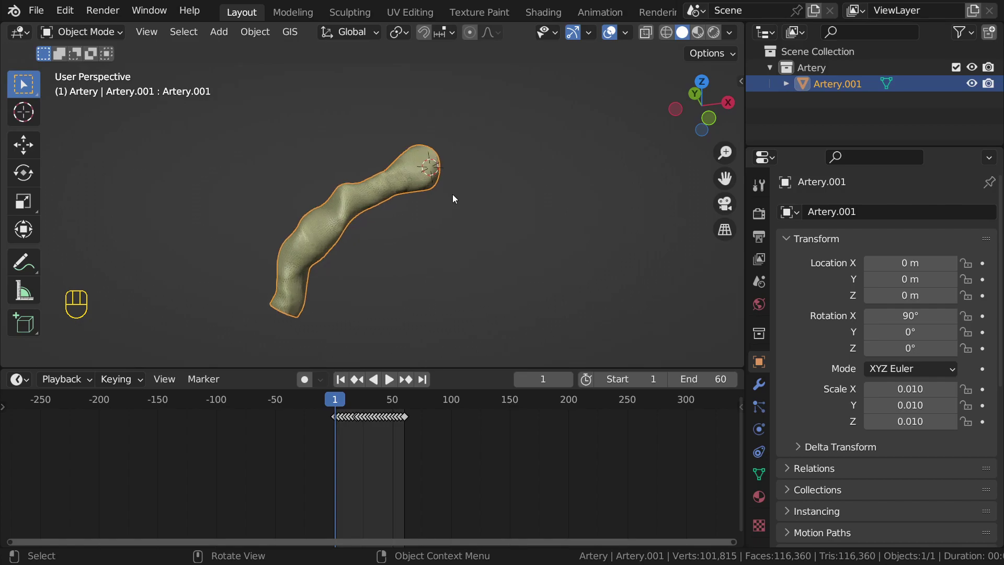
pyautogui.moveTo(453, 194); pyautogui.dragTo(422, 196, button='middle')
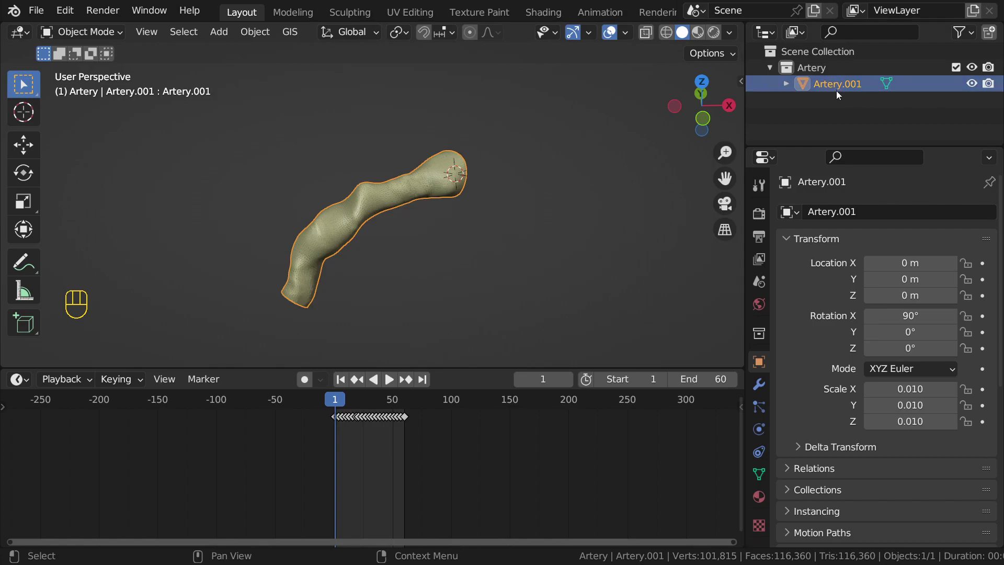
pyautogui.click(760, 474)
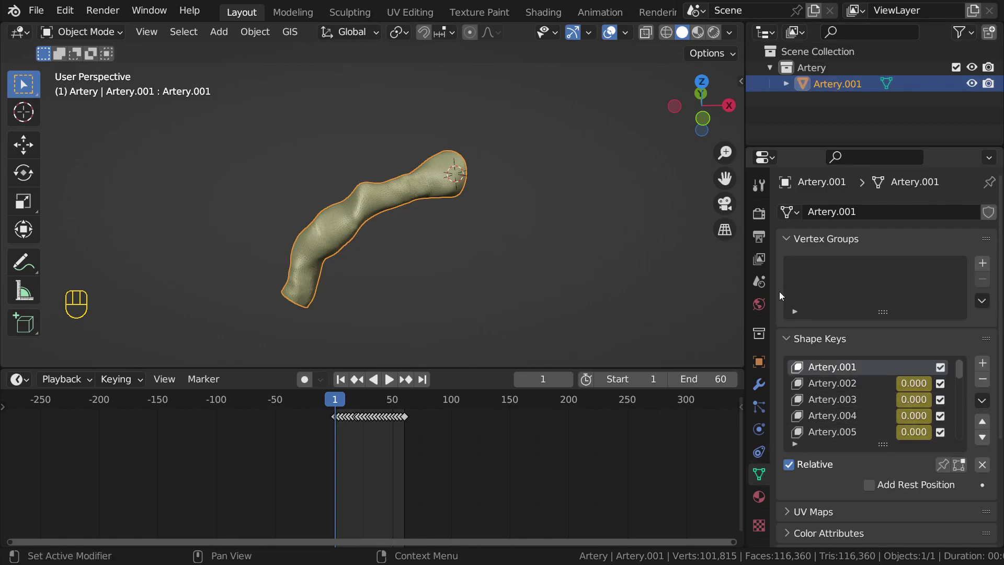
pyautogui.click(830, 388)
pyautogui.scroll(-1, 827, 397)
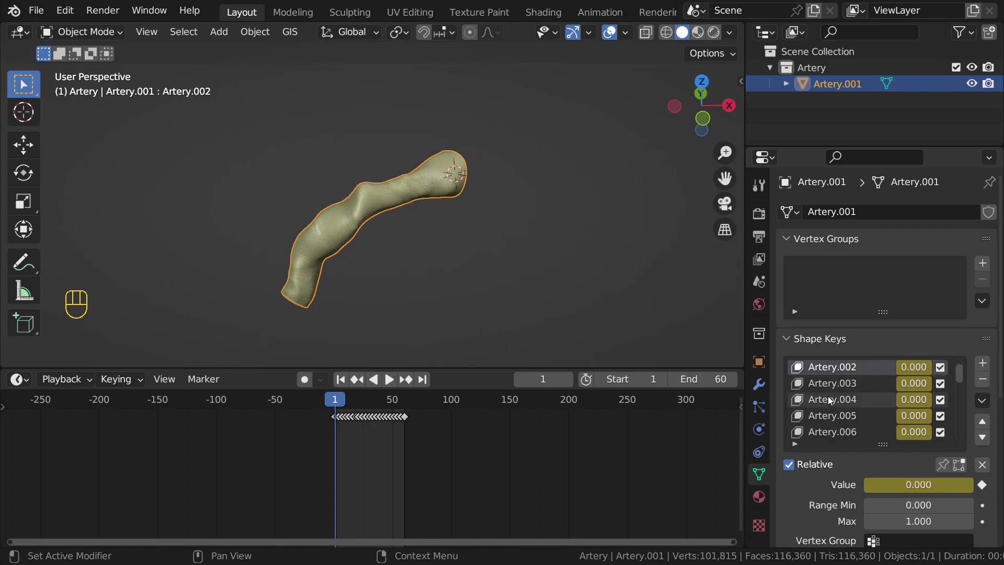
pyautogui.click(837, 400)
pyautogui.scroll(-4, 833, 421)
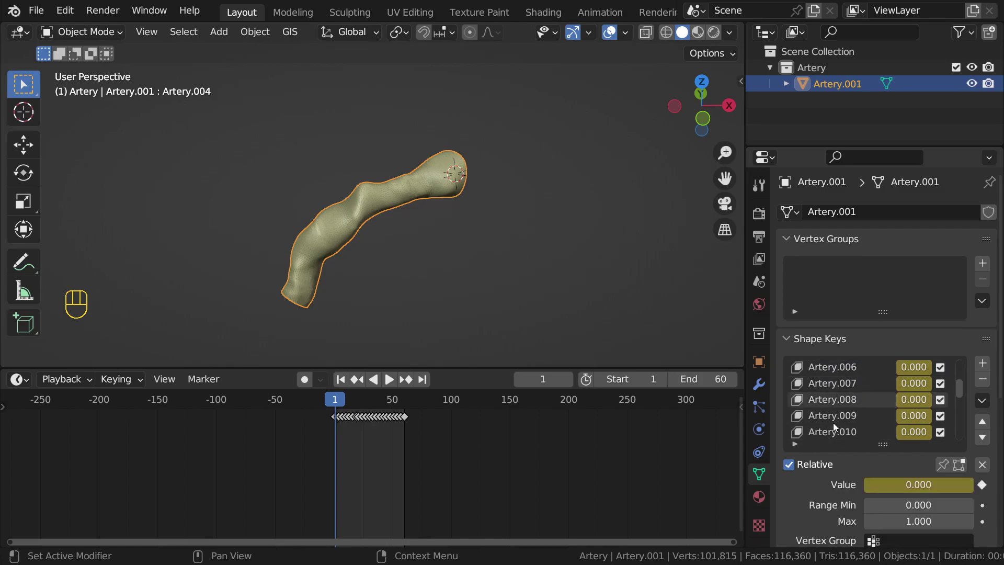
pyautogui.scroll(-3, 837, 413)
pyautogui.click(833, 415)
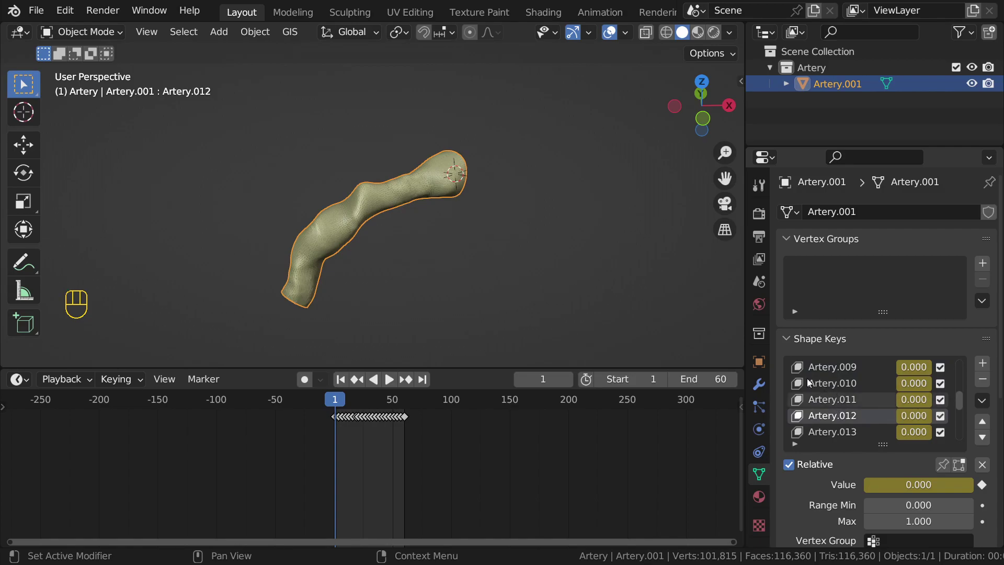
pyautogui.scroll(2, 403, 214)
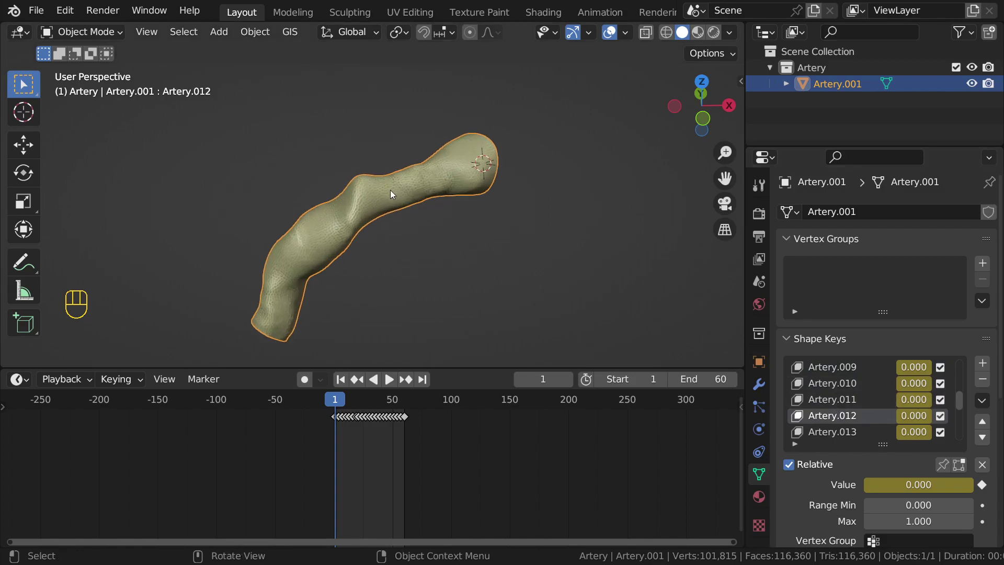
pyautogui.scroll(-2, 390, 190)
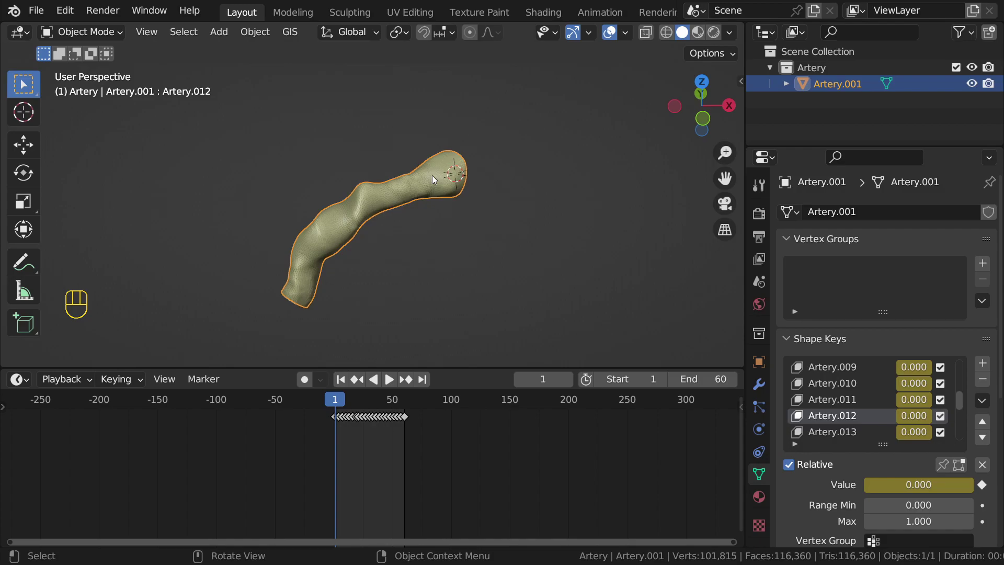
pyautogui.press('g')
pyautogui.rightClick(482, 156)
pyautogui.scroll(-8, 807, 363)
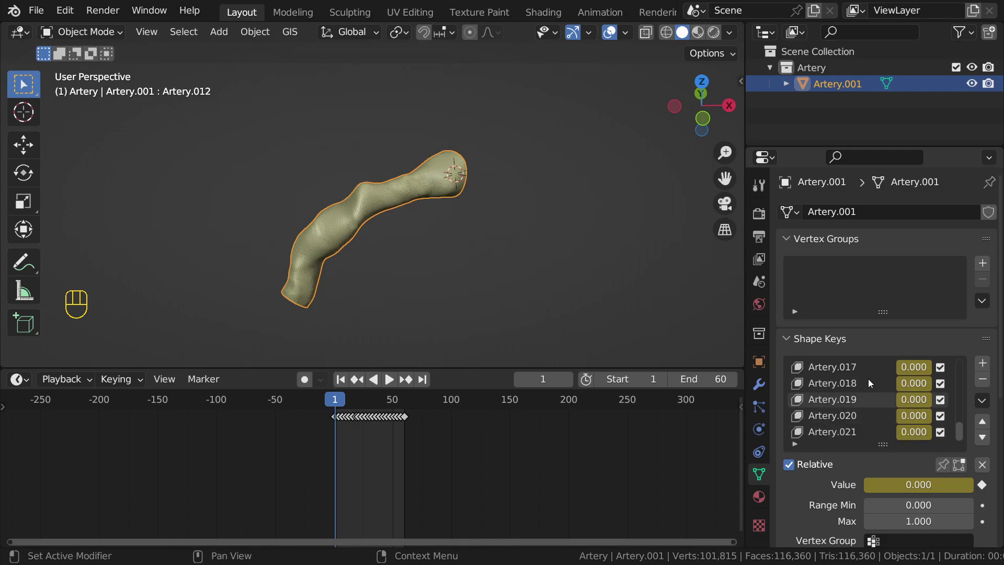
pyautogui.click(858, 433)
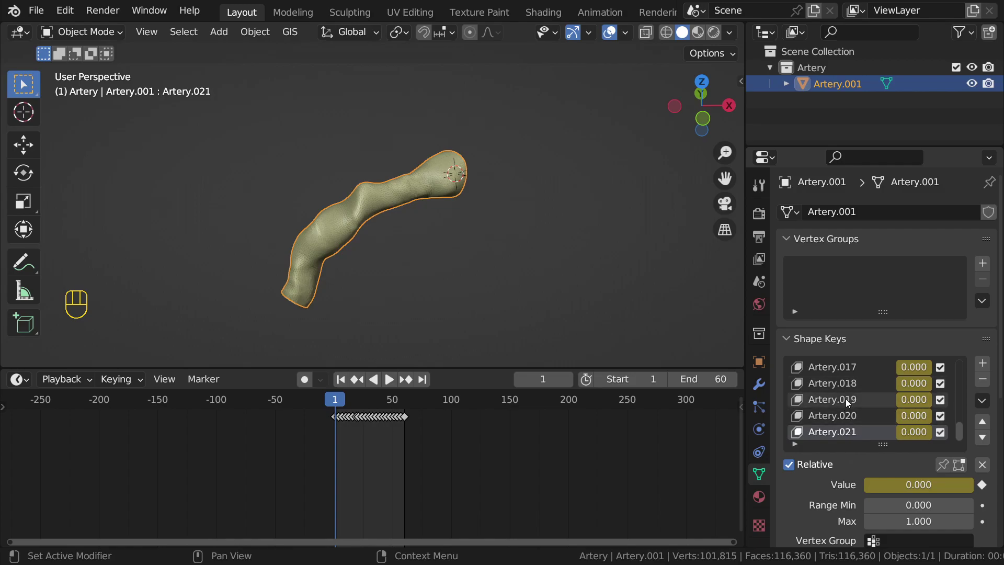
pyautogui.scroll(5, 841, 389)
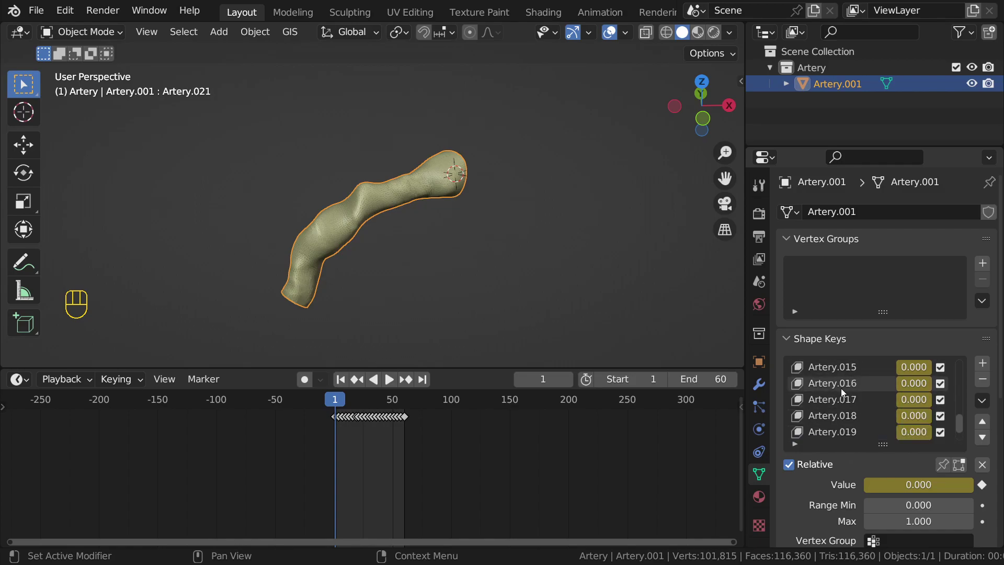
pyautogui.scroll(11, 841, 388)
pyautogui.moveTo(482, 217); pyautogui.dragTo(443, 225, button='middle')
pyautogui.scroll(2, 444, 225)
pyautogui.keyDown('alt'); pyautogui.middleClick(417, 203); pyautogui.keyUp('alt')
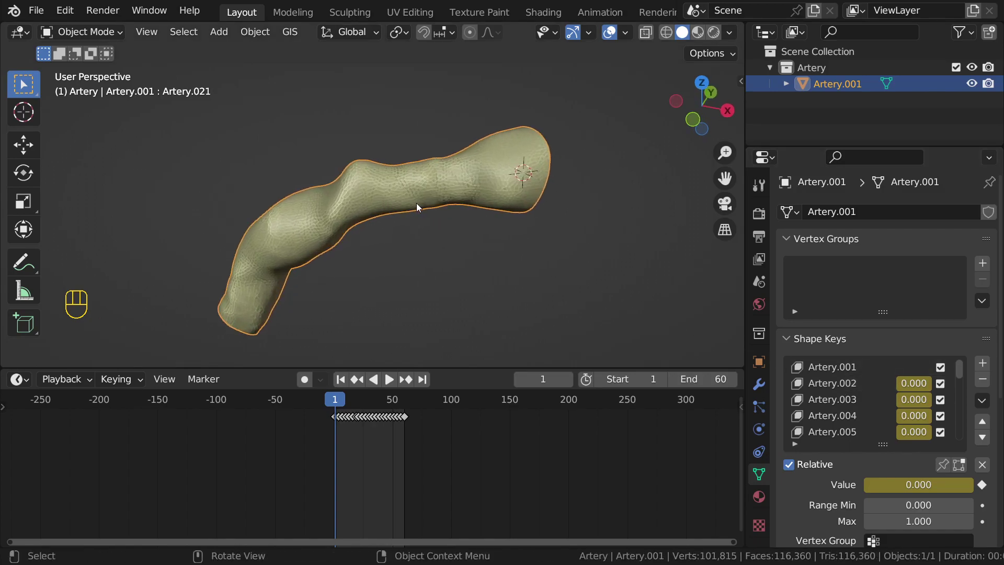
pyautogui.scroll(-3, 416, 203)
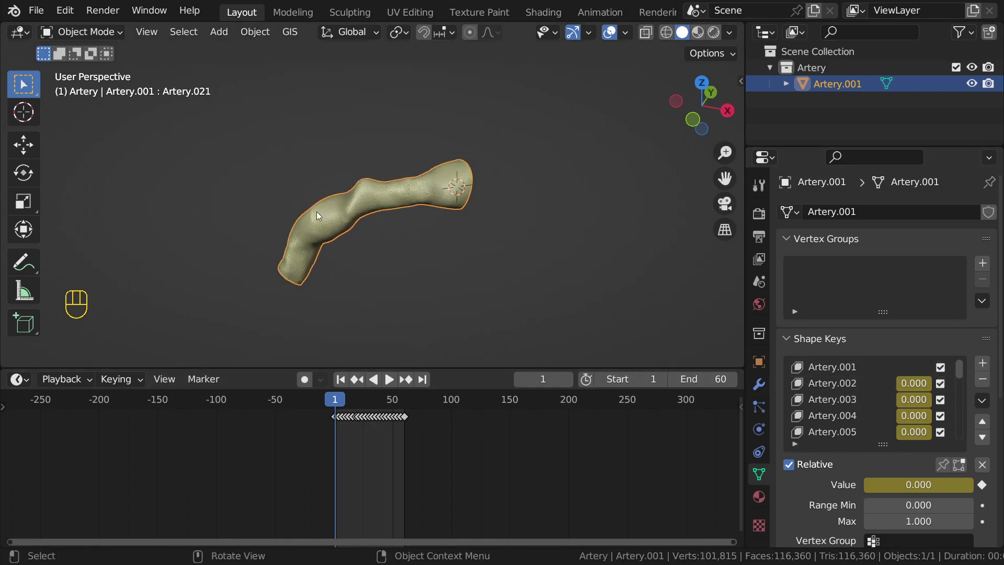
pyautogui.moveTo(350, 202); pyautogui.dragTo(424, 198, button='middle')
# Step: Add a cube and move it against the artery's upper open end
pyautogui.hotkey('shift', 'a')
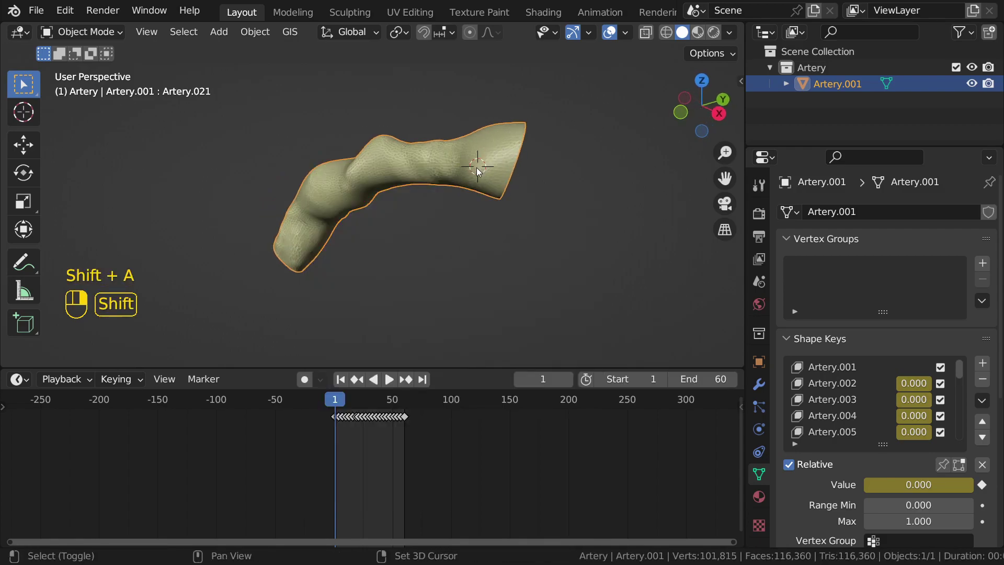
pyautogui.hotkey('shift', 'a')
pyautogui.click(544, 180)
pyautogui.moveTo(545, 180); pyautogui.dragTo(455, 222, button='middle')
pyautogui.press('g')
pyautogui.click(477, 242)
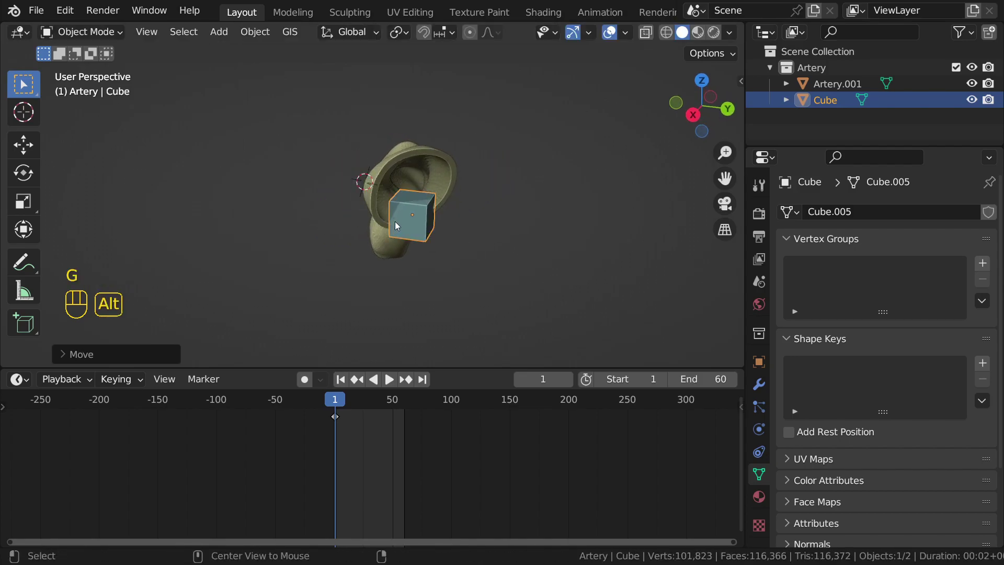
pyautogui.keyDown('alt'); pyautogui.moveTo(394, 221); pyautogui.dragTo(485, 226, button='middle'); pyautogui.keyUp('alt')
pyautogui.scroll(3, 485, 222)
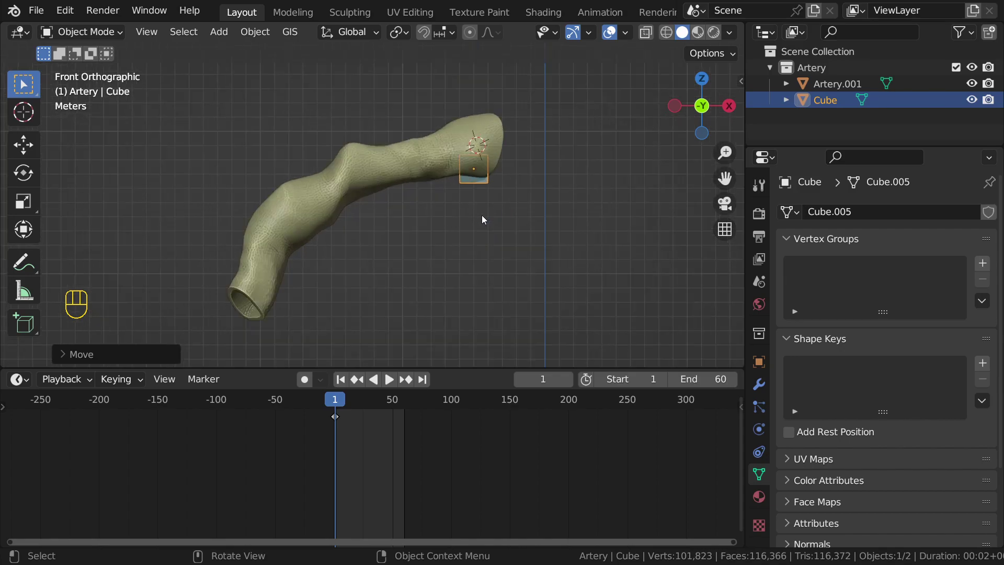
# Step: Enter Edit Mode on the cube and try X-ray and wireframe display to see it inside the artery
pyautogui.press('Tab')
pyautogui.hotkey('alt', 'z')
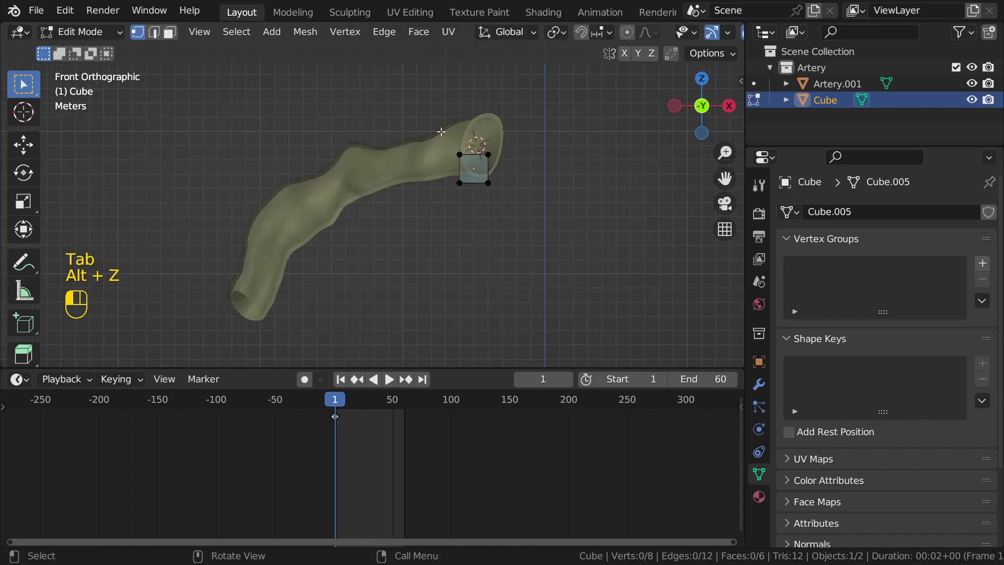
pyautogui.click(441, 132)
pyautogui.hotkey('alt', 'z')
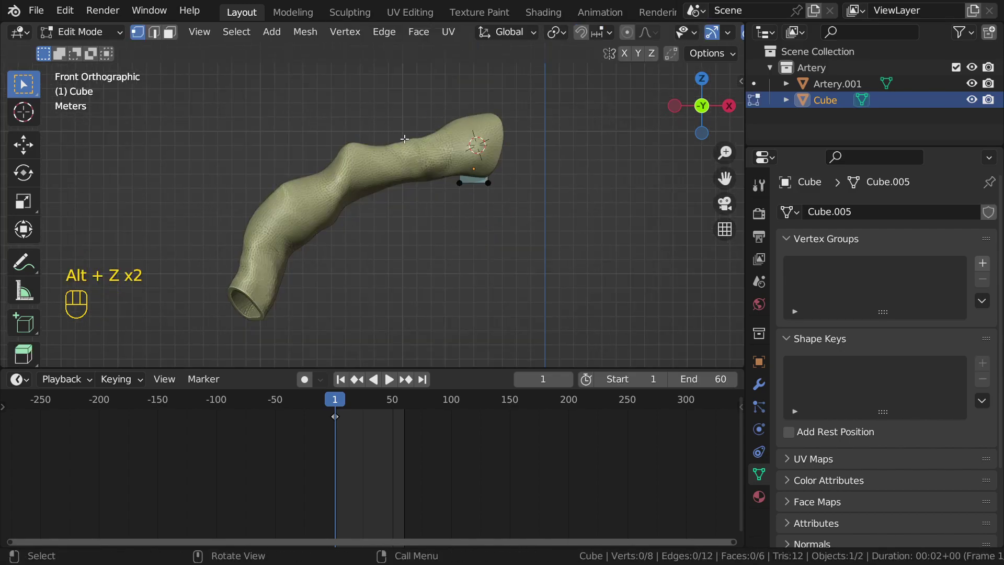
pyautogui.hotkey('alt', 'z')
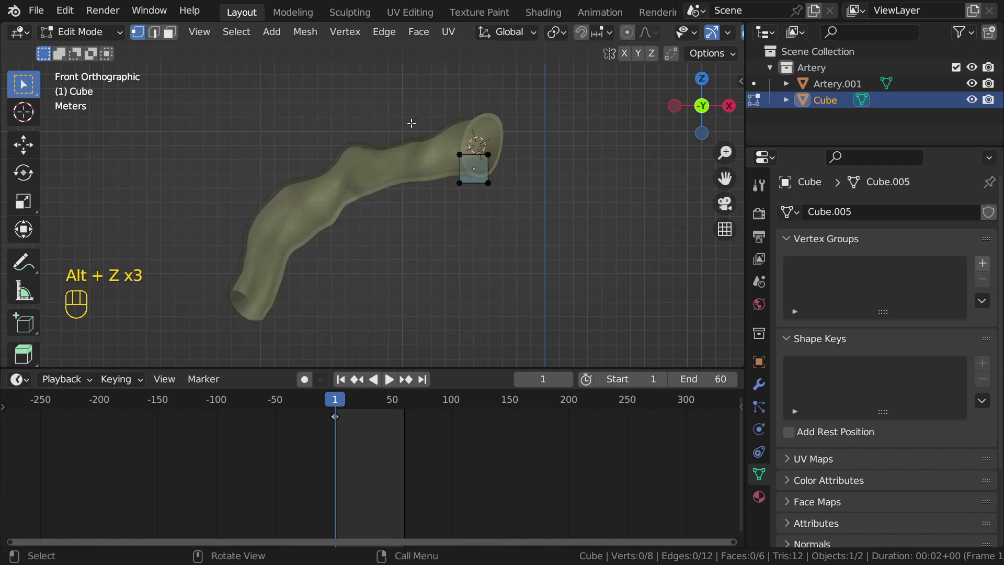
pyautogui.hotkey('alt', 'z')
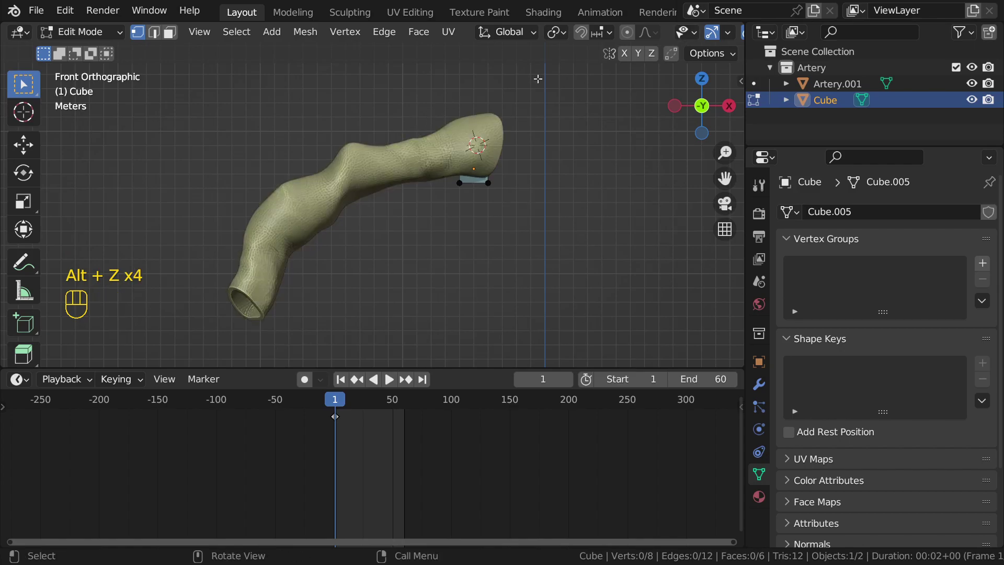
pyautogui.press('z')
pyautogui.keyDown('shift'); pyautogui.moveTo(536, 209); pyautogui.dragTo(490, 207, button='middle'); pyautogui.keyUp('shift')
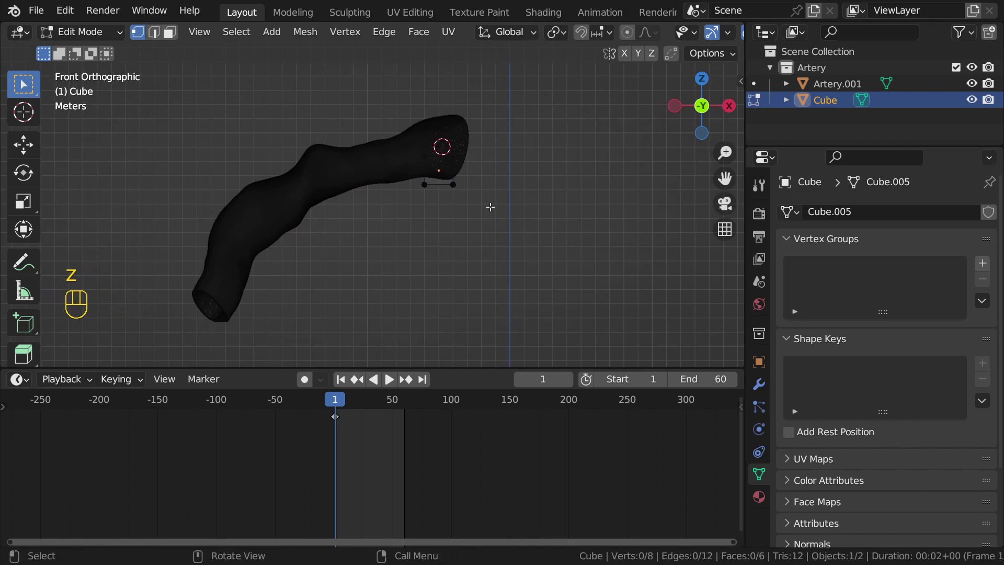
pyautogui.press('z')
# Step: From the front view in wireframe, box-select the cube's whole right face
pyautogui.hotkey('alt', 'z')
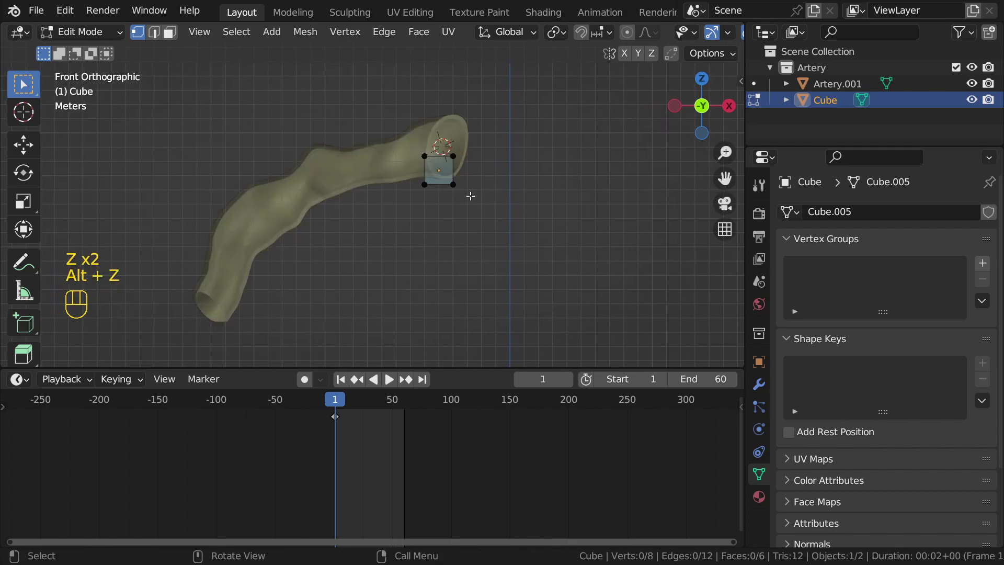
pyautogui.scroll(2, 405, 176)
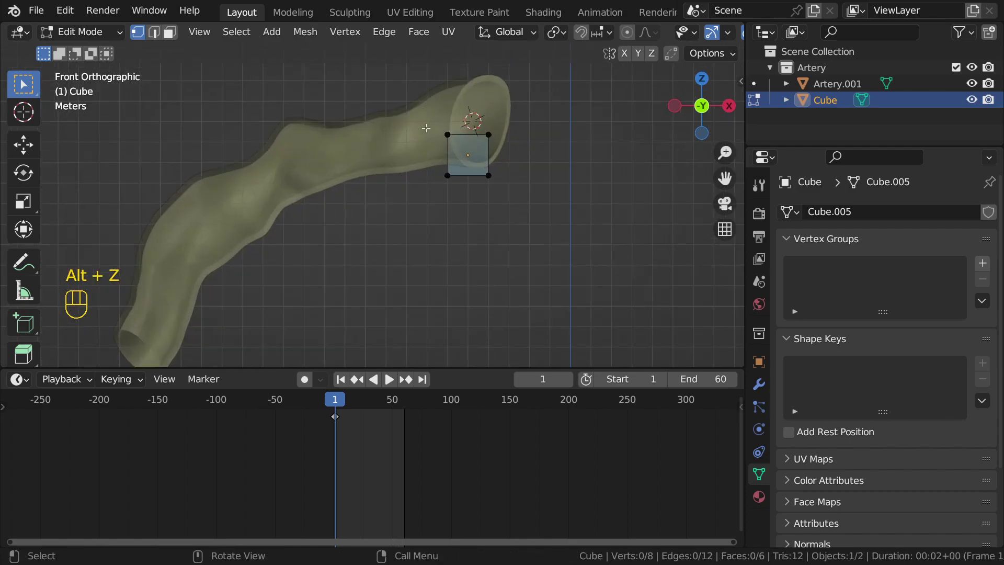
pyautogui.keyDown('shift'); pyautogui.moveTo(427, 128); pyautogui.dragTo(446, 137, button='middle'); pyautogui.keyUp('shift')
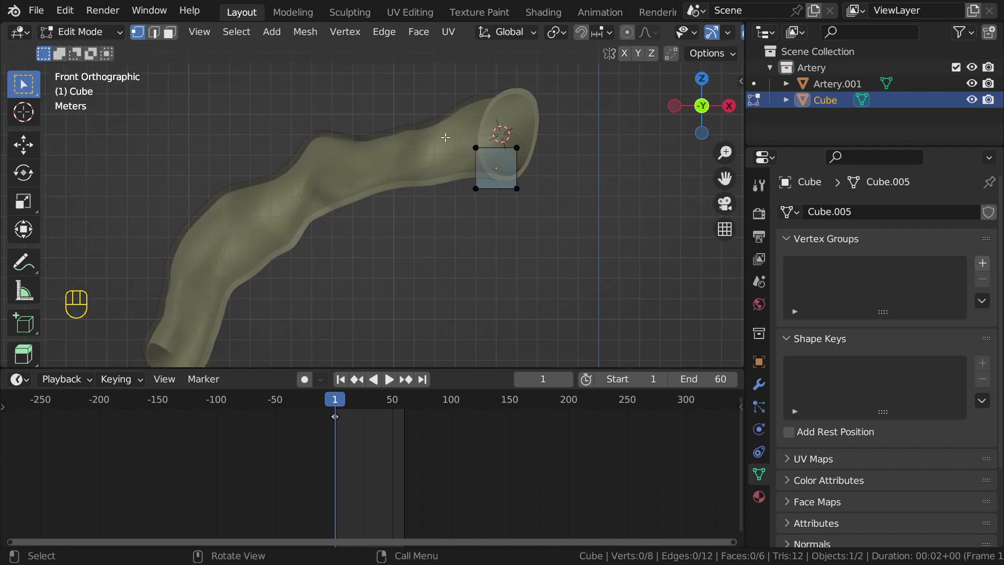
pyautogui.hotkey('alt', 'z')
pyautogui.scroll(1, 446, 137)
pyautogui.keyDown('shift'); pyautogui.moveTo(516, 179); pyautogui.dragTo(496, 195, button='middle'); pyautogui.keyUp('shift')
pyautogui.moveTo(475, 138); pyautogui.dragTo(530, 257)
pyautogui.moveTo(544, 229); pyautogui.dragTo(497, 195, button='middle')
pyautogui.press('z')
pyautogui.moveTo(474, 121); pyautogui.dragTo(539, 256)
pyautogui.moveTo(578, 233); pyautogui.dragTo(649, 164, button='middle')
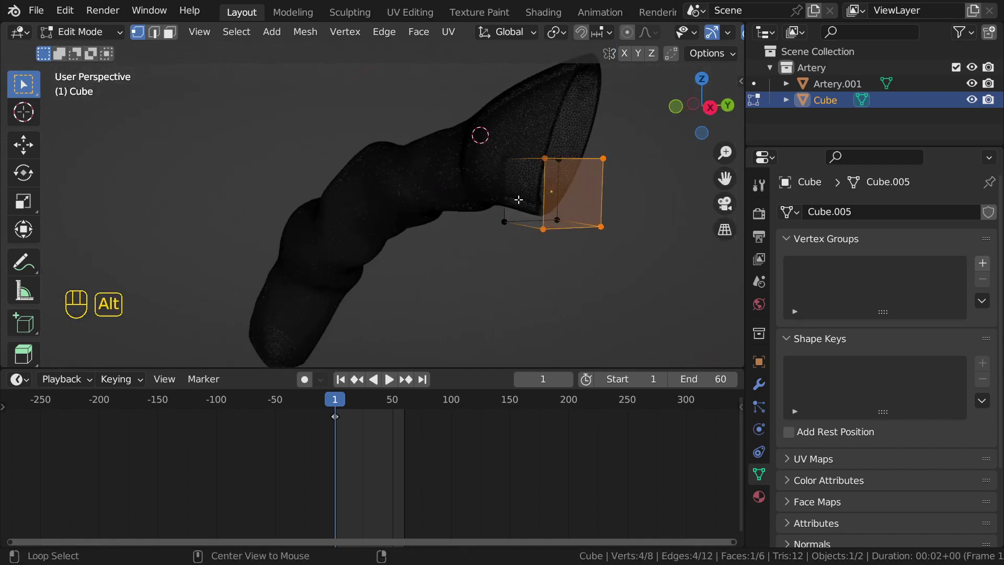
# Step: Cycle viewport shading through solid, material preview and rendered, ending with X-ray on
pyautogui.keyDown('alt'); pyautogui.moveTo(471, 195); pyautogui.dragTo(540, 204, button='middle'); pyautogui.keyUp('alt')
pyautogui.hotkey('alt', 'z')
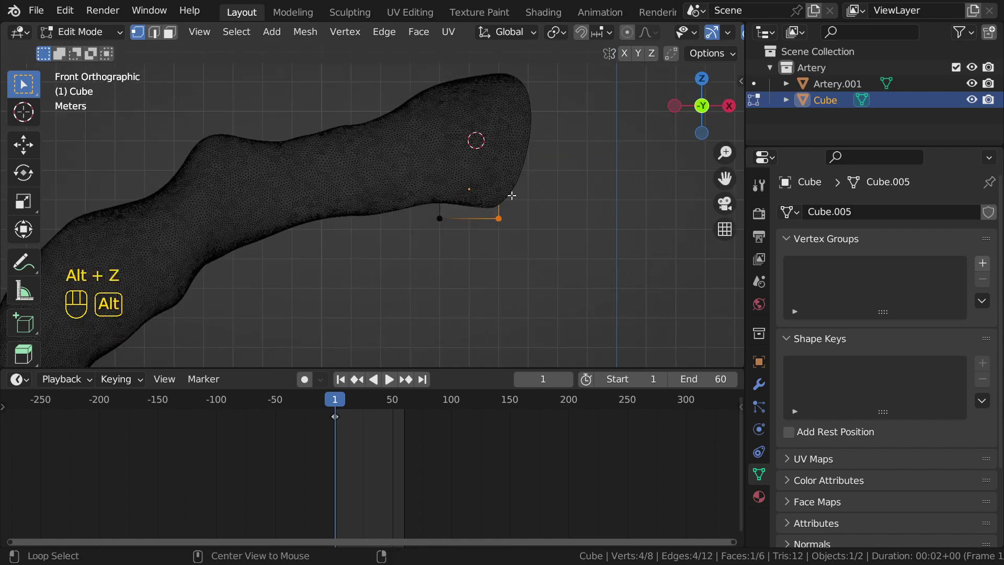
pyautogui.click(617, 229)
pyautogui.hotkey('alt', 'z')
pyautogui.hotkey('alt', 'z')
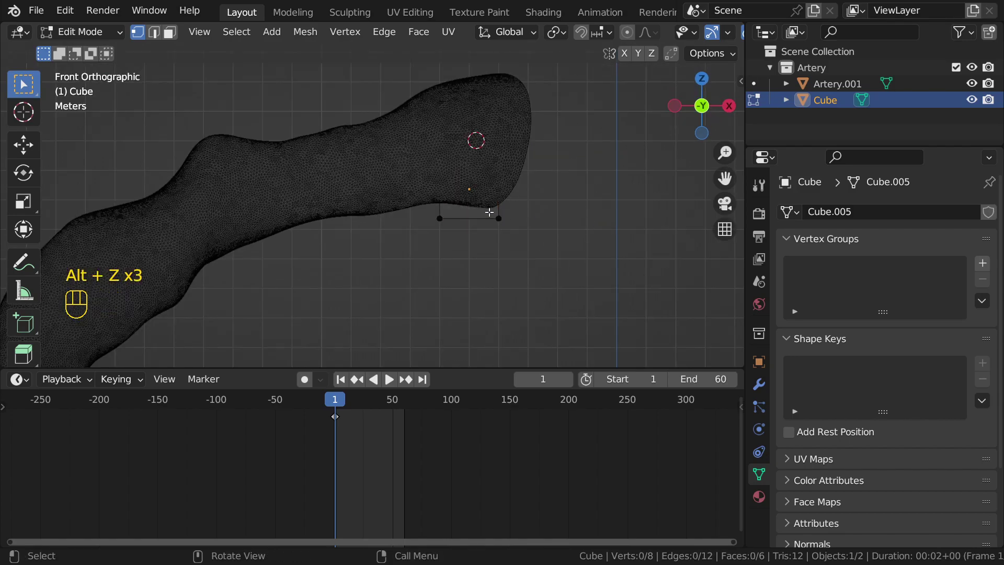
pyautogui.hotkey('alt', 'z')
pyautogui.hotkey('alt', 'z')
pyautogui.hotkey('alt', 'z')
pyautogui.hotkey('alt', 'z')
pyautogui.hotkey('alt', 'z')
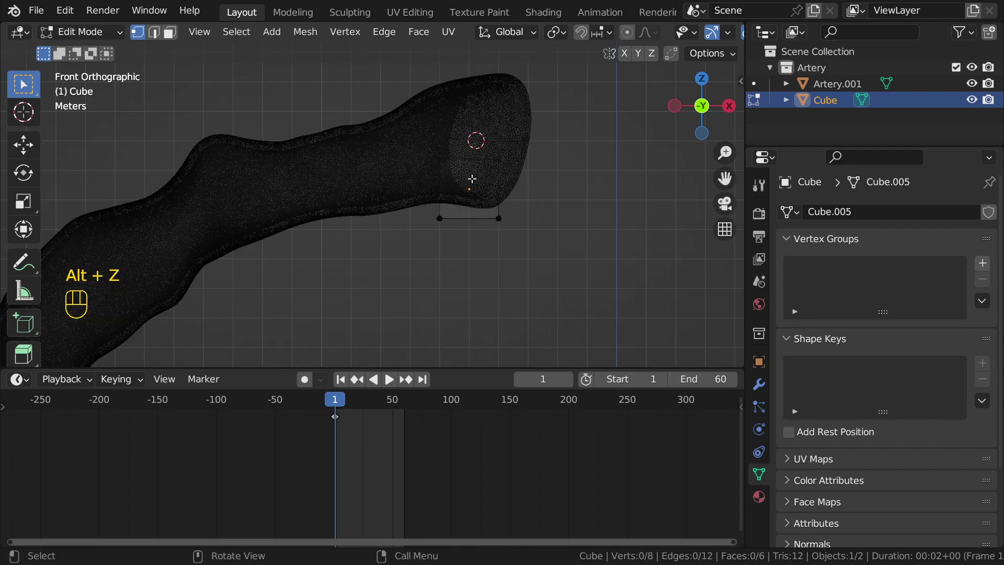
pyautogui.hotkey('alt', 'z')
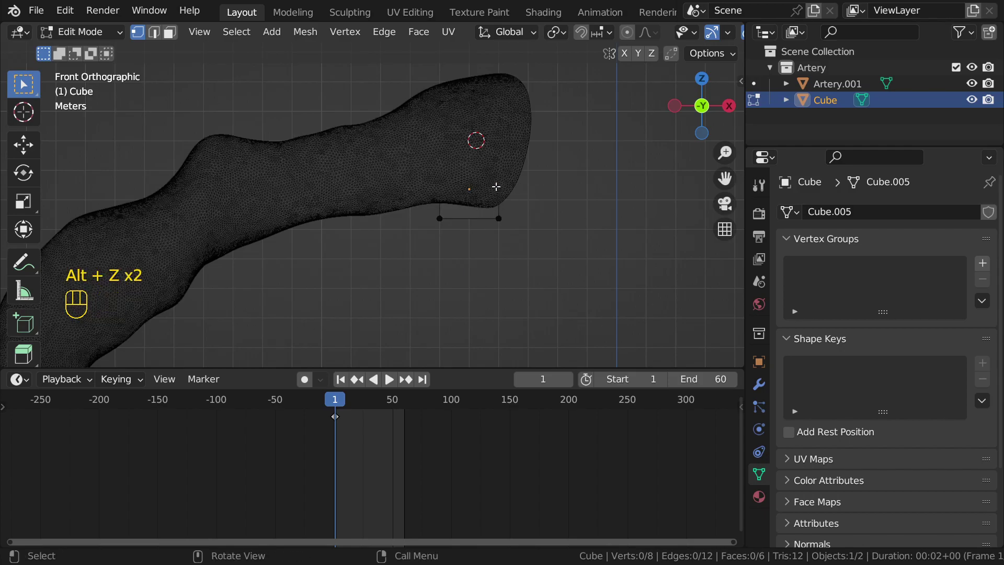
pyautogui.press('z')
pyautogui.press('z')
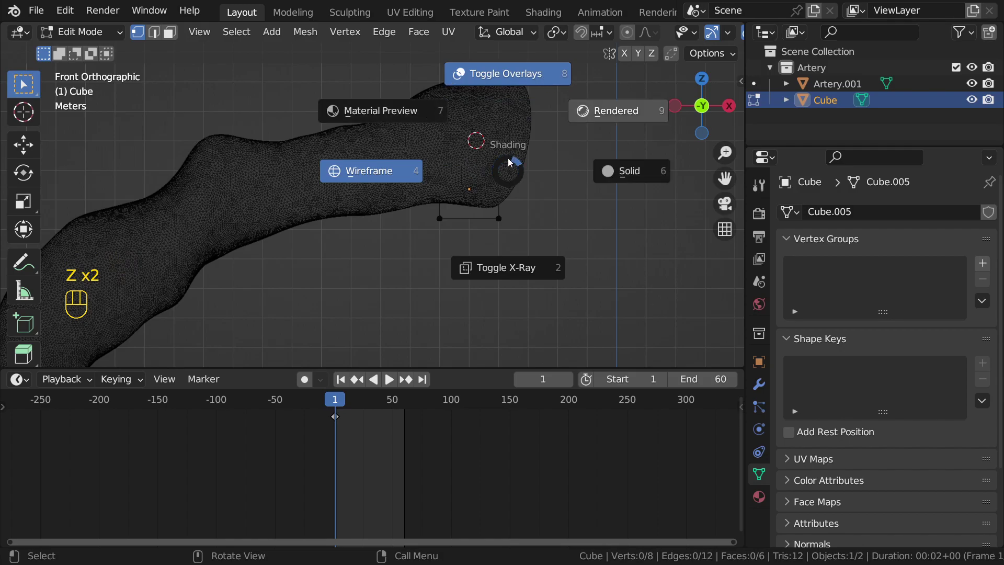
pyautogui.press('z')
pyautogui.press('z')
pyautogui.press('z')
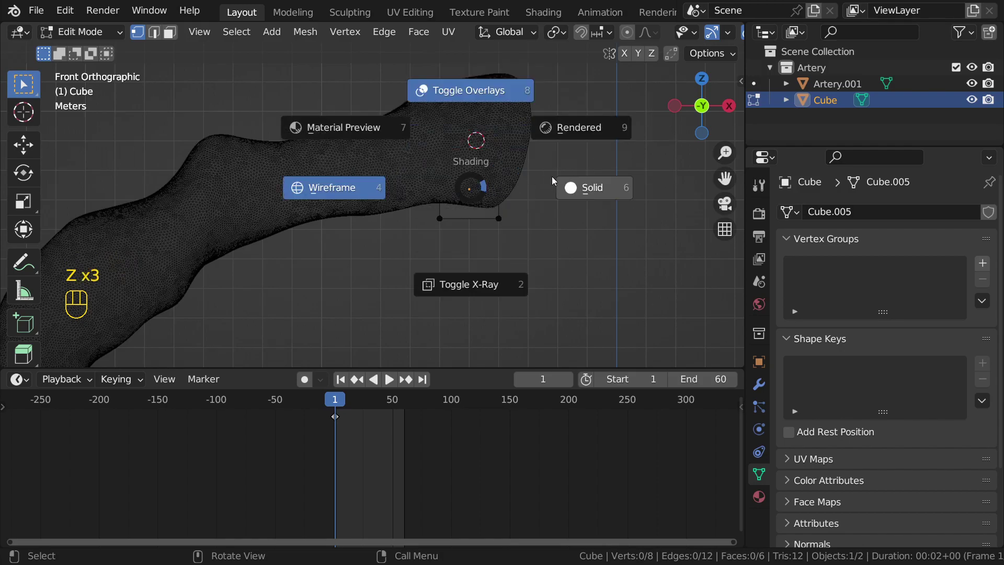
pyautogui.click(590, 191)
pyautogui.press('z')
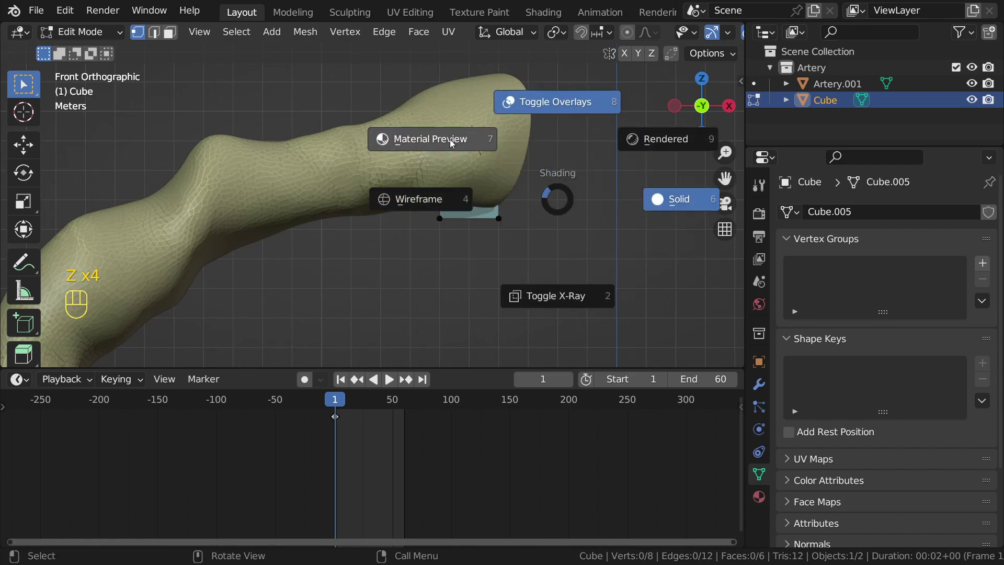
pyautogui.click(442, 141)
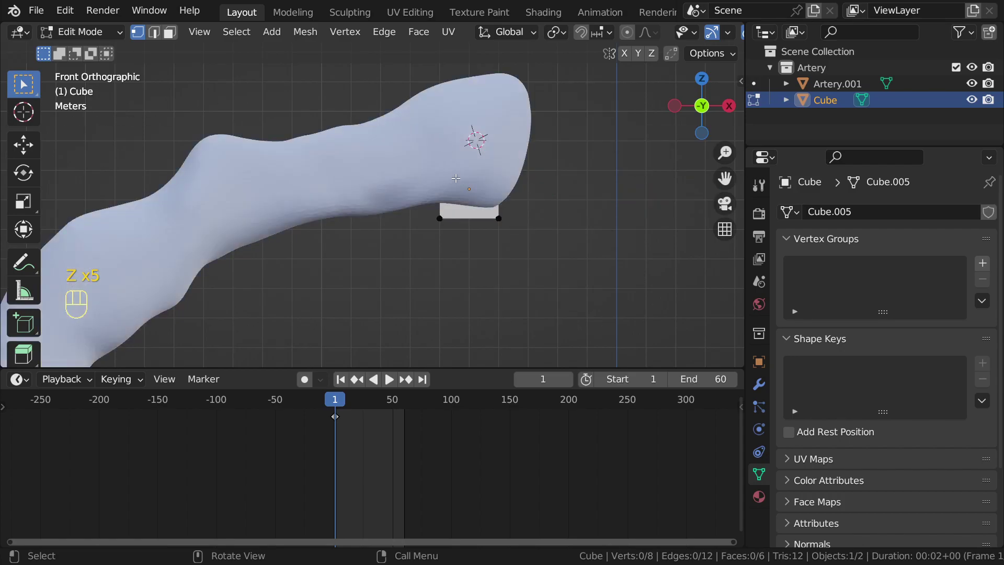
pyautogui.press('z')
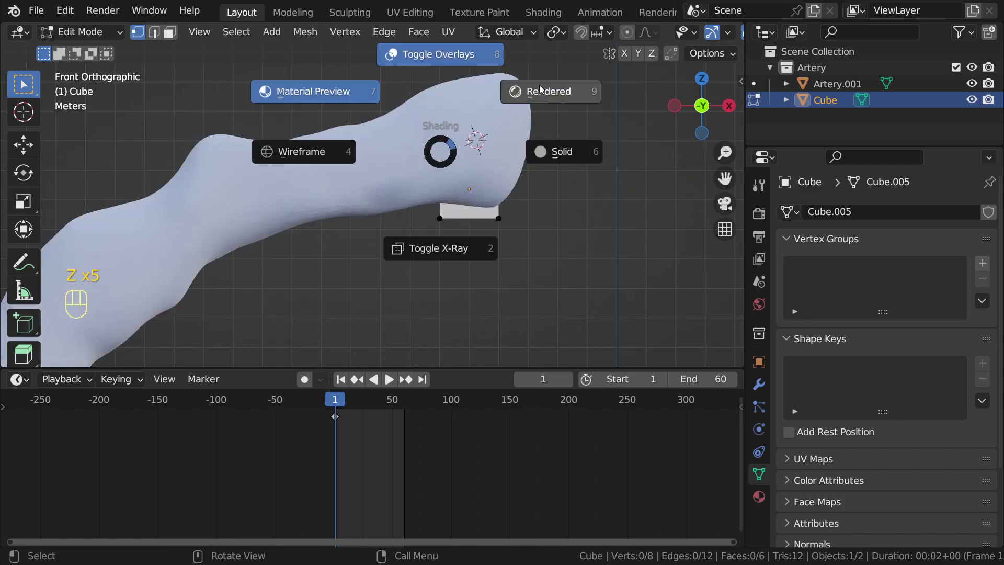
pyautogui.click(527, 105)
pyautogui.press('z')
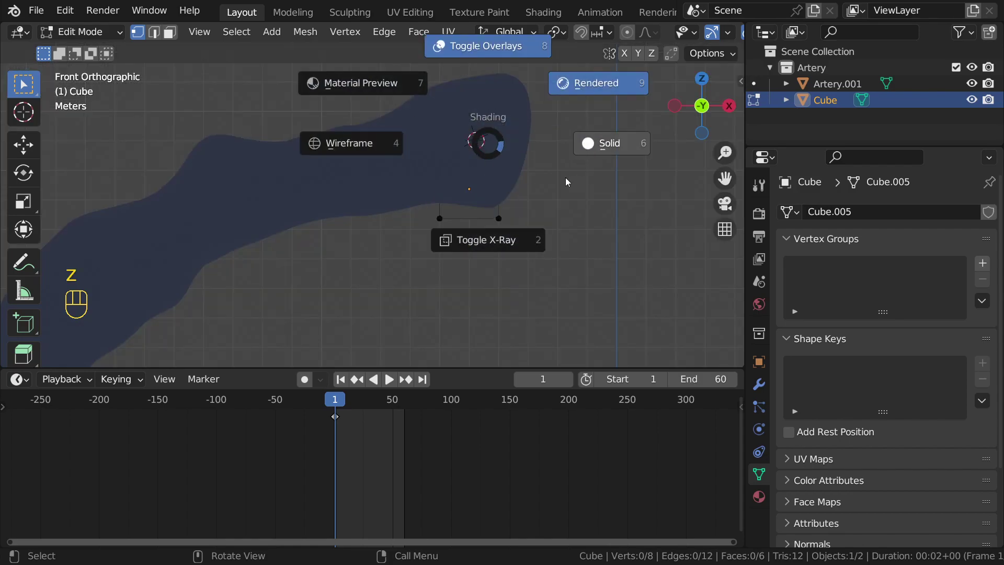
pyautogui.click(520, 242)
# Step: Drag the cube's right-side vertices rightward so it reaches past the artery's end
pyautogui.moveTo(481, 131); pyautogui.dragTo(544, 245)
pyautogui.moveTo(429, 130); pyautogui.dragTo(464, 226)
pyautogui.moveTo(494, 135); pyautogui.dragTo(543, 245)
pyautogui.press('g')
pyautogui.click(548, 203)
pyautogui.moveTo(429, 131); pyautogui.dragTo(494, 229)
pyautogui.hotkey('alt', 'z')
pyautogui.hotkey('alt', 'z')
pyautogui.moveTo(487, 202); pyautogui.dragTo(519, 197, button='middle')
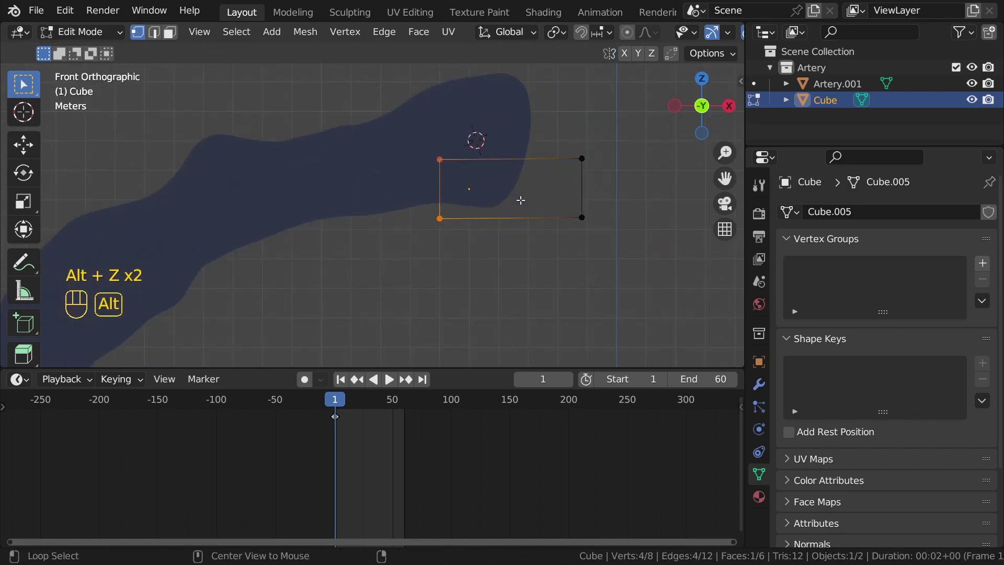
# Step: Extrude the cube's left end twice toward the left along the artery
pyautogui.scroll(-4, 445, 178)
pyautogui.moveTo(391, 146); pyautogui.dragTo(437, 248)
pyautogui.keyDown('shift'); pyautogui.moveTo(437, 248); pyautogui.dragTo(500, 203, button='middle'); pyautogui.keyUp('shift')
pyautogui.press('e')
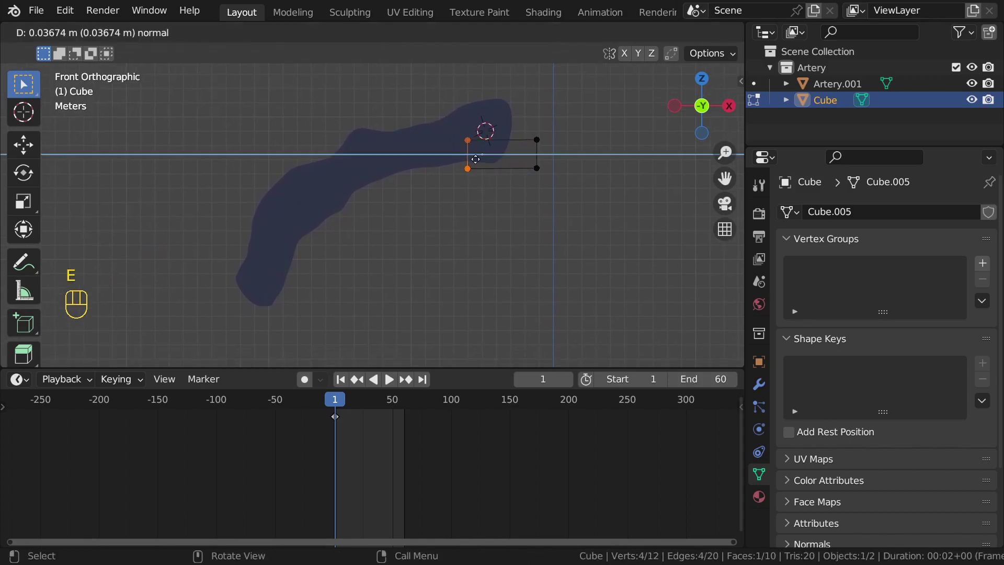
pyautogui.click(429, 179)
pyautogui.press('g')
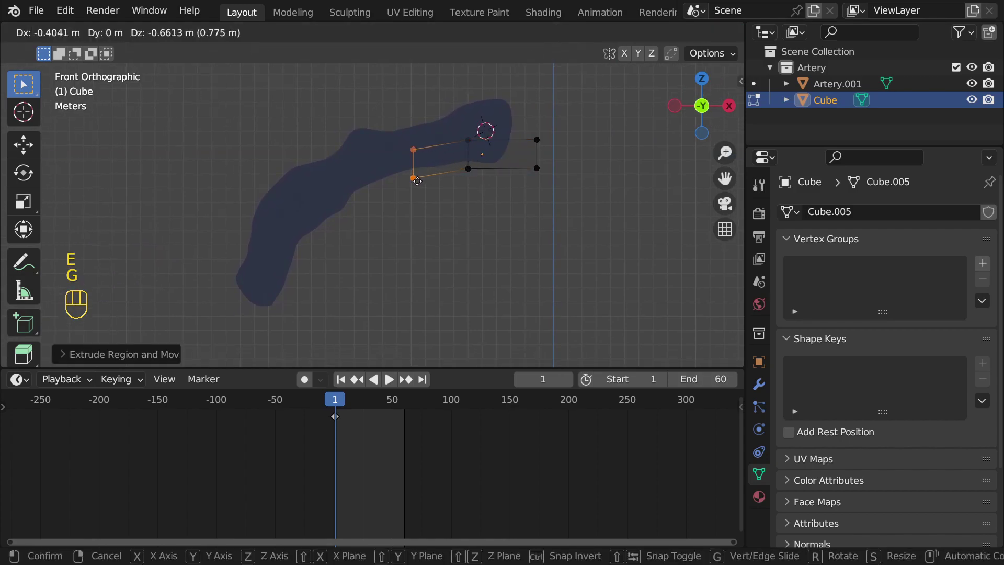
pyautogui.click(417, 181)
pyautogui.press('e')
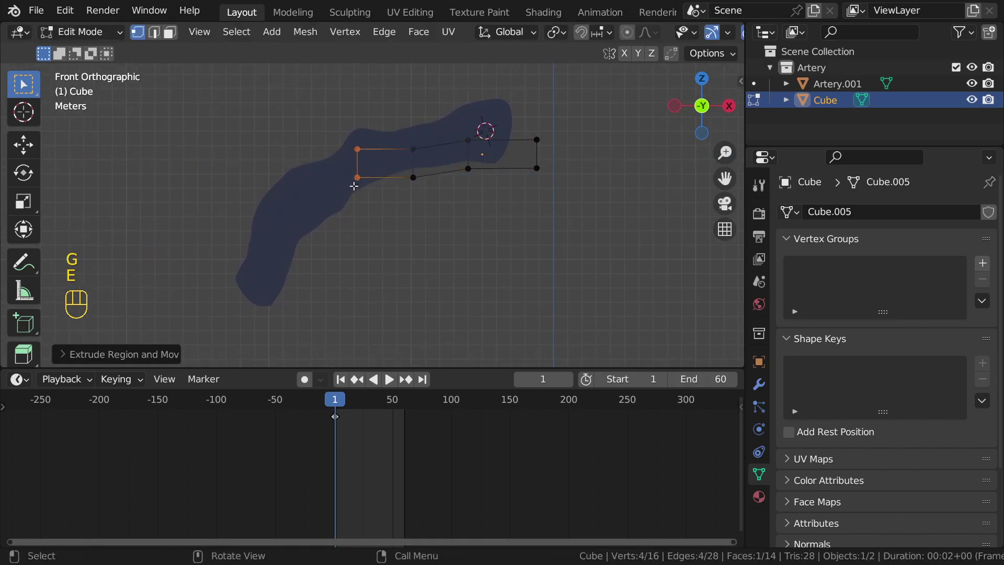
pyautogui.press('g')
pyautogui.click(364, 182)
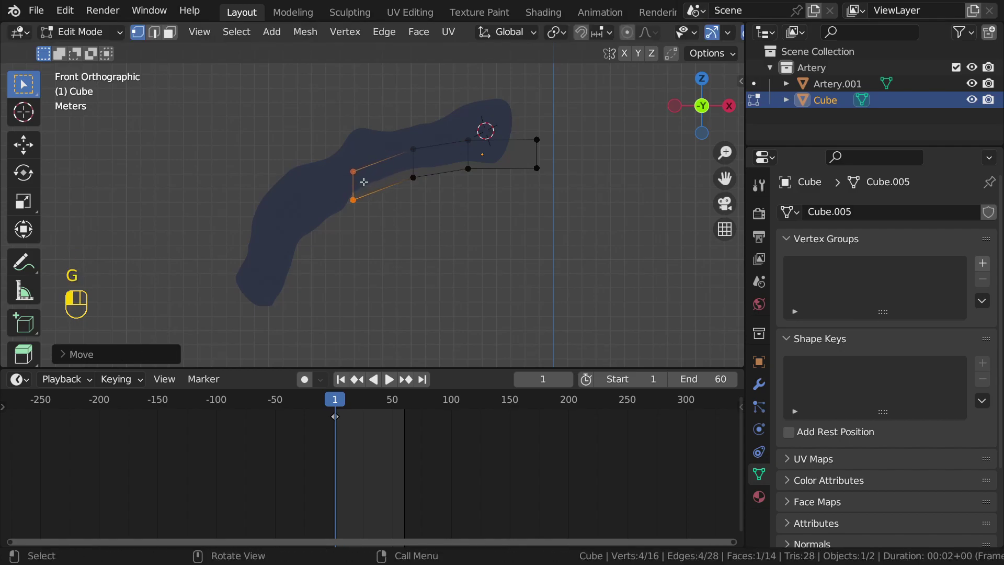
pyautogui.keyDown('shift'); pyautogui.moveTo(360, 203); pyautogui.dragTo(400, 158, button='middle'); pyautogui.keyUp('shift')
# Step: Rotate and extrude further segments so the strip follows the bend to the artery's lower end
pyautogui.press('r')
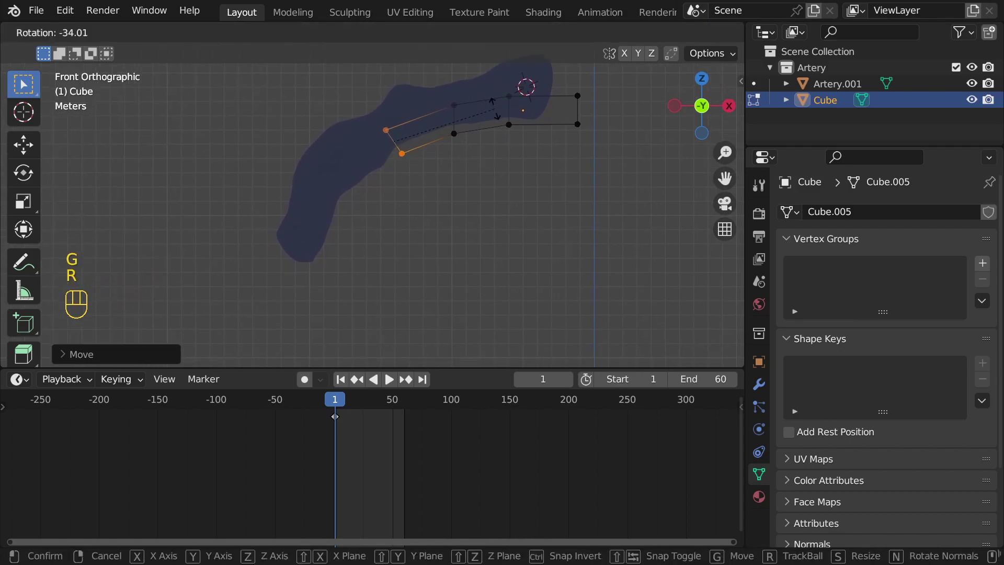
pyautogui.click(396, 159)
pyautogui.press('e')
pyautogui.click(386, 172)
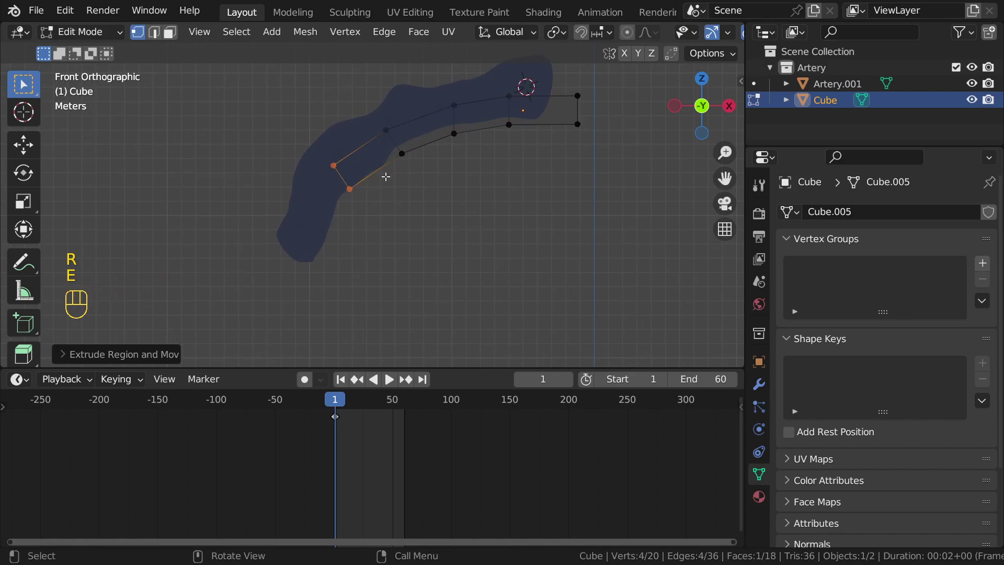
pyautogui.press('g')
pyautogui.click(397, 182)
pyautogui.press('e')
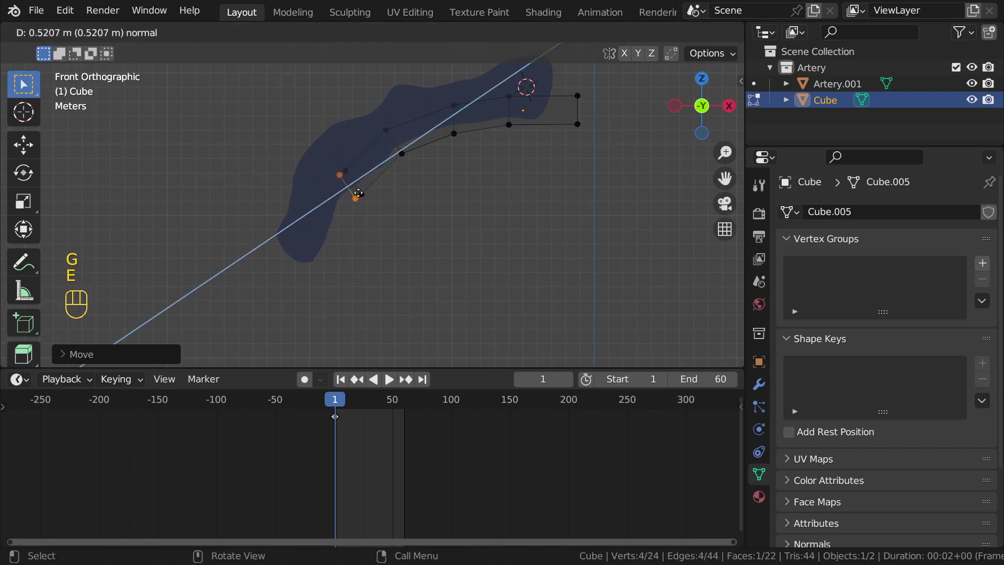
pyautogui.click(349, 222)
pyautogui.press('r')
pyautogui.click(366, 203)
pyautogui.press('g')
pyautogui.click(357, 220)
pyautogui.press('e')
pyautogui.click(315, 263)
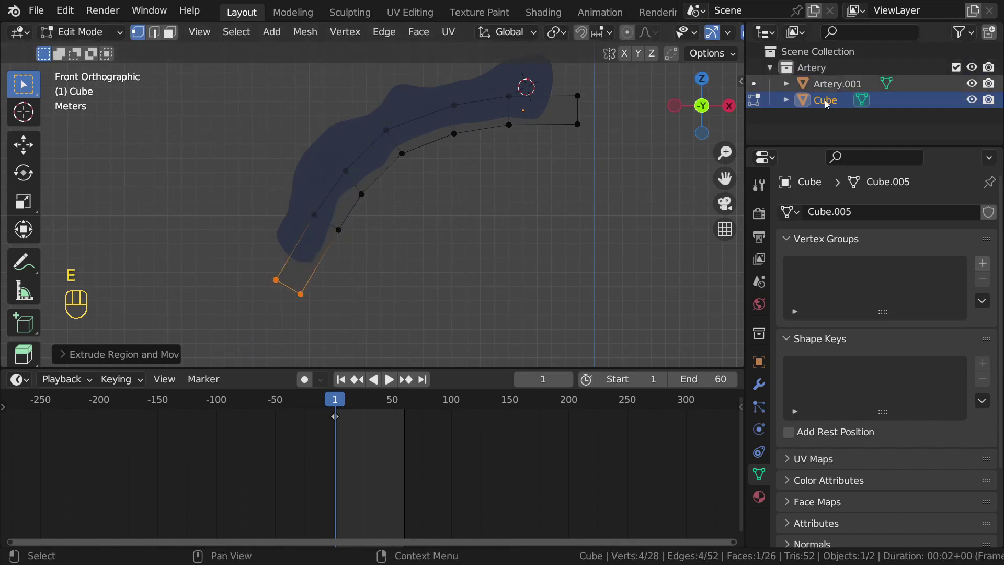
# Step: Return to Object Mode and orbit to inspect the curved strip from the front
pyautogui.scroll(2, 459, 204)
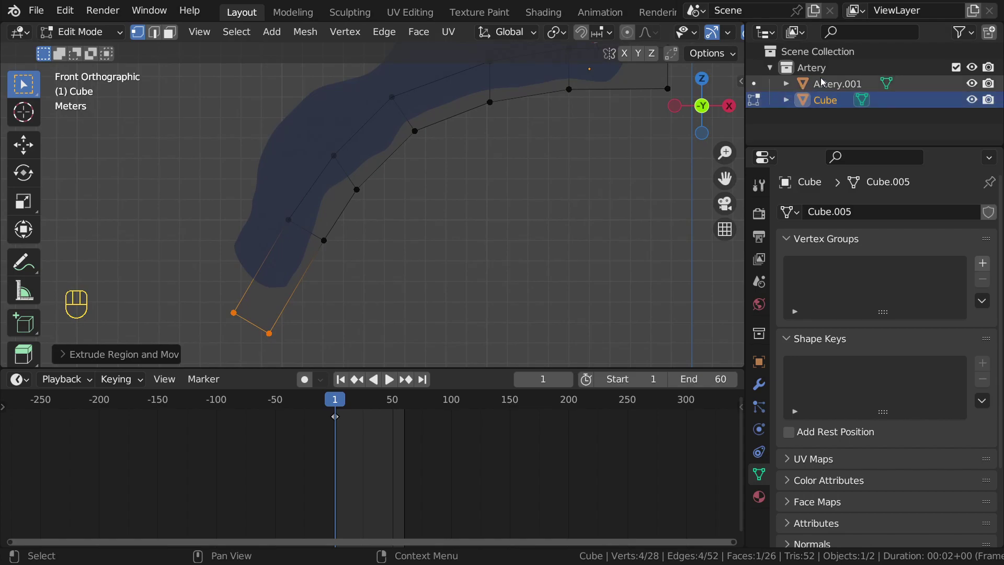
pyautogui.scroll(-3, 471, 210)
pyautogui.press('Tab')
pyautogui.moveTo(450, 220); pyautogui.dragTo(515, 179, button='middle')
pyautogui.hotkey('alt', 'z')
pyautogui.keyDown('alt'); pyautogui.moveTo(515, 179); pyautogui.dragTo(435, 161, button='middle'); pyautogui.keyUp('alt')
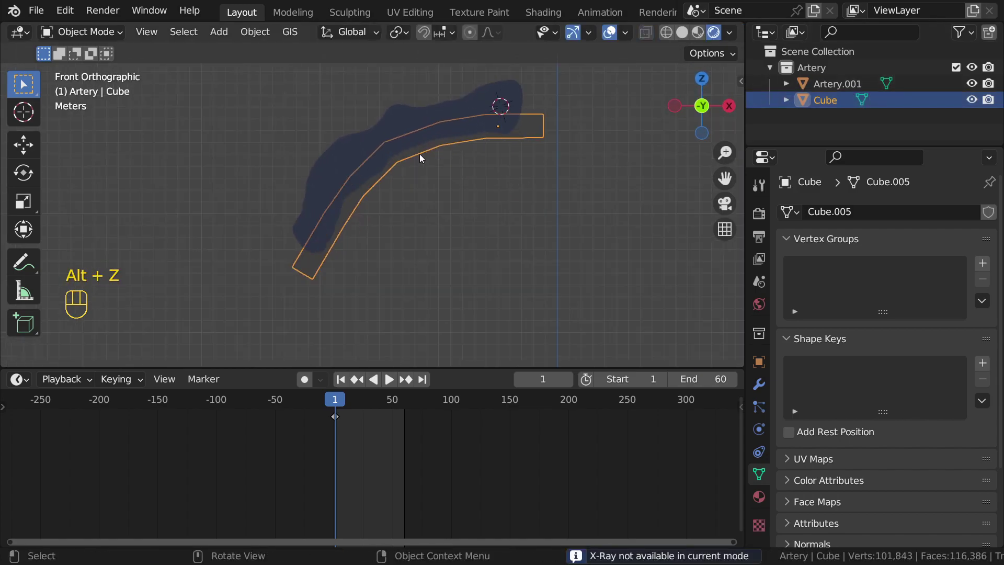
# Step: View from the right side, re-enter Edit Mode, and show material preview with X-ray
pyautogui.keyDown('alt'); pyautogui.moveTo(541, 187); pyautogui.dragTo(451, 184, button='middle'); pyautogui.keyUp('alt')
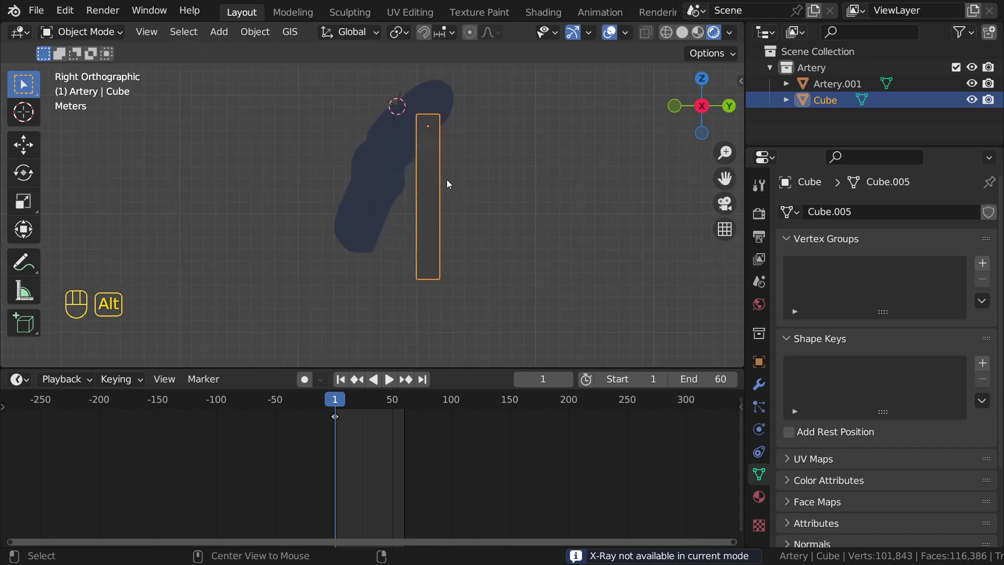
pyautogui.press('Tab')
pyautogui.hotkey('alt', 'z')
pyautogui.hotkey('alt', 'z')
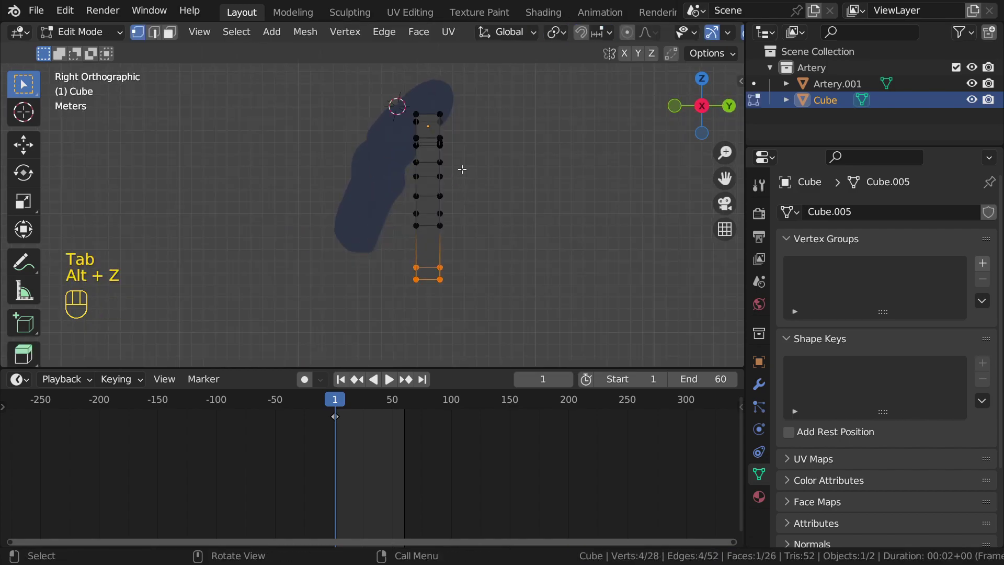
pyautogui.press('z')
pyautogui.click(576, 163)
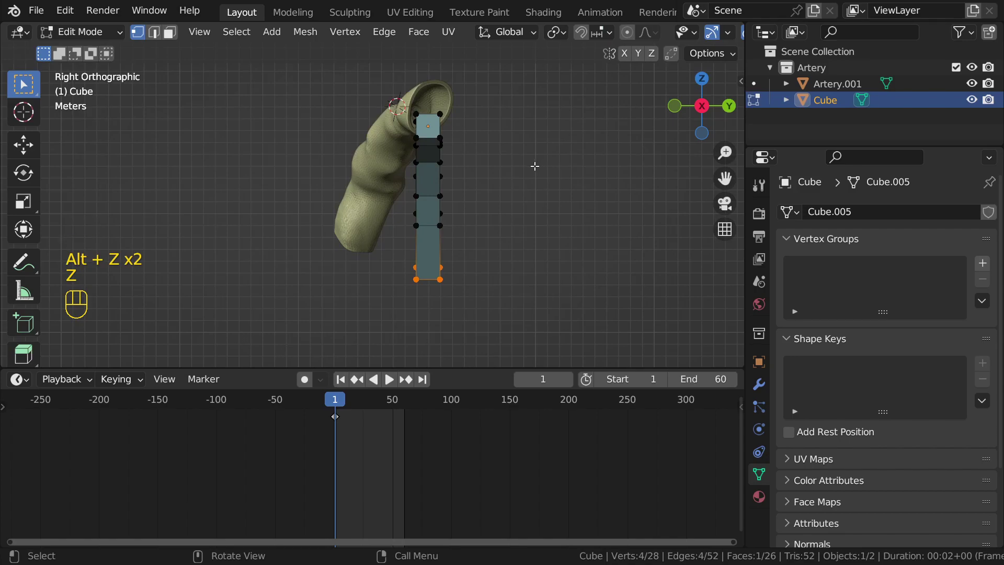
pyautogui.hotkey('alt', 'z')
# Step: Select all of the strip's vertices and rotate them about the Z axis
pyautogui.press('a')
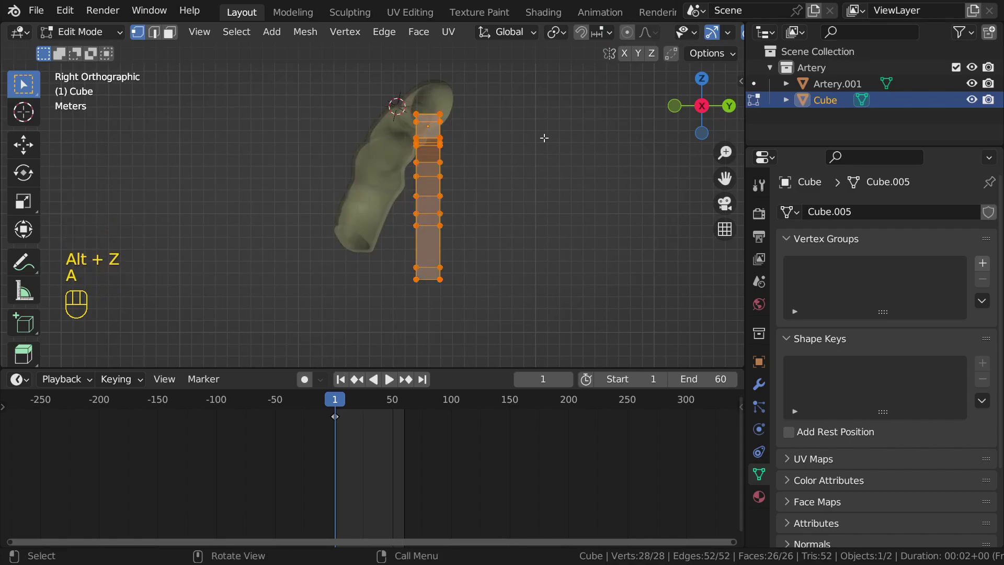
pyautogui.press('r')
pyautogui.press('z')
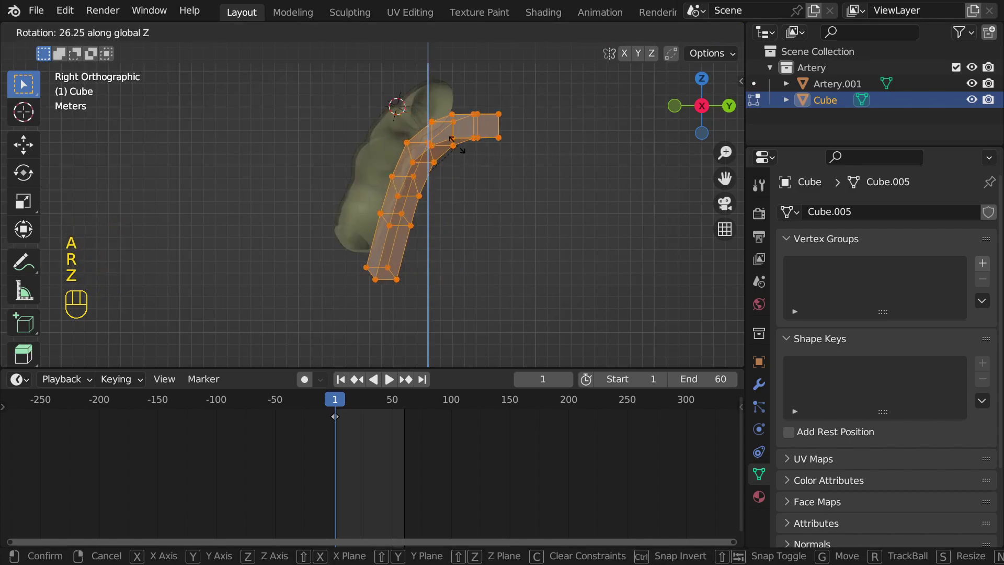
pyautogui.press('z')
pyautogui.click(507, 196)
pyautogui.hotkey('alt', 'z')
pyautogui.moveTo(506, 197); pyautogui.dragTo(471, 207, button='middle')
pyautogui.scroll(-3, 492, 224)
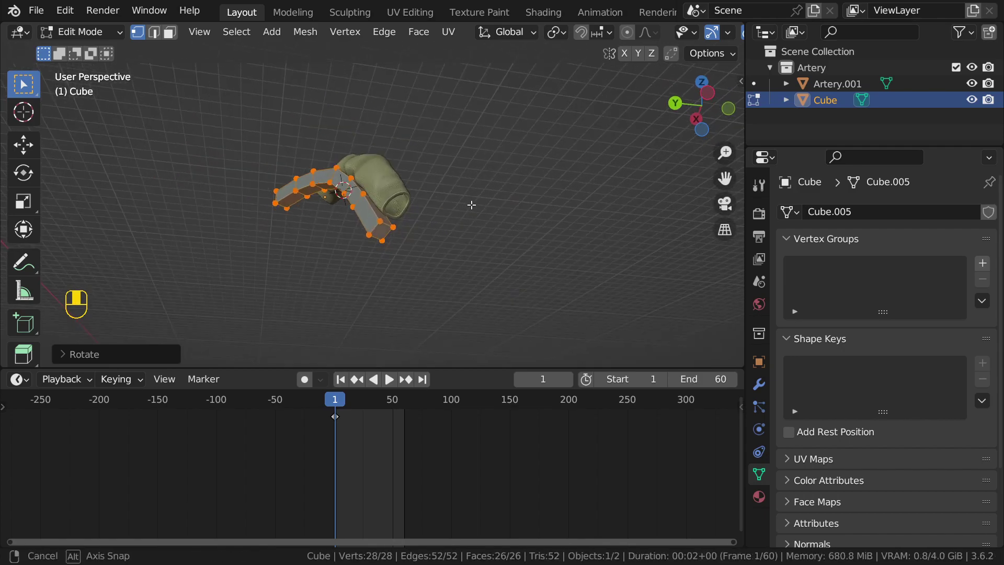
pyautogui.scroll(2, 507, 214)
# Step: Move the strip into the artery and return to Object Mode
pyautogui.press('g')
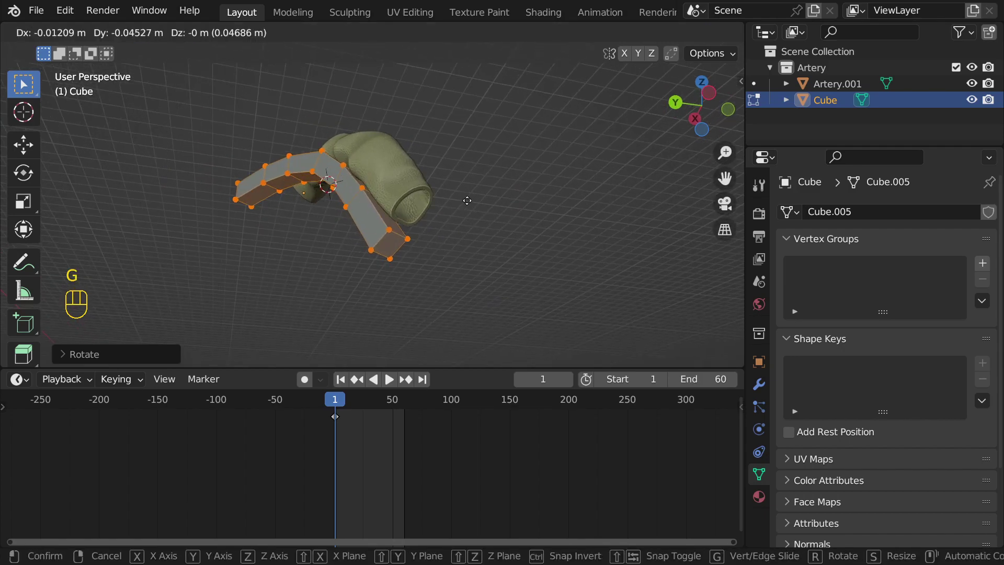
pyautogui.click(471, 196)
pyautogui.moveTo(455, 215); pyautogui.dragTo(384, 136, button='middle')
pyautogui.press('Tab')
# Step: Add a Boolean modifier to Artery.001, keep Difference, and eyedrop the Cube strip as the object
pyautogui.click(415, 145)
pyautogui.click(760, 384)
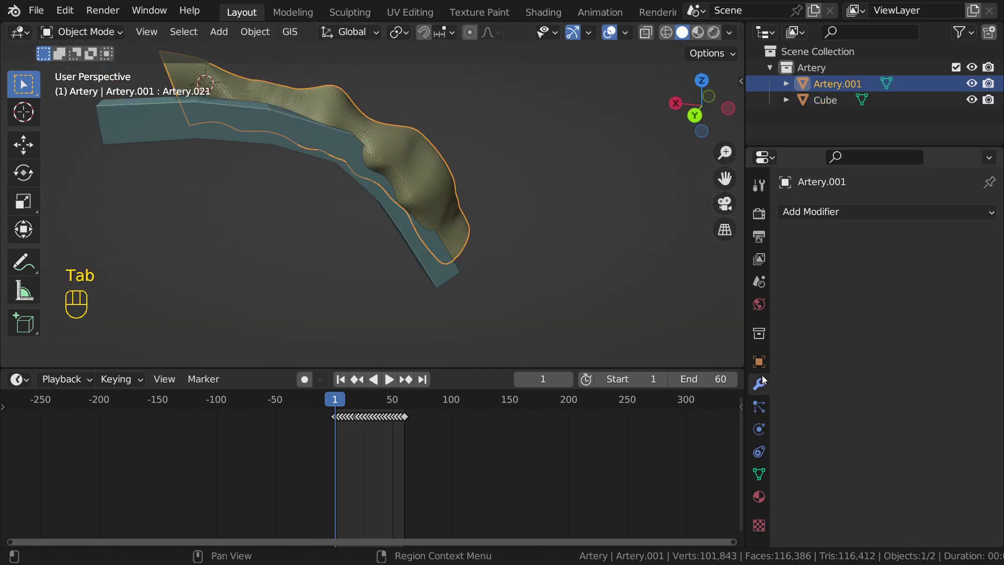
pyautogui.click(759, 475)
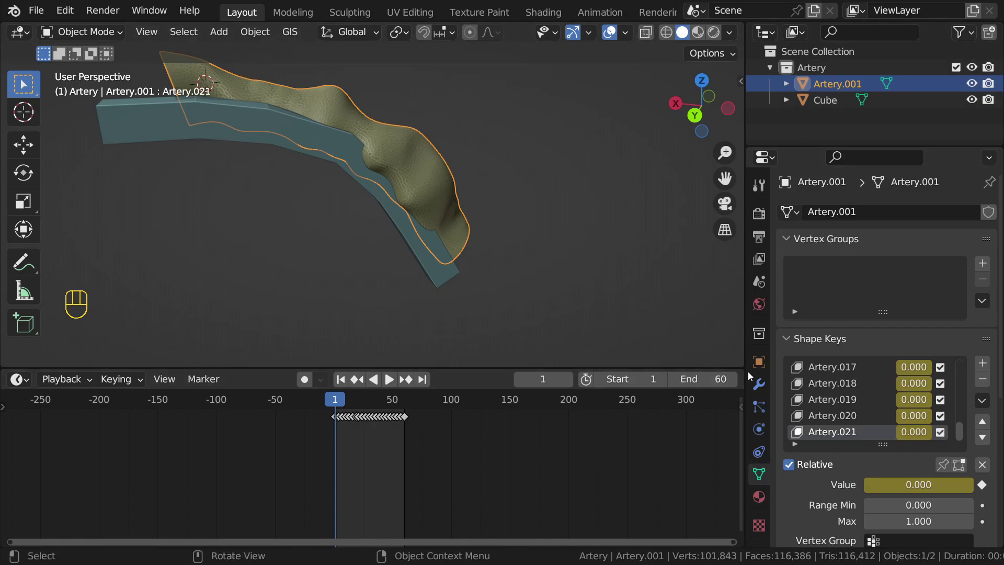
pyautogui.click(760, 384)
pyautogui.click(825, 212)
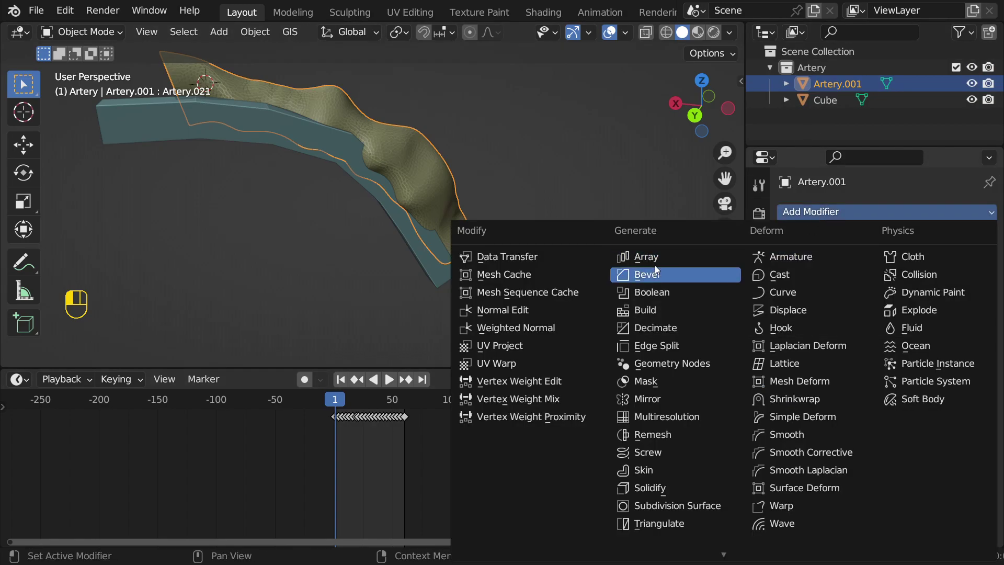
pyautogui.click(655, 288)
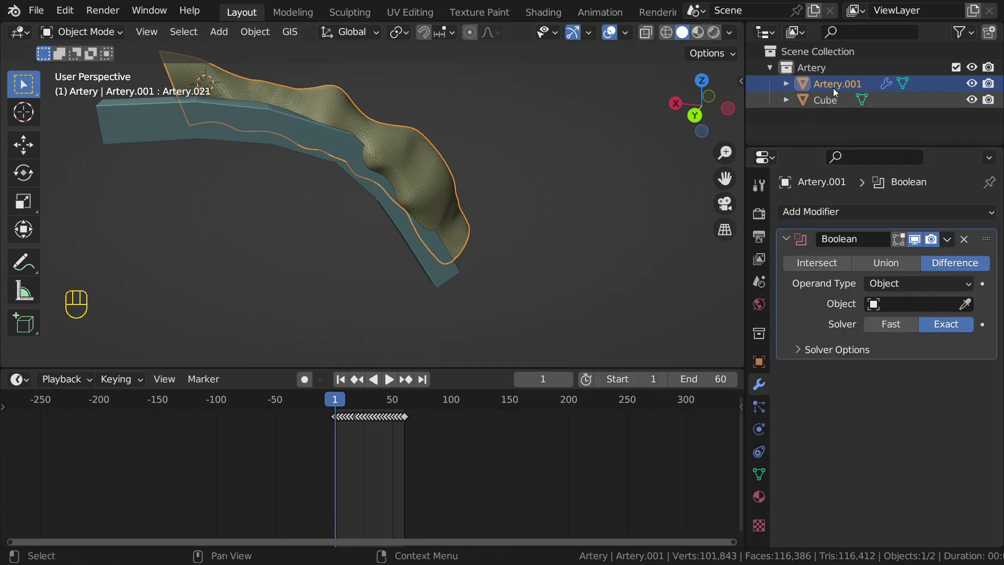
pyautogui.click(965, 303)
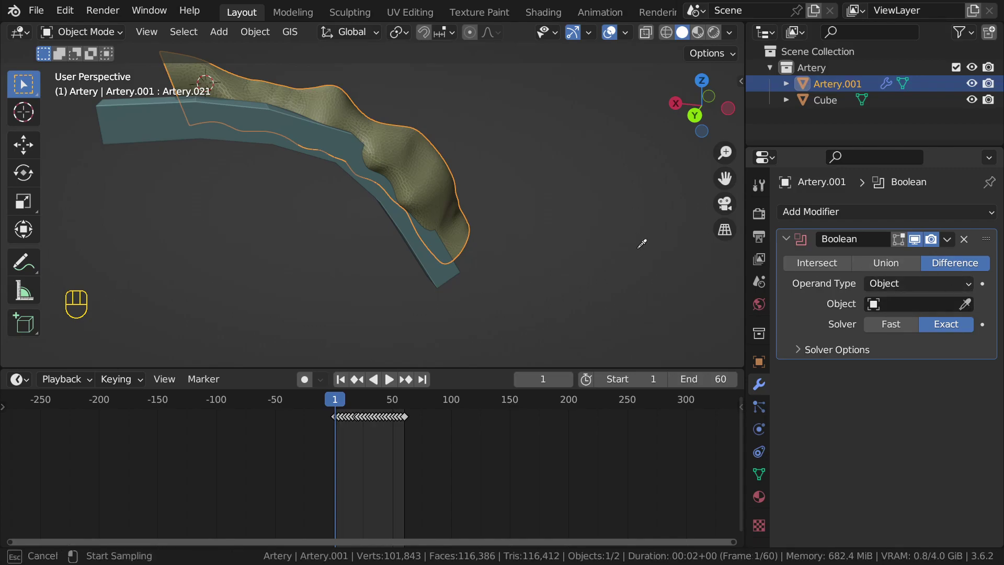
pyautogui.click(322, 157)
# Step: Hide the Cube strip and orbit to look into the cut-open artery
pyautogui.scroll(2, 322, 157)
pyautogui.keyDown('shift'); pyautogui.moveTo(323, 157); pyautogui.dragTo(365, 234, button='middle'); pyautogui.keyUp('shift')
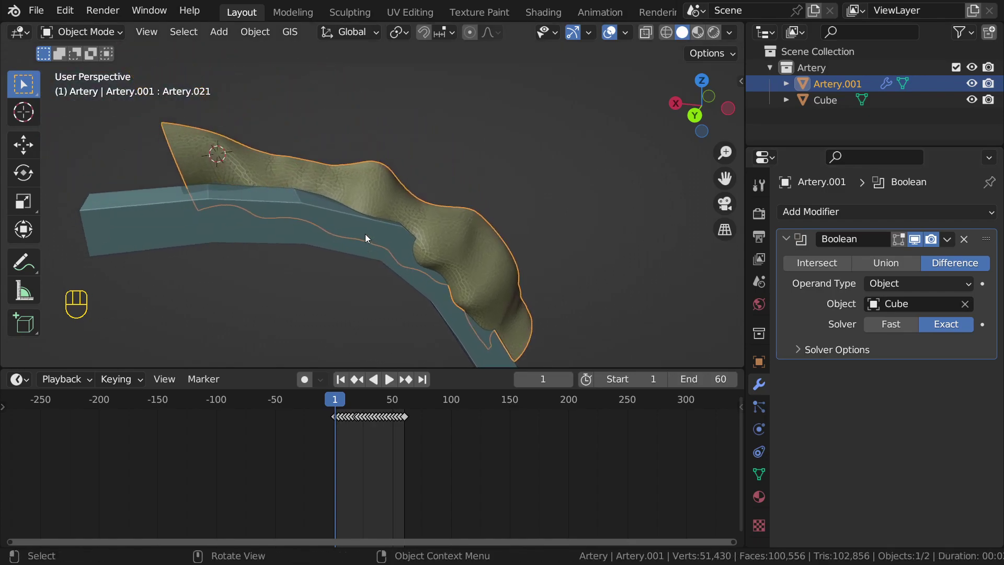
pyautogui.click(365, 234)
pyautogui.click(972, 100)
pyautogui.moveTo(489, 230); pyautogui.dragTo(524, 144, button='middle')
pyautogui.moveTo(426, 233); pyautogui.dragTo(457, 191, button='middle')
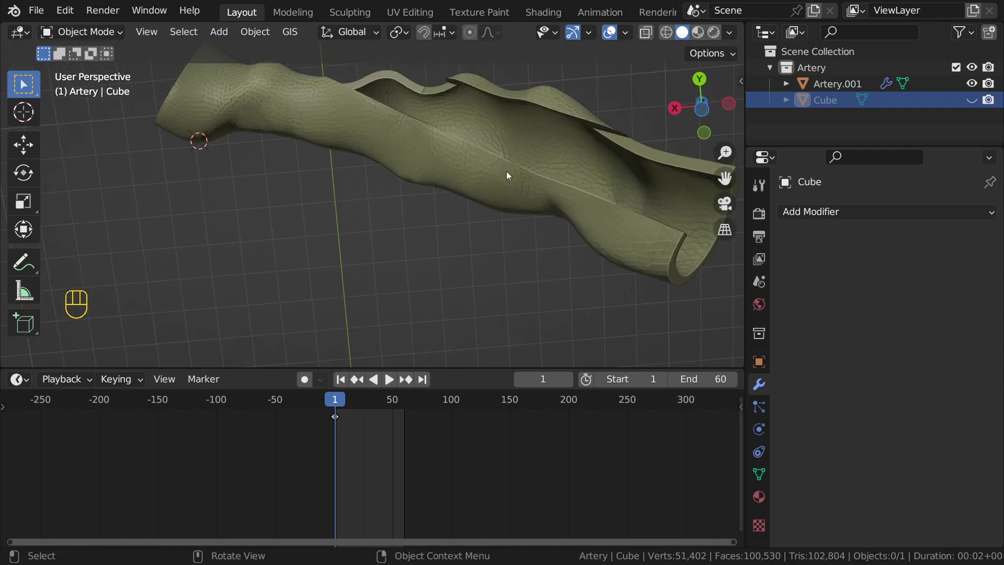
# Step: Play the shape-key animation forward and in reverse, then stop it on frame 11
pyautogui.press('space')
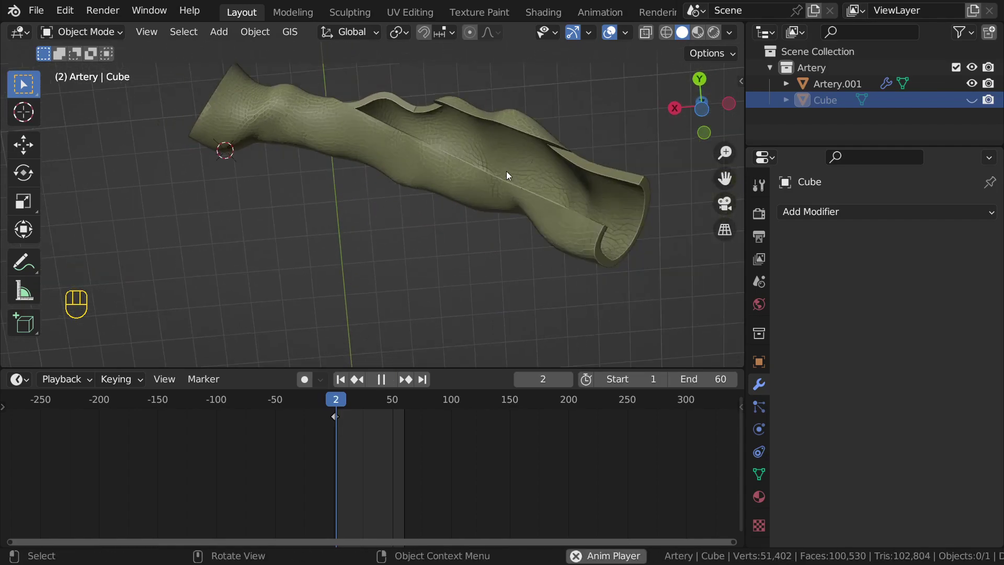
pyautogui.press('space')
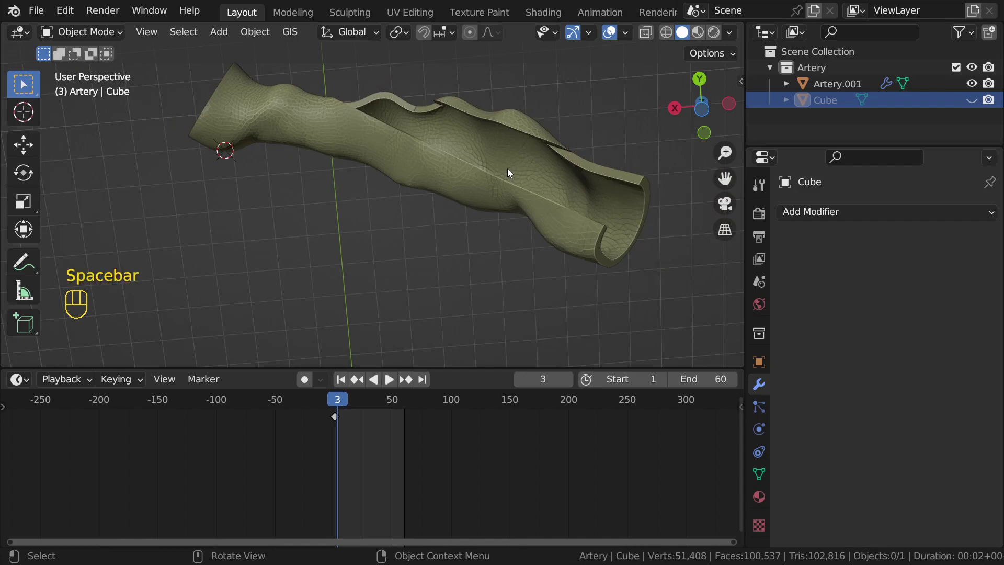
pyautogui.moveTo(509, 169)
pyautogui.mouseDown(button='middle')
pyautogui.moveTo(505, 206)
pyautogui.moveTo(473, 200)
pyautogui.moveTo(441, 231)
pyautogui.moveTo(450, 201)
pyautogui.moveTo(446, 208)
pyautogui.mouseUp(button='middle')
pyautogui.scroll(1, 441, 231)
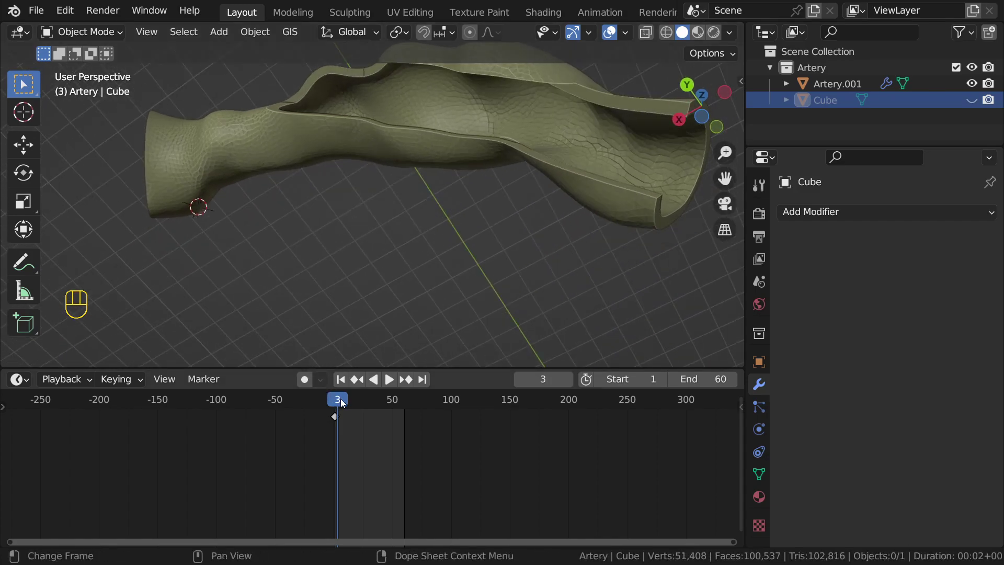
pyautogui.click(374, 380)
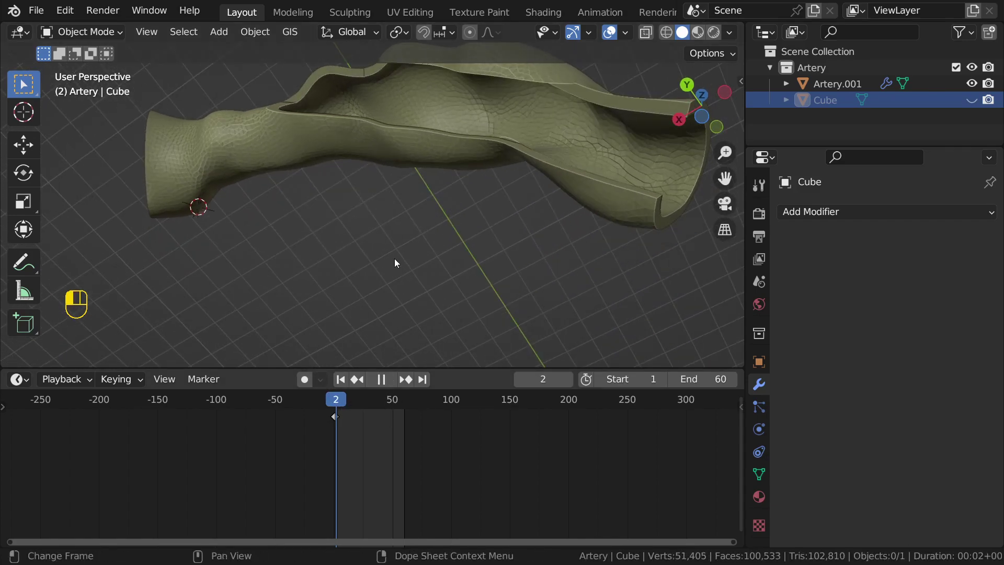
pyautogui.press('space')
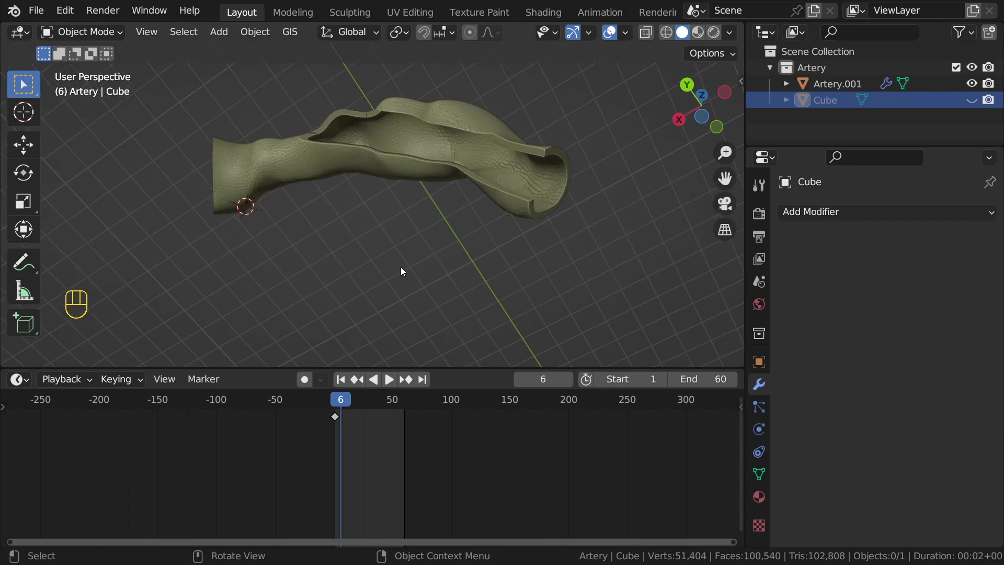
pyautogui.press('space')
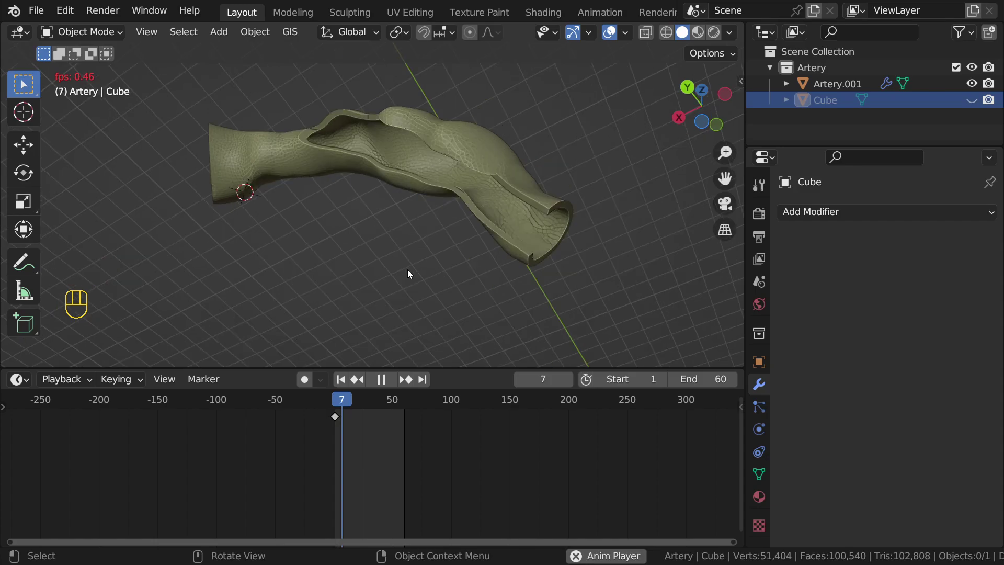
pyautogui.moveTo(405, 275); pyautogui.dragTo(333, 409, button='middle')
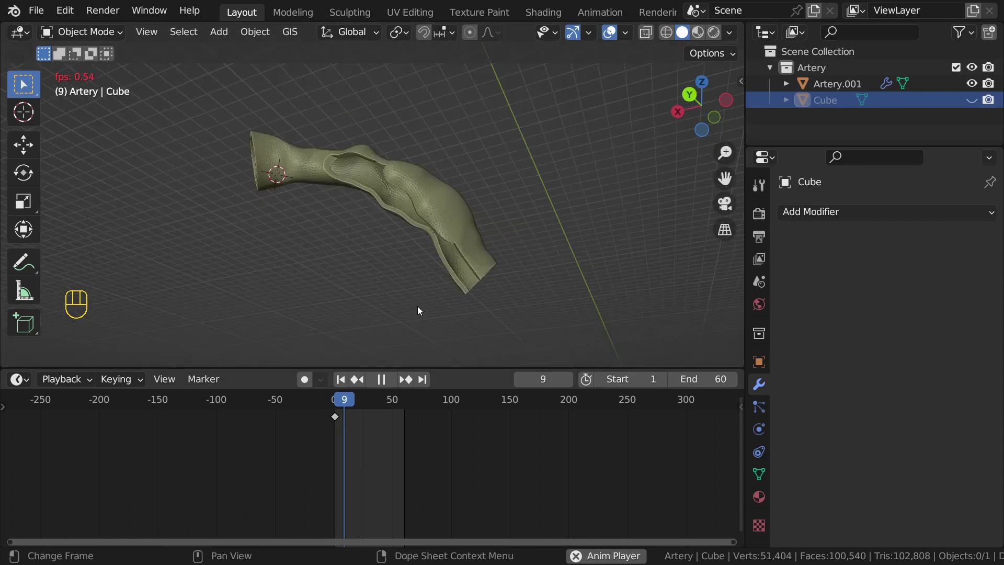
pyautogui.scroll(1, 602, 526)
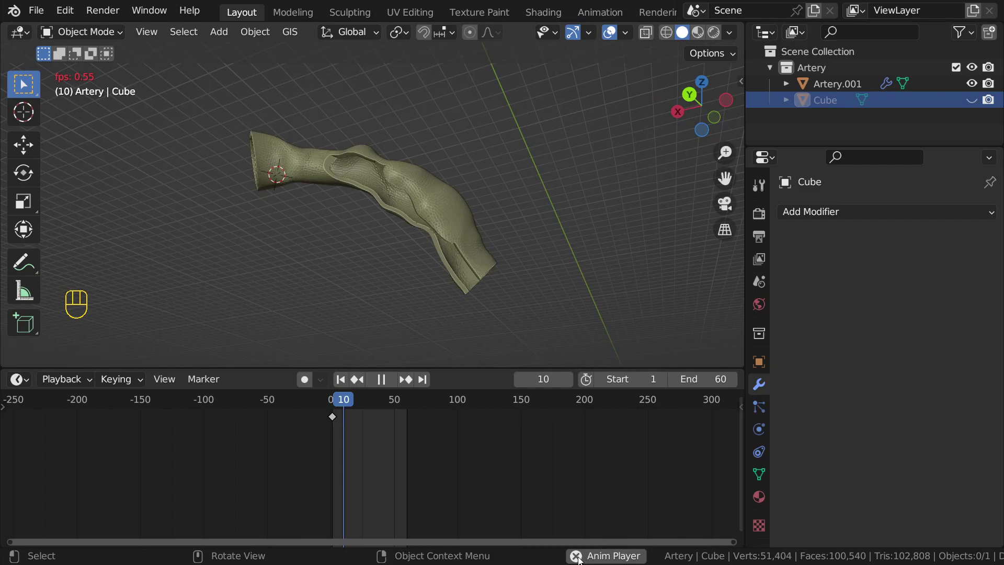
pyautogui.click(579, 557)
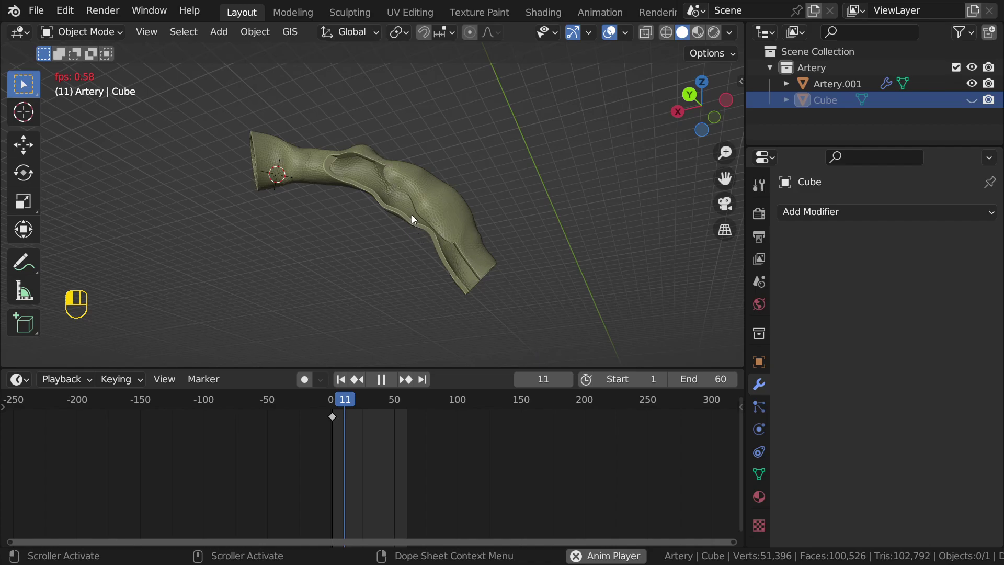
pyautogui.press('space')
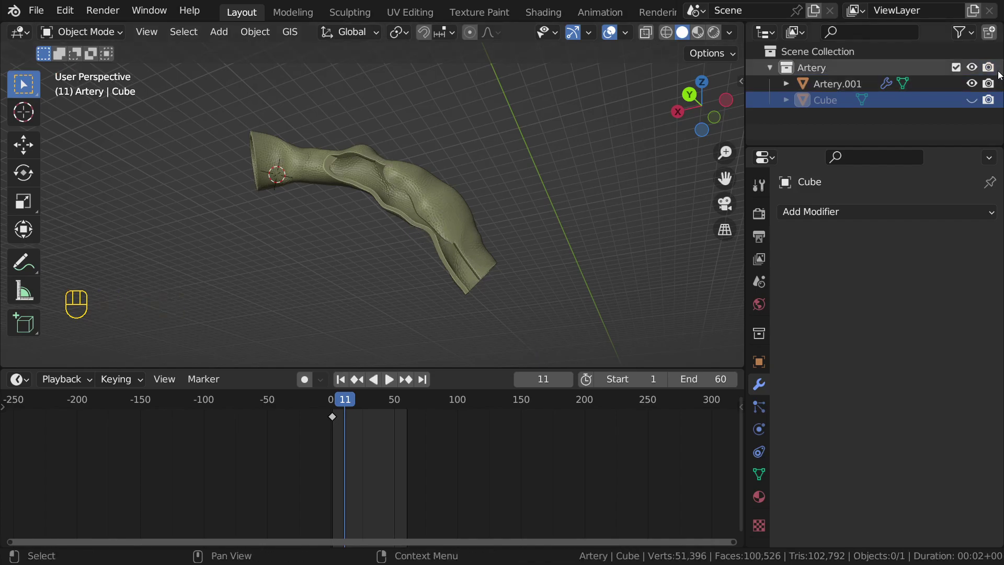
# Step: Unhide the Cube strip, then reselect Artery.001 to see its modifiers
pyautogui.click(972, 100)
pyautogui.click(457, 257)
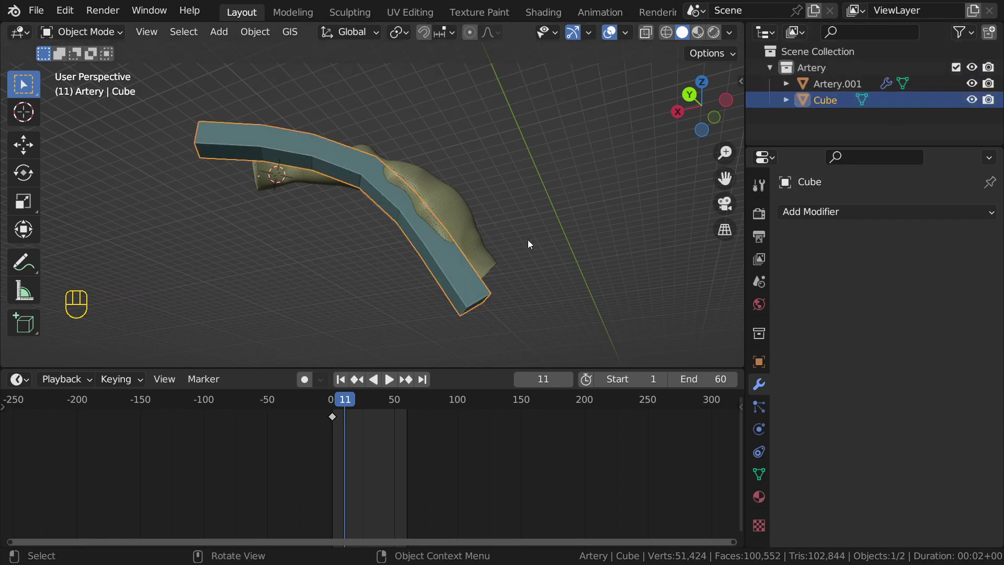
pyautogui.scroll(2, 487, 246)
pyautogui.keyDown('shift'); pyautogui.moveTo(488, 246); pyautogui.dragTo(431, 160, button='middle'); pyautogui.keyUp('shift')
pyautogui.click(428, 157)
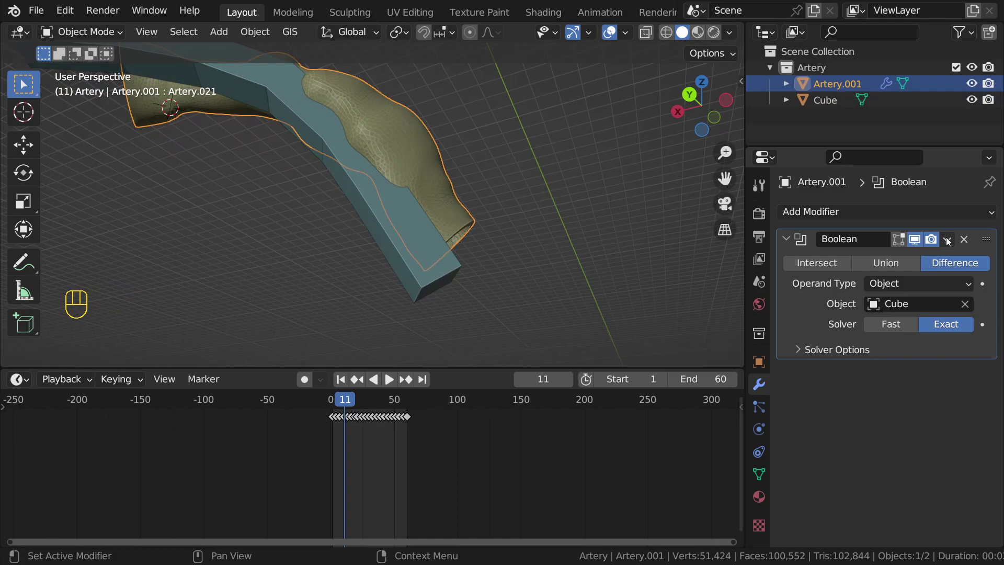
# Step: Save the project as medical.blend
pyautogui.hotkey('ctrl', 's')
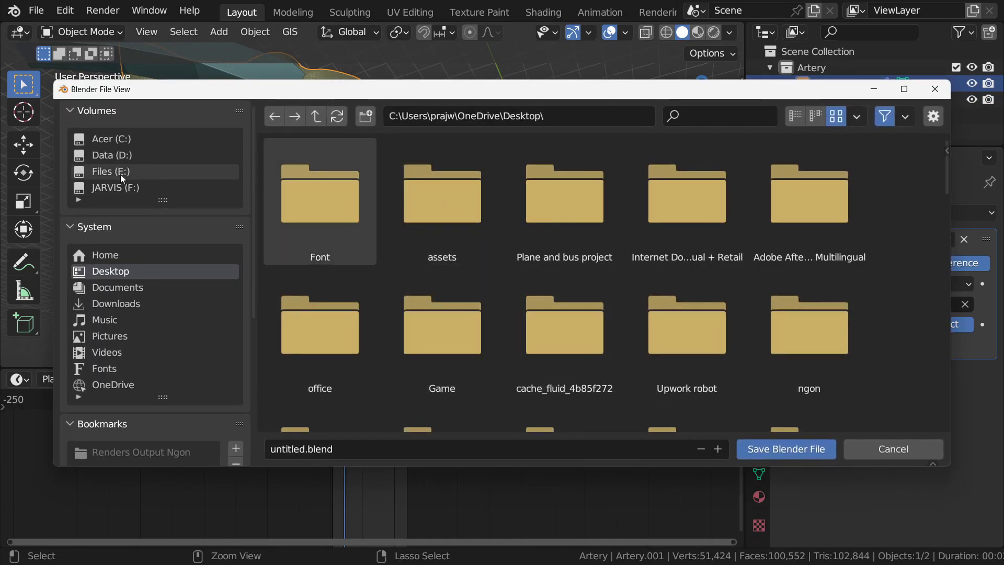
pyautogui.click(406, 440)
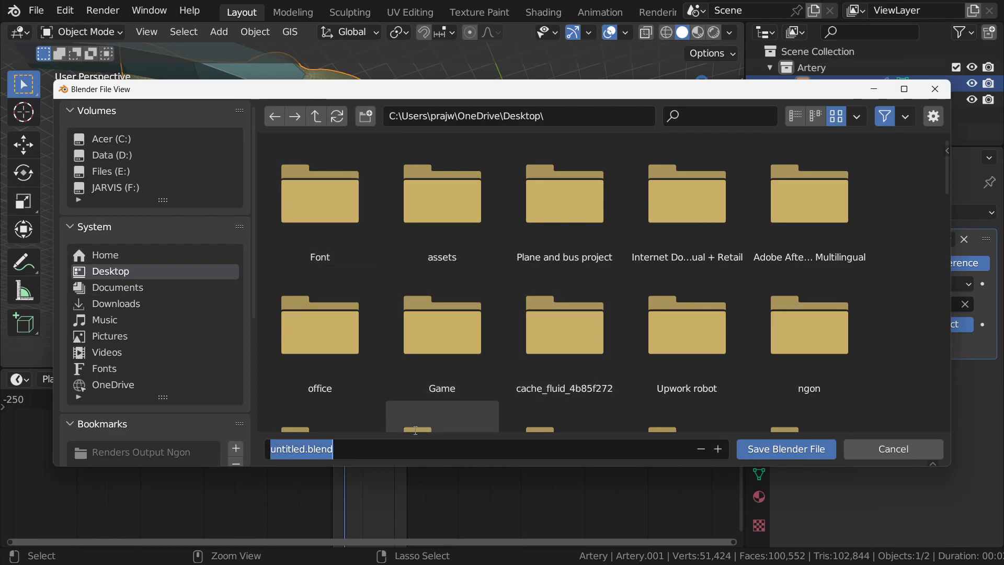
pyautogui.write('medica')
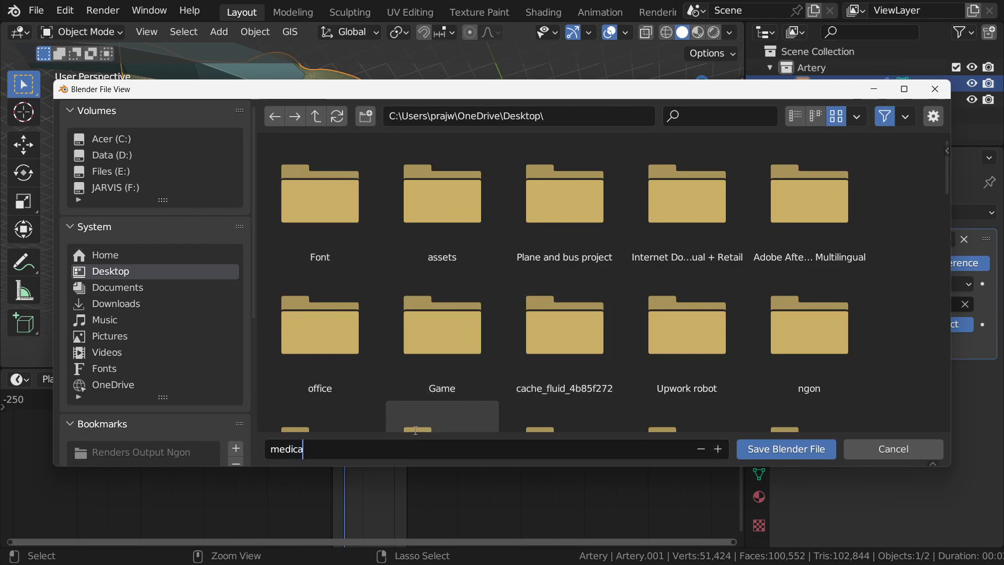
pyautogui.write('l')
pyautogui.press('Return')
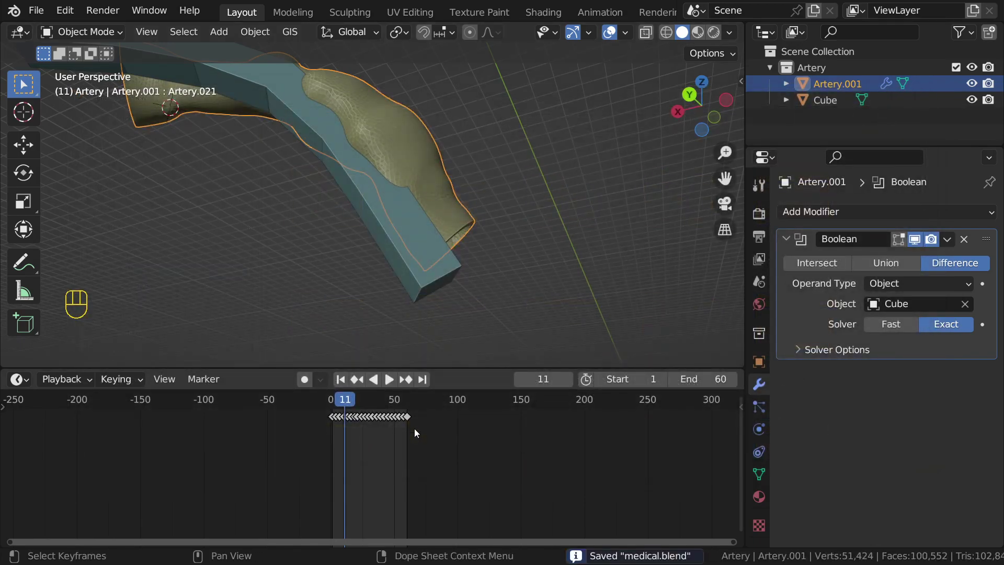
# Step: Save the project again as medical1.blend
pyautogui.moveTo(367, 234); pyautogui.dragTo(454, 237, button='middle')
pyautogui.hotkey('ctrl', 'shift', 's')
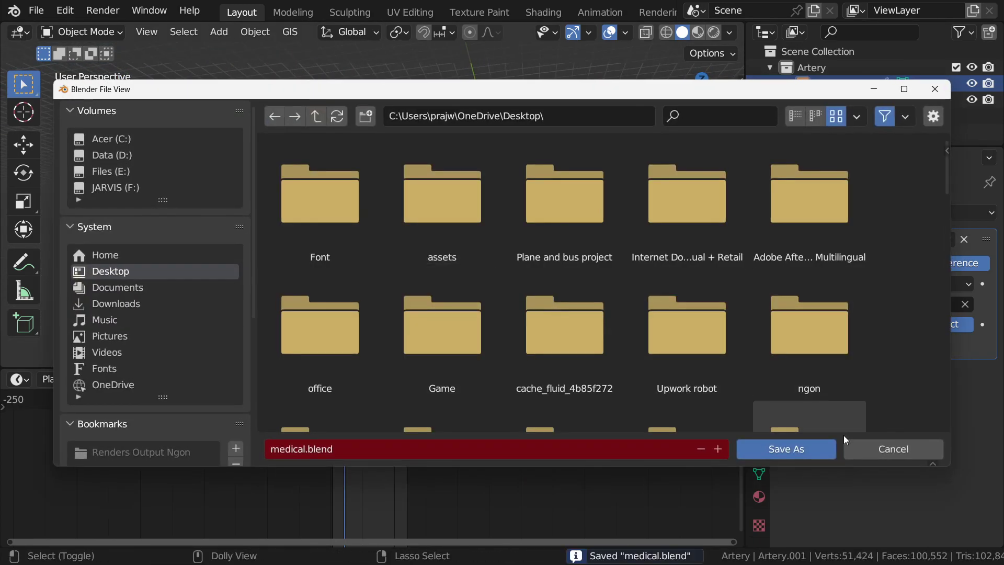
pyautogui.click(725, 450)
pyautogui.click(758, 448)
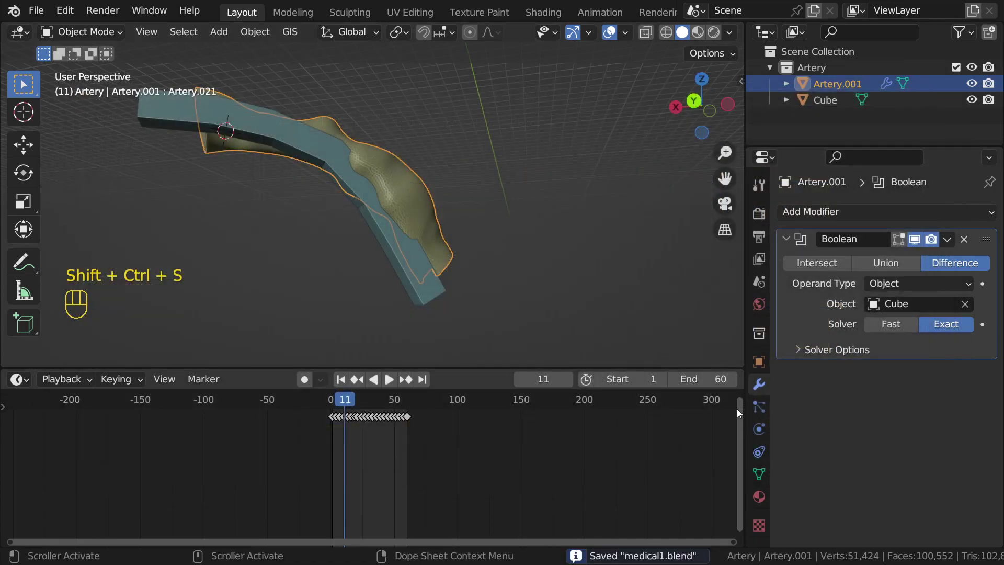
pyautogui.keyDown('shift'); pyautogui.moveTo(531, 261); pyautogui.dragTo(544, 274, button='middle'); pyautogui.keyUp('shift')
pyautogui.click(951, 239)
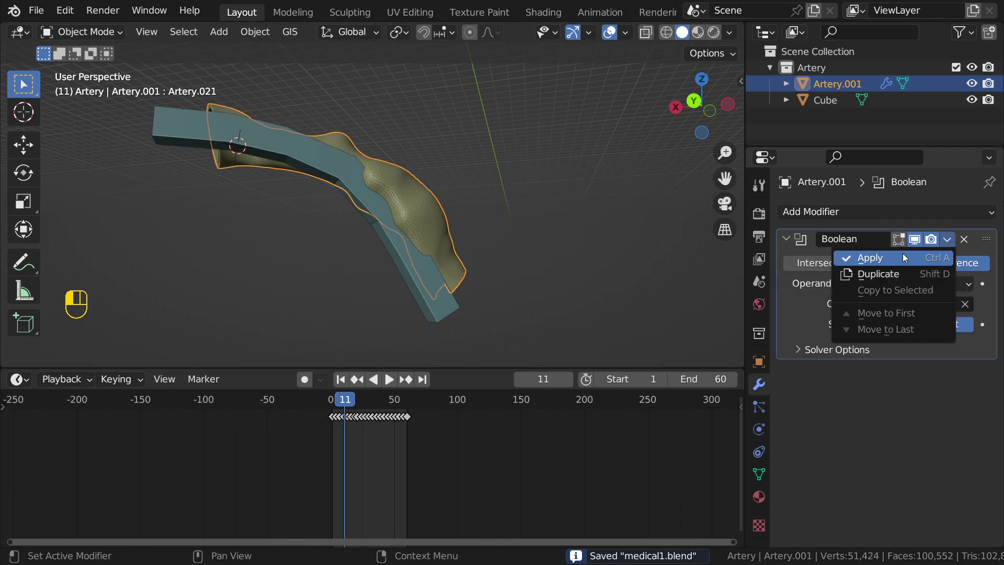
pyautogui.click(896, 257)
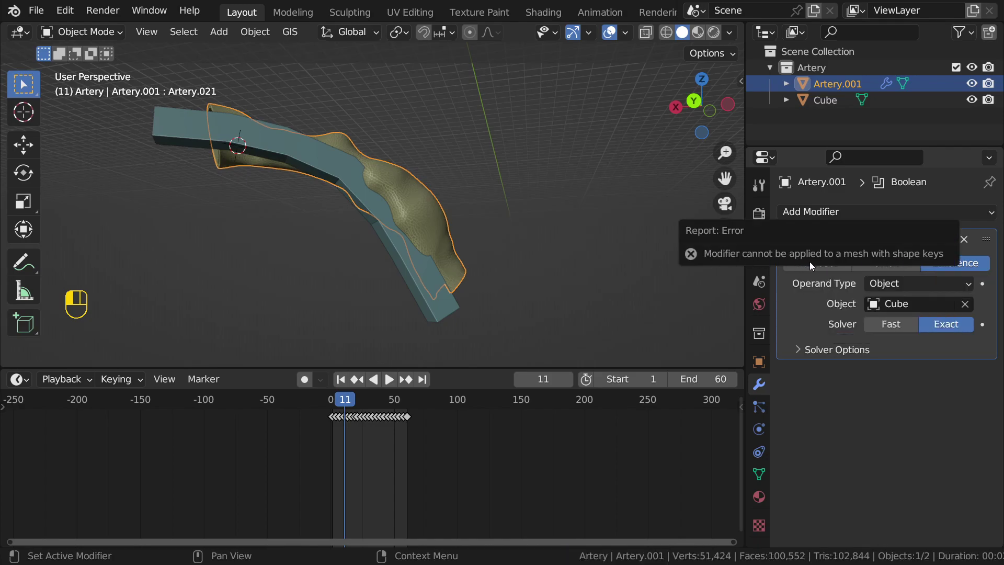
pyautogui.moveTo(384, 222); pyautogui.dragTo(478, 254, button='middle')
pyautogui.scroll(-4, 479, 254)
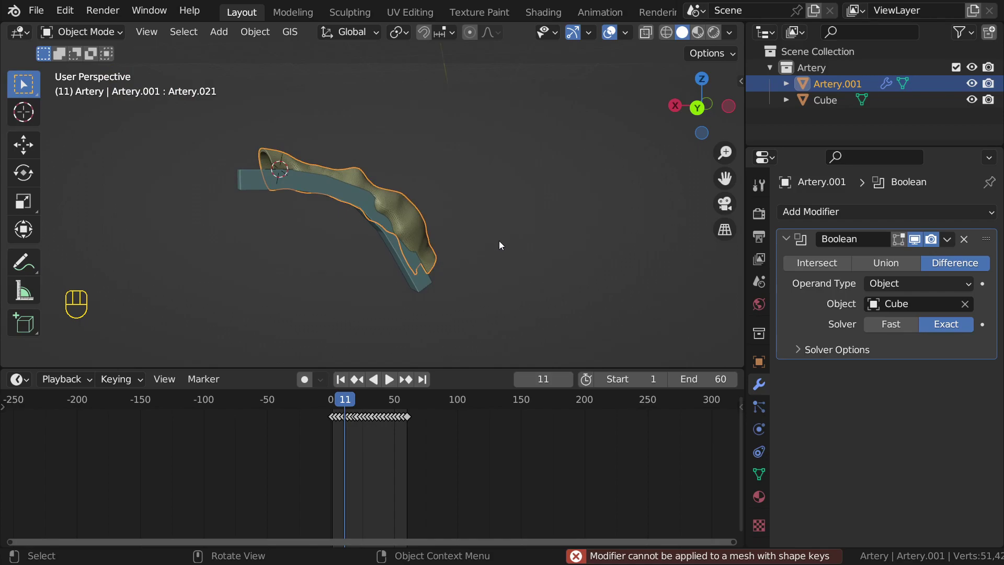
pyautogui.moveTo(499, 245)
pyautogui.mouseDown(button='middle')
pyautogui.moveTo(535, 224)
pyautogui.moveTo(485, 240)
pyautogui.moveTo(513, 244)
pyautogui.mouseUp(button='middle')
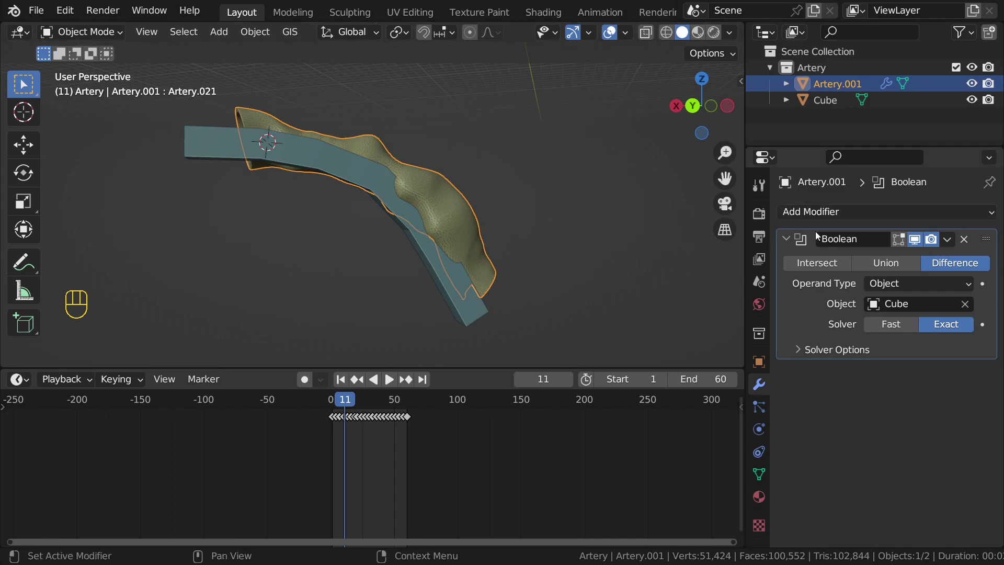
pyautogui.click(948, 240)
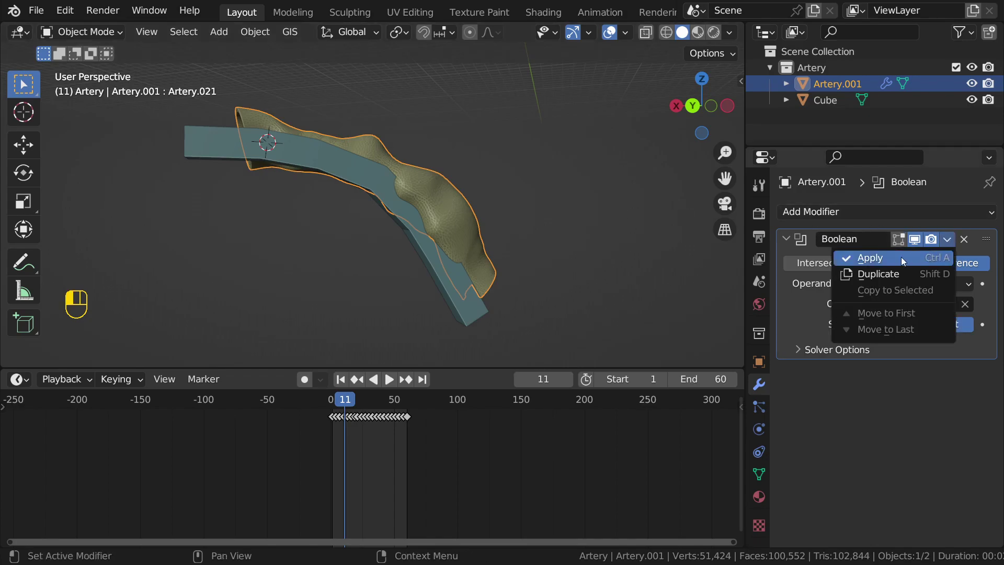
pyautogui.hotkey('ctrl', 'a')
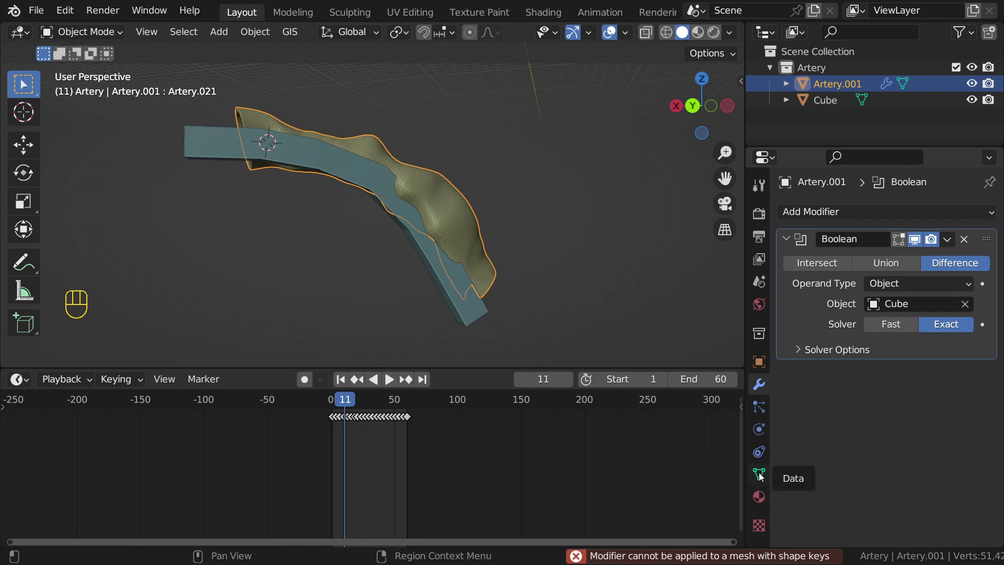
pyautogui.click(759, 475)
pyautogui.scroll(15, 848, 395)
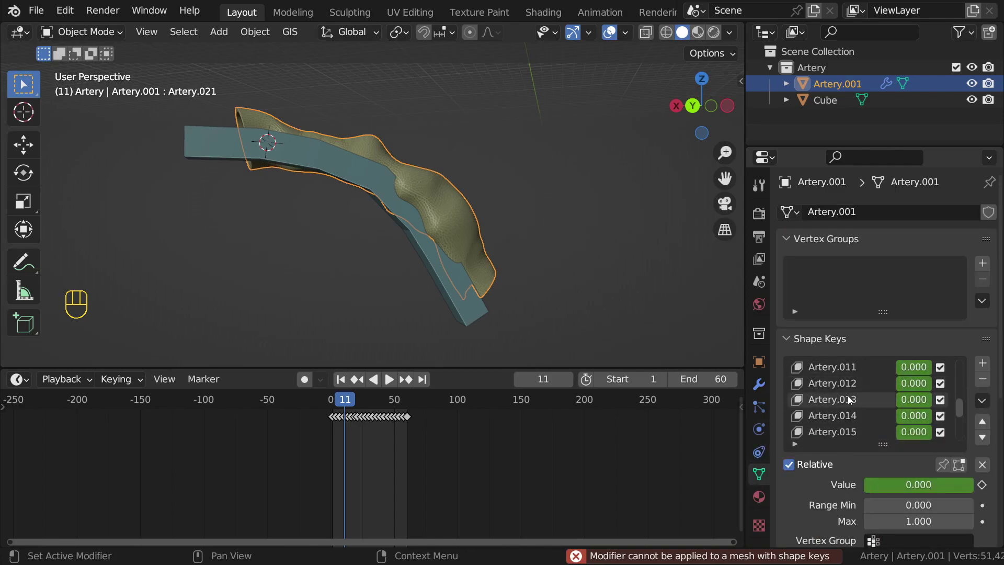
pyautogui.click(759, 384)
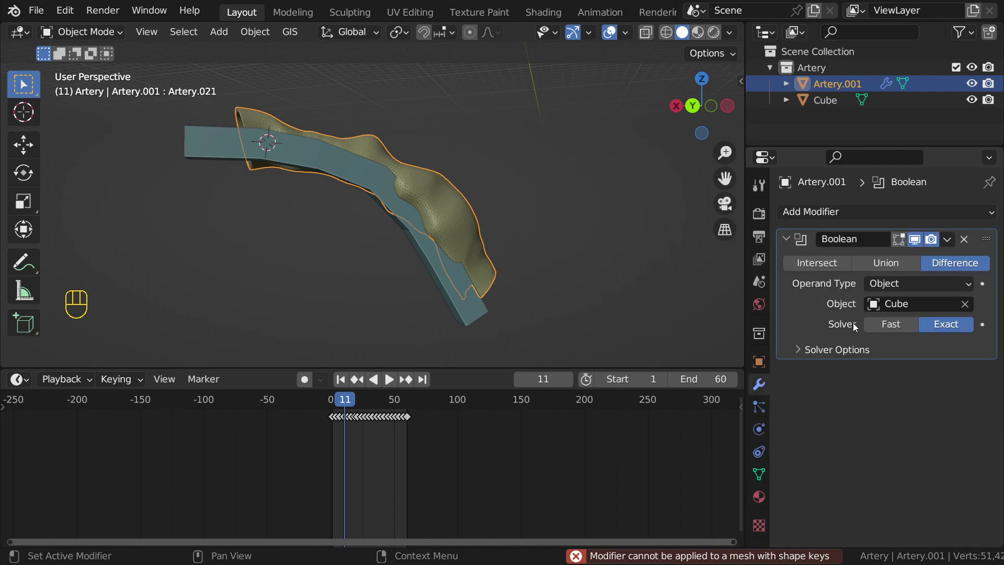
pyautogui.moveTo(449, 193); pyautogui.dragTo(476, 209, button='middle')
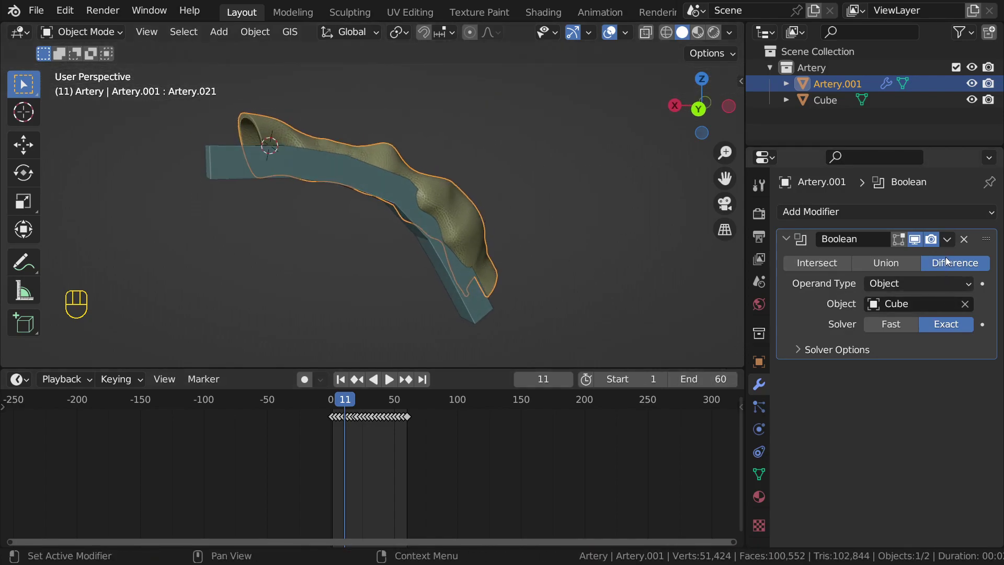
pyautogui.click(948, 239)
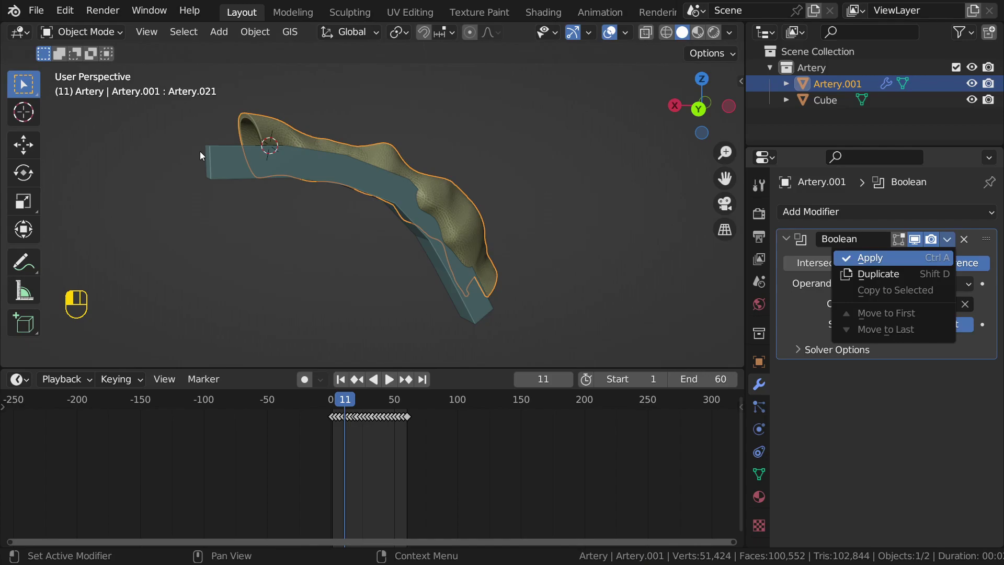
pyautogui.click(215, 149)
pyautogui.moveTo(464, 173); pyautogui.dragTo(475, 200, button='middle')
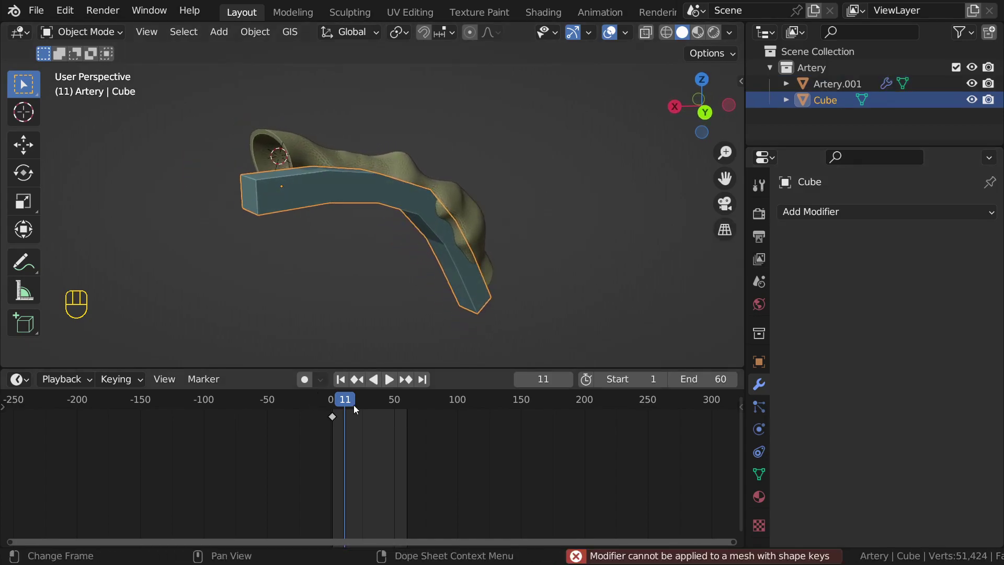
pyautogui.scroll(2, 343, 401)
pyautogui.click(435, 186)
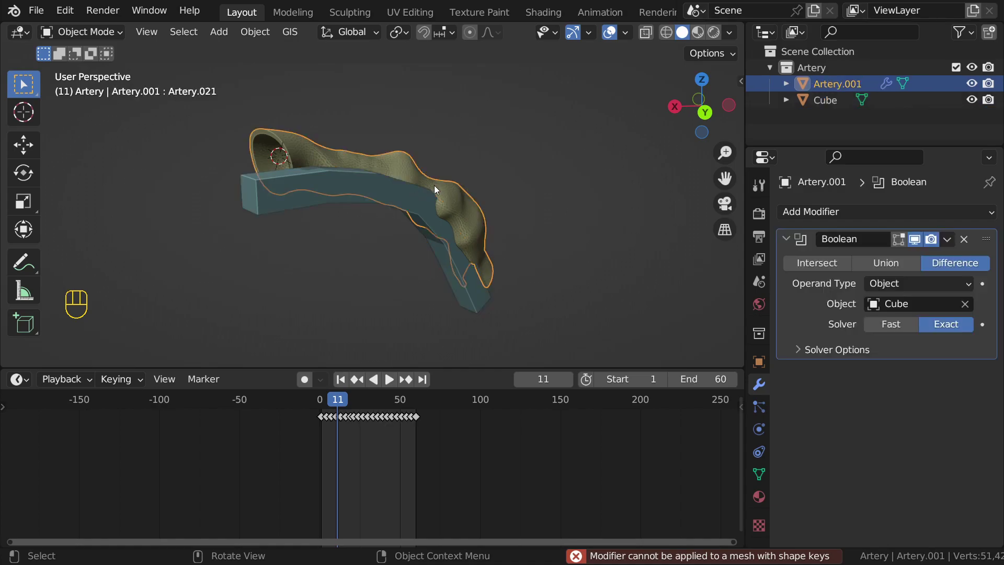
pyautogui.scroll(3, 460, 209)
pyautogui.keyDown('shift'); pyautogui.moveTo(488, 231); pyautogui.dragTo(429, 199, button='middle'); pyautogui.keyUp('shift')
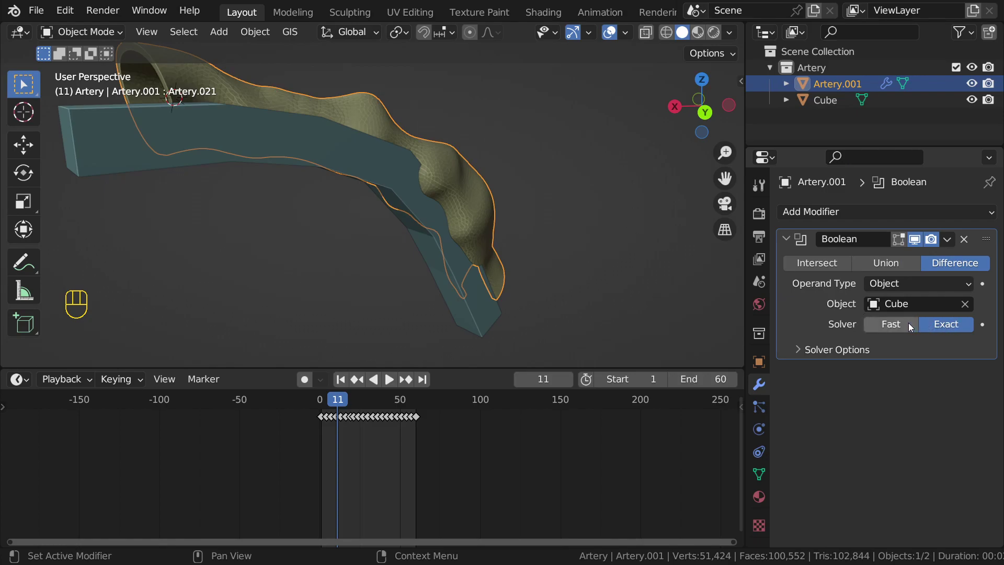
# Step: Switch the Boolean solver to Fast, then hide the viewport overlays and the Cube strip
pyautogui.click(892, 324)
pyautogui.scroll(-5, 415, 272)
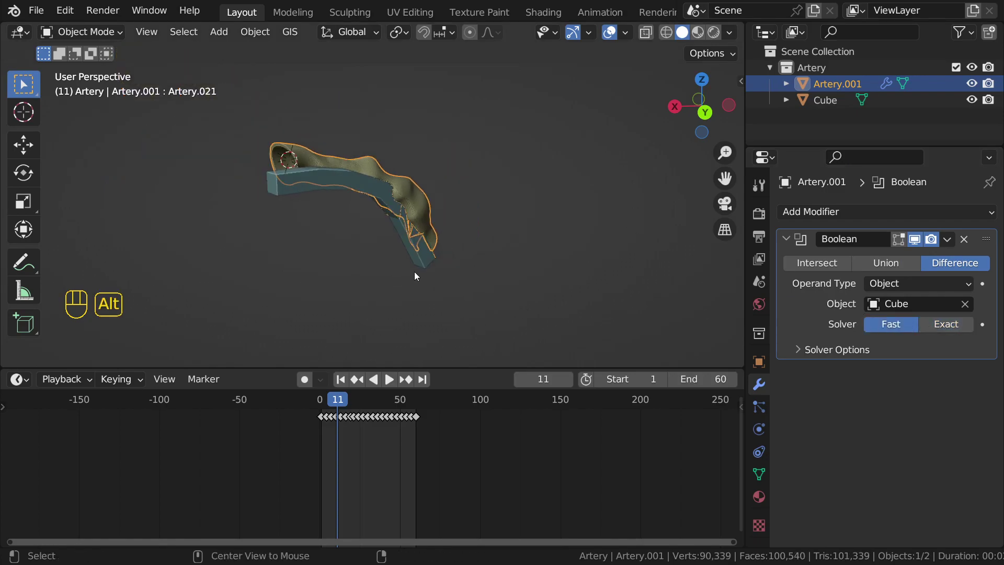
pyautogui.hotkey('shift', 'alt', 'z')
pyautogui.click(972, 100)
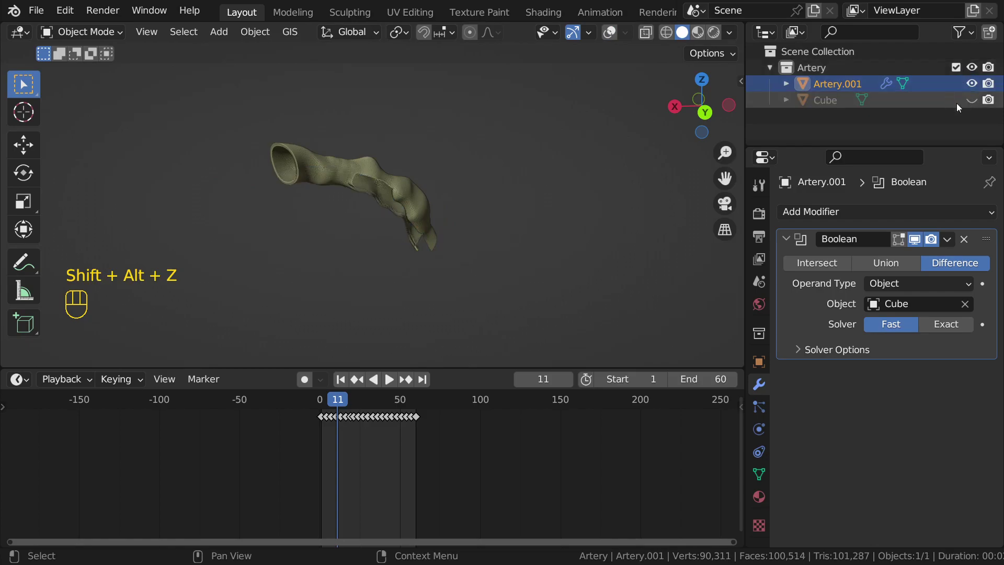
# Step: Play the slit artery's morph animation and stop it at frame 27
pyautogui.scroll(3, 541, 288)
pyautogui.moveTo(541, 288); pyautogui.dragTo(548, 252, button='middle')
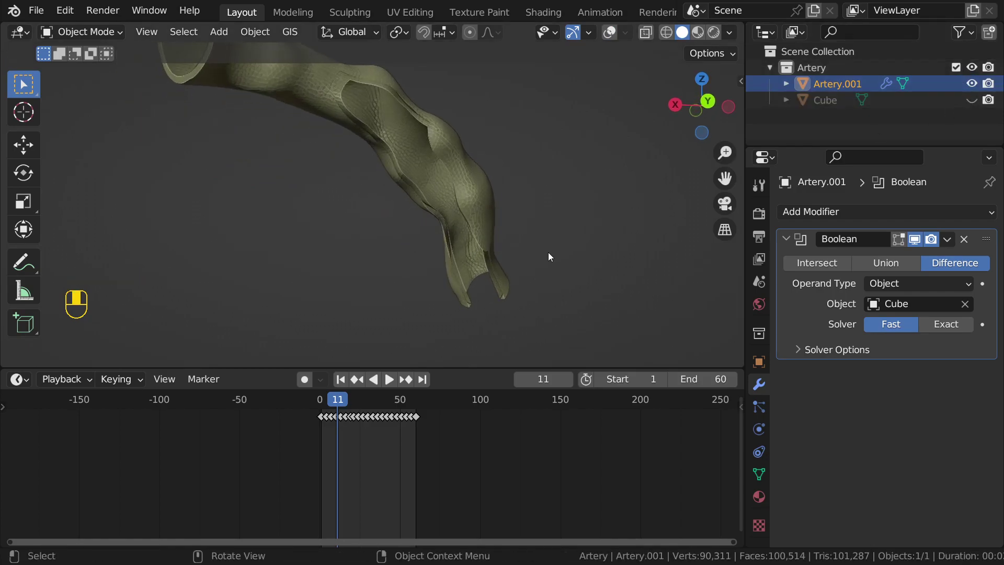
pyautogui.scroll(2, 548, 252)
pyautogui.press('space')
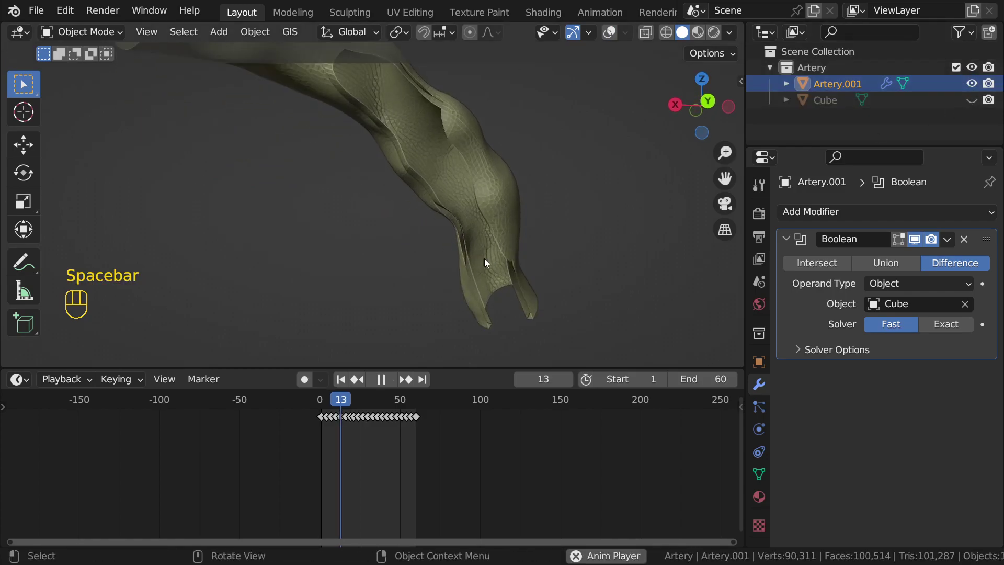
pyautogui.moveTo(486, 267); pyautogui.dragTo(487, 264, button='middle')
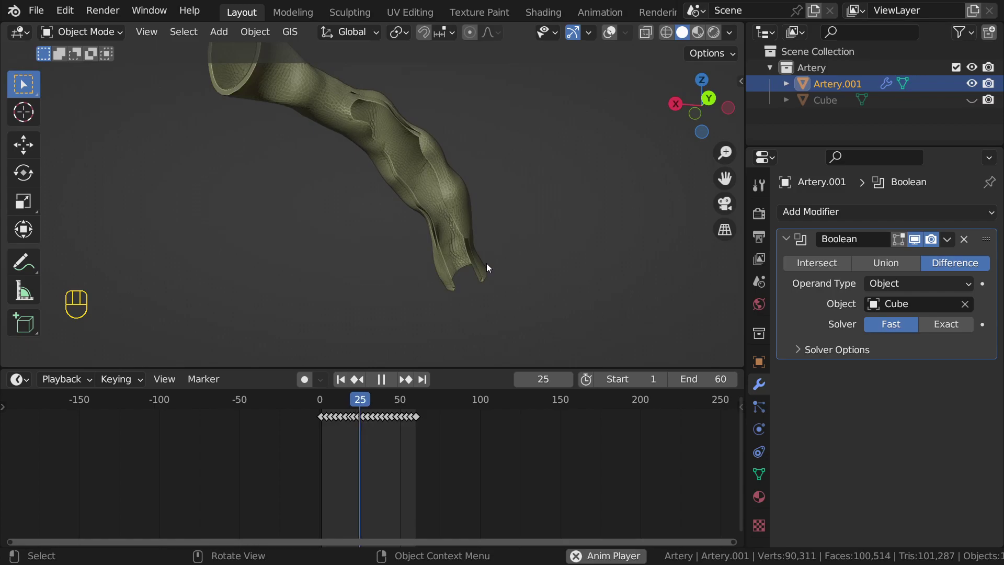
pyautogui.press('space')
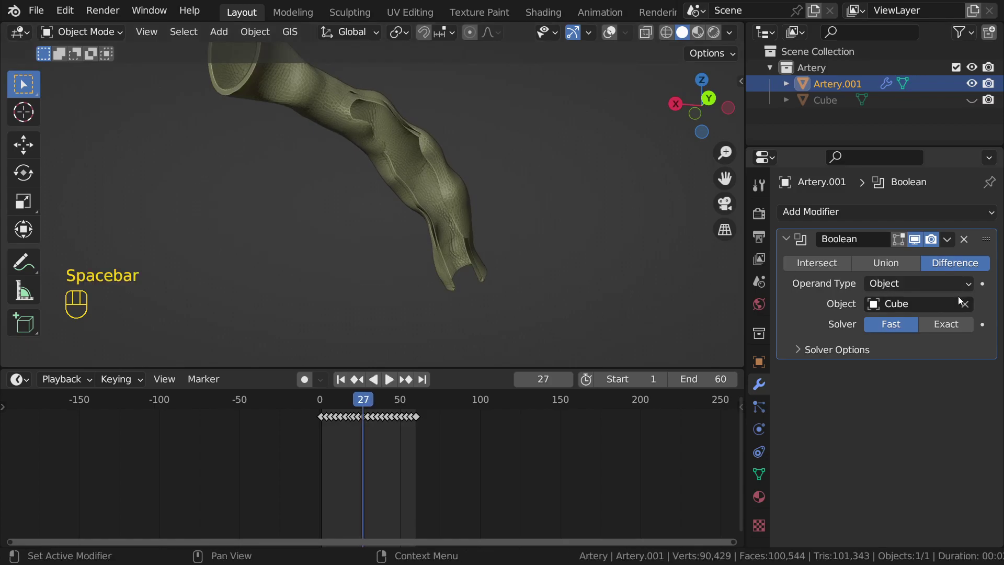
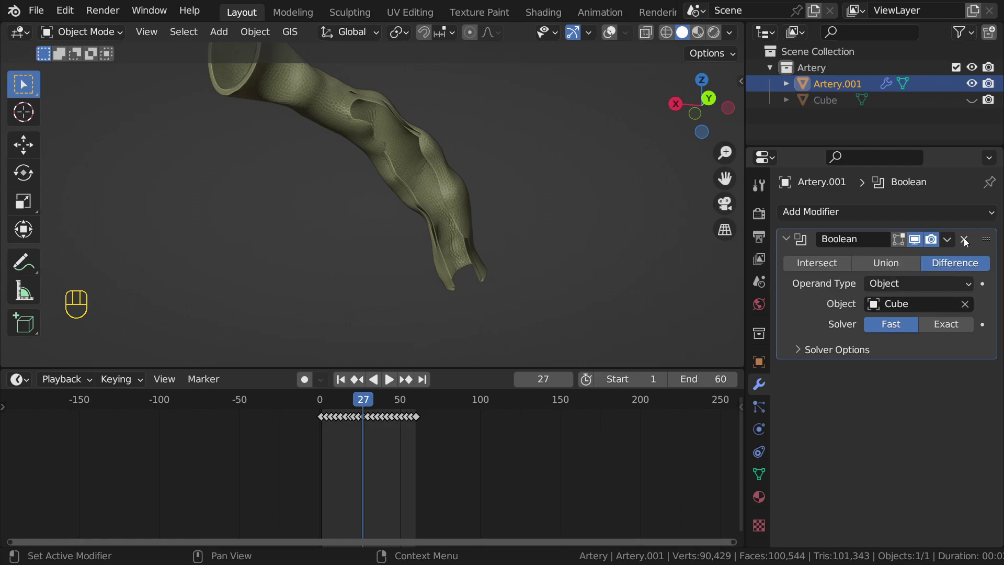
# Step: Bring back the viewport overlays and open the full uncut Artery.001 mesh in Edit Mode
pyautogui.moveTo(440, 193); pyautogui.dragTo(423, 206, button='middle')
pyautogui.hotkey('shift', 'alt', 'z')
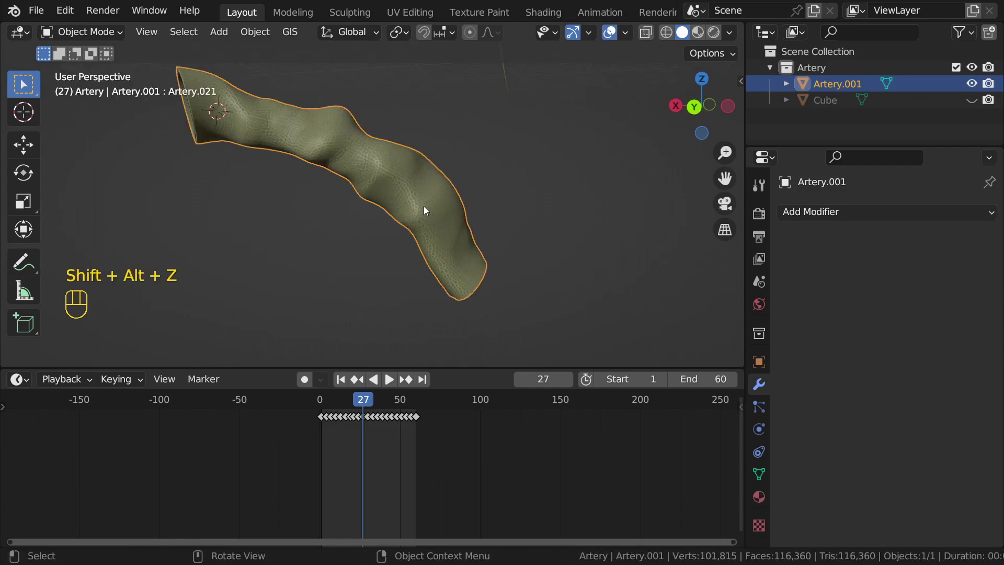
pyautogui.scroll(-3, 423, 206)
pyautogui.scroll(1, 273, 230)
pyautogui.press('Tab')
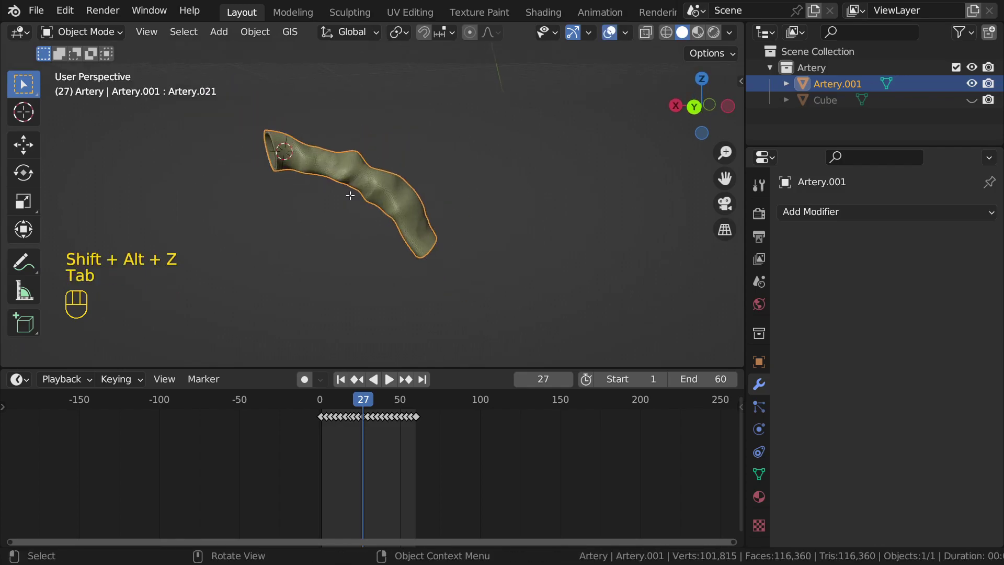
pyautogui.scroll(2, 350, 196)
pyautogui.moveTo(350, 195); pyautogui.dragTo(350, 212, button='middle')
# Step: Switch to front view, clear the mesh selection, and toggle see-through display
pyautogui.scroll(1, 411, 217)
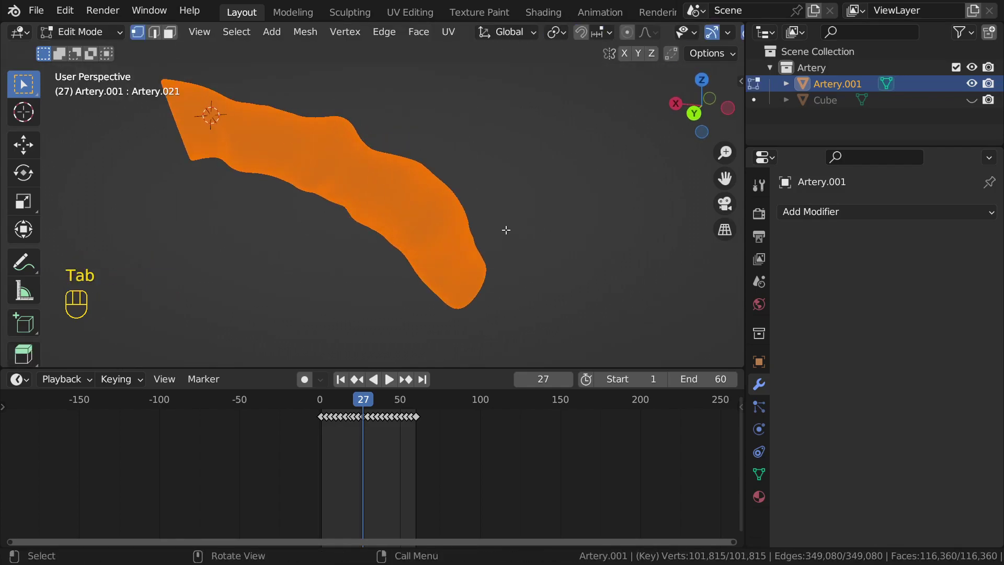
pyautogui.press('KP_1')
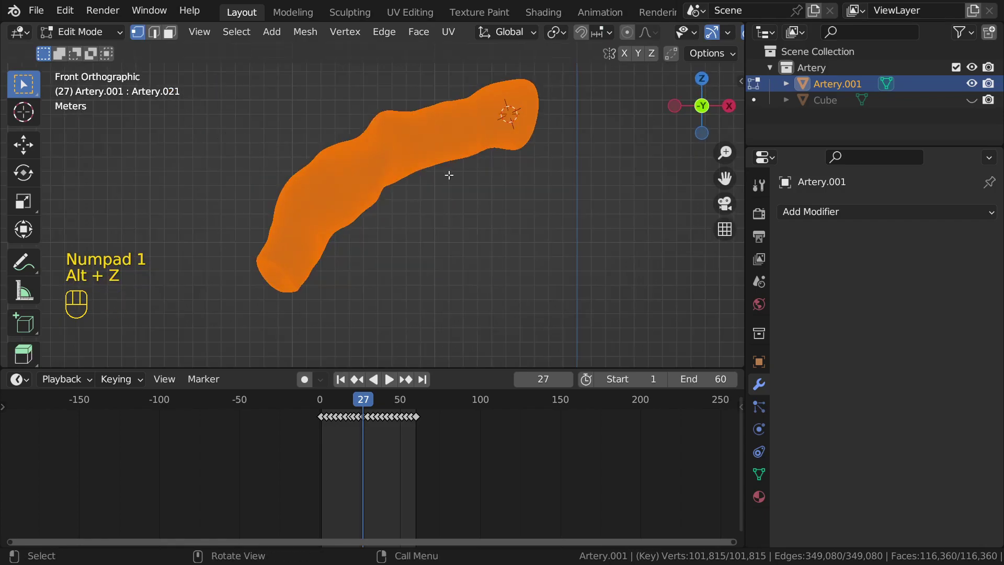
pyautogui.click(511, 163)
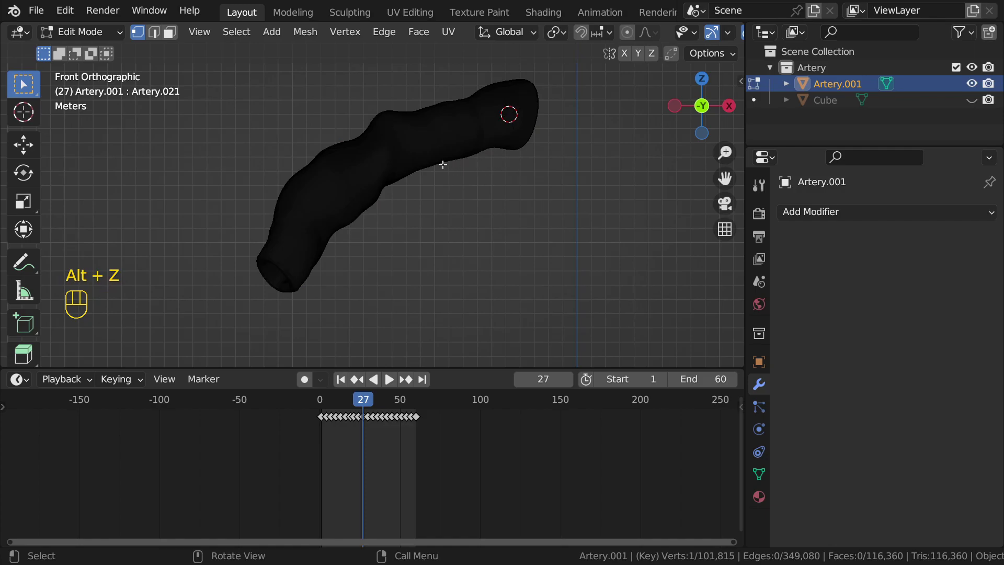
pyautogui.press('z')
# Step: Box-select vertex regions along the artery, from its middle to the tip
pyautogui.moveTo(624, 122)
pyautogui.mouseDown()
pyautogui.moveTo(474, 166)
pyautogui.moveTo(480, 235)
pyautogui.mouseUp()
pyautogui.moveTo(412, 125); pyautogui.dragTo(511, 208)
pyautogui.moveTo(491, 197); pyautogui.dragTo(448, 189)
pyautogui.moveTo(374, 138); pyautogui.dragTo(455, 217)
pyautogui.moveTo(360, 156); pyautogui.dragTo(422, 222)
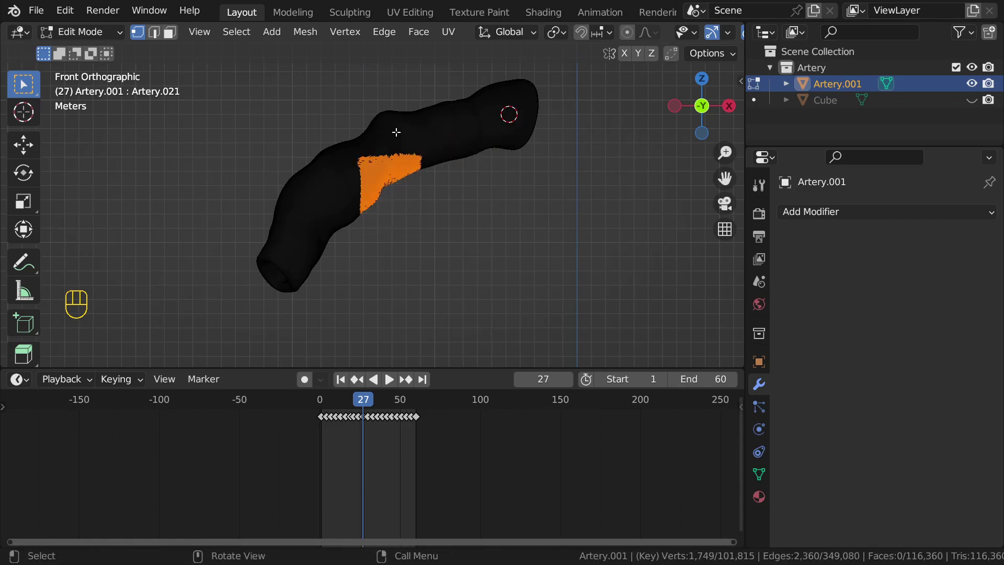
pyautogui.scroll(-5, 580, 33)
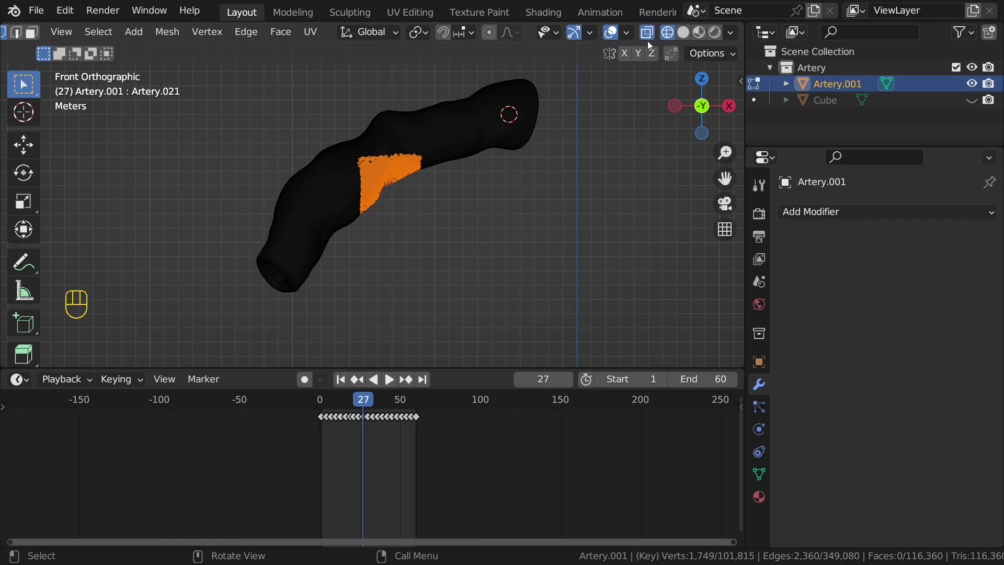
pyautogui.moveTo(549, 163); pyautogui.dragTo(413, 135)
pyautogui.moveTo(619, 116); pyautogui.dragTo(471, 155)
pyautogui.moveTo(574, 110); pyautogui.dragTo(474, 175)
# Step: Box-select a band just left of the tip, widening it across the artery's middle
pyautogui.moveTo(523, 139); pyautogui.dragTo(402, 142, button='middle')
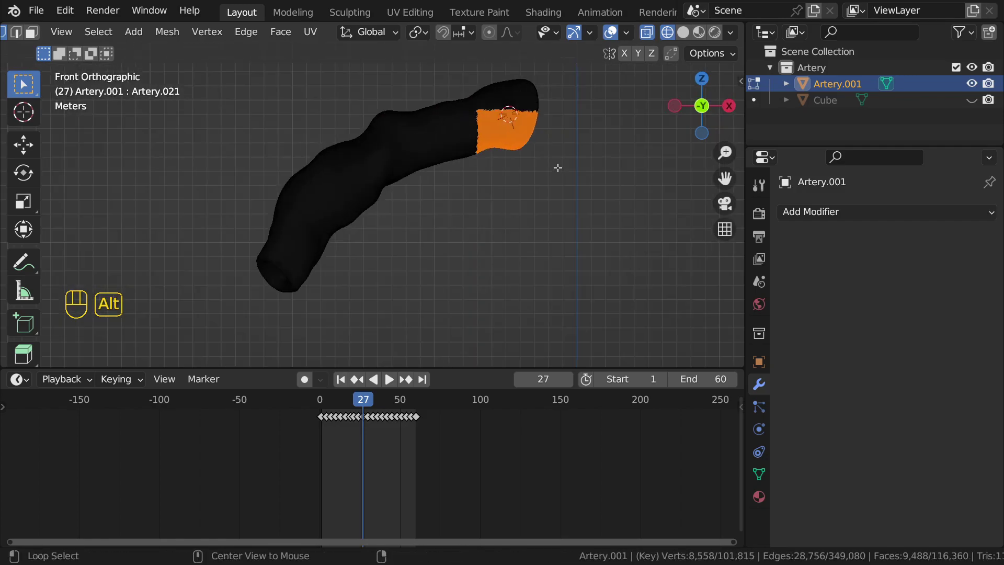
pyautogui.moveTo(600, 273); pyautogui.dragTo(401, 123)
pyautogui.moveTo(519, 245); pyautogui.dragTo(419, 149)
pyautogui.moveTo(510, 225); pyautogui.dragTo(430, 149)
pyautogui.moveTo(470, 209); pyautogui.dragTo(380, 123)
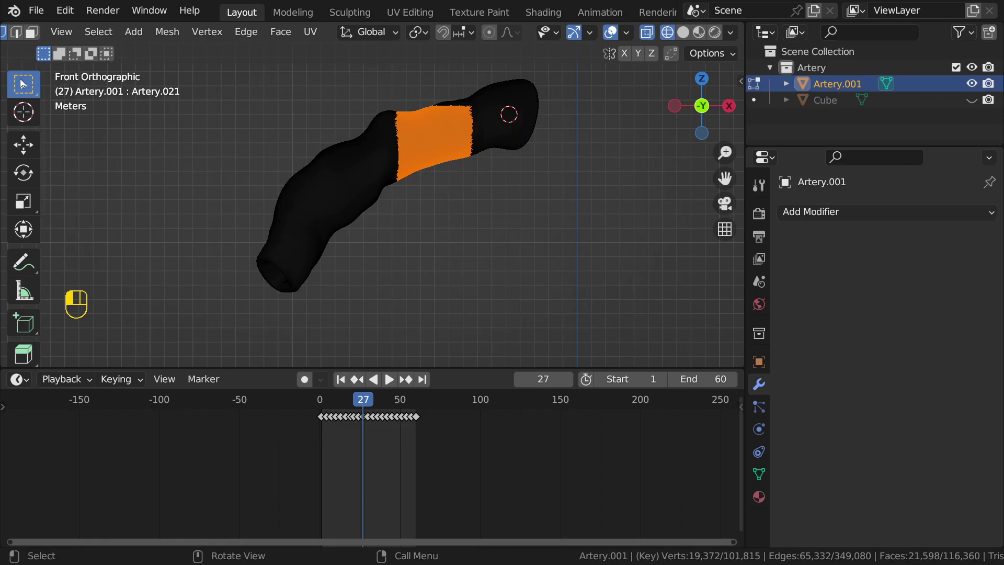
# Step: Switch to lasso selection and lasso the strip along the artery's lower side
pyautogui.click(22, 82)
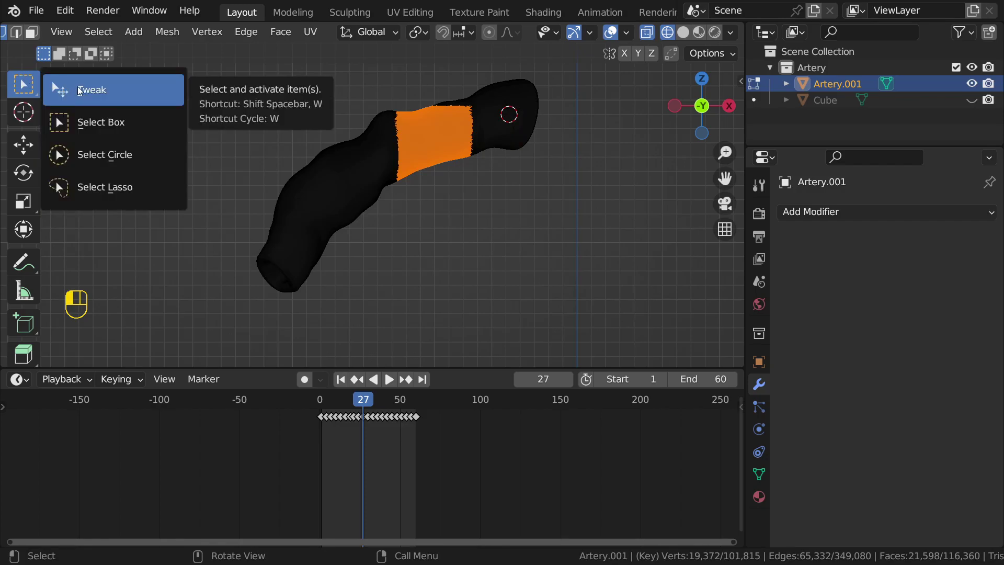
pyautogui.click(85, 188)
pyautogui.moveTo(277, 330); pyautogui.dragTo(279, 283)
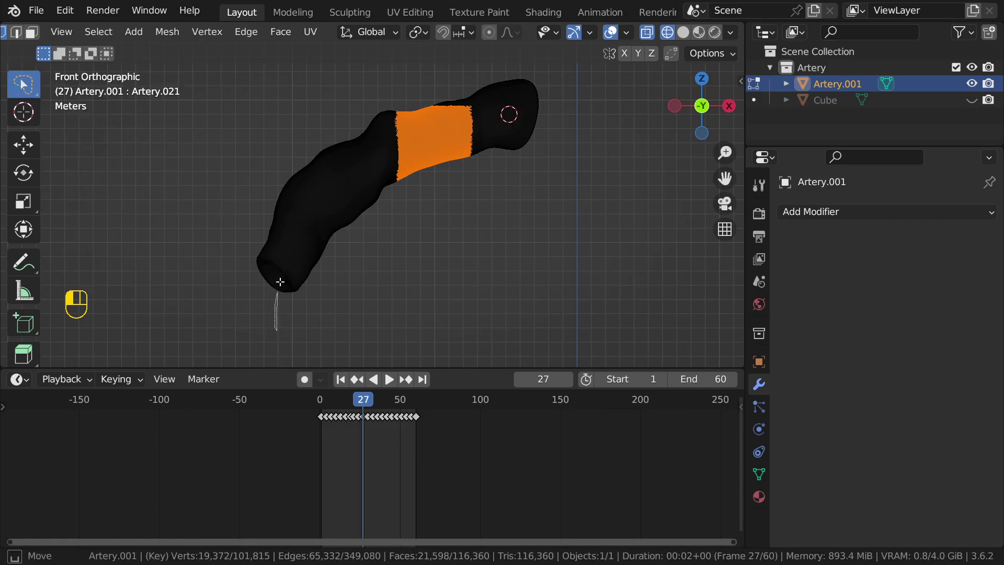
pyautogui.moveTo(313, 215)
pyautogui.mouseDown()
pyautogui.moveTo(382, 162)
pyautogui.moveTo(512, 122)
pyautogui.moveTo(543, 239)
pyautogui.moveTo(523, 242)
pyautogui.mouseUp()
# Step: Delete the selected strip's vertices, return to Object Mode, and turn on see-through display
pyautogui.press('x')
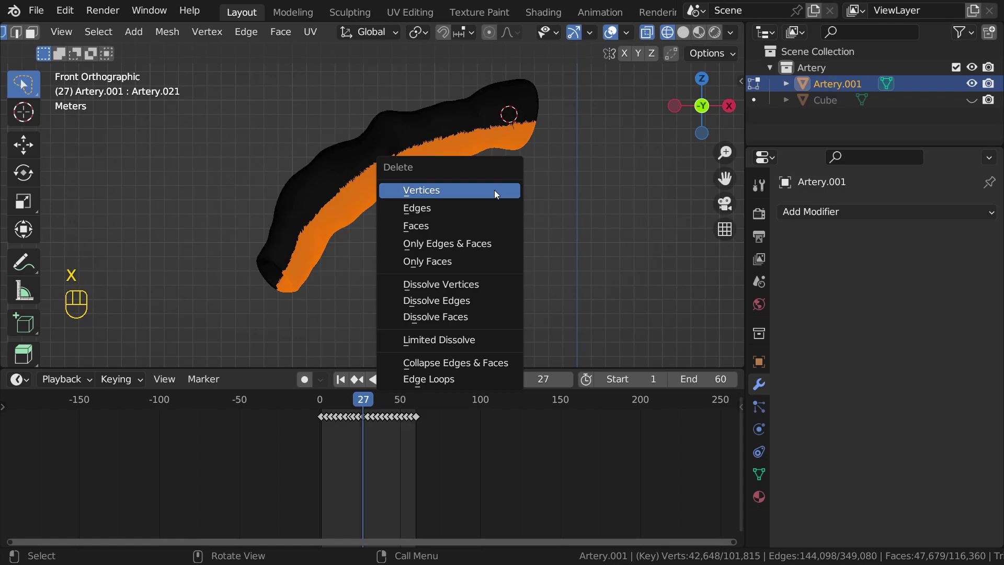
pyautogui.click(494, 191)
pyautogui.press('Tab')
pyautogui.moveTo(471, 250); pyautogui.dragTo(397, 189, button='middle')
pyautogui.hotkey('alt', 'z')
pyautogui.scroll(3, 466, 273)
pyautogui.moveTo(467, 273); pyautogui.dragTo(503, 250, button='middle')
pyautogui.moveTo(516, 290); pyautogui.dragTo(451, 159, button='middle')
# Step: Stay in Object Mode with Solid shading and see-through off to inspect the cut-open artery
pyautogui.press('Tab')
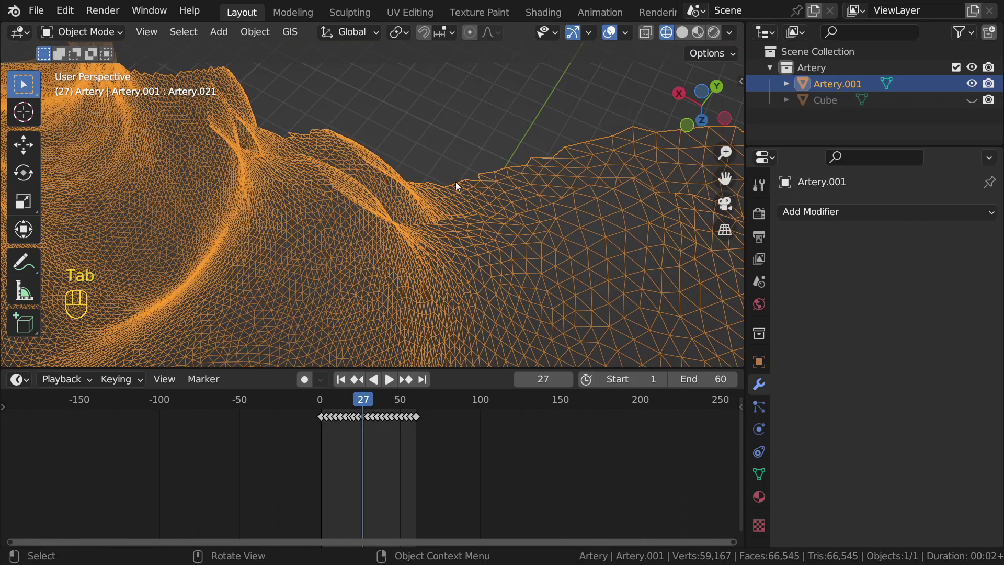
pyautogui.press('Tab')
pyautogui.click(318, 207)
pyautogui.moveTo(318, 207)
pyautogui.mouseDown(button='middle')
pyautogui.moveTo(492, 204)
pyautogui.moveTo(475, 204)
pyautogui.mouseUp(button='middle')
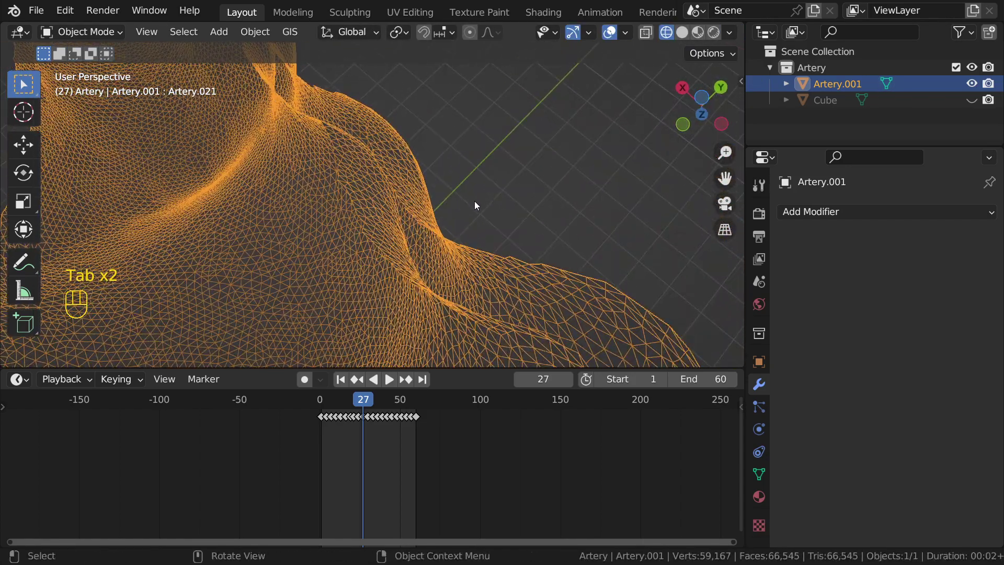
pyautogui.press('z')
pyautogui.click(605, 170)
pyautogui.moveTo(422, 225)
pyautogui.mouseDown(button='middle')
pyautogui.moveTo(444, 201)
pyautogui.moveTo(423, 213)
pyautogui.moveTo(478, 199)
pyautogui.moveTo(369, 243)
pyautogui.moveTo(784, 212)
pyautogui.mouseUp(button='middle')
pyautogui.hotkey('alt', 'z')
pyautogui.scroll(-5, 444, 203)
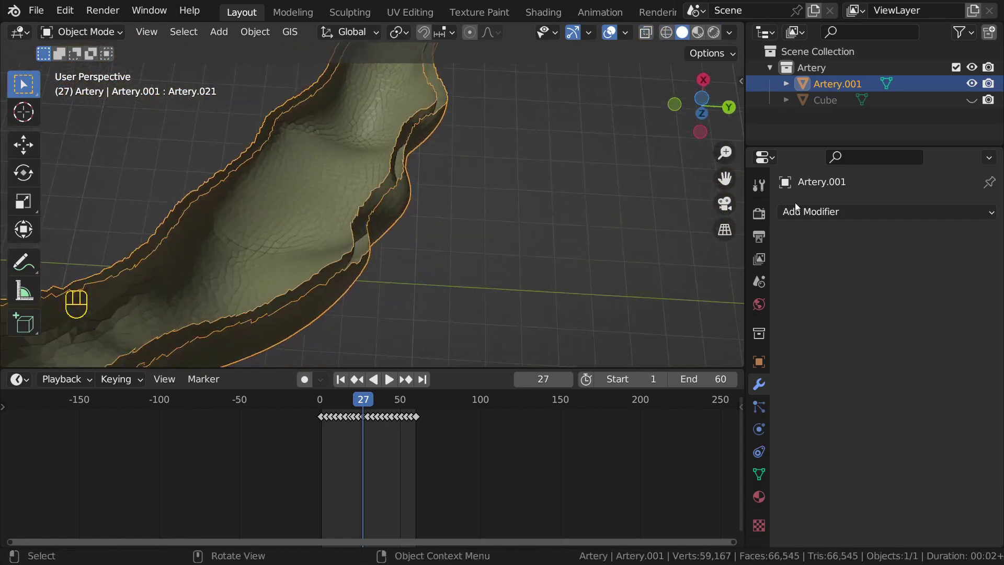
pyautogui.moveTo(528, 215); pyautogui.dragTo(447, 272, button='middle')
# Step: Play the animation to check the cut, then stop it and examine the artery's open upper end
pyautogui.press('space')
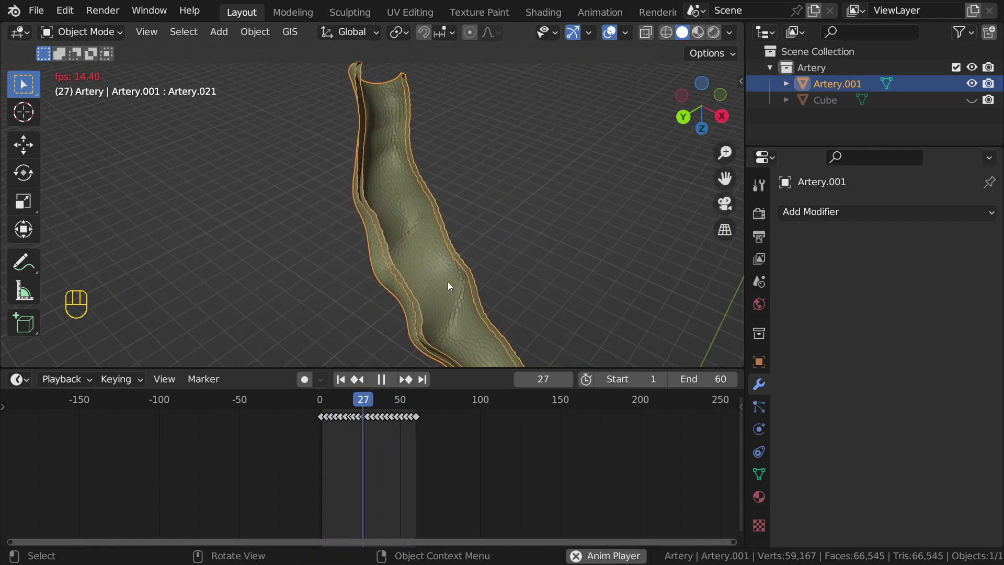
pyautogui.moveTo(392, 218); pyautogui.dragTo(443, 215, button='middle')
pyautogui.scroll(-5, 437, 212)
pyautogui.press('space')
pyautogui.keyDown('shift'); pyautogui.moveTo(336, 137); pyautogui.dragTo(397, 224, button='middle'); pyautogui.keyUp('shift')
pyautogui.scroll(5, 397, 224)
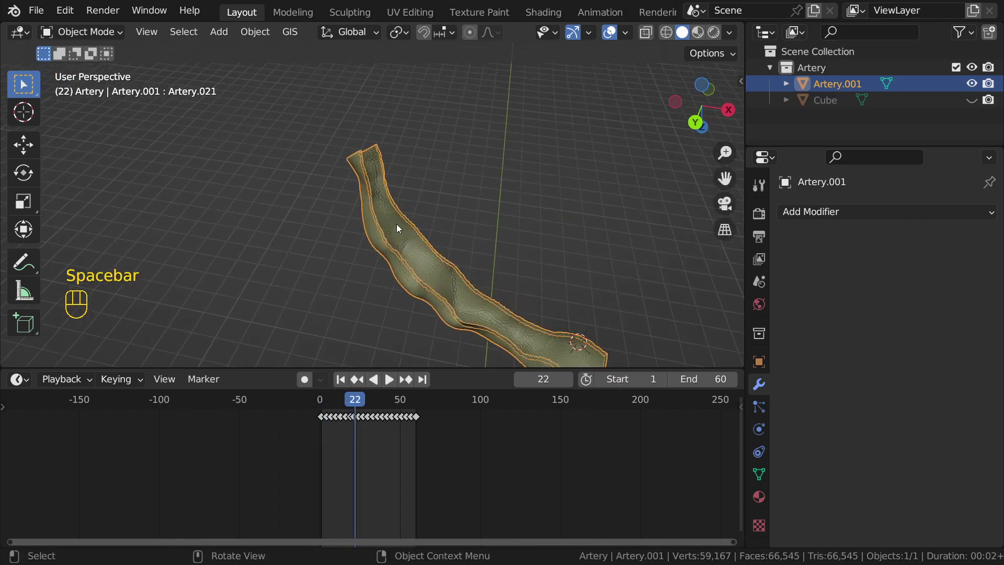
pyautogui.scroll(4, 405, 205)
pyautogui.keyDown('shift'); pyautogui.moveTo(358, 98); pyautogui.dragTo(441, 237, button='middle'); pyautogui.keyUp('shift')
pyautogui.scroll(2, 443, 239)
pyautogui.scroll(-5, 445, 242)
pyautogui.scroll(-3, 443, 240)
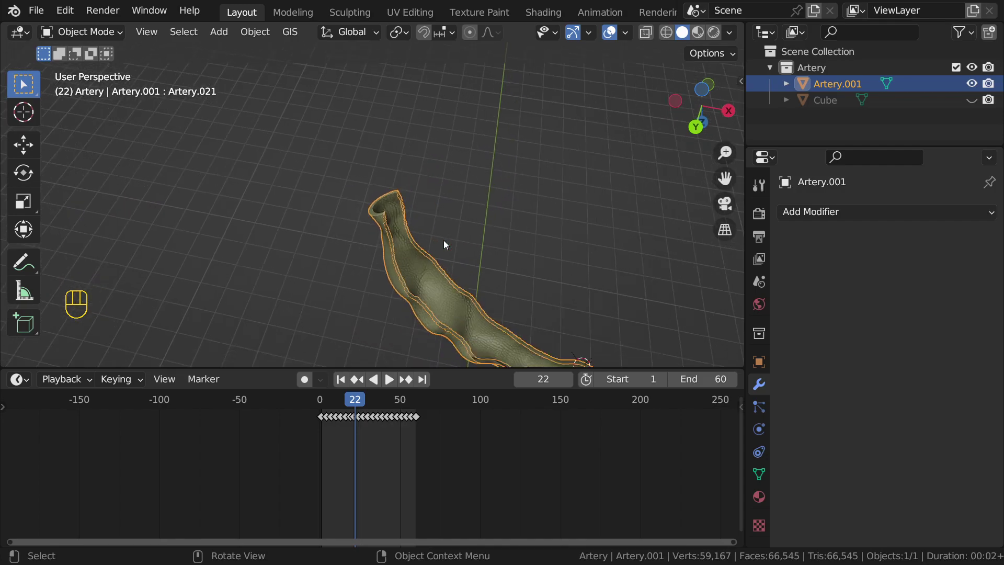
# Step: Undo back to before the strip deletion and return to Object Mode with the whole artery in view
pyautogui.hotkey('ctrl', 'z')
pyautogui.hotkey('ctrl', 'z')
pyautogui.hotkey('ctrl', 'z')
pyautogui.hotkey('ctrl', 'z')
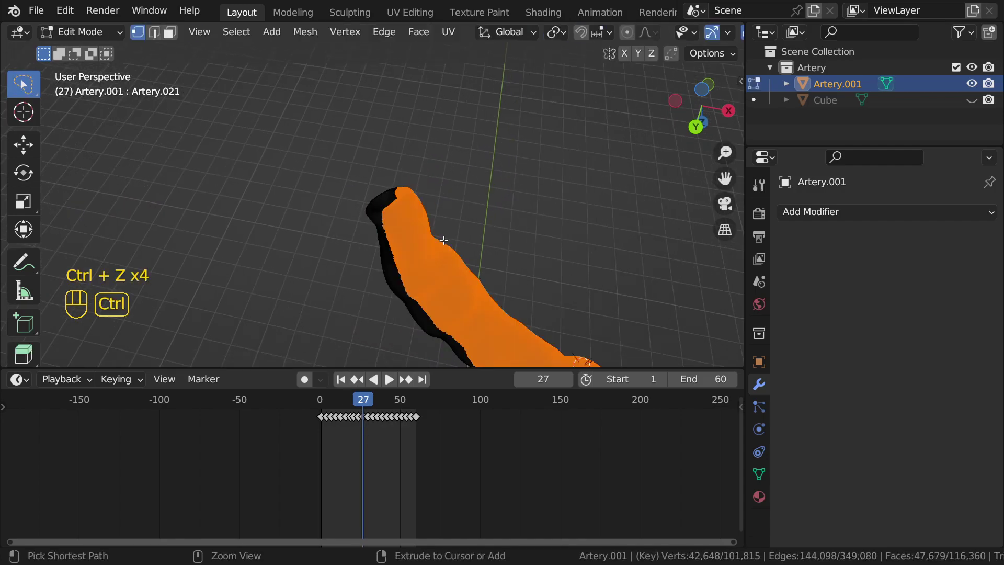
pyautogui.scroll(-3, 443, 241)
pyautogui.keyDown('shift'); pyautogui.moveTo(495, 292); pyautogui.dragTo(418, 219, button='middle'); pyautogui.keyUp('shift')
pyautogui.scroll(3, 410, 177)
pyautogui.scroll(2, 410, 176)
pyautogui.press('Tab')
pyautogui.scroll(-3, 420, 159)
pyautogui.scroll(4, 523, 238)
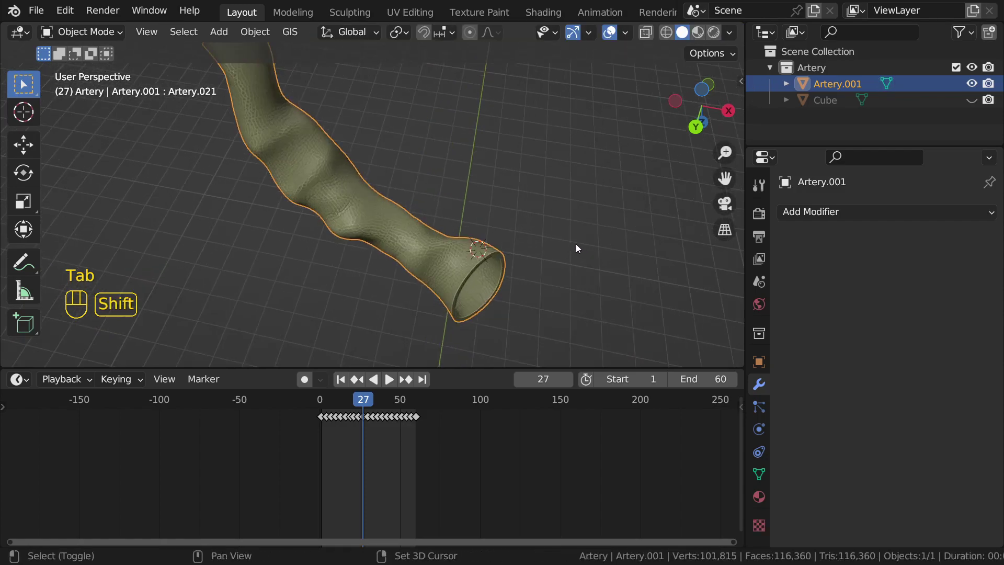
pyautogui.keyDown('shift'); pyautogui.moveTo(563, 245); pyautogui.dragTo(418, 168, button='middle'); pyautogui.keyUp('shift')
pyautogui.scroll(-3, 417, 167)
pyautogui.moveTo(316, 197); pyautogui.dragTo(483, 191, button='middle')
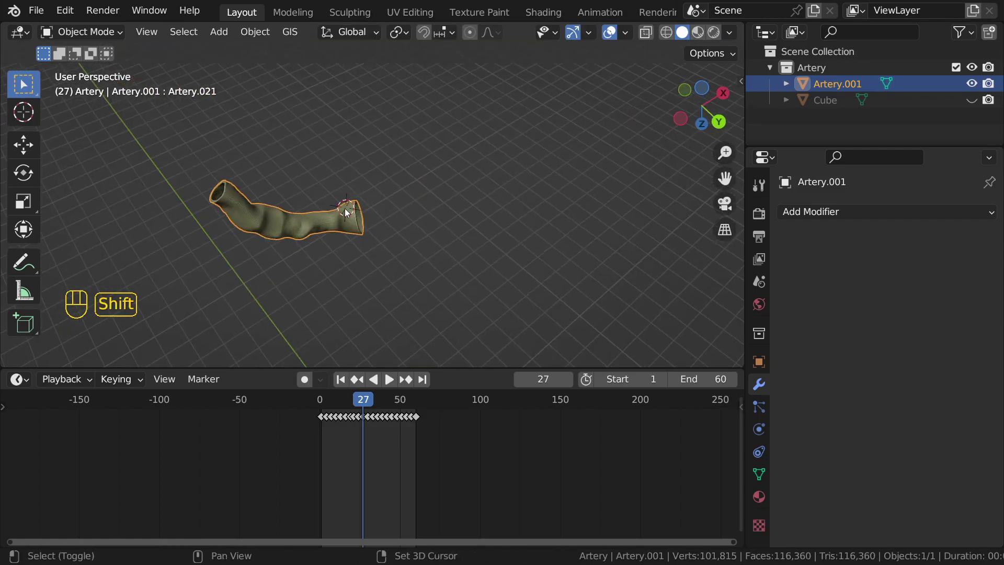
# Step: Add a new cube, place it up and right of the artery, and scale it larger
pyautogui.hotkey('shift', 'a')
pyautogui.moveTo(347, 179)
pyautogui.click(492, 197)
pyautogui.scroll(3, 438, 225)
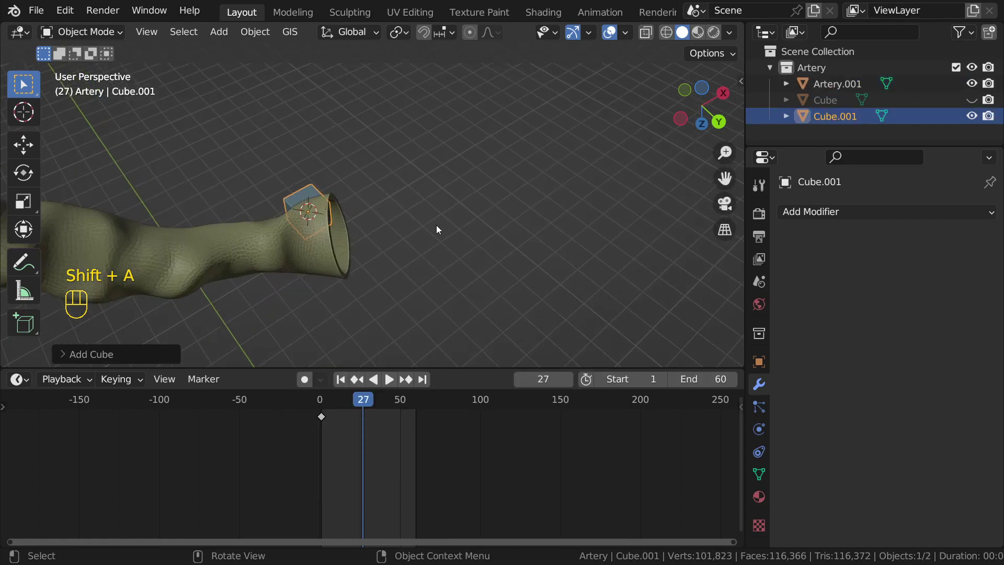
pyautogui.press('g')
pyautogui.click(407, 169)
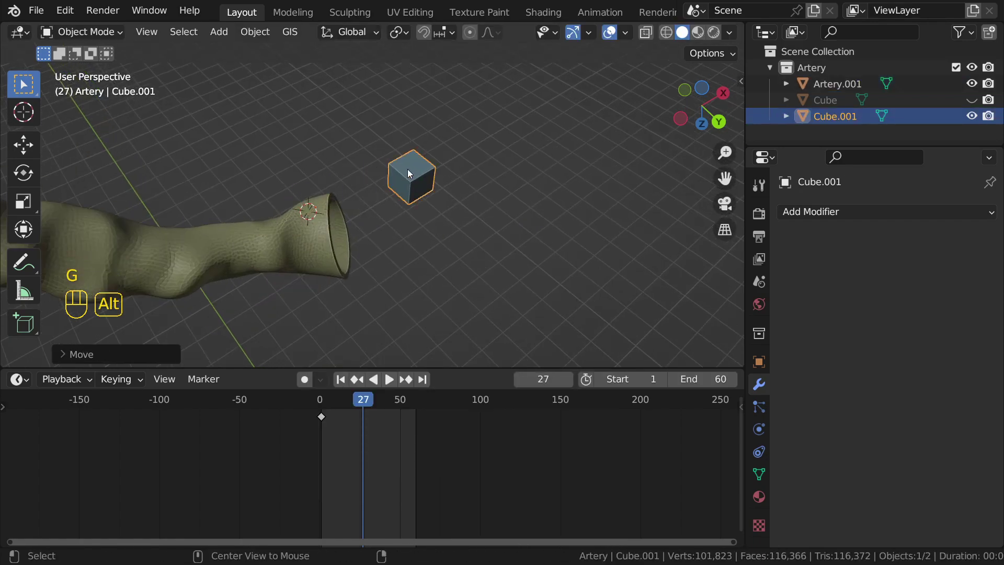
pyautogui.keyDown('alt'); pyautogui.middleClick(407, 168); pyautogui.keyUp('alt')
pyautogui.press('s')
pyautogui.click(468, 174)
pyautogui.moveTo(468, 174); pyautogui.dragTo(377, 197, button='middle')
# Step: Enter Edit Mode on Cube.001 and select one corner vertex
pyautogui.press('Tab')
pyautogui.scroll(-2, 381, 169)
pyautogui.scroll(1, 376, 197)
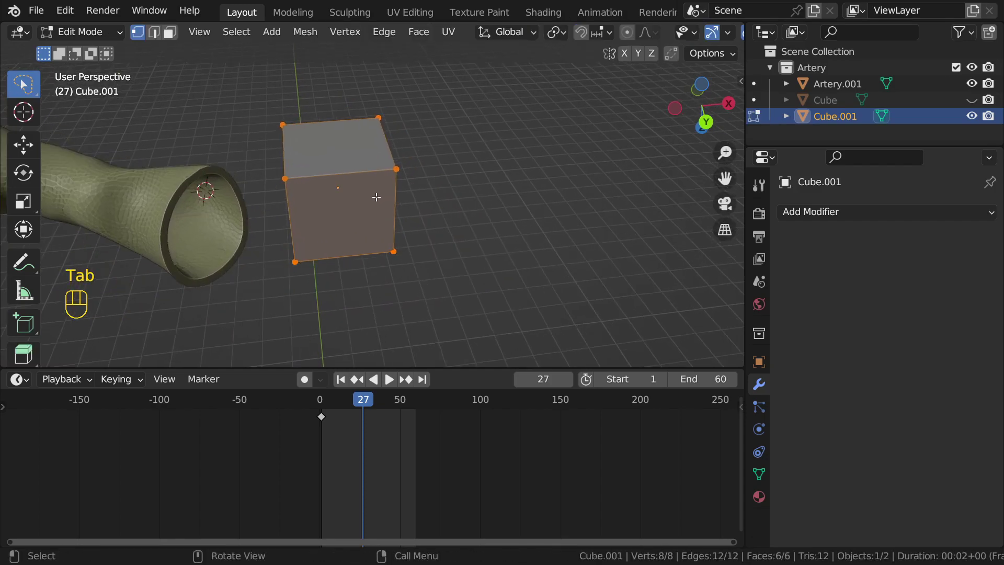
pyautogui.click(397, 169)
pyautogui.scroll(3, 403, 162)
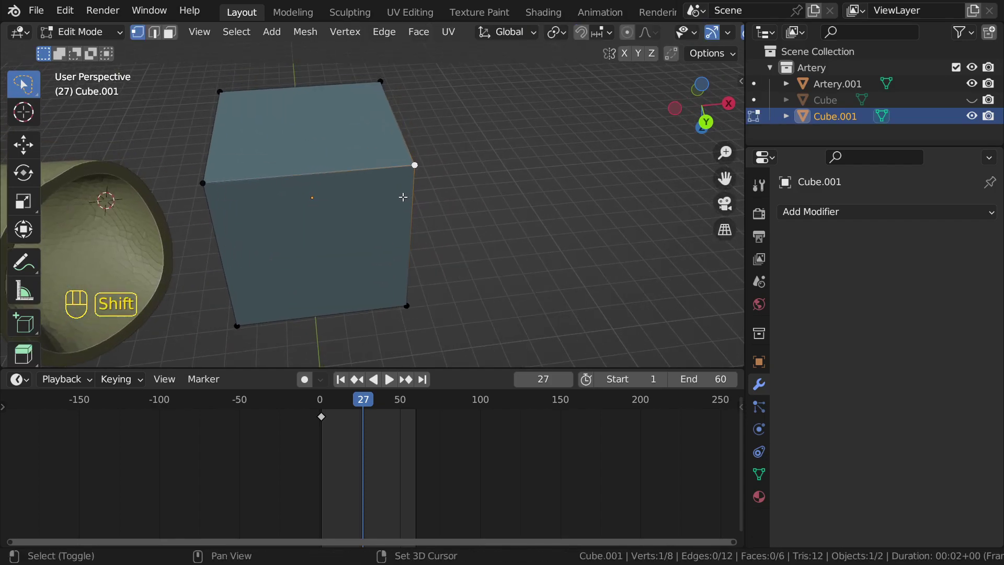
# Step: Duplicate the corner vertex, then the whole cube mesh, cancelling each move, and deselect all
pyautogui.hotkey('shift', 'd')
pyautogui.rightClick(494, 168)
pyautogui.moveTo(350, 163); pyautogui.dragTo(324, 162, button='middle')
pyautogui.press('a')
pyautogui.hotkey('shift', 'd')
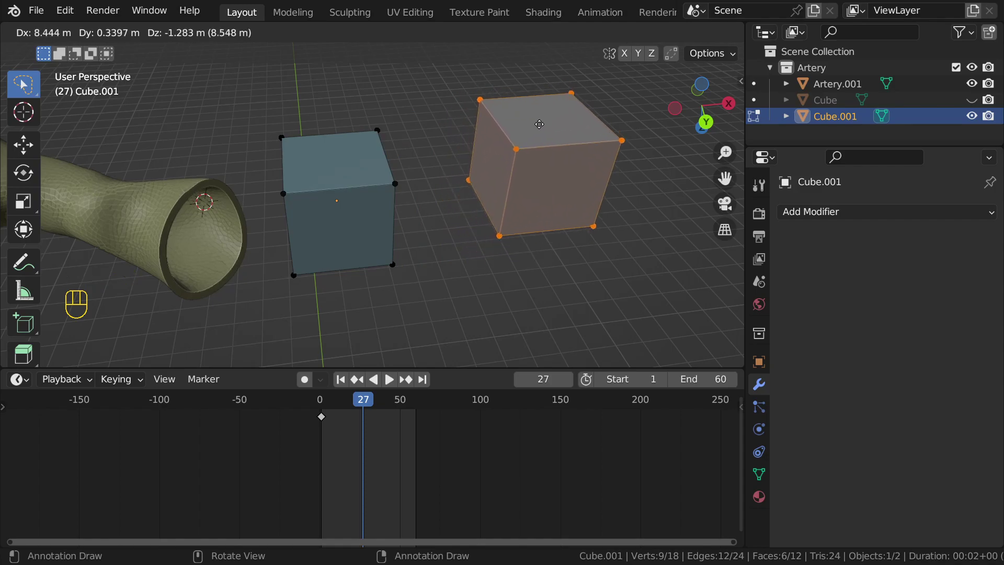
pyautogui.rightClick(538, 125)
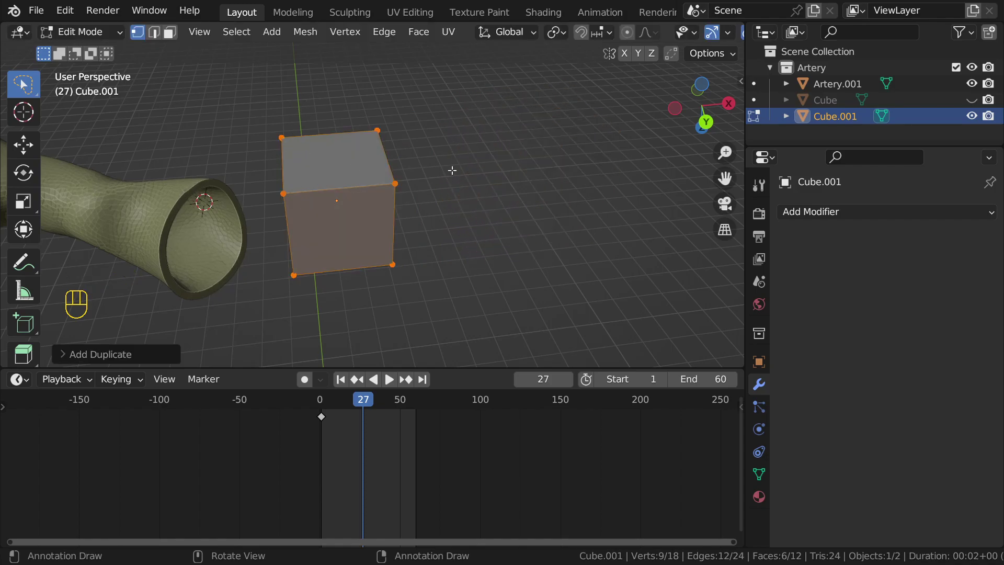
pyautogui.click(487, 160)
pyautogui.moveTo(386, 194); pyautogui.dragTo(406, 176, button='middle')
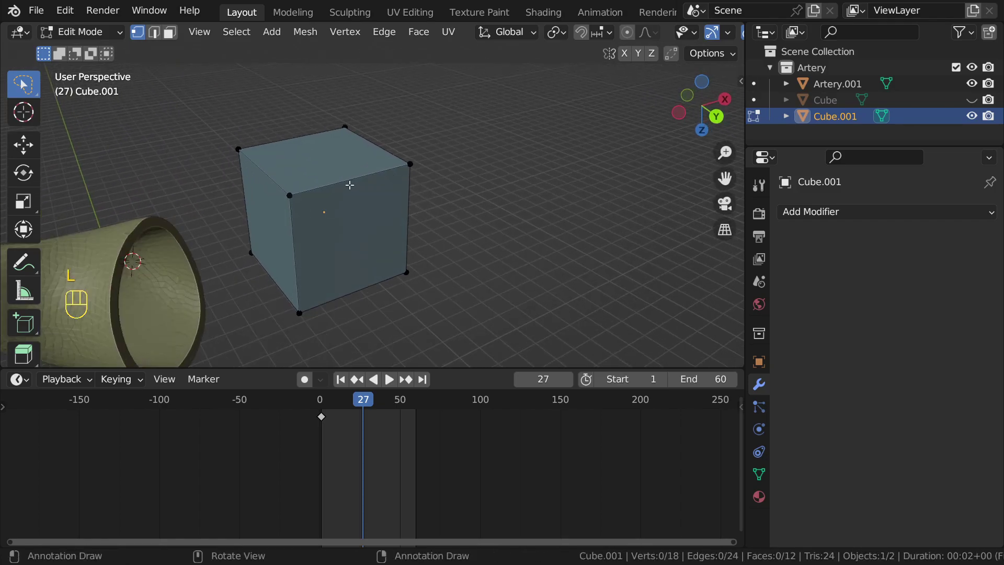
# Step: Select the connected cube copy and move it aside, then undo the move and deselect
pyautogui.press('l')
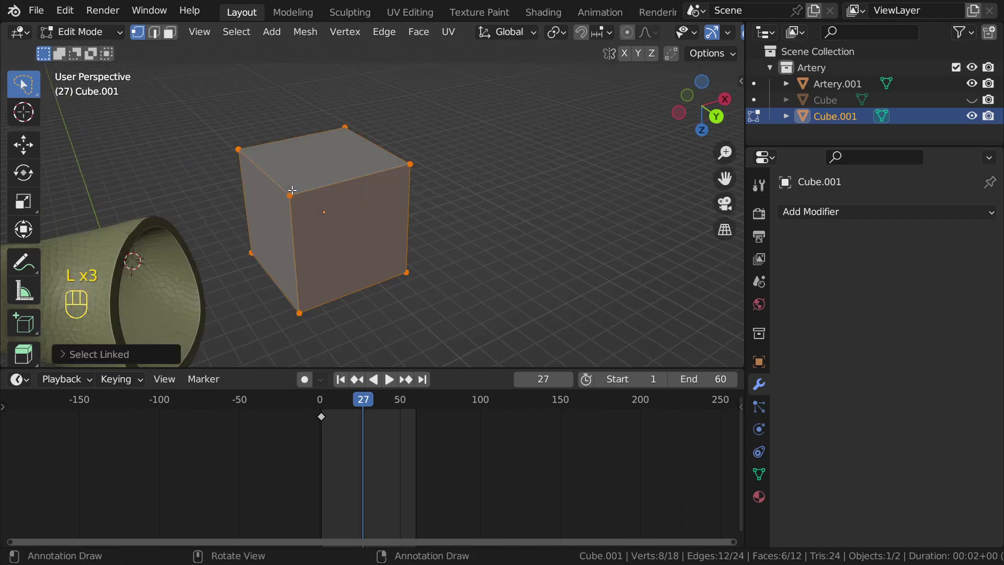
pyautogui.press('g')
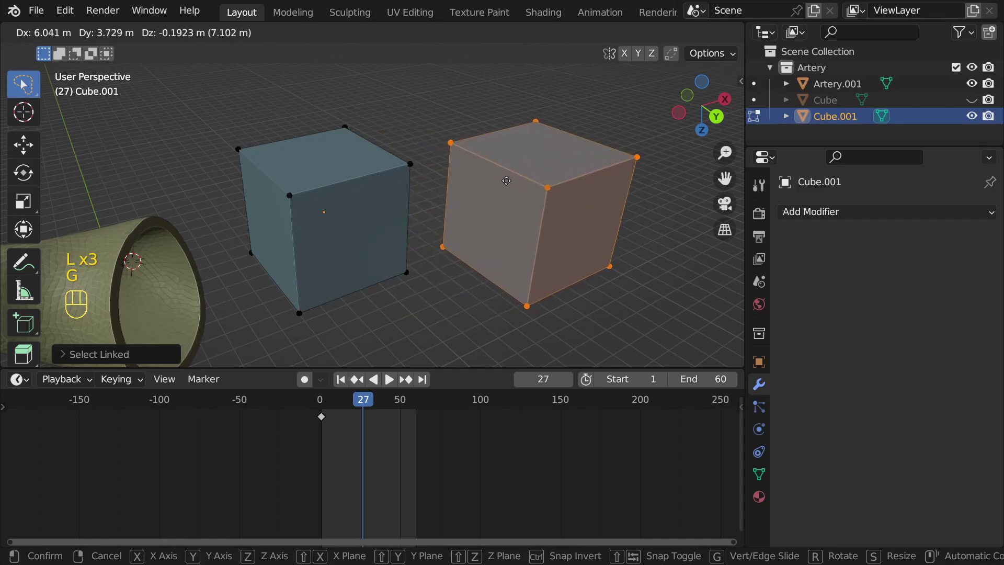
pyautogui.click(518, 169)
pyautogui.hotkey('ctrl', 'z')
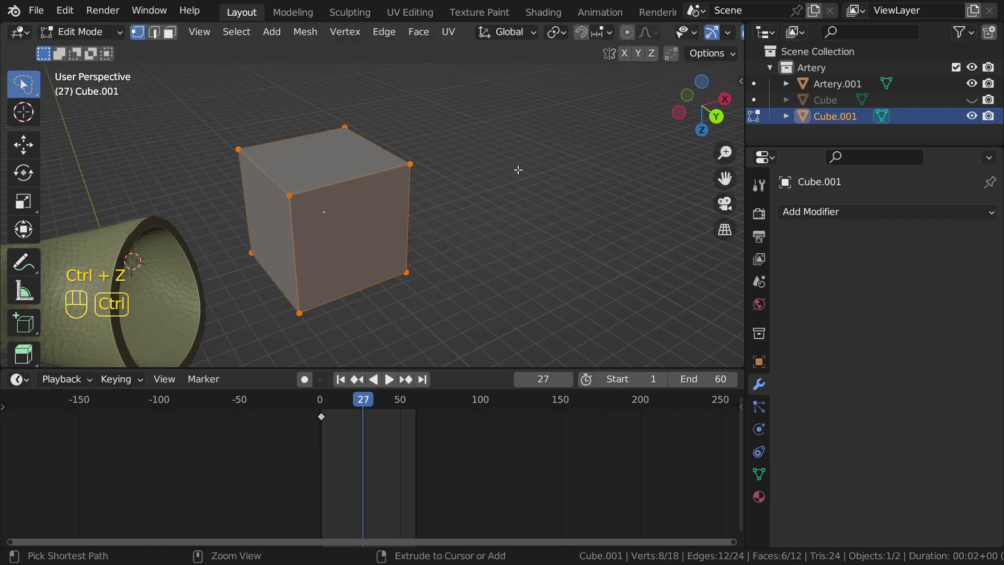
pyautogui.moveTo(390, 166); pyautogui.dragTo(370, 158, button='middle')
pyautogui.click(530, 153)
pyautogui.scroll(-3, 196, 215)
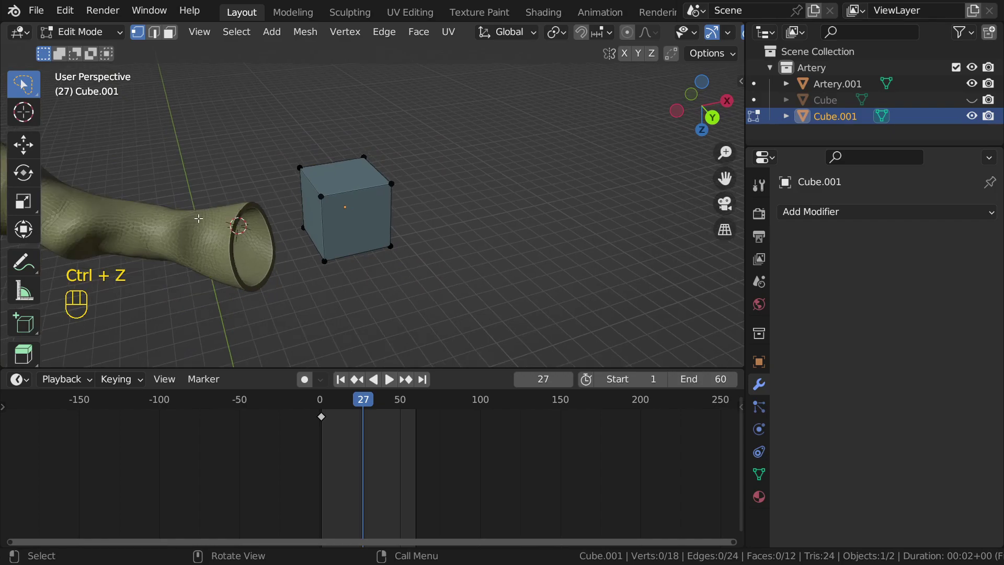
pyautogui.scroll(6, 238, 234)
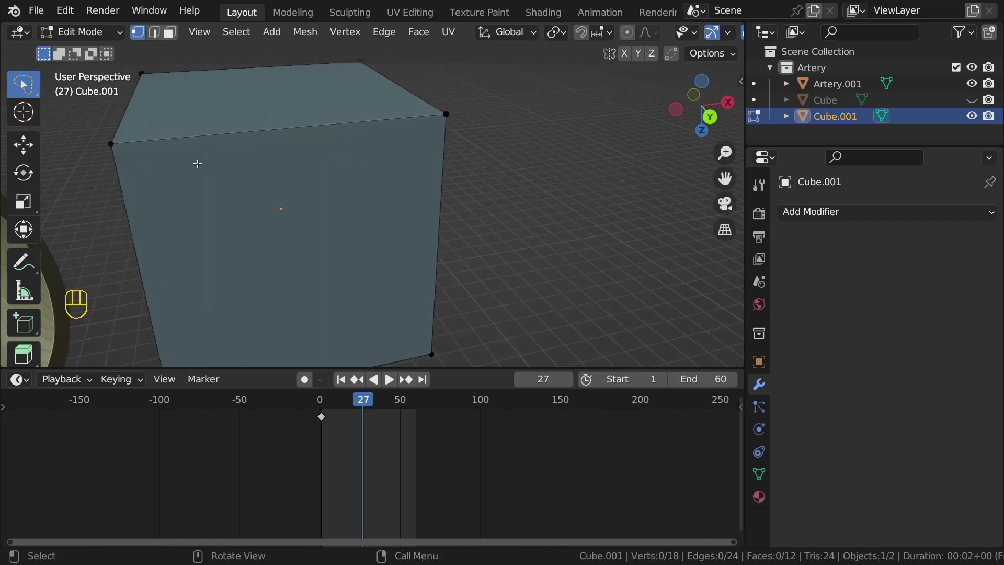
# Step: Select all 18 of Cube.001's vertices for merging
pyautogui.press('g')
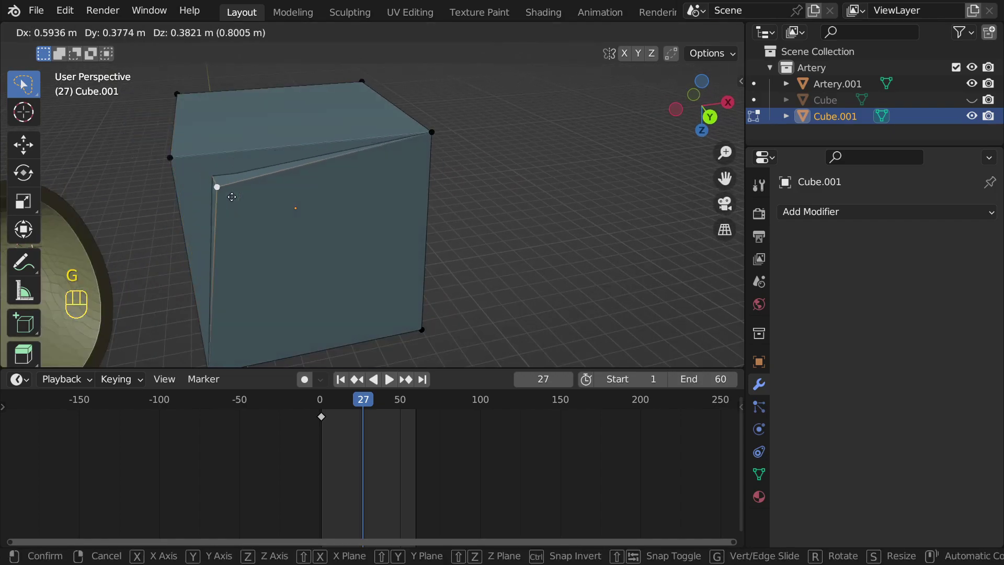
pyautogui.rightClick(266, 179)
pyautogui.scroll(-3, 266, 179)
pyautogui.keyDown('shift'); pyautogui.moveTo(267, 180); pyautogui.dragTo(341, 185, button='middle'); pyautogui.keyUp('shift')
pyautogui.keyDown('shift'); pyautogui.moveTo(363, 249); pyautogui.dragTo(358, 230, button='middle'); pyautogui.keyUp('shift')
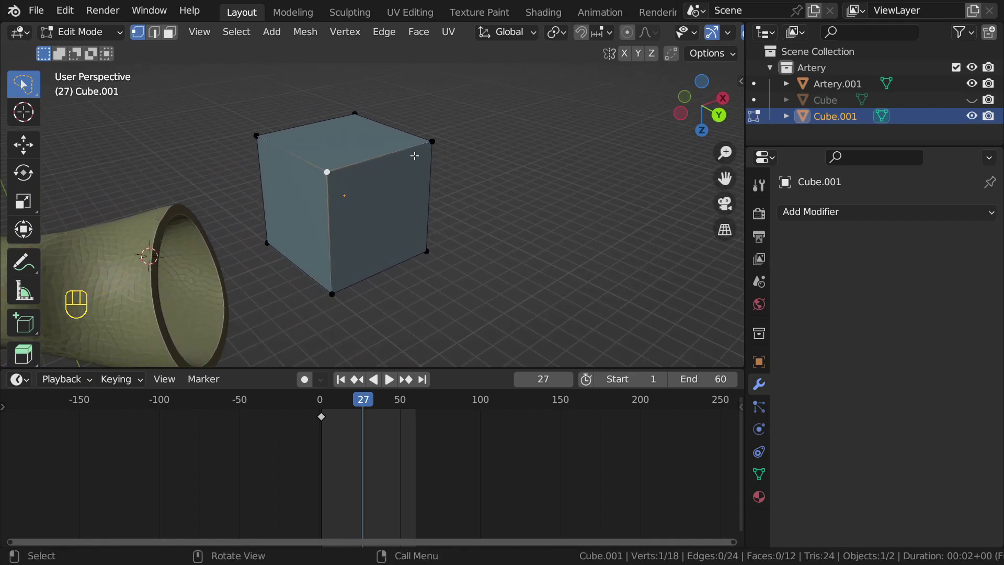
pyautogui.press('a')
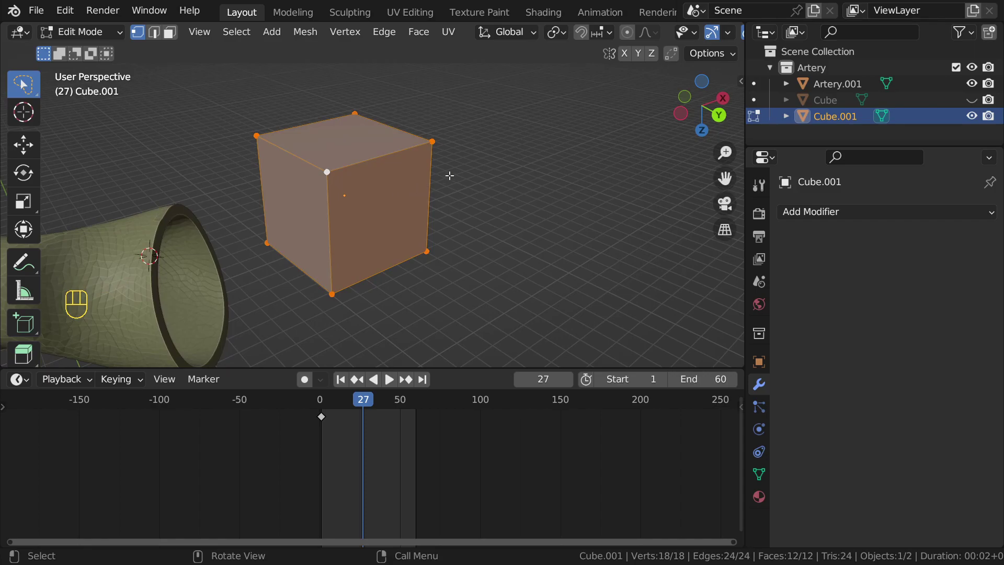
pyautogui.press('m')
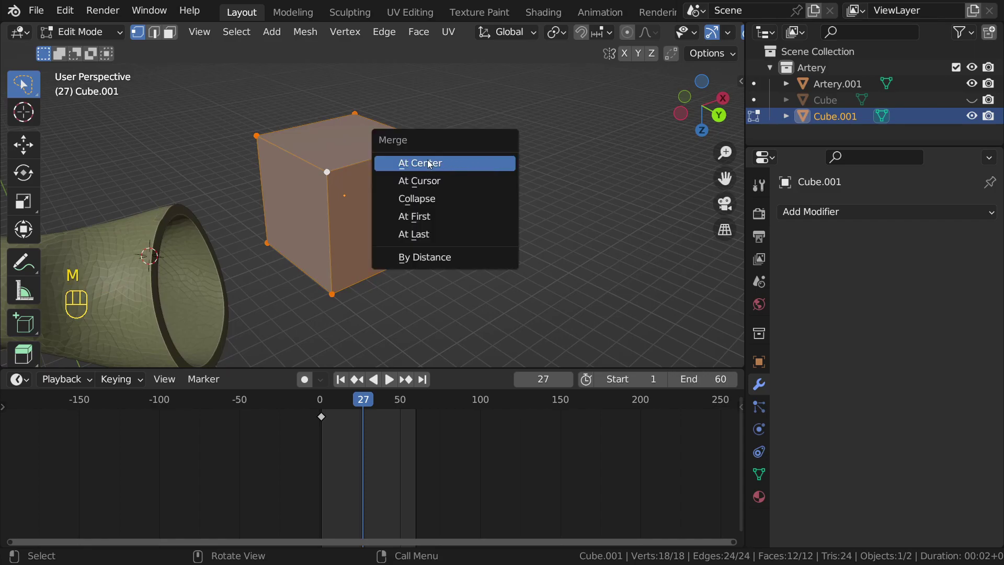
# Step: Merge Cube.001's vertices by distance, removing 10 duplicates to leave 8
pyautogui.click(441, 256)
pyautogui.scroll(6, 284, 132)
pyautogui.moveTo(285, 131); pyautogui.dragTo(388, 202, button='middle')
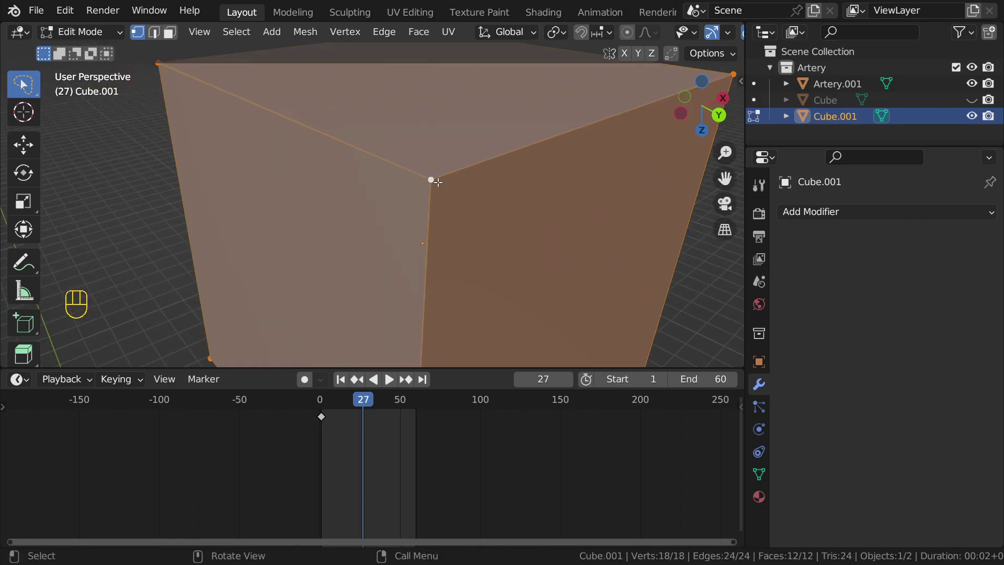
pyautogui.scroll(-6, 445, 182)
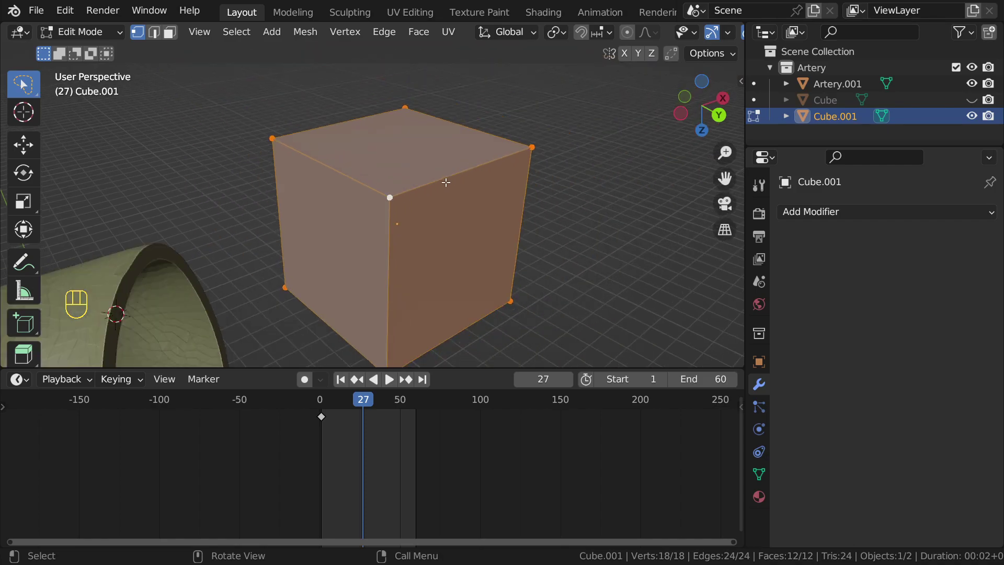
pyautogui.press('m')
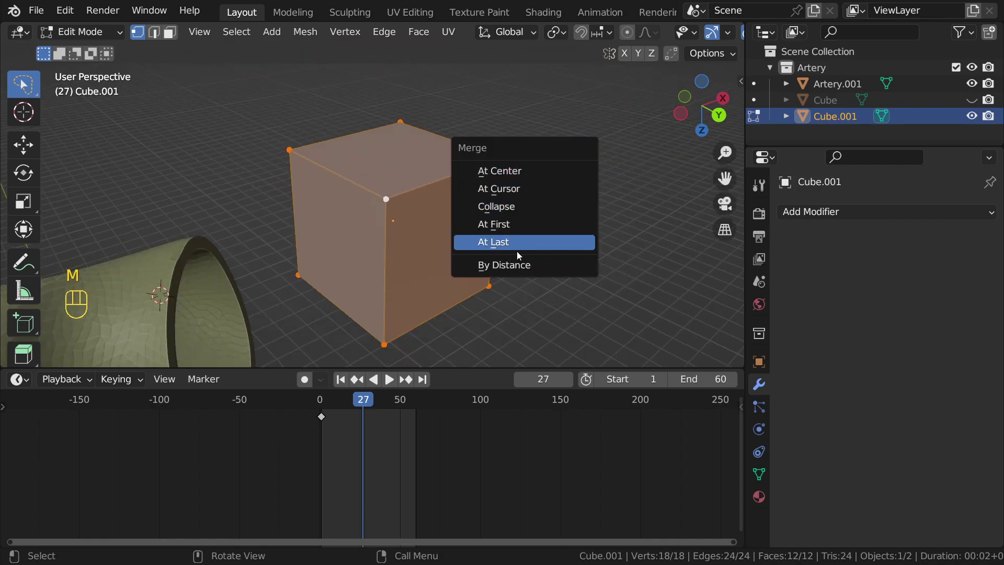
pyautogui.click(506, 266)
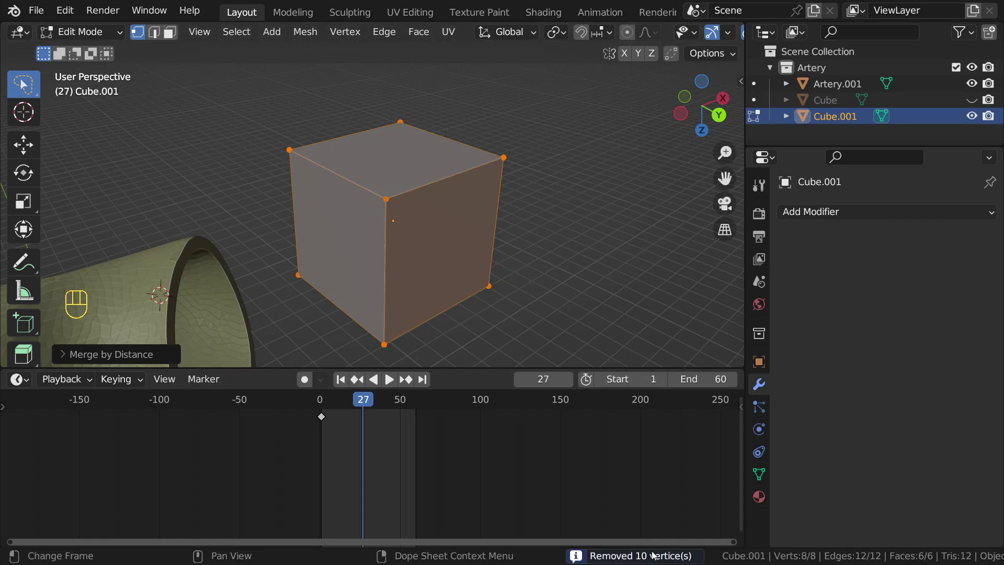
# Step: Check the cube's top front corner vertex with cancelled moves, then return to Object Mode
pyautogui.click(386, 199)
pyautogui.press('g')
pyautogui.rightClick(467, 182)
pyautogui.press('g')
pyautogui.rightClick(392, 153)
pyautogui.scroll(-3, 392, 209)
pyautogui.moveTo(419, 202); pyautogui.dragTo(369, 183, button='middle')
pyautogui.press('Tab')
# Step: Delete Cube.001 from the scene
pyautogui.scroll(-1, 369, 183)
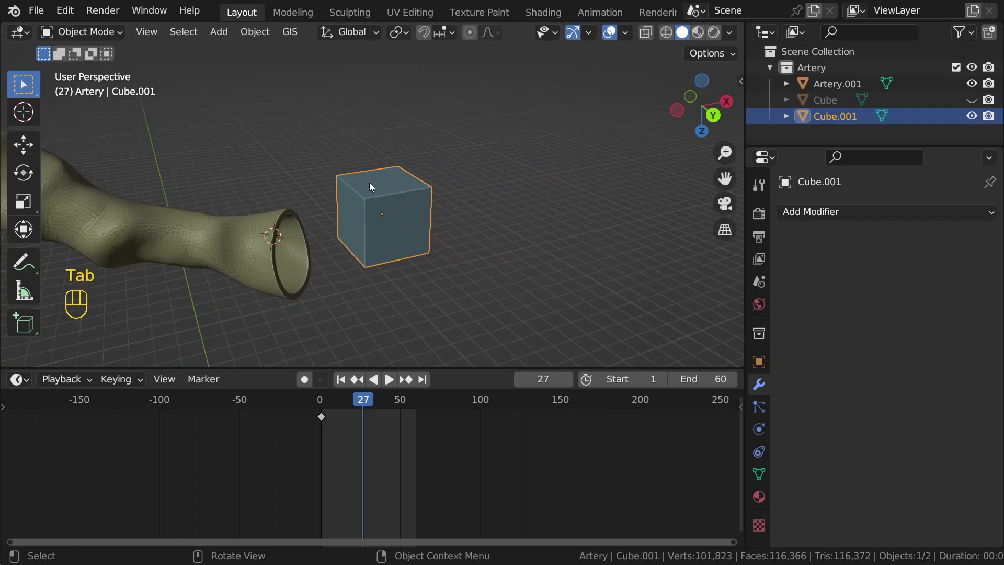
pyautogui.press('x')
pyautogui.click(370, 183)
pyautogui.keyDown('shift'); pyautogui.moveTo(233, 224); pyautogui.dragTo(381, 262, button='middle'); pyautogui.keyUp('shift')
# Step: Make Artery.001 the active object and turn the view so its opening faces forward
pyautogui.hotkey('shift', 'alt', 'z')
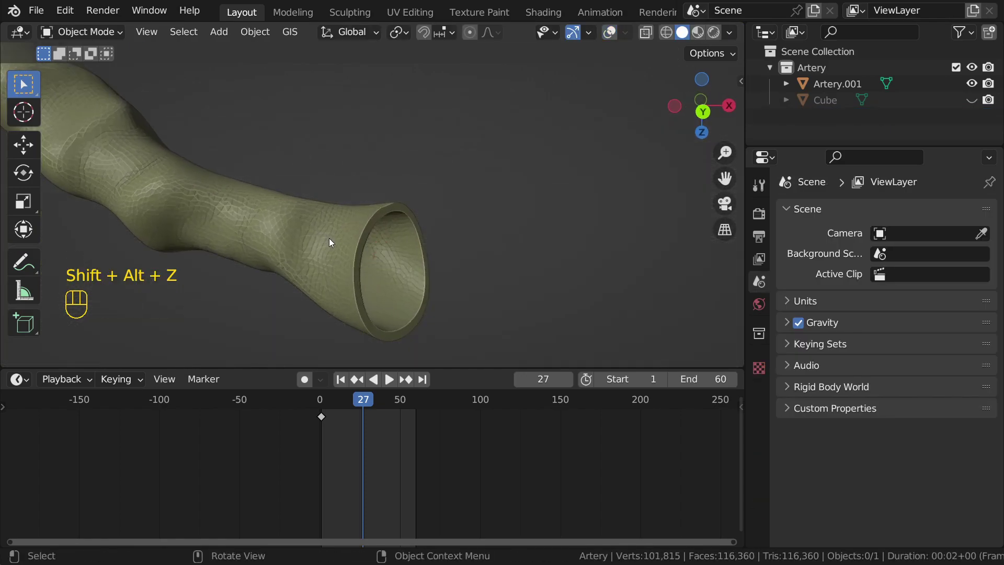
pyautogui.click(331, 237)
pyautogui.scroll(-3, 331, 234)
pyautogui.hotkey('shift', 'alt', 'z')
pyautogui.scroll(5, 366, 251)
pyautogui.keyDown('shift'); pyautogui.moveTo(393, 268); pyautogui.dragTo(363, 202, button='middle'); pyautogui.keyUp('shift')
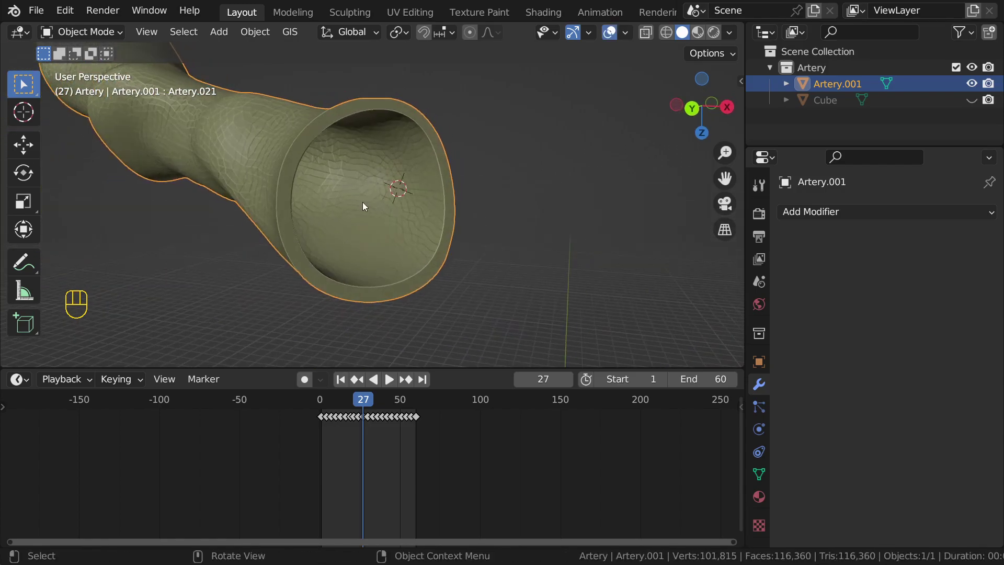
pyautogui.scroll(-2, 352, 193)
# Step: Select all of Artery.001 and merge by distance, removing 29,971 duplicate vertices
pyautogui.scroll(1, 310, 208)
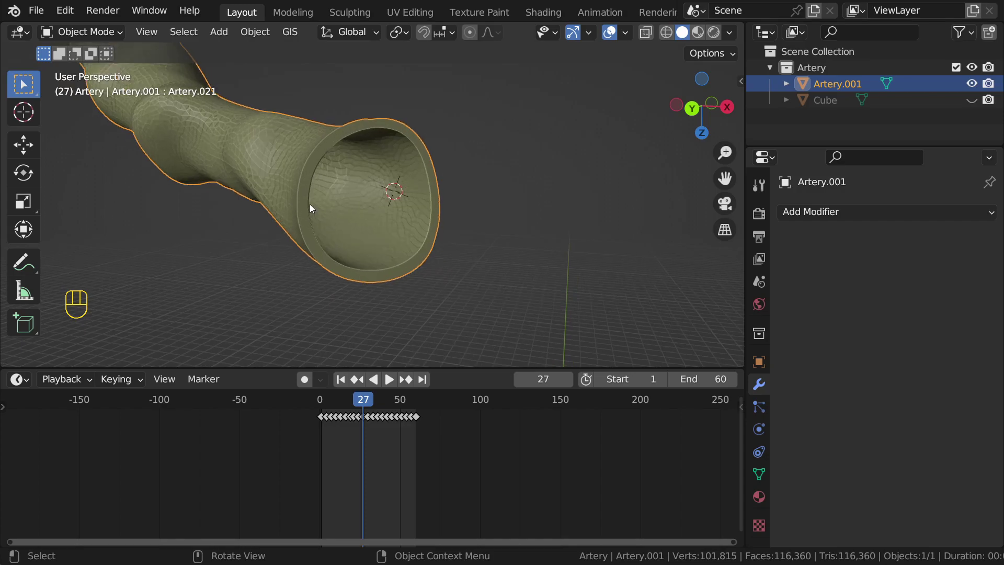
pyautogui.moveTo(374, 196)
pyautogui.mouseDown(button='middle')
pyautogui.moveTo(424, 200)
pyautogui.moveTo(390, 192)
pyautogui.mouseUp(button='middle')
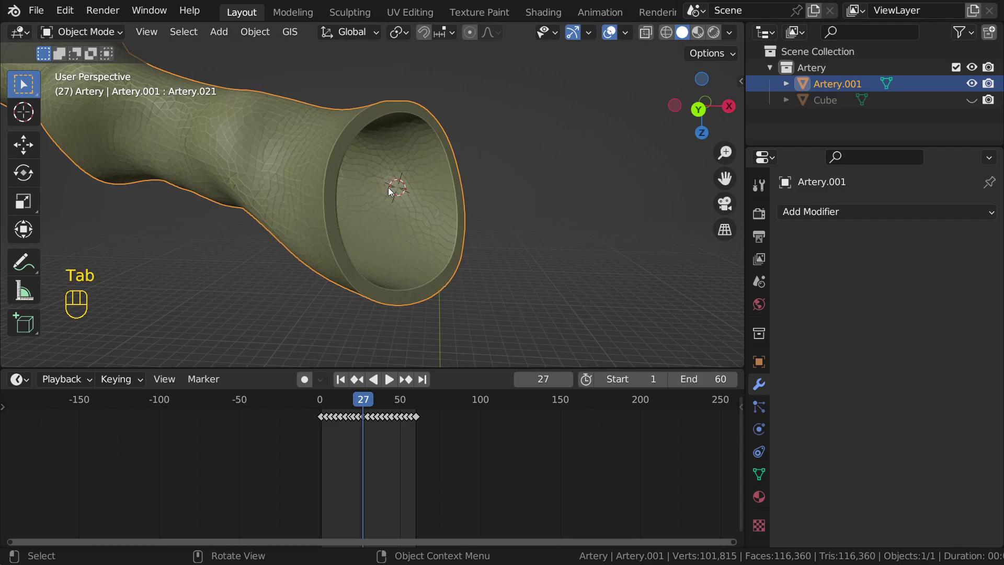
pyautogui.press('a')
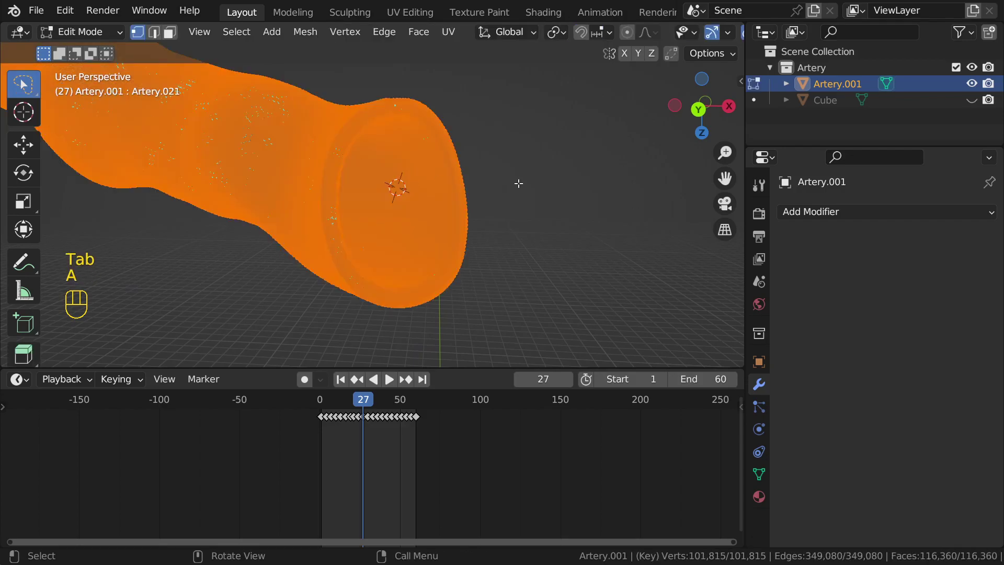
pyautogui.press('m')
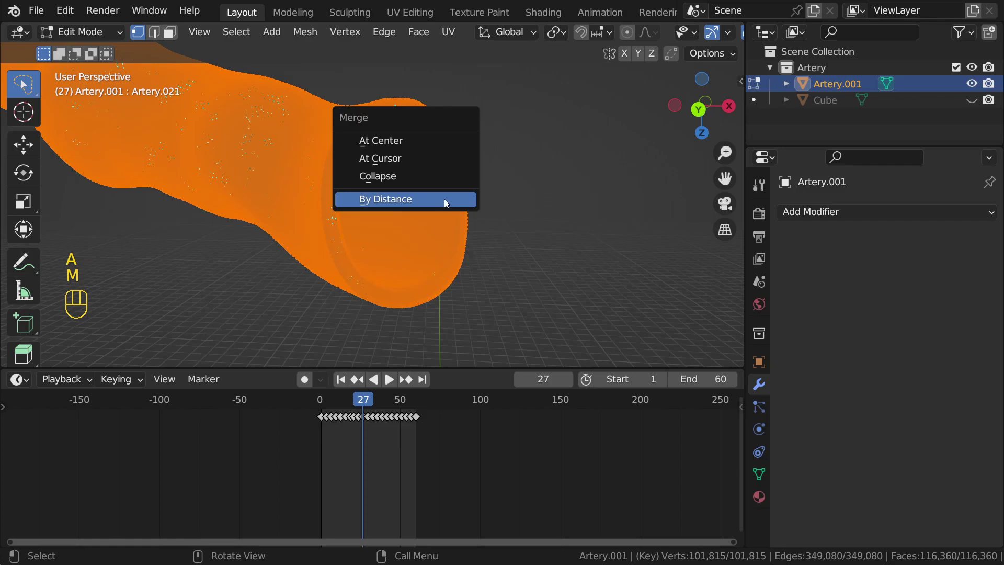
pyautogui.click(421, 197)
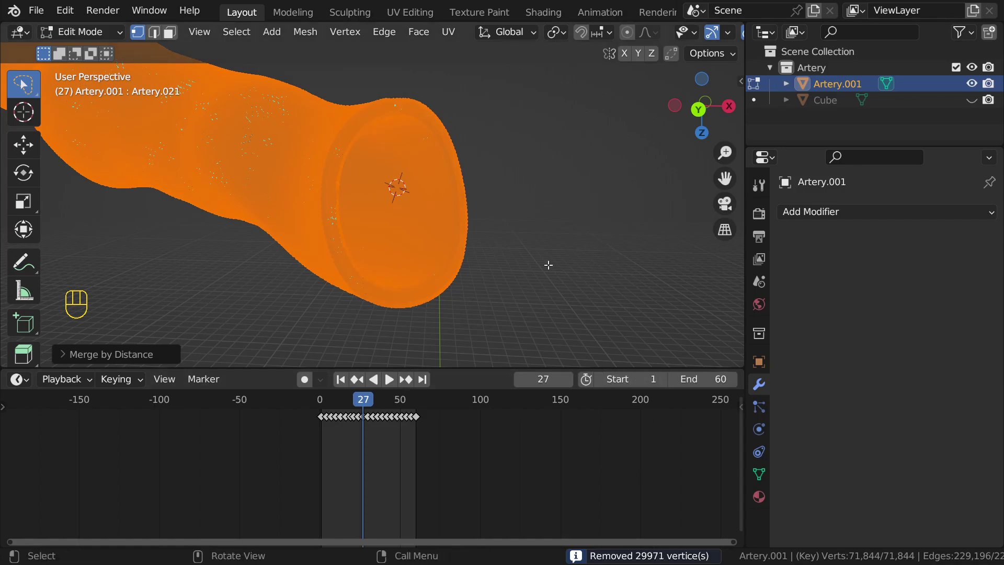
pyautogui.click(537, 160)
# Step: Return to Object Mode and switch to the front orthographic view
pyautogui.moveTo(536, 159); pyautogui.dragTo(435, 174, button='middle')
pyautogui.press('Tab')
pyautogui.click(272, 193)
pyautogui.moveTo(262, 192); pyautogui.dragTo(323, 188, button='middle')
pyautogui.keyDown('shift'); pyautogui.moveTo(256, 122); pyautogui.dragTo(443, 184, button='middle'); pyautogui.keyUp('shift')
pyautogui.press('KP_1')
pyautogui.scroll(2, 443, 173)
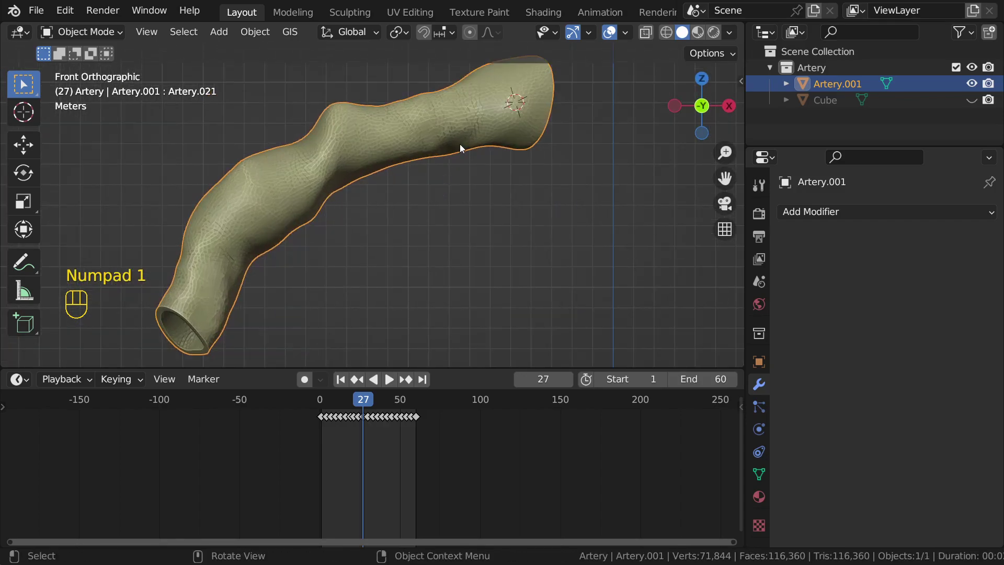
pyautogui.keyDown('shift'); pyautogui.moveTo(459, 145); pyautogui.dragTo(434, 184, button='middle'); pyautogui.keyUp('shift')
pyautogui.hotkey('shift', 'a')
pyautogui.moveTo(408, 146)
pyautogui.click(476, 162)
pyautogui.press('Tab')
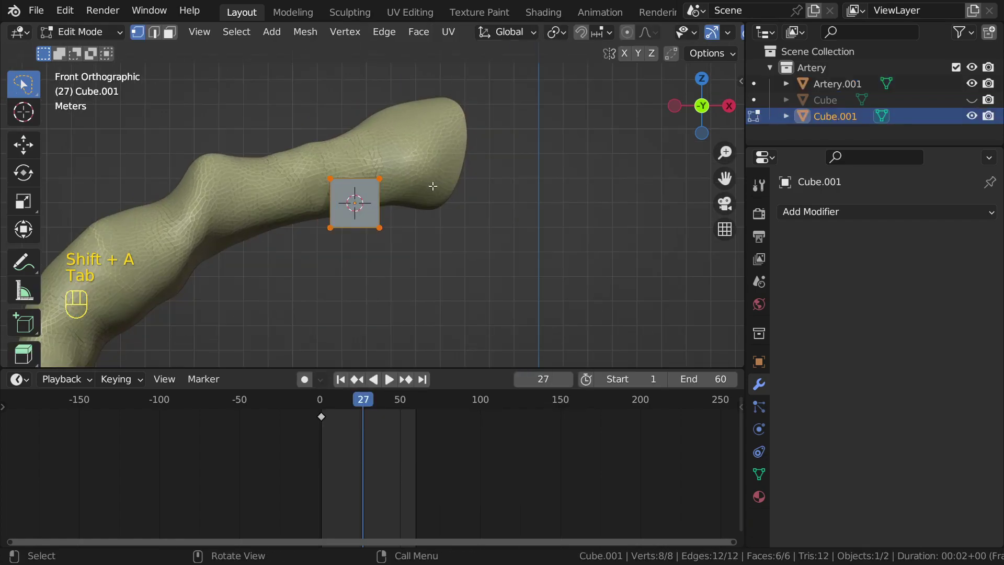
pyautogui.press('s')
pyautogui.hotkey('alt', 'z')
pyautogui.click(381, 143)
pyautogui.moveTo(360, 144); pyautogui.dragTo(471, 285)
pyautogui.press('g')
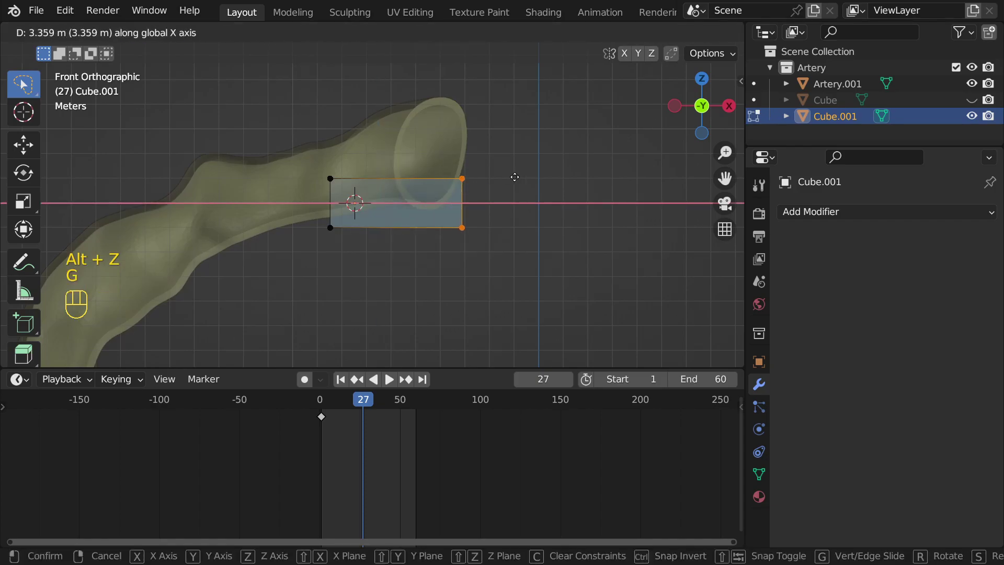
pyautogui.click(515, 178)
pyautogui.click(362, 186)
pyautogui.moveTo(300, 150); pyautogui.dragTo(343, 277)
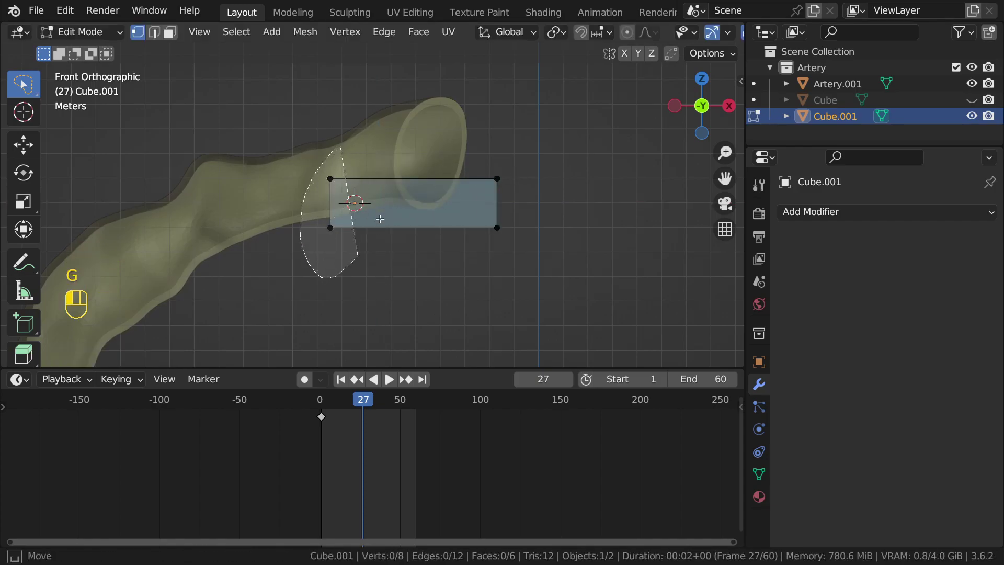
pyautogui.press('e')
pyautogui.click(246, 194)
pyautogui.press('g')
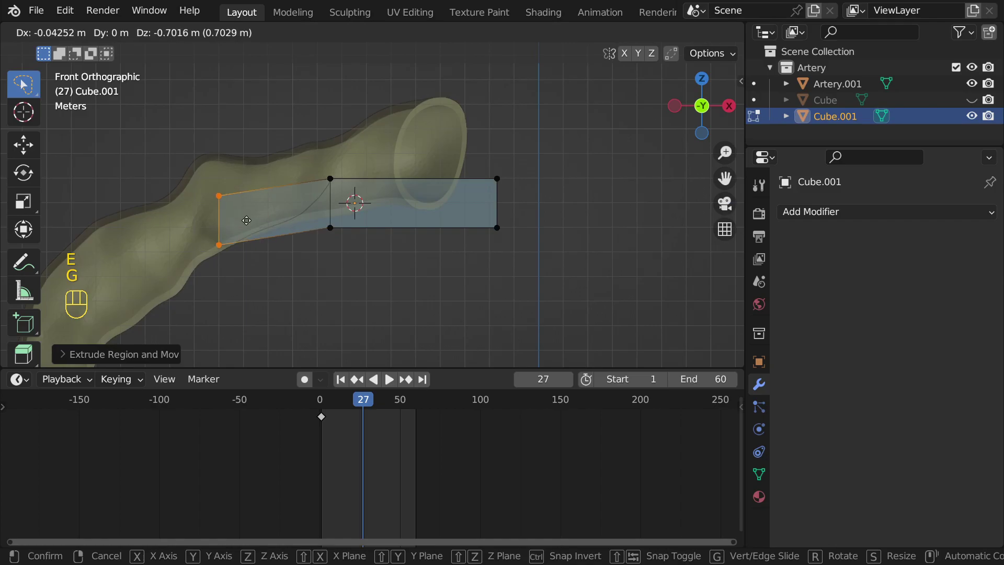
pyautogui.click(250, 233)
pyautogui.click(356, 255)
pyautogui.moveTo(312, 148); pyautogui.dragTo(383, 275)
pyautogui.press('g')
pyautogui.press('g')
pyautogui.click(462, 162)
pyautogui.click(540, 251)
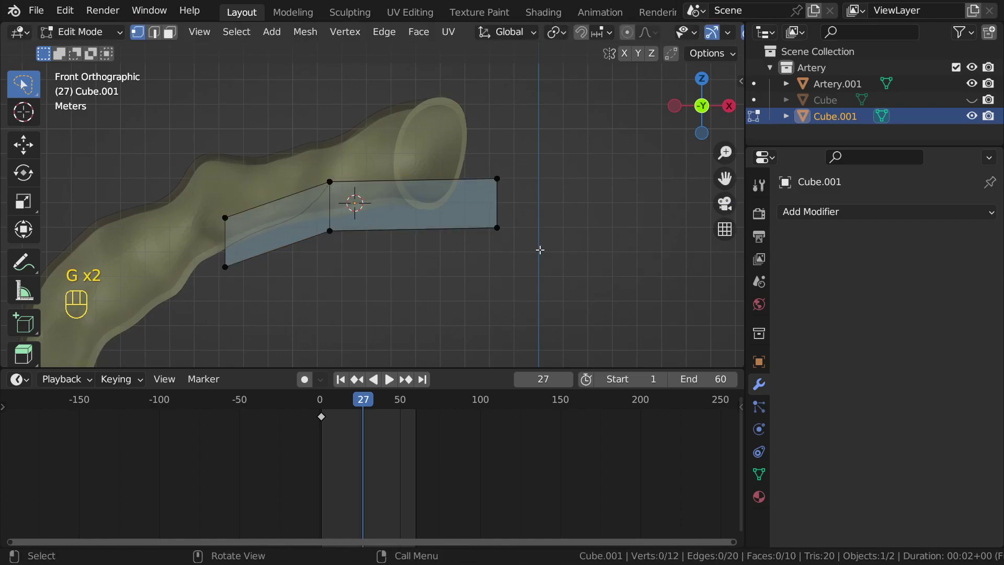
pyautogui.press('Tab')
pyautogui.press('x')
pyautogui.moveTo(462, 167); pyautogui.dragTo(281, 188, button='middle')
pyautogui.hotkey('alt', 'z')
pyautogui.click(464, 166)
# Step: Undo back to the unmodified Cube.001 and centre the view on it
pyautogui.moveTo(463, 167); pyautogui.dragTo(381, 189, button='middle')
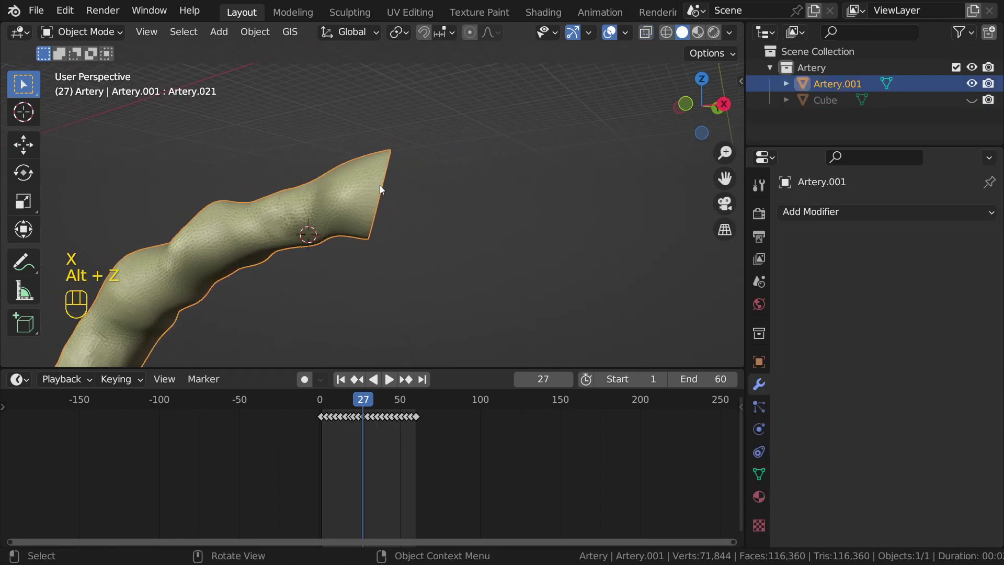
pyautogui.moveTo(511, 249); pyautogui.dragTo(383, 221, button='middle')
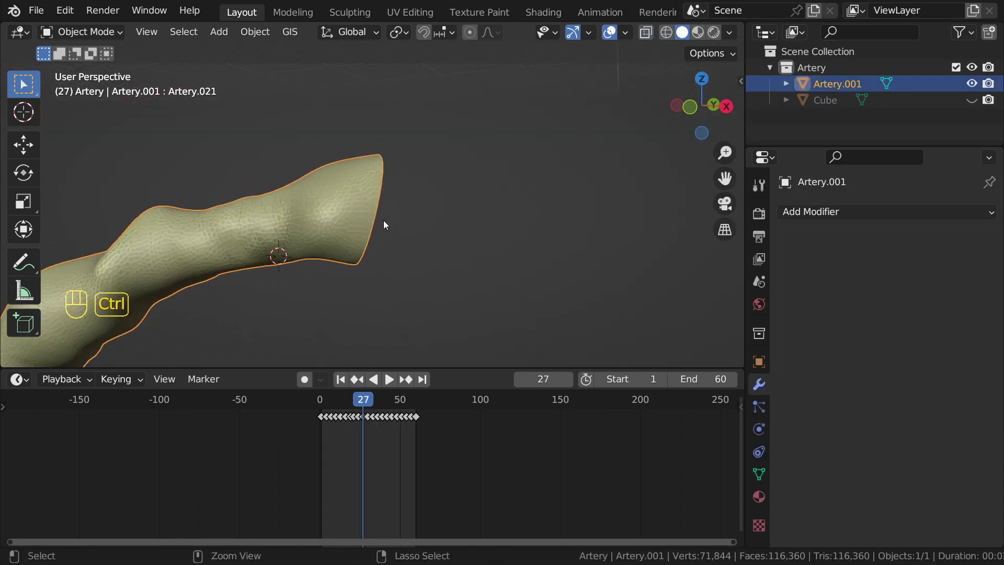
pyautogui.hotkey('ctrl', 'z')
pyautogui.hotkey('ctrl', 'z')
pyautogui.hotkey('ctrl', 'z')
pyautogui.hotkey('ctrl', 'z')
pyautogui.hotkey('ctrl', 'z')
pyautogui.hotkey('ctrl', 'z')
pyautogui.hotkey('ctrl', 'z')
pyautogui.hotkey('ctrl', 'z')
pyautogui.hotkey('ctrl', 'z')
pyautogui.hotkey('ctrl', 'z')
pyautogui.hotkey('ctrl', 'z')
pyautogui.hotkey('ctrl', 'z')
pyautogui.hotkey('ctrl', 'z')
pyautogui.hotkey('ctrl', 'z')
pyautogui.hotkey('ctrl', 'z')
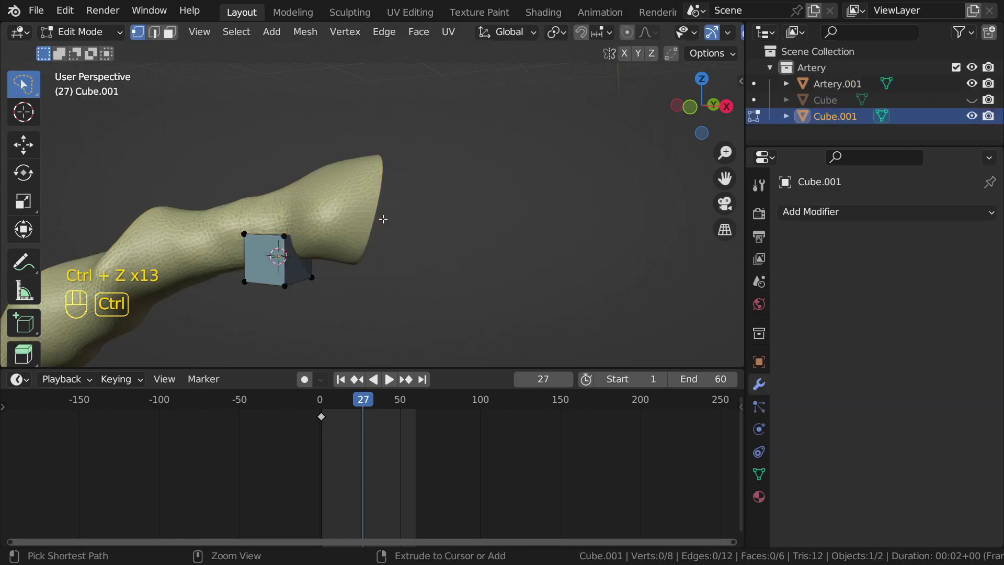
pyautogui.hotkey('ctrl', 'z')
pyautogui.hotkey('ctrl', 'z')
pyautogui.hotkey('ctrl', 'z')
pyautogui.hotkey('ctrl', 'z')
pyautogui.hotkey('ctrl', 'z')
pyautogui.hotkey('ctrl', 'z')
pyautogui.hotkey('ctrl', 'z')
pyautogui.hotkey('ctrl', 'z')
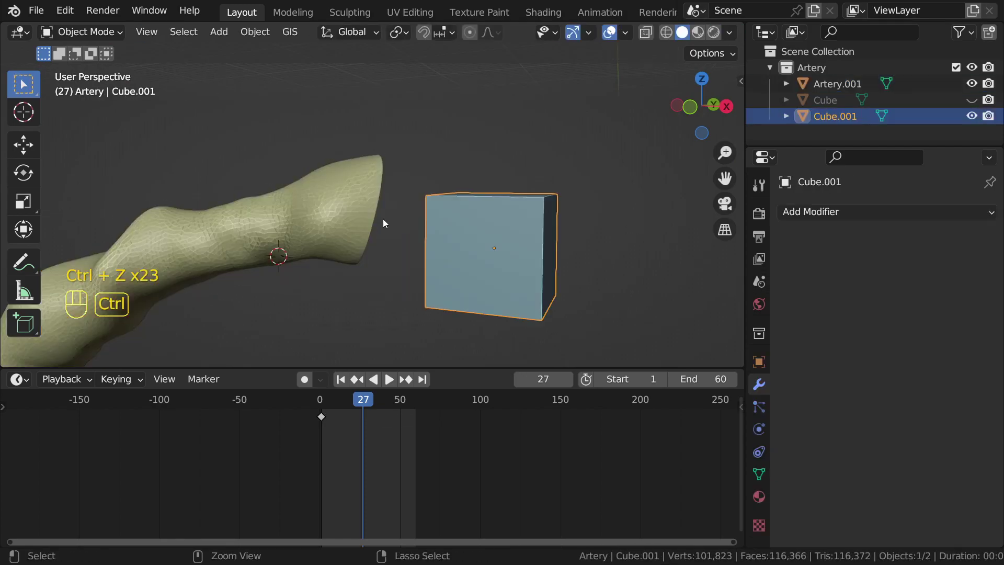
pyautogui.moveTo(388, 222); pyautogui.dragTo(451, 254, button='middle')
pyautogui.keyDown('alt'); pyautogui.middleClick(469, 216); pyautogui.keyUp('alt')
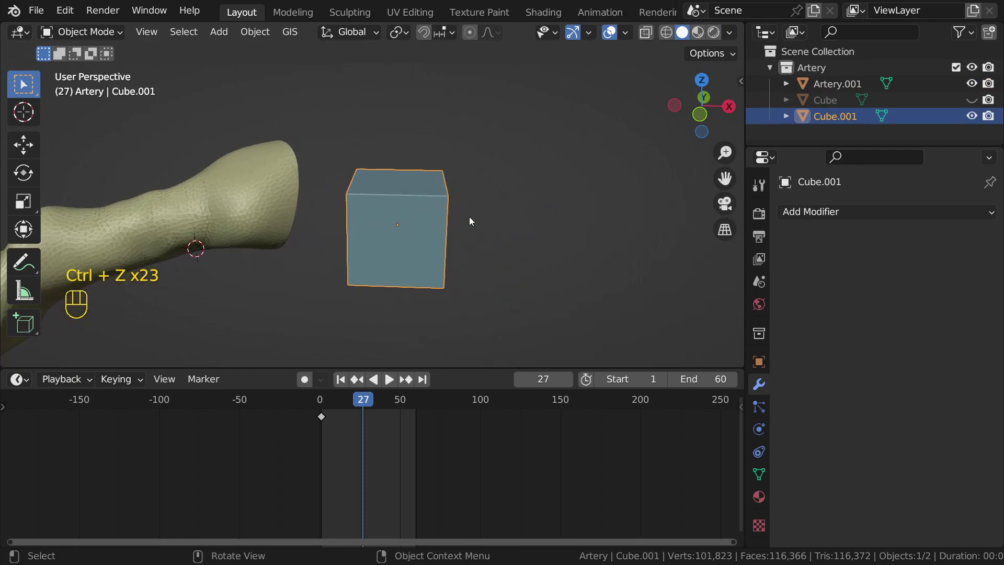
pyautogui.scroll(2, 470, 217)
pyautogui.moveTo(469, 217); pyautogui.dragTo(491, 217, button='middle')
pyautogui.scroll(-2, 491, 218)
# Step: In Edit Mode, select the cube's top-left corner vertex and duplicate it in place
pyautogui.press('Tab')
pyautogui.scroll(1, 492, 217)
pyautogui.click(348, 190)
pyautogui.scroll(4, 348, 189)
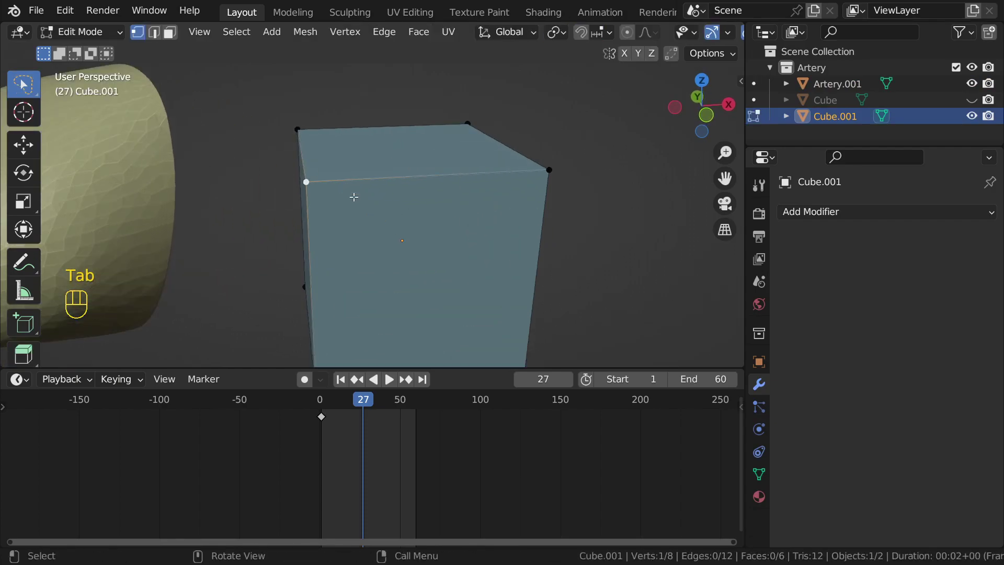
pyautogui.press('g')
pyautogui.rightClick(472, 208)
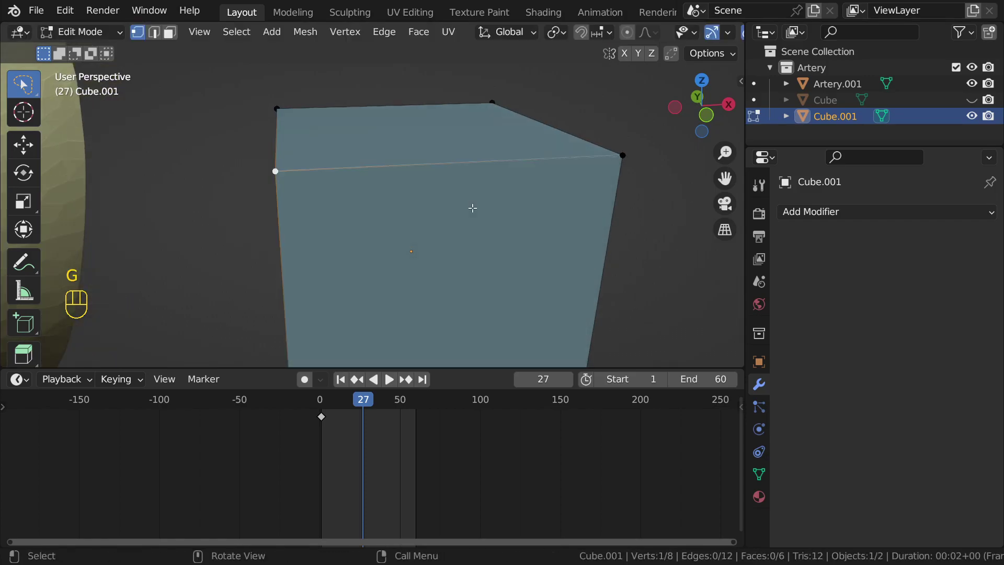
pyautogui.moveTo(325, 193); pyautogui.dragTo(403, 195, button='middle')
pyautogui.moveTo(287, 208); pyautogui.dragTo(350, 217, button='middle')
pyautogui.hotkey('shift', 'd')
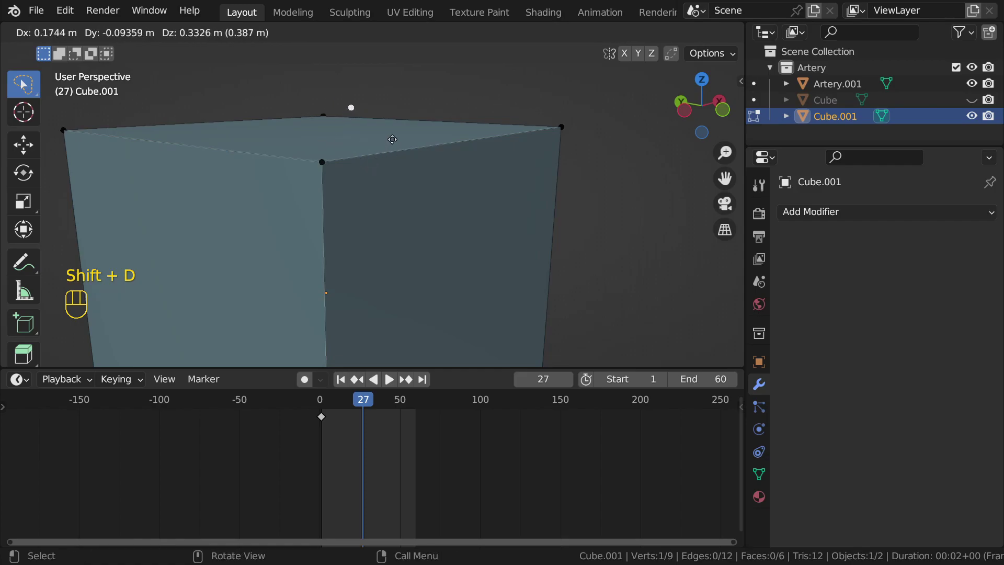
pyautogui.rightClick(500, 112)
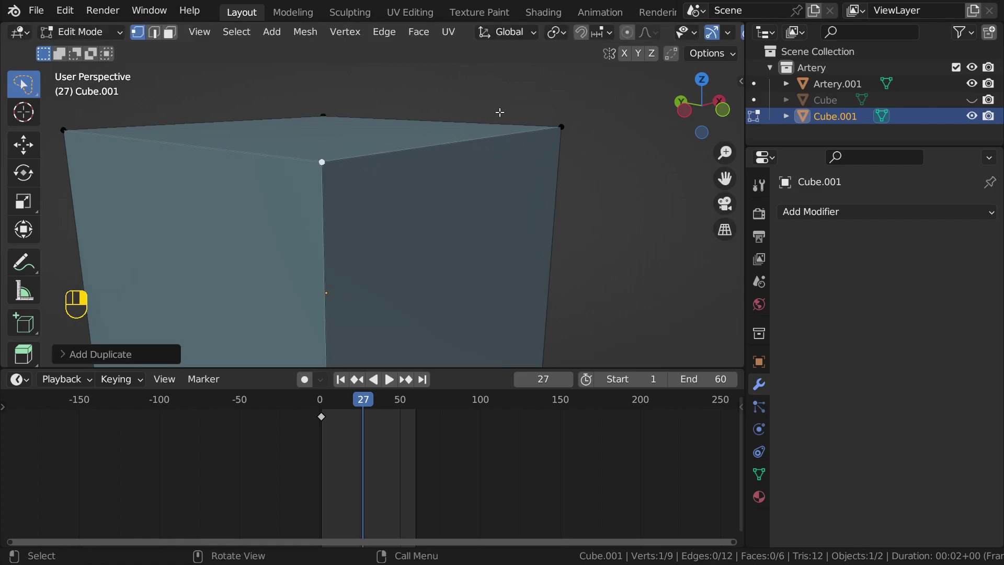
# Step: Select all the cube's vertices, then pick a single corner vertex
pyautogui.scroll(-5, 445, 180)
pyautogui.moveTo(444, 175); pyautogui.dragTo(442, 225, button='middle')
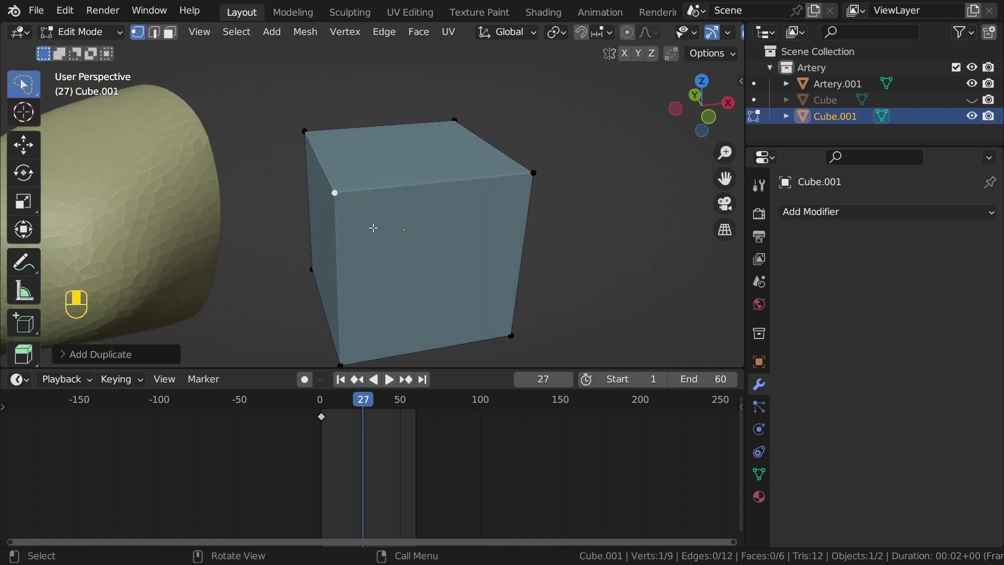
pyautogui.press('a')
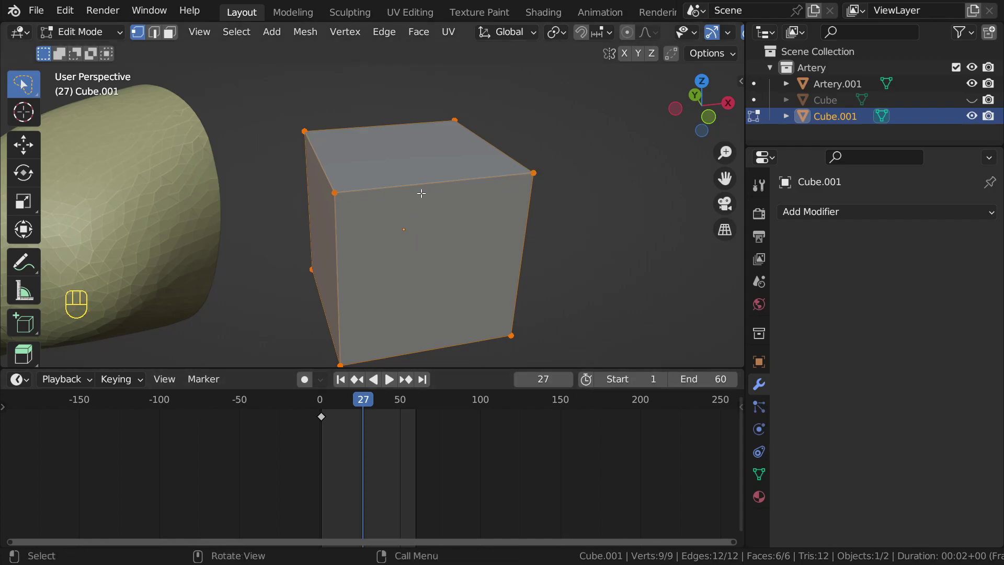
pyautogui.moveTo(436, 206); pyautogui.dragTo(418, 190, button='middle')
pyautogui.click(327, 190)
# Step: Select all of the cube's vertices and duplicate the whole mesh in place
pyautogui.press('g')
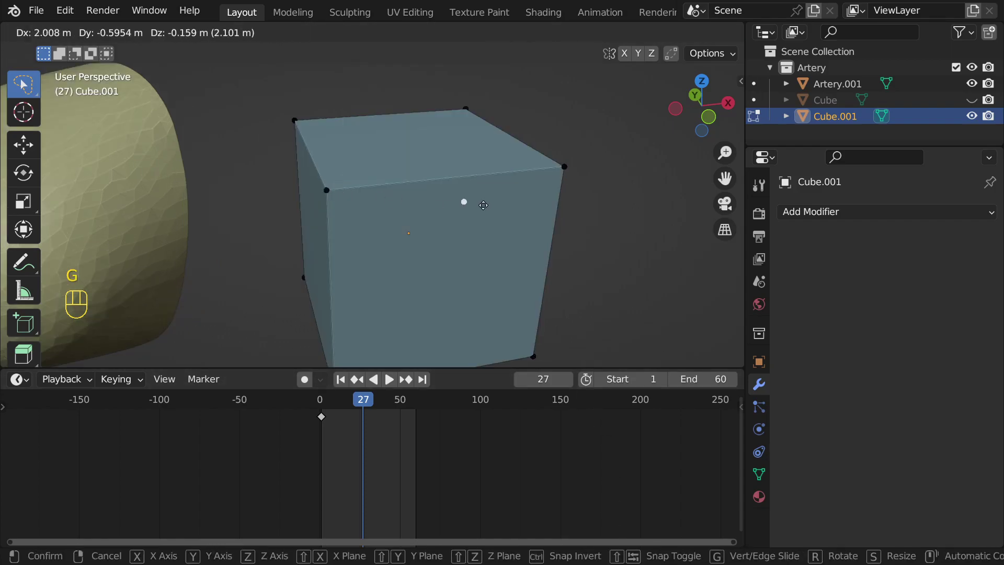
pyautogui.rightClick(322, 196)
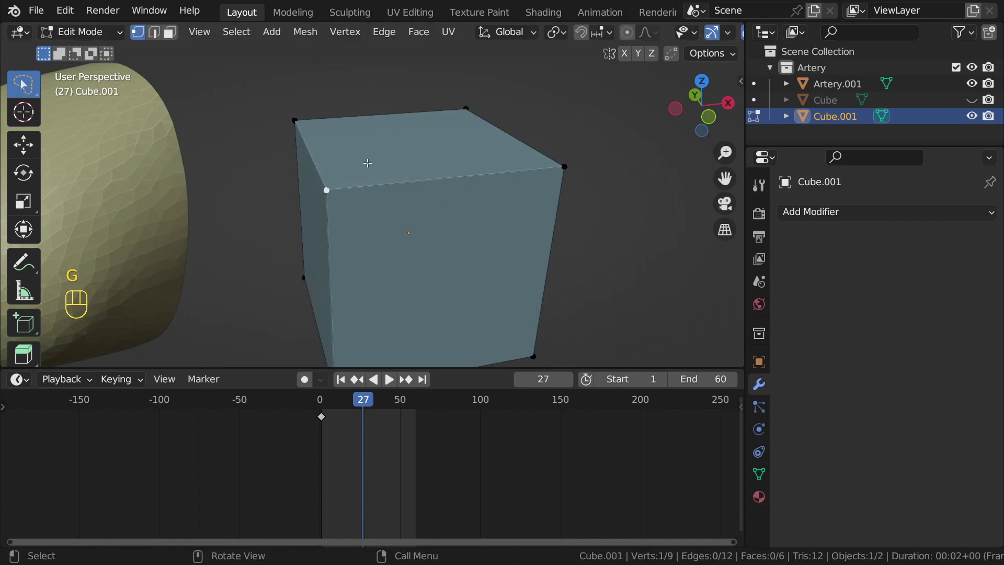
pyautogui.press('g')
pyautogui.rightClick(420, 181)
pyautogui.scroll(-4, 417, 183)
pyautogui.keyDown('shift'); pyautogui.moveTo(434, 193); pyautogui.dragTo(416, 178, button='middle'); pyautogui.keyUp('shift')
pyautogui.press('a')
pyautogui.hotkey('shift', 'd')
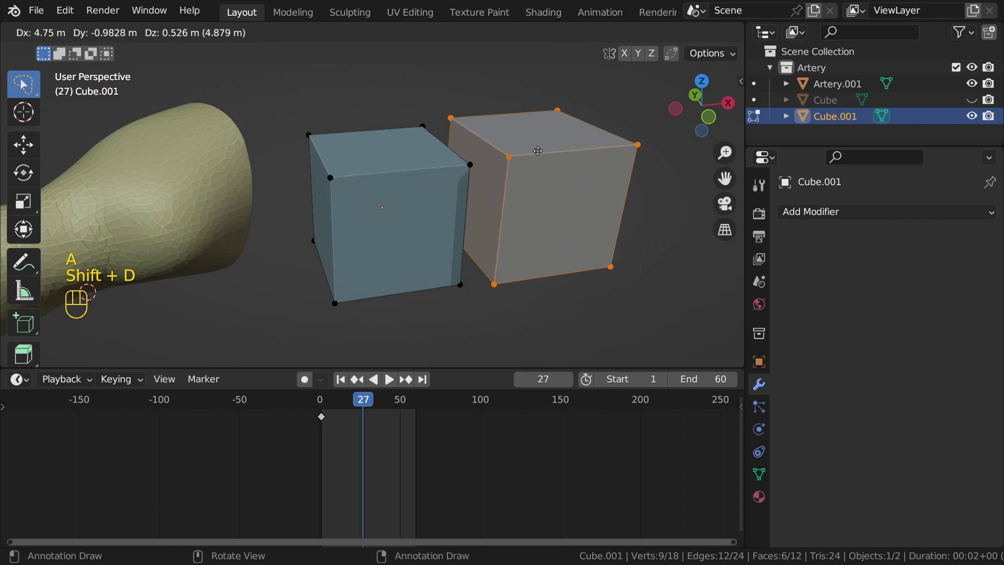
pyautogui.rightClick(583, 140)
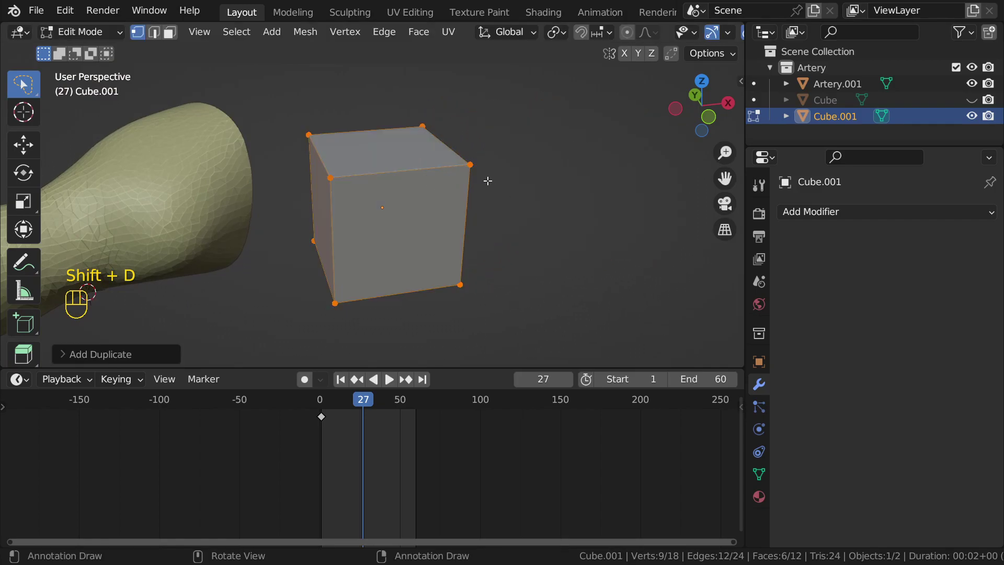
# Step: Move the copy's top back corner vertex slightly away from the original
pyautogui.click(470, 162)
pyautogui.press('g')
pyautogui.rightClick(455, 130)
pyautogui.click(423, 127)
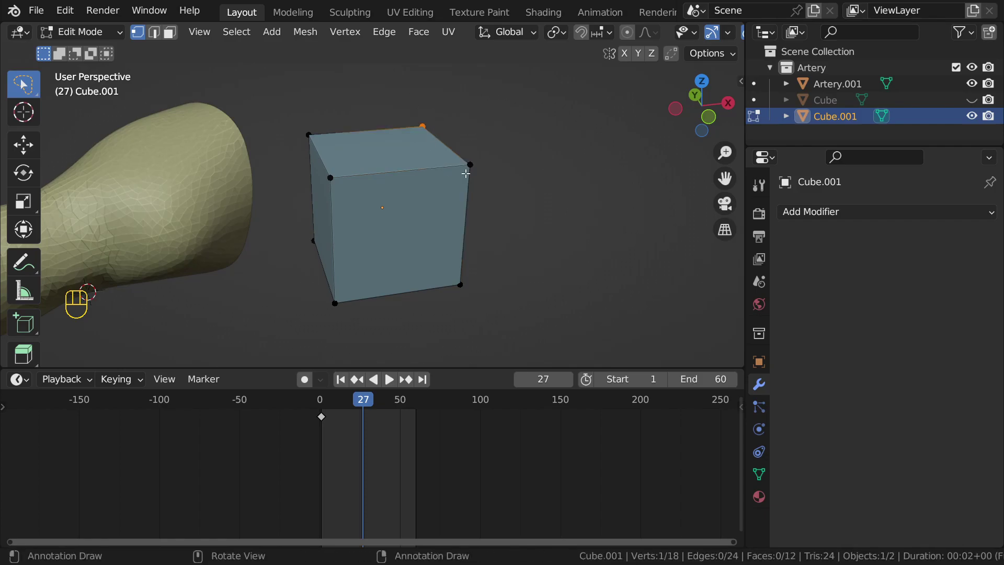
pyautogui.press('g')
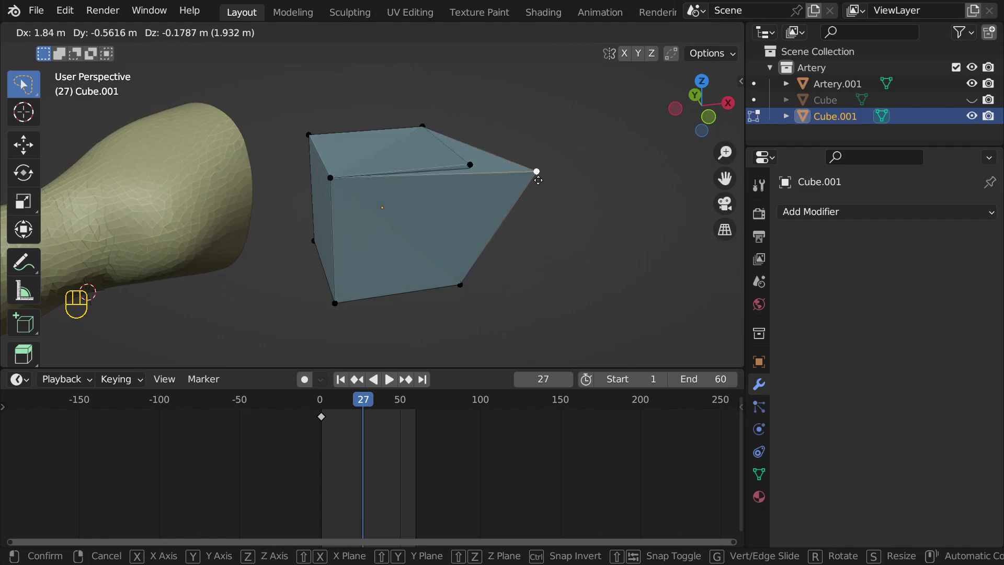
pyautogui.rightClick(536, 178)
pyautogui.scroll(5, 440, 216)
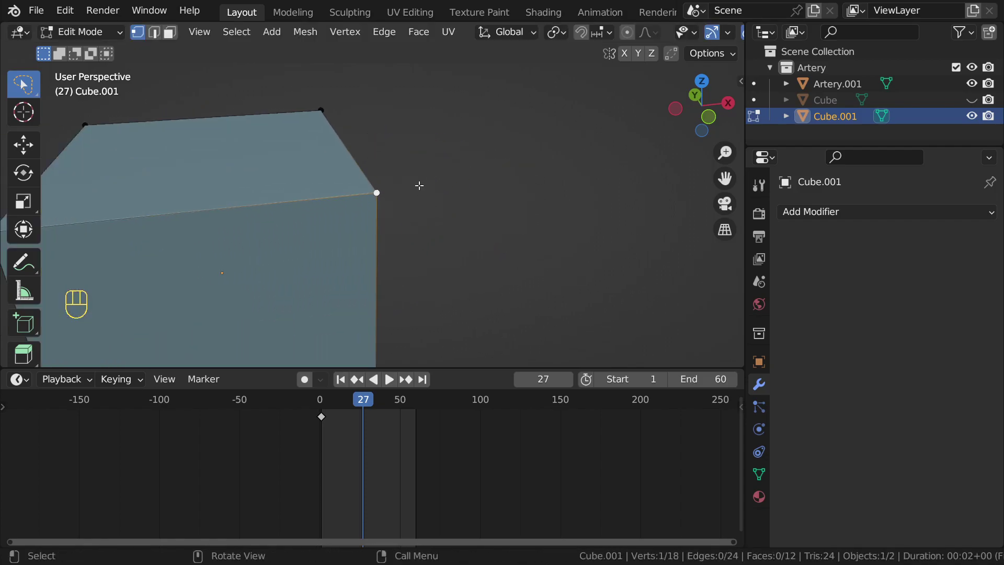
pyautogui.press('g')
pyautogui.click(439, 196)
# Step: Add the nearby overlapping corner vertex to the selection and bring up the merge options
pyautogui.click(377, 189)
pyautogui.scroll(1, 376, 190)
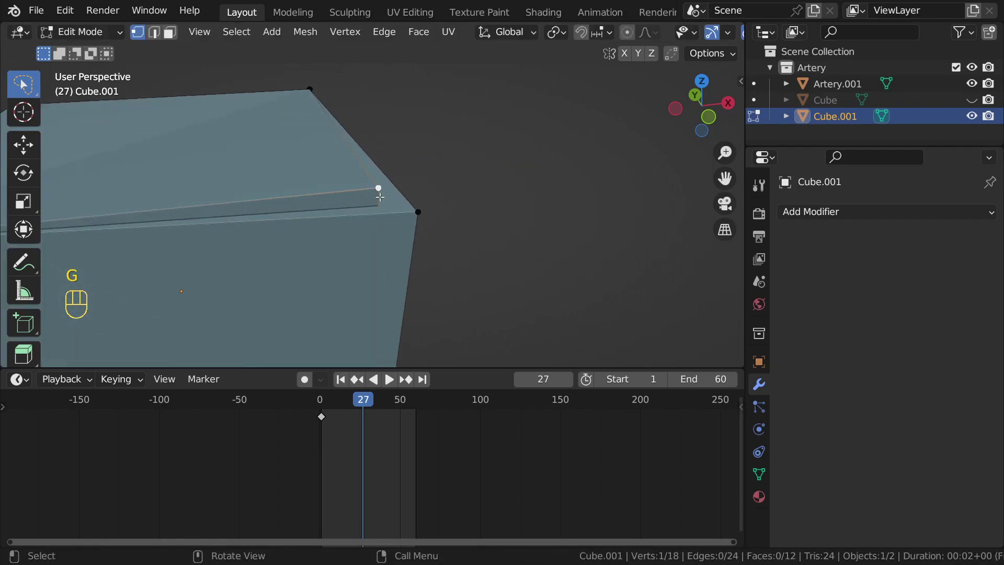
pyautogui.scroll(4, 437, 217)
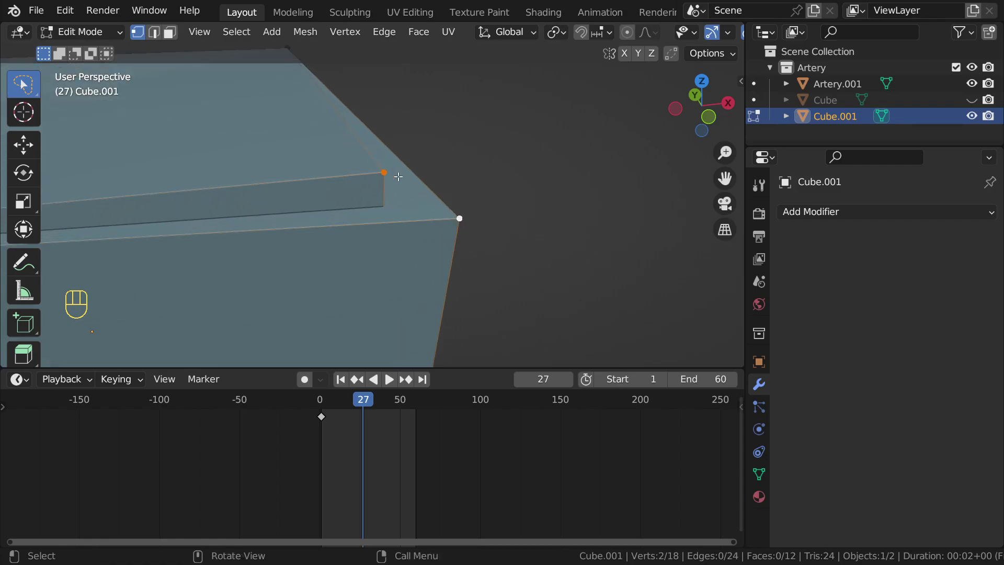
pyautogui.scroll(-4, 399, 185)
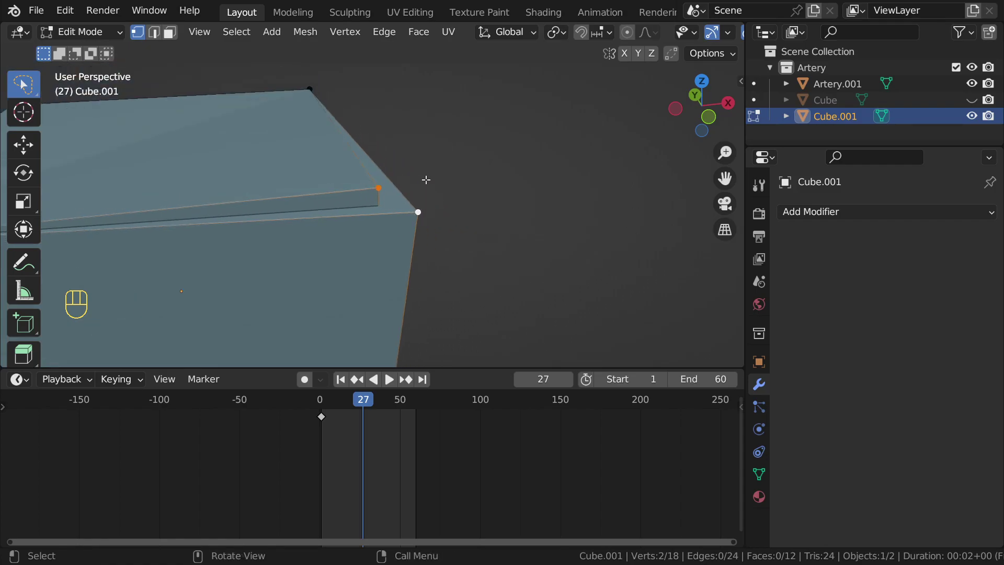
pyautogui.scroll(4, 426, 180)
pyautogui.press('m')
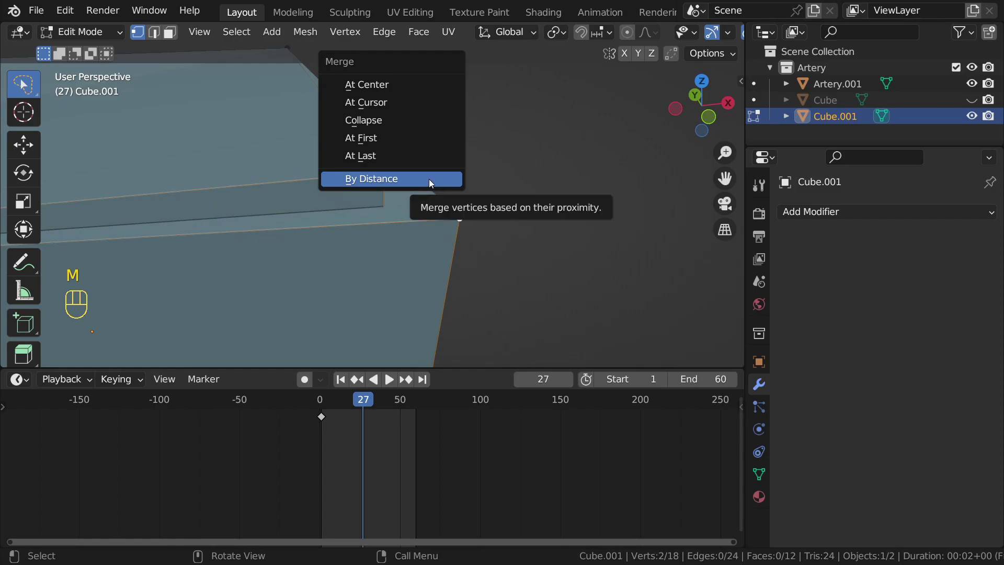
# Step: Merge the selected corner vertices by distance, raising Merge Distance to 0.158 m
pyautogui.click(429, 179)
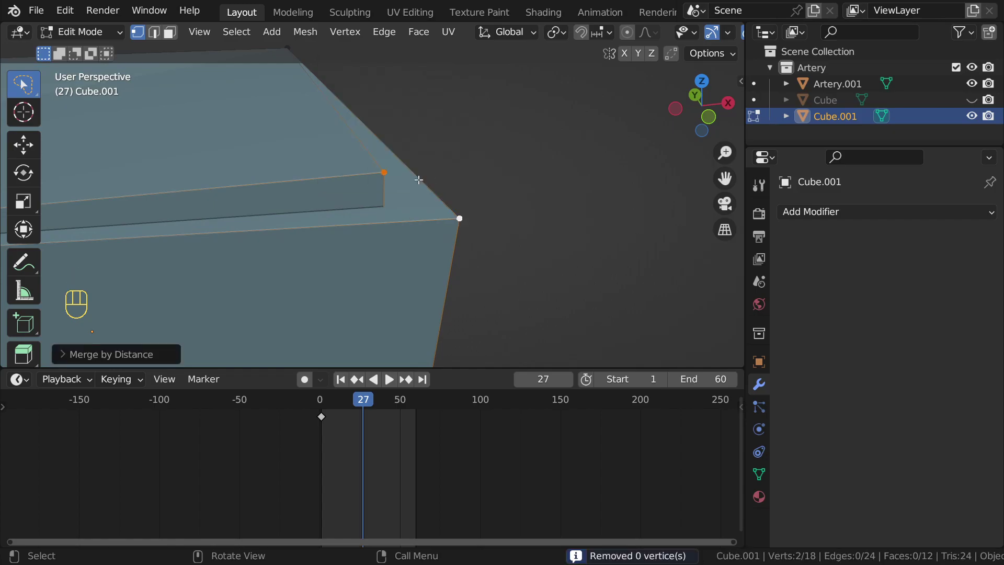
pyautogui.click(88, 355)
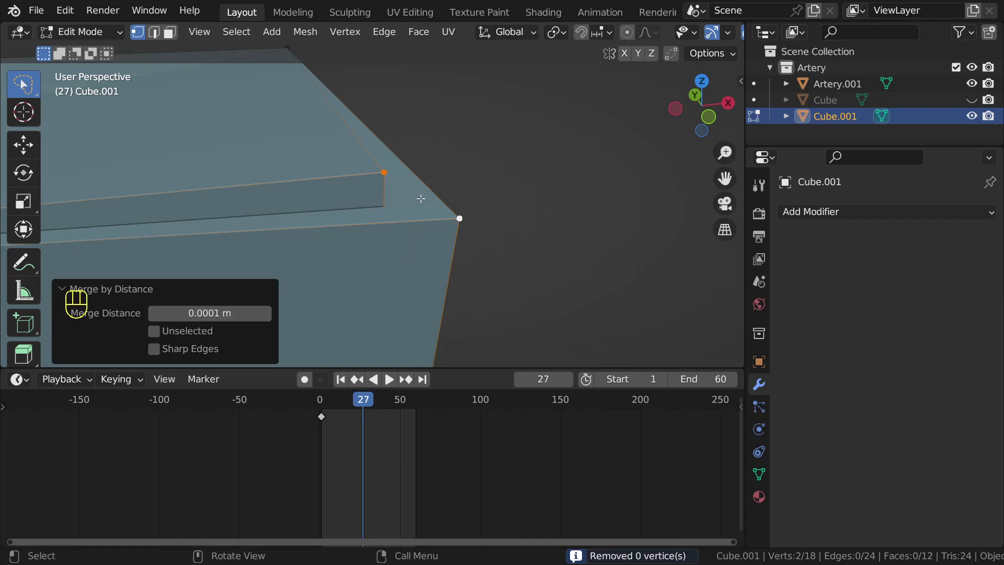
pyautogui.keyDown('shift'); pyautogui.moveTo(419, 195); pyautogui.dragTo(450, 207, button='middle'); pyautogui.keyUp('shift')
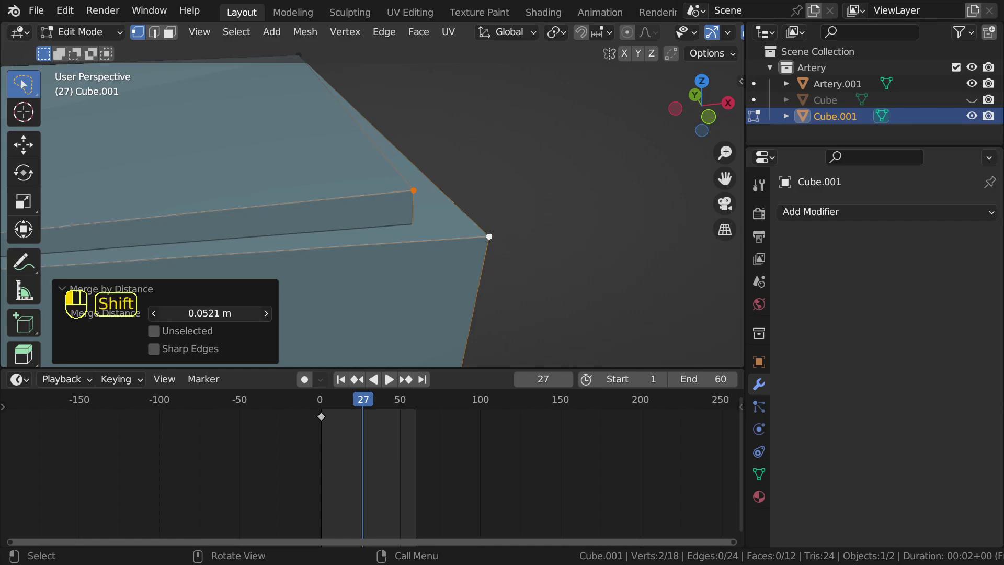
pyautogui.moveTo(202, 313)
pyautogui.mouseDown()
pyautogui.moveTo(236, 313)
pyautogui.moveTo(202, 308)
pyautogui.mouseUp()
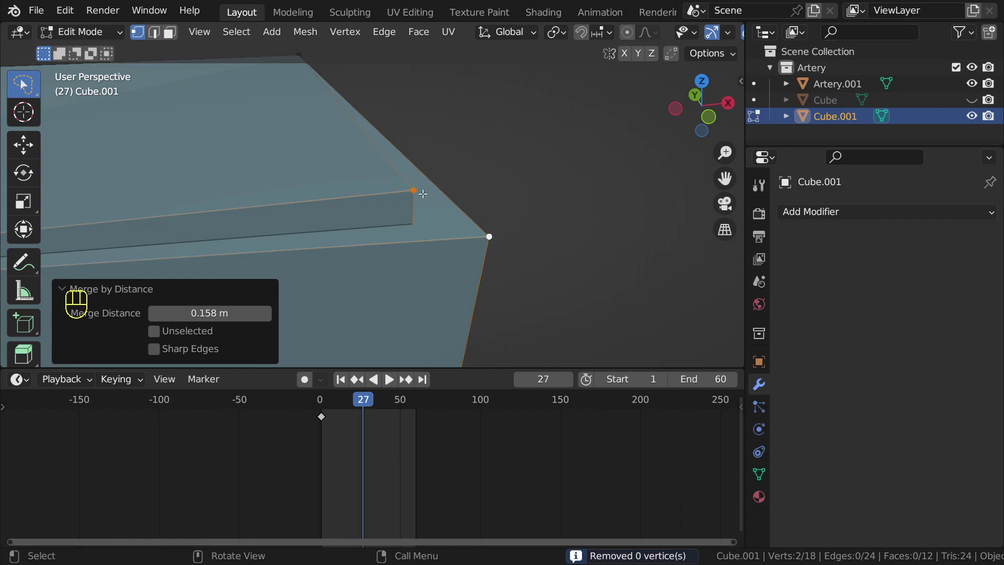
# Step: Undo the mesh edits back to the plain cube
pyautogui.hotkey('ctrl', 'z')
pyautogui.hotkey('ctrl', 'z')
pyautogui.hotkey('ctrl', 'z')
pyautogui.hotkey('ctrl', 'z')
pyautogui.hotkey('ctrl', 'z')
pyautogui.hotkey('ctrl', 'z')
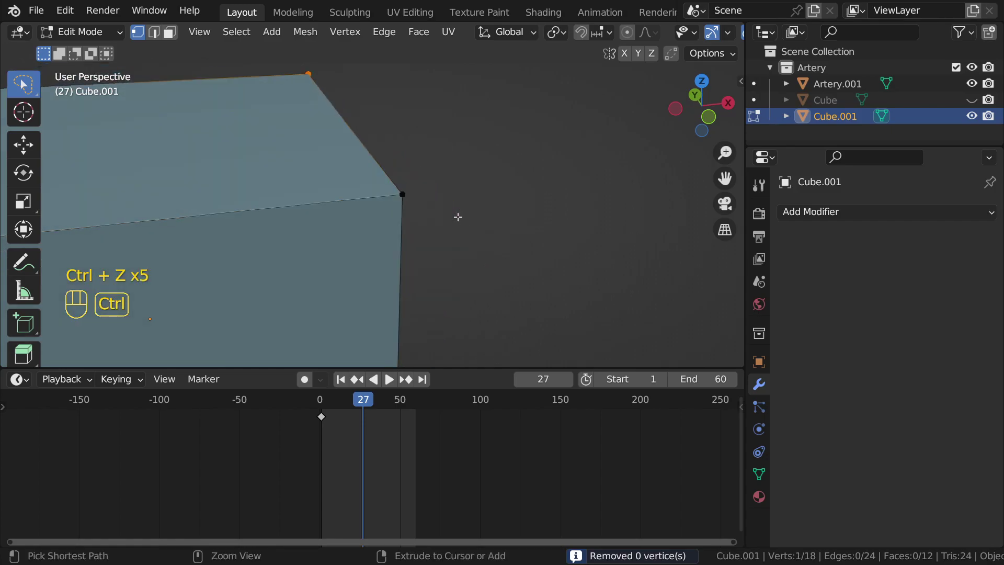
pyautogui.hotkey('ctrl', 'z')
pyautogui.hotkey('ctrl', 'z')
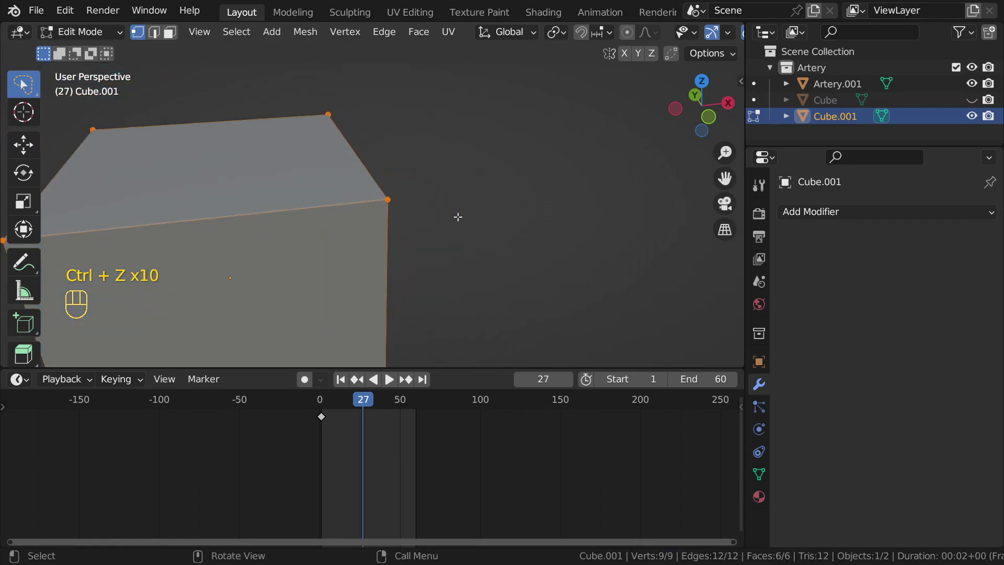
pyautogui.scroll(-5, 457, 216)
pyautogui.moveTo(458, 215); pyautogui.dragTo(488, 220, button='middle')
# Step: Return to Object Mode, delete Cube.001, and select Artery.001
pyautogui.press('Tab')
pyautogui.press('x')
pyautogui.keyDown('shift'); pyautogui.click(384, 225); pyautogui.keyUp('shift')
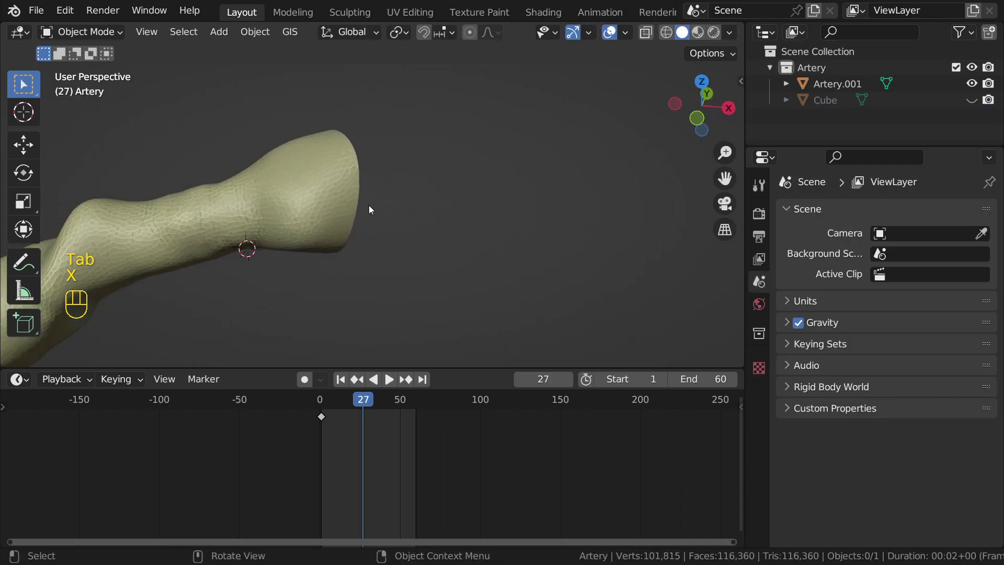
pyautogui.click(337, 194)
# Step: Trial-merge all of Artery.001's vertices by distance, then undo the merge
pyautogui.press('Tab')
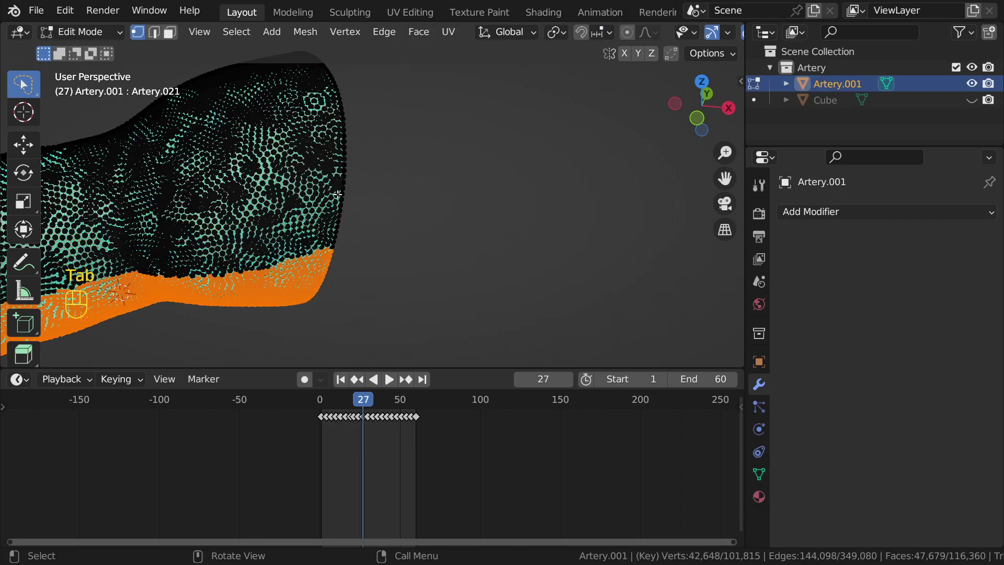
pyautogui.scroll(4, 337, 194)
pyautogui.press('a')
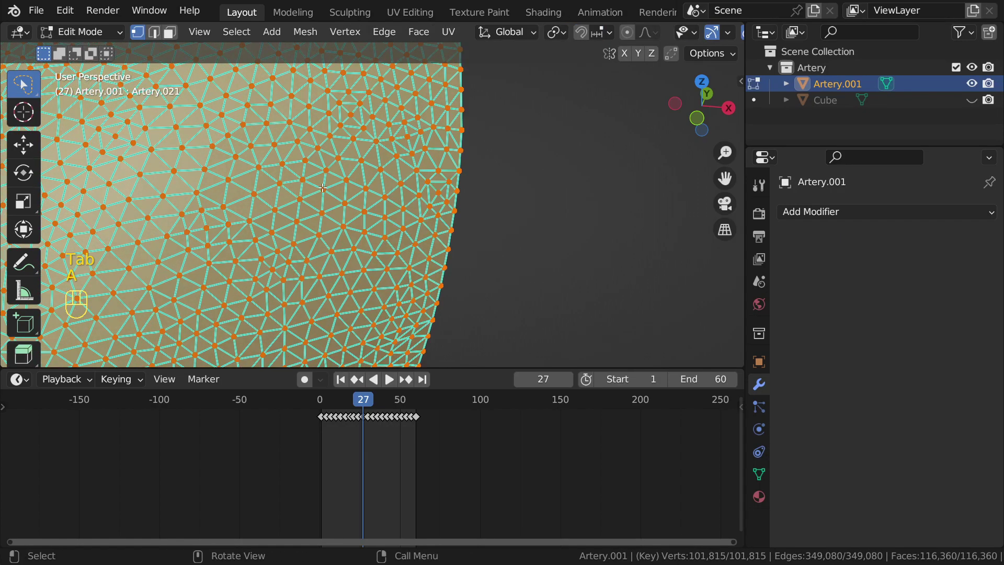
pyautogui.press('m')
pyautogui.click(322, 187)
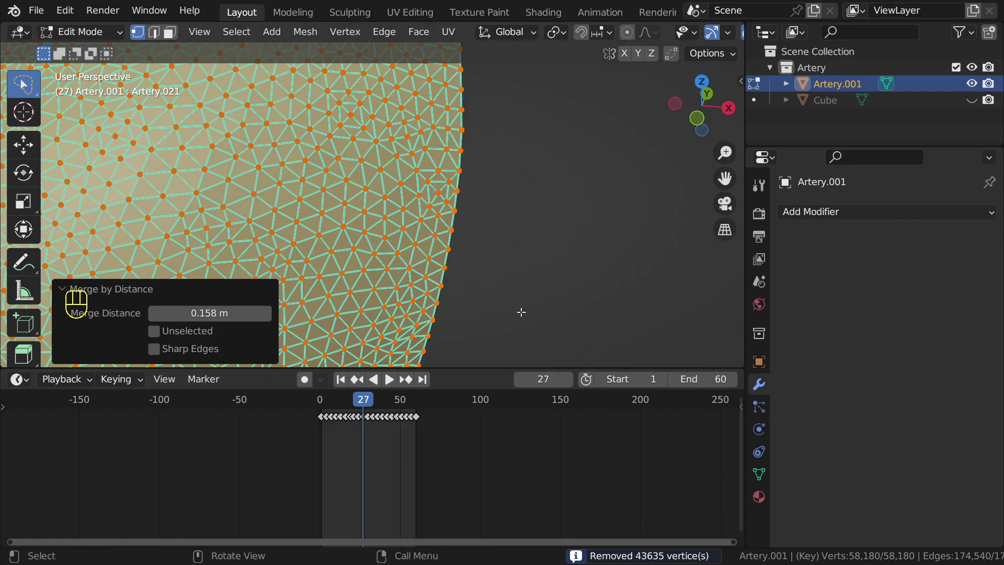
pyautogui.hotkey('ctrl', 'z')
pyautogui.hotkey('ctrl', 'z')
# Step: Deselect everything and nudge a vertex near the artery's hole
pyautogui.scroll(-4, 465, 226)
pyautogui.click(459, 215)
pyautogui.scroll(6, 400, 212)
pyautogui.moveTo(402, 245); pyautogui.dragTo(389, 238, button='middle')
pyautogui.press('g')
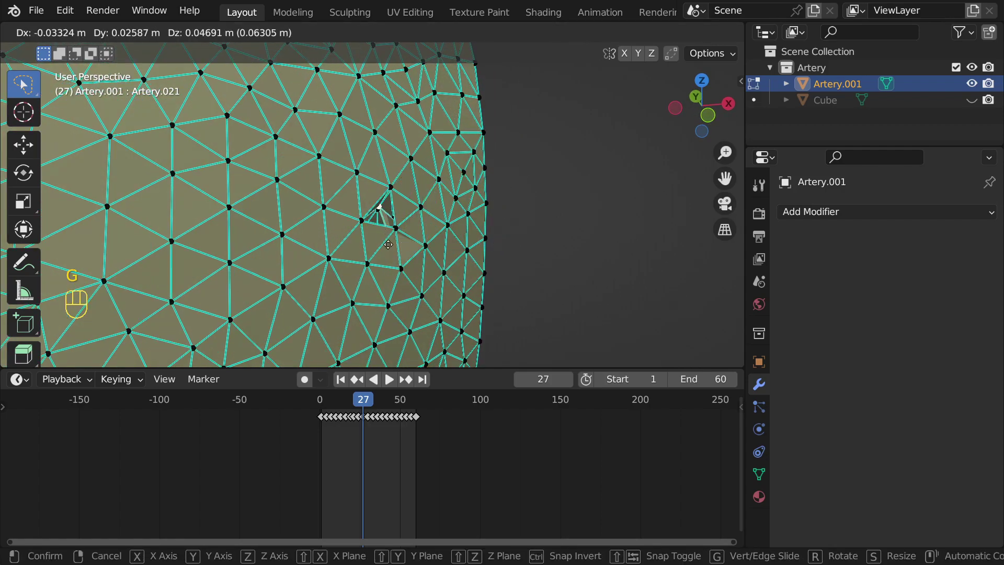
pyautogui.rightClick(384, 240)
pyautogui.scroll(3, 397, 251)
pyautogui.press('g')
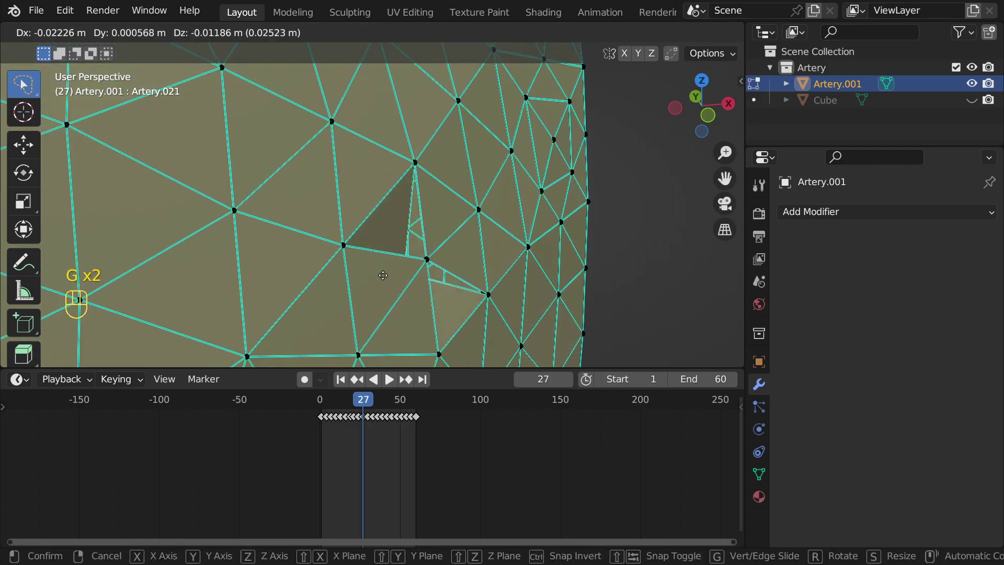
pyautogui.click(427, 249)
# Step: Move the vertex near the hole several more times
pyautogui.press('g')
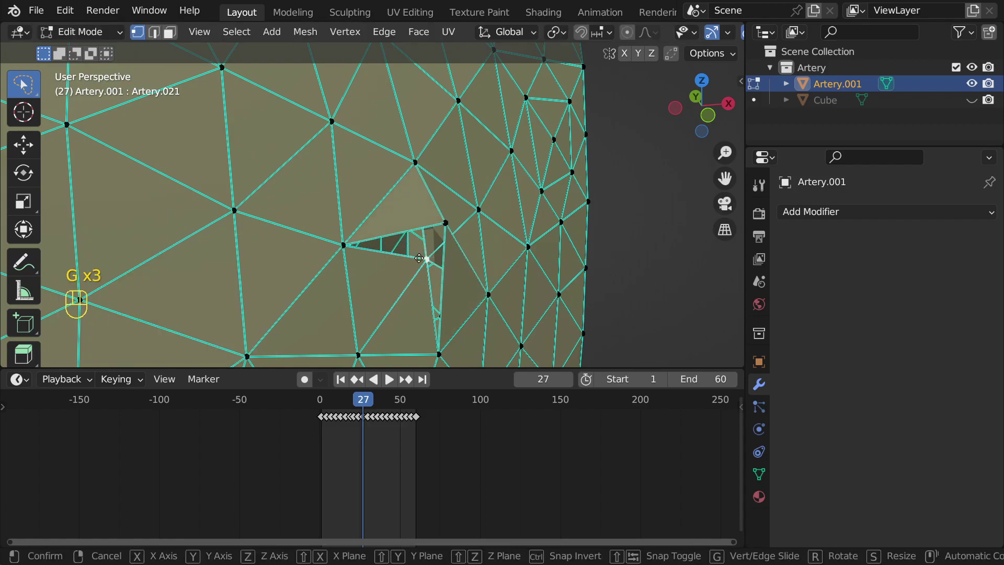
pyautogui.click(380, 228)
pyautogui.keyDown('shift'); pyautogui.moveTo(294, 121); pyautogui.dragTo(402, 178, button='middle'); pyautogui.keyUp('shift')
pyautogui.press('g')
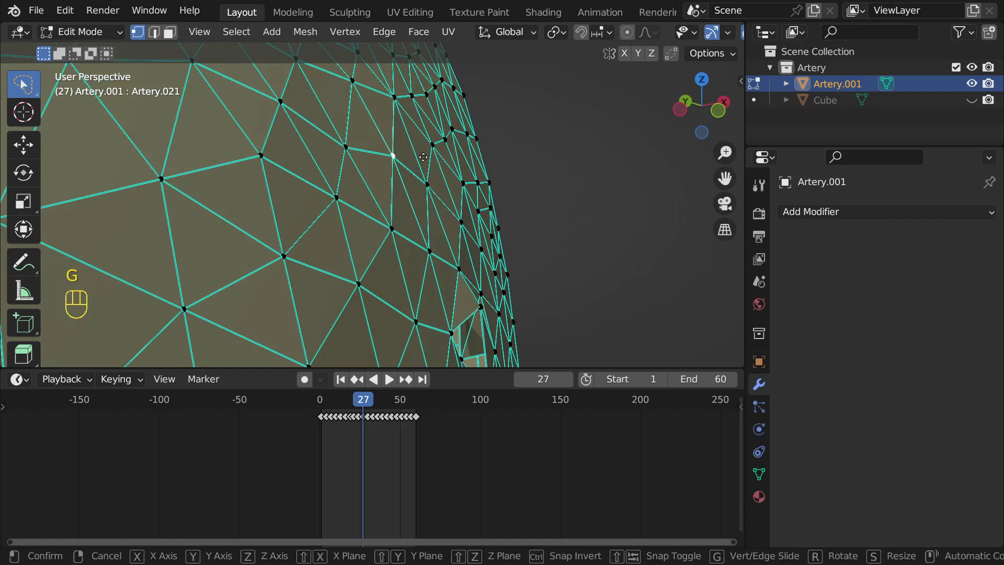
pyautogui.click(382, 176)
pyautogui.press('g')
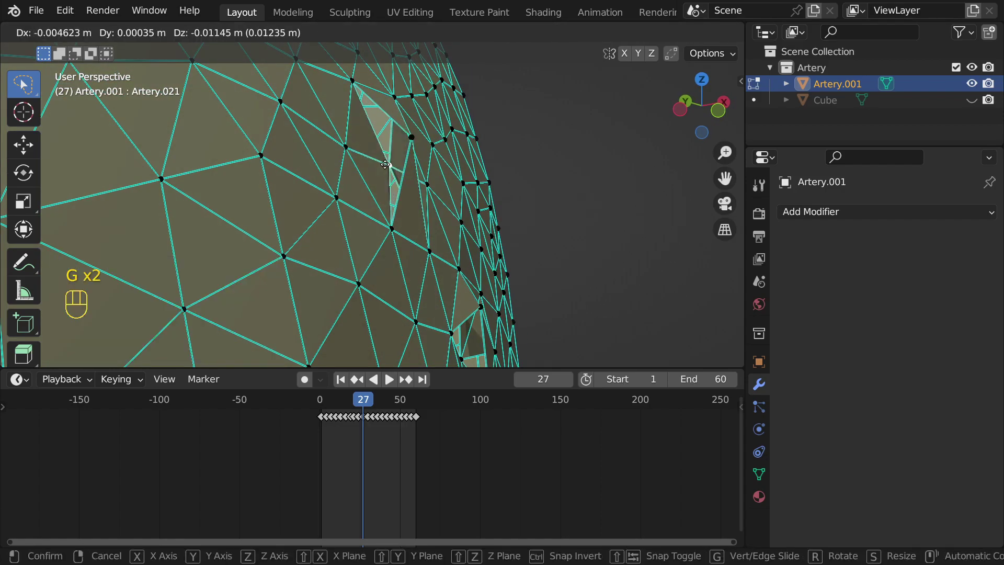
pyautogui.click(387, 173)
pyautogui.moveTo(387, 173); pyautogui.dragTo(363, 220, button='middle')
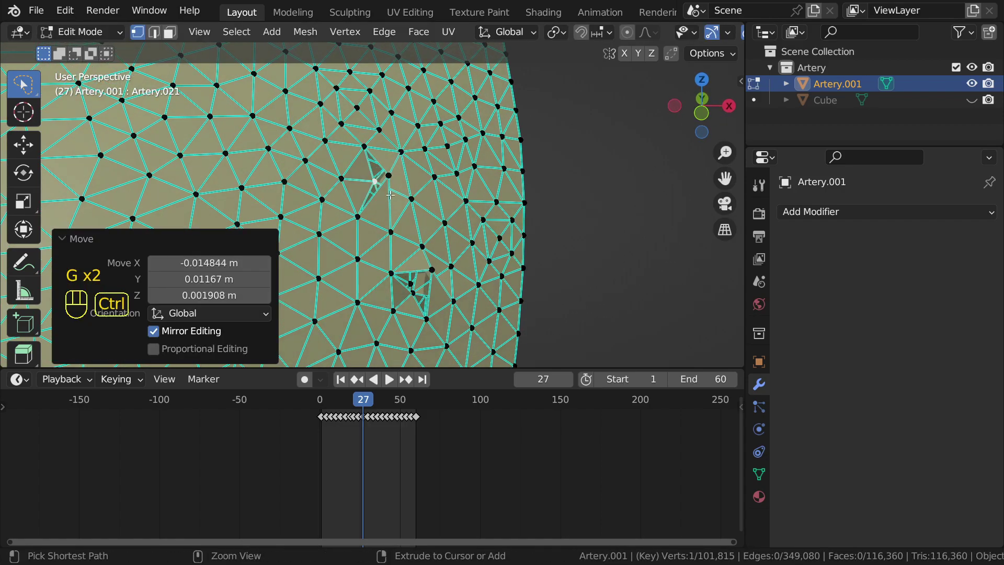
# Step: Undo the vertex moves and return to Object Mode viewing the artery's open end
pyautogui.hotkey('ctrl', 'z')
pyautogui.hotkey('ctrl', 'z')
pyautogui.hotkey('ctrl', 'z')
pyautogui.hotkey('ctrl', 'z')
pyautogui.hotkey('ctrl', 'z')
pyautogui.hotkey('ctrl', 'z')
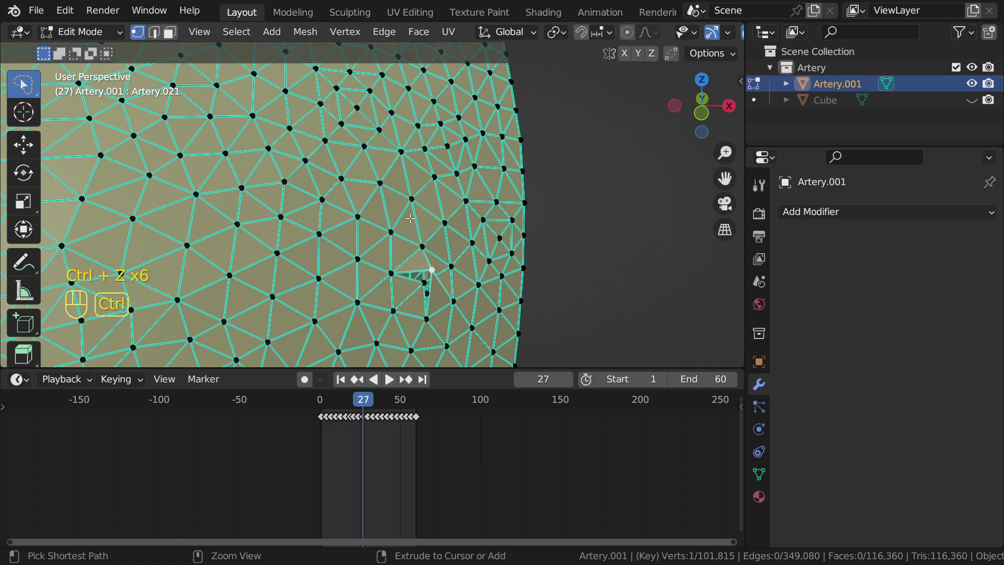
pyautogui.scroll(-5, 410, 219)
pyautogui.press('Tab')
pyautogui.moveTo(411, 217); pyautogui.dragTo(320, 232, button='middle')
pyautogui.keyDown('shift'); pyautogui.moveTo(352, 184); pyautogui.dragTo(410, 187, button='middle'); pyautogui.keyUp('shift')
pyautogui.scroll(2, 366, 223)
pyautogui.scroll(2, 409, 233)
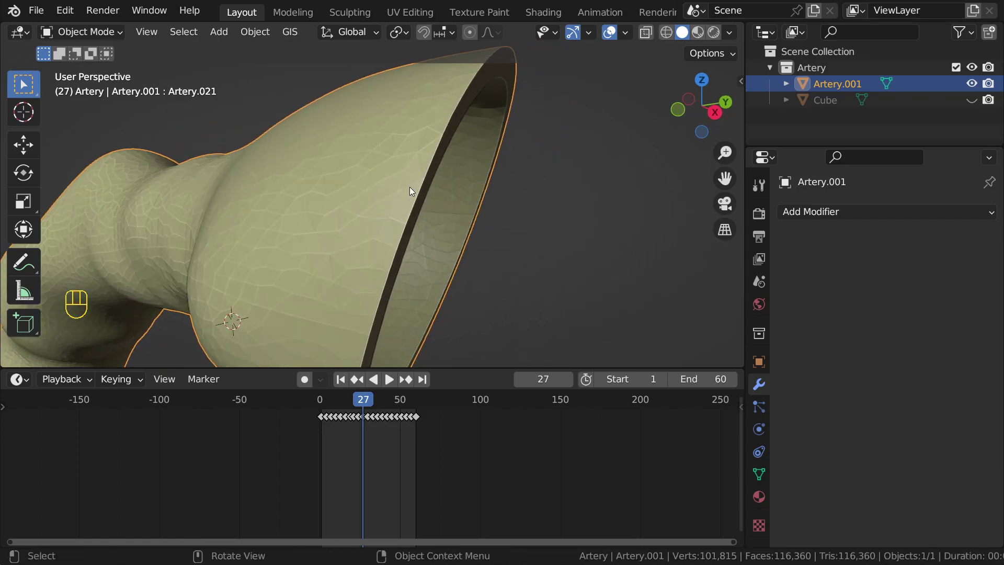
# Step: Orbit so the open end faces the viewer and enter Edit Mode on Artery.001
pyautogui.scroll(-6, 409, 187)
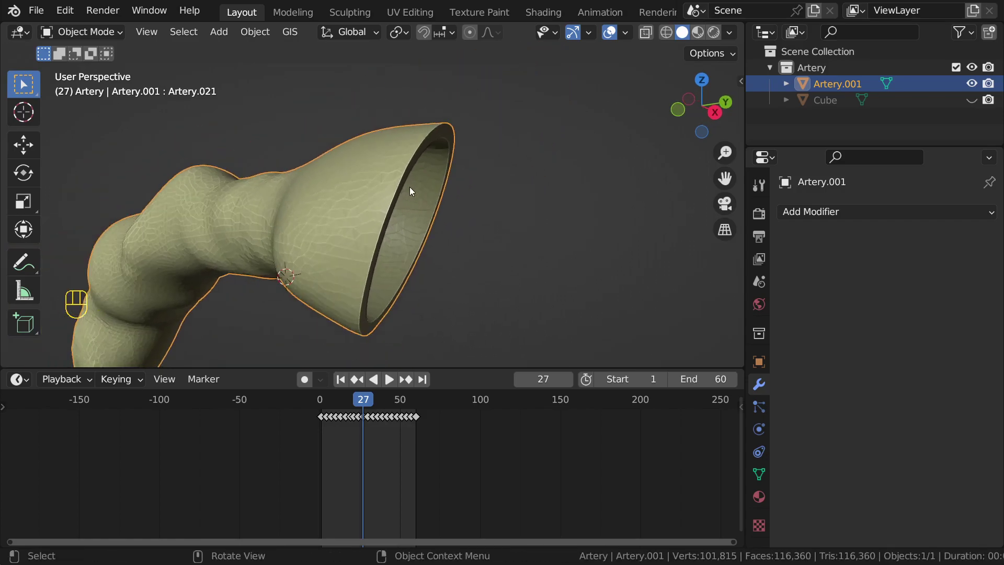
pyautogui.moveTo(428, 194); pyautogui.dragTo(451, 174, button='middle')
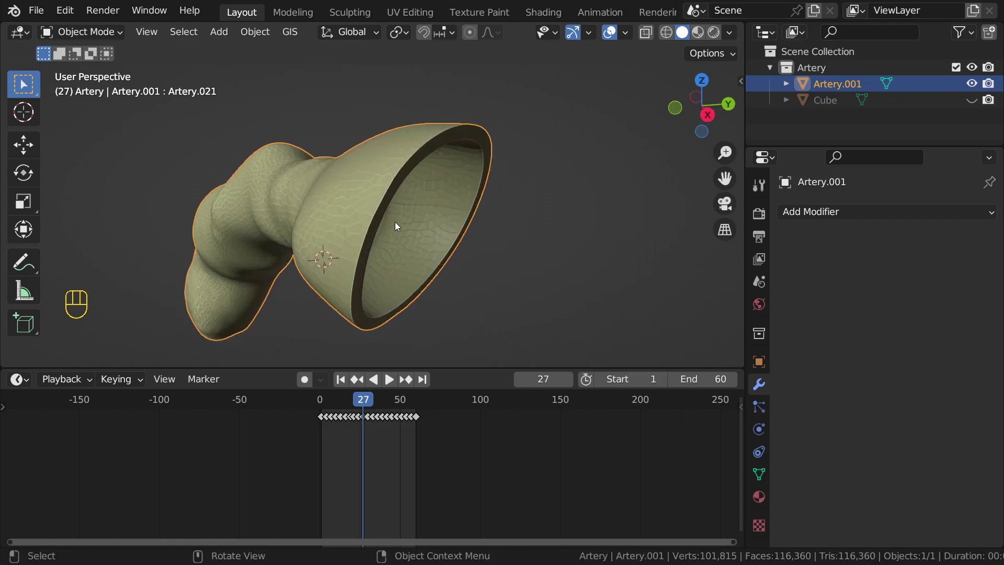
pyautogui.scroll(4, 395, 222)
pyautogui.press('Tab')
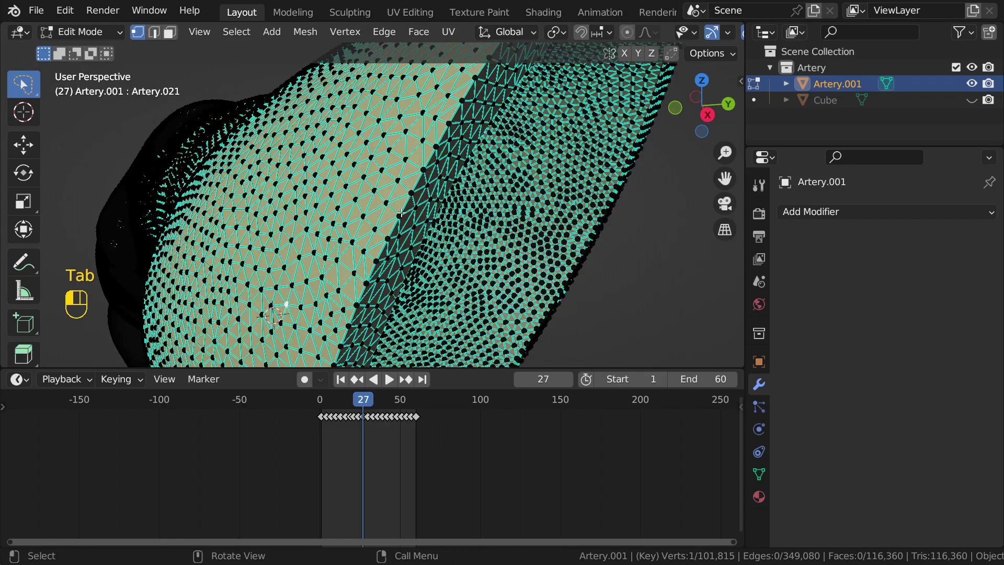
# Step: Move a vertex near the open end, then zoom out around the whole artery
pyautogui.scroll(4, 401, 214)
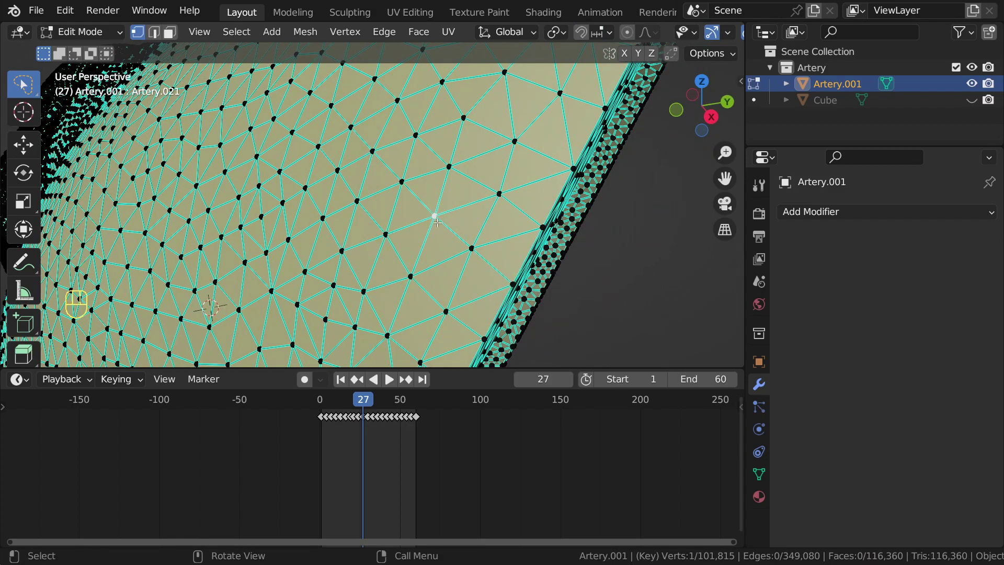
pyautogui.scroll(-3, 439, 222)
pyautogui.press('g')
pyautogui.rightClick(362, 230)
pyautogui.click(342, 230)
pyautogui.press('g')
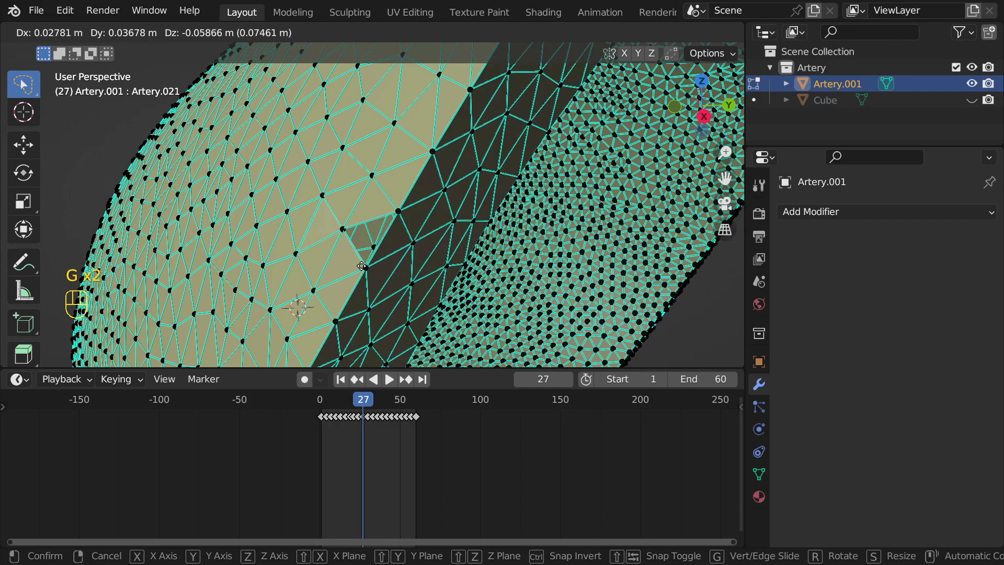
pyautogui.click(362, 266)
pyautogui.scroll(-6, 426, 220)
pyautogui.moveTo(427, 220); pyautogui.dragTo(396, 231, button='middle')
# Step: Select all and merge by distance at 0.0001 m, removing 29,971 duplicate vertices
pyautogui.press('a')
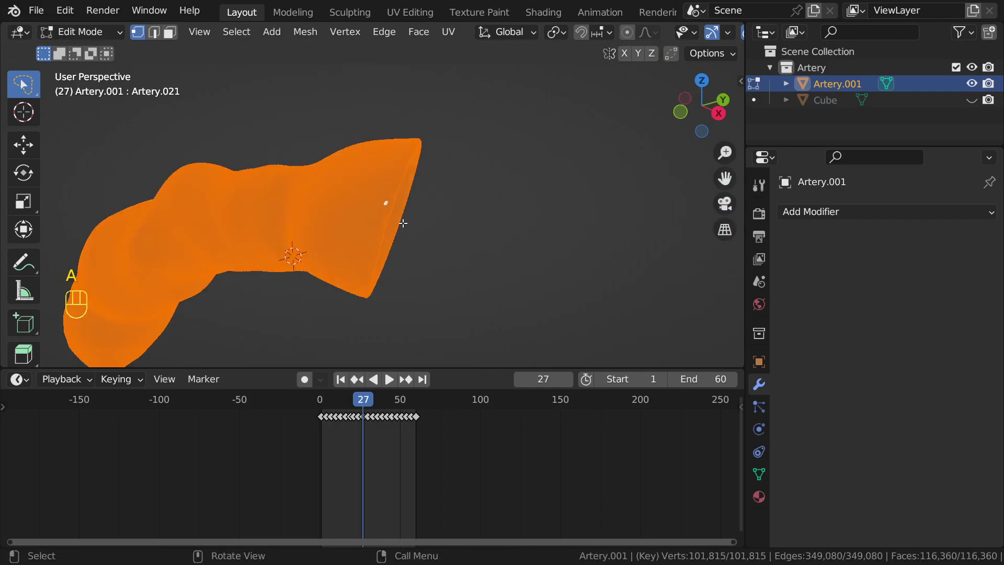
pyautogui.press('m')
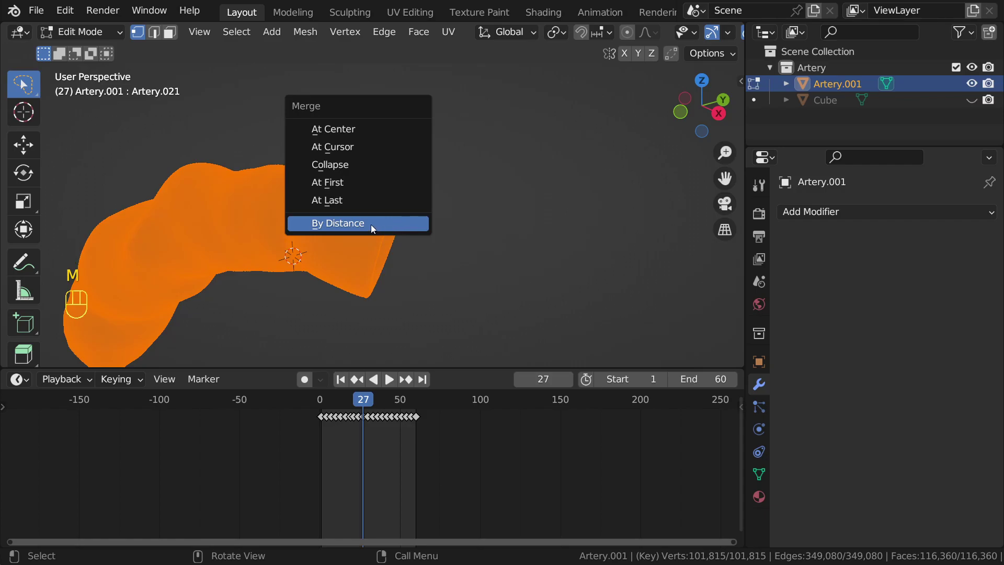
pyautogui.click(375, 223)
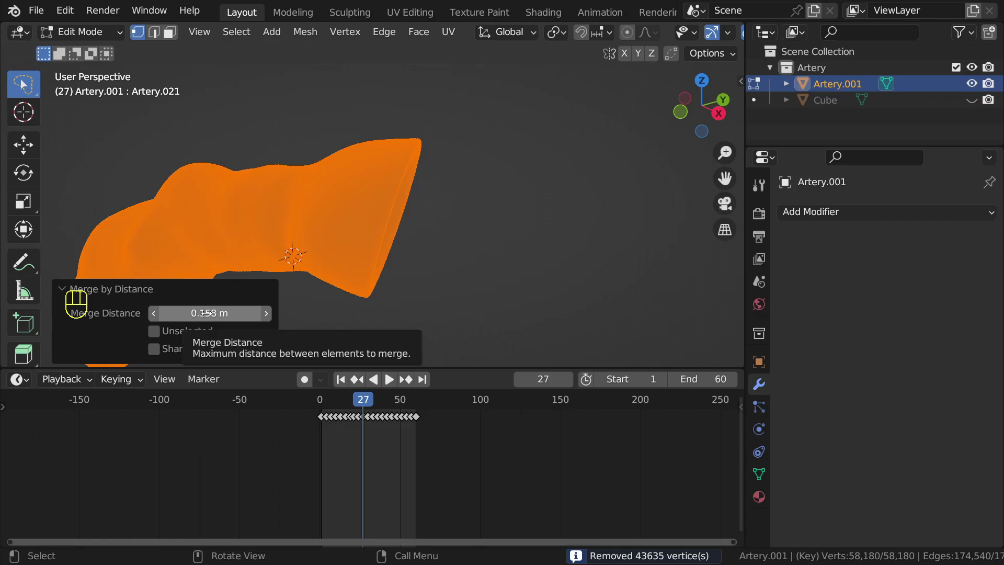
pyautogui.press('BackSpace')
pyautogui.click(216, 316)
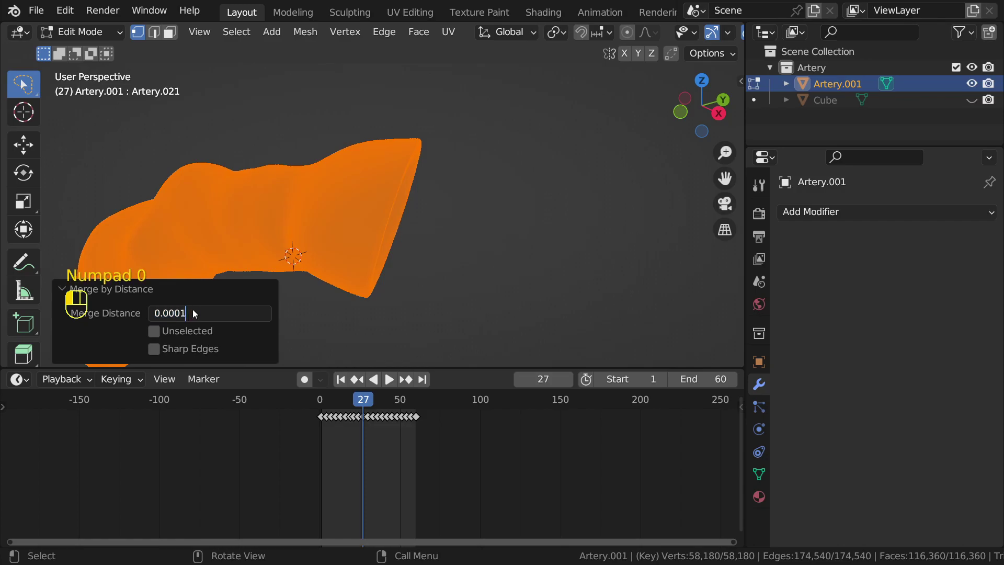
pyautogui.press('Return')
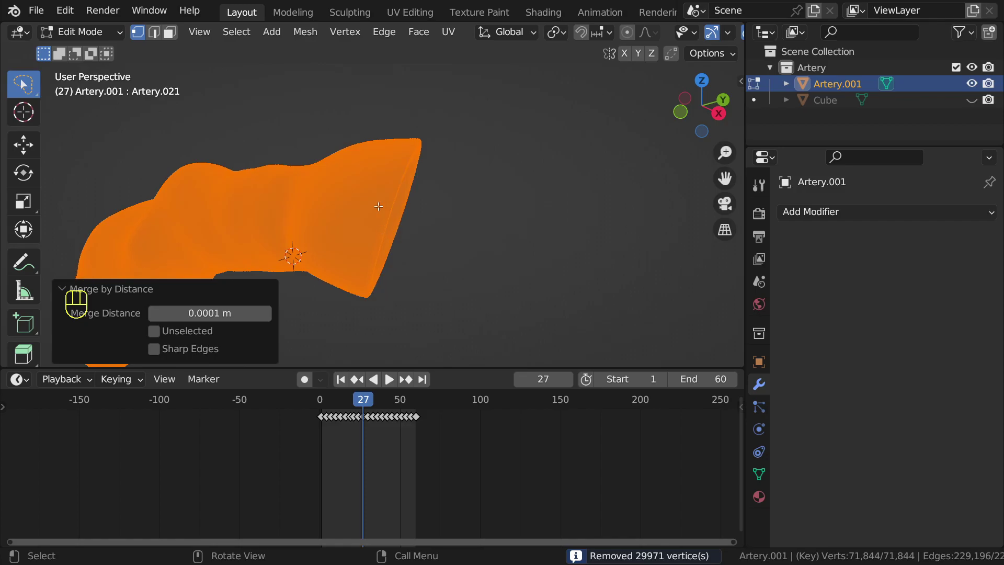
pyautogui.scroll(6, 378, 207)
# Step: Move a single surface vertex twice, then cancel a third move
pyautogui.click(381, 185)
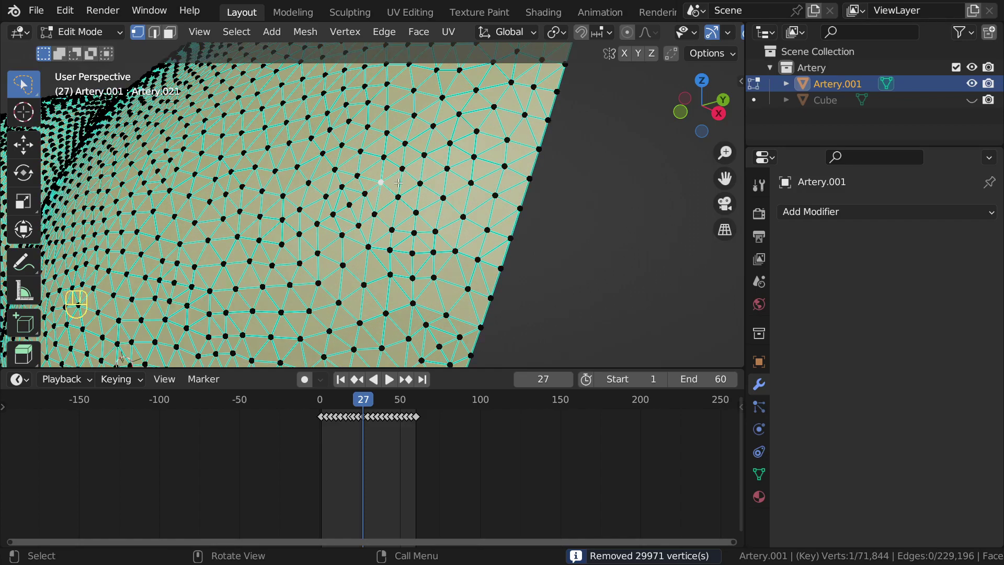
pyautogui.press('g')
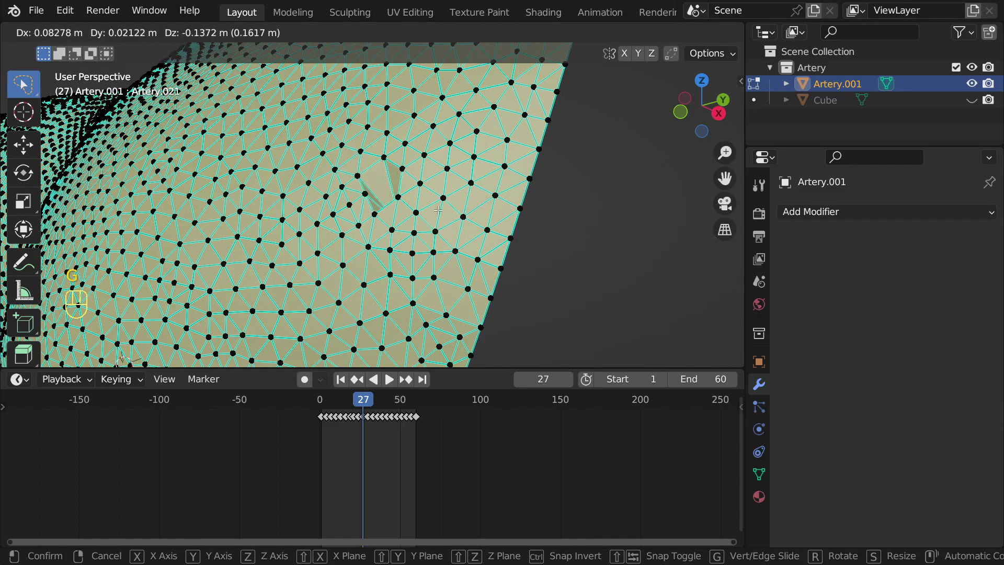
pyautogui.click(439, 186)
pyautogui.press('g')
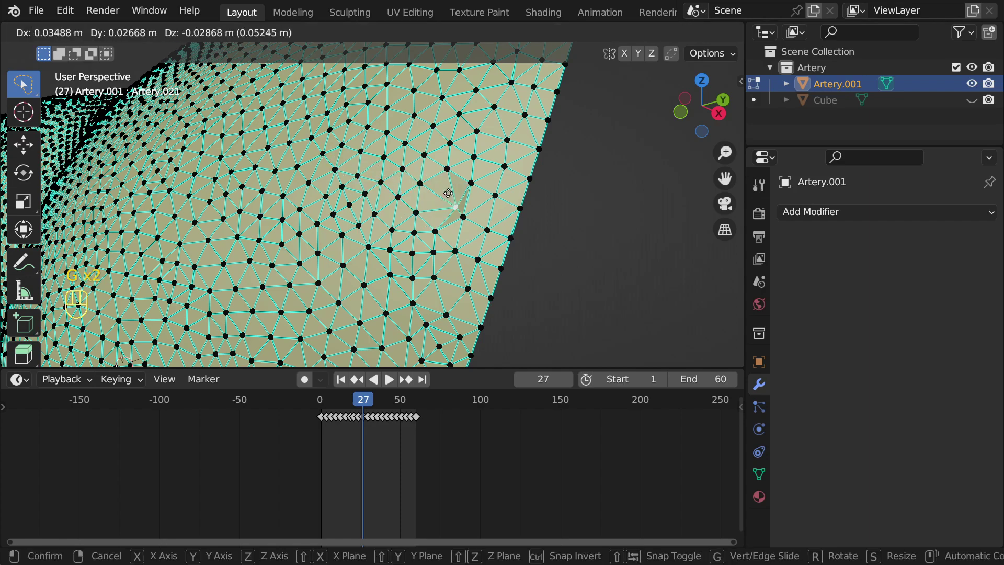
pyautogui.click(457, 197)
pyautogui.press('g')
pyautogui.rightClick(396, 168)
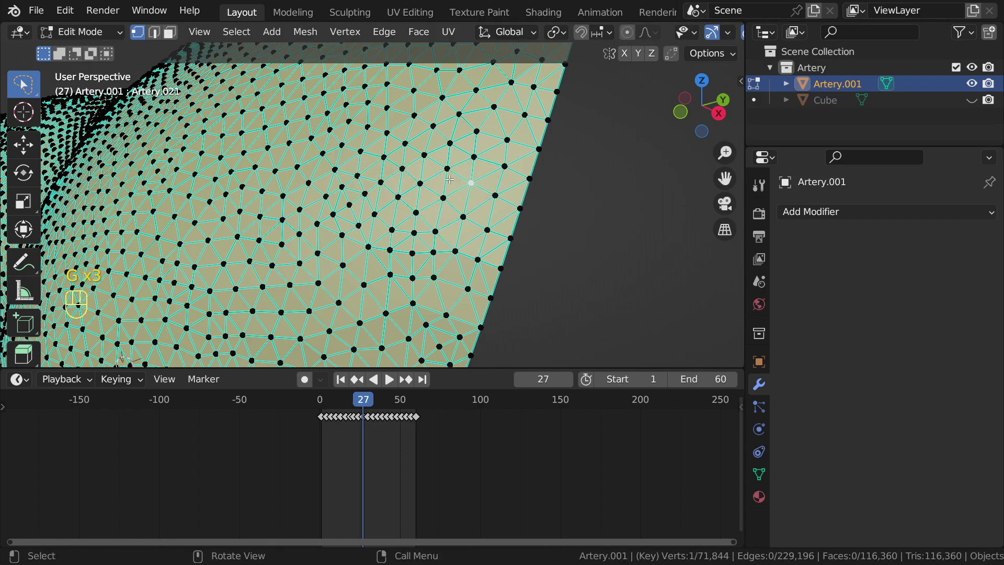
# Step: Return to Object Mode and orbit to face the artery opening
pyautogui.scroll(-5, 449, 180)
pyautogui.press('Tab')
pyautogui.moveTo(405, 208); pyautogui.dragTo(451, 231, button='middle')
pyautogui.scroll(-3, 411, 212)
pyautogui.scroll(5, 437, 207)
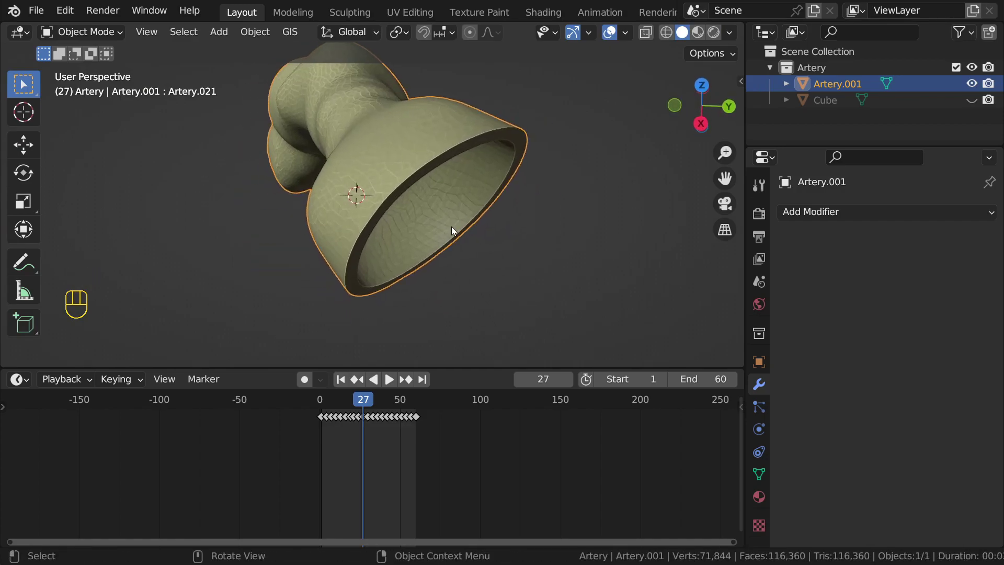
# Step: Undo back to the unmerged Artery.001 and merge it by distance at 0.0001 m, dropping 29,971 vertices
pyautogui.press('Tab')
pyautogui.press('a')
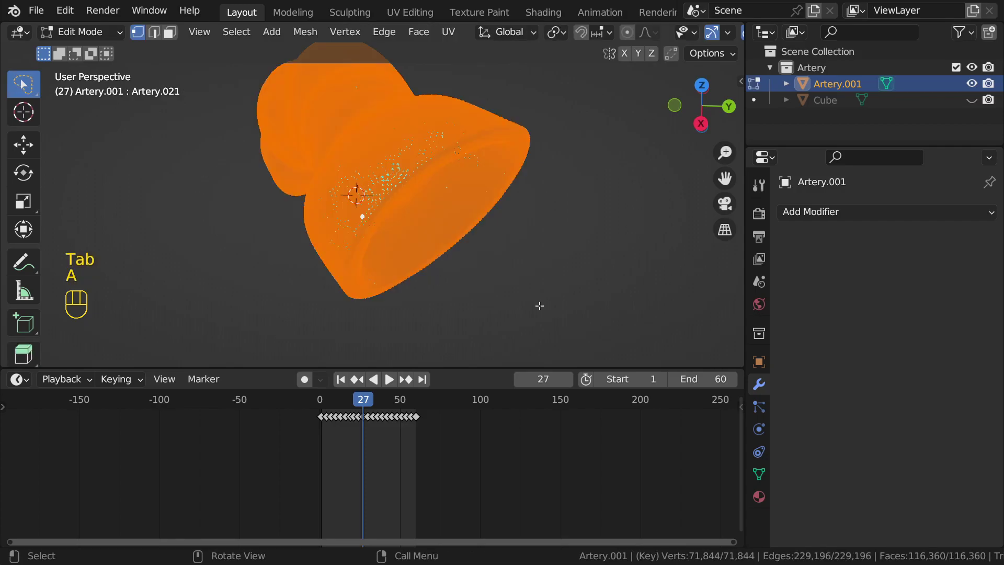
pyautogui.hotkey('ctrl', 'z')
pyautogui.hotkey('ctrl', 'z')
pyautogui.hotkey('ctrl', 'z')
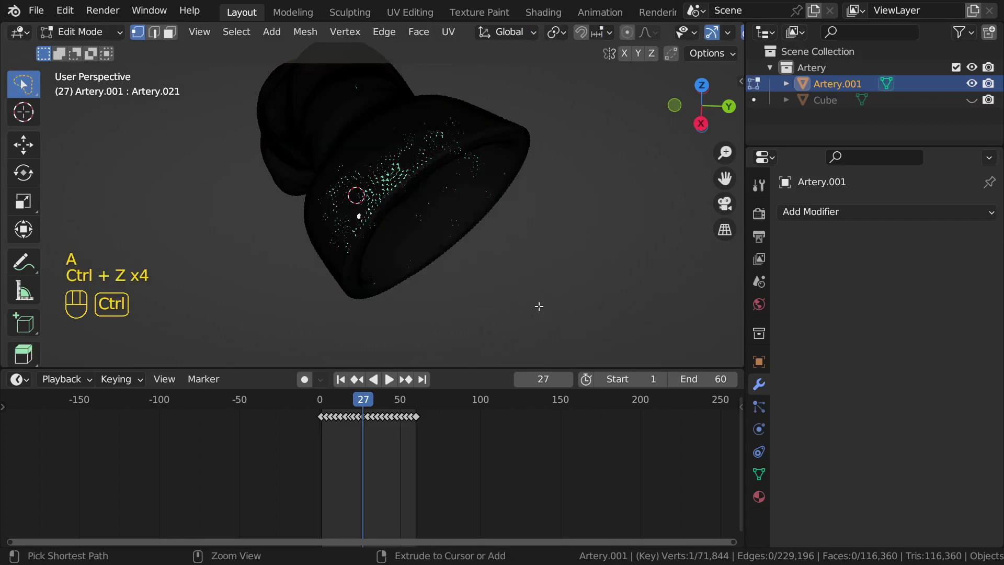
pyautogui.hotkey('ctrl', 'z')
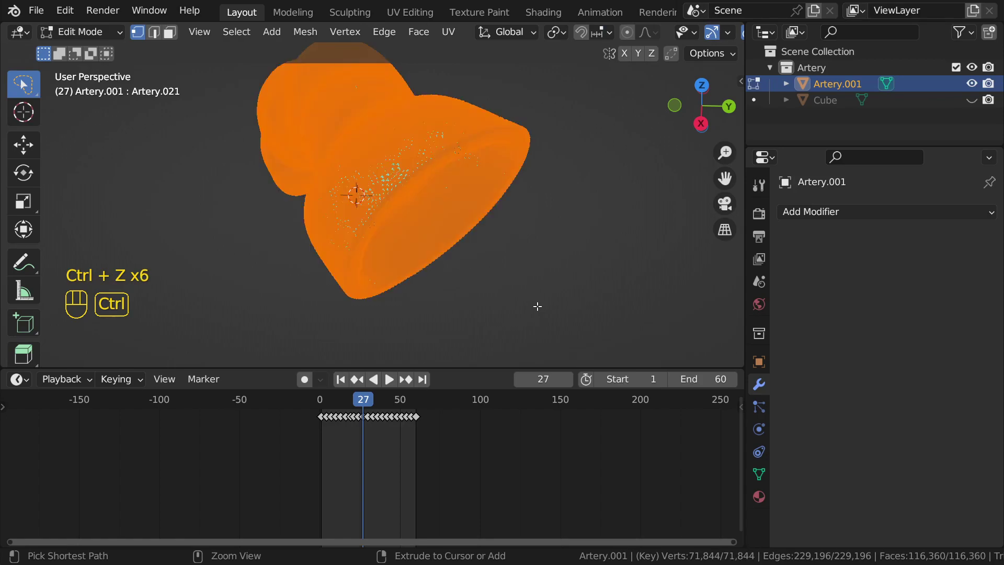
pyautogui.hotkey('ctrl', 'z')
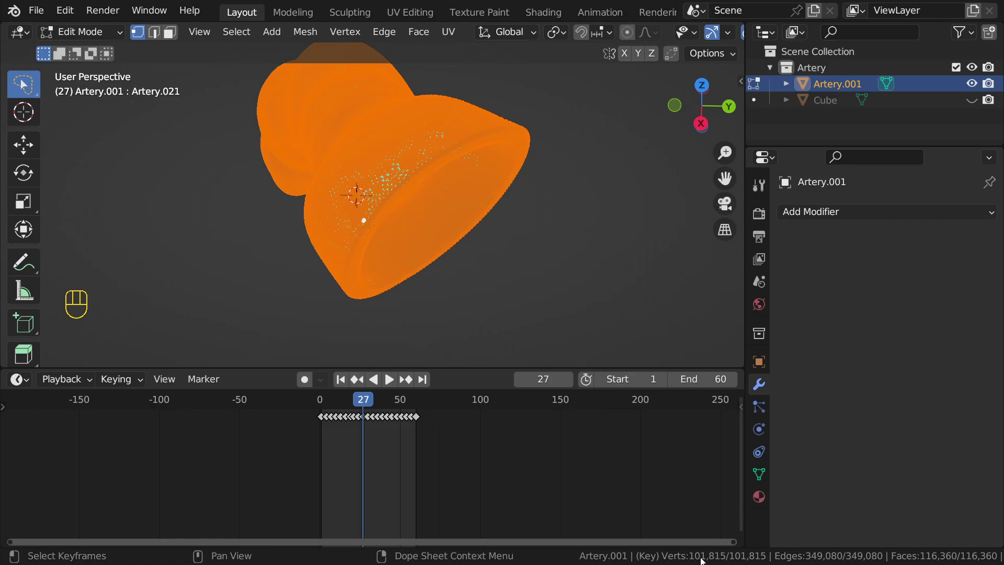
pyautogui.press('m')
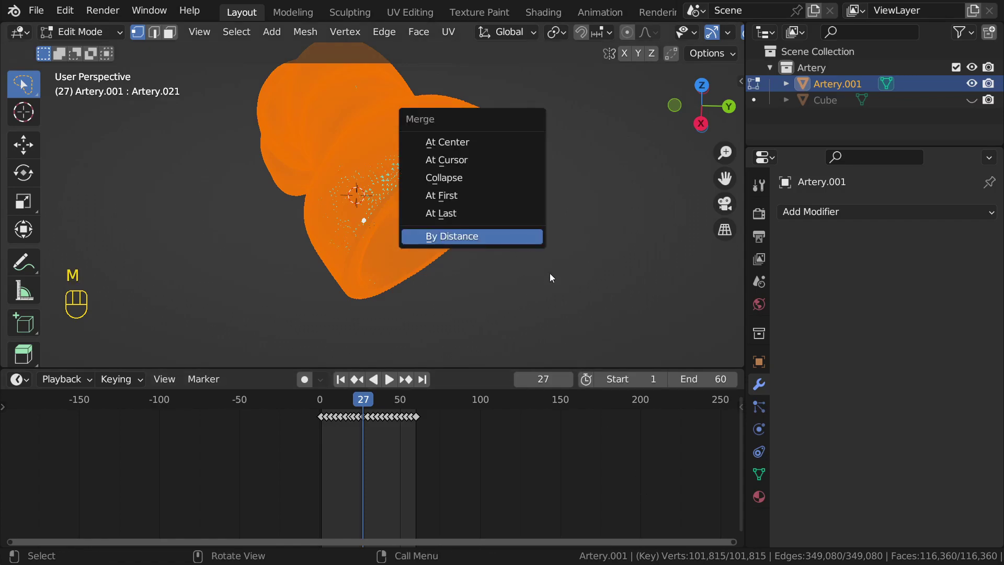
pyautogui.press('Return')
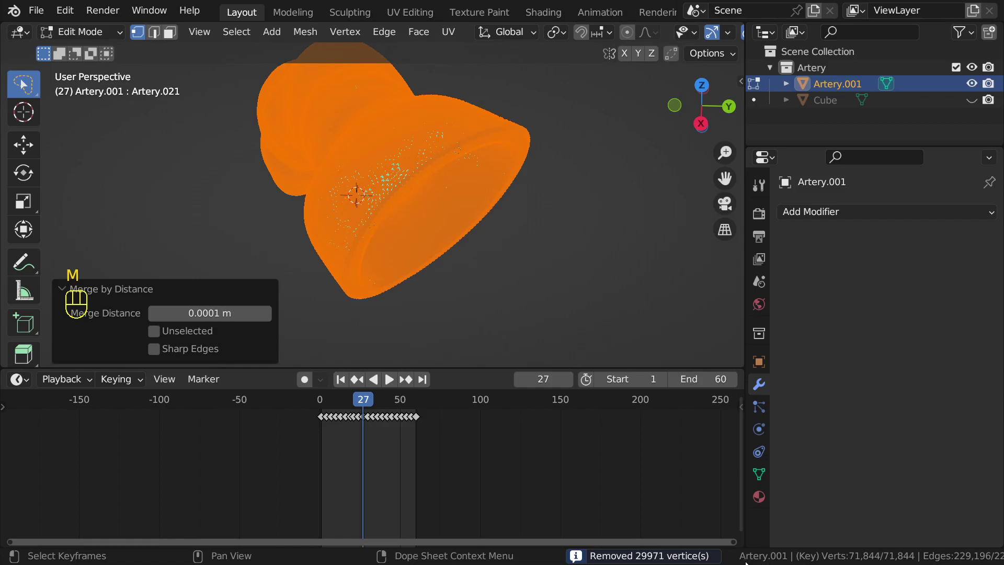
pyautogui.scroll(-4, 534, 258)
pyautogui.press('Tab')
# Step: Orbit, pan and zoom around the merged 71,844-vertex artery to reframe it
pyautogui.moveTo(414, 242); pyautogui.dragTo(472, 208, button='middle')
pyautogui.scroll(4, 472, 209)
pyautogui.moveTo(478, 170); pyautogui.dragTo(460, 156, button='middle')
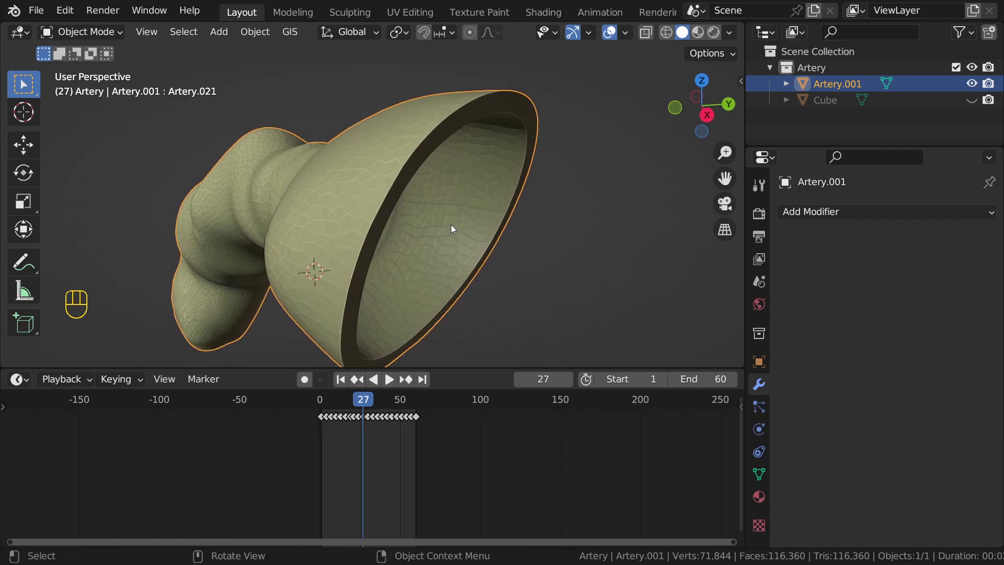
pyautogui.scroll(-4, 453, 229)
pyautogui.scroll(4, 468, 228)
pyautogui.moveTo(432, 229); pyautogui.dragTo(453, 211, button='middle')
pyautogui.scroll(-2, 431, 196)
pyautogui.moveTo(384, 225); pyautogui.dragTo(385, 246, button='middle')
pyautogui.keyDown('shift'); pyautogui.scroll(-3, 385, 246); pyautogui.keyUp('shift')
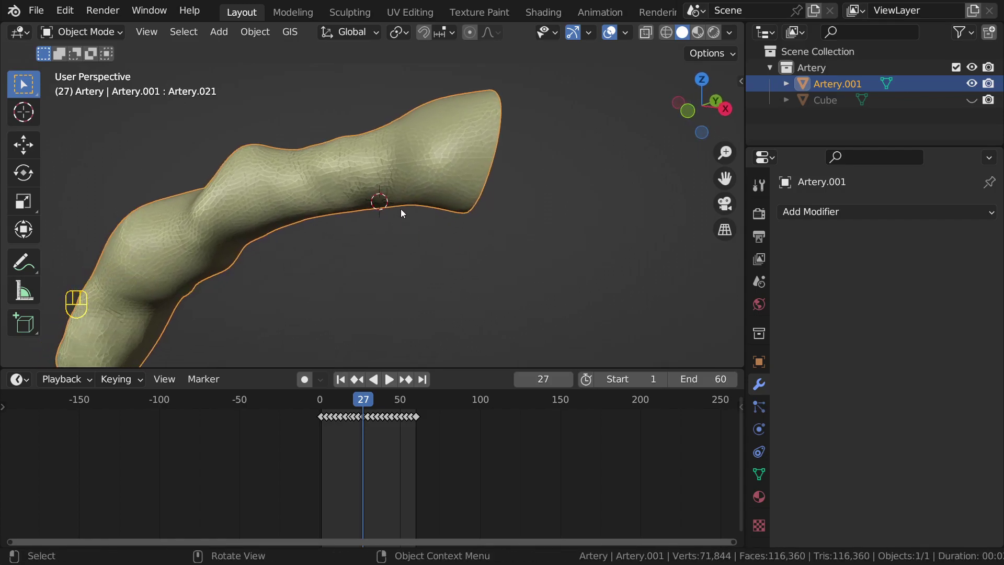
pyautogui.scroll(2, 466, 221)
pyautogui.scroll(2, 467, 222)
pyautogui.scroll(2, 455, 173)
# Step: Add a new cube and scale it up over the artery
pyautogui.hotkey('shift', 'a')
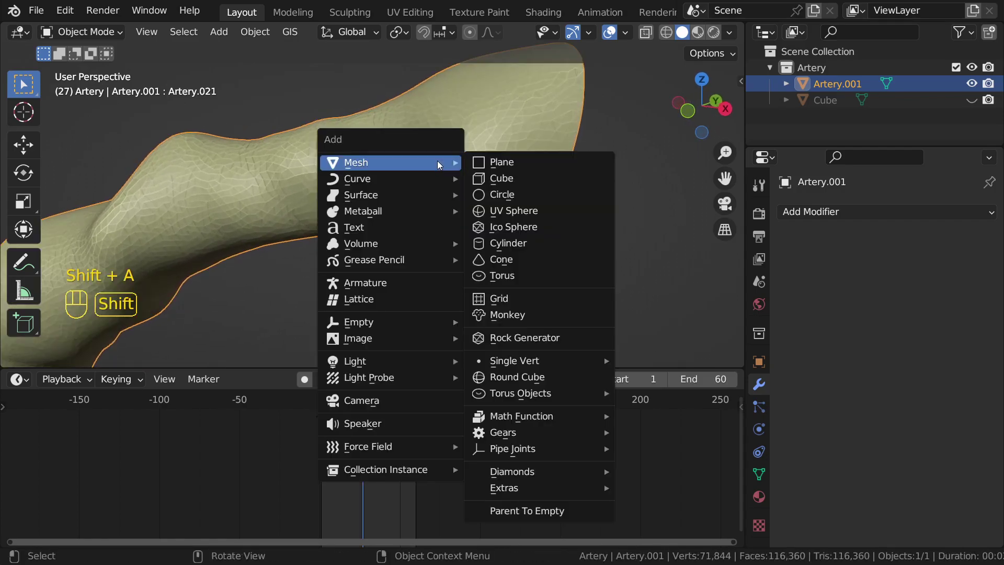
pyautogui.click(502, 178)
pyautogui.scroll(-2, 461, 206)
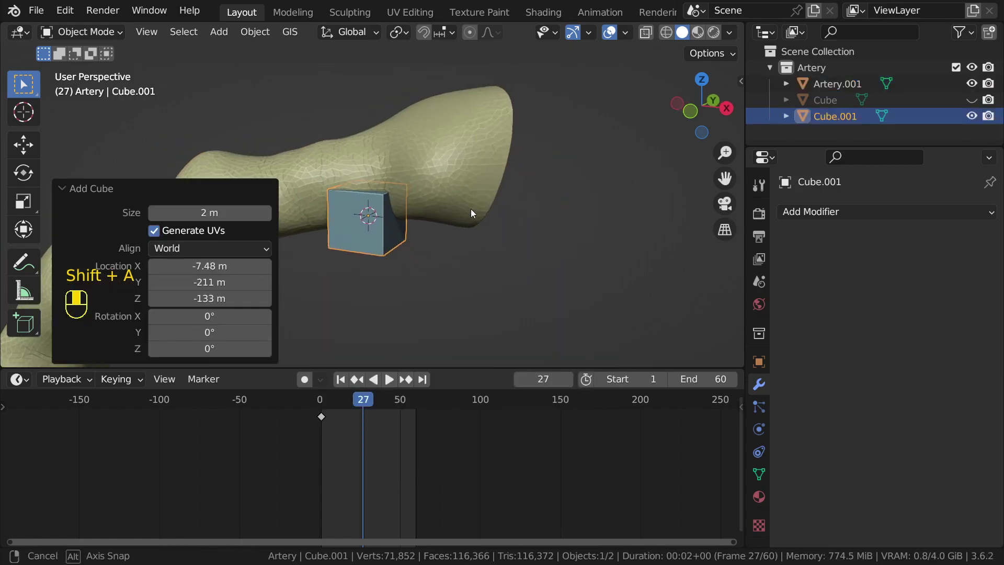
pyautogui.scroll(1, 470, 209)
pyautogui.press('s')
pyautogui.click(472, 144)
# Step: Give Artery.001 a Fast Boolean difference modifier using Cube.001, then hide the cube
pyautogui.click(471, 144)
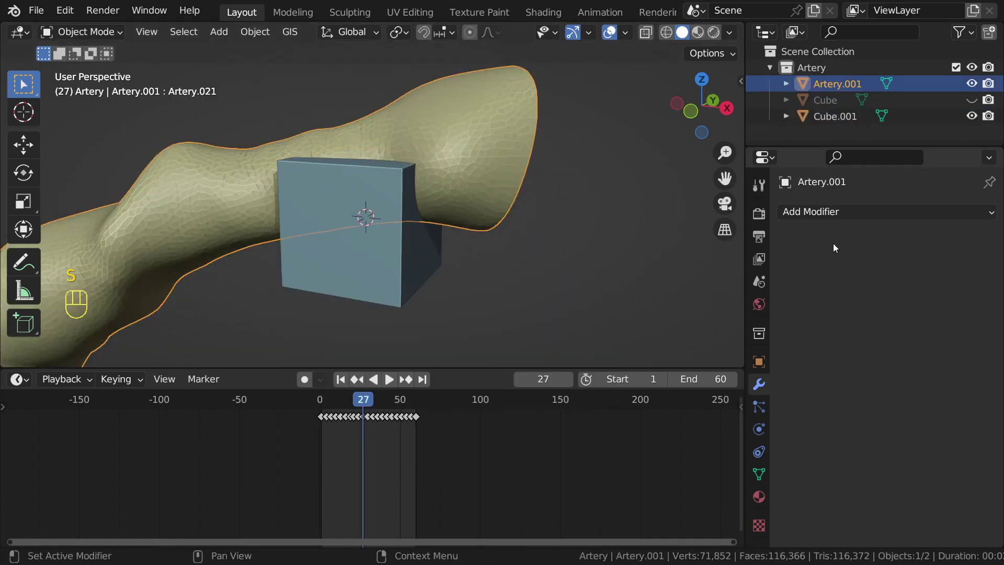
pyautogui.click(832, 212)
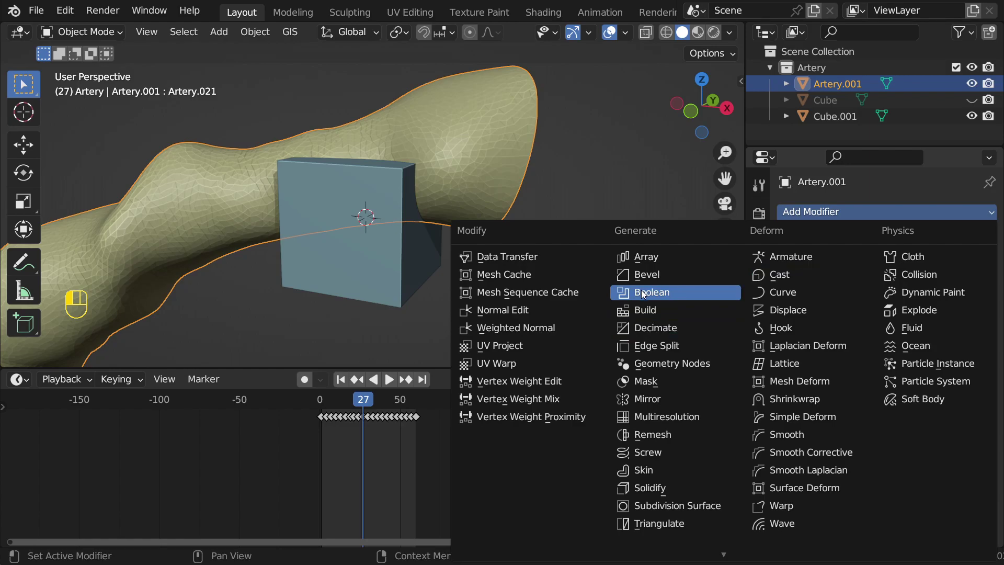
pyautogui.click(644, 293)
pyautogui.click(892, 324)
pyautogui.click(965, 304)
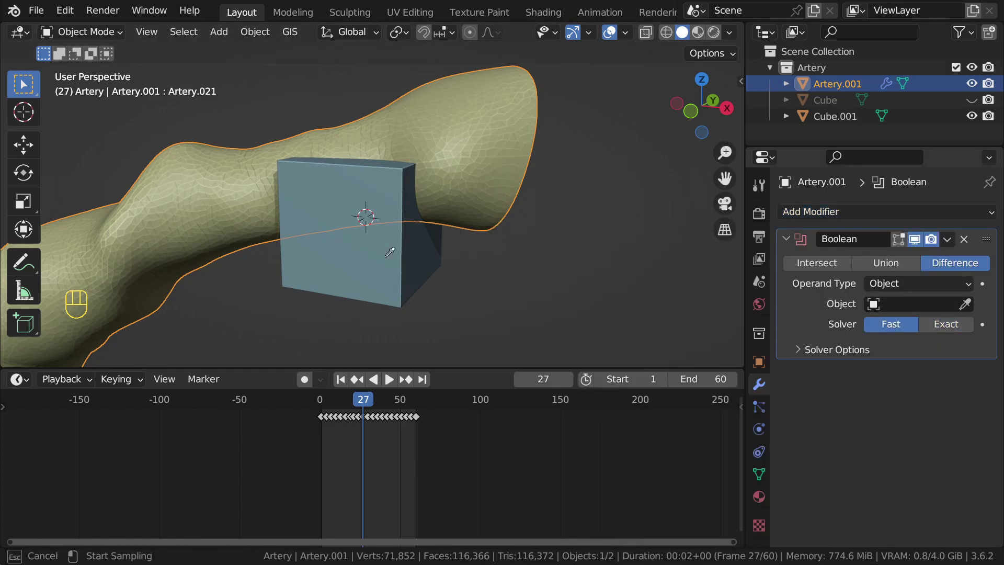
pyautogui.click(360, 254)
pyautogui.click(361, 252)
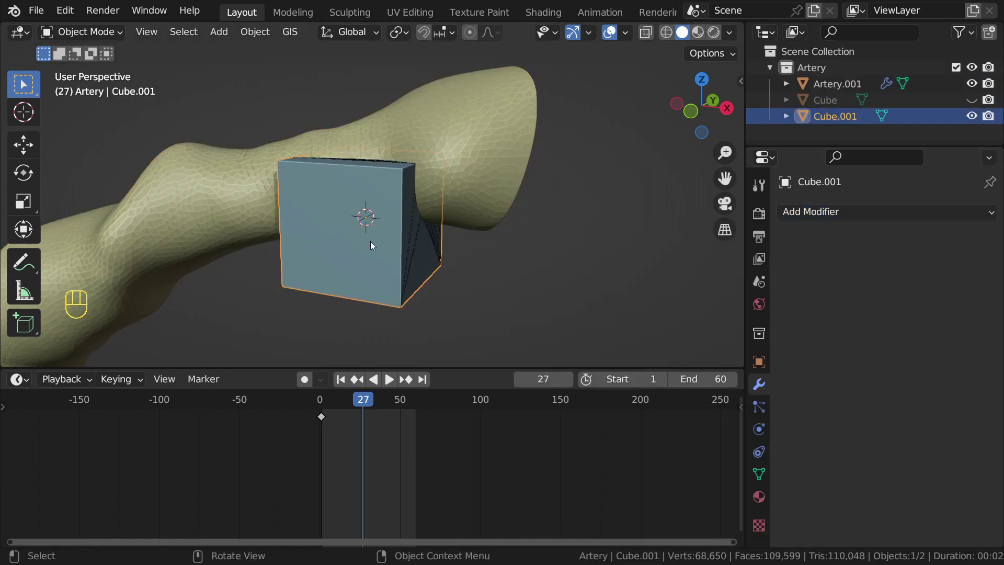
pyautogui.press('h')
pyautogui.moveTo(370, 241); pyautogui.dragTo(489, 181, button='middle')
# Step: Play the animation to preview the cutaway, stopping at frame 13
pyautogui.press('space')
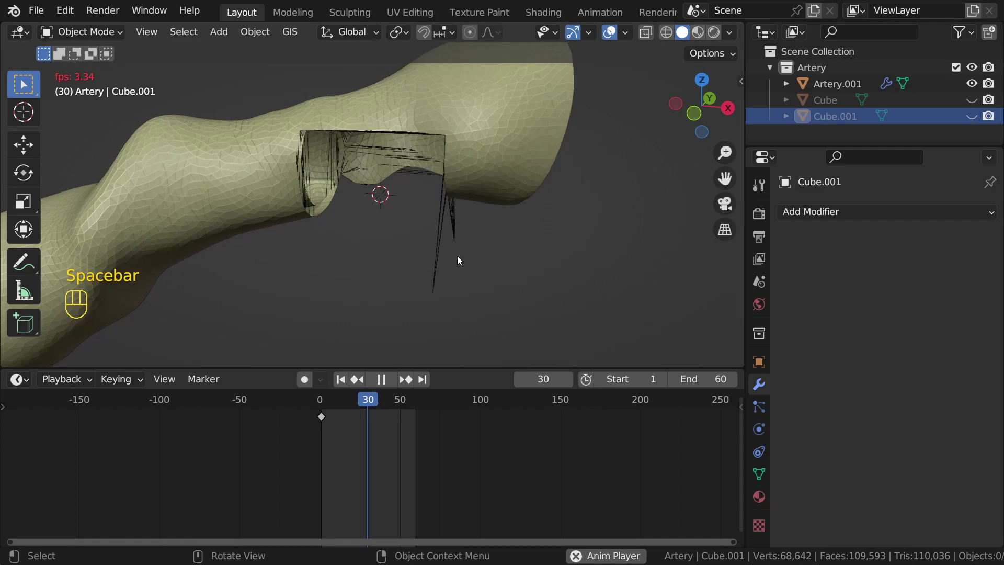
pyautogui.scroll(-4, 457, 256)
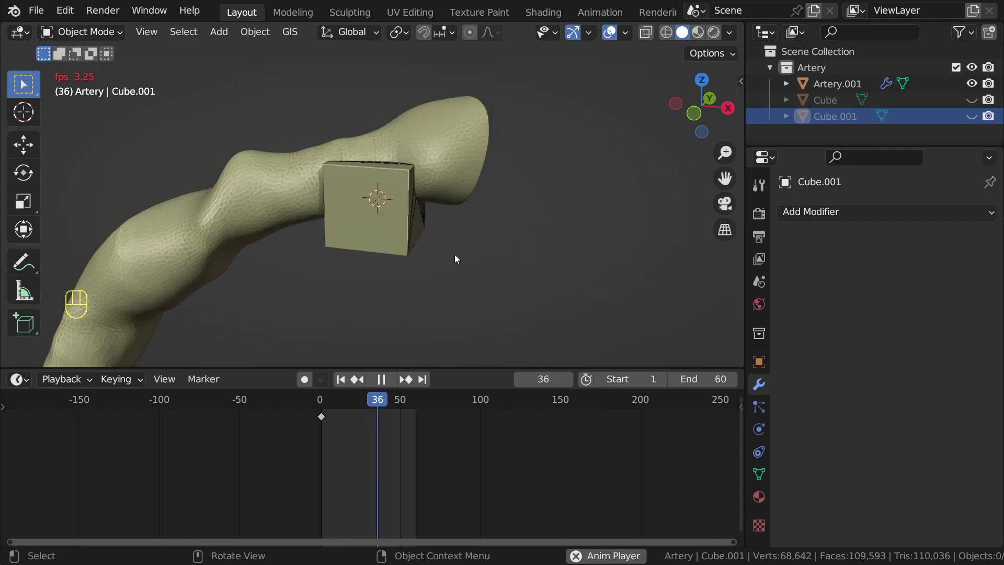
pyautogui.scroll(2, 454, 254)
pyautogui.press('space')
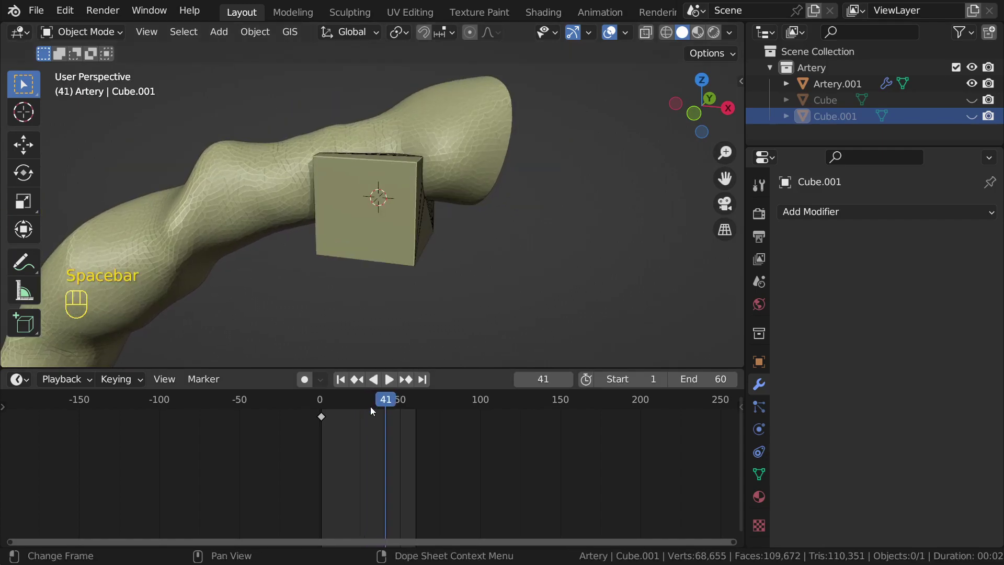
pyautogui.press('space')
pyautogui.click(341, 398)
pyautogui.press('space')
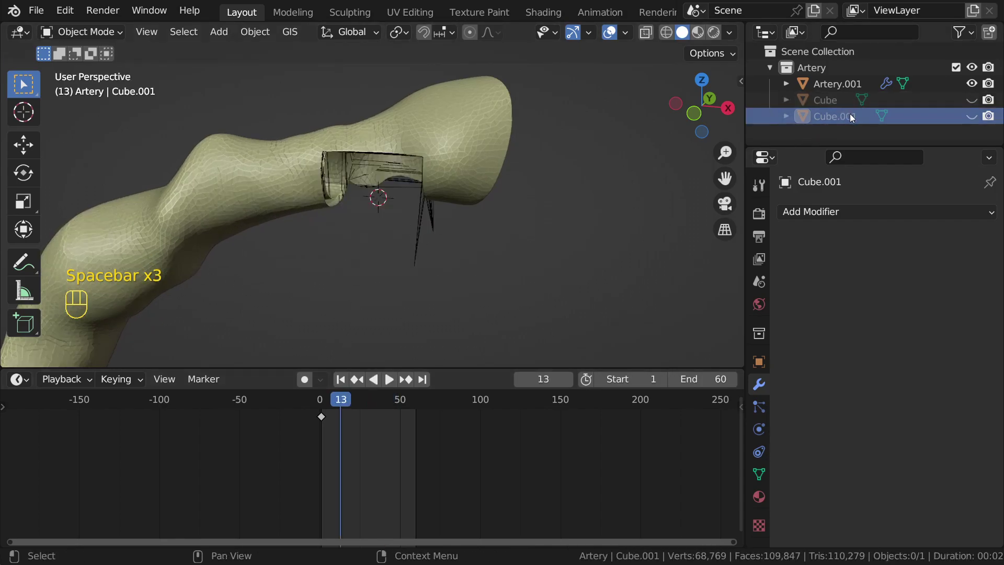
# Step: Unhide Cube.001 in the Outliner and delete it from the scene
pyautogui.click(972, 116)
pyautogui.click(847, 117)
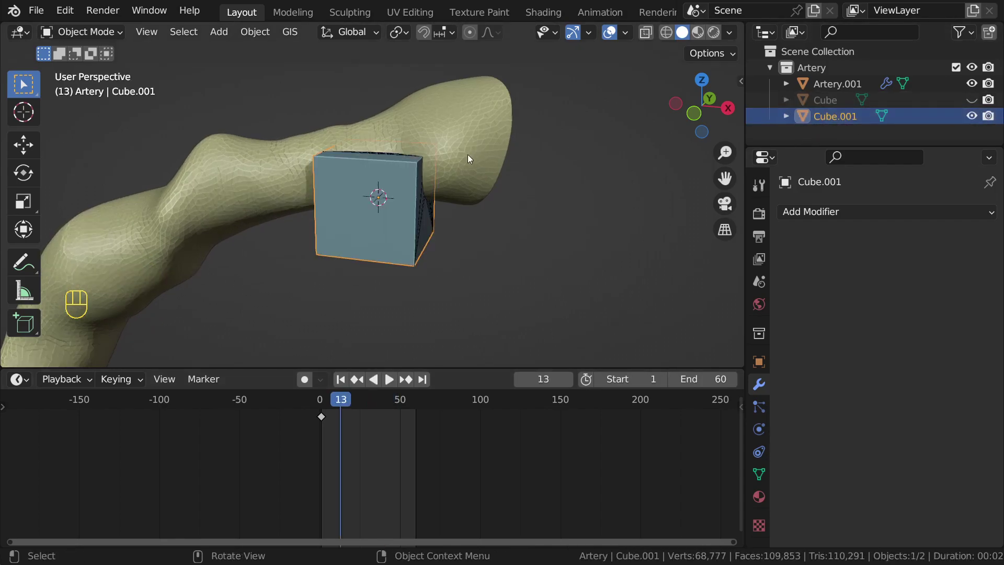
pyautogui.press('x')
pyautogui.click(456, 178)
pyautogui.scroll(-5, 454, 180)
pyautogui.keyDown('shift'); pyautogui.moveTo(357, 240); pyautogui.dragTo(406, 187, button='middle'); pyautogui.keyUp('shift')
# Step: Delete the leftover Boolean modifier from Artery.001 and show its Object Properties
pyautogui.scroll(3, 405, 187)
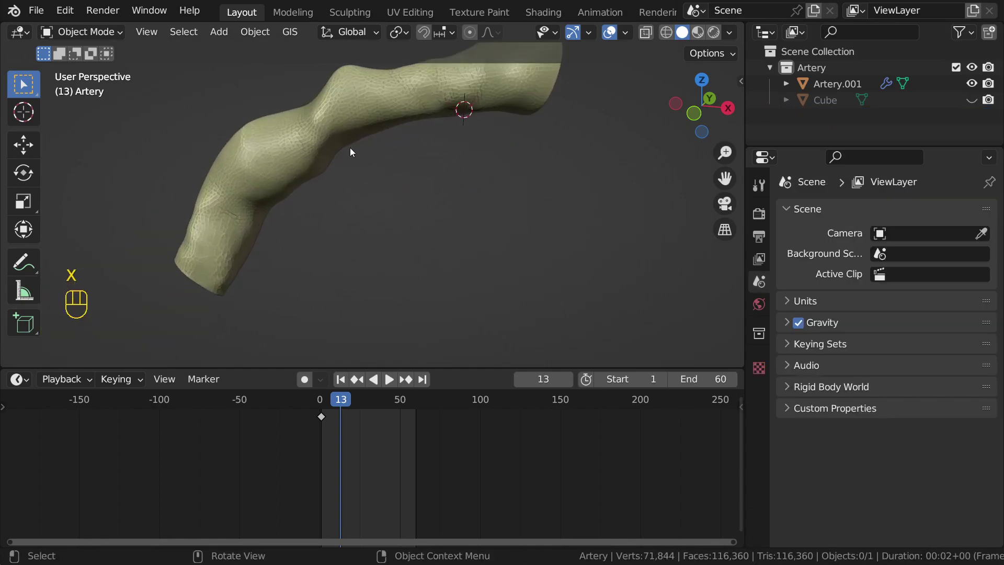
pyautogui.click(413, 113)
pyautogui.keyDown('shift'); pyautogui.moveTo(423, 119); pyautogui.dragTo(502, 183, button='middle'); pyautogui.keyUp('shift')
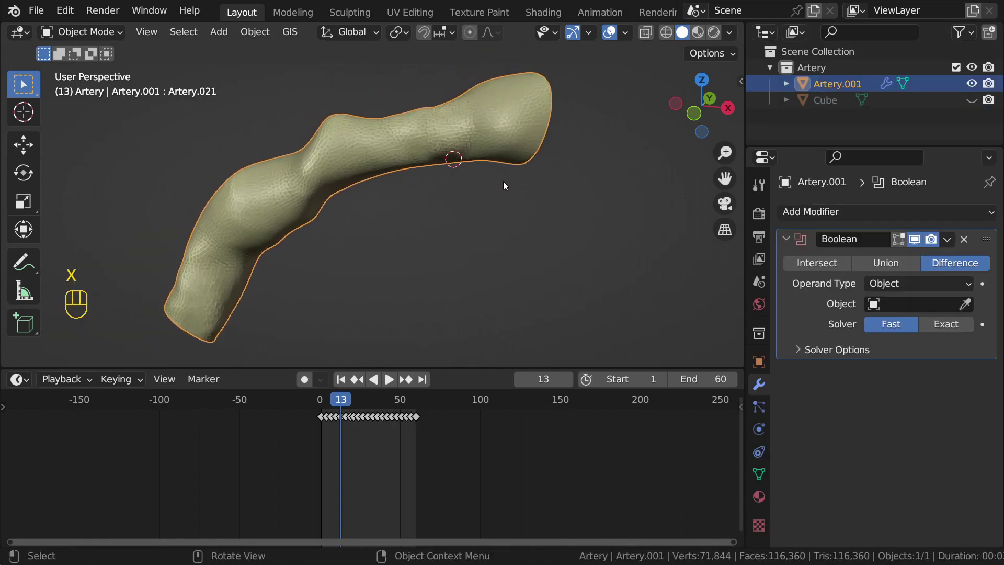
pyautogui.click(964, 239)
pyautogui.click(900, 213)
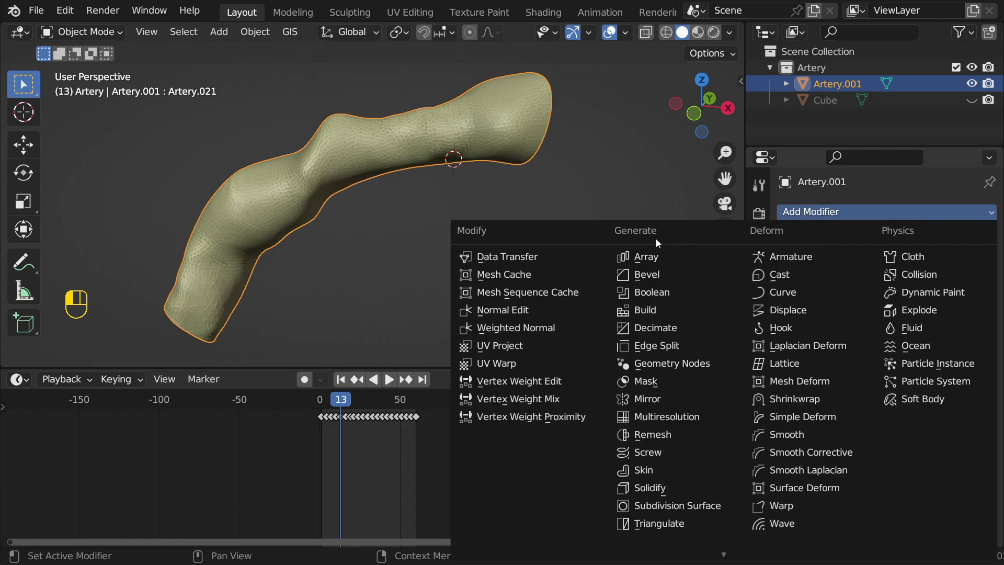
pyautogui.keyDown('shift'); pyautogui.moveTo(424, 147); pyautogui.dragTo(398, 199, button='middle'); pyautogui.keyUp('shift')
pyautogui.scroll(3, 398, 200)
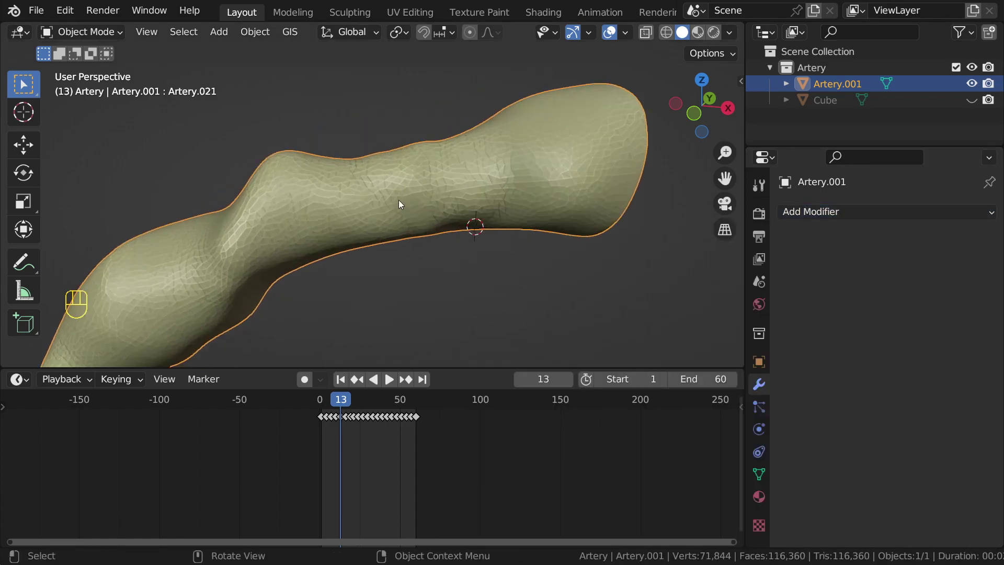
pyautogui.keyDown('shift'); pyautogui.moveTo(494, 186); pyautogui.dragTo(415, 168, button='middle'); pyautogui.keyUp('shift')
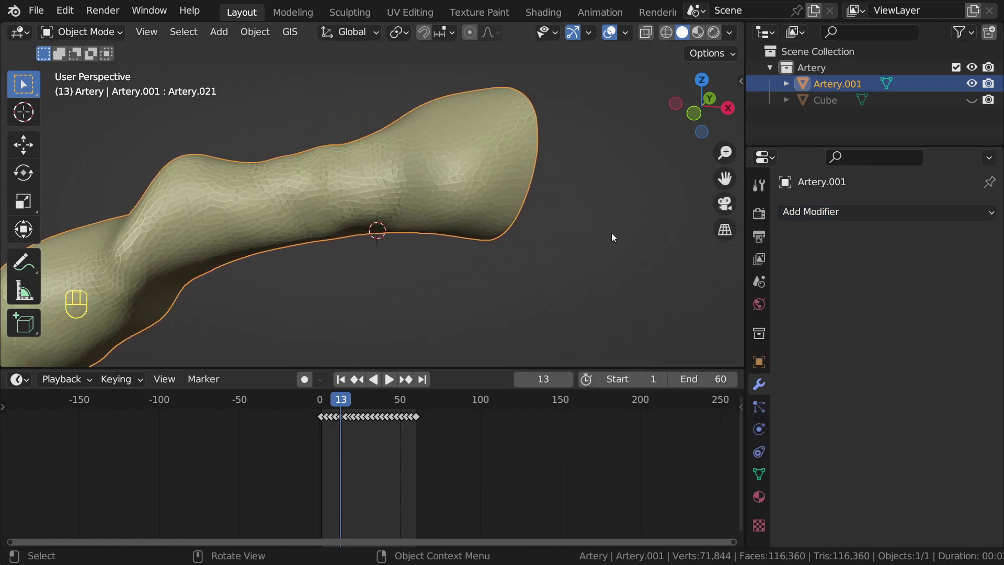
pyautogui.click(762, 359)
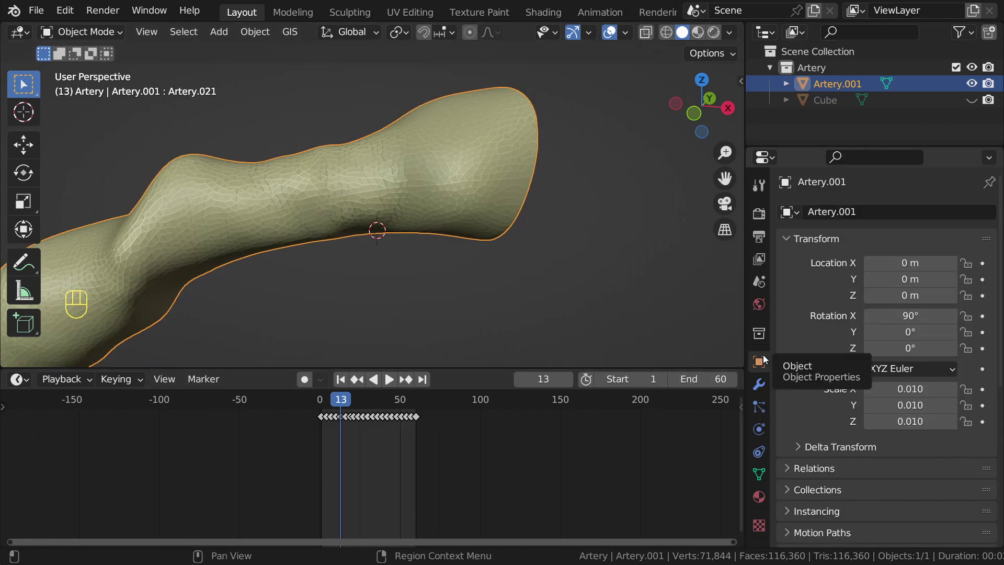
# Step: Turn on Wireframe in Artery.001's Viewport Display and pan across the mesh
pyautogui.scroll(-3, 798, 362)
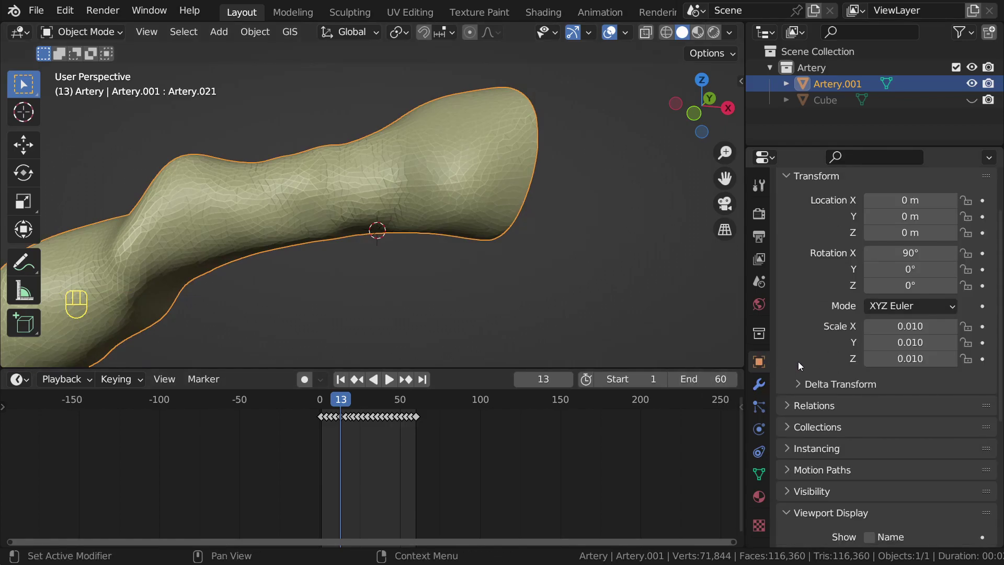
pyautogui.scroll(-8, 798, 361)
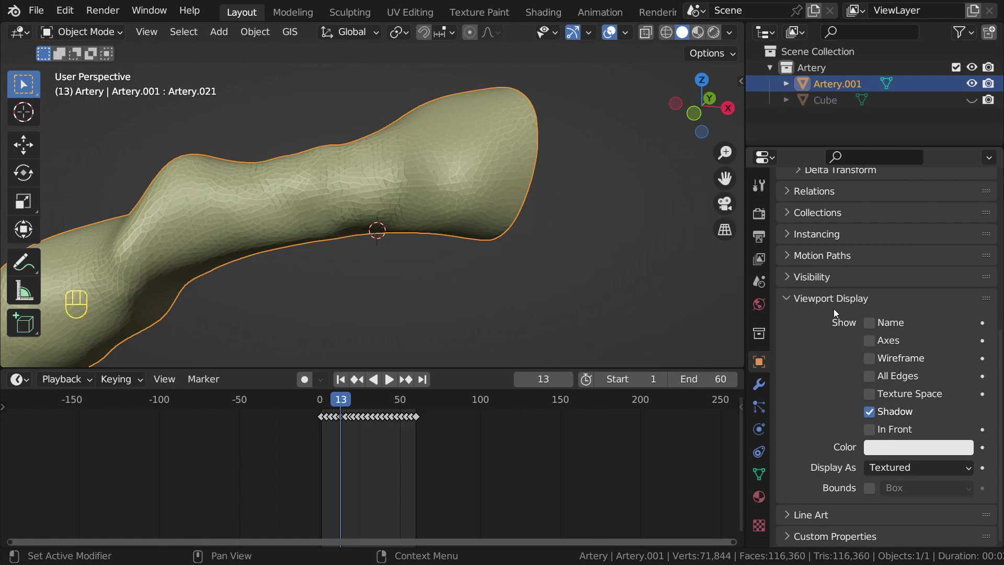
pyautogui.click(869, 359)
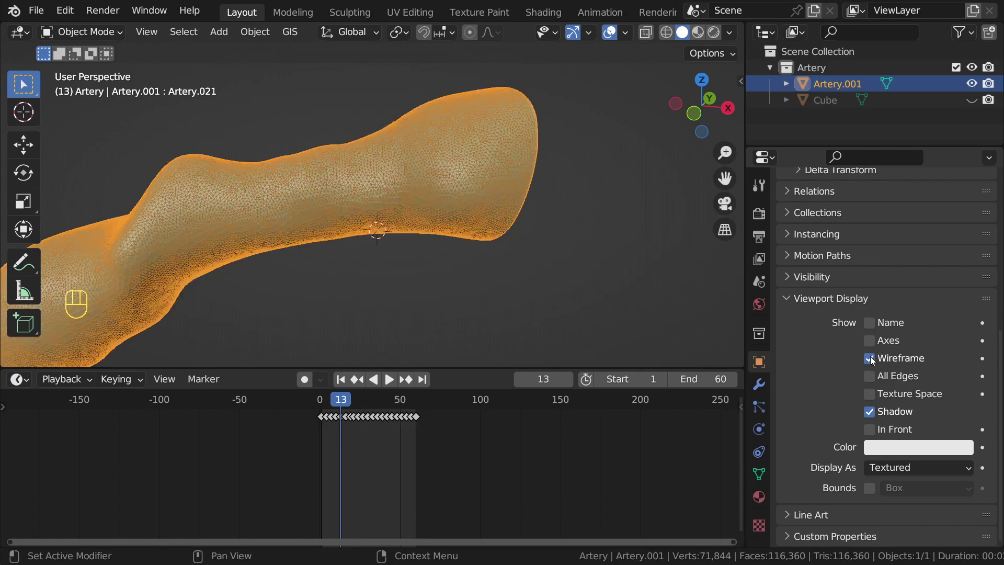
pyautogui.scroll(3, 629, 221)
pyautogui.keyDown('shift'); pyautogui.moveTo(630, 221); pyautogui.dragTo(484, 225, button='middle'); pyautogui.keyUp('shift')
pyautogui.scroll(3, 537, 234)
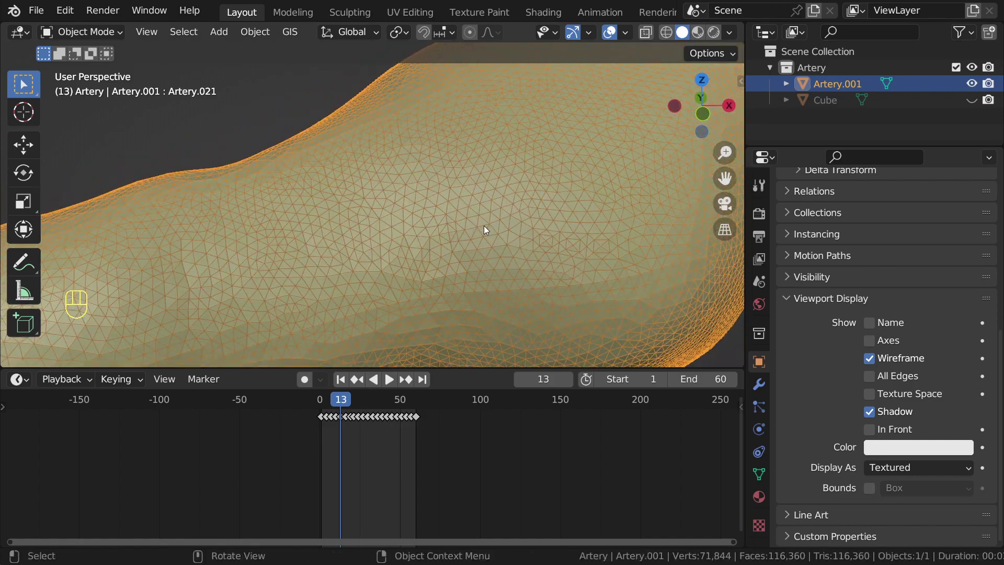
pyautogui.scroll(-3, 487, 226)
pyautogui.moveTo(569, 213); pyautogui.dragTo(443, 220, button='middle')
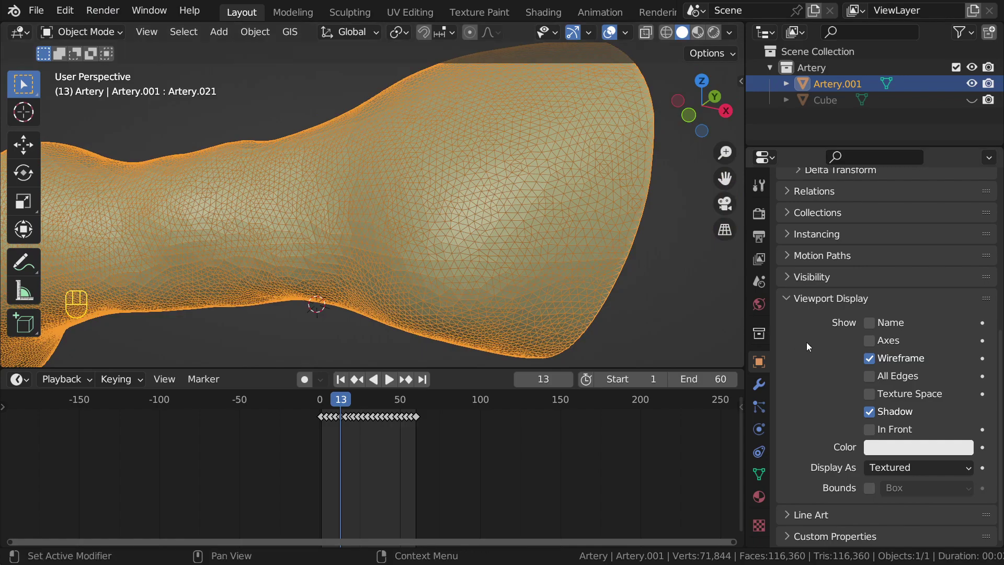
# Step: Toggle the wireframe overlay to compare, then orbit around the artery's triangle mesh
pyautogui.click(872, 355)
pyautogui.click(872, 355)
pyautogui.click(873, 354)
pyautogui.click(872, 354)
pyautogui.scroll(-1, 477, 216)
pyautogui.scroll(-3, 477, 215)
pyautogui.keyDown('shift'); pyautogui.moveTo(477, 216); pyautogui.dragTo(432, 203, button='middle'); pyautogui.keyUp('shift')
pyautogui.scroll(5, 308, 184)
pyautogui.moveTo(307, 184); pyautogui.dragTo(450, 200, button='middle')
pyautogui.moveTo(437, 224); pyautogui.dragTo(399, 212, button='middle')
pyautogui.keyDown('shift'); pyautogui.moveTo(425, 180); pyautogui.dragTo(452, 178, button='middle'); pyautogui.keyUp('shift')
pyautogui.moveTo(469, 227); pyautogui.dragTo(454, 216, button='middle')
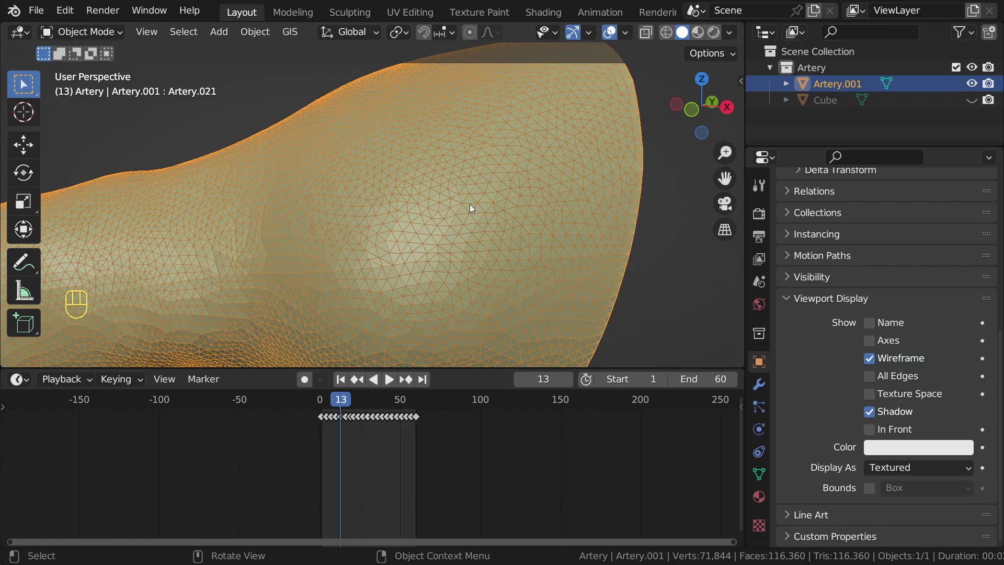
# Step: Hide the overlays and add a Decimate modifier to Artery.001 with Ratio 0.5
pyautogui.click(759, 383)
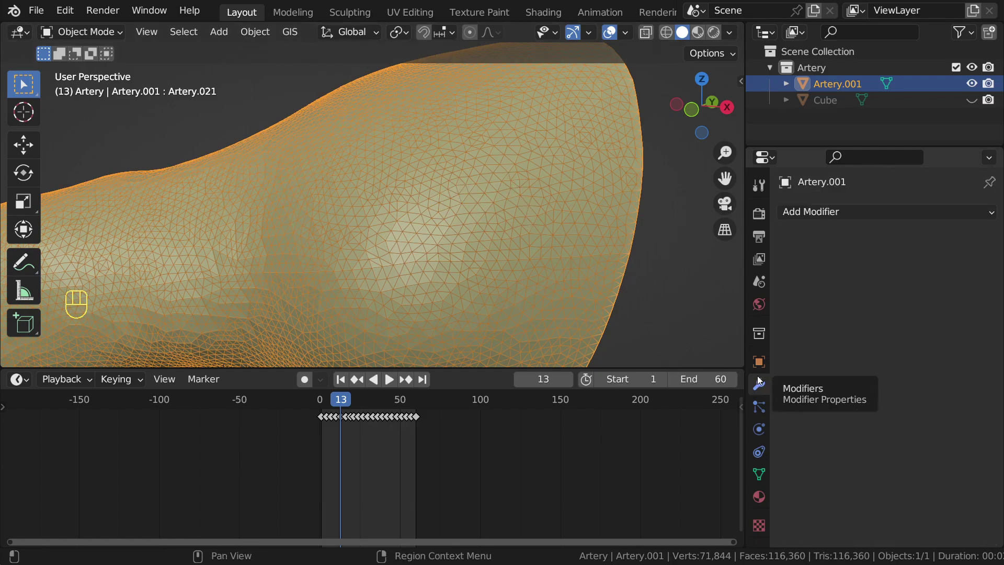
pyautogui.scroll(-4, 469, 203)
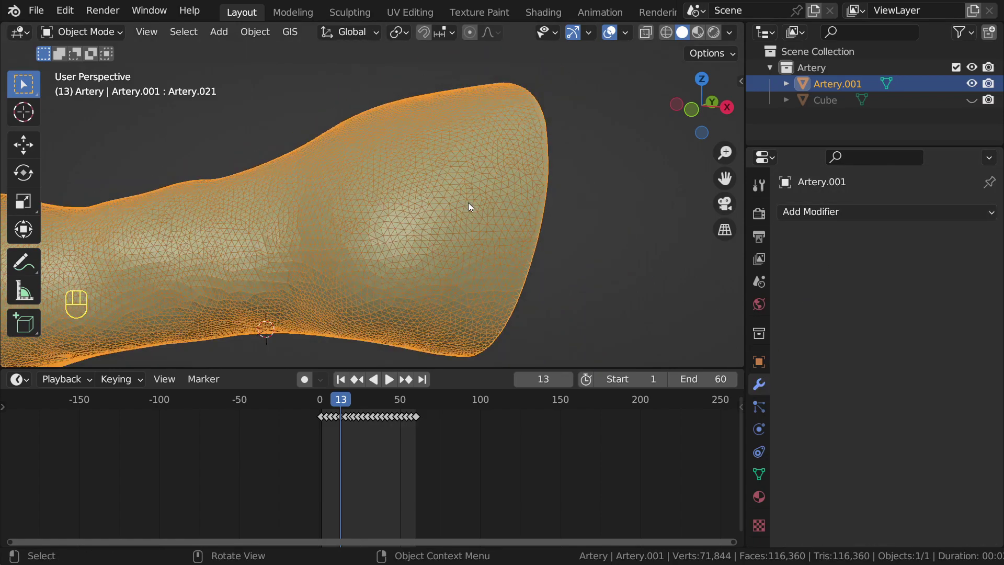
pyautogui.hotkey('shift', 'alt', 'z')
pyautogui.moveTo(469, 202)
pyautogui.mouseDown(button='middle')
pyautogui.moveTo(409, 246)
pyautogui.moveTo(379, 225)
pyautogui.moveTo(403, 207)
pyautogui.moveTo(457, 206)
pyautogui.moveTo(412, 214)
pyautogui.moveTo(474, 219)
pyautogui.mouseUp(button='middle')
pyautogui.click(845, 212)
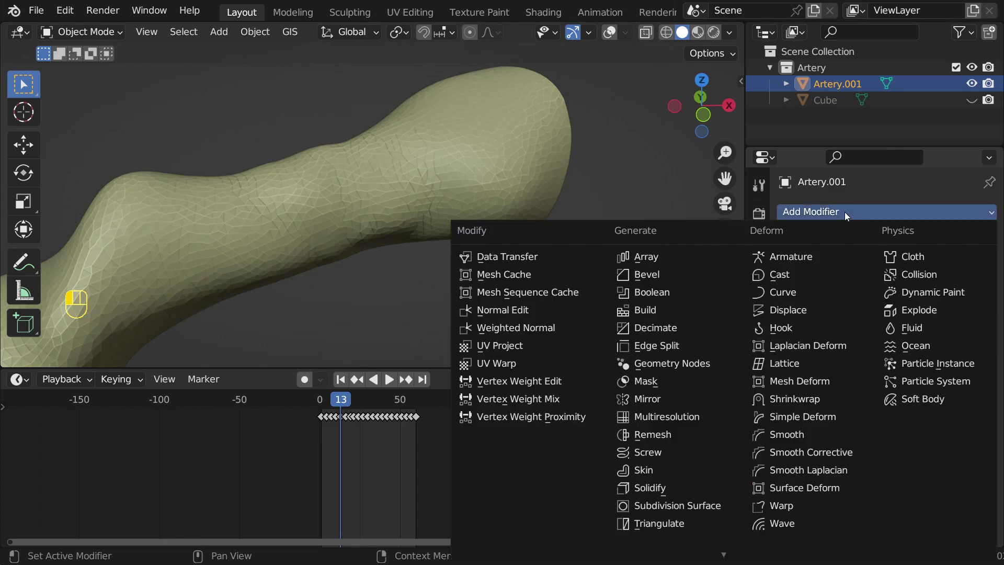
pyautogui.click(670, 332)
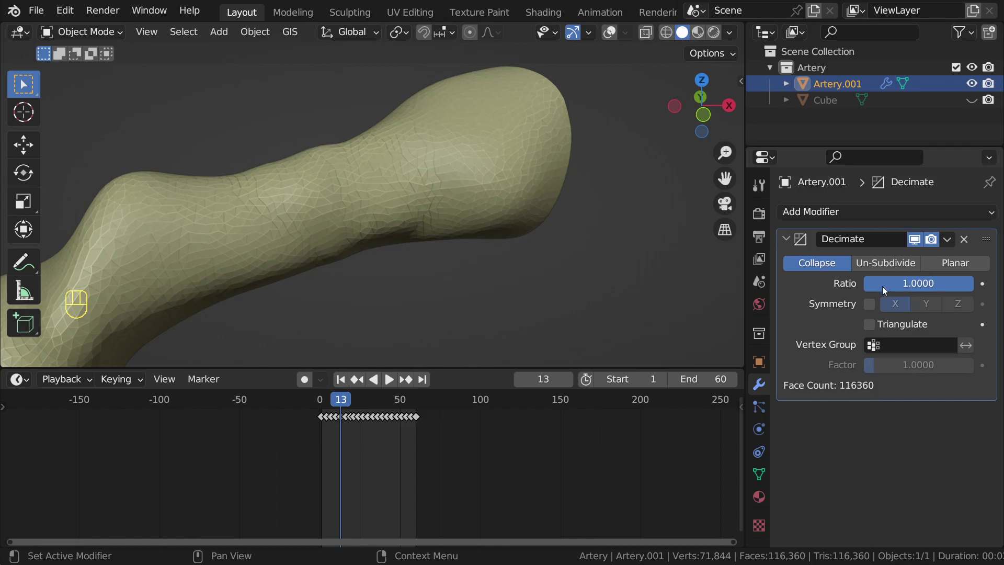
pyautogui.click(903, 283)
pyautogui.write('.5')
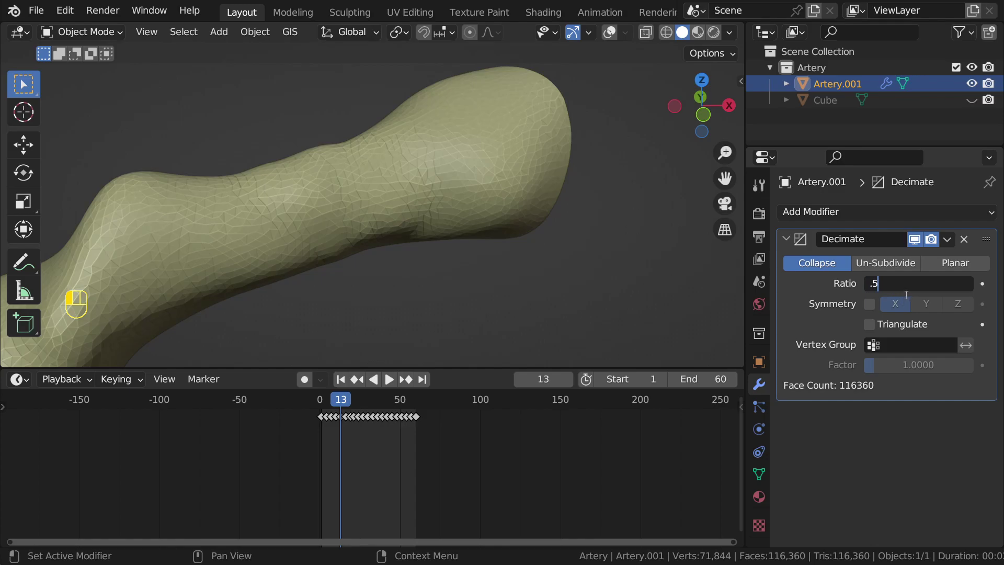
pyautogui.press('Return')
# Step: Try auto smooth shading on the decimated artery, then switch it to Shade Flat
pyautogui.moveTo(705, 259); pyautogui.dragTo(382, 228, button='middle')
pyautogui.scroll(4, 487, 229)
pyautogui.scroll(-5, 437, 161)
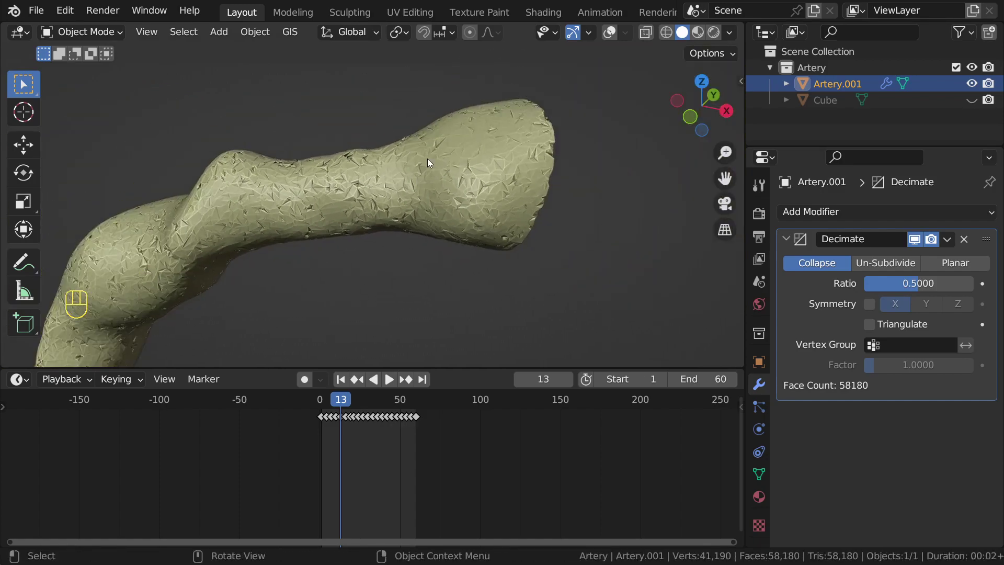
pyautogui.scroll(2, 513, 174)
pyautogui.scroll(4, 512, 174)
pyautogui.scroll(-2, 504, 162)
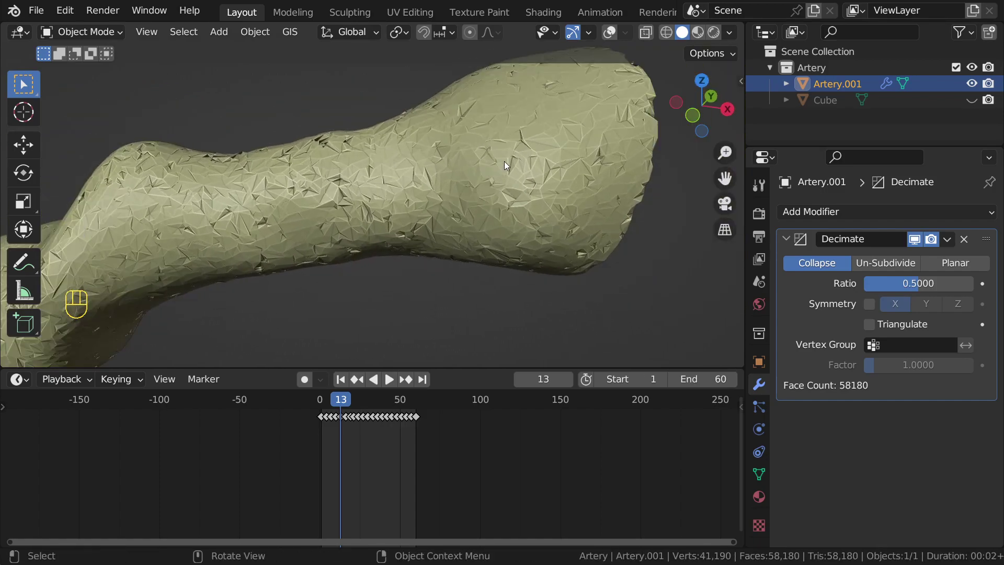
pyautogui.rightClick(504, 161)
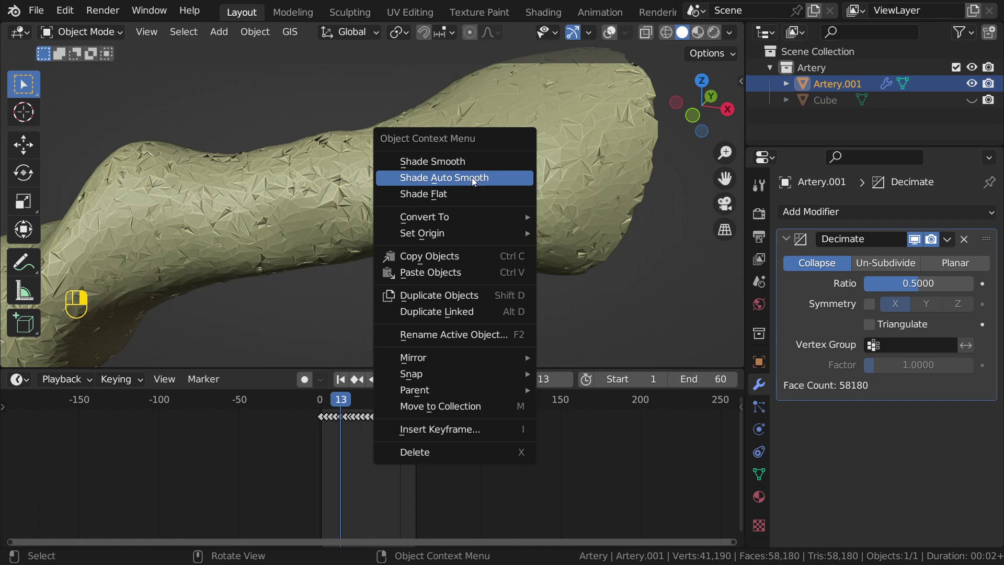
pyautogui.click(473, 177)
pyautogui.rightClick(496, 159)
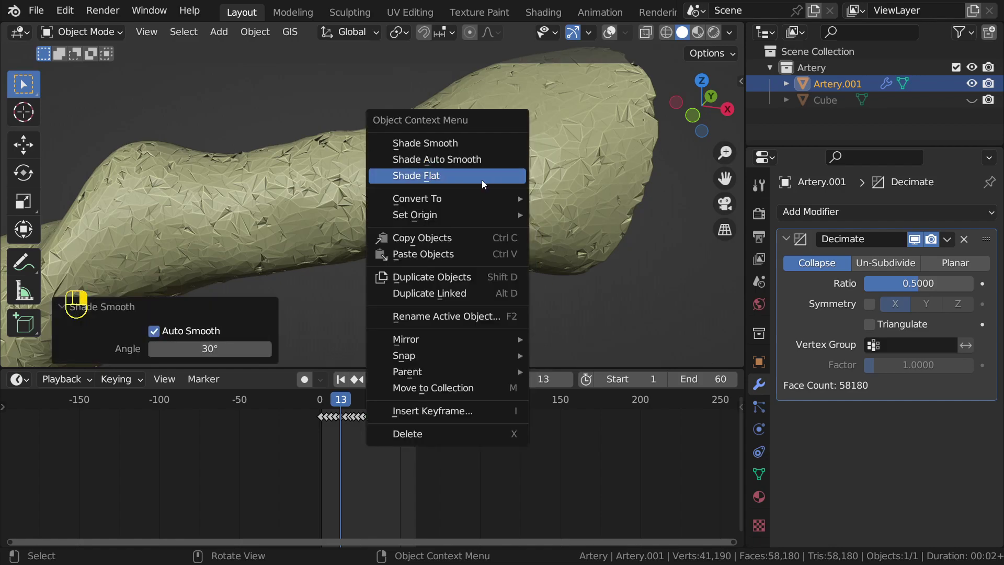
pyautogui.click(482, 178)
# Step: Test Decimate ratios 0.8, 1 and 0.8, toggling the modifier's viewport display to compare
pyautogui.click(918, 283)
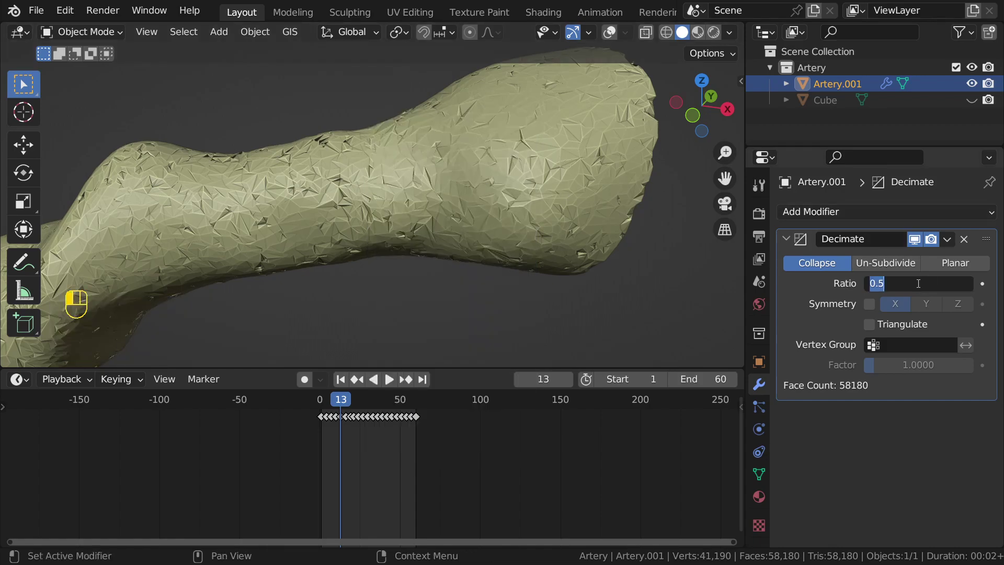
pyautogui.write('0.8')
pyautogui.press('Return')
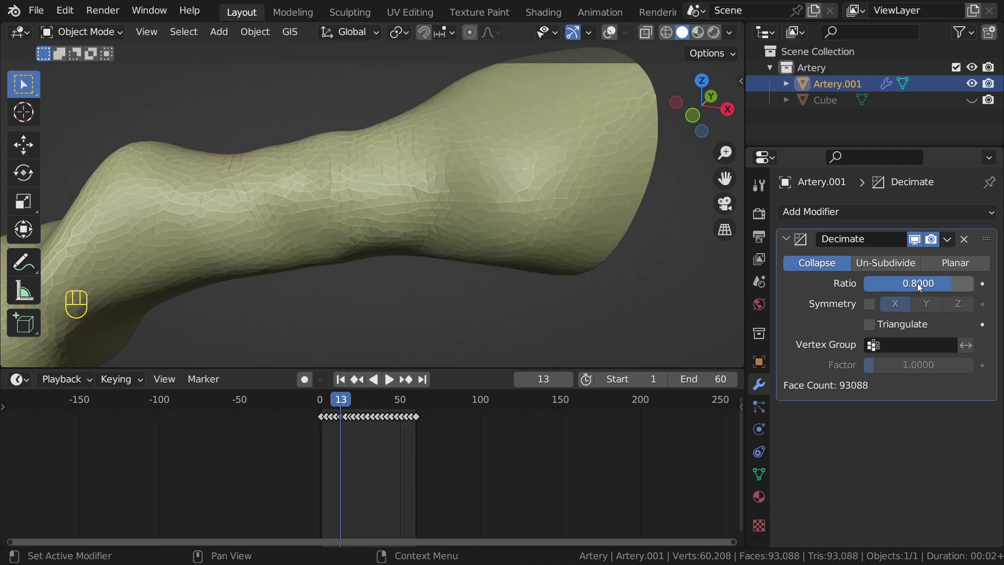
pyautogui.click(918, 240)
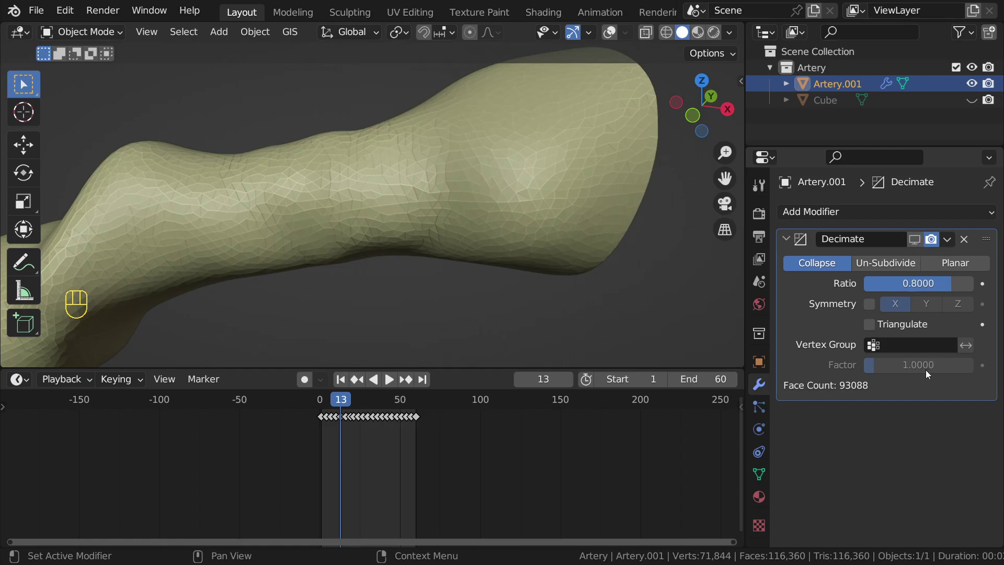
pyautogui.click(914, 240)
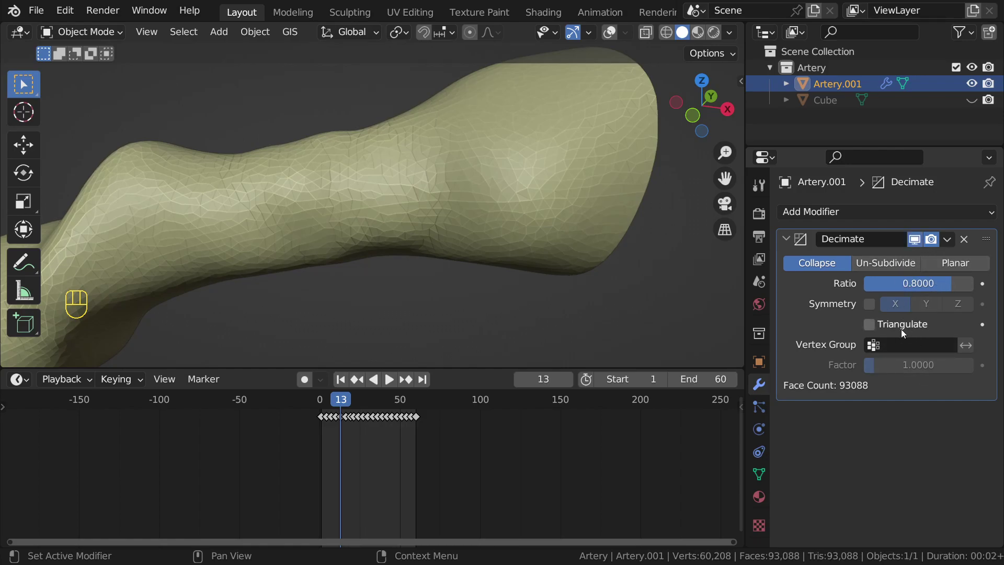
pyautogui.click(918, 284)
pyautogui.write('1')
pyautogui.press('Return')
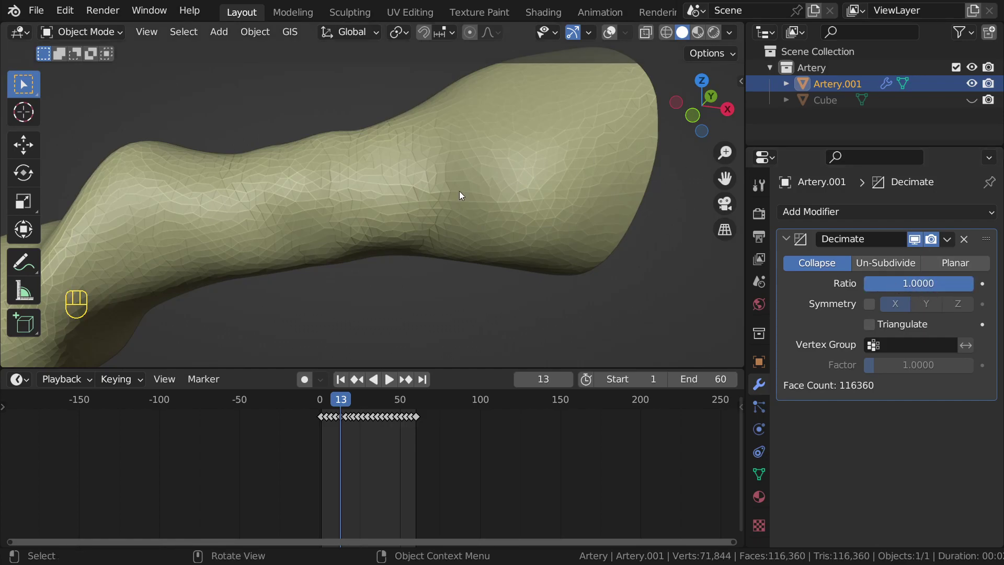
pyautogui.click(922, 282)
pyautogui.write('.8')
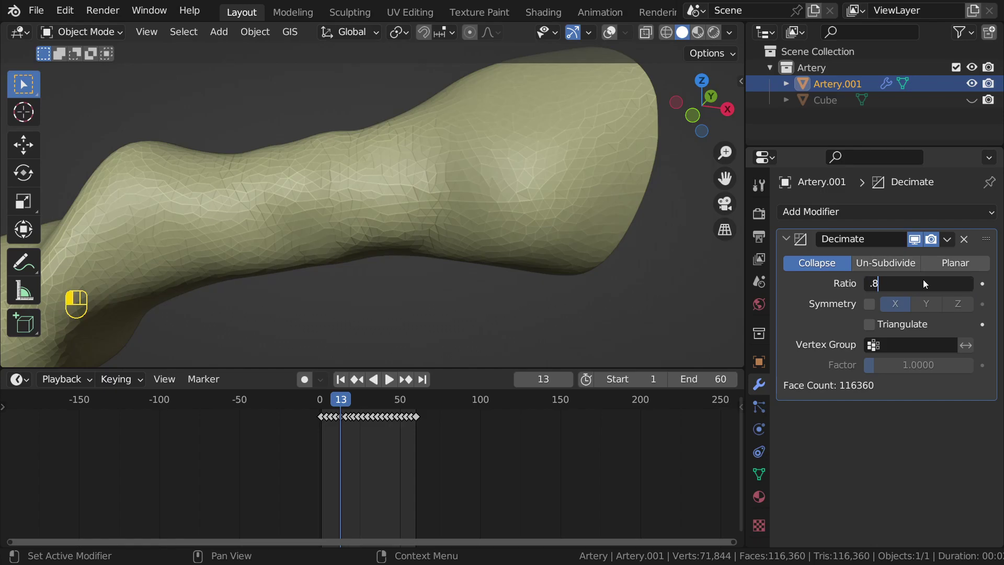
pyautogui.press('Return')
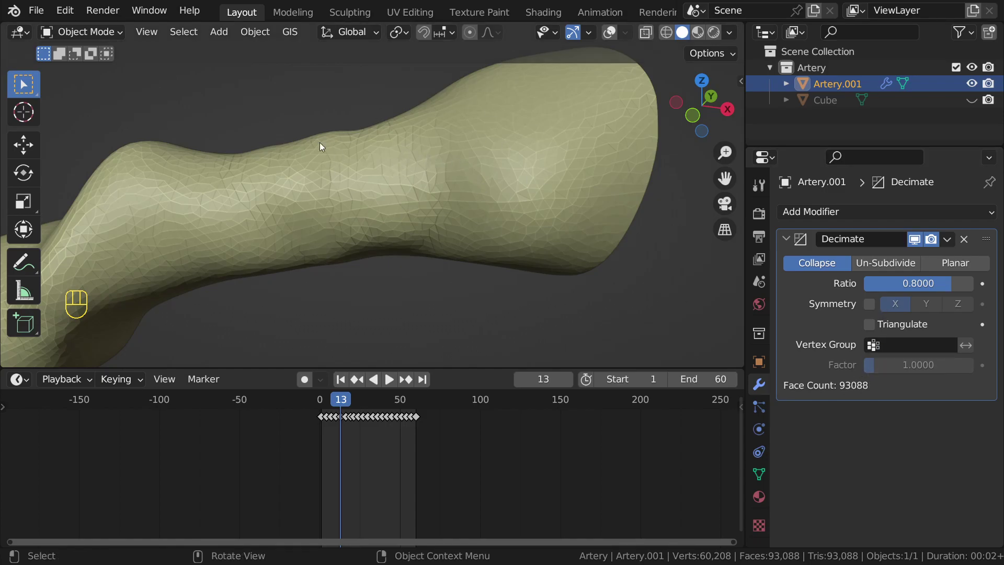
# Step: Try Decimate ratios 0.7, 0.6 and 0.7 while orbiting to inspect the artery surface
pyautogui.scroll(-4, 413, 164)
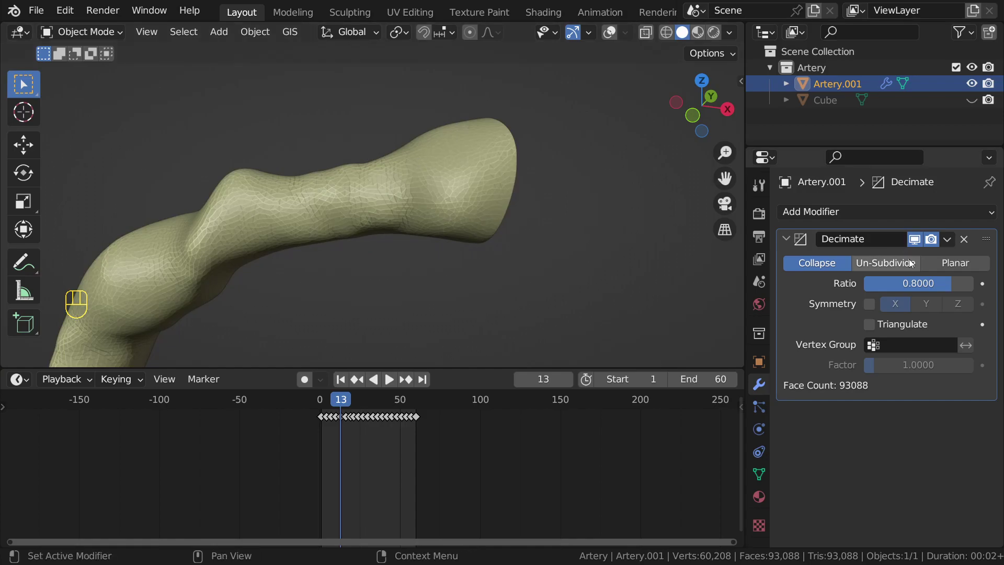
pyautogui.moveTo(317, 188); pyautogui.dragTo(470, 244, button='middle')
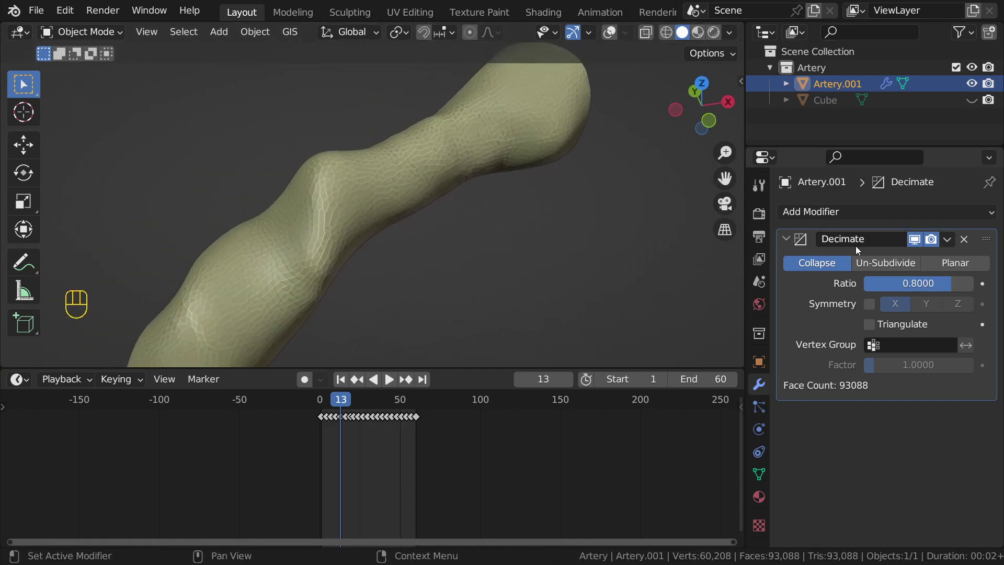
pyautogui.click(891, 282)
pyautogui.write('0.7')
pyautogui.press('Return')
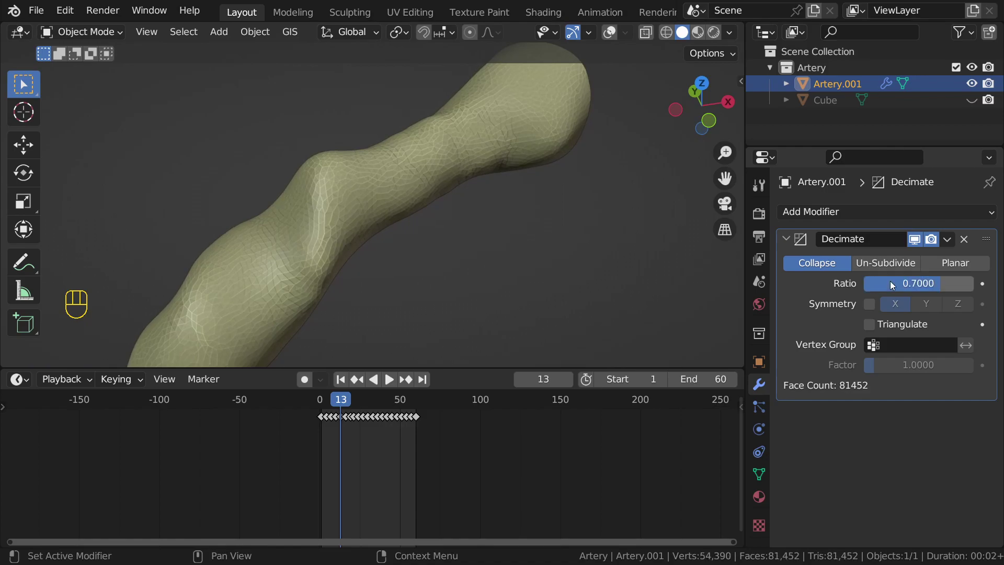
pyautogui.click(893, 284)
pyautogui.write('.6')
pyautogui.press('Return')
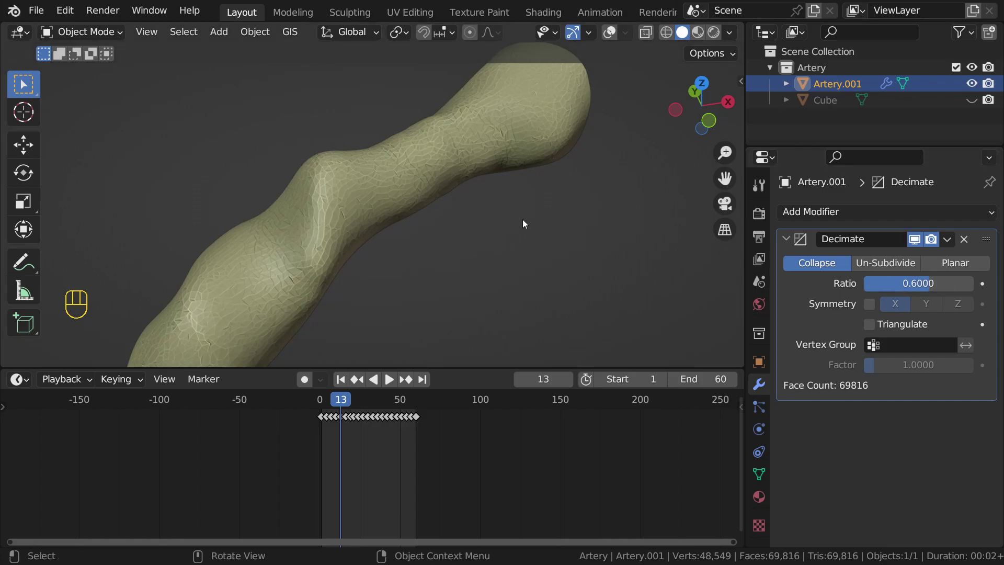
pyautogui.scroll(5, 523, 222)
pyautogui.moveTo(515, 217); pyautogui.dragTo(487, 192, button='middle')
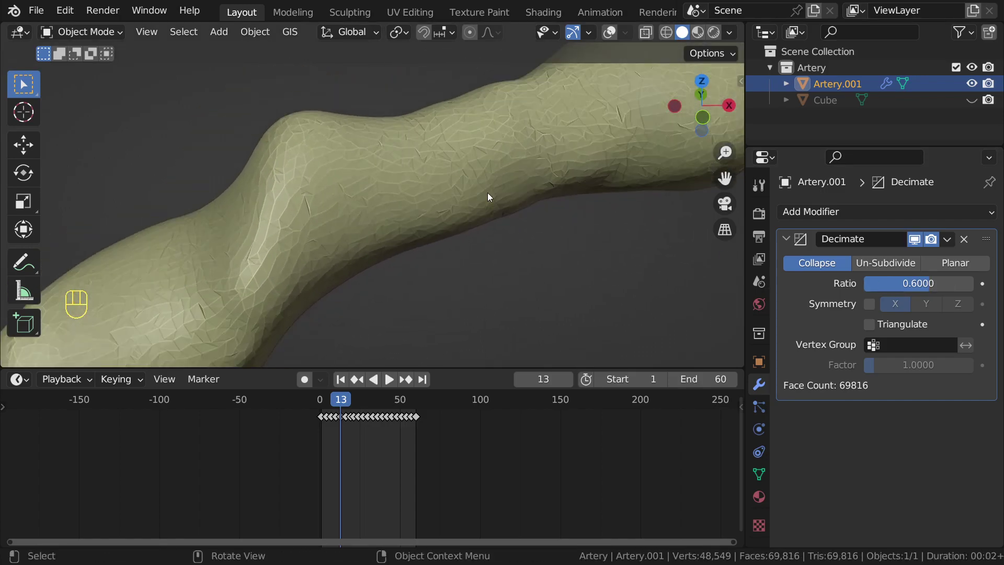
pyautogui.moveTo(504, 192); pyautogui.dragTo(562, 205, button='middle')
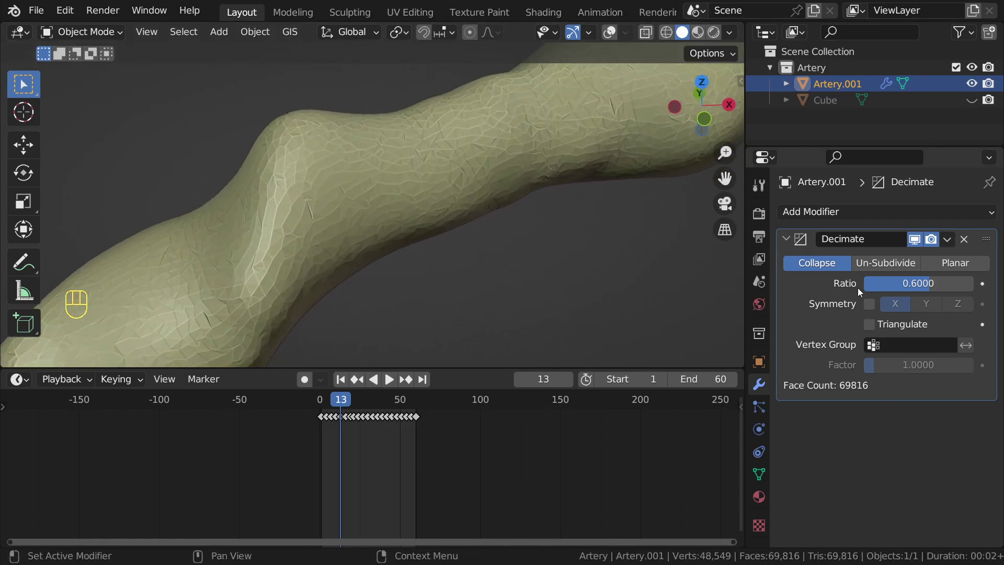
pyautogui.click(945, 285)
pyautogui.write('.7')
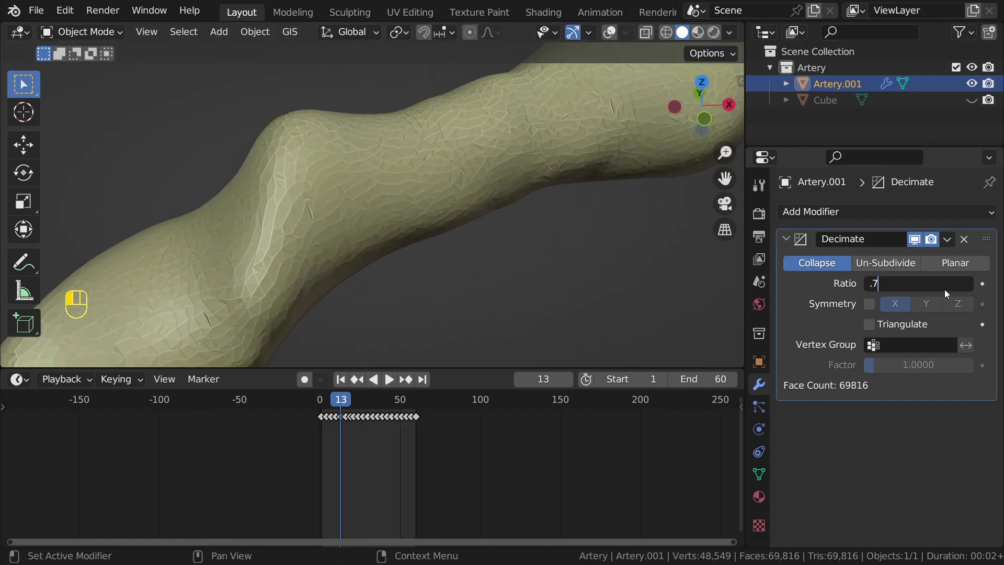
pyautogui.press('Return')
# Step: Lower the Decimate ratio to 0.2 (40,526 faces) and orbit to inspect the coarser mesh
pyautogui.moveTo(561, 244); pyautogui.dragTo(541, 240, button='middle')
pyautogui.scroll(1, 542, 241)
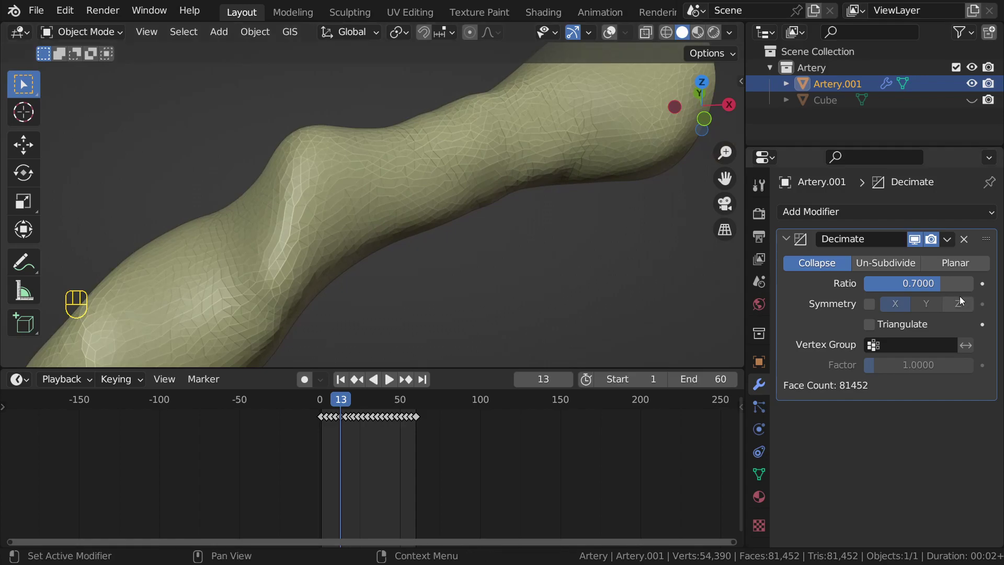
pyautogui.click(954, 286)
pyautogui.write('.2')
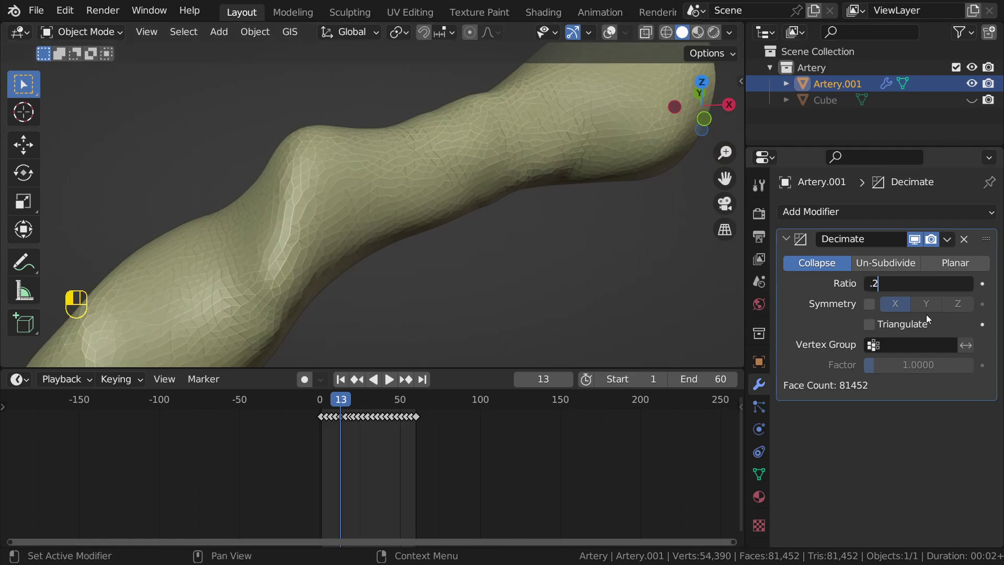
pyautogui.press('Return')
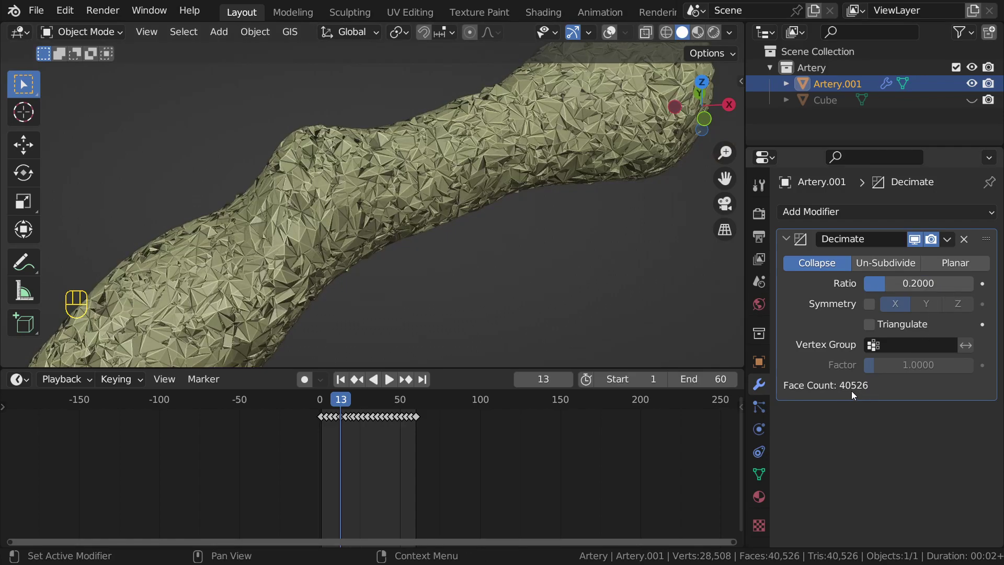
pyautogui.moveTo(614, 294); pyautogui.dragTo(481, 150, button='middle')
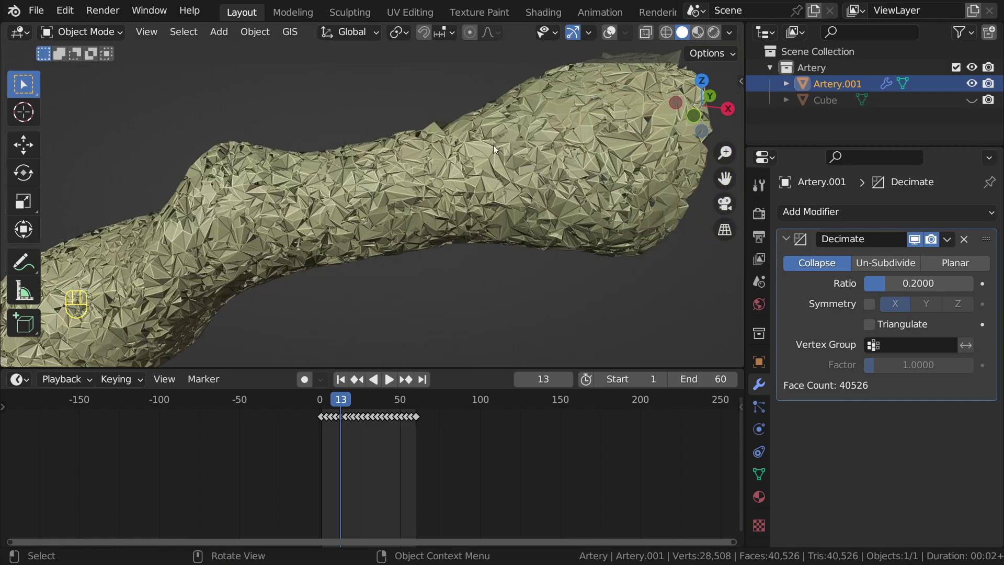
pyautogui.scroll(-3, 556, 183)
pyautogui.moveTo(548, 178); pyautogui.dragTo(590, 186, button='middle')
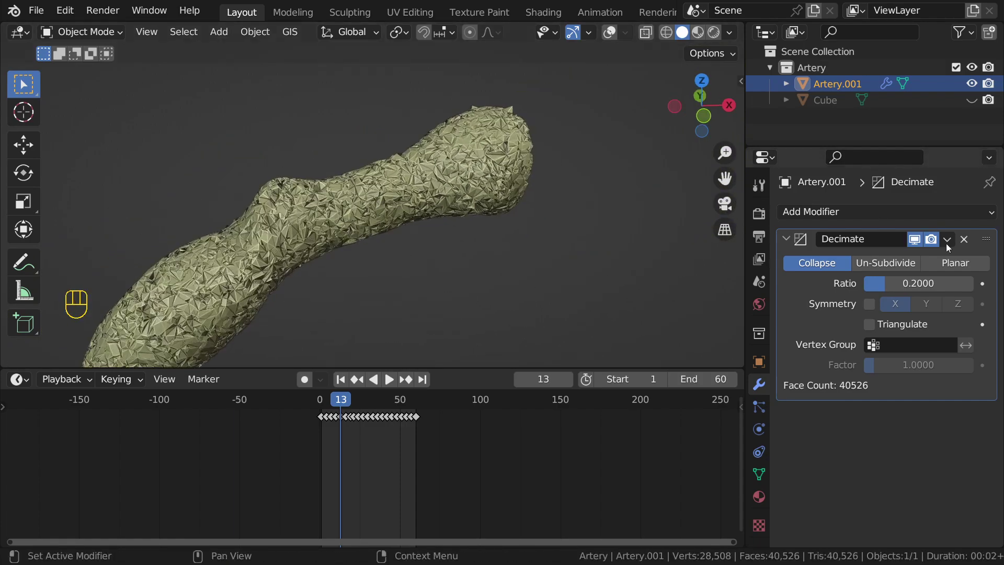
pyautogui.scroll(5, 533, 211)
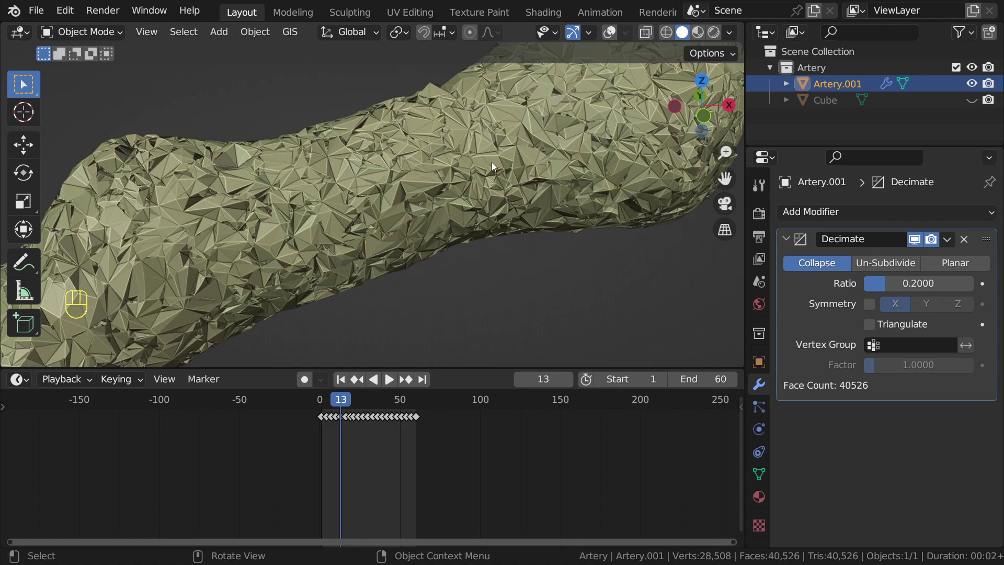
pyautogui.scroll(-3, 492, 162)
pyautogui.moveTo(491, 162); pyautogui.dragTo(460, 179, button='middle')
pyautogui.scroll(3, 494, 161)
pyautogui.scroll(6, 511, 158)
# Step: Show viewport overlays on the artery, briefly check Face Orientation, and save as medical1.blend
pyautogui.click(914, 239)
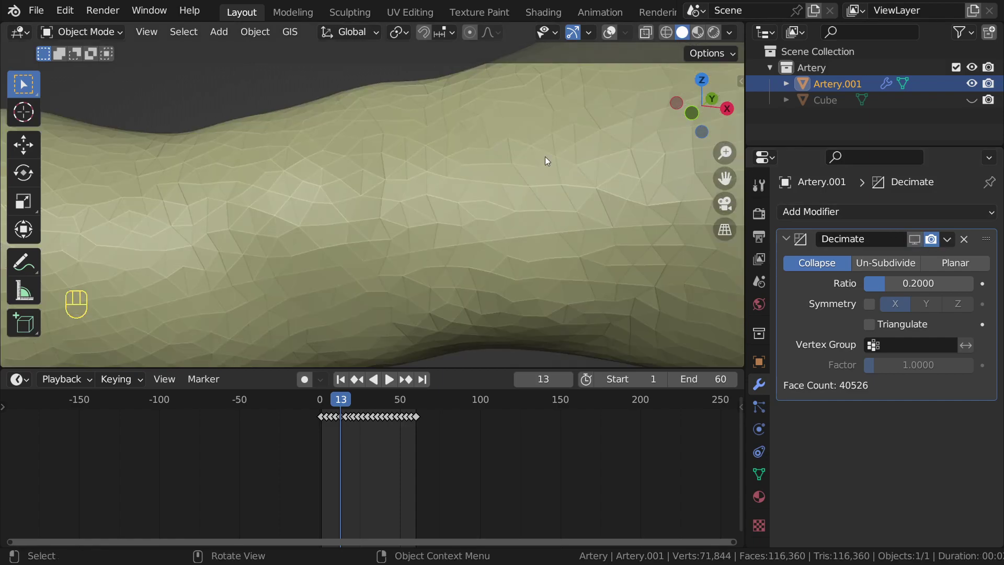
pyautogui.scroll(-5, 545, 157)
pyautogui.hotkey('shift', 'alt', 'z')
pyautogui.press('q')
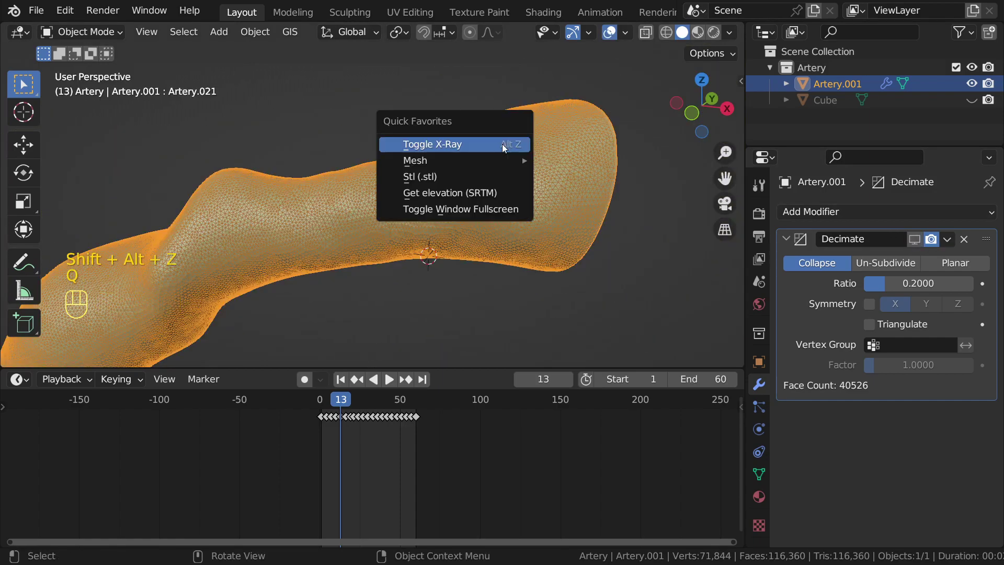
pyautogui.click(626, 33)
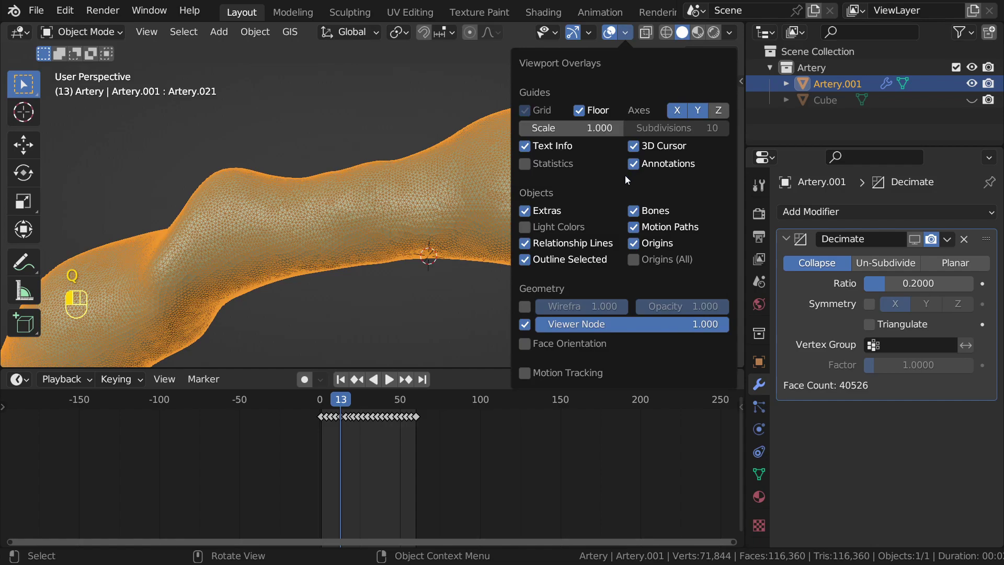
pyautogui.click(525, 343)
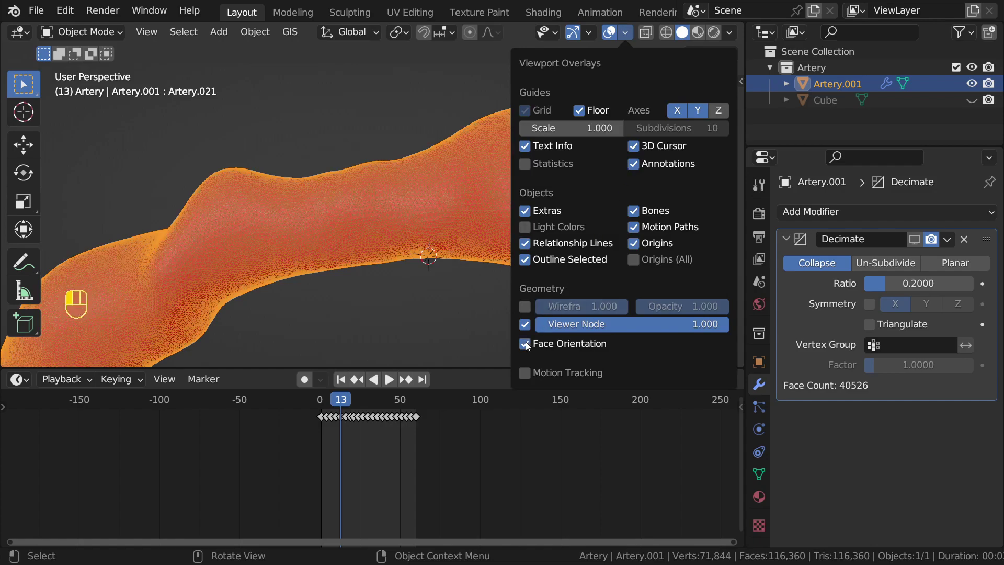
pyautogui.click(525, 344)
pyautogui.scroll(-6, 389, 159)
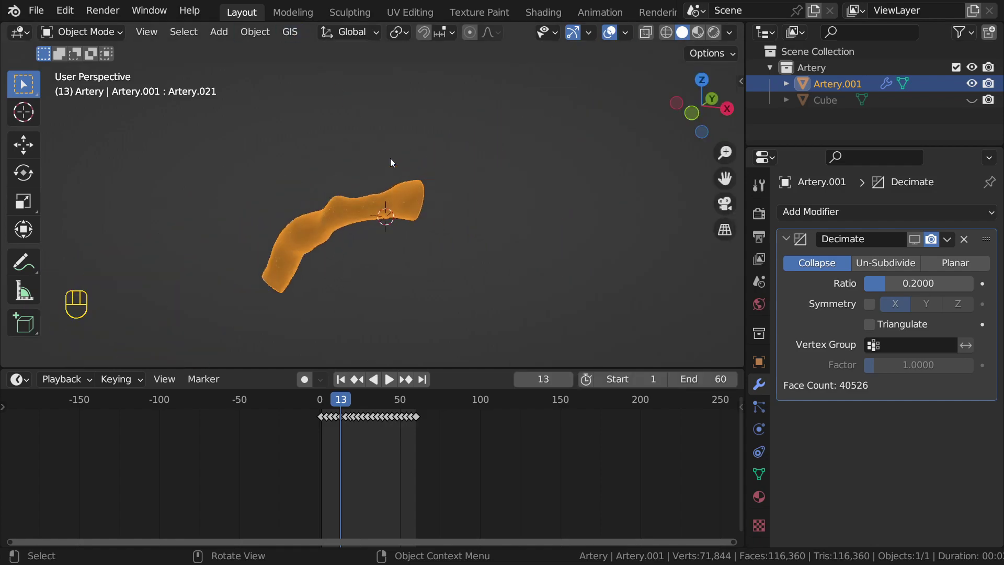
pyautogui.hotkey('ctrl', 's')
# Step: Inspect the artery from several angles, hide the decimation to show the full mesh, and save again
pyautogui.scroll(3, 557, 250)
pyautogui.keyDown('shift'); pyautogui.moveTo(557, 250); pyautogui.dragTo(447, 240, button='middle'); pyautogui.keyUp('shift')
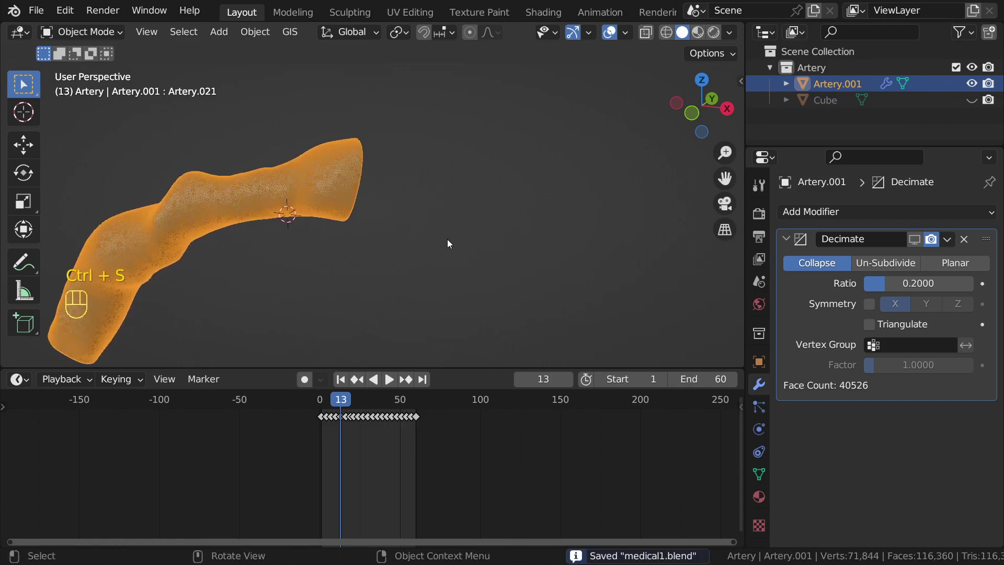
pyautogui.scroll(4, 372, 191)
pyautogui.moveTo(370, 188); pyautogui.dragTo(579, 175, button='middle')
pyautogui.moveTo(503, 173)
pyautogui.mouseDown(button='middle')
pyautogui.moveTo(492, 176)
pyautogui.moveTo(518, 178)
pyautogui.mouseUp(button='middle')
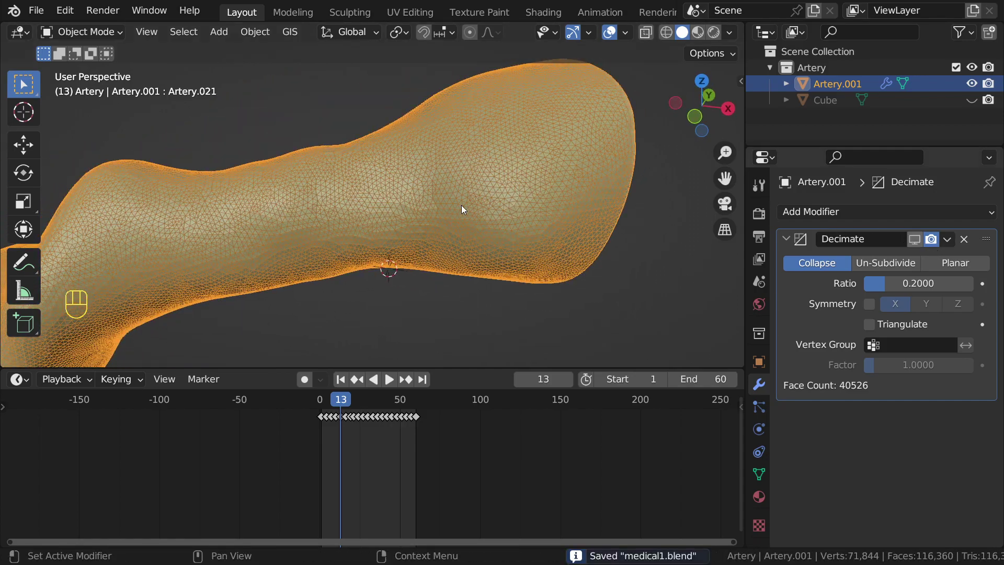
pyautogui.moveTo(427, 168); pyautogui.dragTo(466, 199, button='middle')
pyautogui.moveTo(471, 202); pyautogui.dragTo(549, 173, button='middle')
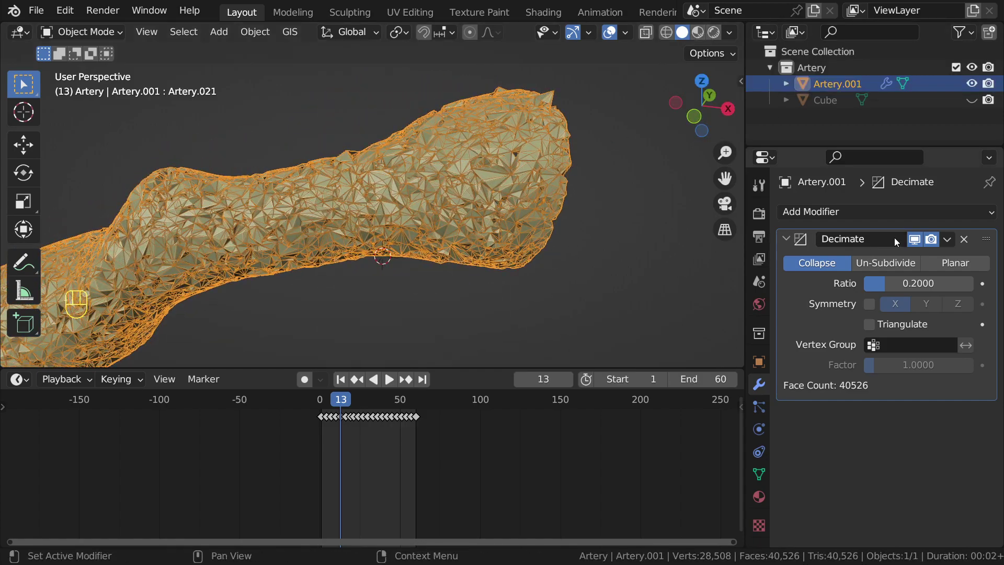
pyautogui.click(914, 240)
pyautogui.keyDown('ctrl'); pyautogui.moveTo(703, 233); pyautogui.dragTo(481, 156, button='middle'); pyautogui.keyUp('ctrl')
pyautogui.hotkey('ctrl', 's')
# Step: Add a new cube, move it along the X axis, and enlarge it
pyautogui.hotkey('shift', 'a')
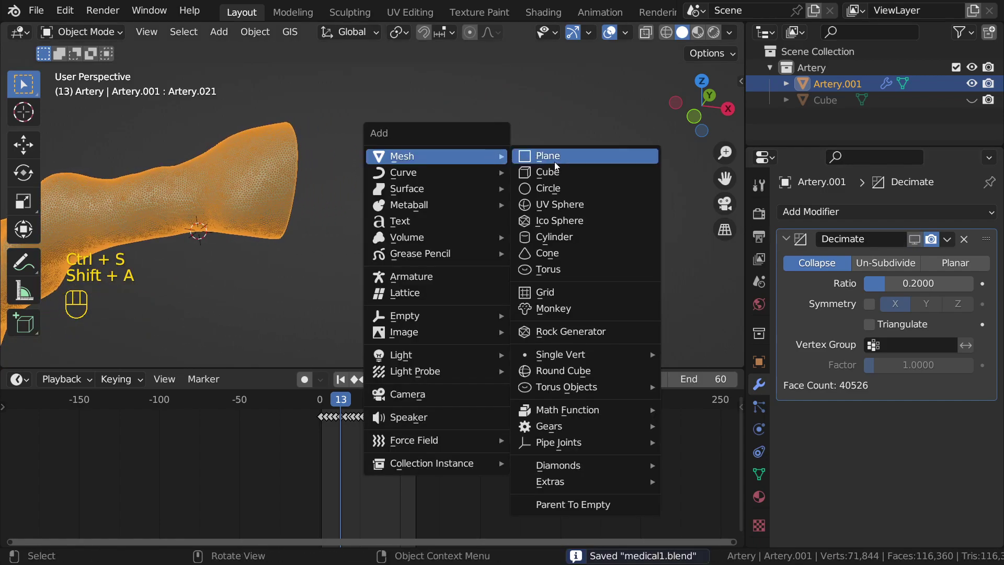
pyautogui.click(554, 173)
pyautogui.press('g')
pyautogui.press('x')
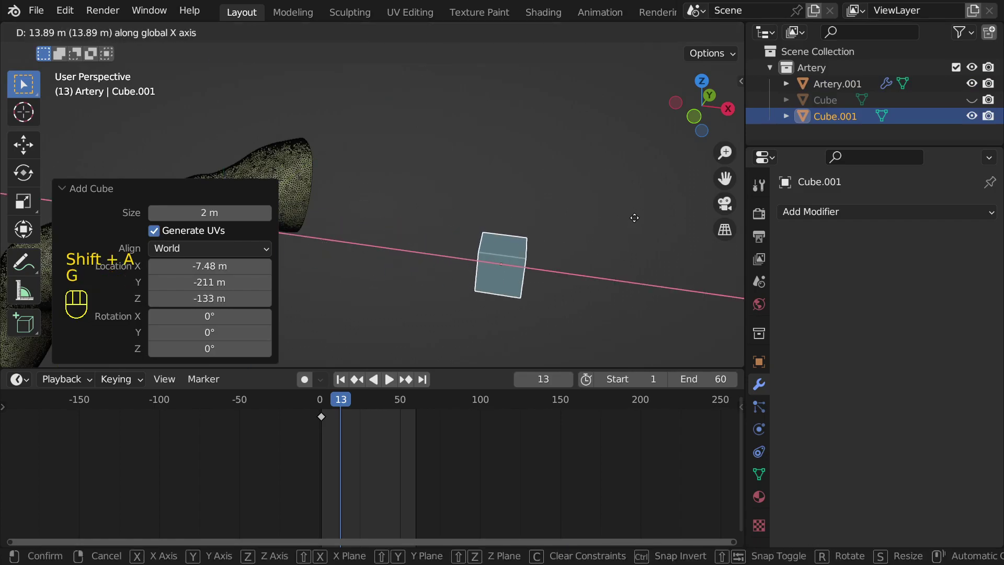
pyautogui.click(589, 204)
pyautogui.keyDown('alt'); pyautogui.middleClick(460, 257); pyautogui.keyUp('alt')
pyautogui.scroll(4, 460, 256)
pyautogui.press('s')
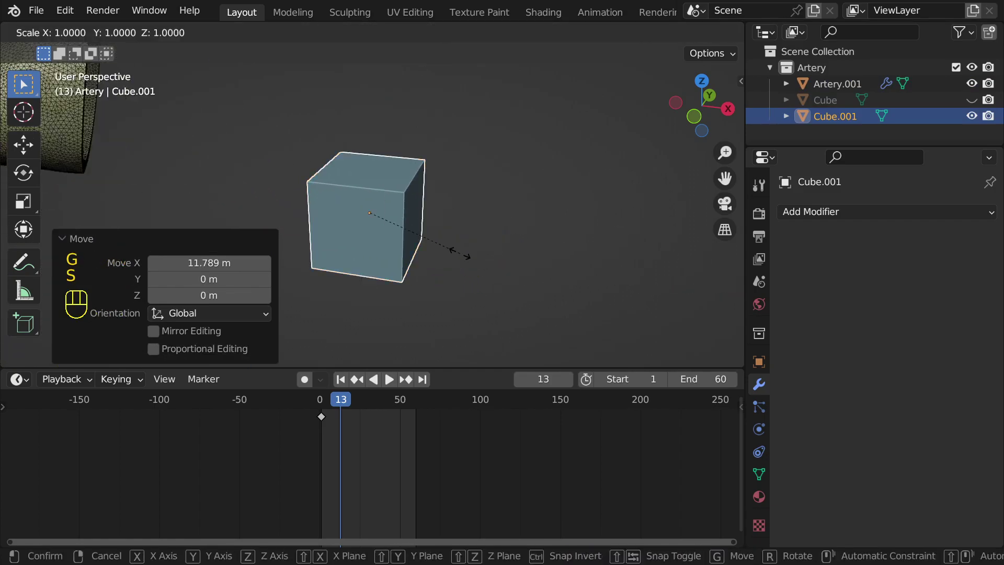
pyautogui.click(580, 247)
pyautogui.moveTo(580, 247); pyautogui.dragTo(308, 170, button='middle')
# Step: Duplicate the cube's top face in Edit Mode and place it beside the cube as a square
pyautogui.press('Tab')
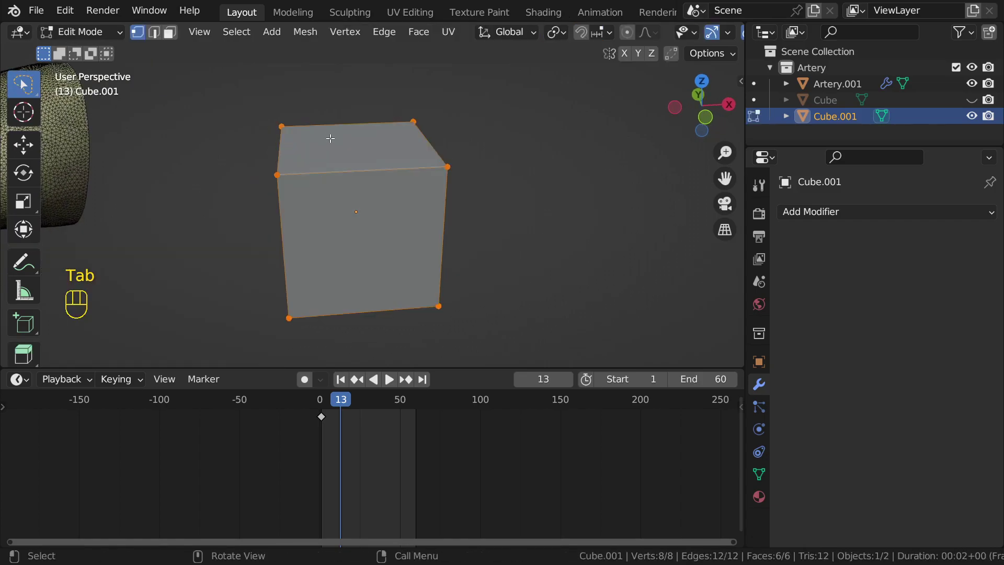
pyautogui.press('3')
pyautogui.click(331, 139)
pyautogui.keyDown('shift'); pyautogui.moveTo(331, 139); pyautogui.dragTo(283, 142, button='middle'); pyautogui.keyUp('shift')
pyautogui.hotkey('shift', 'd')
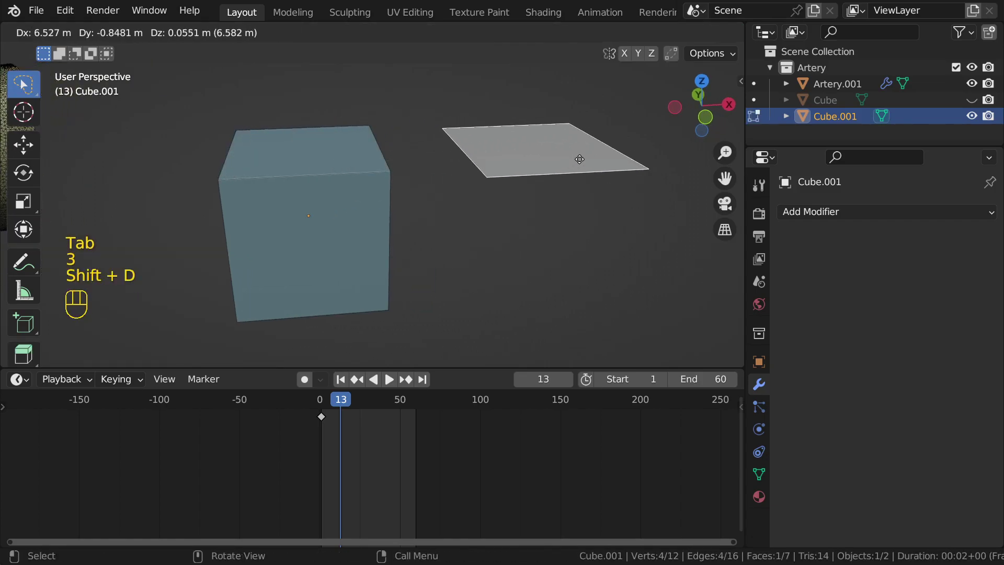
pyautogui.click(578, 159)
pyautogui.press('Tab')
# Step: Orbit to look down on the cube and plane with the artery in view
pyautogui.scroll(-2, 538, 156)
pyautogui.moveTo(538, 156); pyautogui.dragTo(410, 178, button='middle')
pyautogui.scroll(3, 462, 166)
pyautogui.scroll(-5, 378, 175)
pyautogui.scroll(4, 410, 177)
pyautogui.scroll(1, 411, 182)
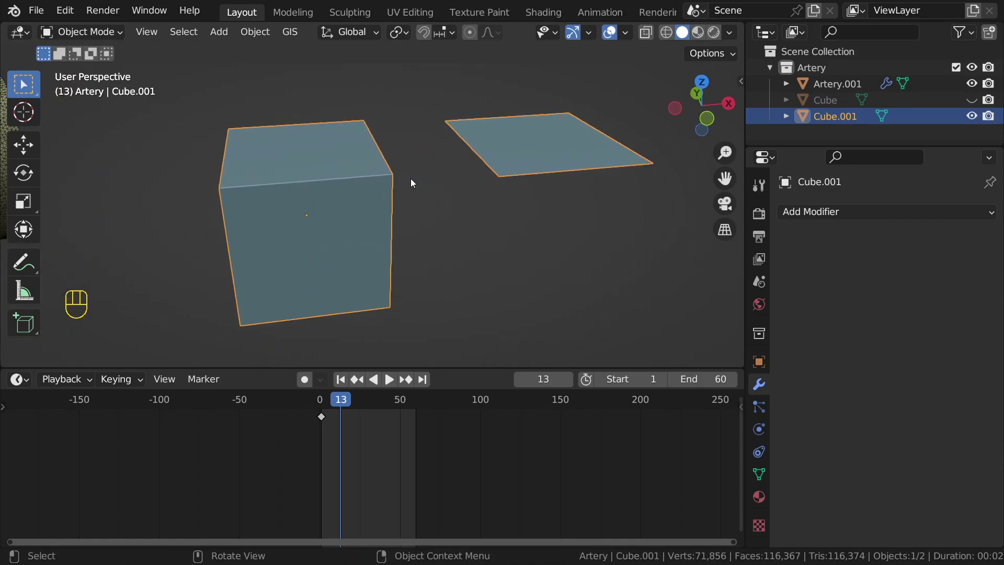
pyautogui.moveTo(329, 199); pyautogui.dragTo(390, 208, button='middle')
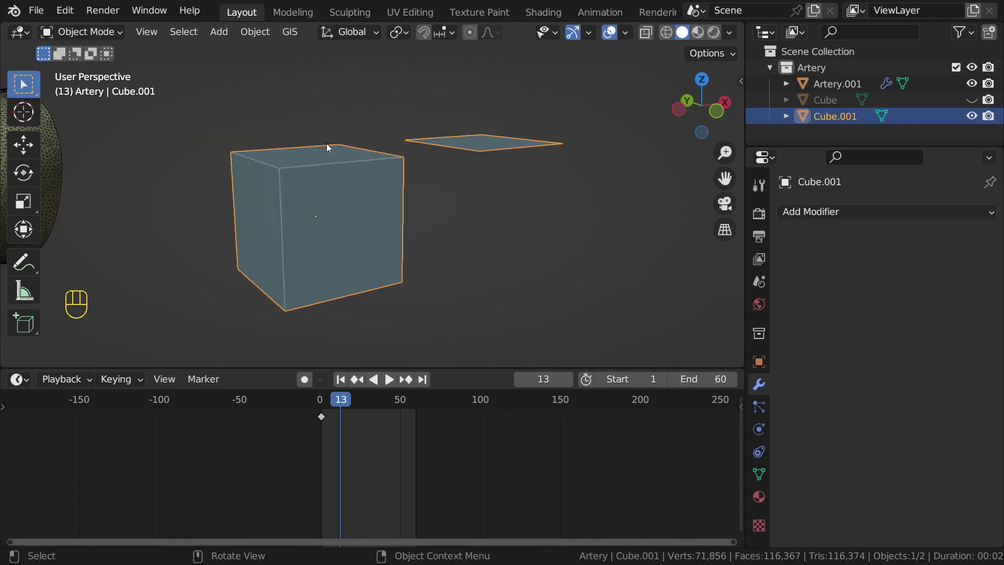
pyautogui.moveTo(352, 170); pyautogui.dragTo(382, 209, button='middle')
pyautogui.scroll(-3, 370, 188)
# Step: Turn on the Face Orientation overlay in Viewport Overlays and deselect the cube
pyautogui.click(626, 34)
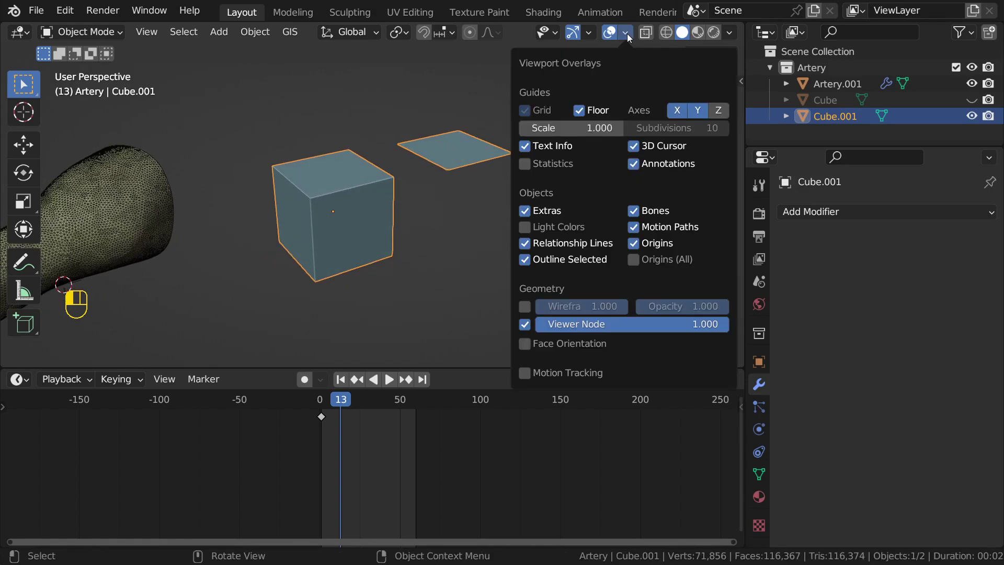
pyautogui.click(629, 31)
pyautogui.click(628, 30)
pyautogui.click(531, 344)
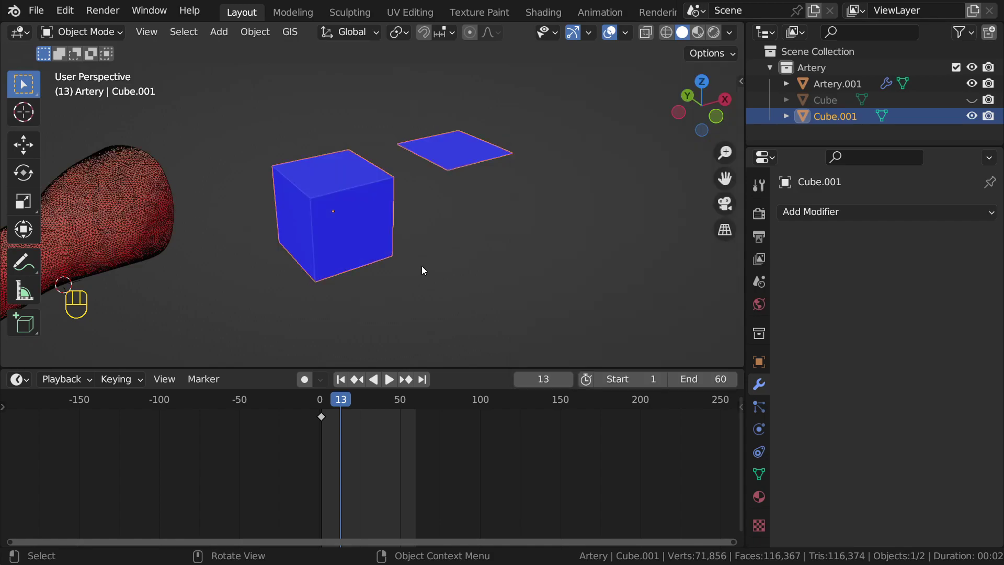
pyautogui.click(422, 266)
# Step: Inspect the cube's blue outward faces and the plane's red underside
pyautogui.scroll(4, 413, 249)
pyautogui.keyDown('shift'); pyautogui.moveTo(350, 158); pyautogui.dragTo(426, 199, button='middle'); pyautogui.keyUp('shift')
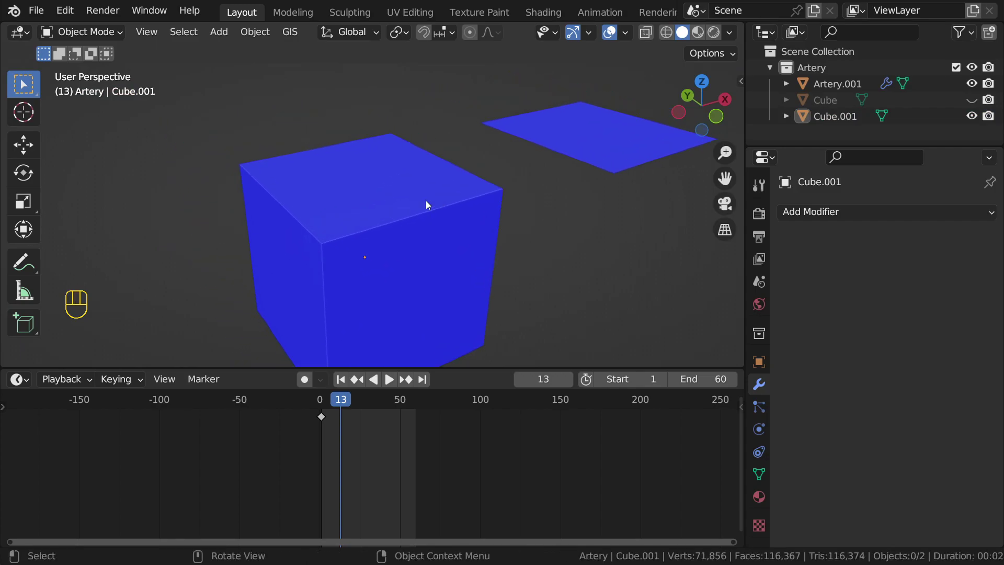
pyautogui.scroll(2, 397, 174)
pyautogui.scroll(-1, 302, 180)
pyautogui.moveTo(327, 215)
pyautogui.mouseDown(button='middle')
pyautogui.moveTo(316, 206)
pyautogui.moveTo(323, 215)
pyautogui.mouseUp(button='middle')
pyautogui.scroll(-3, 386, 182)
pyautogui.keyDown('shift'); pyautogui.moveTo(547, 183); pyautogui.dragTo(378, 81, button='middle'); pyautogui.keyUp('shift')
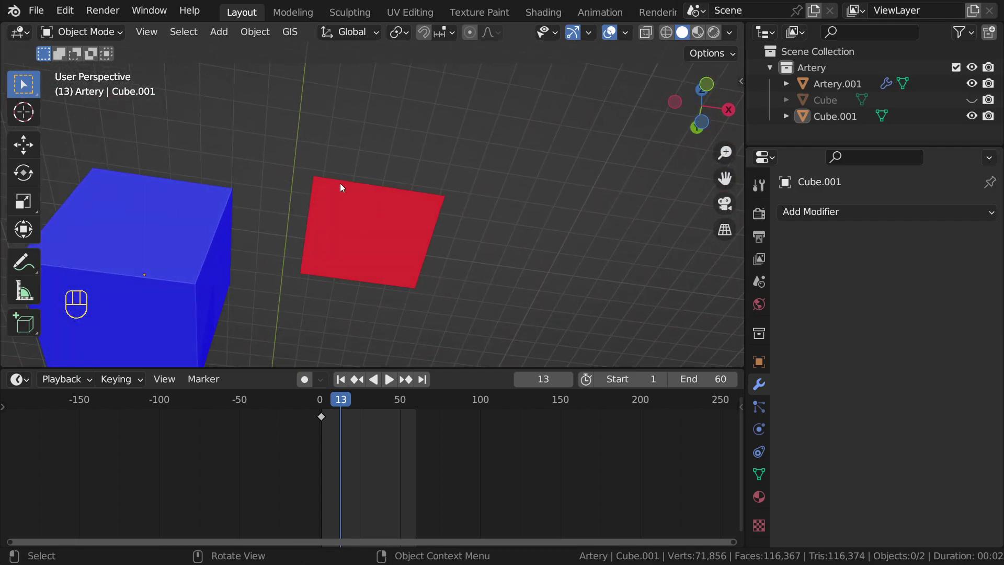
pyautogui.keyDown('shift'); pyautogui.moveTo(306, 143); pyautogui.dragTo(465, 121, button='middle'); pyautogui.keyUp('shift')
pyautogui.scroll(8, 458, 134)
pyautogui.keyDown('shift'); pyautogui.moveTo(374, 249); pyautogui.dragTo(458, 204, button='middle'); pyautogui.keyUp('shift')
pyautogui.scroll(-6, 417, 138)
# Step: Select the cube and plane together, then inspect the artery's open end and inner surface
pyautogui.moveTo(417, 141); pyautogui.dragTo(560, 255)
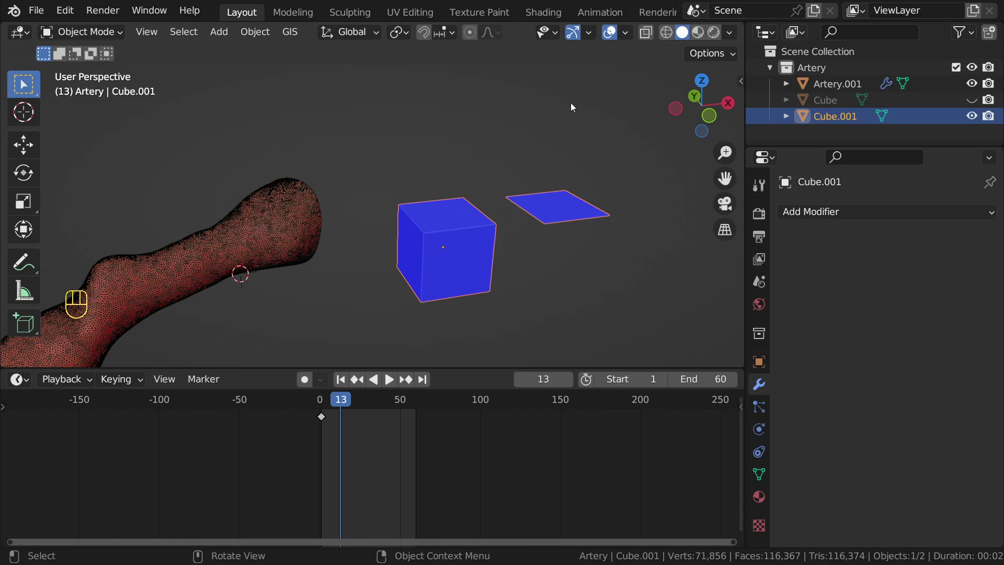
pyautogui.moveTo(445, 191); pyautogui.dragTo(483, 180, button='middle')
pyautogui.moveTo(474, 216); pyautogui.dragTo(559, 126, button='middle')
pyautogui.scroll(3, 492, 176)
pyautogui.moveTo(493, 176); pyautogui.dragTo(405, 180, button='middle')
pyautogui.scroll(3, 358, 196)
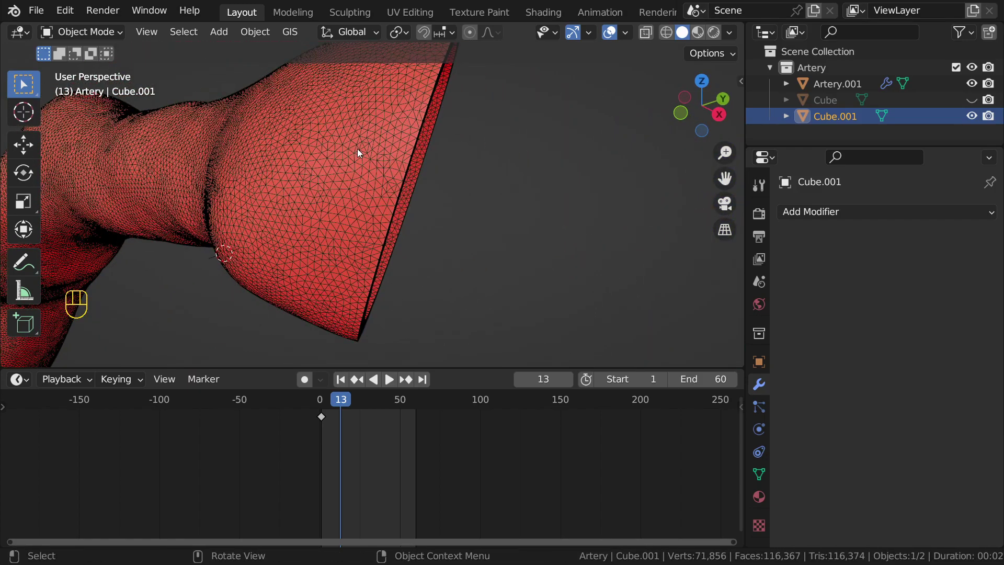
pyautogui.moveTo(369, 121); pyautogui.dragTo(242, 164, button='middle')
pyautogui.scroll(3, 271, 167)
pyautogui.scroll(-2, 280, 175)
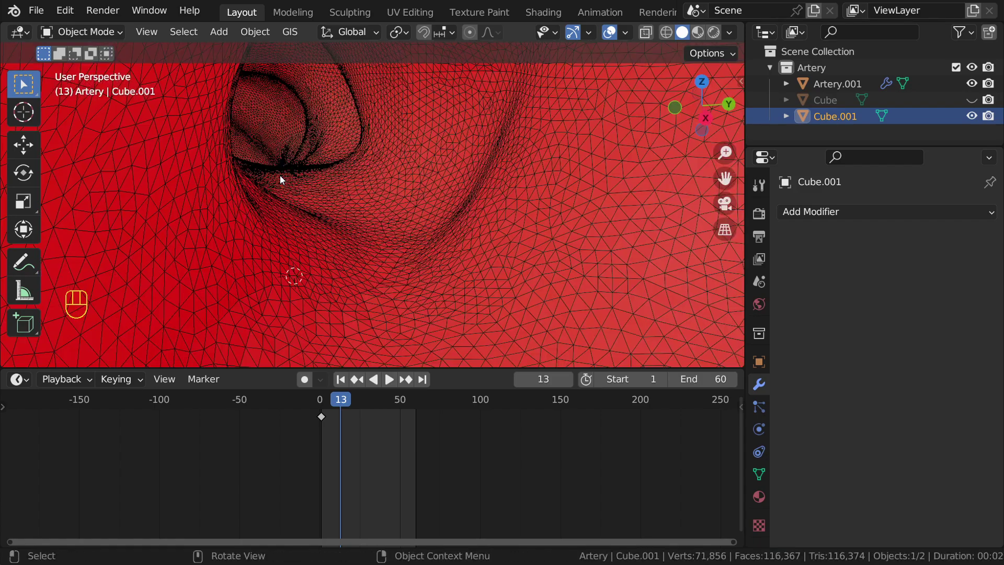
pyautogui.scroll(-2, 279, 174)
pyautogui.keyDown('shift'); pyautogui.moveTo(272, 163); pyautogui.dragTo(327, 209, button='middle'); pyautogui.keyUp('shift')
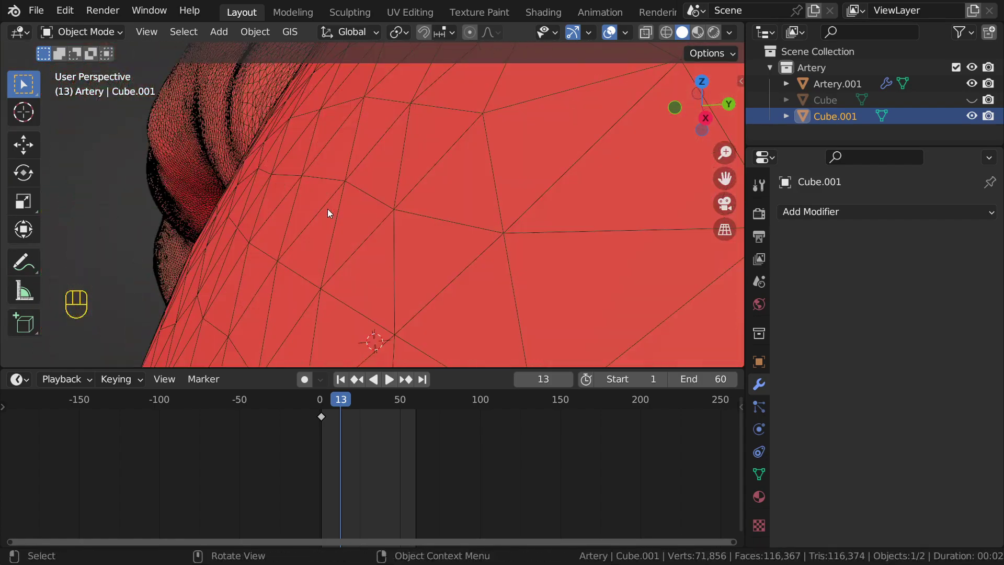
pyautogui.scroll(1, 322, 205)
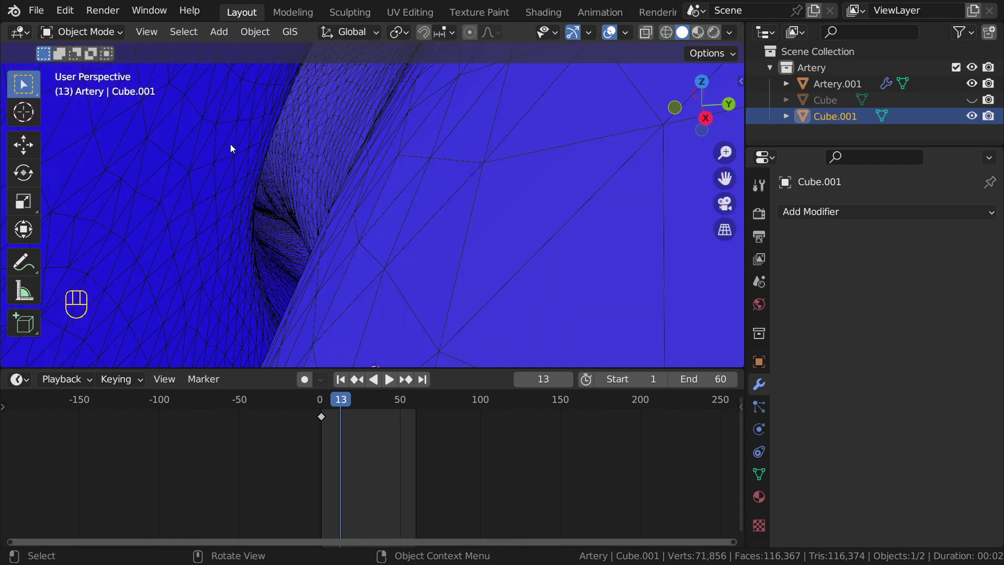
pyautogui.scroll(-8, 244, 143)
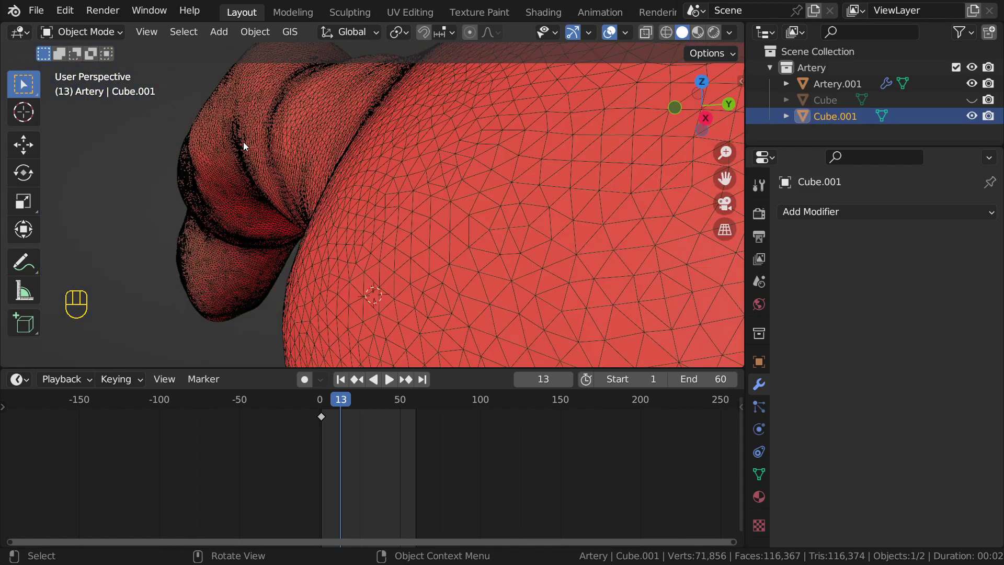
pyautogui.moveTo(265, 149); pyautogui.dragTo(389, 167, button='middle')
pyautogui.scroll(-1, 403, 148)
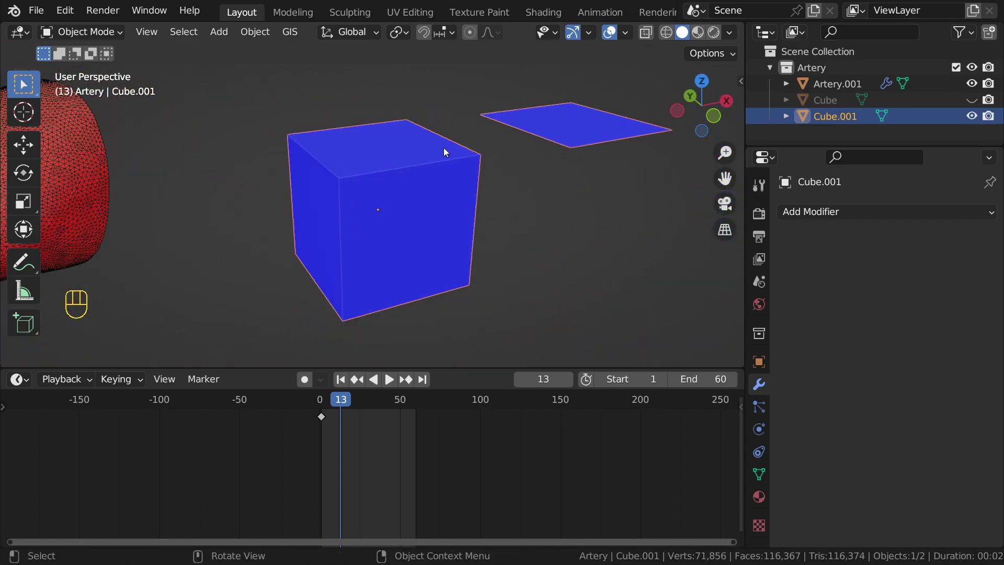
# Step: In Edit Mode, select the cube's top and side faces and annotate them with arrows
pyautogui.press('Tab')
pyautogui.click(376, 143)
pyautogui.moveTo(393, 170); pyautogui.dragTo(379, 201, button='middle')
pyautogui.press('d')
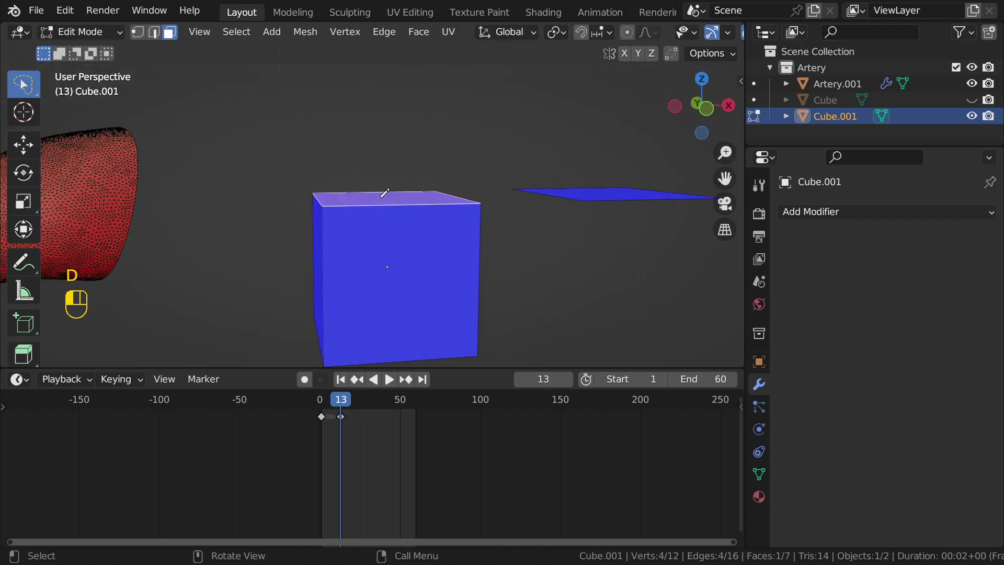
pyautogui.moveTo(394, 127); pyautogui.dragTo(398, 133)
pyautogui.moveTo(384, 238)
pyautogui.mouseDown(button='middle')
pyautogui.moveTo(420, 232)
pyautogui.moveTo(360, 220)
pyautogui.mouseUp(button='middle')
pyautogui.click(420, 233)
pyautogui.moveTo(402, 251)
pyautogui.keyDown('shift'); pyautogui.mouseDown(button='middle')
pyautogui.moveTo(352, 204)
pyautogui.moveTo(437, 219)
pyautogui.mouseUp(button='middle'); pyautogui.keyUp('shift')
pyautogui.press('d')
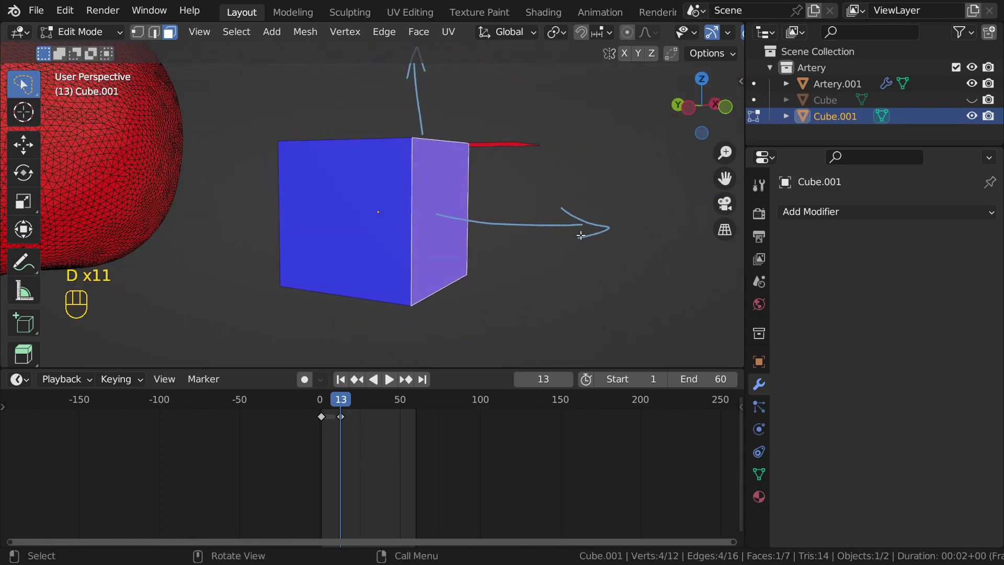
pyautogui.moveTo(473, 183); pyautogui.dragTo(500, 213, button='middle')
# Step: Delete Cube.001 with its plane, then select Artery.001
pyautogui.press('Tab')
pyautogui.press('x')
pyautogui.click(511, 196)
pyautogui.click(433, 181)
pyautogui.moveTo(433, 183); pyautogui.dragTo(421, 212, button='middle')
# Step: Enter Edit Mode on Artery.001, select all vertices in vertex mode, and open the Mesh menu
pyautogui.press('Tab')
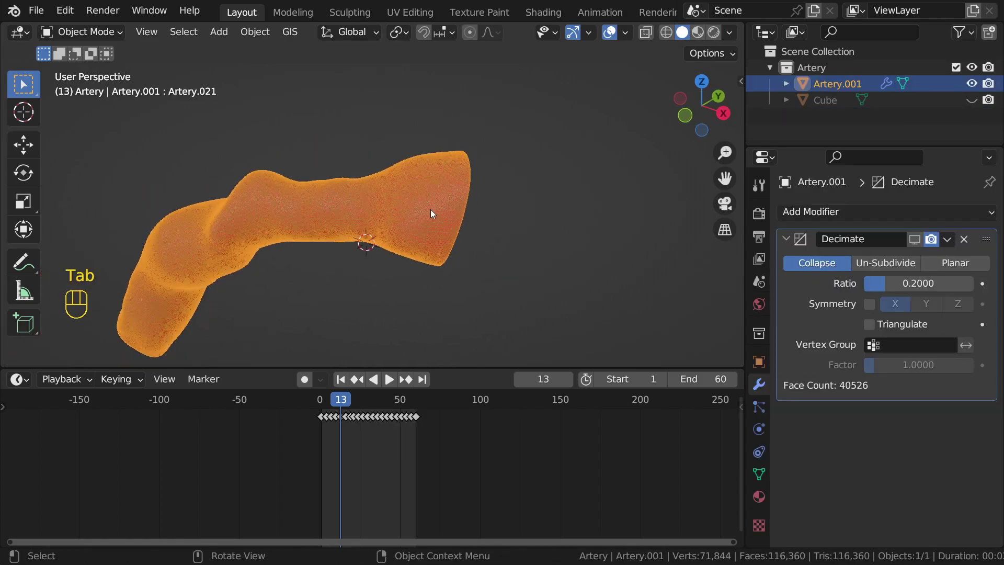
pyautogui.scroll(3, 559, 198)
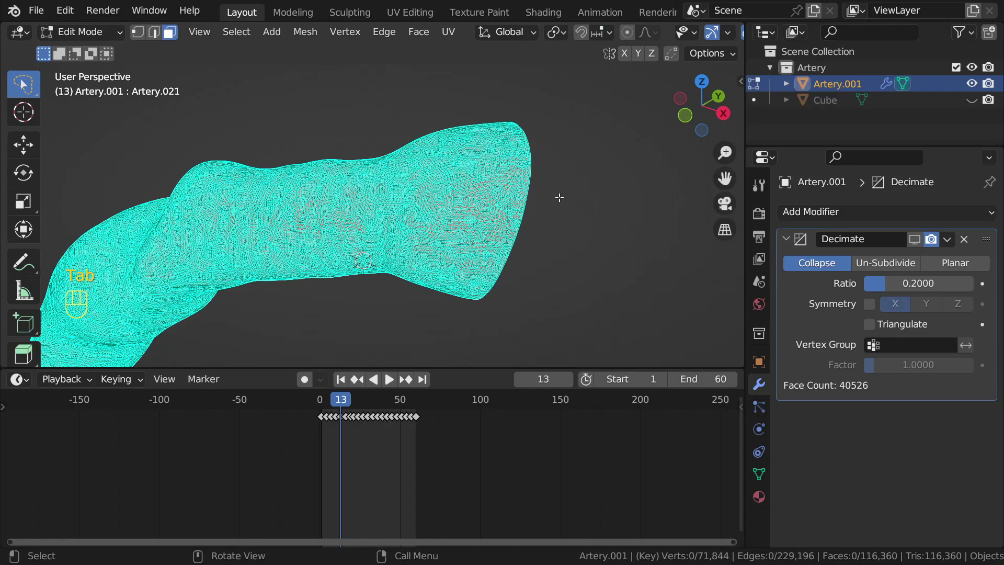
pyautogui.scroll(2, 559, 198)
pyautogui.scroll(3, 559, 198)
pyautogui.keyDown('shift'); pyautogui.moveTo(559, 197); pyautogui.dragTo(490, 187, button='middle'); pyautogui.keyUp('shift')
pyautogui.scroll(-4, 490, 187)
pyautogui.press('Tab')
pyautogui.scroll(2, 490, 187)
pyautogui.press('Tab')
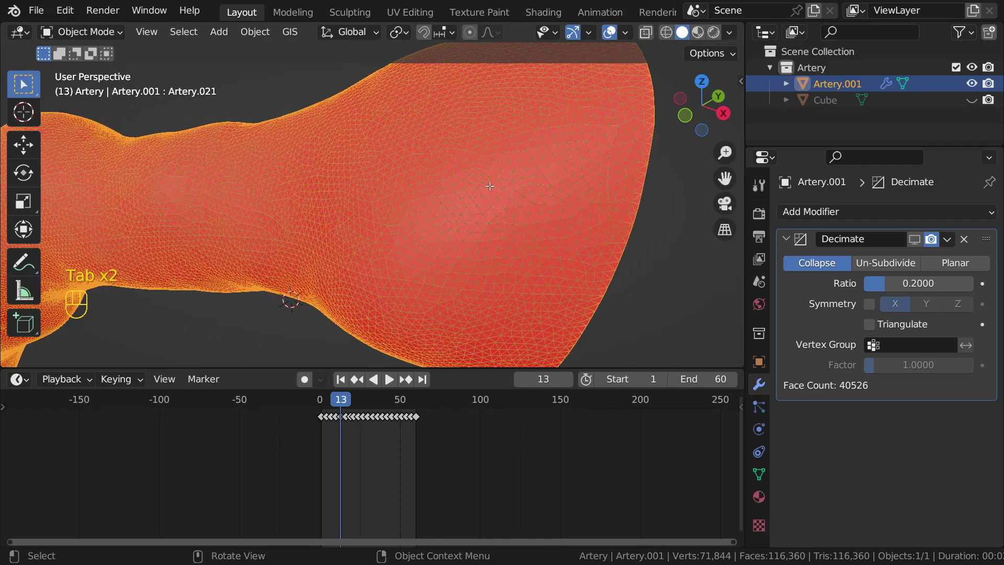
pyautogui.press('a')
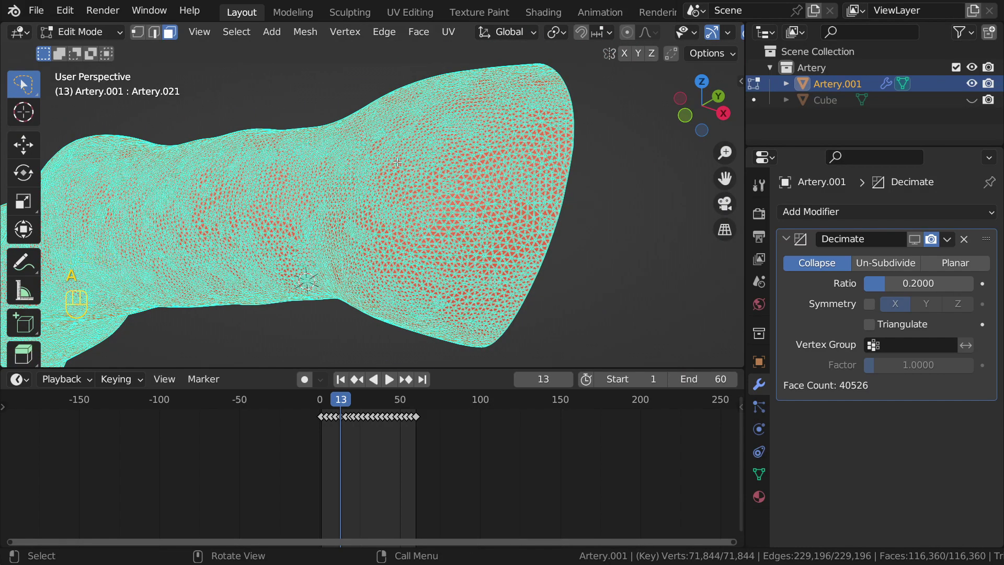
pyautogui.press('1')
pyautogui.scroll(3, 419, 155)
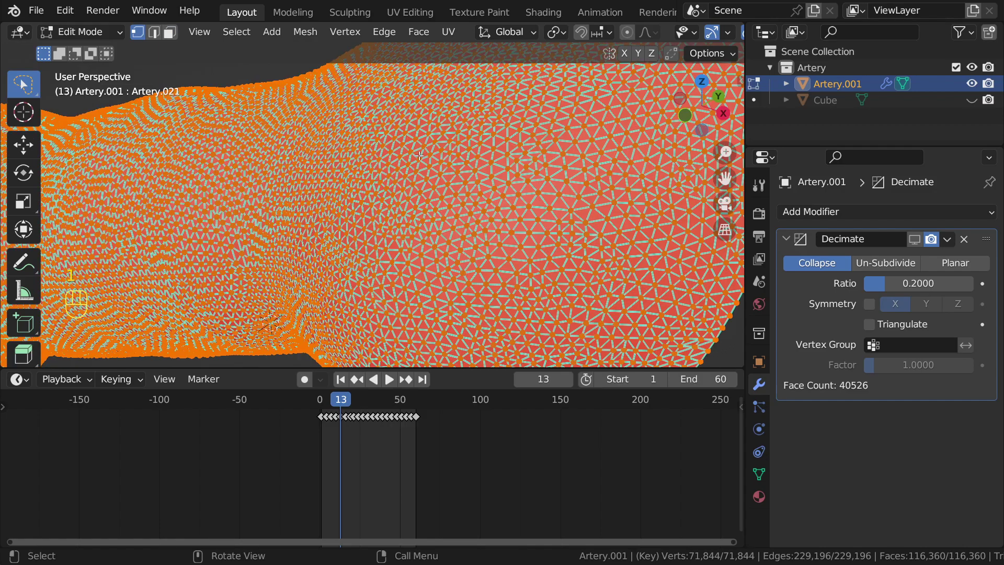
pyautogui.click(309, 32)
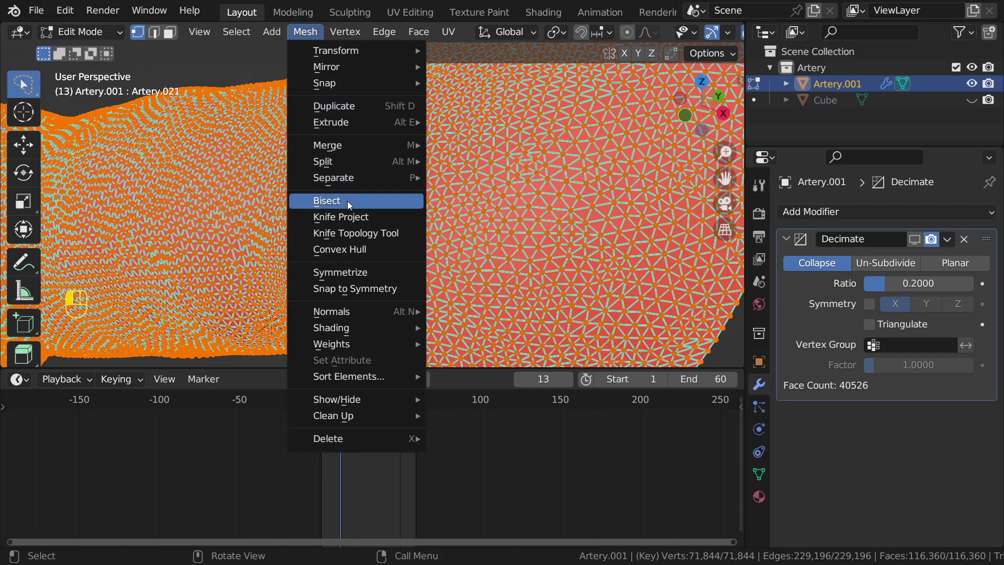
# Step: Mark all selected artery edges as sharp from the Ctrl+E edge menu
pyautogui.moveTo(338, 46)
pyautogui.moveTo(280, 33)
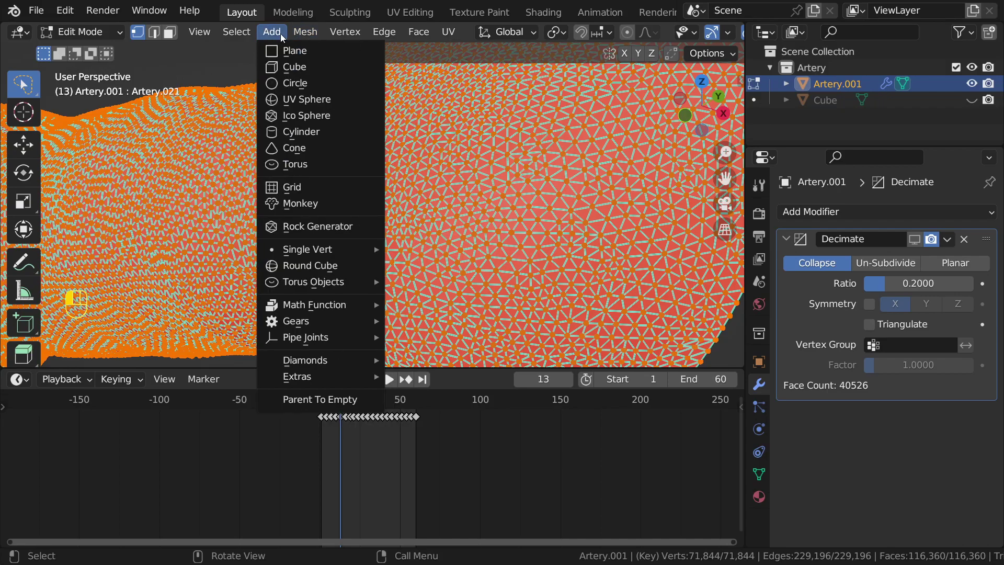
pyautogui.scroll(-3, 527, 220)
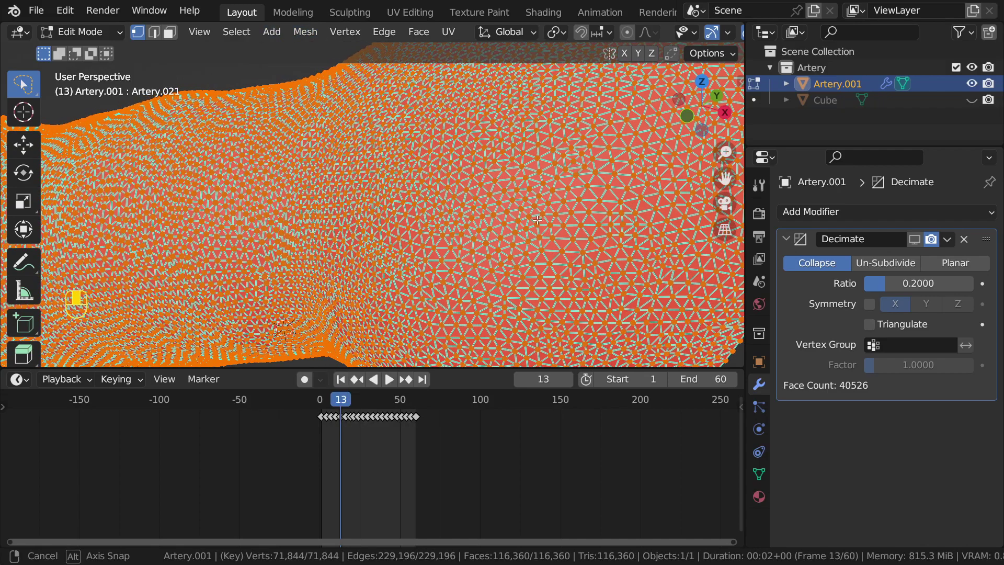
pyautogui.hotkey('ctrl', 'e')
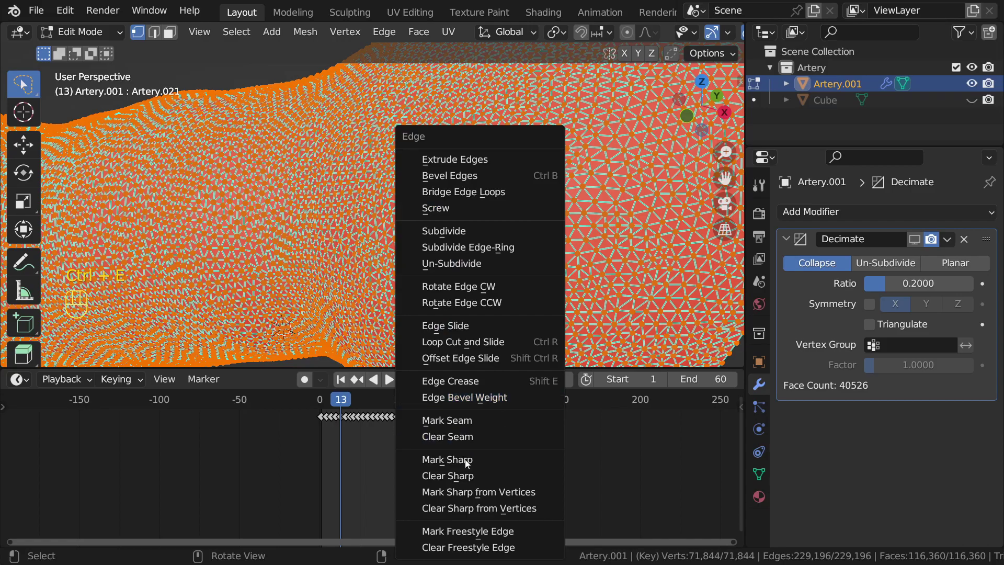
pyautogui.click(463, 460)
# Step: Deselect the mesh to inspect the artery surface, then reselect every vertex
pyautogui.scroll(-5, 549, 193)
pyautogui.click(549, 193)
pyautogui.scroll(6, 539, 209)
pyautogui.keyDown('shift'); pyautogui.moveTo(537, 204); pyautogui.dragTo(483, 182, button='middle'); pyautogui.keyUp('shift')
pyautogui.moveTo(505, 214); pyautogui.dragTo(525, 206, button='middle')
pyautogui.keyDown('shift'); pyautogui.moveTo(467, 158); pyautogui.dragTo(486, 196, button='middle'); pyautogui.keyUp('shift')
pyautogui.scroll(-5, 530, 194)
pyautogui.scroll(5, 506, 194)
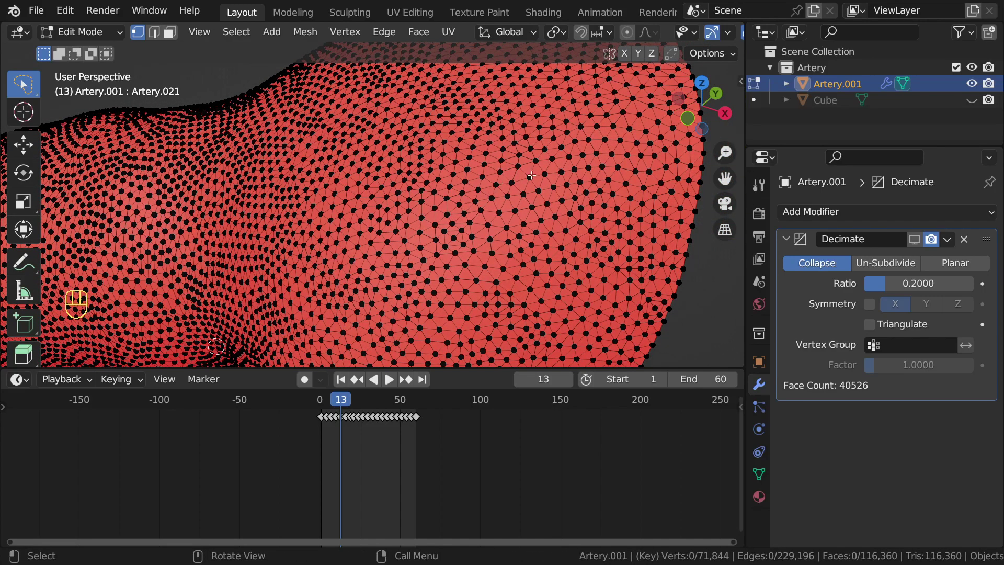
pyautogui.scroll(-5, 542, 191)
pyautogui.press('a')
pyautogui.moveTo(443, 190); pyautogui.dragTo(438, 176, button='middle')
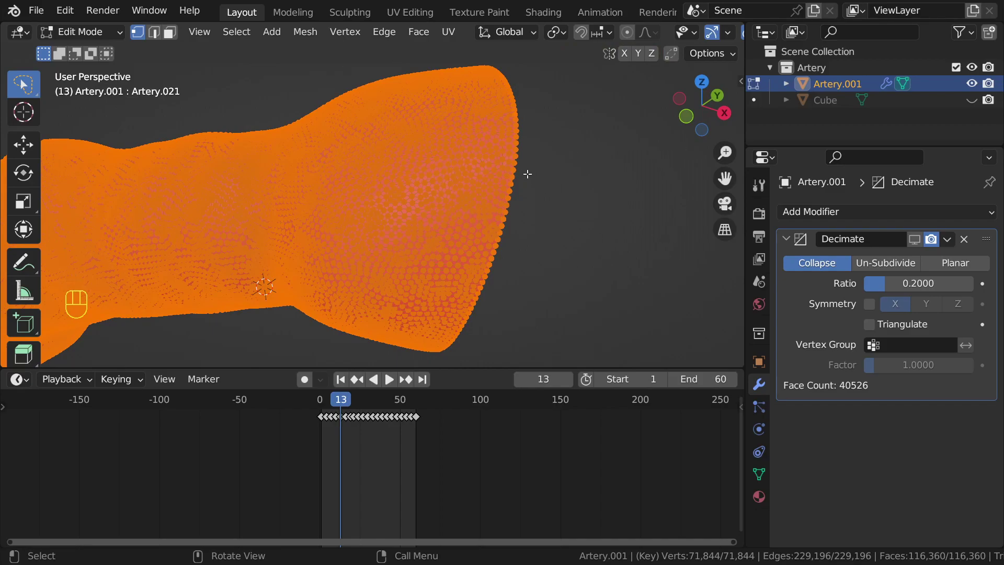
# Step: Recalculate Artery.001's normals outward through the F3 search, with Inside left unchecked
pyautogui.press('F3')
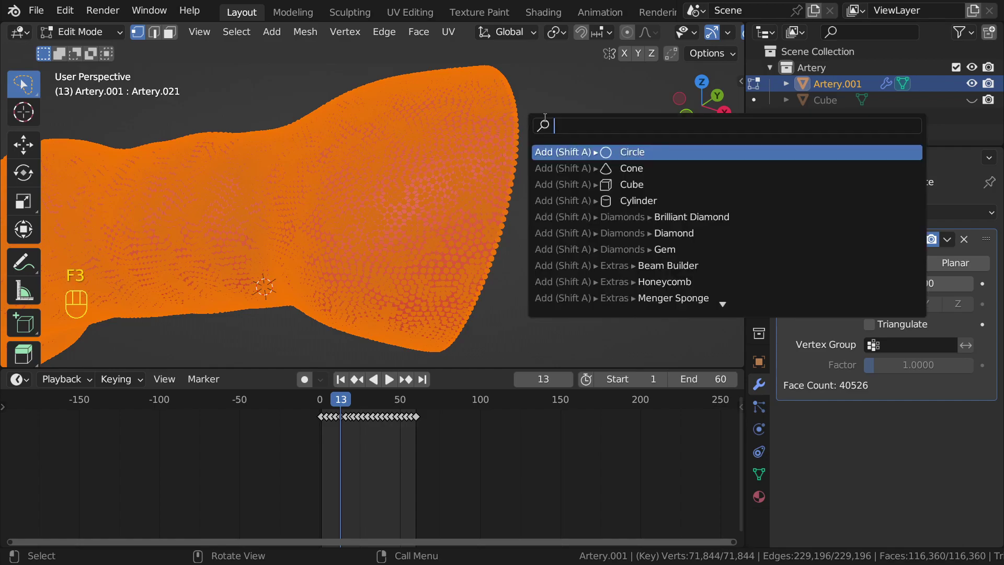
pyautogui.write('recal')
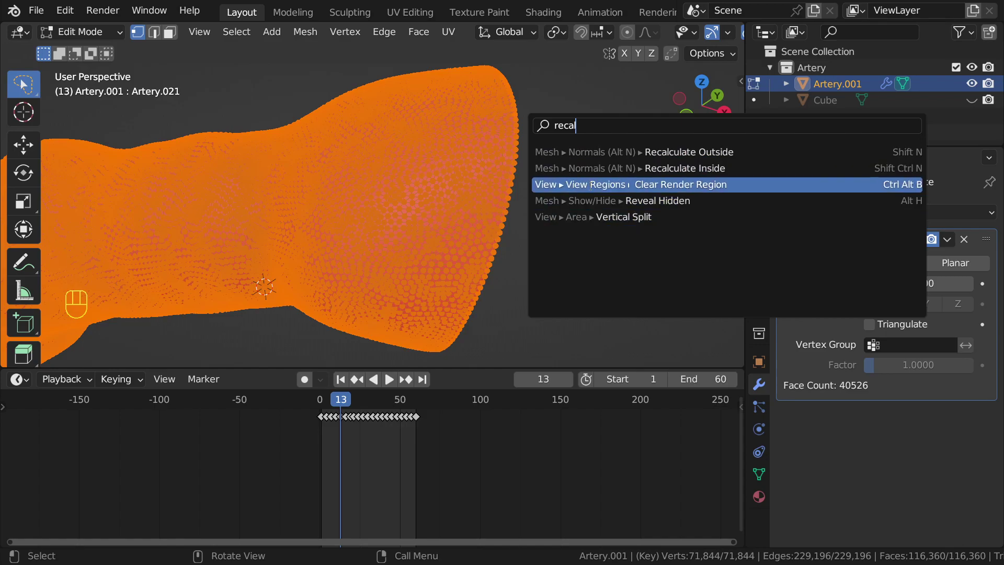
pyautogui.write('no')
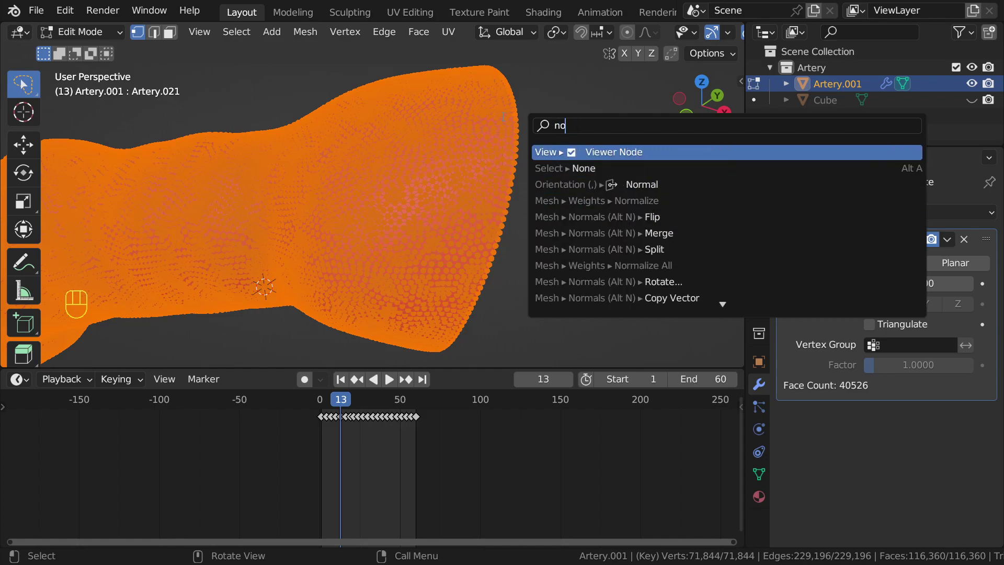
pyautogui.write('rmal')
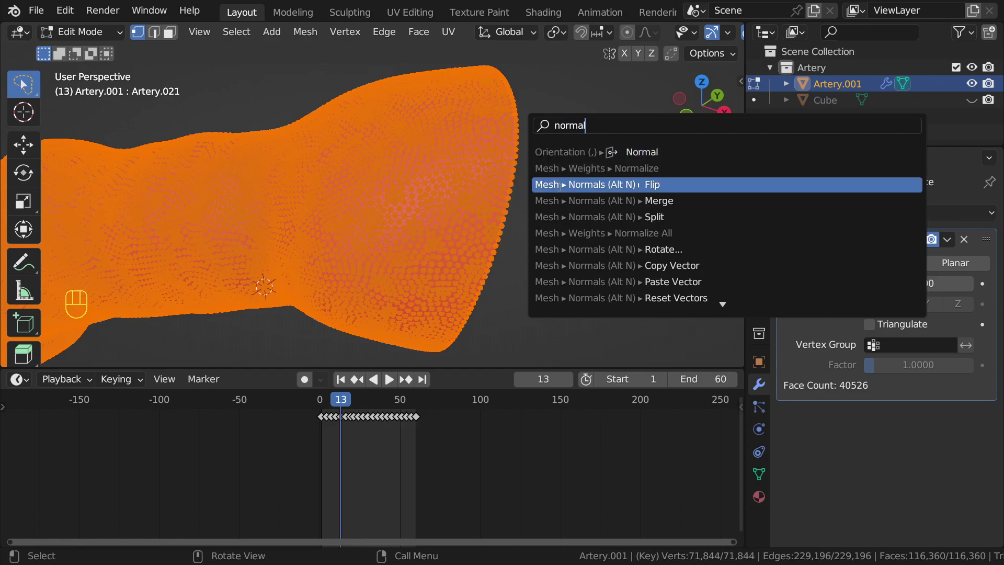
pyautogui.write(' res')
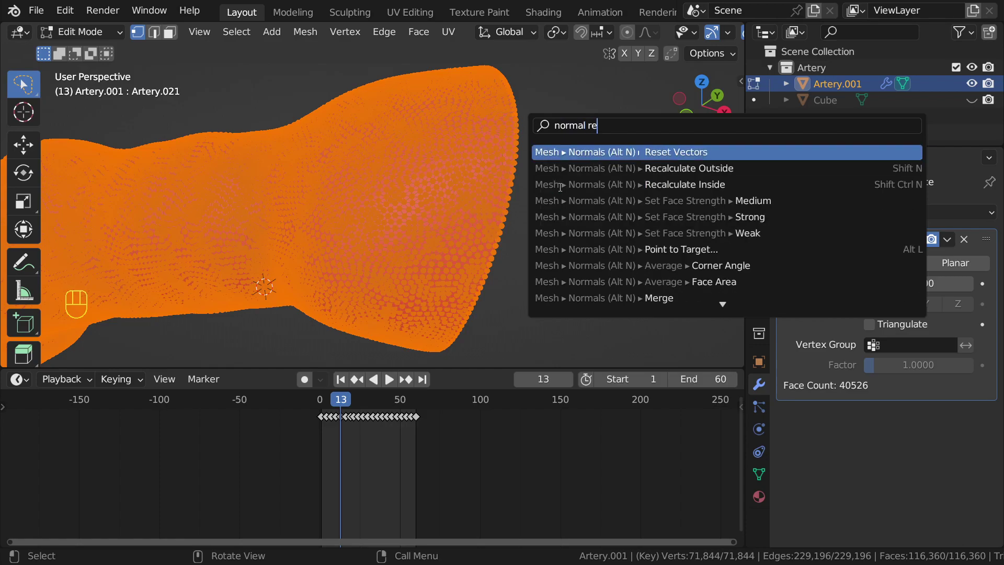
pyautogui.hotkey('shift', 'n')
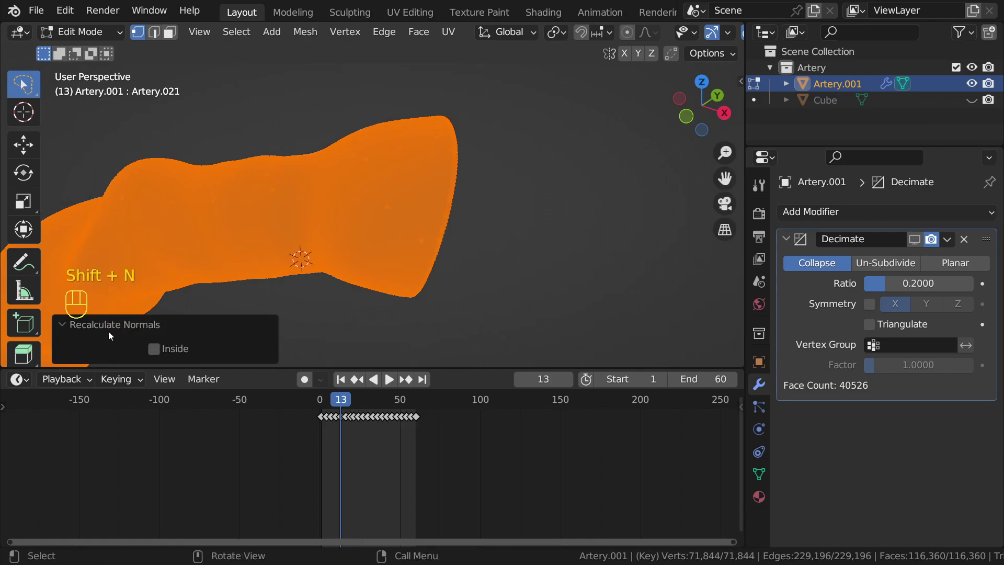
pyautogui.hotkey('shift', 'alt', 'z')
pyautogui.hotkey('shift', 'alt', 'z')
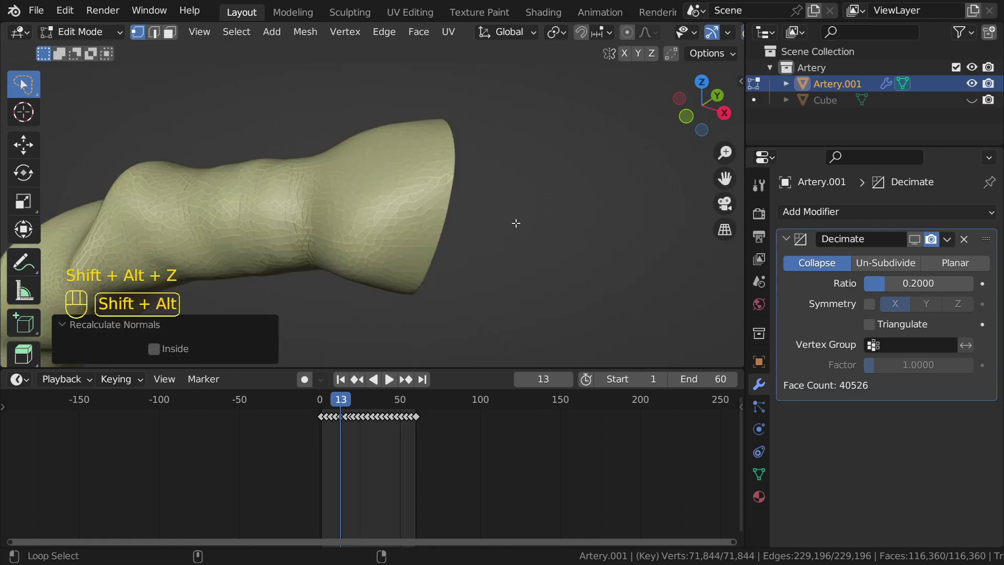
pyautogui.moveTo(503, 229); pyautogui.dragTo(419, 242, button='middle')
pyautogui.scroll(1, 413, 239)
pyautogui.keyDown('shift'); pyautogui.moveTo(355, 220); pyautogui.dragTo(581, 183, button='middle'); pyautogui.keyUp('shift')
pyautogui.scroll(4, 385, 200)
pyautogui.scroll(-5, 385, 200)
pyautogui.scroll(4, 412, 207)
pyautogui.hotkey('shift', 'alt', 'z')
pyautogui.keyDown('alt'); pyautogui.keyDown('shift'); pyautogui.scroll(-1, 488, 206); pyautogui.keyUp('shift'); pyautogui.keyUp('alt')
pyautogui.hotkey('shift', 'alt', 'z')
pyautogui.click(583, 180)
pyautogui.scroll(6, 583, 180)
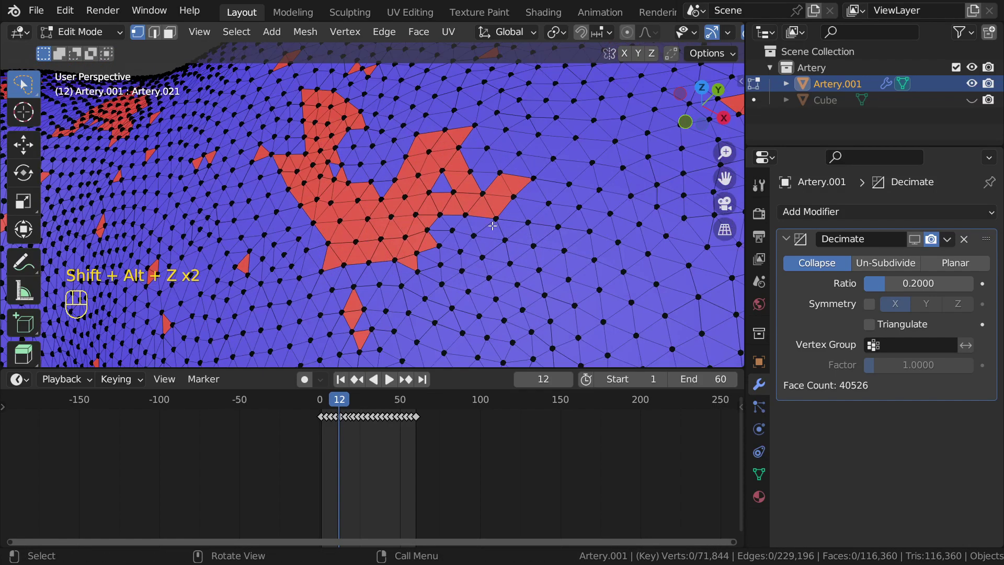
pyautogui.keyDown('alt'); pyautogui.middleClick(459, 211); pyautogui.keyUp('alt')
pyautogui.scroll(2, 459, 212)
pyautogui.moveTo(459, 211); pyautogui.dragTo(444, 167, button='middle')
pyautogui.scroll(-5, 430, 208)
pyautogui.moveTo(430, 208); pyautogui.dragTo(360, 276, button='middle')
pyautogui.scroll(4, 368, 212)
pyautogui.scroll(3, 518, 234)
pyautogui.scroll(2, 360, 275)
pyautogui.keyDown('alt'); pyautogui.middleClick(524, 279); pyautogui.keyUp('alt')
pyautogui.scroll(5, 525, 280)
pyautogui.moveTo(524, 281); pyautogui.dragTo(513, 233, button='middle')
pyautogui.scroll(-4, 517, 239)
pyautogui.scroll(-3, 518, 239)
pyautogui.click(479, 231)
pyautogui.scroll(3, 479, 231)
pyautogui.press('a')
# Step: Merge Artery.001's vertices by distance, setting the Merge Distance to 0.001 m
pyautogui.scroll(5, 487, 224)
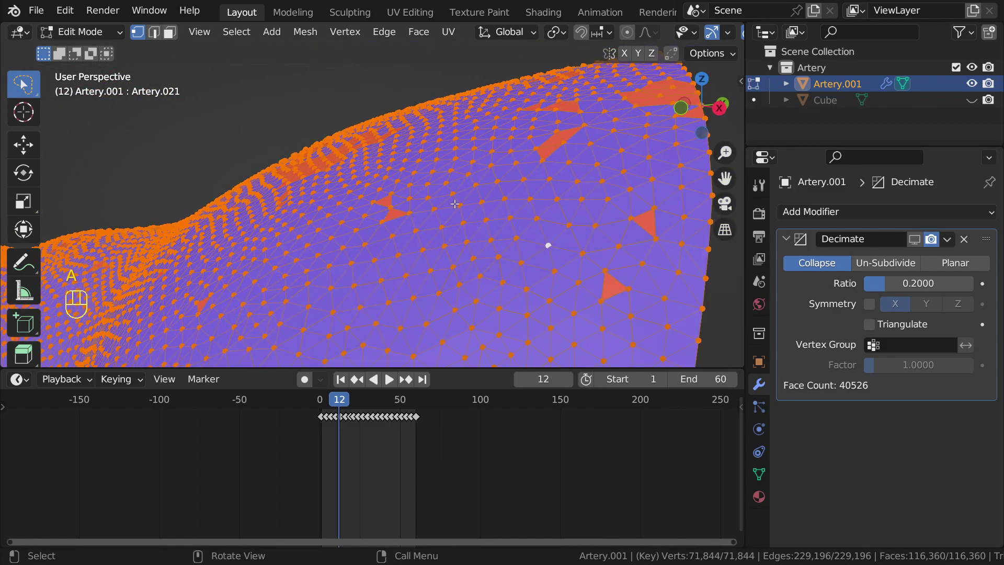
pyautogui.press('m')
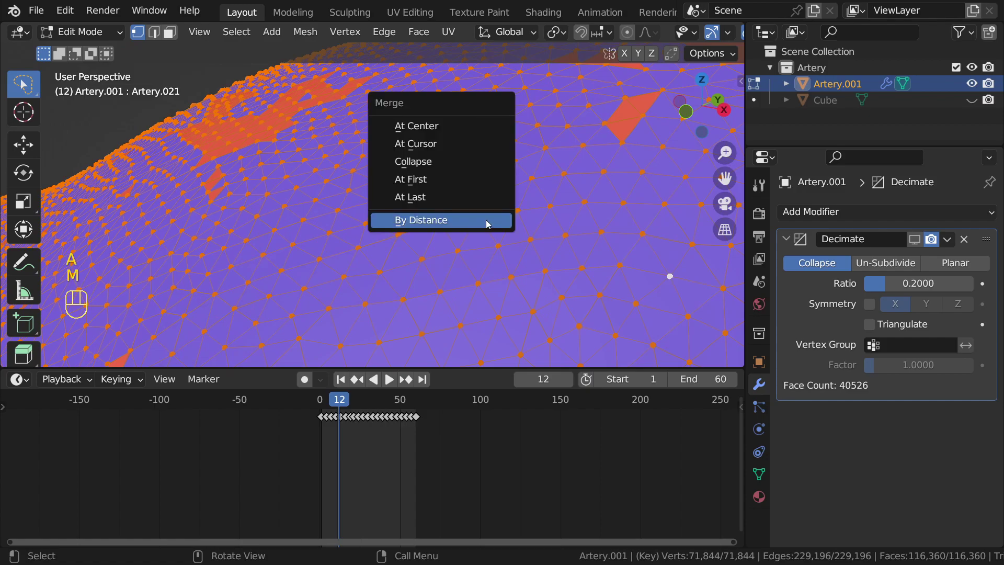
pyautogui.click(488, 220)
pyautogui.keyDown('shift'); pyautogui.moveTo(194, 272); pyautogui.dragTo(198, 311, button='middle'); pyautogui.keyUp('shift')
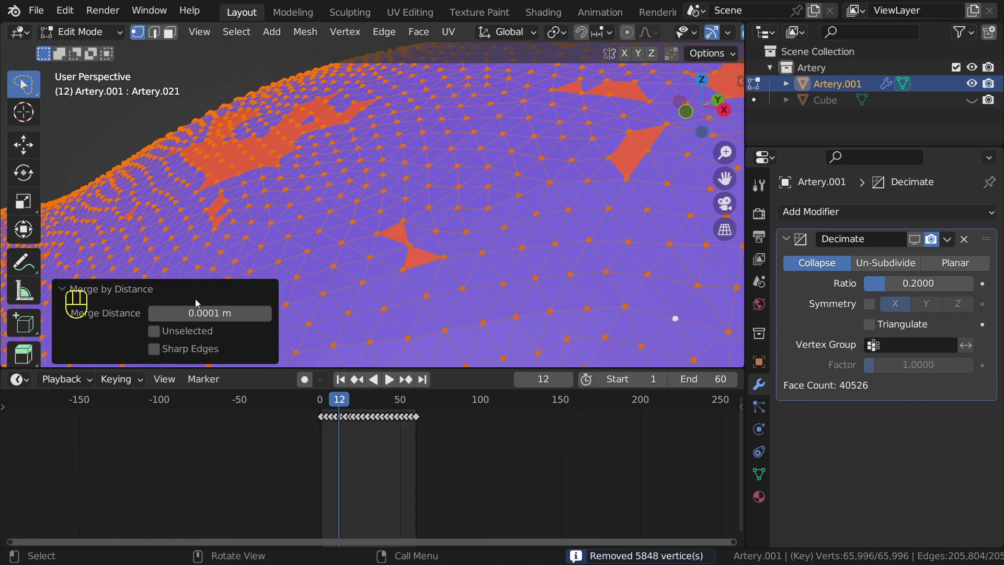
pyautogui.click(198, 314)
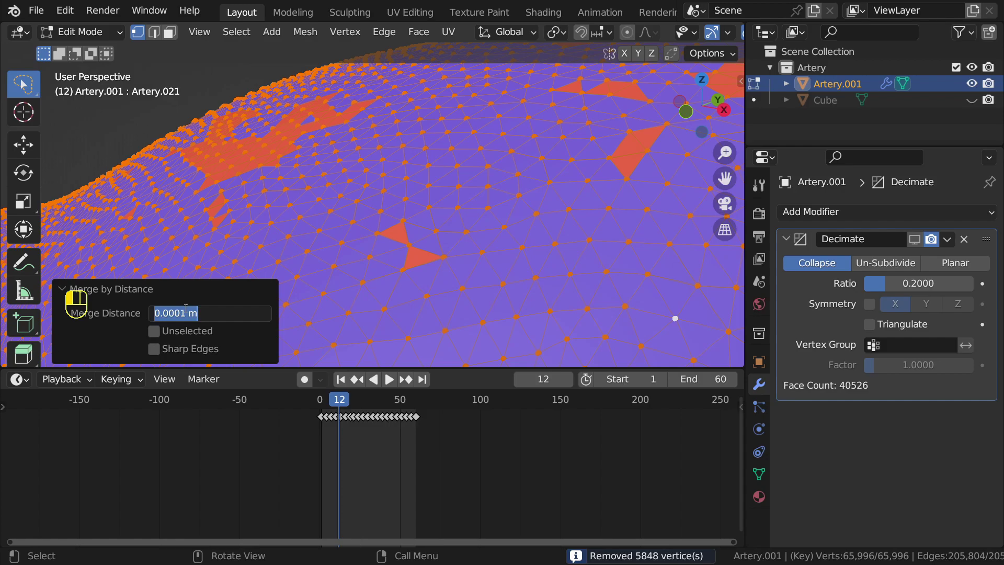
pyautogui.click(185, 309)
pyautogui.press('BackSpace')
pyautogui.press('Return')
pyautogui.click(203, 312)
pyautogui.moveTo(185, 313); pyautogui.dragTo(180, 312)
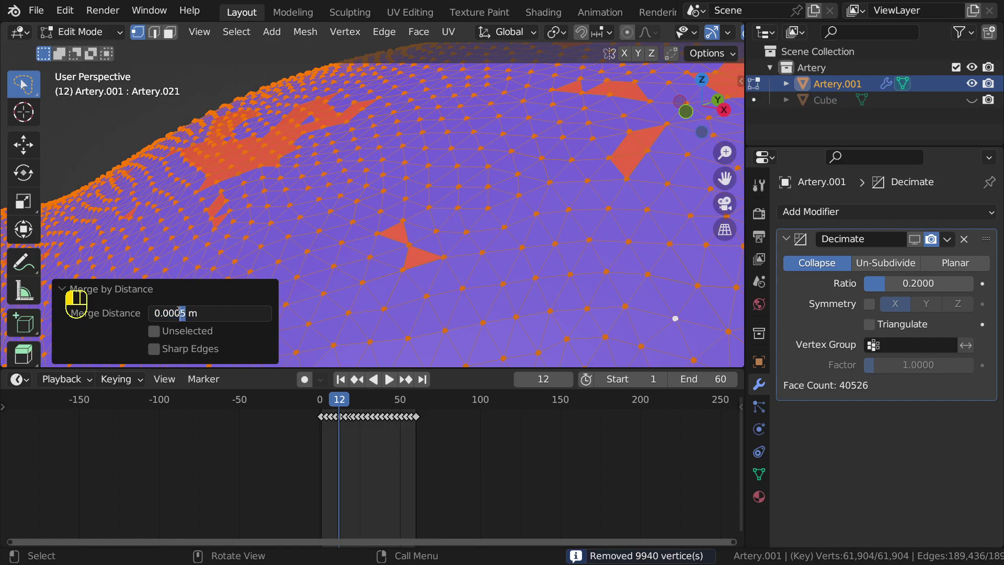
pyautogui.write('1')
pyautogui.press('Return')
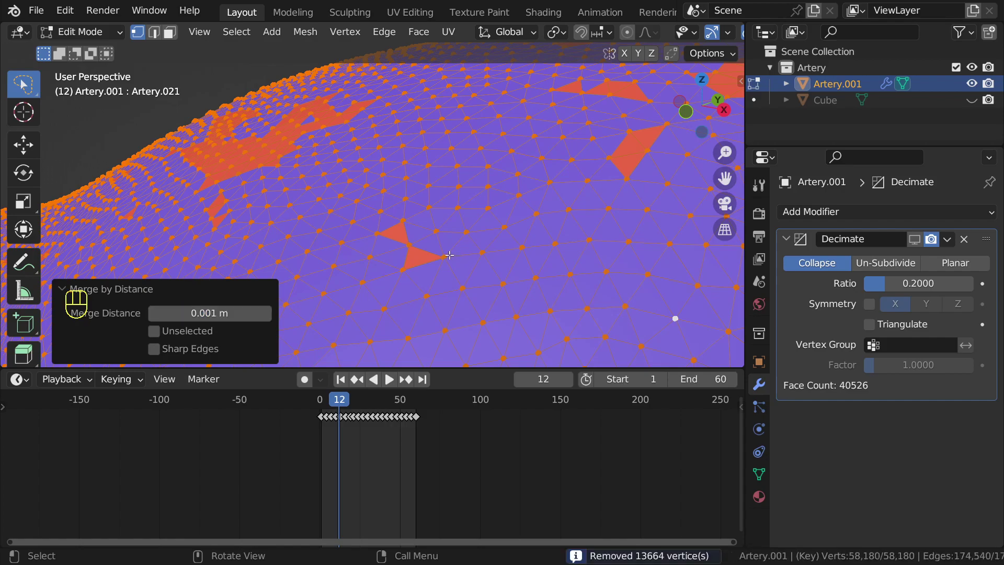
pyautogui.scroll(-4, 450, 253)
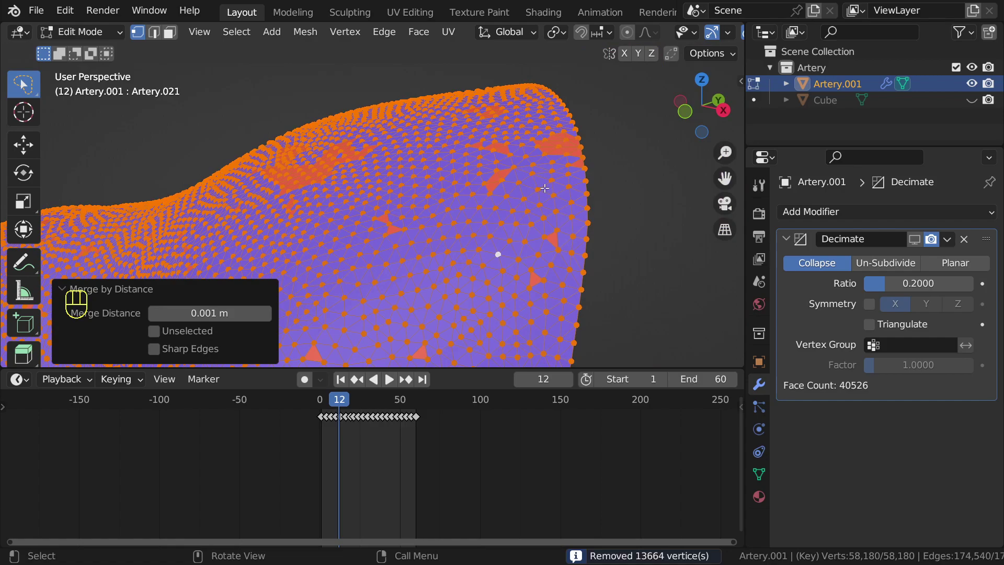
# Step: Select all vertices and recalculate the mesh normals with Shift+N
pyautogui.click(473, 200)
pyautogui.moveTo(473, 200); pyautogui.dragTo(465, 202, button='middle')
pyautogui.press('a')
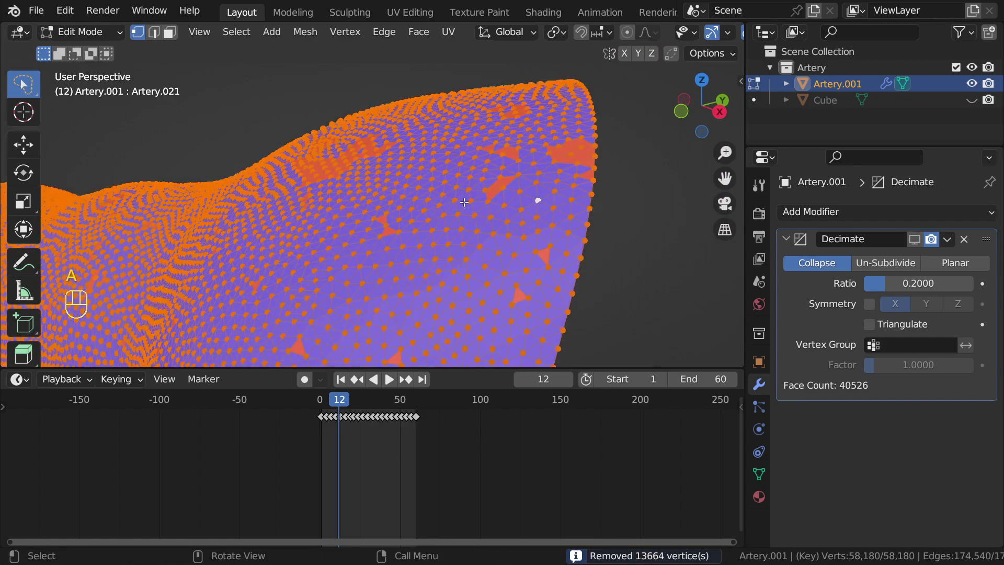
pyautogui.hotkey('shift', 'n')
pyautogui.moveTo(465, 202); pyautogui.dragTo(462, 207, button='middle')
pyautogui.scroll(6, 485, 225)
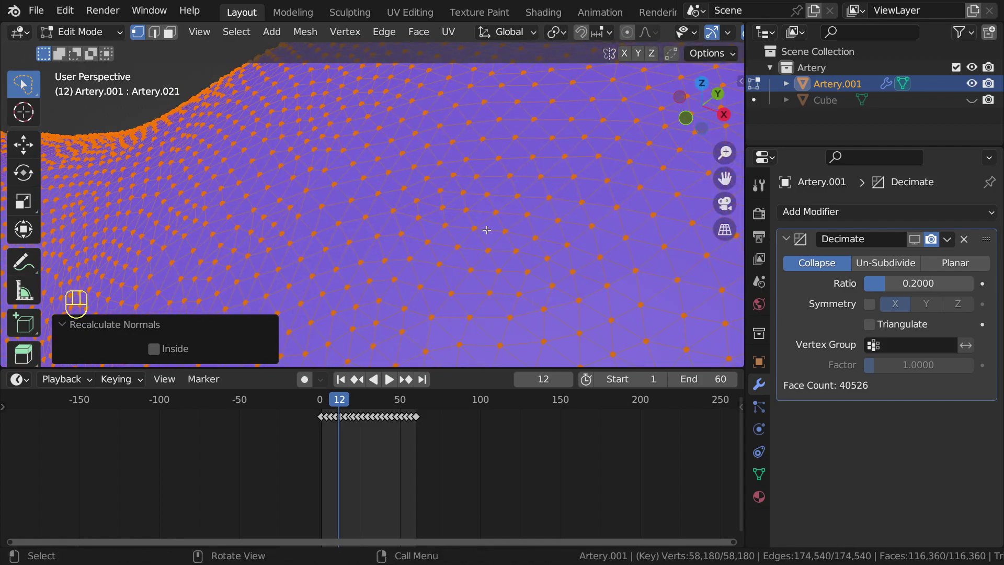
pyautogui.scroll(-3, 487, 230)
# Step: Run Merge By Distance again to check for leftover overlapping vertices
pyautogui.press('m')
pyautogui.click(485, 230)
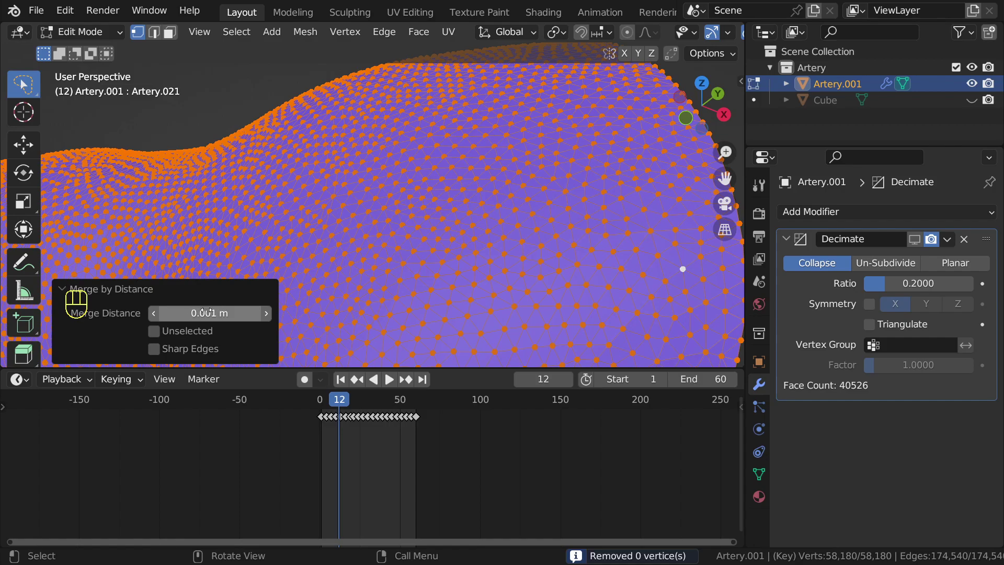
pyautogui.click(499, 264)
pyautogui.scroll(4, 474, 260)
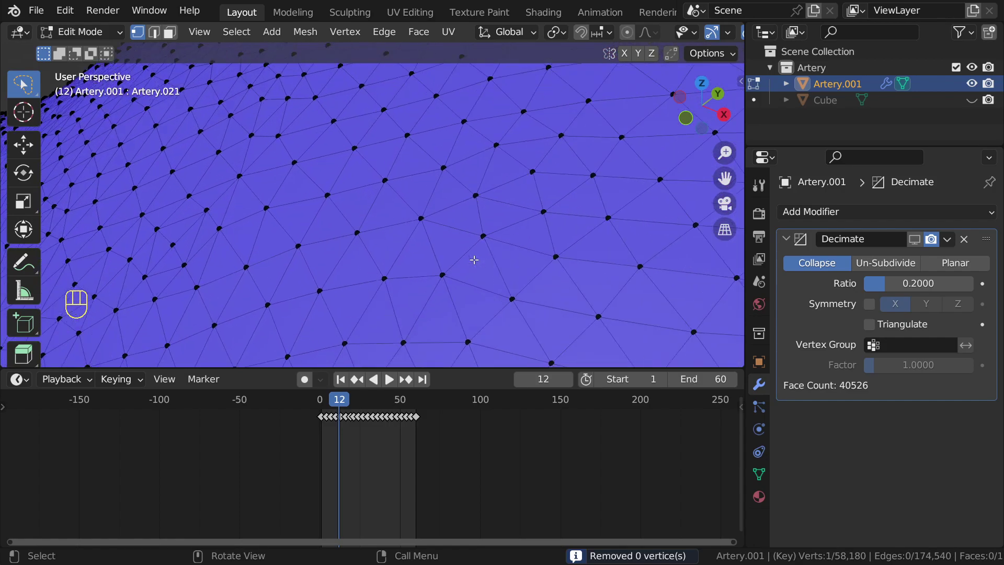
pyautogui.scroll(2, 410, 266)
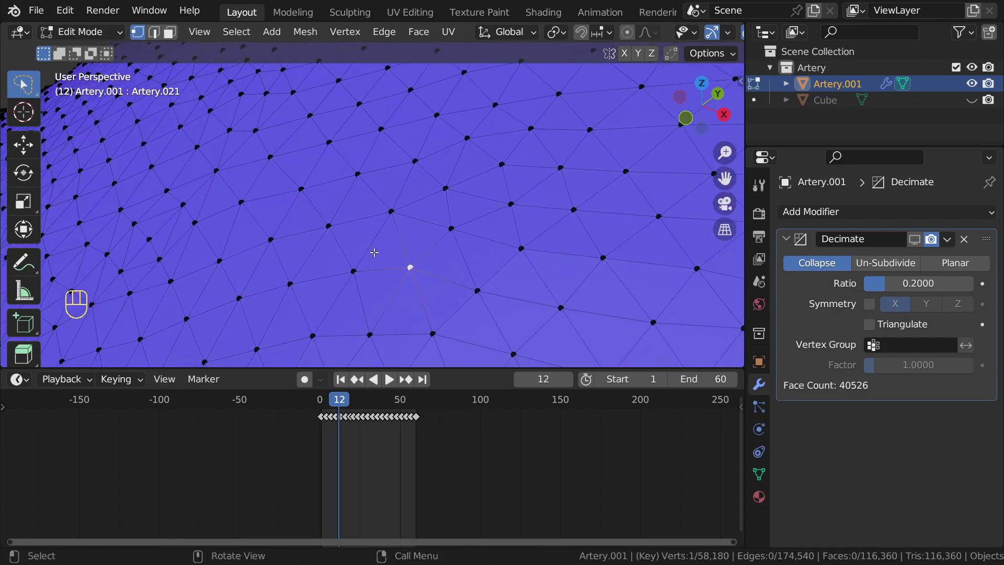
# Step: Duplicate a vertex, delete it, then merge vertices by distance once more
pyautogui.hotkey('shift', 'd')
pyautogui.click(421, 273)
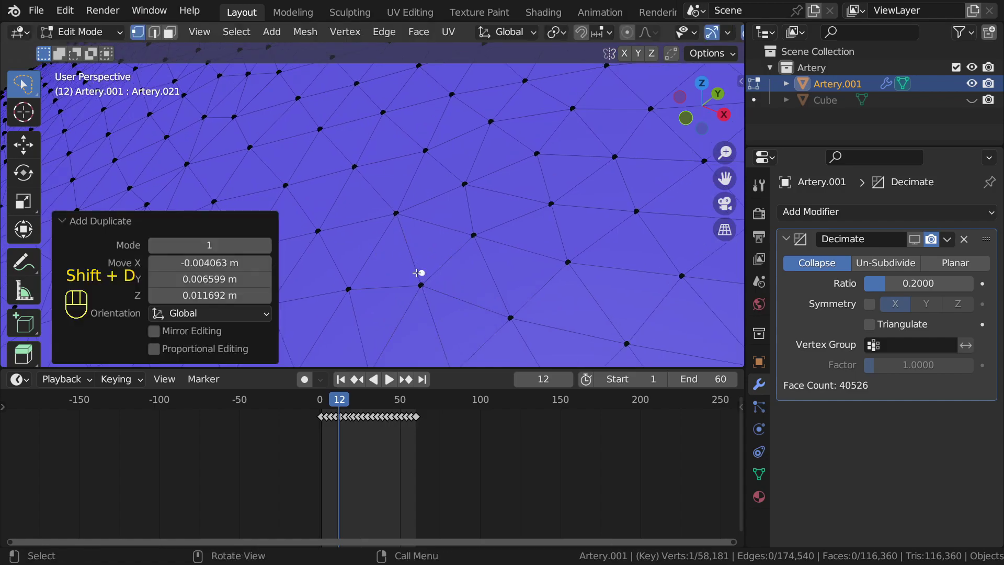
pyautogui.press('x')
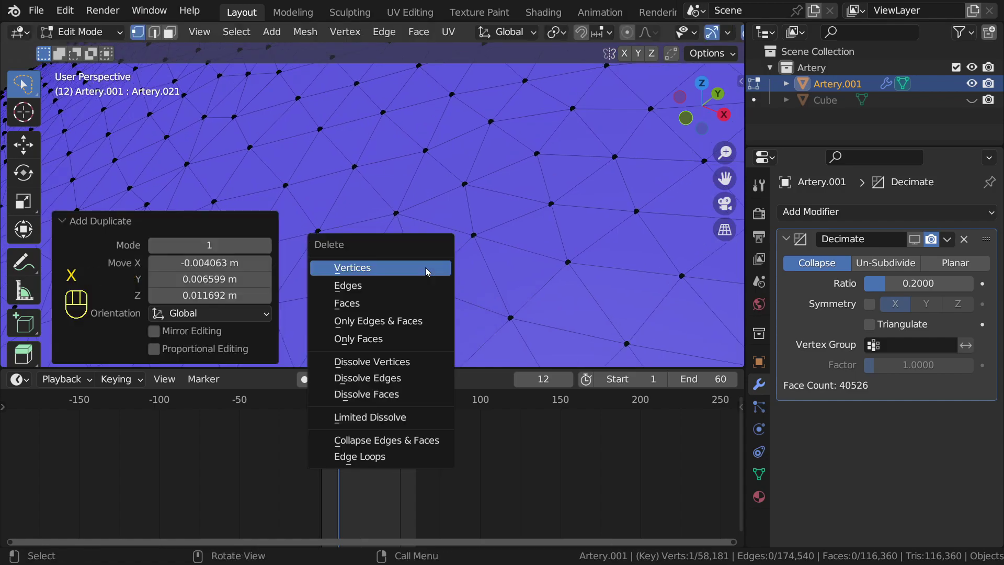
pyautogui.click(434, 271)
pyautogui.press('m')
pyautogui.click(434, 290)
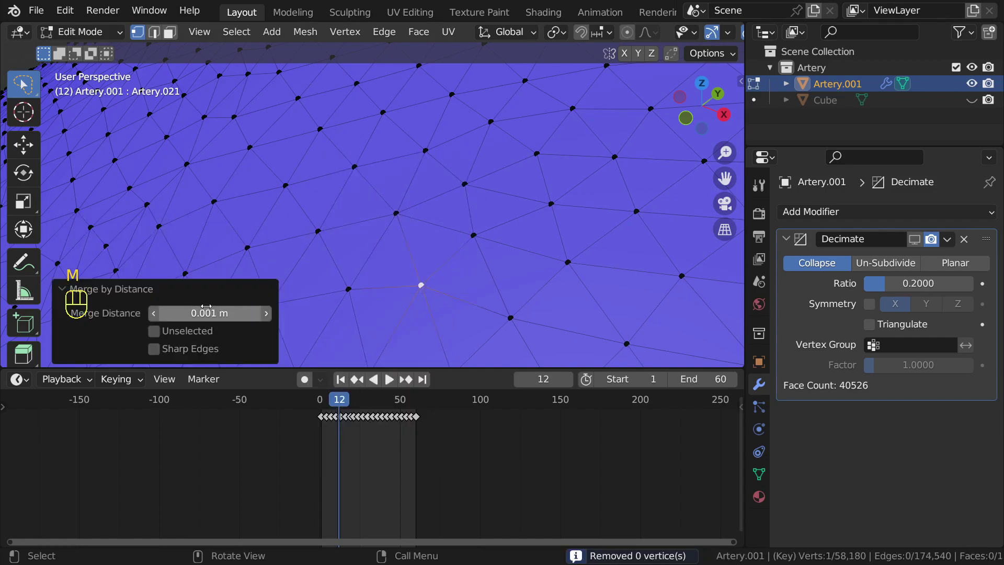
pyautogui.click(423, 284)
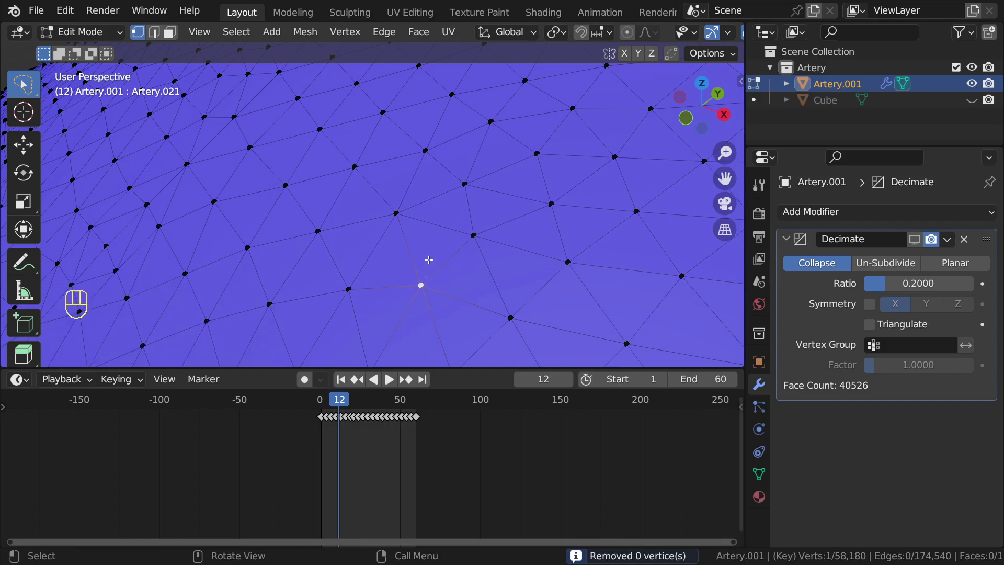
# Step: Select every vertex and recalculate the normals to face outward
pyautogui.scroll(-8, 427, 265)
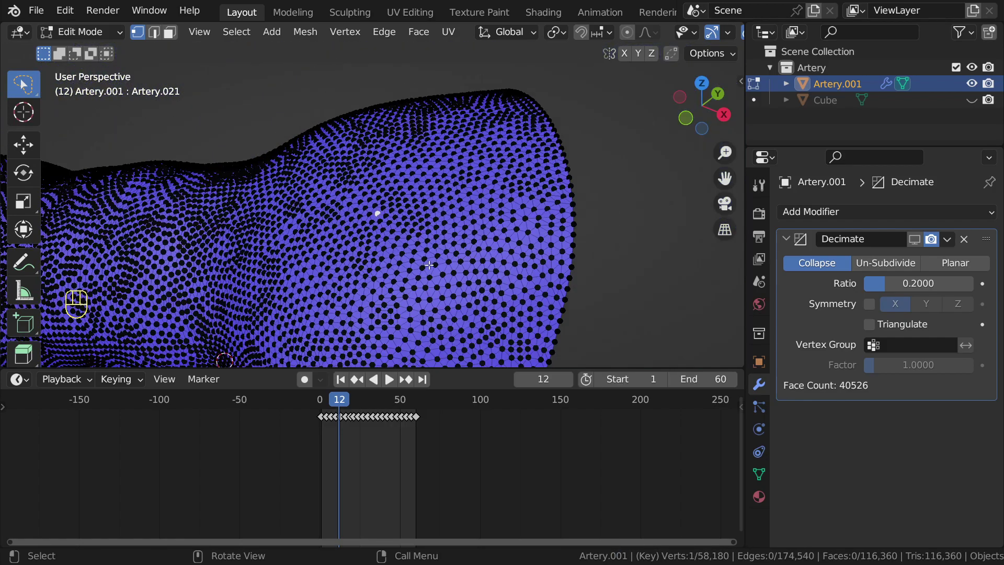
pyautogui.keyDown('shift'); pyautogui.moveTo(427, 261); pyautogui.dragTo(413, 249, button='middle'); pyautogui.keyUp('shift')
pyautogui.scroll(4, 414, 246)
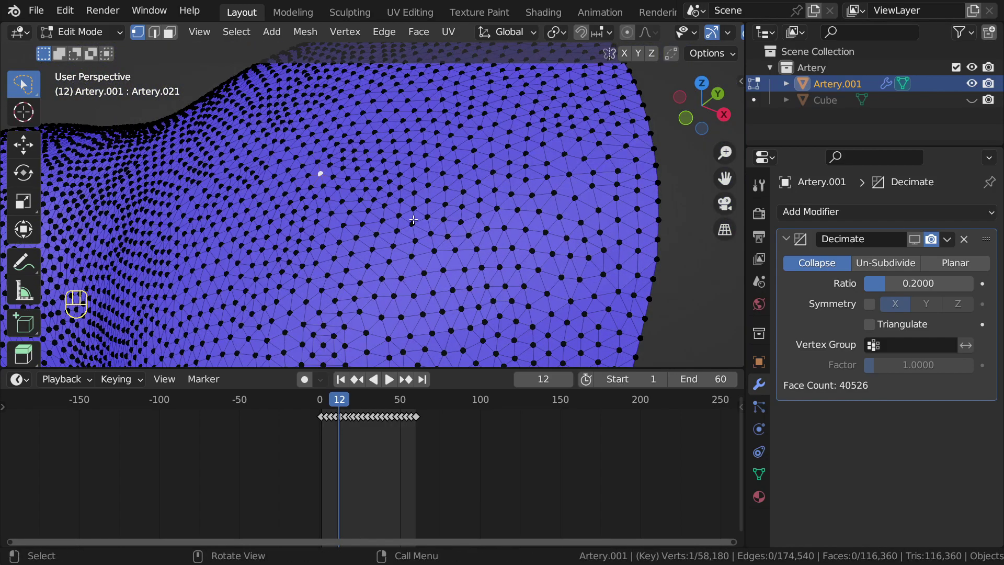
pyautogui.press('a')
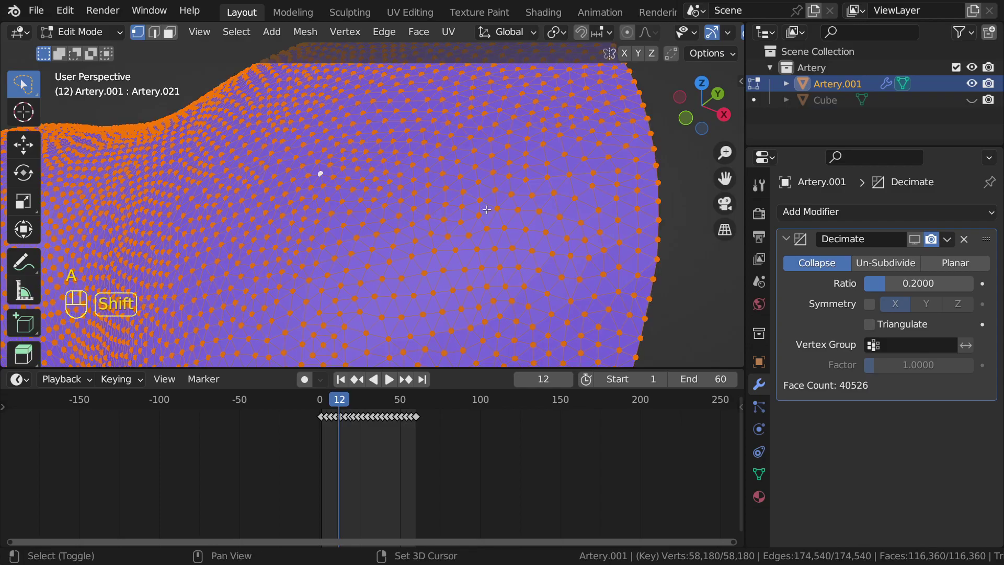
pyautogui.hotkey('shift', 'n')
# Step: Switch to Object Mode and orbit to view the whole Artery.001 tube
pyautogui.scroll(-5, 445, 224)
pyautogui.press('Tab')
pyautogui.scroll(6, 449, 227)
pyautogui.scroll(-7, 451, 226)
pyautogui.moveTo(475, 222); pyautogui.dragTo(299, 173, button='middle')
pyautogui.scroll(-3, 402, 203)
pyautogui.moveTo(406, 203); pyautogui.dragTo(502, 217, button='middle')
pyautogui.scroll(3, 516, 217)
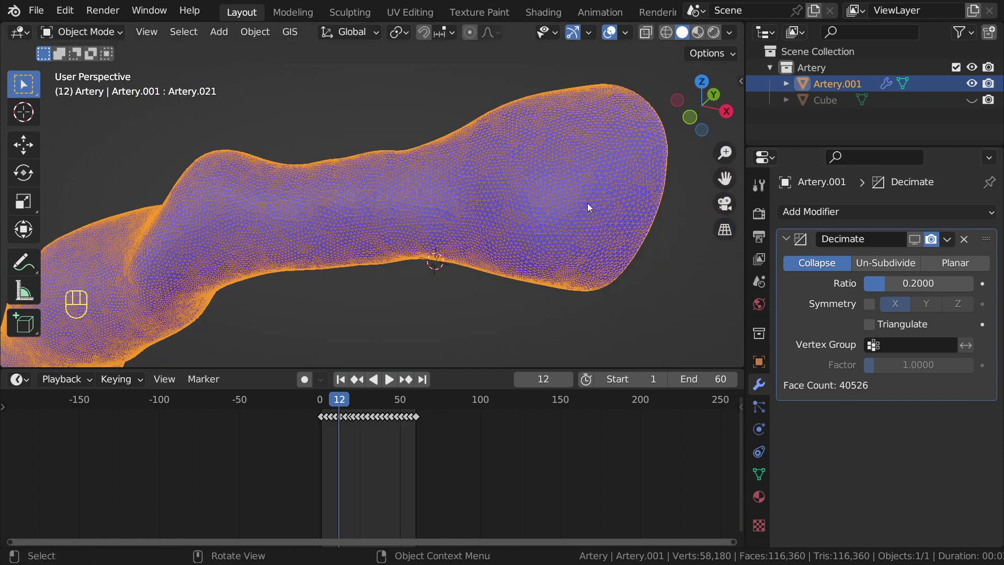
# Step: In Artery.001's object properties, toggle the wireframe display off and on
pyautogui.scroll(3, 589, 206)
pyautogui.keyDown('shift'); pyautogui.moveTo(589, 208); pyautogui.dragTo(316, 233, button='middle'); pyautogui.keyUp('shift')
pyautogui.click(759, 361)
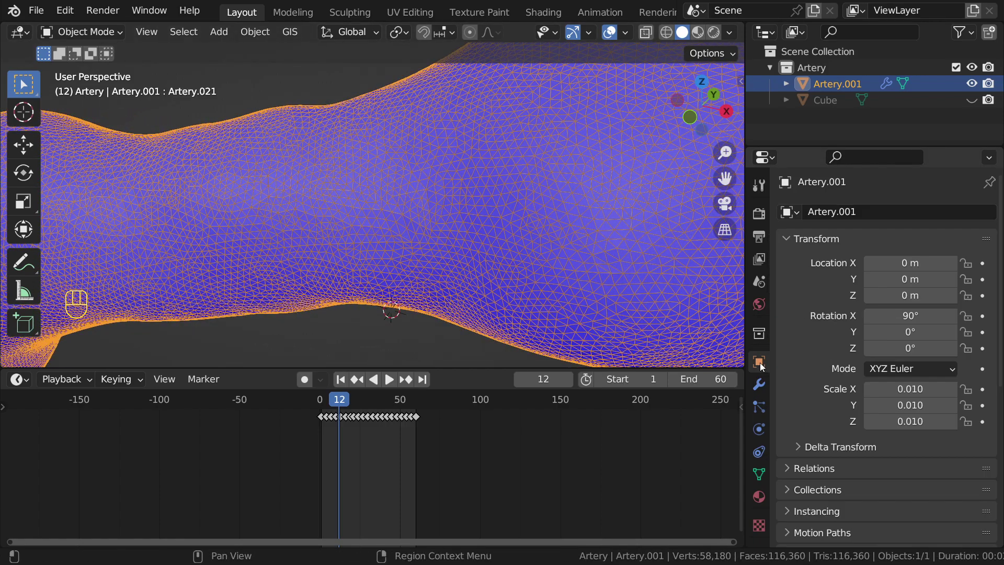
pyautogui.scroll(-5, 834, 436)
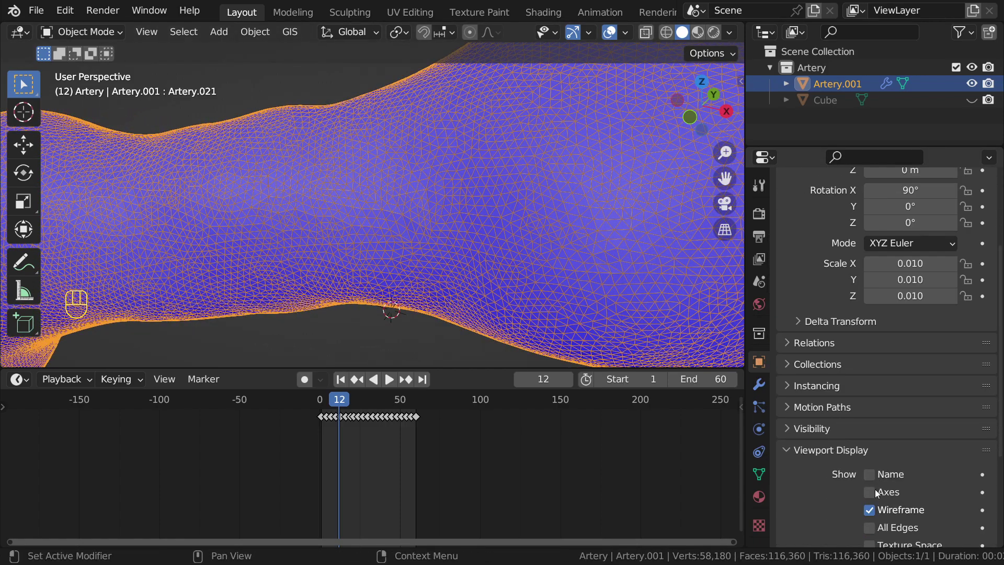
pyautogui.click(870, 509)
pyautogui.click(870, 508)
pyautogui.click(870, 508)
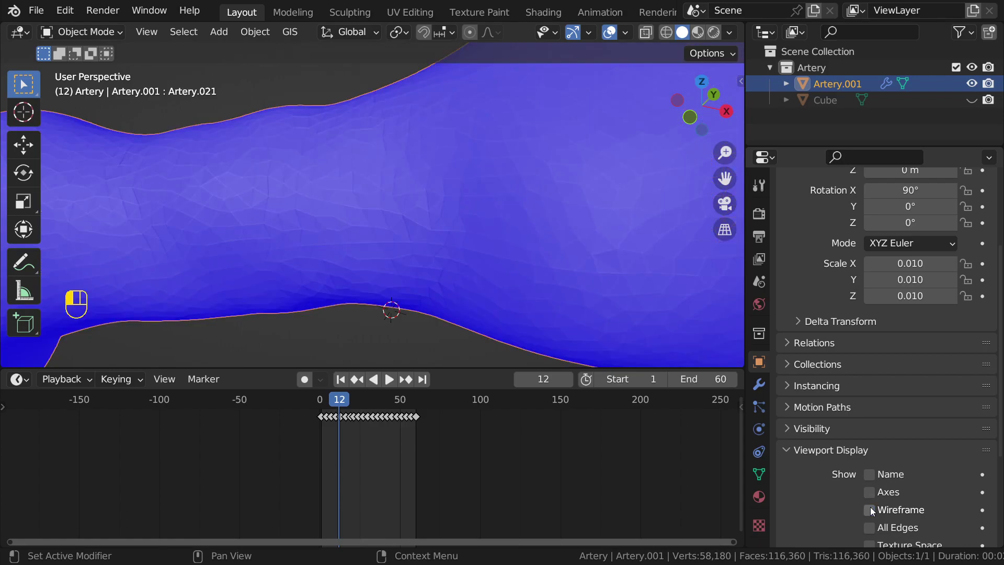
# Step: Enable the Decimate modifier's viewport toggle, showing the 23,272-face reduced mesh
pyautogui.click(759, 384)
pyautogui.keyDown('shift'); pyautogui.moveTo(676, 265); pyautogui.dragTo(535, 262, button='middle'); pyautogui.keyUp('shift')
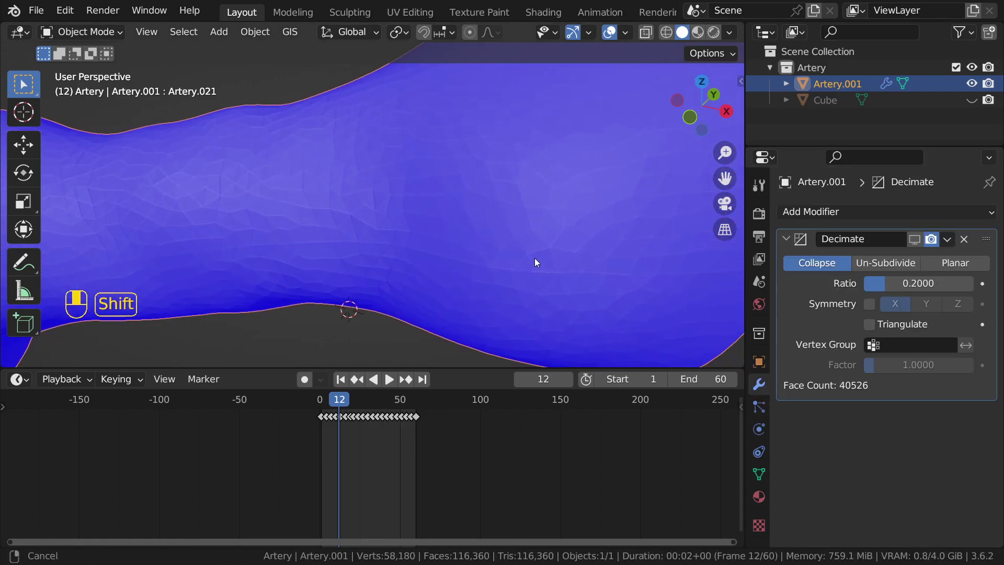
pyautogui.click(913, 241)
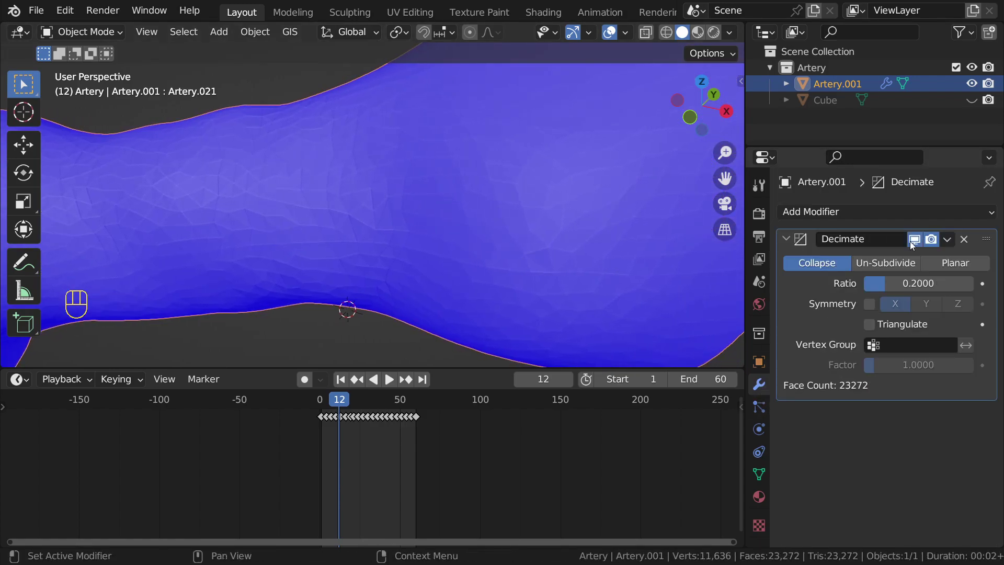
pyautogui.scroll(-6, 497, 218)
pyautogui.keyDown('shift'); pyautogui.moveTo(498, 218); pyautogui.dragTo(499, 180, button='middle'); pyautogui.keyUp('shift')
pyautogui.moveTo(499, 180); pyautogui.dragTo(585, 128, button='middle')
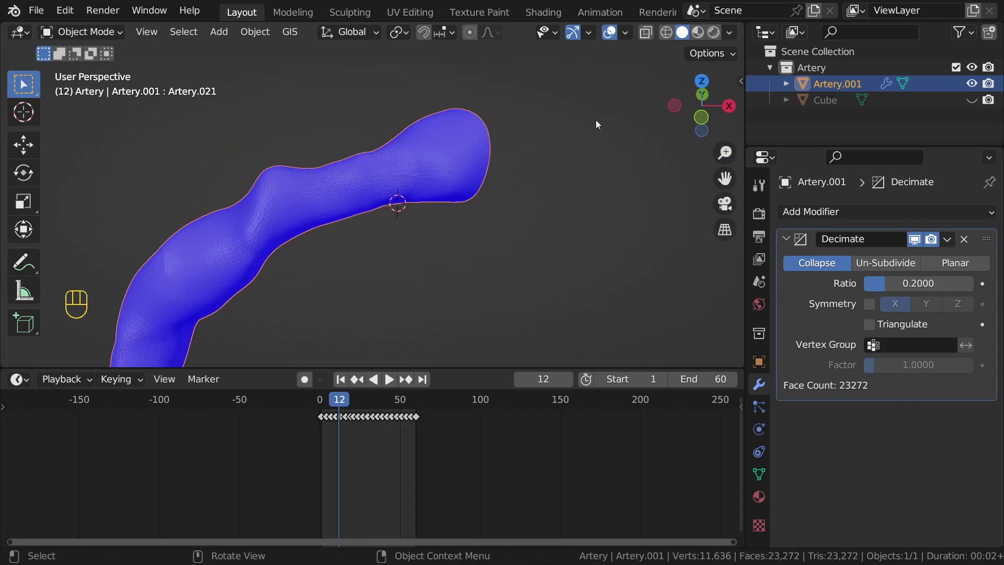
# Step: Turn off Face Orientation overlay, then try Decimate ratio 1.0 and return to 0.2
pyautogui.click(624, 33)
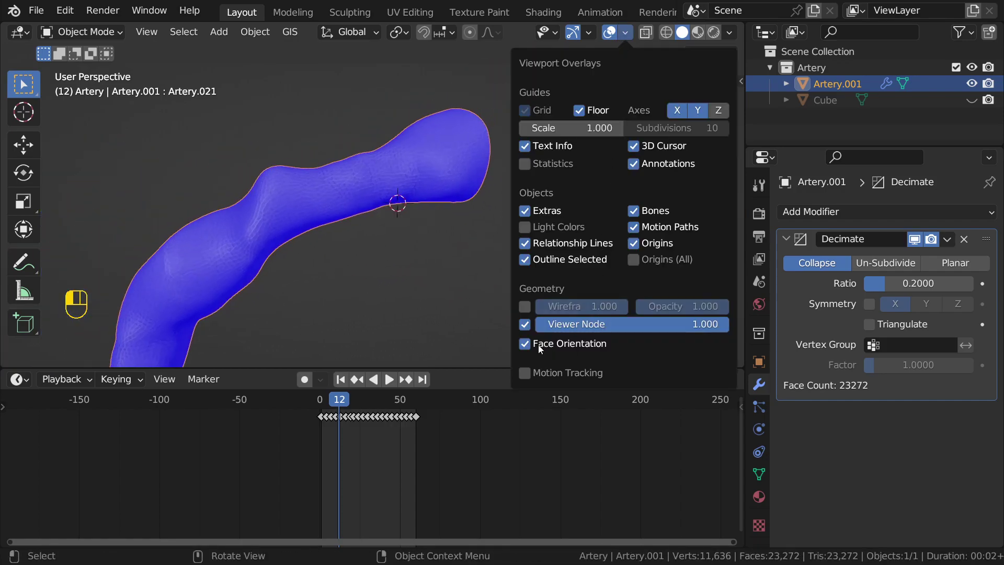
pyautogui.click(525, 345)
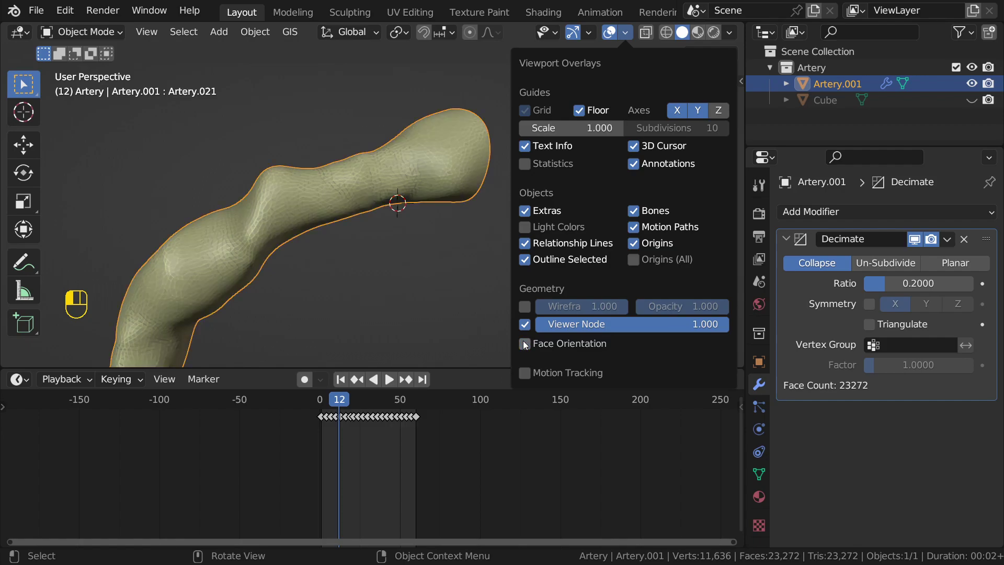
pyautogui.click(907, 285)
pyautogui.write('1')
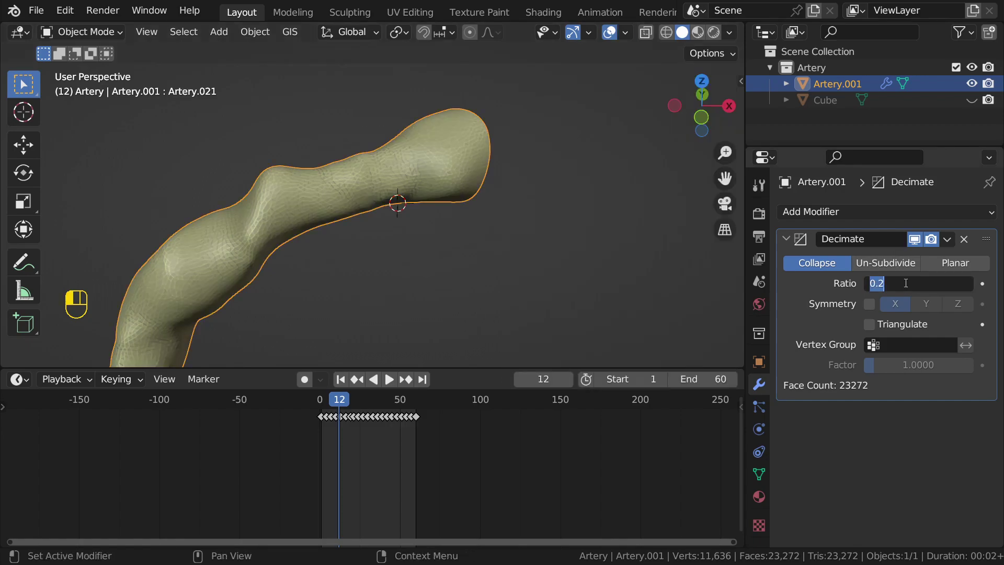
pyautogui.press('Return')
pyautogui.click(917, 283)
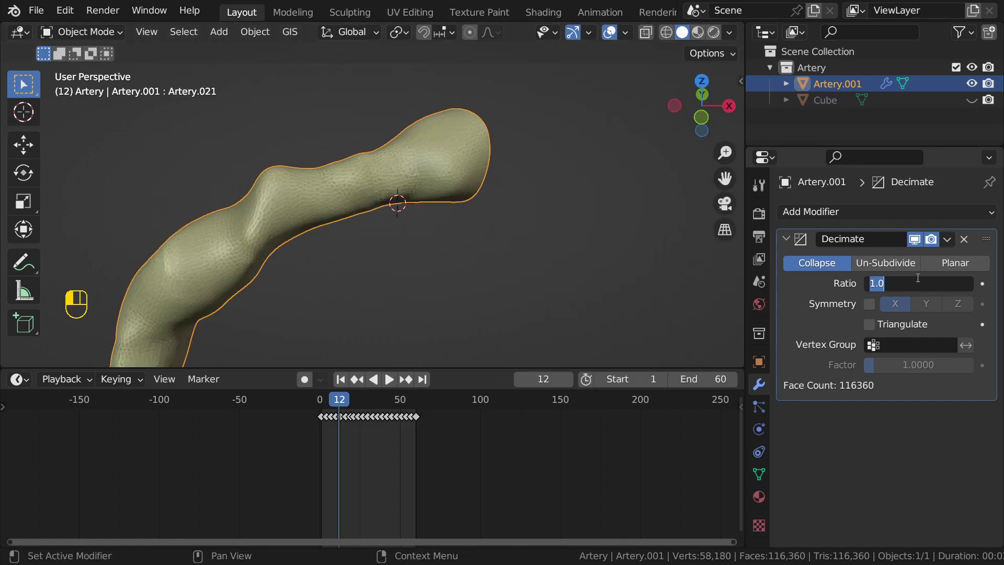
pyautogui.write('.2')
pyautogui.press('Return')
# Step: Compare a coarser Decimate ratio of 0.1, then restore 0.2
pyautogui.keyDown('shift'); pyautogui.moveTo(416, 181); pyautogui.dragTo(544, 183, button='middle'); pyautogui.keyUp('shift')
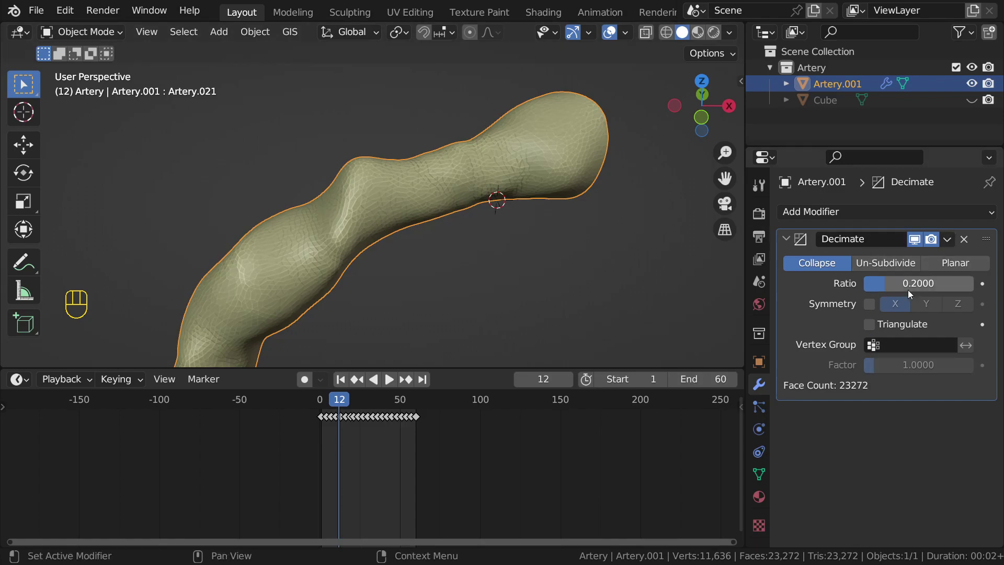
pyautogui.keyDown('shift'); pyautogui.moveTo(460, 245); pyautogui.dragTo(469, 232, button='middle'); pyautogui.keyUp('shift')
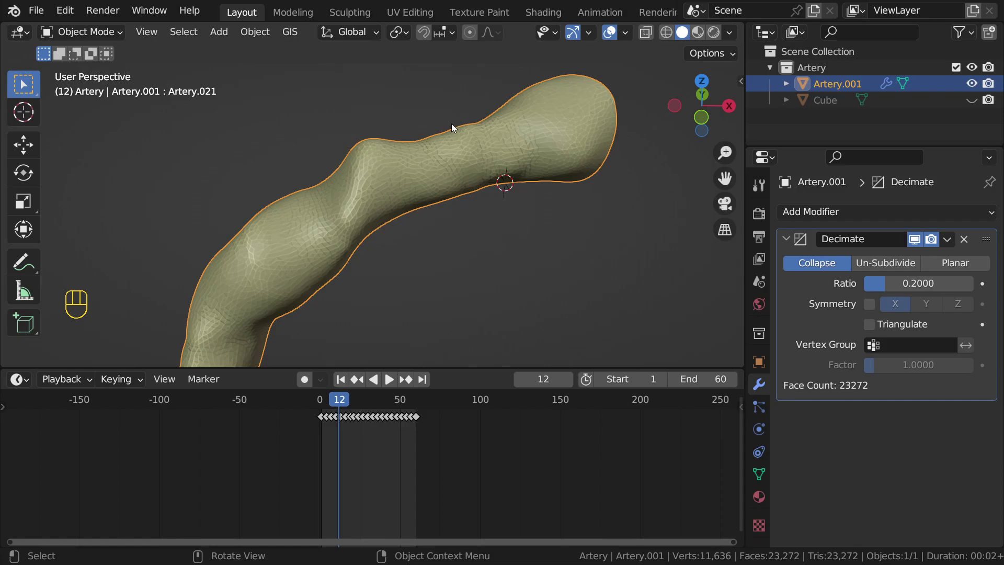
pyautogui.moveTo(326, 132); pyautogui.dragTo(393, 255)
pyautogui.moveTo(306, 156); pyautogui.dragTo(377, 261, button='right')
pyautogui.scroll(6, 391, 189)
pyautogui.click(897, 283)
pyautogui.write('.1')
pyautogui.press('Return')
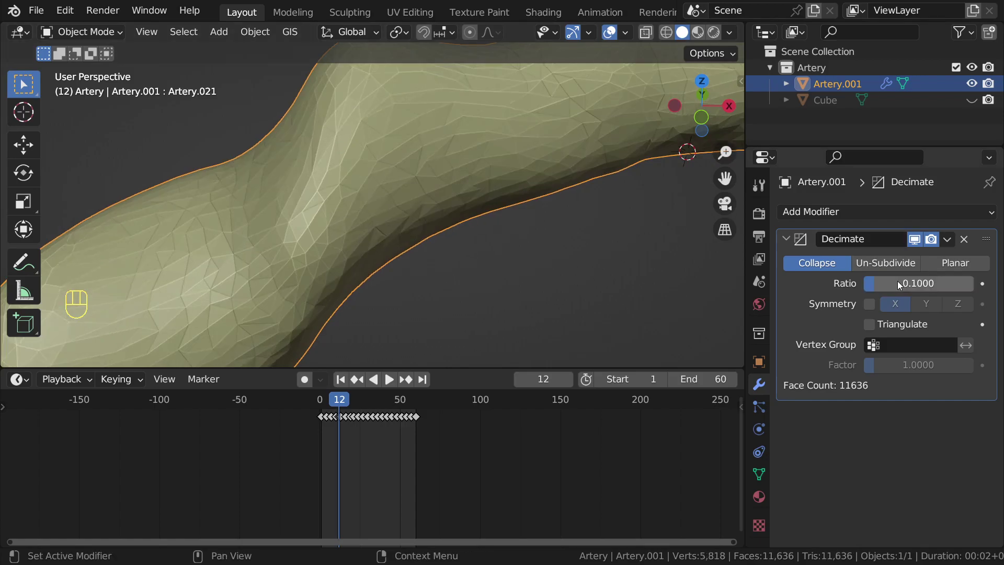
pyautogui.click(887, 283)
pyautogui.write('.2')
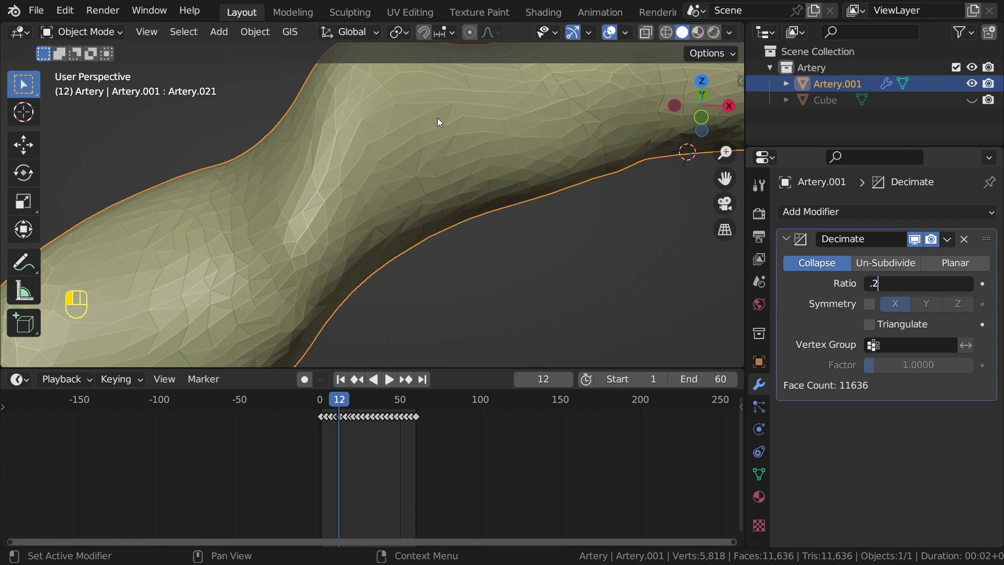
pyautogui.press('Return')
# Step: Compare full detail at ratio 1.0 once more and settle on 0.2
pyautogui.scroll(-6, 456, 129)
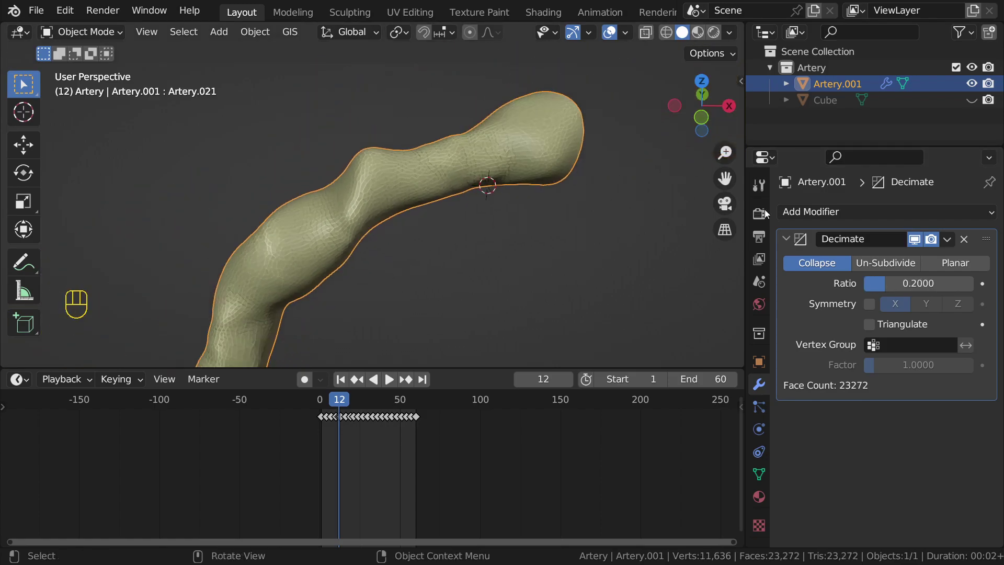
pyautogui.click(924, 283)
pyautogui.write('1')
pyautogui.press('Return')
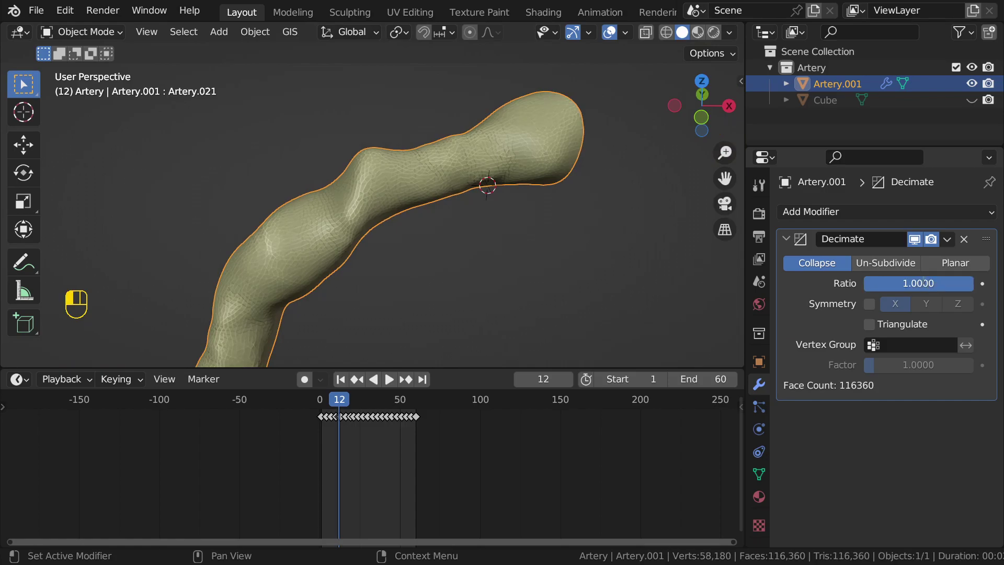
pyautogui.click(924, 283)
pyautogui.write('.2')
pyautogui.press('Return')
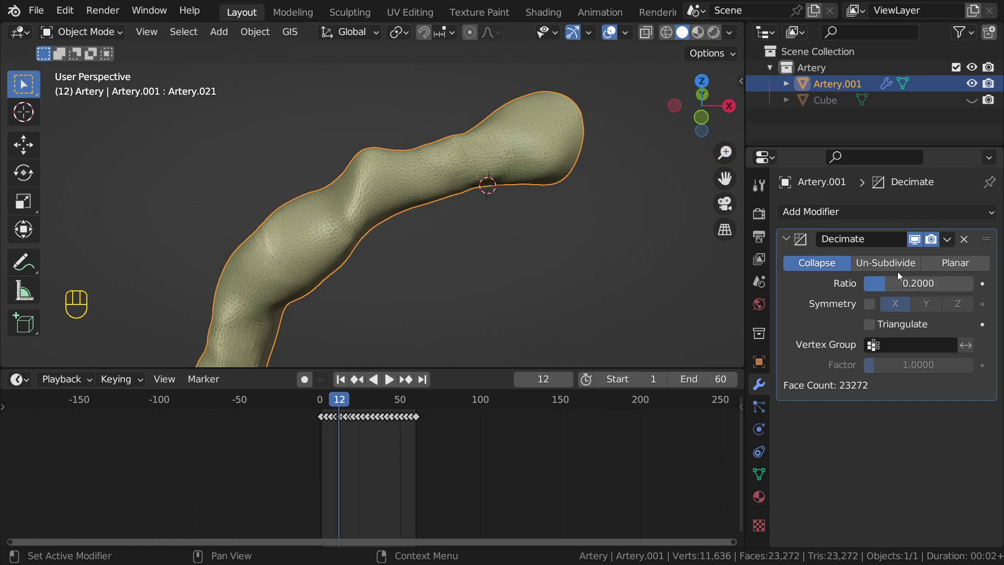
# Step: Try applying the Decimate modifier from its dropdown menu
pyautogui.click(948, 239)
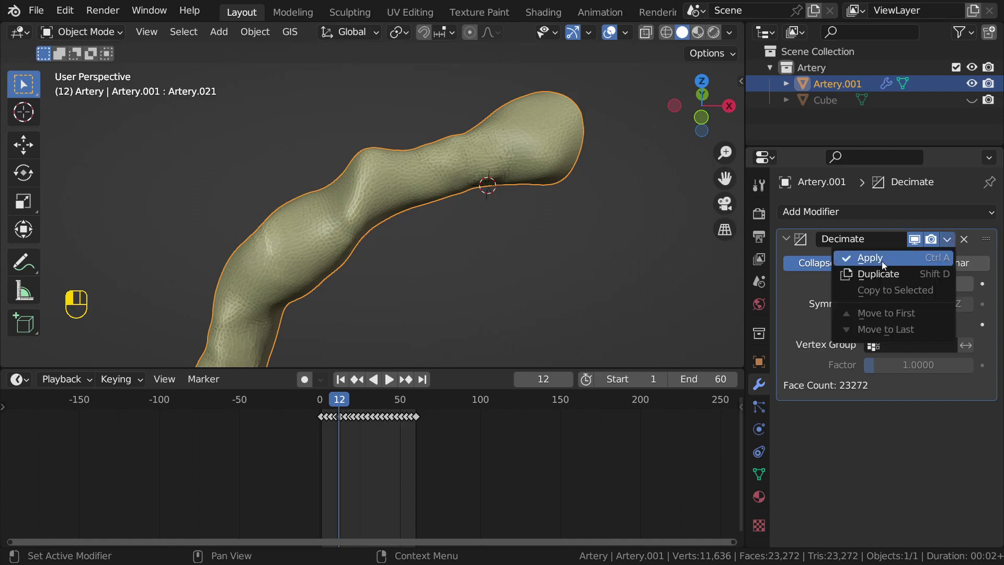
pyautogui.click(882, 261)
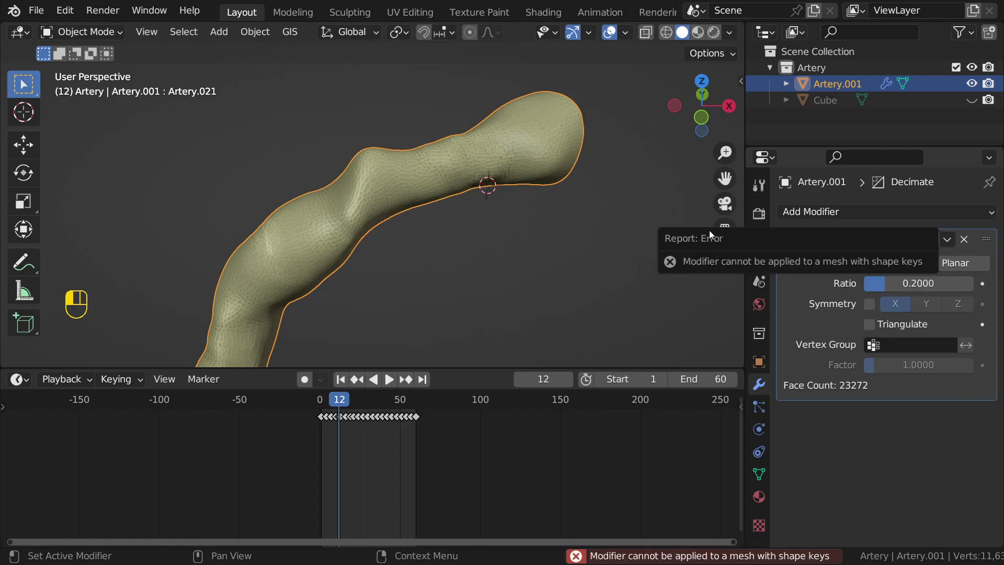
pyautogui.keyDown('shift'); pyautogui.moveTo(632, 231); pyautogui.dragTo(546, 273, button='middle'); pyautogui.keyUp('shift')
pyautogui.scroll(4, 545, 276)
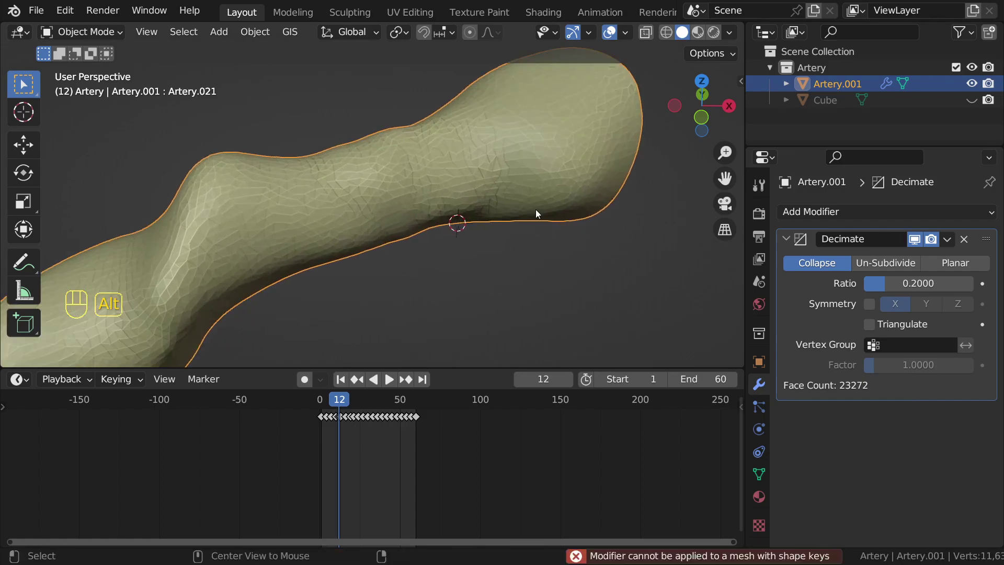
pyautogui.keyDown('alt'); pyautogui.middleClick(535, 209); pyautogui.keyUp('alt')
pyautogui.moveTo(572, 239); pyautogui.dragTo(443, 259, button='middle')
pyautogui.scroll(-5, 573, 251)
pyautogui.moveTo(483, 218); pyautogui.dragTo(512, 246, button='middle')
pyautogui.scroll(2, 476, 252)
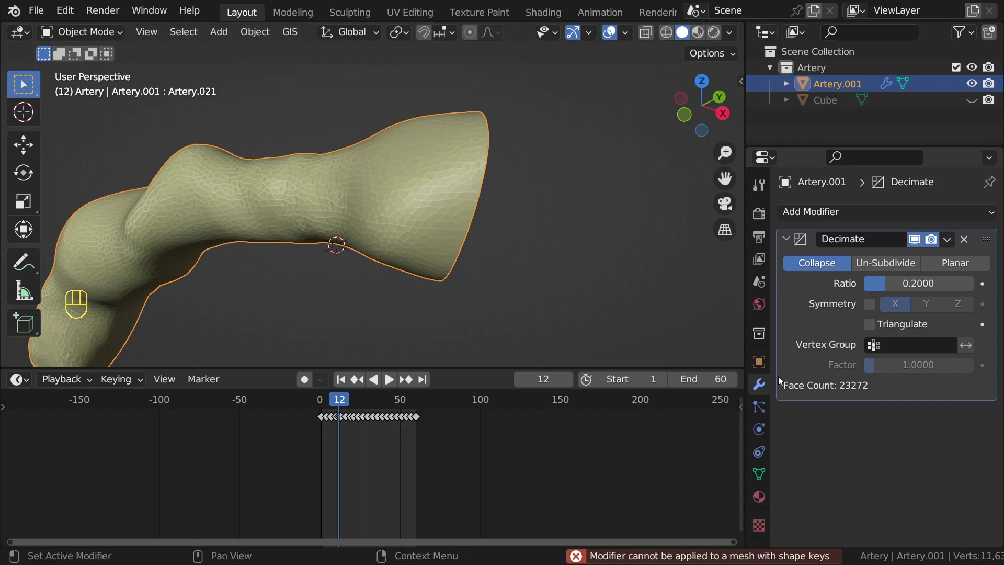
# Step: Inspect Artery.001's shape keys, collapse the Decimate panel, and bring up Add Modifier
pyautogui.click(759, 474)
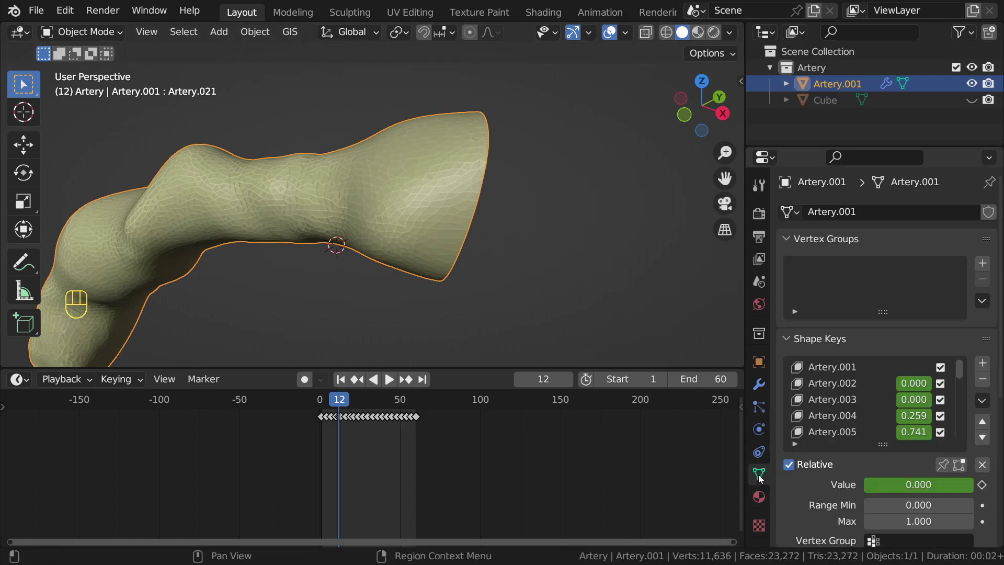
pyautogui.click(759, 385)
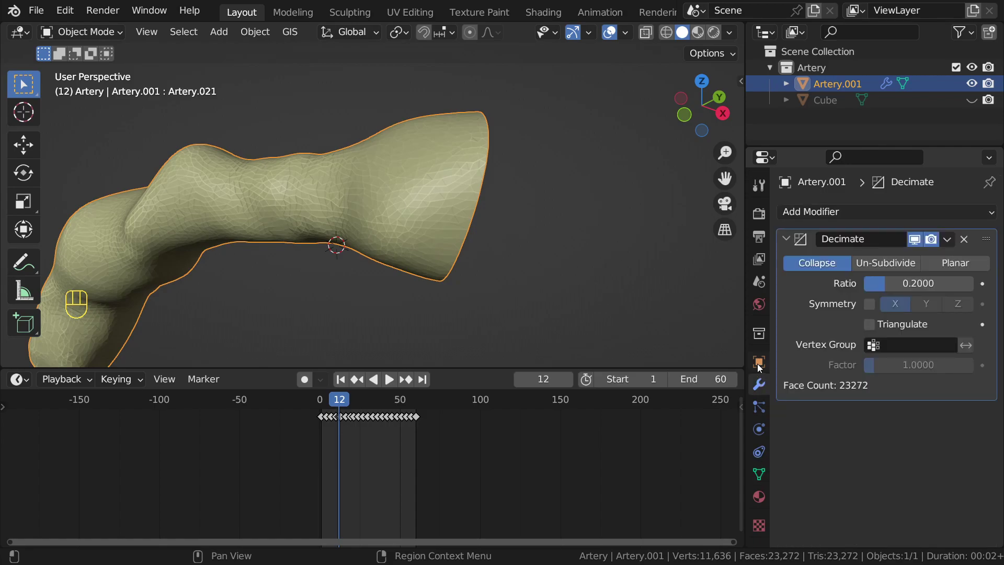
pyautogui.click(759, 475)
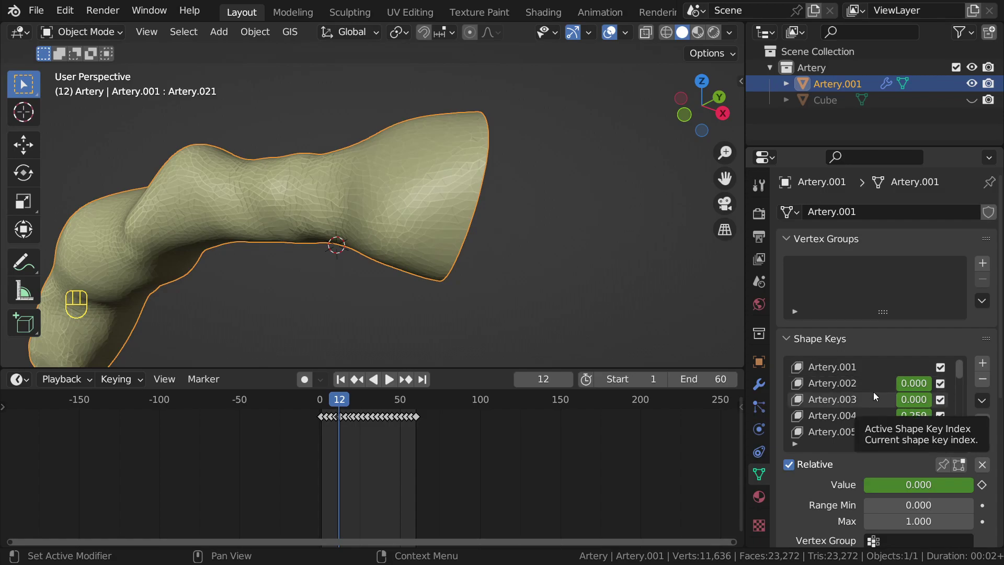
pyautogui.click(759, 385)
pyautogui.click(787, 239)
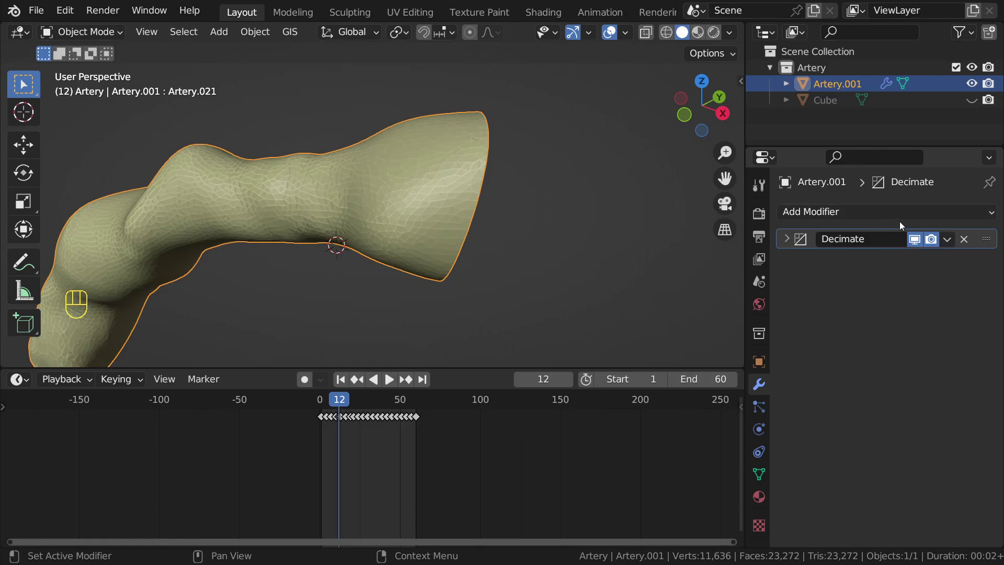
pyautogui.click(879, 210)
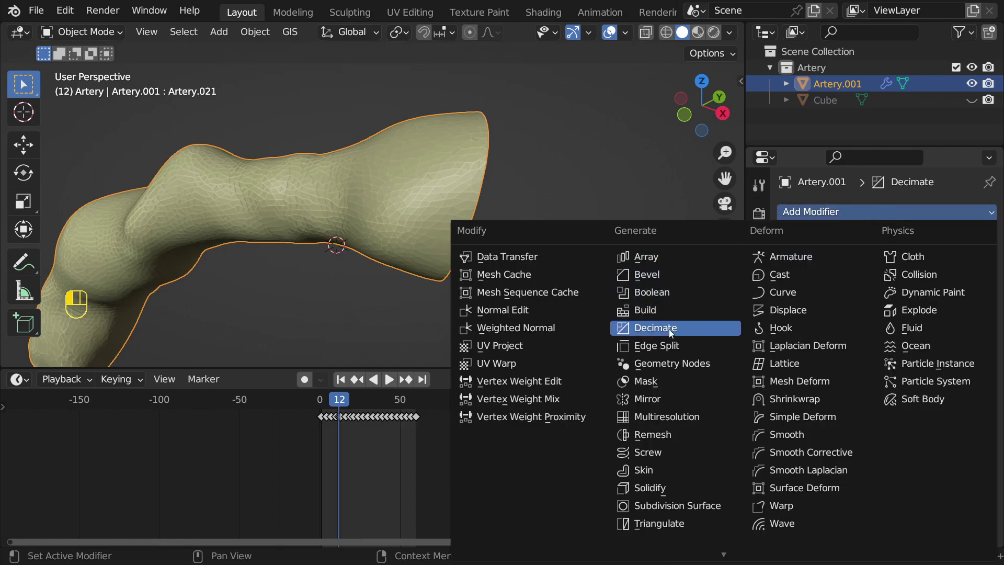
# Step: Add a Boolean modifier, unhide the Cube, and eyedrop it as the cutter object
pyautogui.click(687, 294)
pyautogui.click(972, 100)
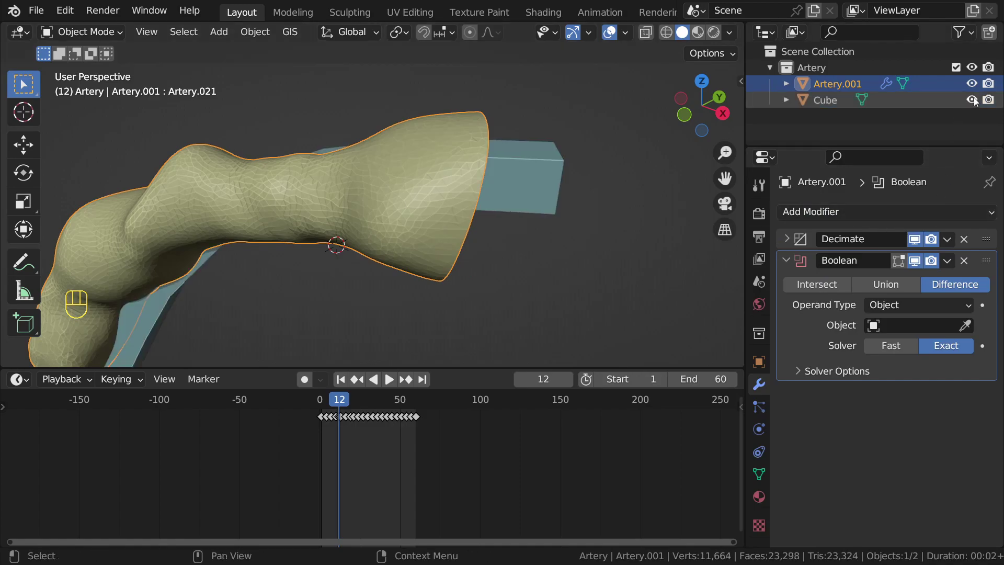
pyautogui.scroll(-3, 452, 206)
pyautogui.moveTo(451, 202); pyautogui.dragTo(406, 189, button='middle')
pyautogui.moveTo(510, 236); pyautogui.dragTo(391, 222, button='middle')
pyautogui.scroll(4, 391, 222)
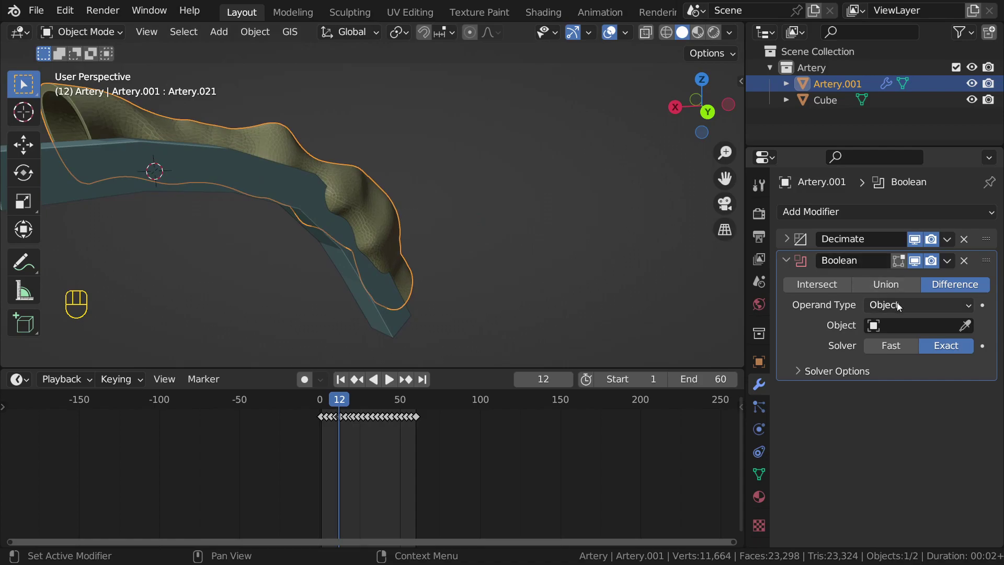
pyautogui.click(965, 325)
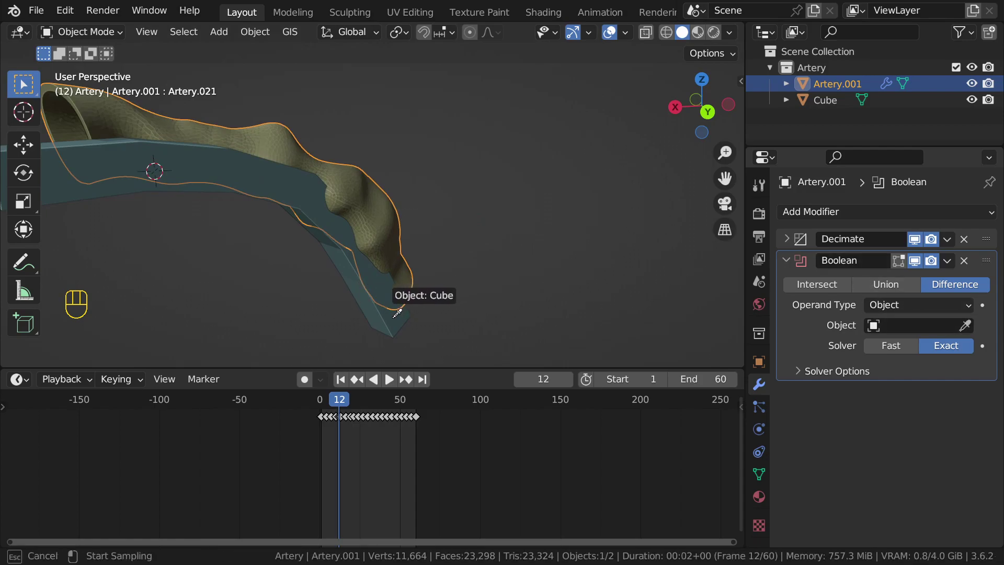
pyautogui.click(283, 174)
# Step: Hide the Cube to reveal the cutaway, then start animation playback
pyautogui.click(285, 183)
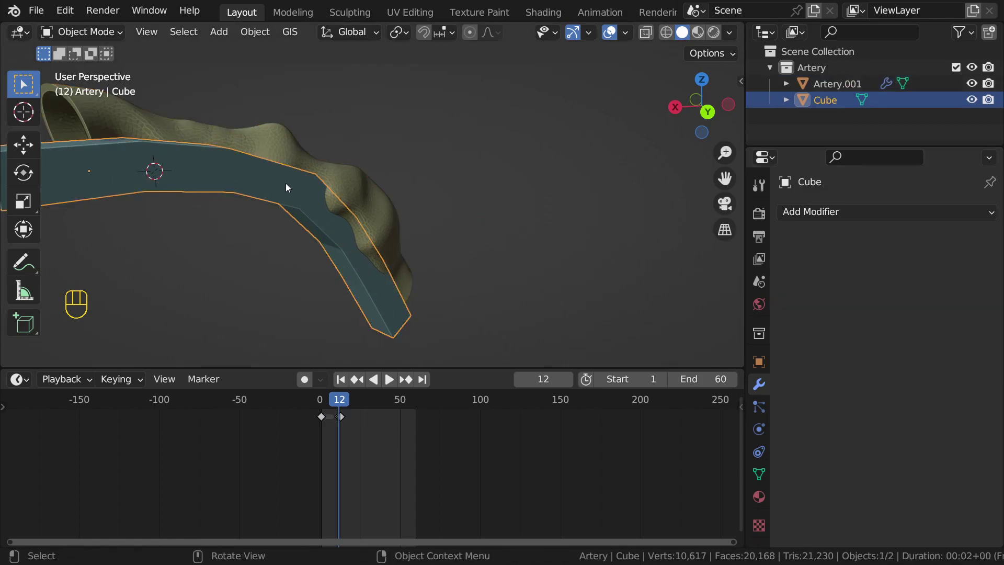
pyautogui.press('h')
pyautogui.moveTo(290, 190); pyautogui.dragTo(453, 237, button='middle')
pyautogui.hotkey('ctrl', 'z')
pyautogui.press('h')
pyautogui.scroll(3, 481, 267)
pyautogui.moveTo(485, 271); pyautogui.dragTo(428, 168, button='middle')
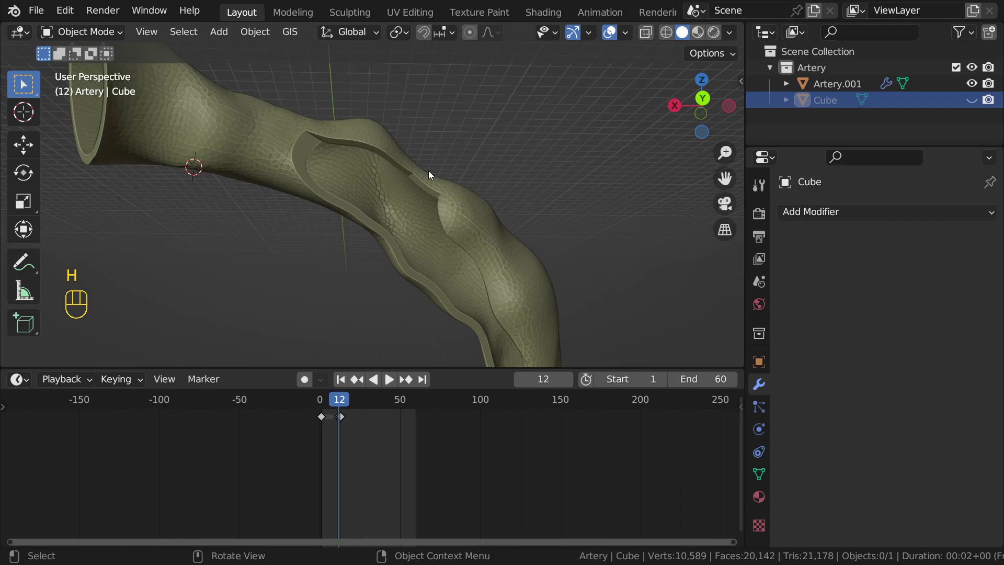
pyautogui.press('space')
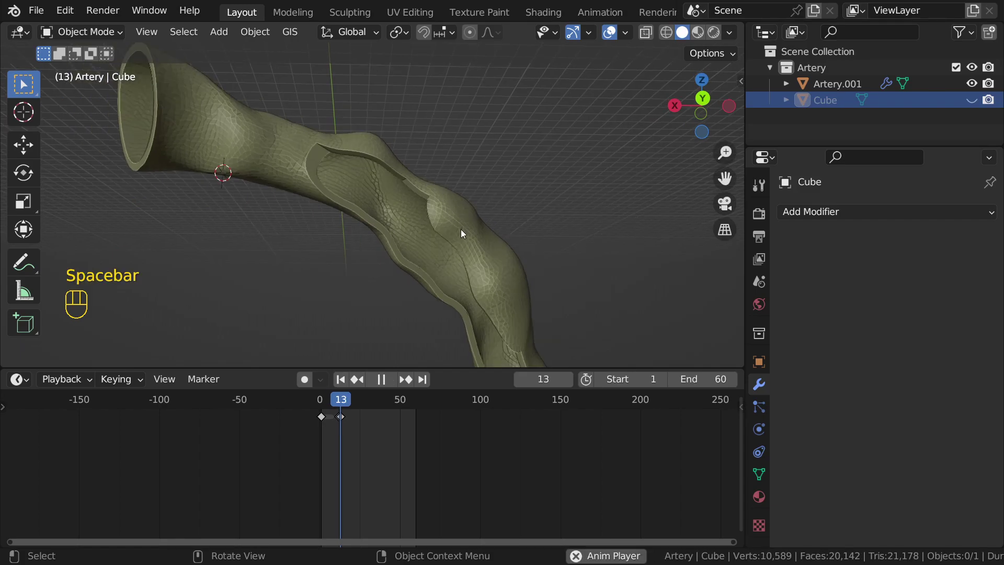
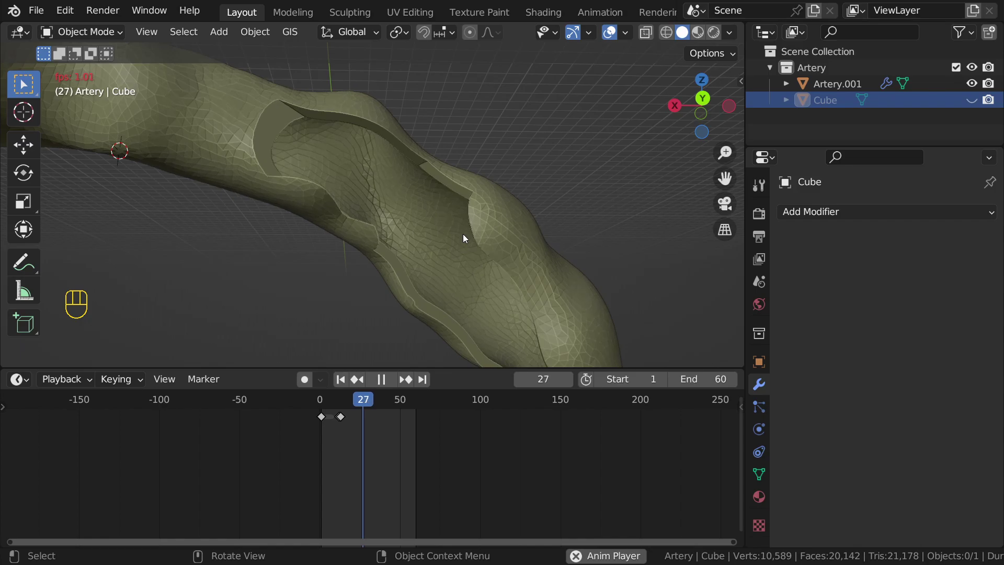
# Step: Stop playback at frame 31, select Artery.001, and expand its Decimate modifier
pyautogui.scroll(-5, 463, 233)
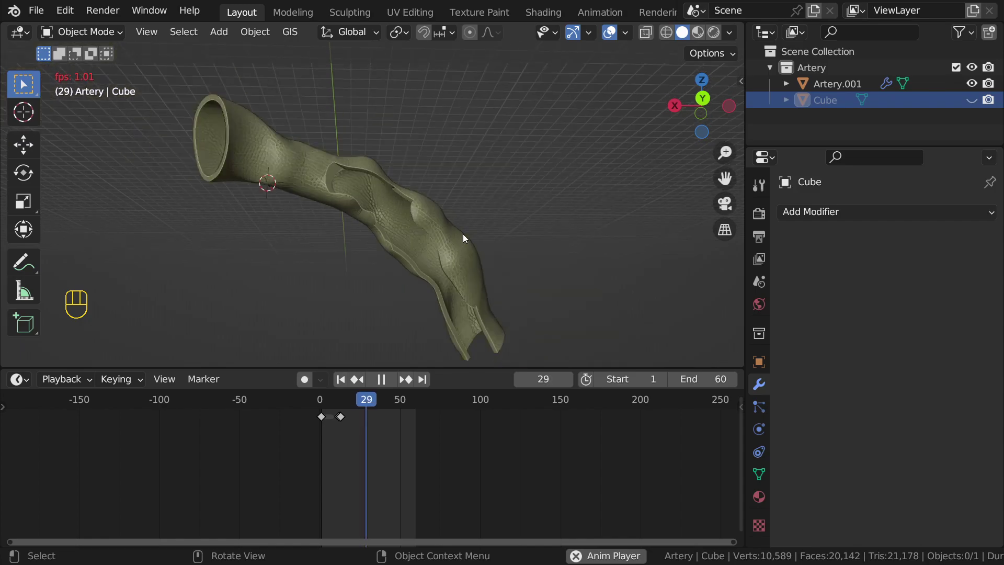
pyautogui.press('space')
pyautogui.click(447, 205)
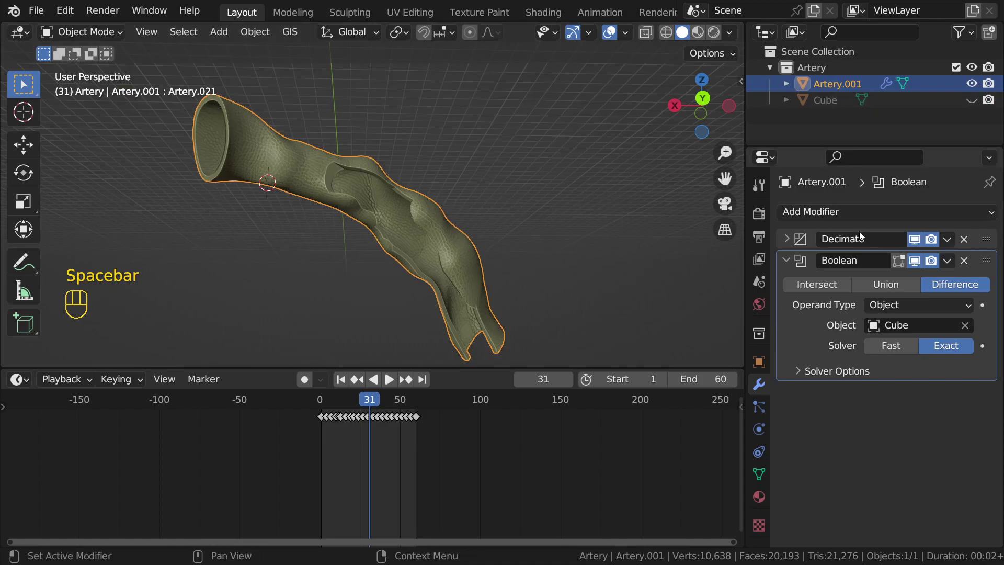
pyautogui.click(786, 238)
pyautogui.click(796, 238)
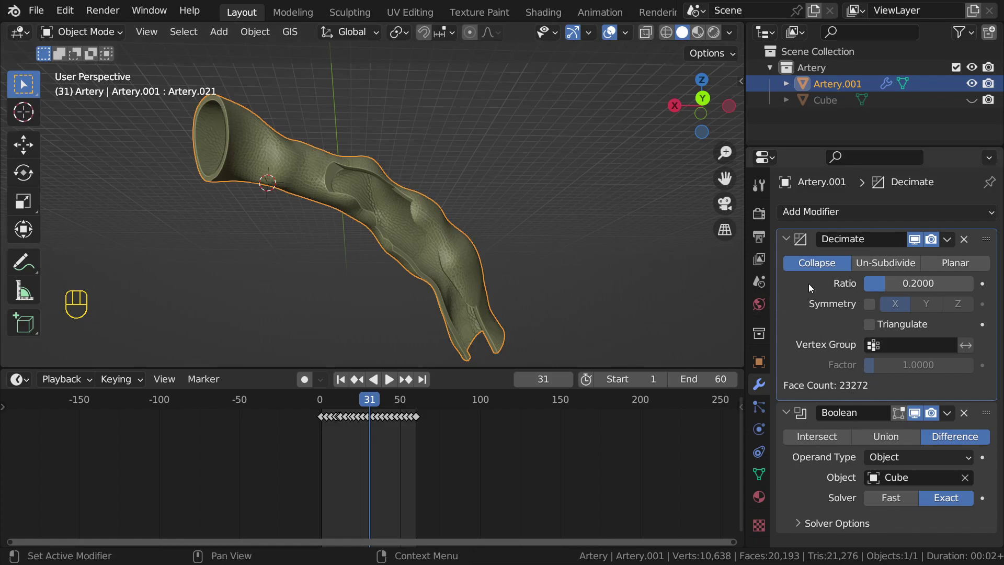
# Step: Delete Artery.001's Boolean modifier so only Decimate (ratio 0.2) remains
pyautogui.click(812, 423)
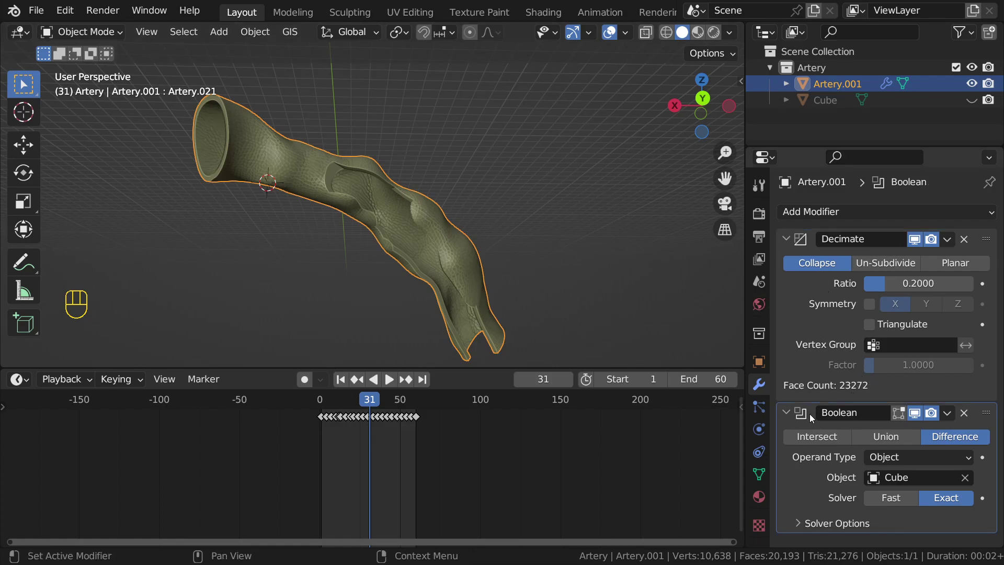
pyautogui.click(809, 238)
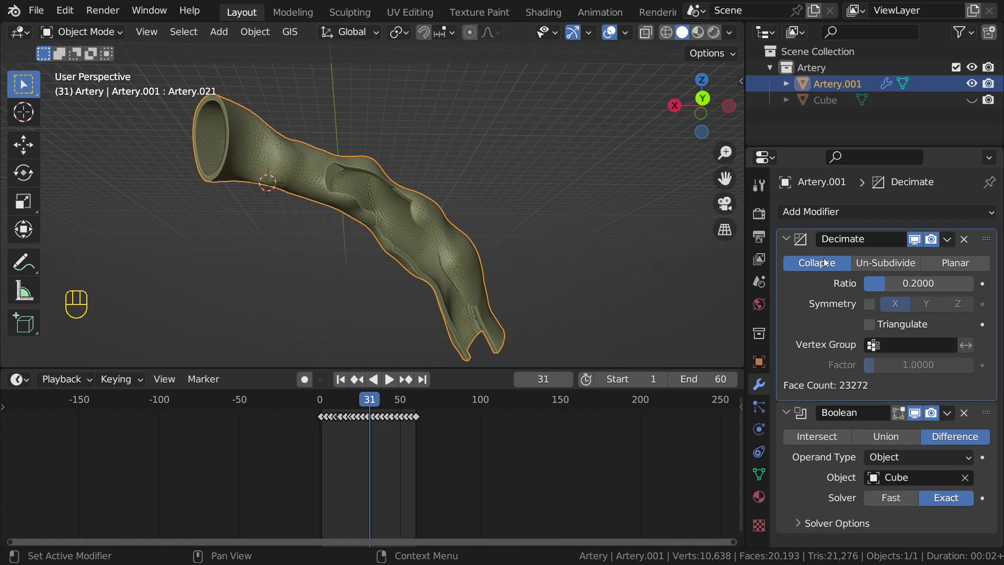
pyautogui.click(964, 413)
pyautogui.click(787, 238)
pyautogui.moveTo(361, 246); pyautogui.dragTo(340, 244, button='middle')
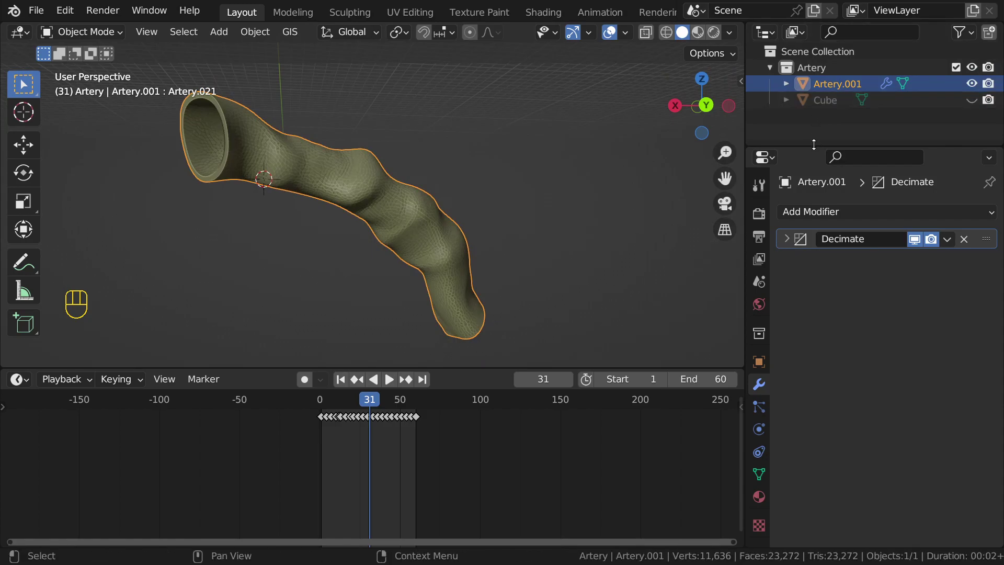
# Step: Move Cube directly under Scene Collection and disable it for rendering
pyautogui.moveTo(824, 102); pyautogui.dragTo(816, 58)
pyautogui.moveTo(814, 45); pyautogui.dragTo(814, 49)
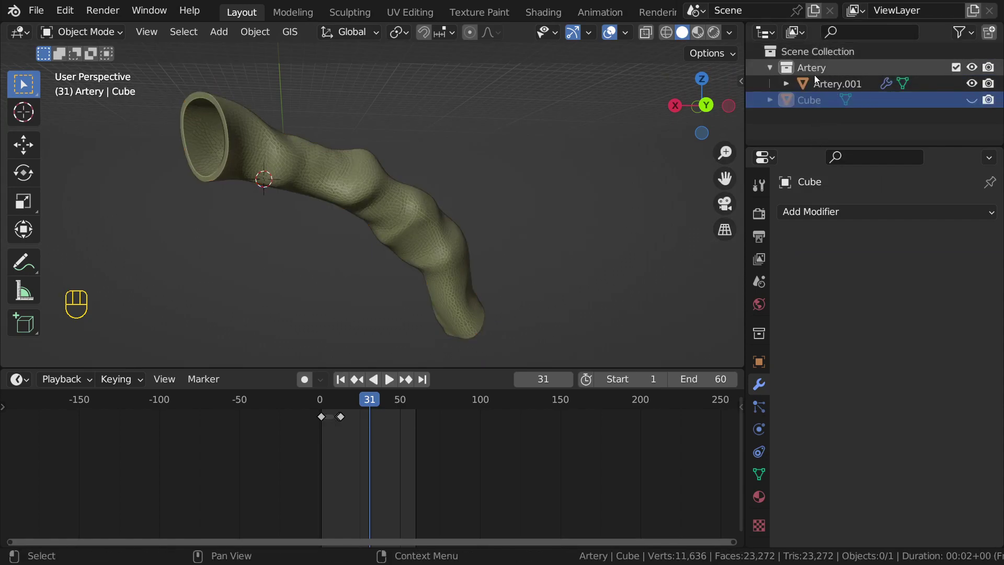
pyautogui.click(988, 100)
pyautogui.click(816, 121)
# Step: Enlarge the Outliner and create a new collection inside Artery, keeping the name Collection 2
pyautogui.moveTo(798, 147); pyautogui.dragTo(800, 250)
pyautogui.press('c')
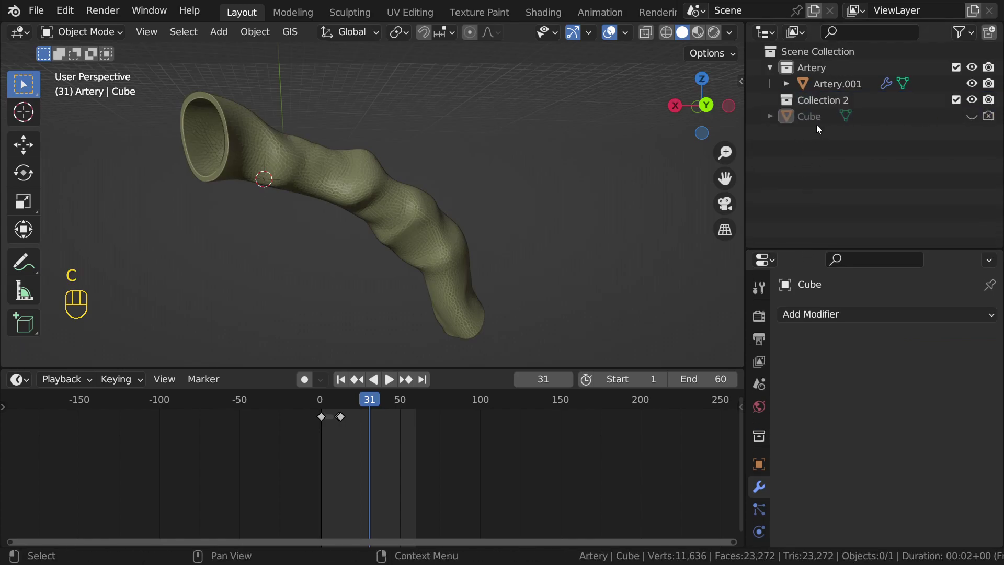
pyautogui.click(812, 98)
pyautogui.doubleClick(815, 98)
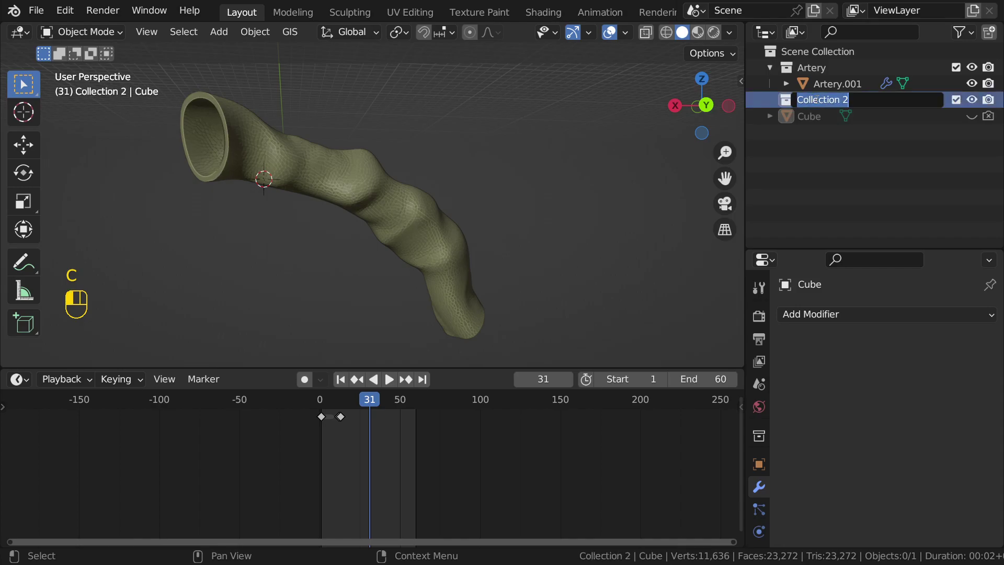
pyautogui.press('Return')
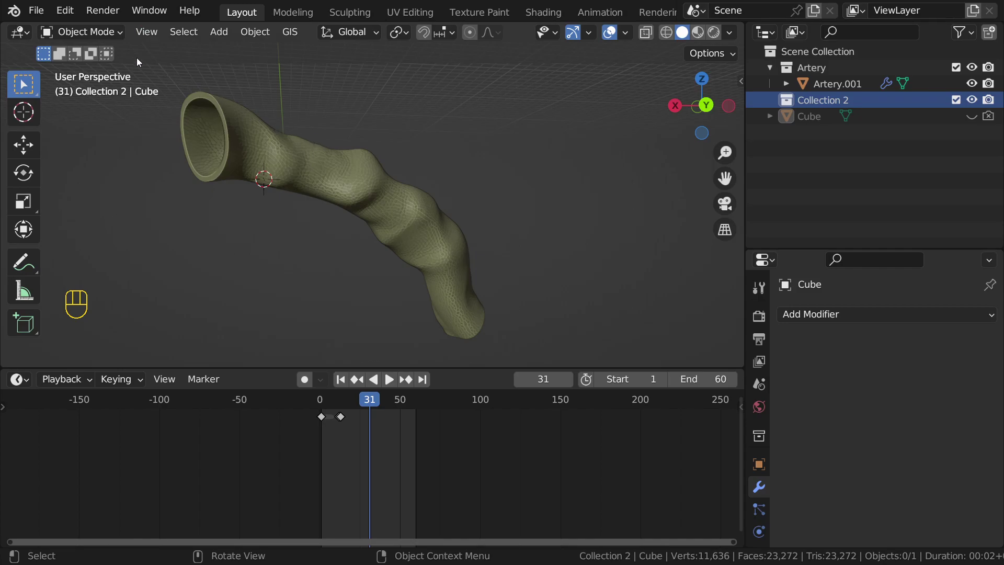
# Step: Import every FBX file from All FBX Files\Balloon, adding Ballon.001 onward to Collection 2
pyautogui.click(36, 10)
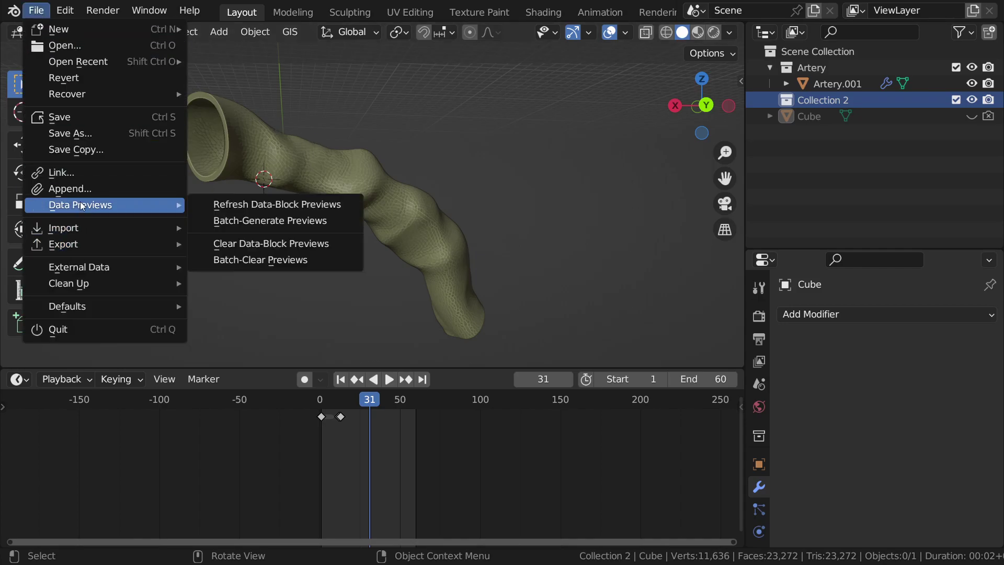
pyautogui.press('F4')
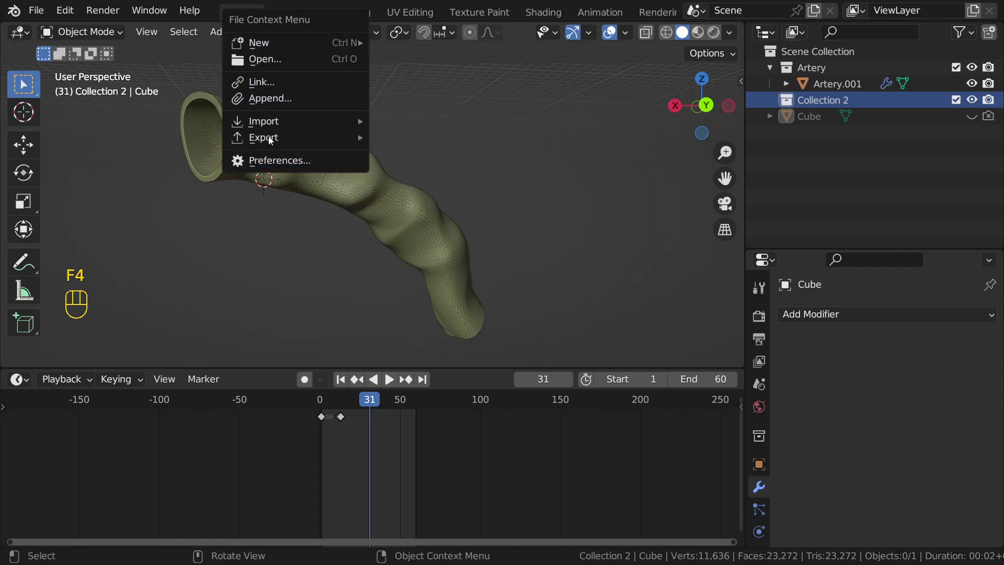
pyautogui.moveTo(275, 124)
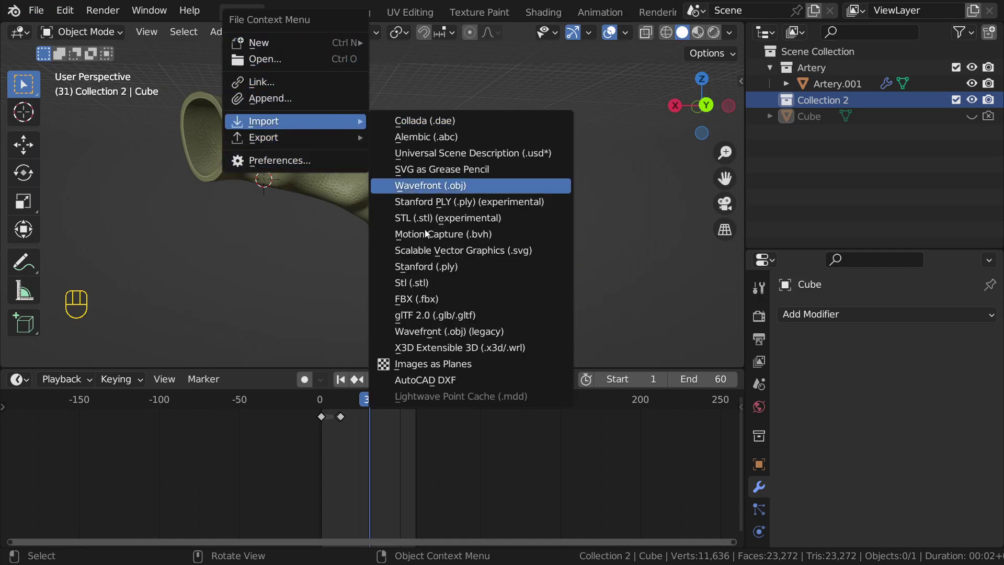
pyautogui.click(426, 299)
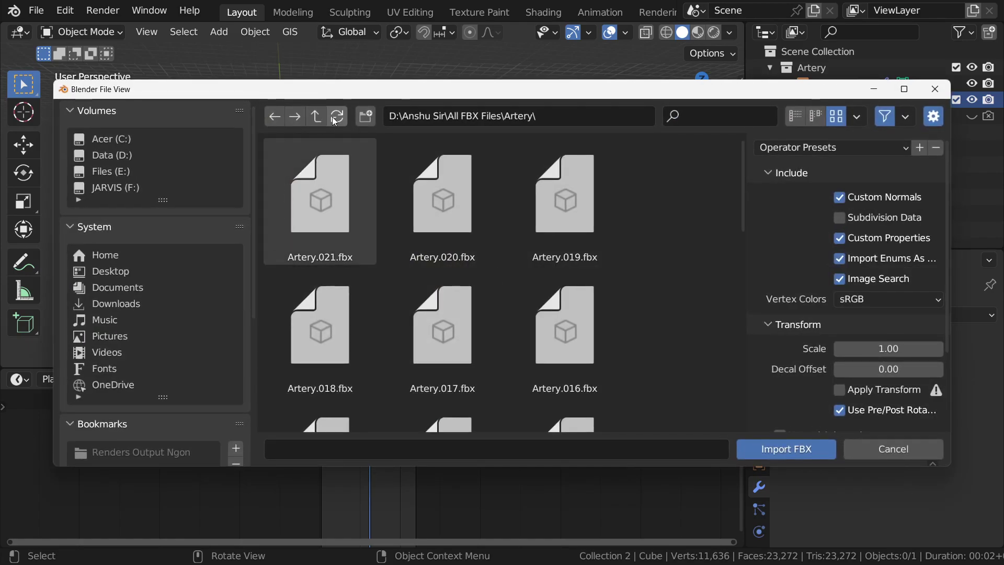
pyautogui.click(316, 116)
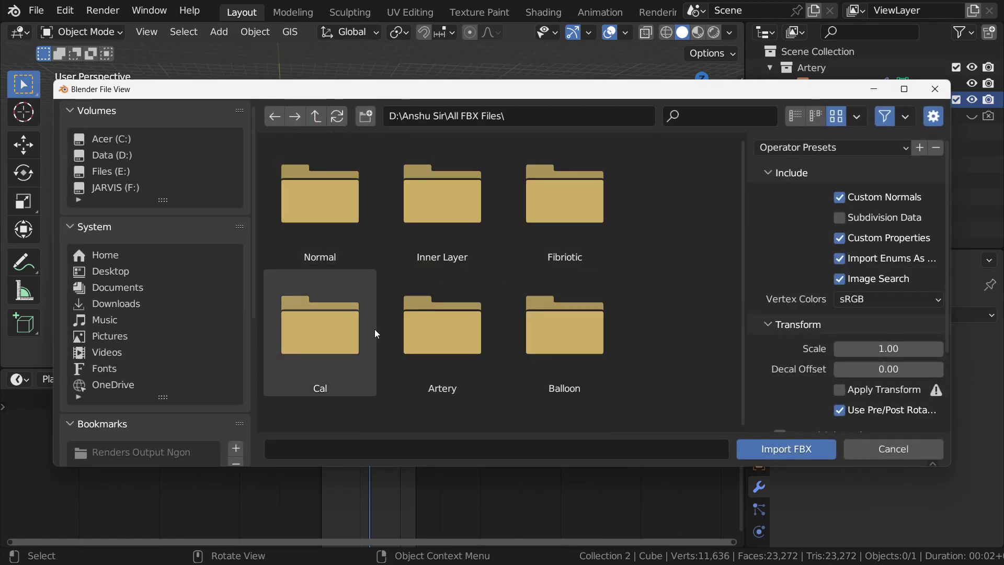
pyautogui.click(562, 353)
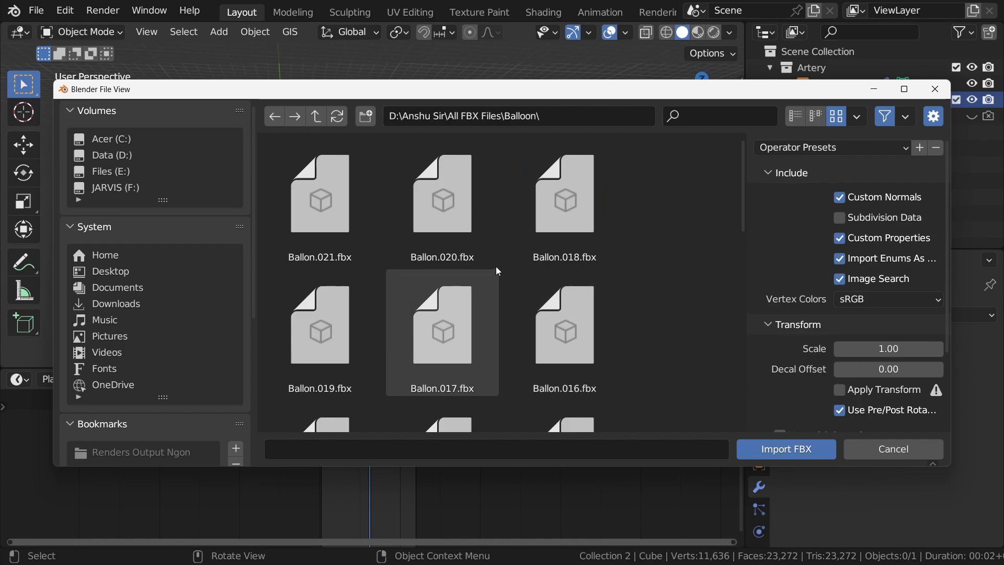
pyautogui.press('a')
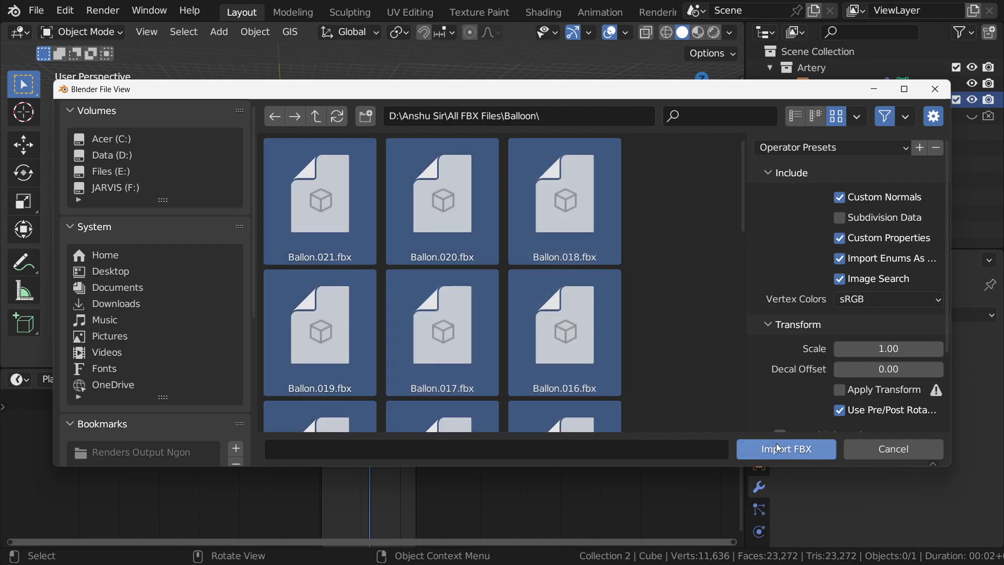
pyautogui.click(778, 448)
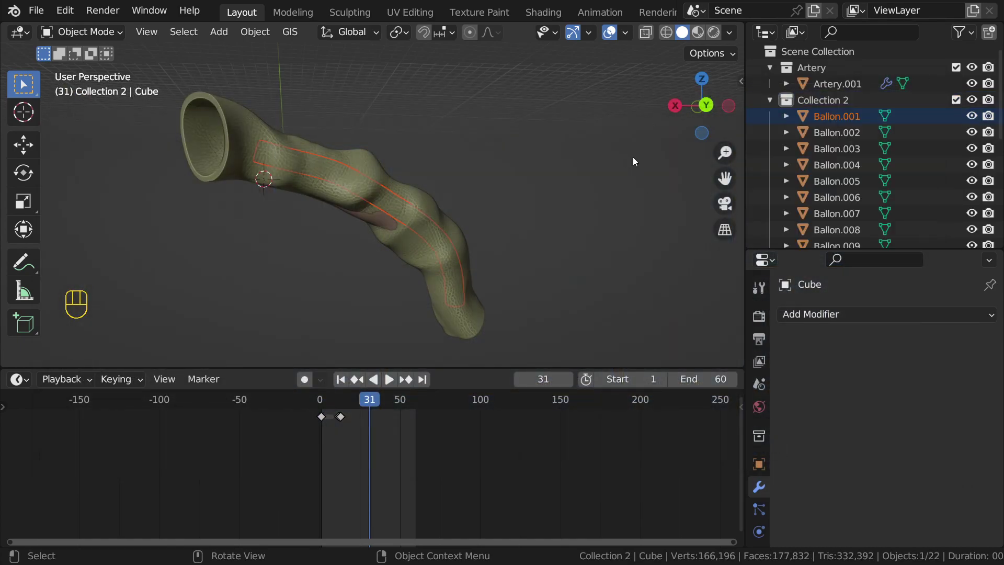
# Step: Show the sidebar add-on tools and select all Ballon objects in Collection 2
pyautogui.click(844, 100)
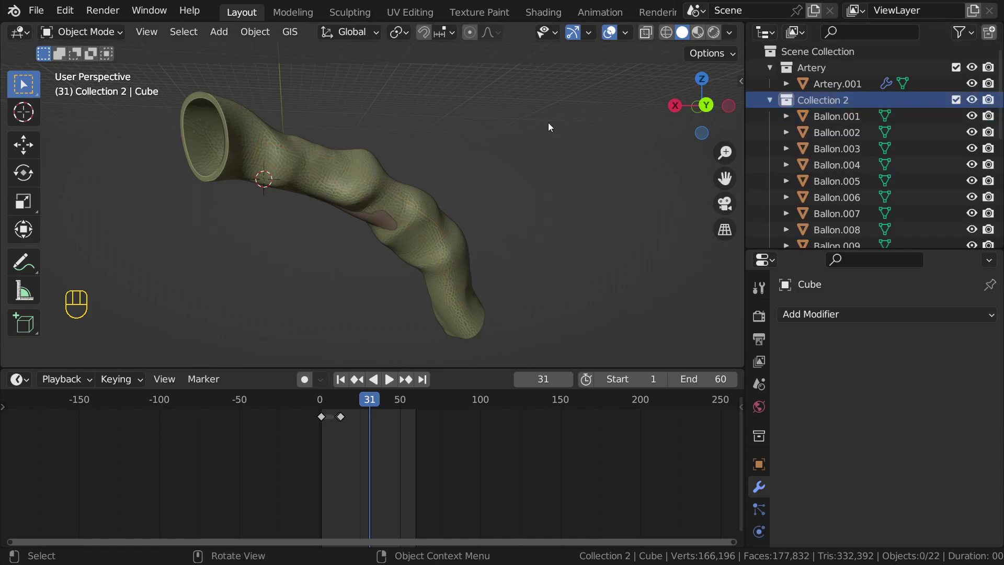
pyautogui.press('n')
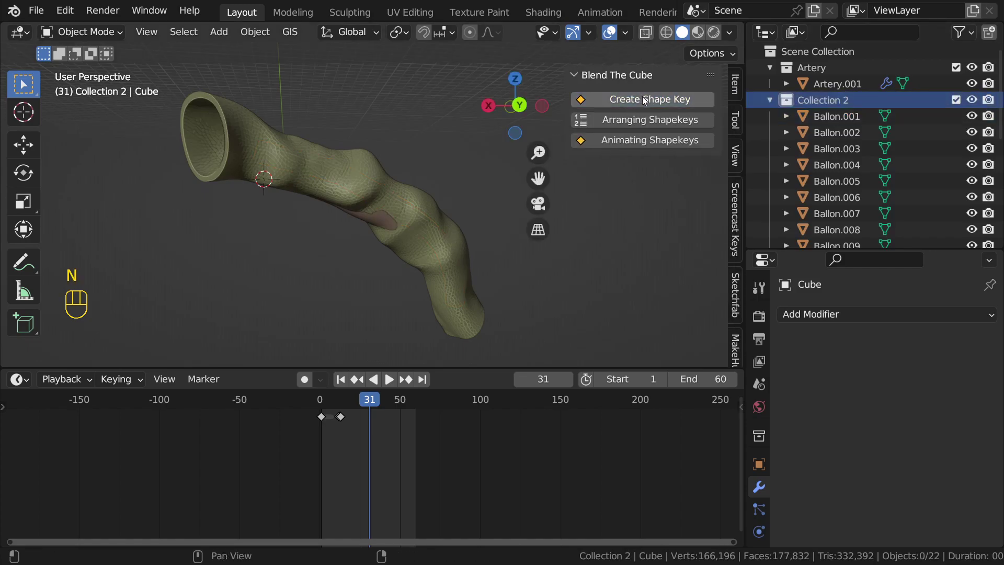
pyautogui.click(635, 119)
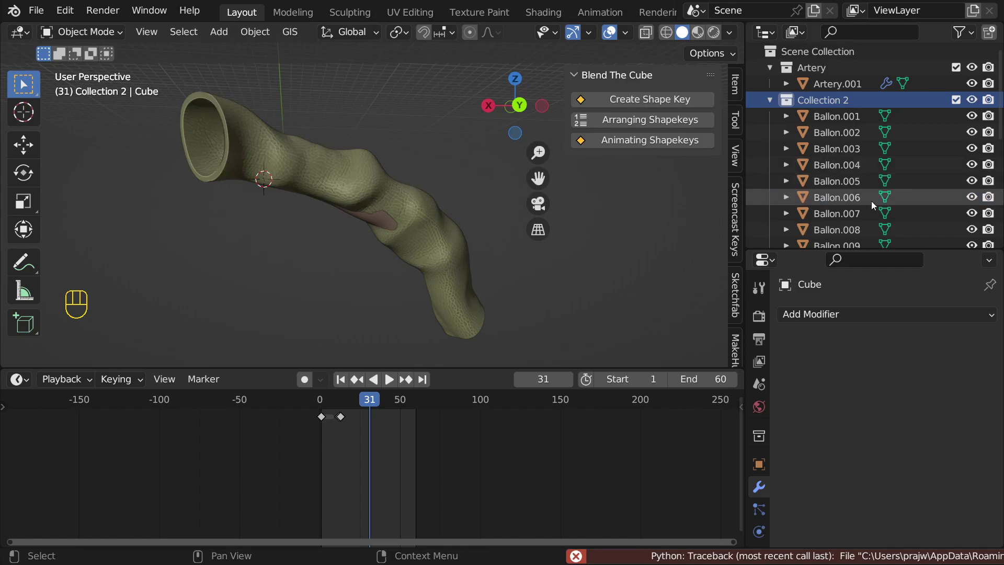
pyautogui.click(828, 116)
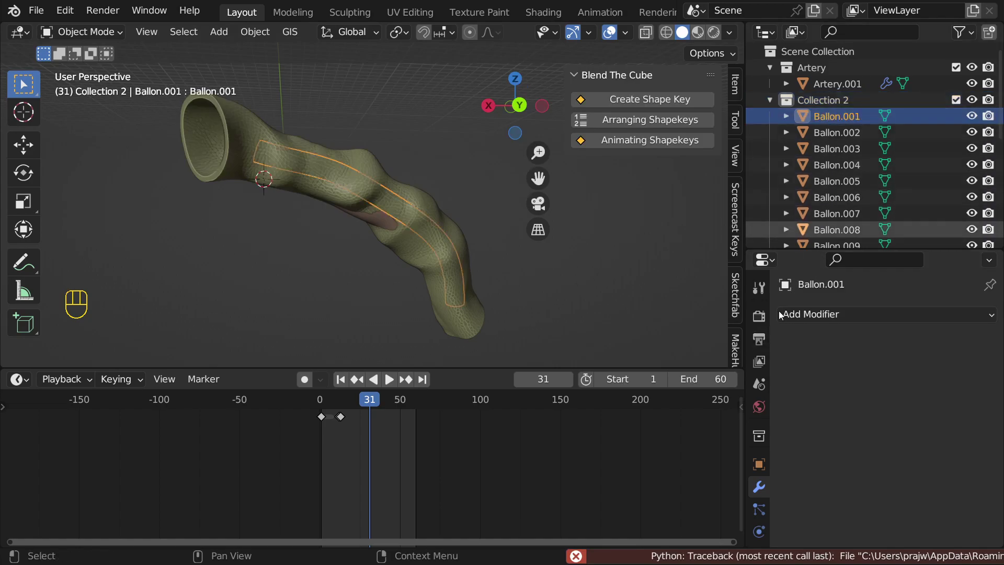
pyautogui.click(833, 99)
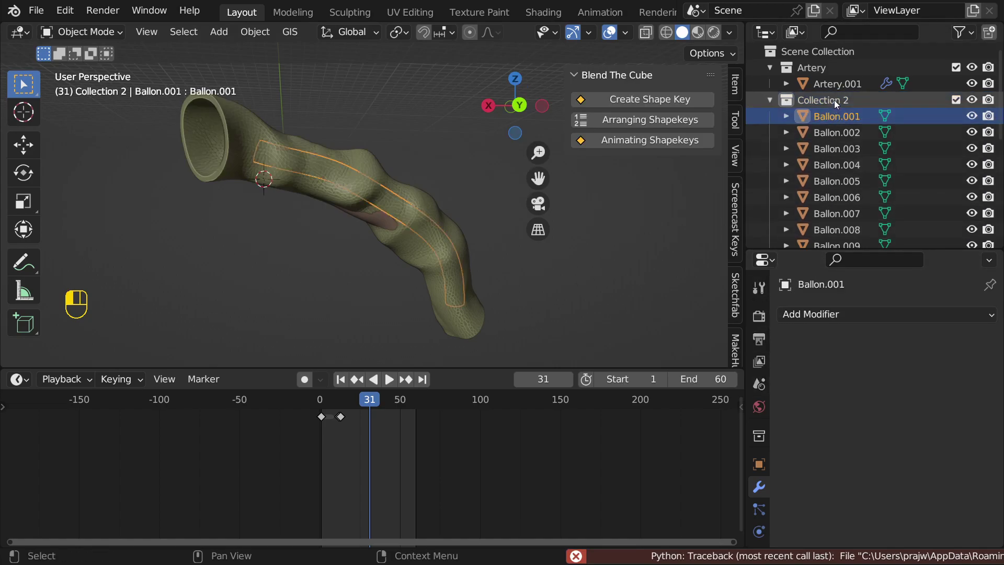
pyautogui.rightClick(834, 99)
pyautogui.click(765, 169)
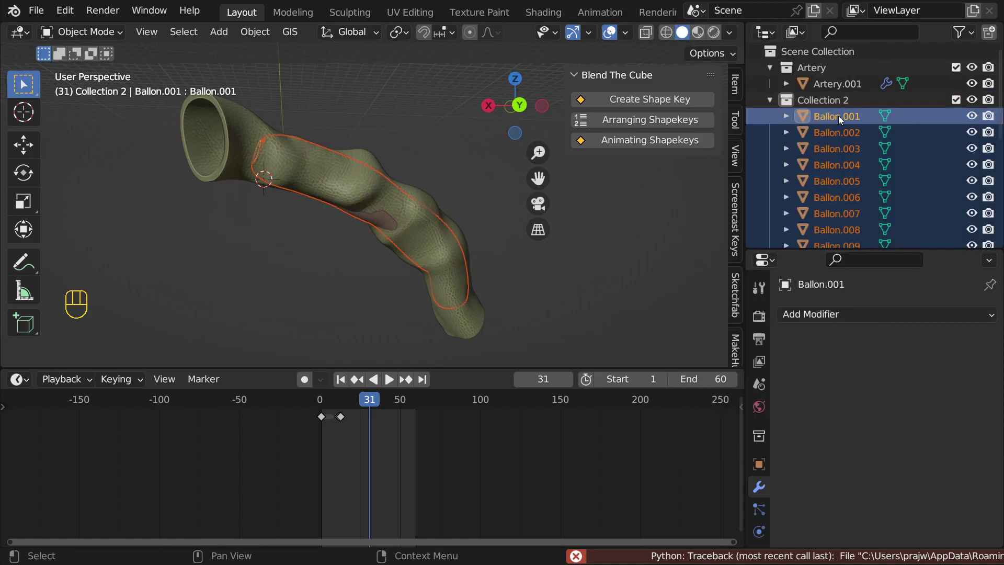
pyautogui.scroll(-1, 758, 487)
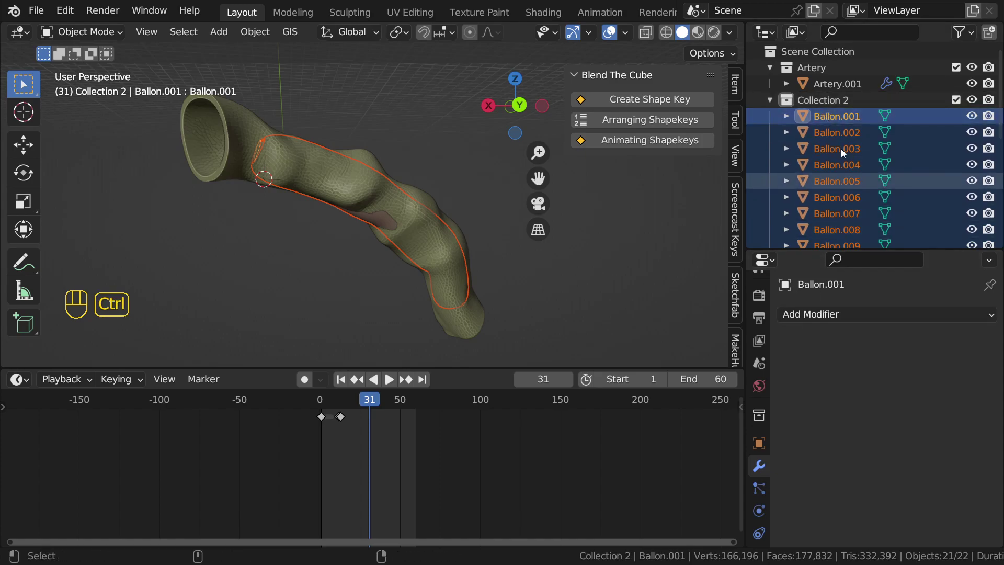
pyautogui.click(839, 115)
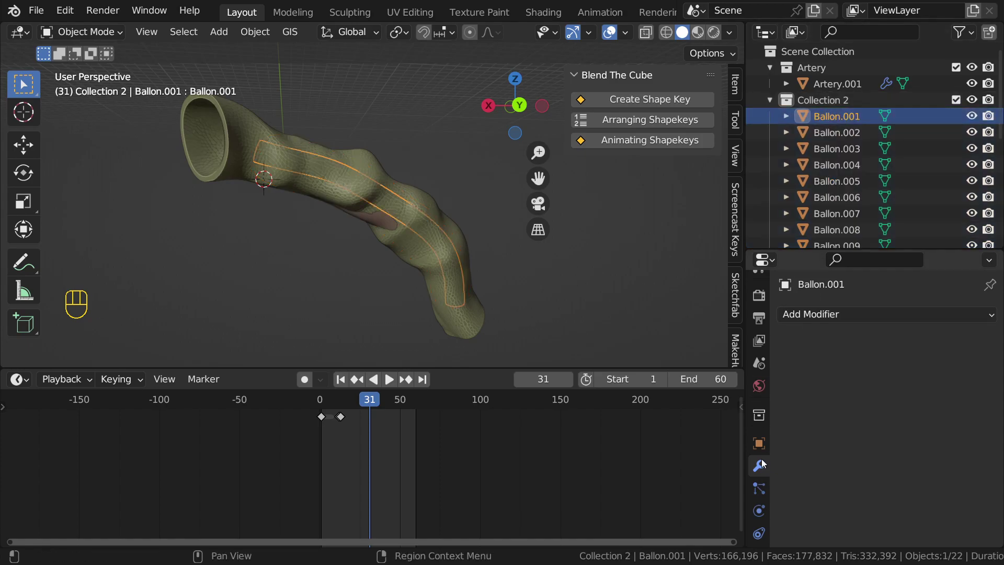
pyautogui.scroll(-4, 761, 455)
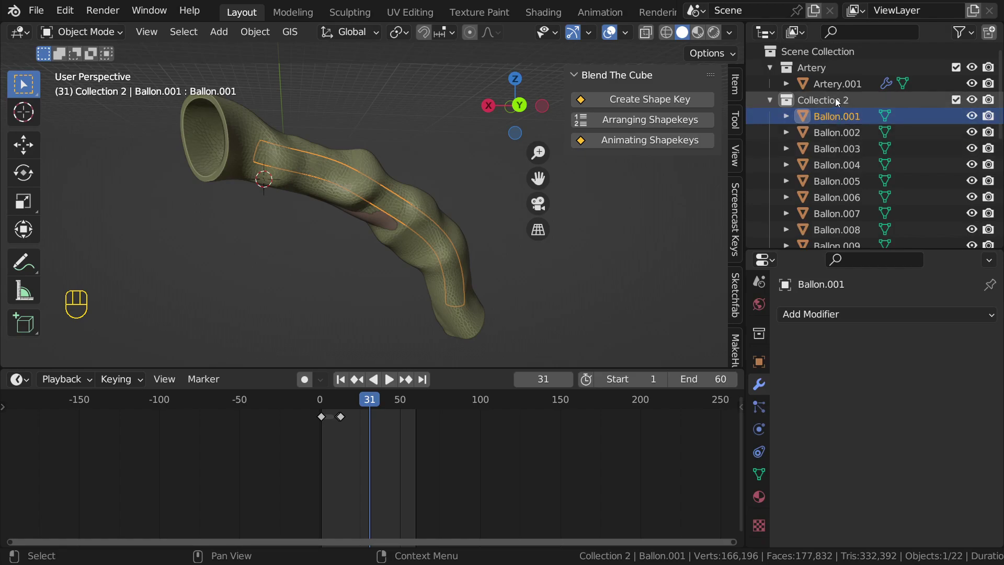
pyautogui.rightClick(836, 98)
pyautogui.click(732, 168)
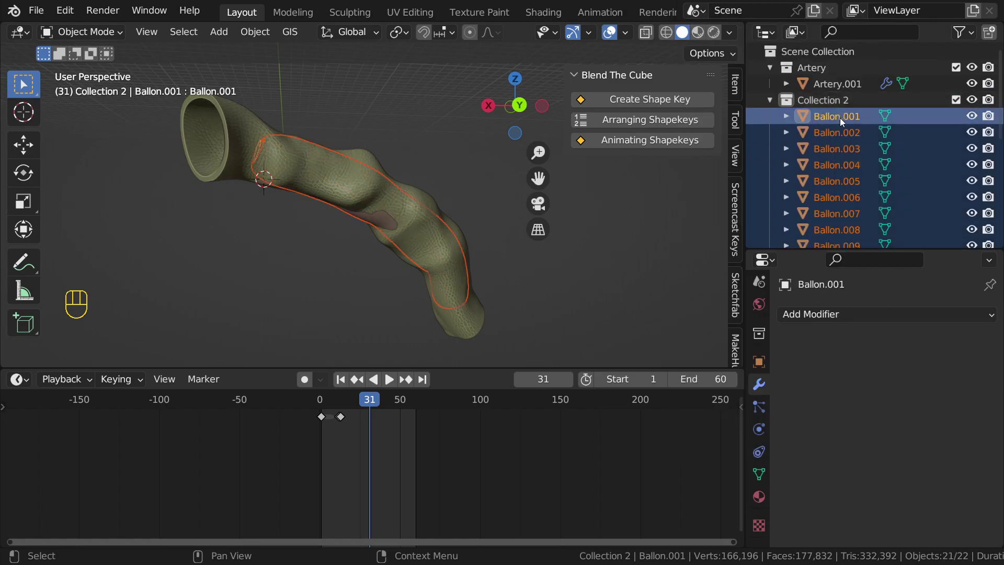
# Step: Join the selected balloons as shape keys on Ballon.001
pyautogui.click(759, 473)
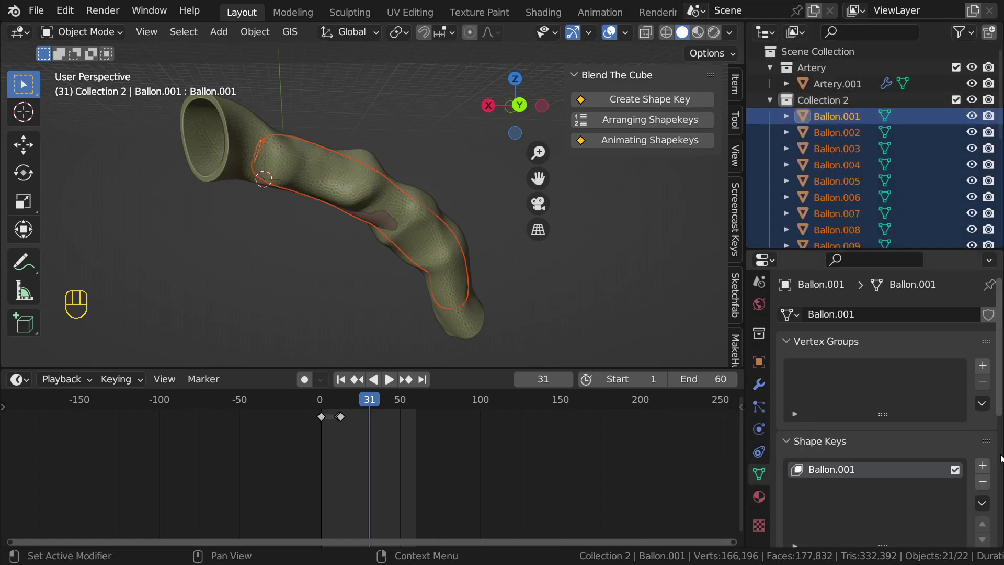
pyautogui.scroll(-3, 919, 465)
pyautogui.click(983, 441)
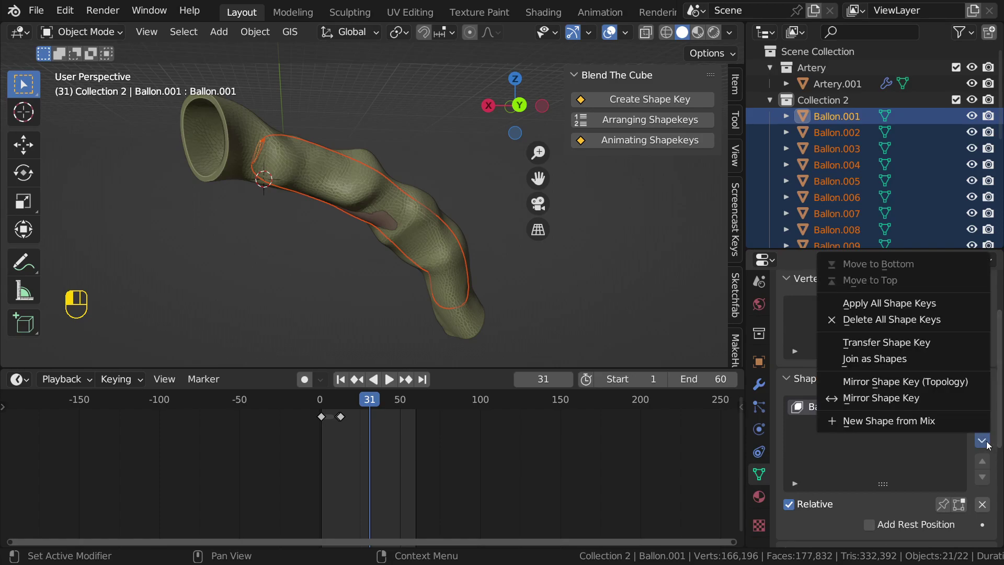
pyautogui.click(885, 358)
# Step: Delete Ballon.002–.021 and sort Ballon.001's shape keys with Arranging Shapekeys
pyautogui.click(843, 134)
pyautogui.scroll(-6, 843, 137)
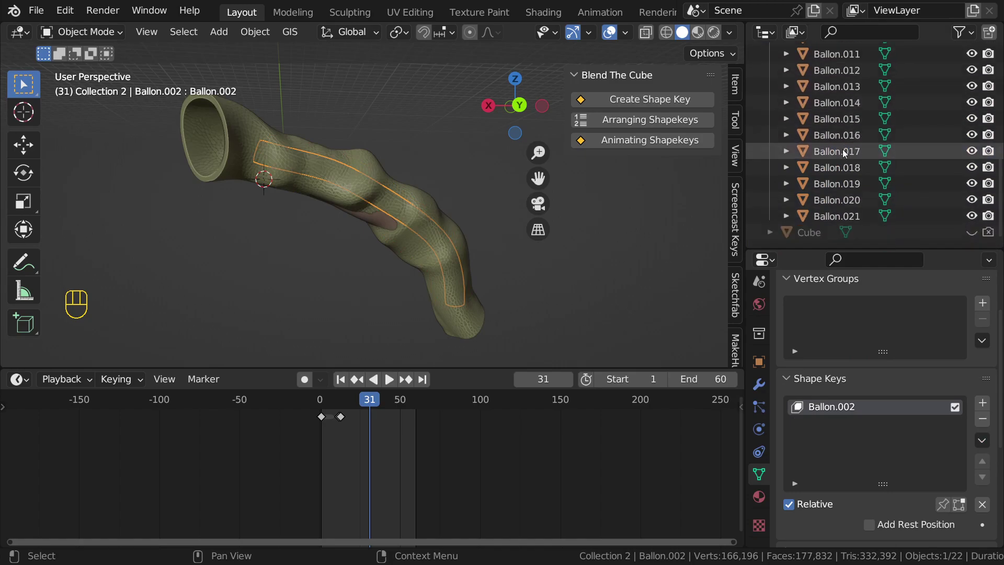
pyautogui.keyDown('shift'); pyautogui.click(838, 209); pyautogui.keyUp('shift')
pyautogui.press('x')
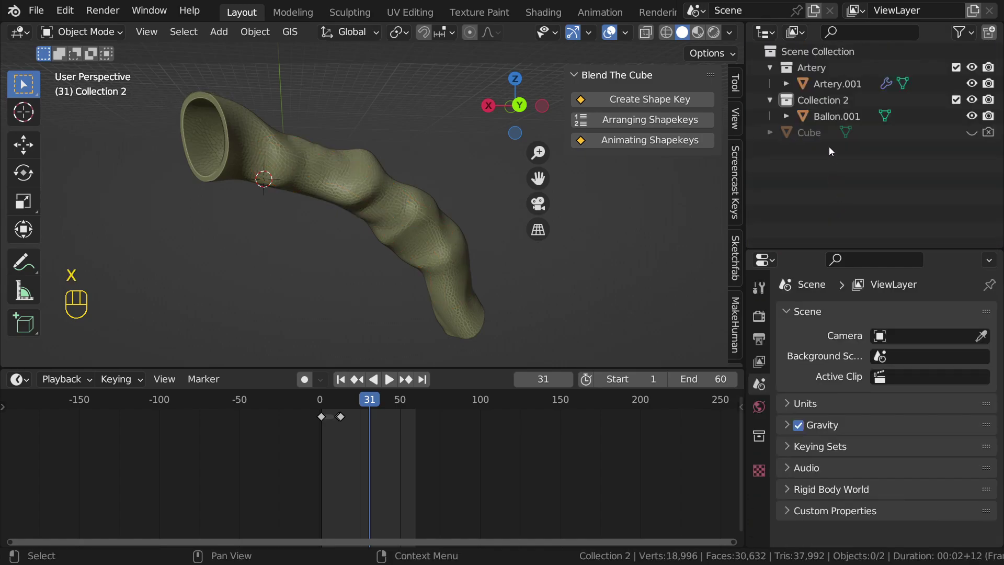
pyautogui.click(836, 114)
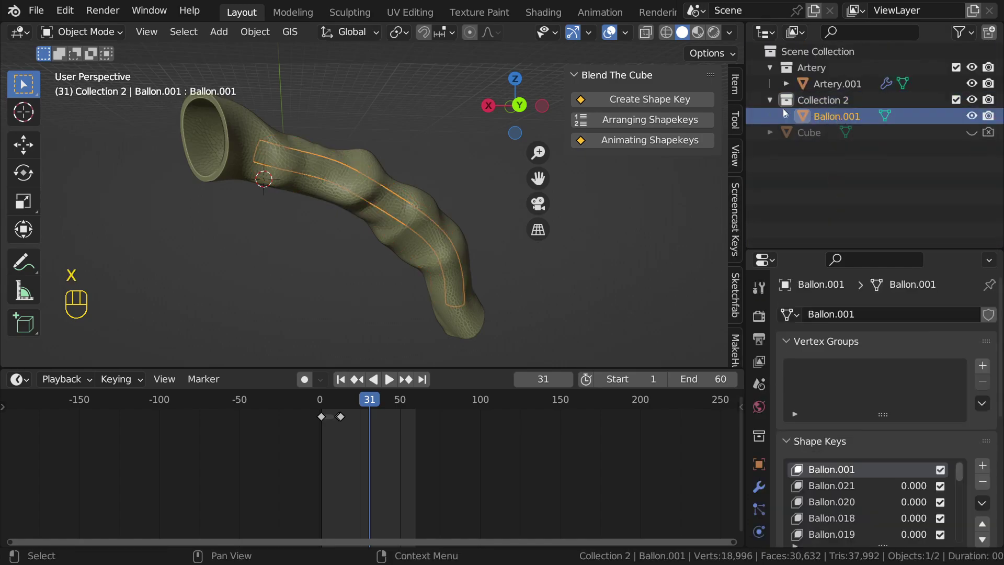
pyautogui.click(651, 119)
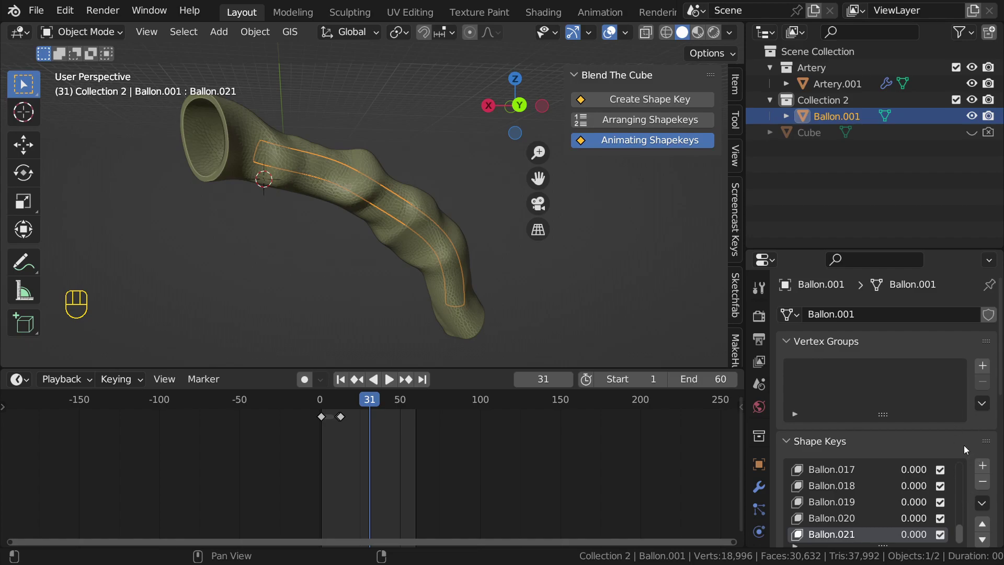
# Step: Scale the shape-key keyframes in the timeline to span frames 1 to 60
pyautogui.scroll(7, 489, 461)
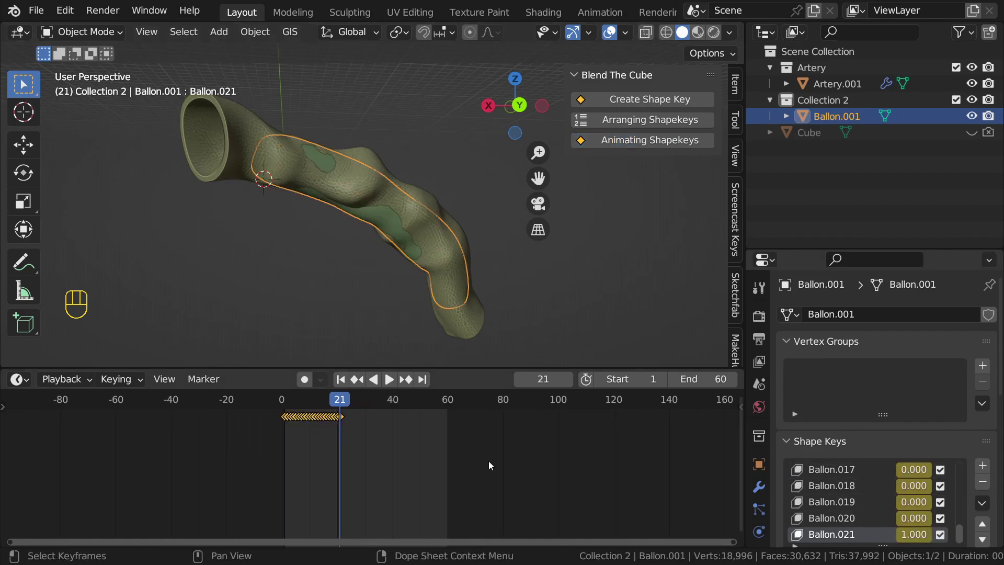
pyautogui.moveTo(432, 453); pyautogui.dragTo(588, 482, button='middle')
pyautogui.scroll(6, 585, 482)
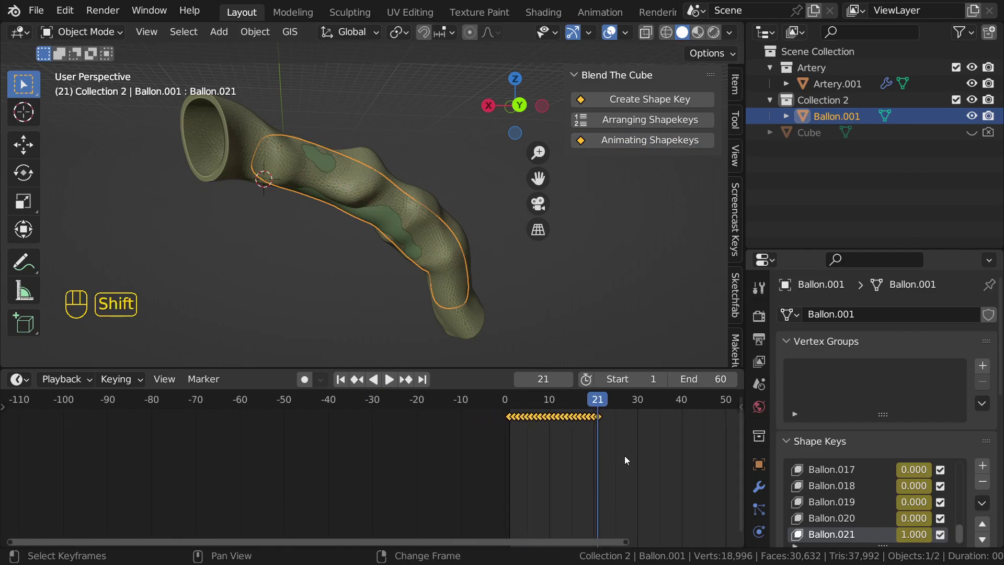
pyautogui.hotkey('shift', 'Left')
pyautogui.moveTo(653, 452); pyautogui.dragTo(471, 446, button='middle')
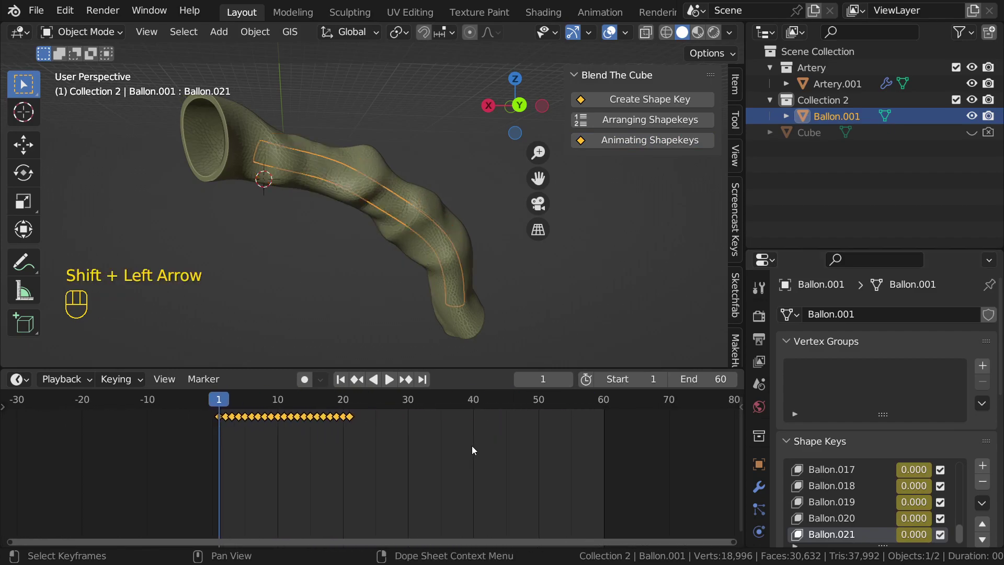
pyautogui.scroll(-2, 475, 440)
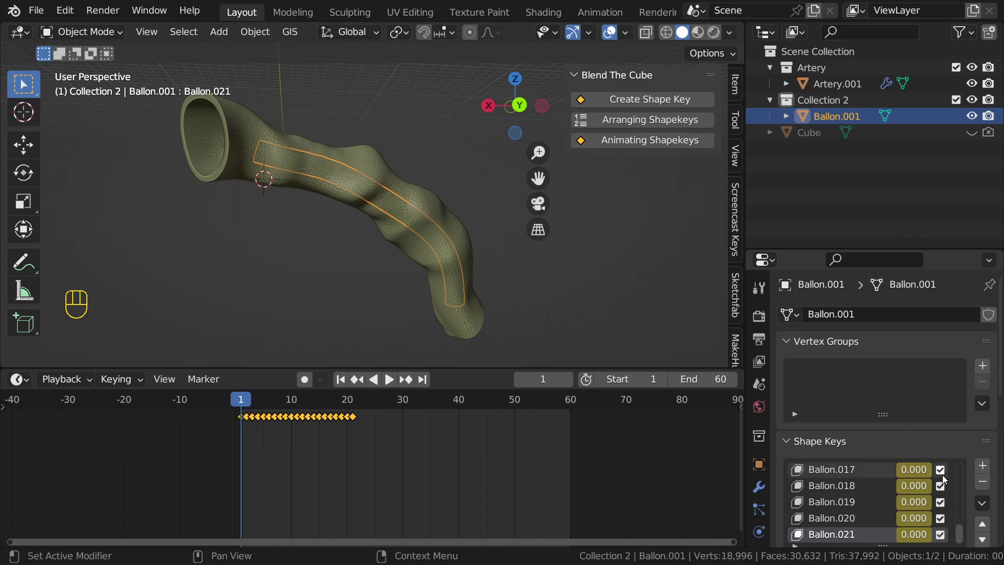
pyautogui.scroll(6, 929, 486)
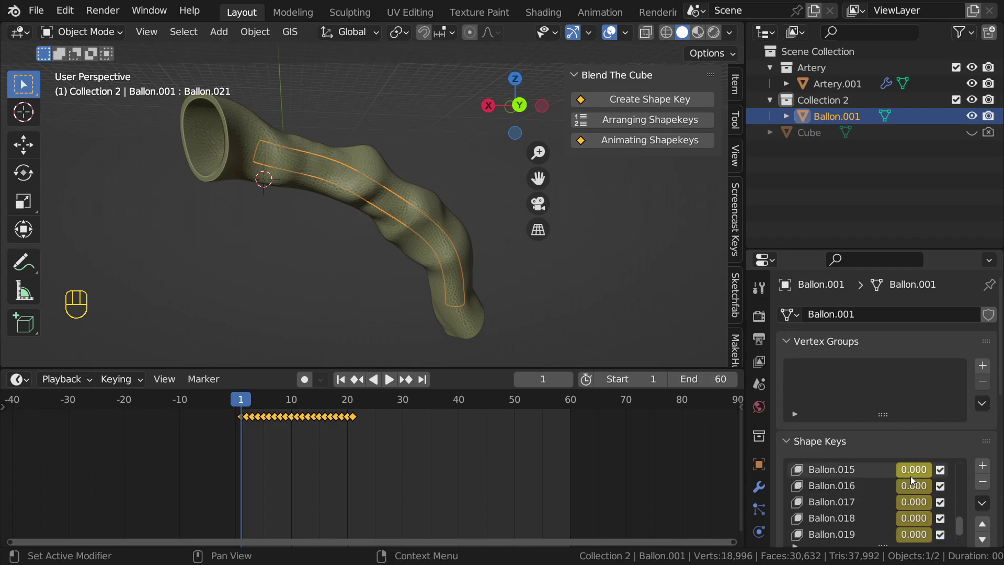
pyautogui.scroll(3, 921, 478)
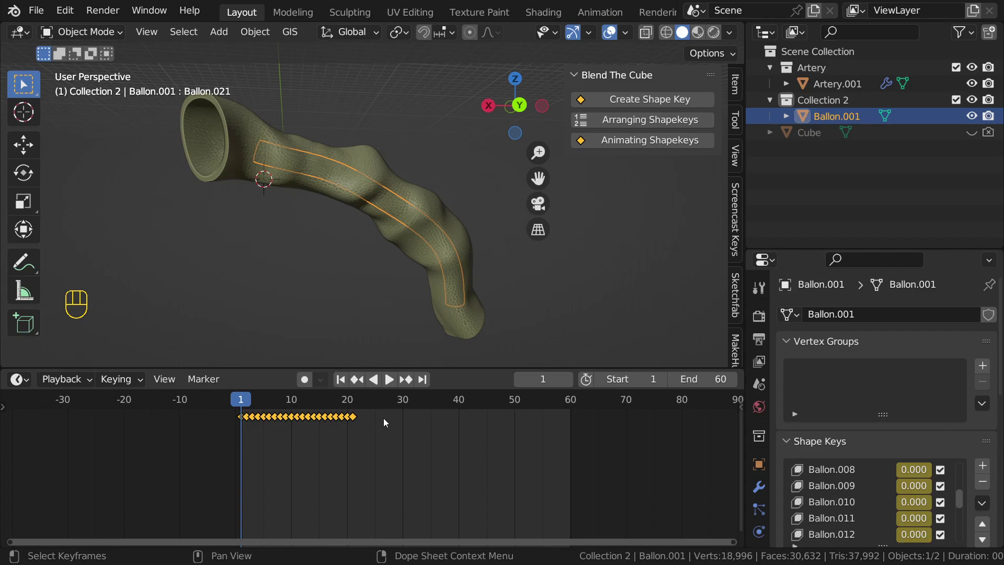
pyautogui.press('s')
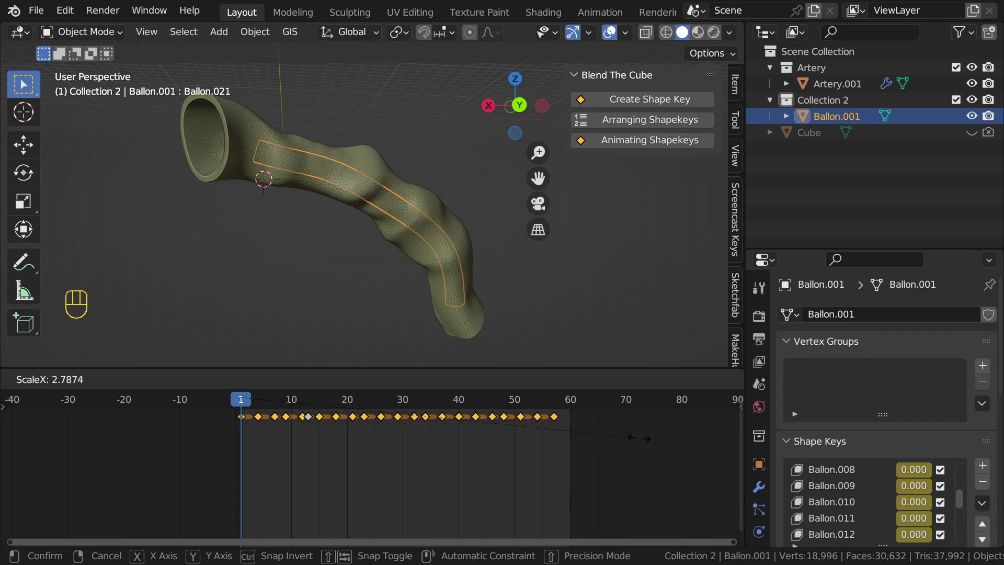
pyautogui.click(661, 443)
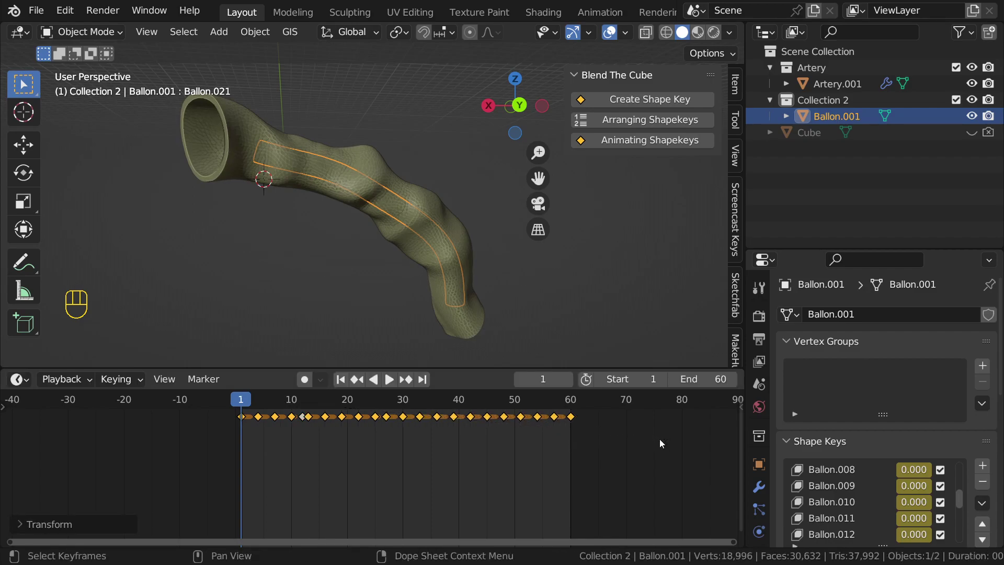
# Step: Hide the artery, exclude the Artery collection, and play back the balloon inflation
pyautogui.click(442, 202)
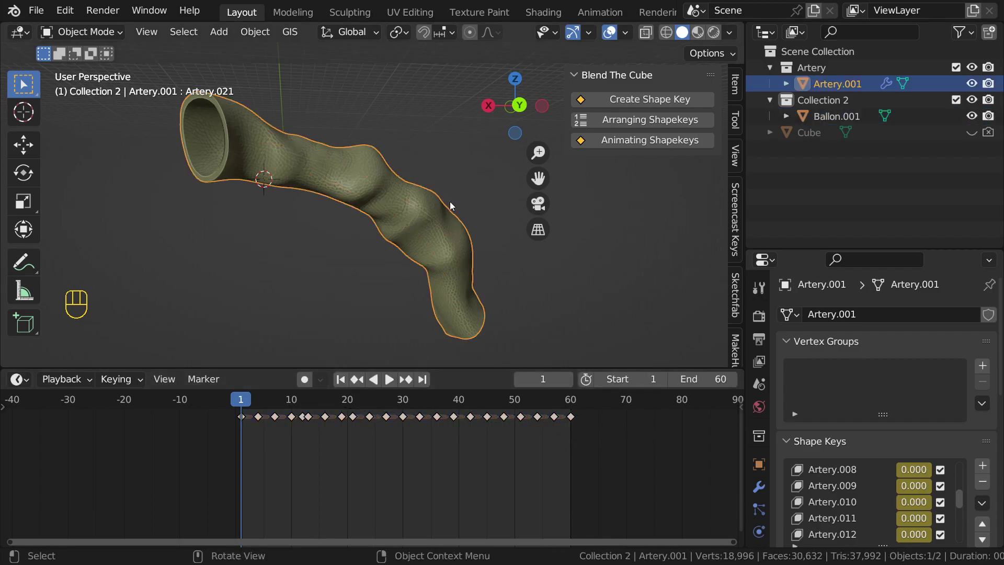
pyautogui.click(972, 84)
pyautogui.moveTo(381, 212); pyautogui.dragTo(368, 191, button='middle')
pyautogui.click(367, 192)
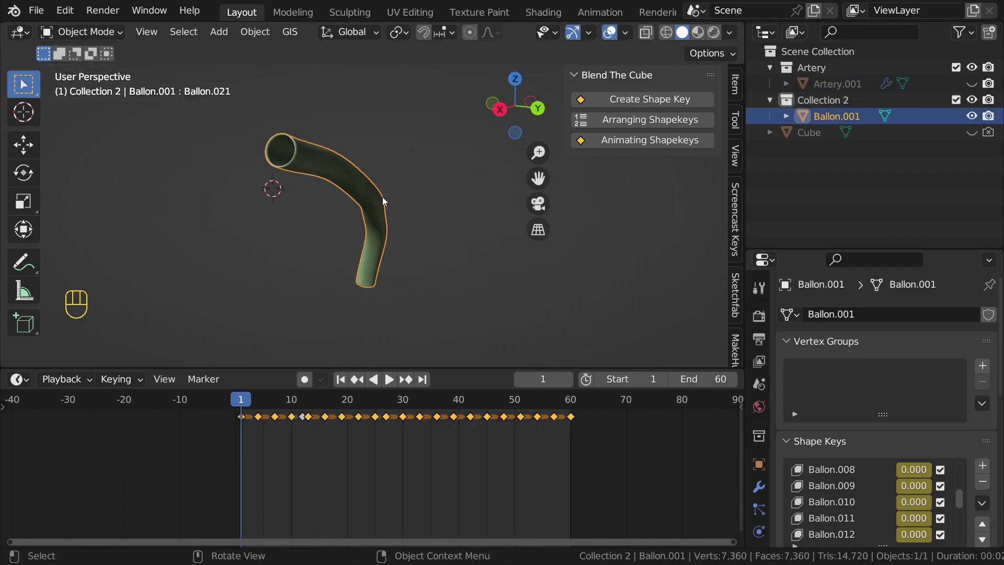
pyautogui.press('space')
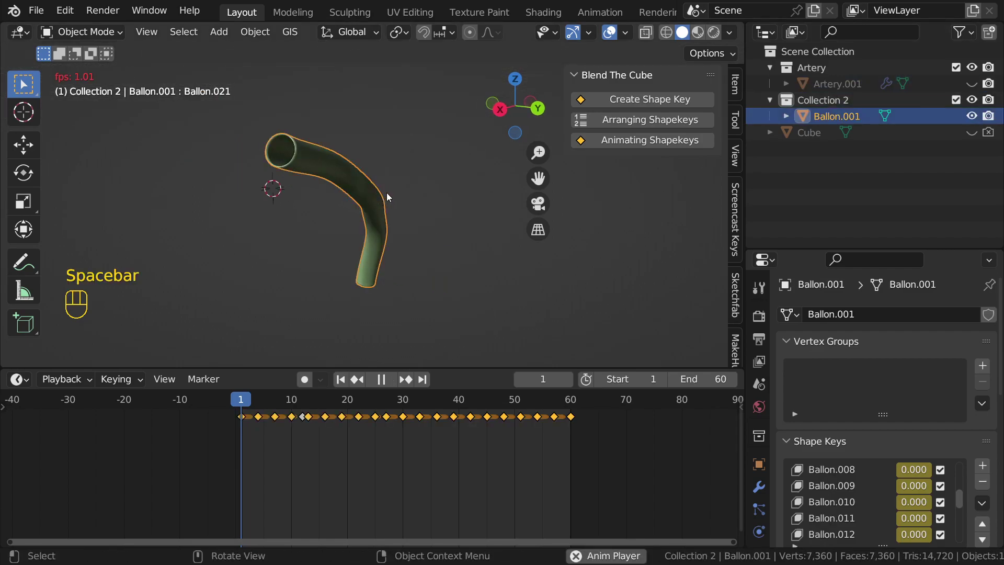
pyautogui.press('space')
pyautogui.moveTo(429, 262); pyautogui.dragTo(366, 258, button='middle')
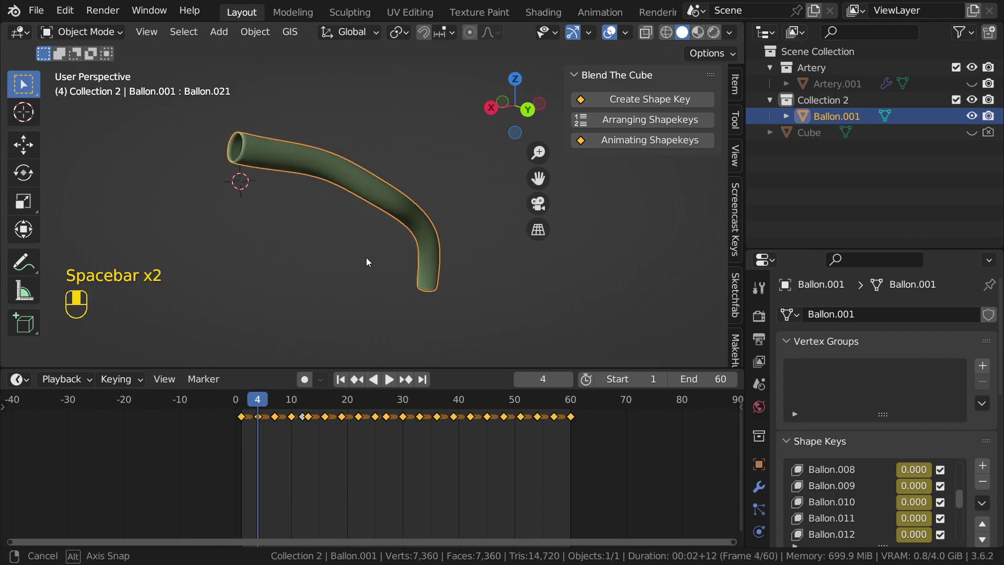
pyautogui.click(956, 67)
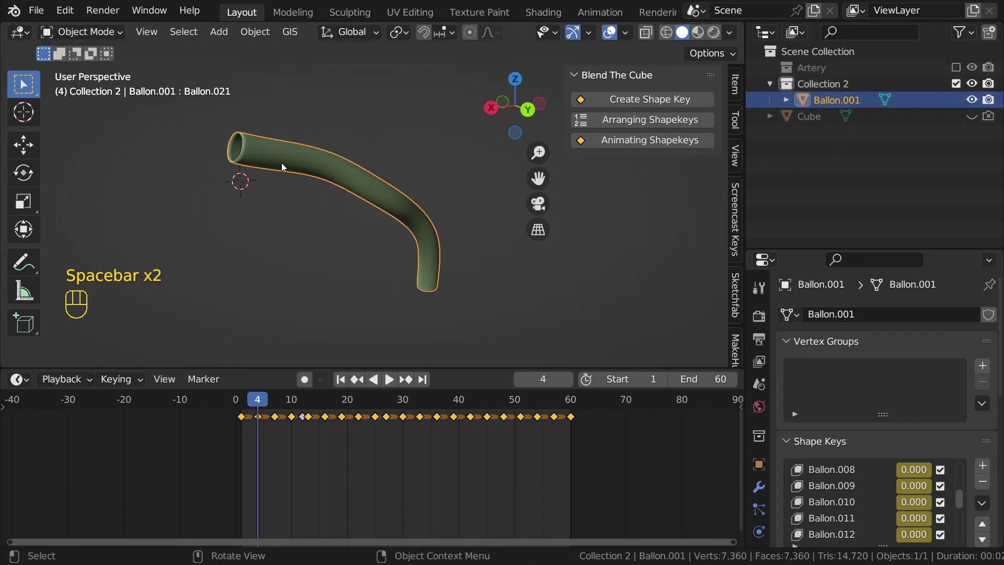
pyautogui.press('space')
pyautogui.moveTo(291, 162); pyautogui.dragTo(323, 174, button='middle')
pyautogui.press('space')
# Step: Check the tube's modifiers, replay the animation to frame 15, and enter Edit Mode
pyautogui.press('Tab')
pyautogui.scroll(3, 322, 170)
pyautogui.press('Tab')
pyautogui.scroll(-3, 300, 166)
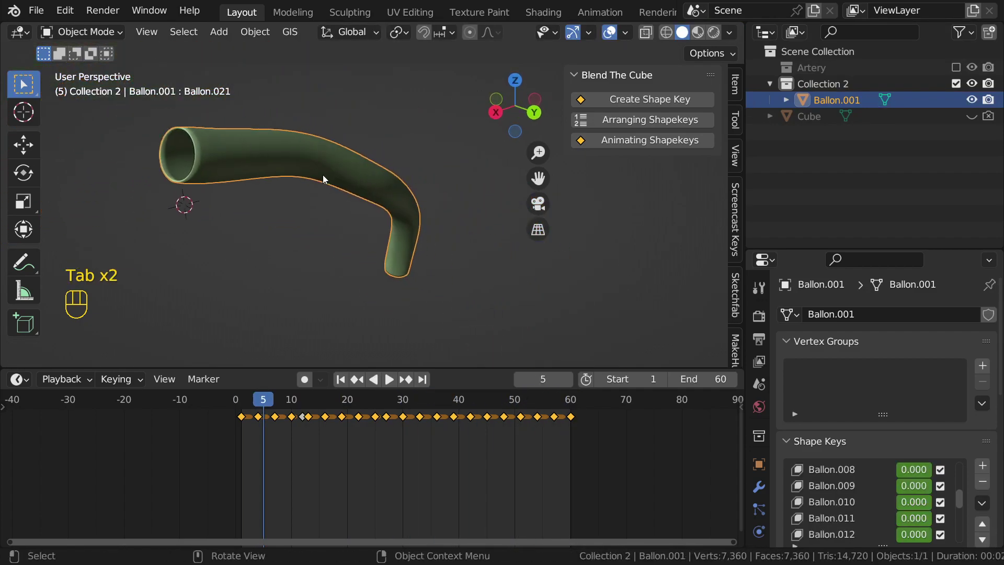
pyautogui.click(759, 486)
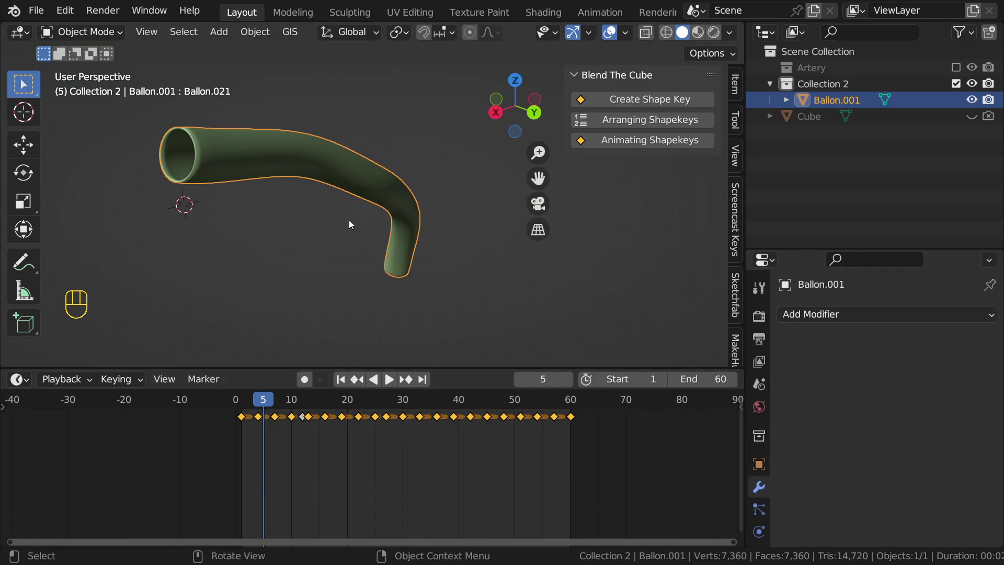
pyautogui.press('space')
pyautogui.moveTo(351, 216)
pyautogui.mouseDown(button='middle')
pyautogui.moveTo(413, 223)
pyautogui.moveTo(336, 204)
pyautogui.moveTo(350, 206)
pyautogui.mouseUp(button='middle')
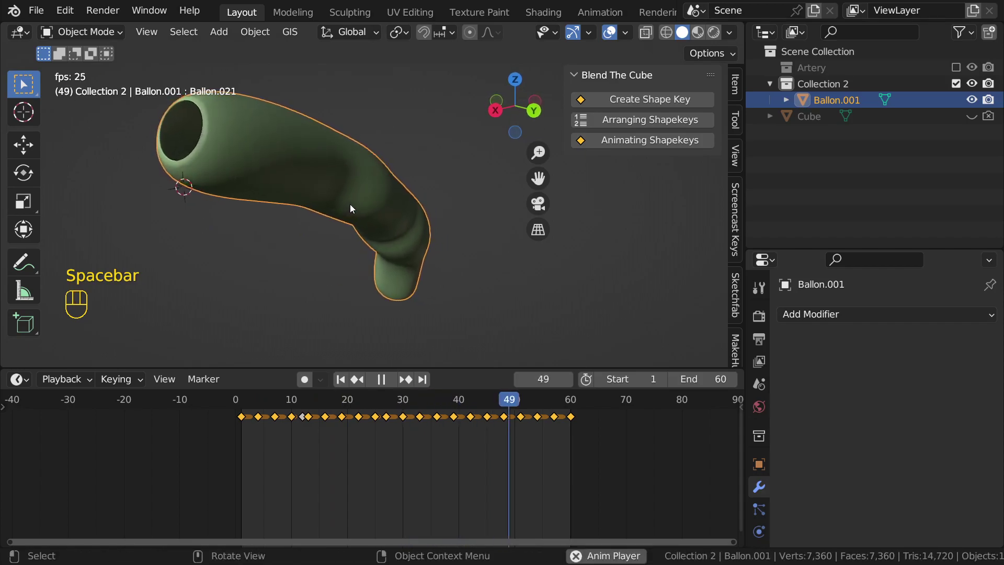
pyautogui.press('space')
pyautogui.moveTo(297, 171); pyautogui.dragTo(326, 200, button='middle')
pyautogui.press('Tab')
# Step: Select and hide two edge loops around the tube's ring in Edit Mode
pyautogui.scroll(3, 314, 165)
pyautogui.keyDown('alt'); pyautogui.middleClick(300, 161); pyautogui.keyUp('alt')
pyautogui.scroll(-4, 300, 162)
pyautogui.scroll(2, 322, 173)
pyautogui.keyDown('shift'); pyautogui.moveTo(312, 127); pyautogui.dragTo(355, 178, button='middle'); pyautogui.keyUp('shift')
pyautogui.scroll(2, 355, 178)
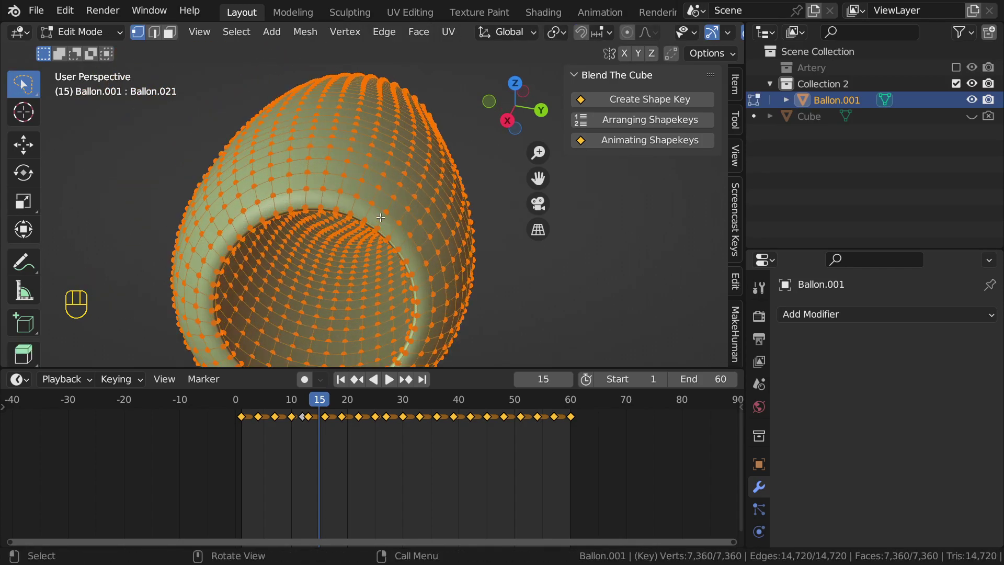
pyautogui.keyDown('alt'); pyautogui.click(342, 170); pyautogui.keyUp('alt')
pyautogui.scroll(-3, 343, 172)
pyautogui.moveTo(345, 173); pyautogui.dragTo(406, 203, button='middle')
pyautogui.scroll(2, 366, 183)
pyautogui.press('h')
pyautogui.scroll(1, 385, 231)
pyautogui.moveTo(407, 203); pyautogui.dragTo(367, 242, button='middle')
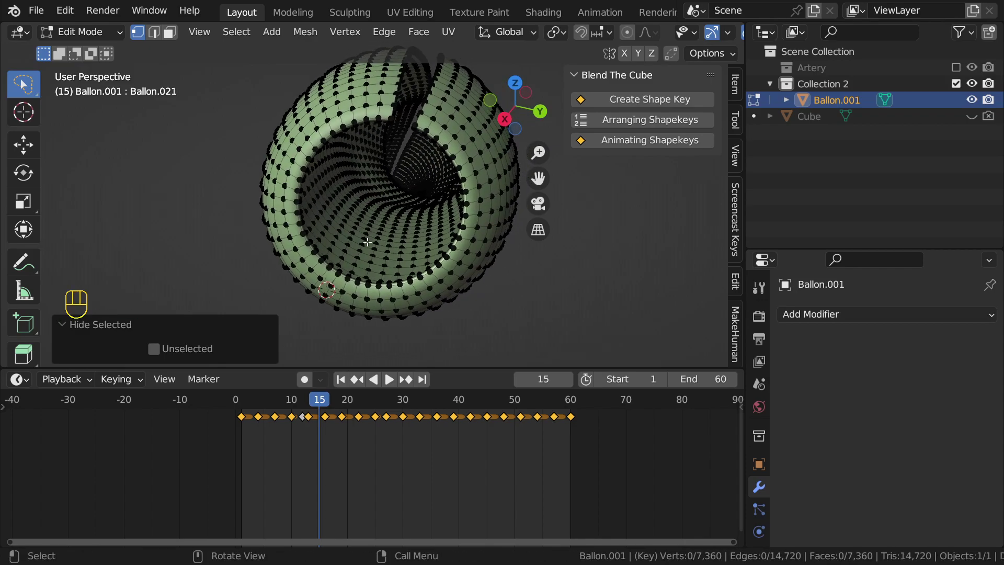
pyautogui.scroll(1, 352, 270)
pyautogui.press('alt')
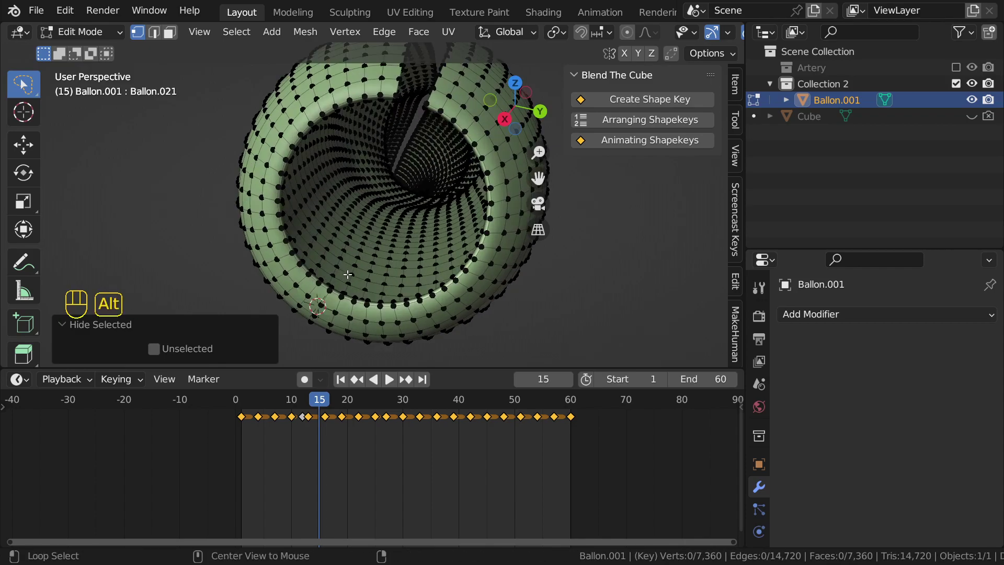
pyautogui.keyDown('alt'); pyautogui.click(336, 270); pyautogui.keyUp('alt')
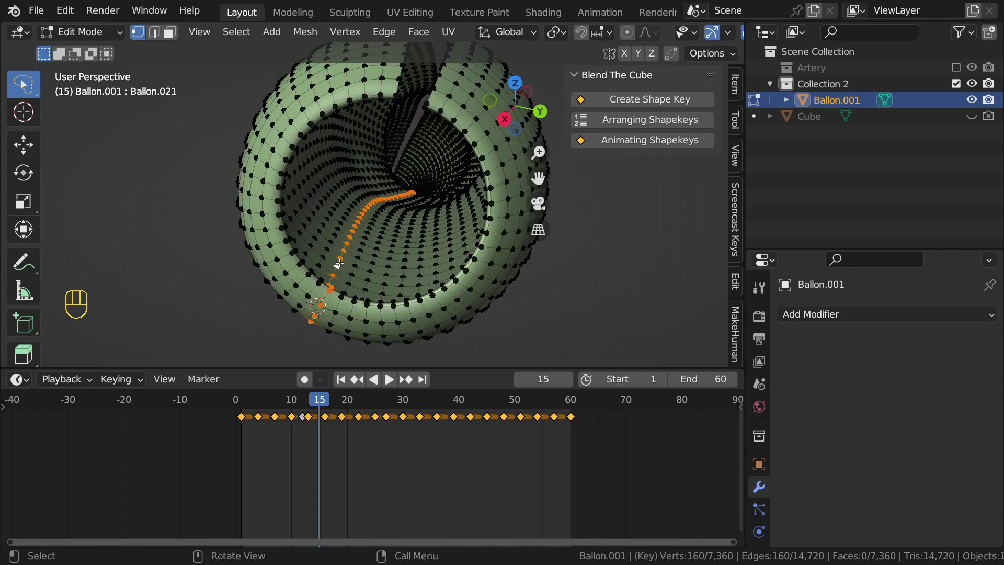
pyautogui.press('h')
pyautogui.moveTo(340, 258); pyautogui.dragTo(393, 261, button='middle')
# Step: Select the connected half of the tube mesh and delete it
pyautogui.scroll(2, 393, 261)
pyautogui.moveTo(370, 200); pyautogui.dragTo(354, 265, button='middle')
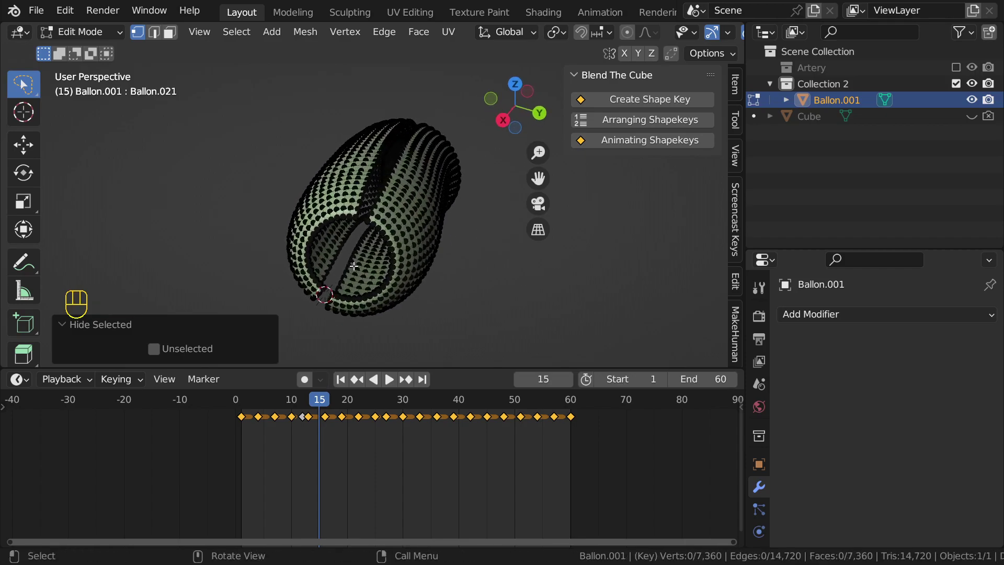
pyautogui.scroll(1, 354, 266)
pyautogui.press('l')
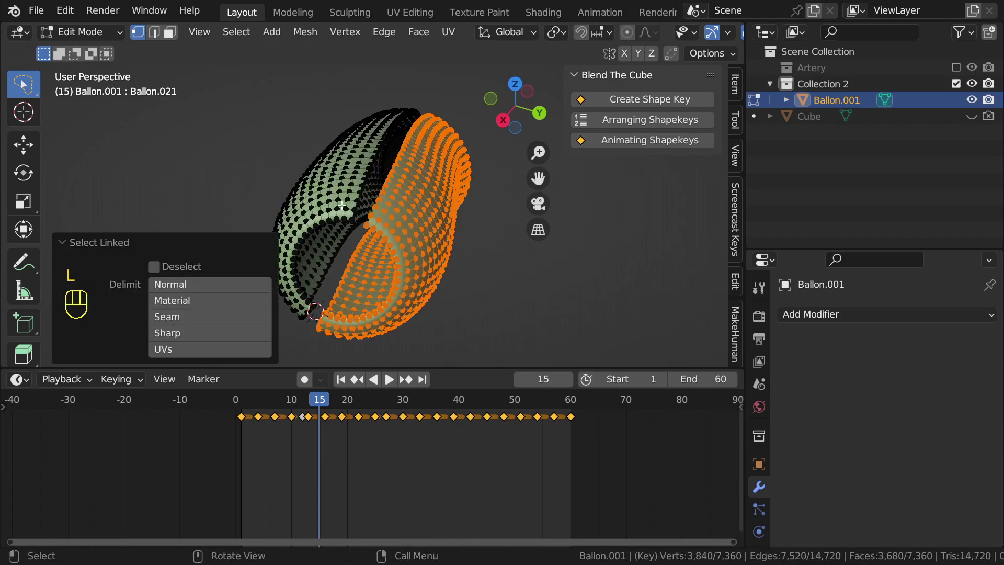
pyautogui.press('x')
pyautogui.click(412, 232)
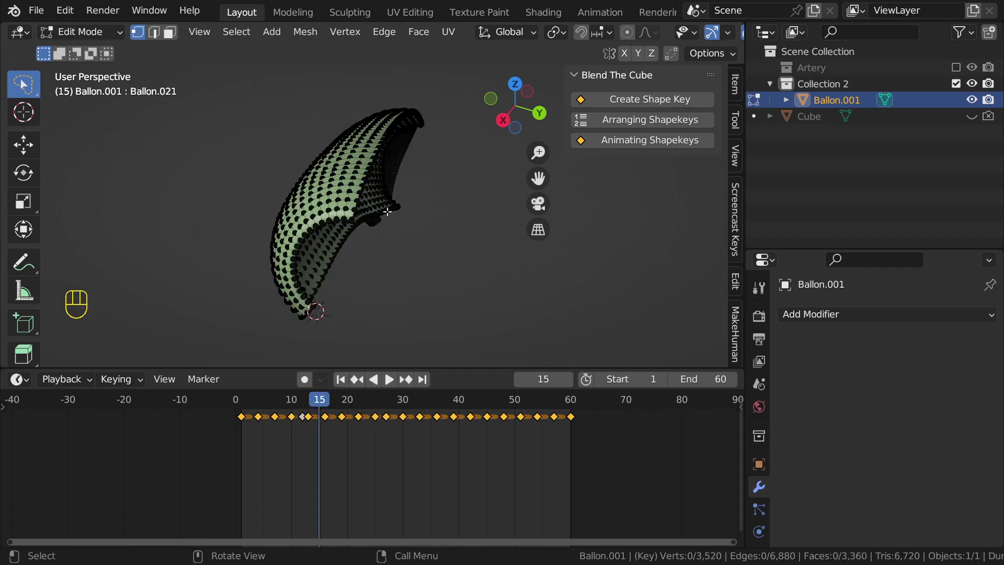
pyautogui.moveTo(339, 137); pyautogui.dragTo(422, 255, button='middle')
# Step: Reveal the hidden edge loops and return to Object Mode
pyautogui.press('alt')
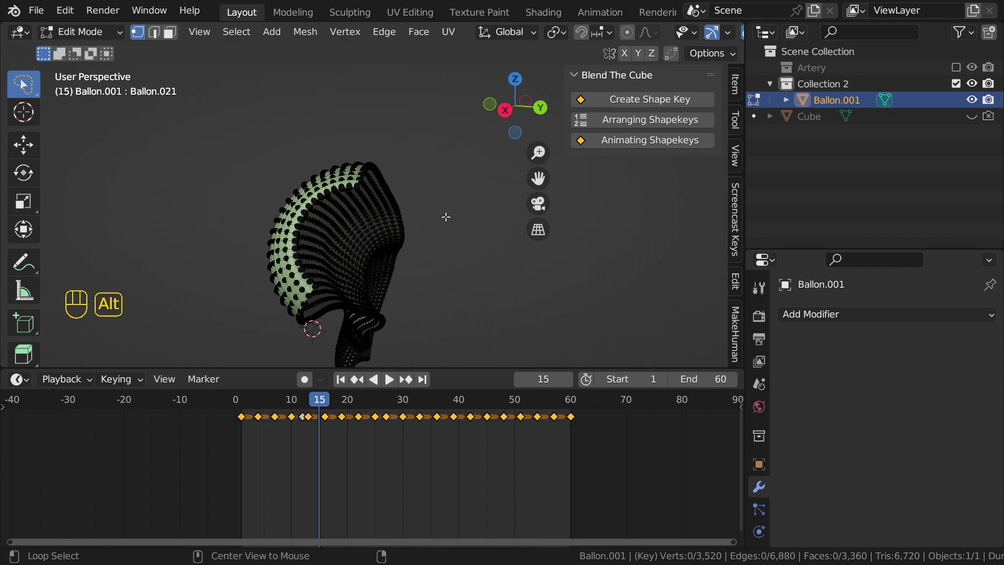
pyautogui.hotkey('alt', 'h')
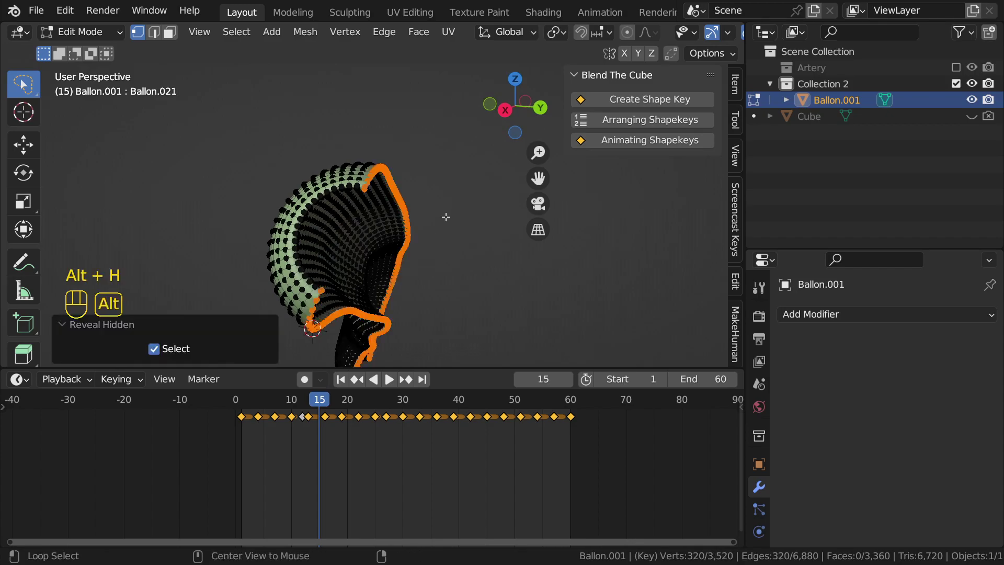
pyautogui.moveTo(446, 217); pyautogui.dragTo(366, 229, button='middle')
pyautogui.scroll(-4, 395, 224)
pyautogui.press('Tab')
# Step: Switch to camera view and play the balloon animation, stopping around frame 16
pyautogui.scroll(5, 385, 244)
pyautogui.press('KP_0')
pyautogui.click(447, 242)
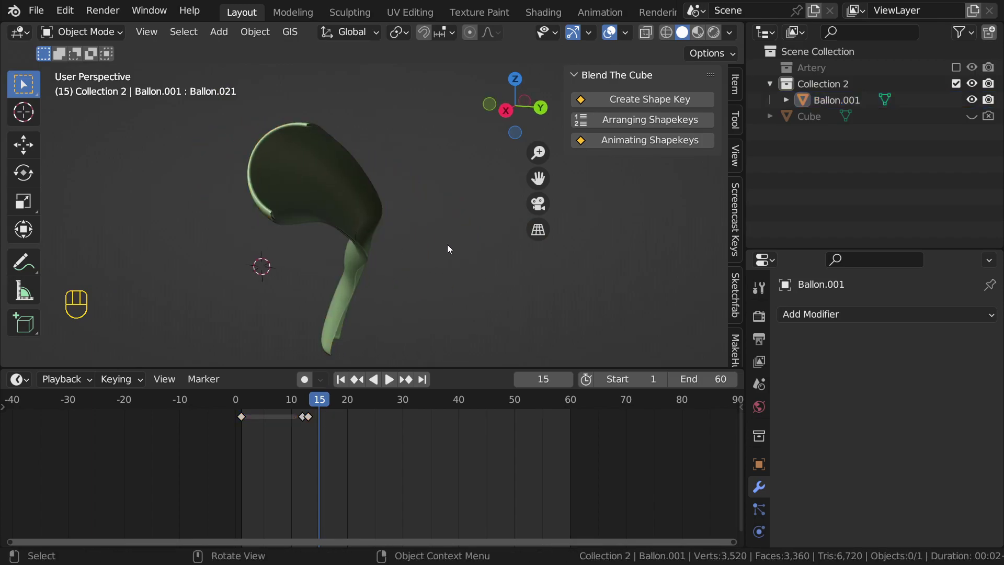
pyautogui.press('space')
pyautogui.moveTo(472, 278); pyautogui.dragTo(297, 221, button='middle')
pyautogui.press('space')
pyautogui.moveTo(300, 172); pyautogui.dragTo(310, 185, button='middle')
pyautogui.scroll(-3, 361, 264)
pyautogui.moveTo(366, 265); pyautogui.dragTo(387, 244, button='middle')
# Step: Undo back to the plain tube, return to Object Mode and place the 3D cursor on it
pyautogui.hotkey('ctrl', 'z')
pyautogui.hotkey('ctrl', 'z')
pyautogui.hotkey('ctrl', 'z')
pyautogui.hotkey('ctrl', 'z')
pyautogui.hotkey('ctrl', 'z')
pyautogui.hotkey('ctrl', 'z')
pyautogui.hotkey('ctrl', 'z')
pyautogui.hotkey('ctrl', 'z')
pyautogui.hotkey('ctrl', 'z')
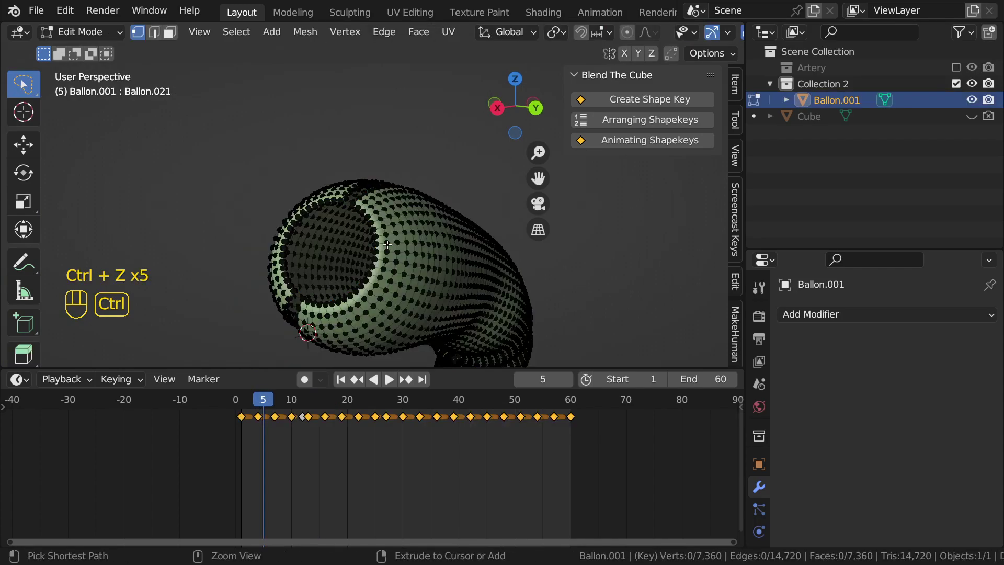
pyautogui.scroll(-4, 387, 245)
pyautogui.press('Tab')
pyautogui.moveTo(387, 246); pyautogui.dragTo(363, 226, button='middle')
pyautogui.scroll(2, 394, 246)
pyautogui.keyDown('shift'); pyautogui.rightClick(395, 246); pyautogui.keyUp('shift')
pyautogui.scroll(3, 363, 226)
# Step: Add a cube at the 3D cursor and scale it to about half size
pyautogui.hotkey('shift', 'a')
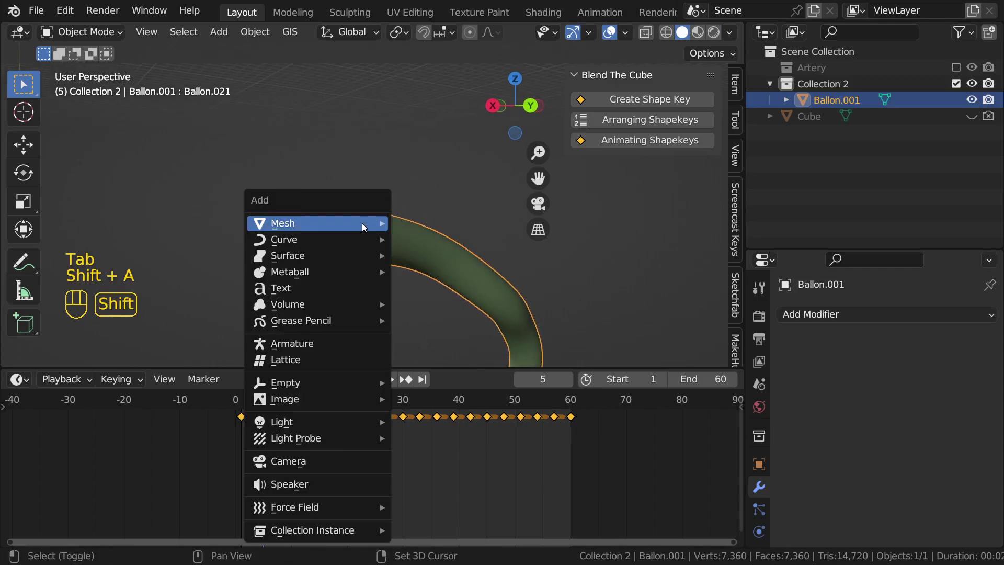
pyautogui.moveTo(363, 225)
pyautogui.click(426, 239)
pyautogui.press('s')
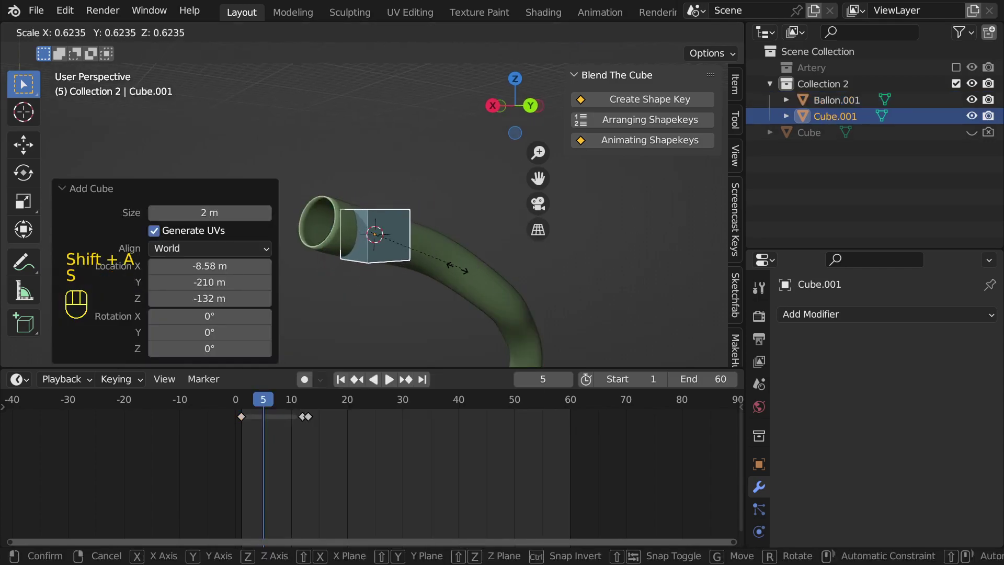
pyautogui.click(498, 239)
pyautogui.scroll(2, 331, 220)
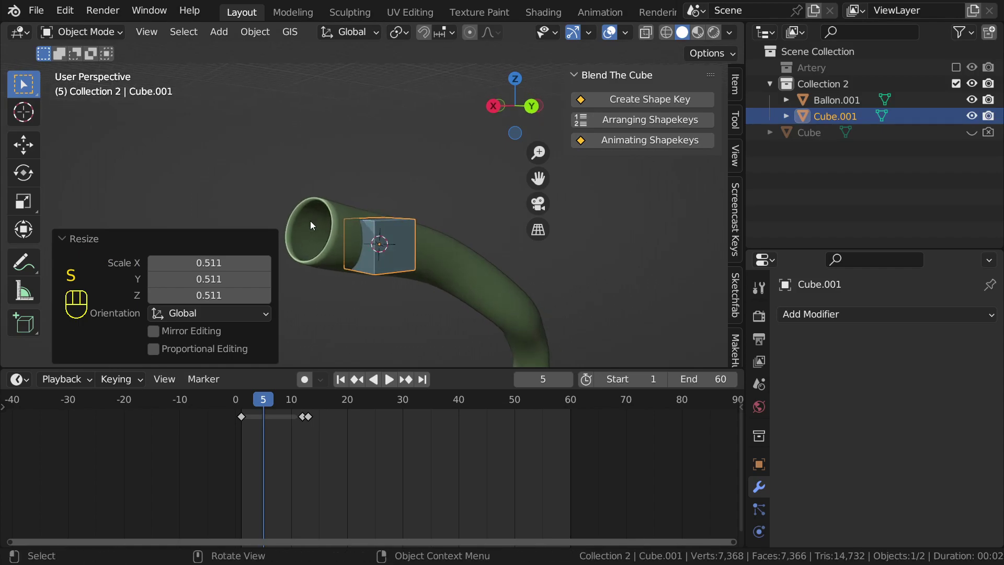
# Step: Give Ballon.001 a Boolean modifier cutting with Cube.001, then hide the cube
pyautogui.click(310, 221)
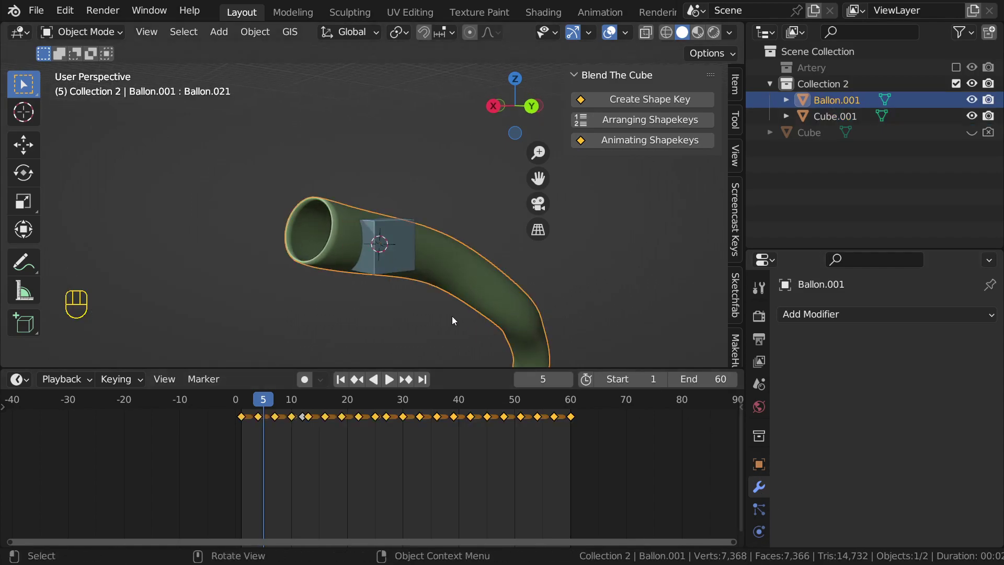
pyautogui.scroll(4, 456, 324)
pyautogui.click(837, 315)
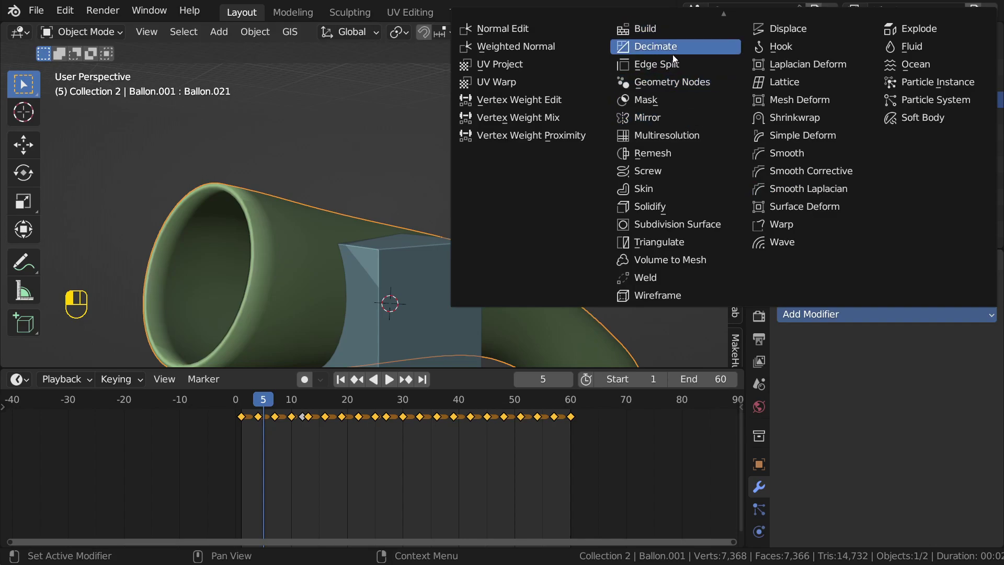
pyautogui.moveTo(713, 11)
pyautogui.click(655, 86)
pyautogui.keyDown('shift'); pyautogui.moveTo(537, 187); pyautogui.dragTo(592, 125, button='middle'); pyautogui.keyUp('shift')
pyautogui.click(965, 407)
pyautogui.click(453, 225)
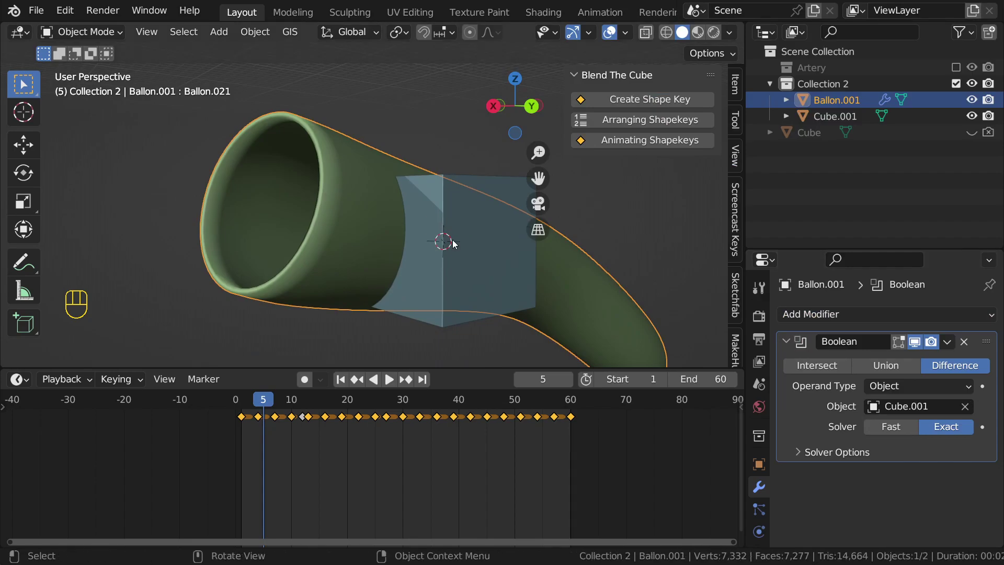
pyautogui.click(453, 225)
pyautogui.press('h')
# Step: Play and stop the animation, then reselect the balloon tube
pyautogui.press('space')
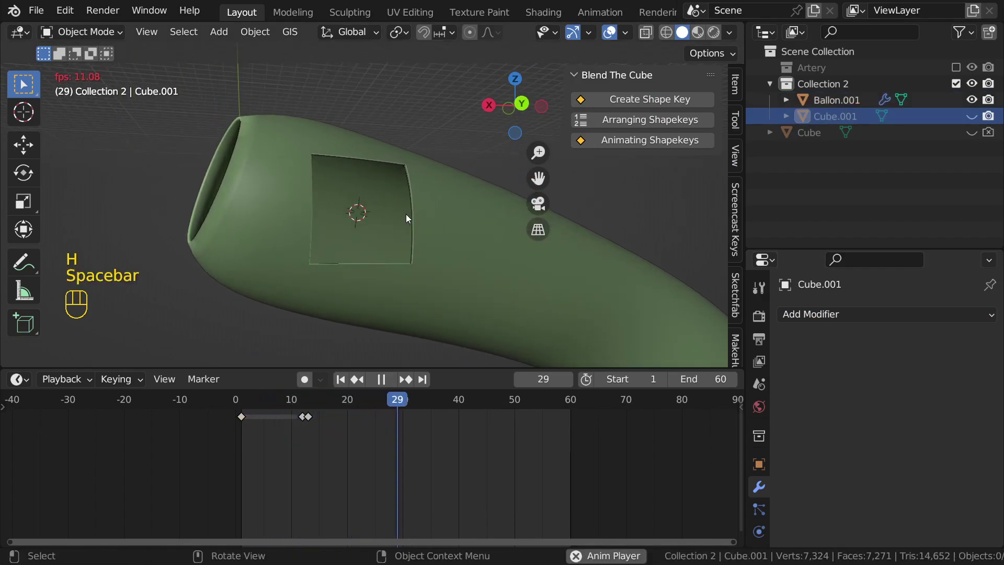
pyautogui.scroll(-4, 406, 215)
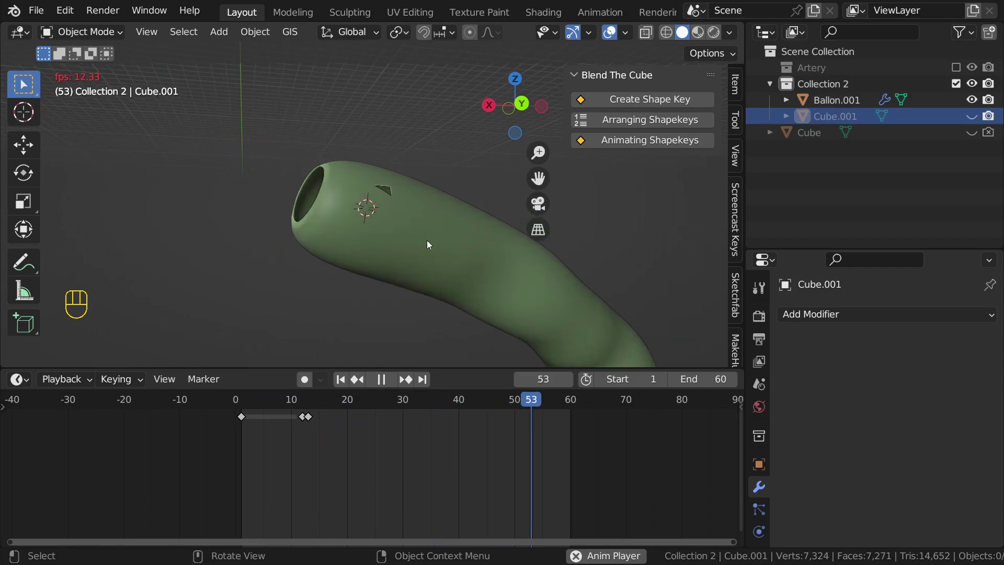
pyautogui.press('space')
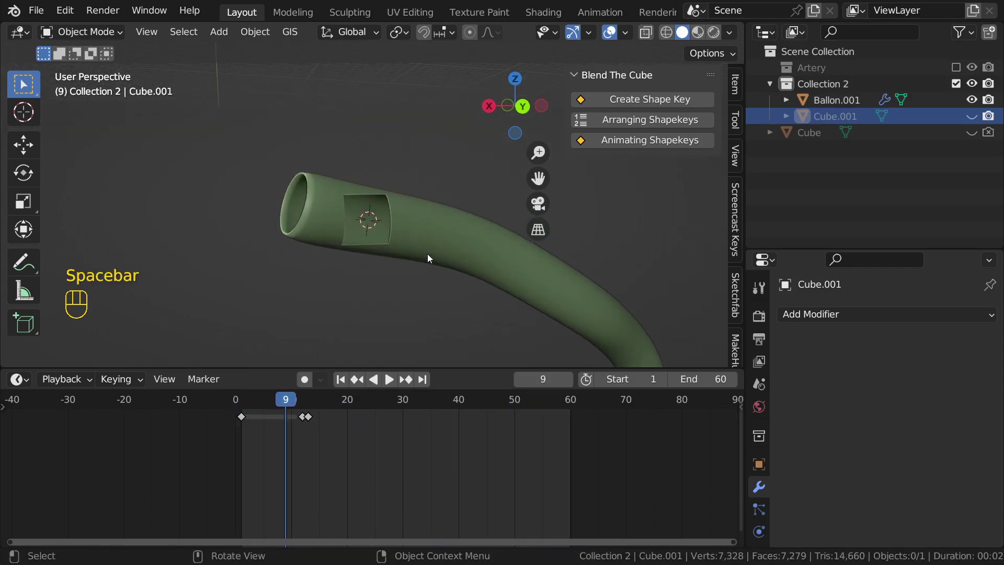
pyautogui.scroll(2, 428, 253)
pyautogui.click(413, 234)
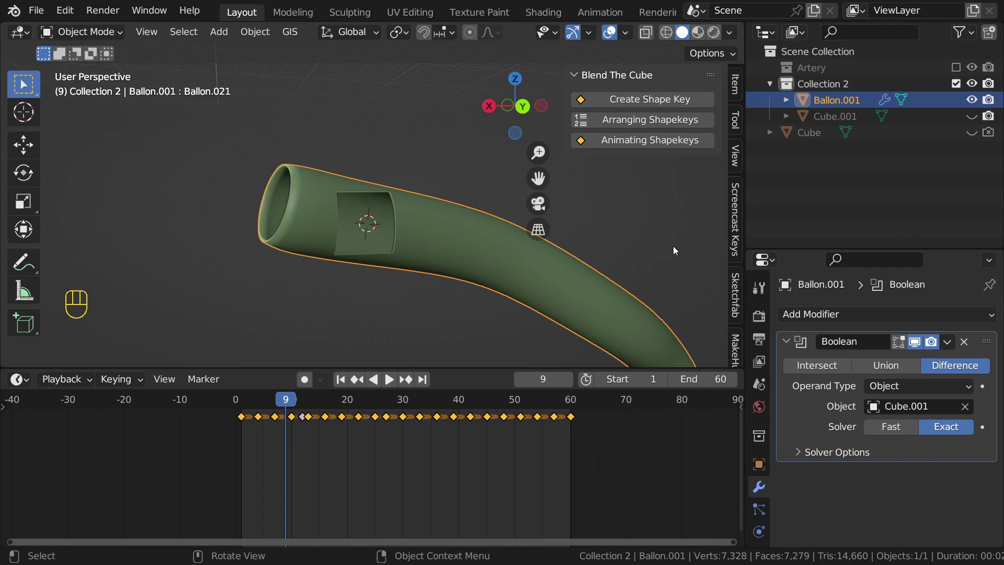
# Step: Remove the Boolean modifier from Ballon.001 and put the tube into Edit Mode
pyautogui.click(964, 342)
pyautogui.moveTo(447, 226); pyautogui.dragTo(383, 212, button='middle')
pyautogui.press('Tab')
pyautogui.scroll(-3, 433, 218)
pyautogui.press('Tab')
pyautogui.press('Tab')
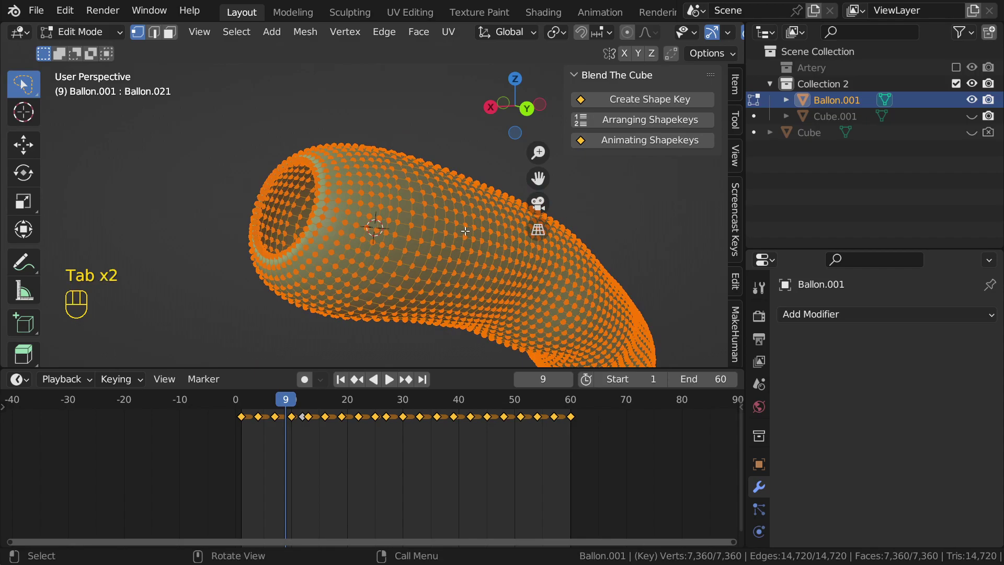
pyautogui.press('Tab')
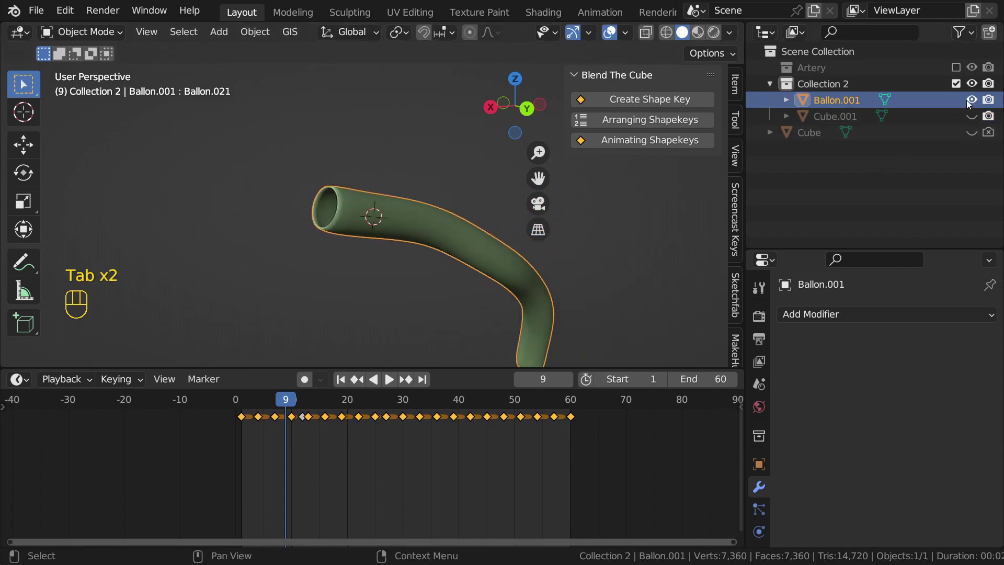
# Step: Hide Ballon.001, exclude Collection 2, and delete Artery.001's Decimate modifier
pyautogui.click(971, 100)
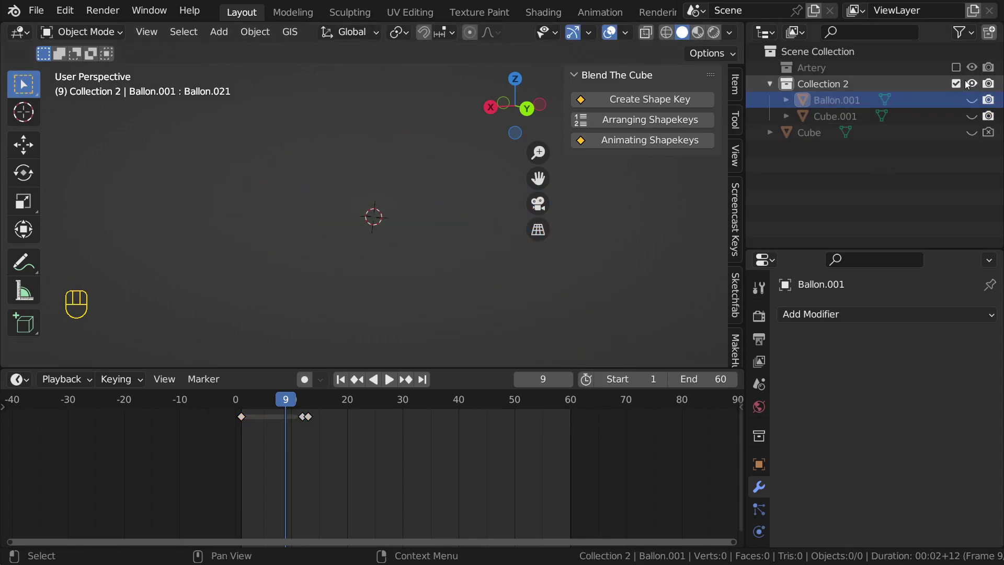
pyautogui.click(956, 84)
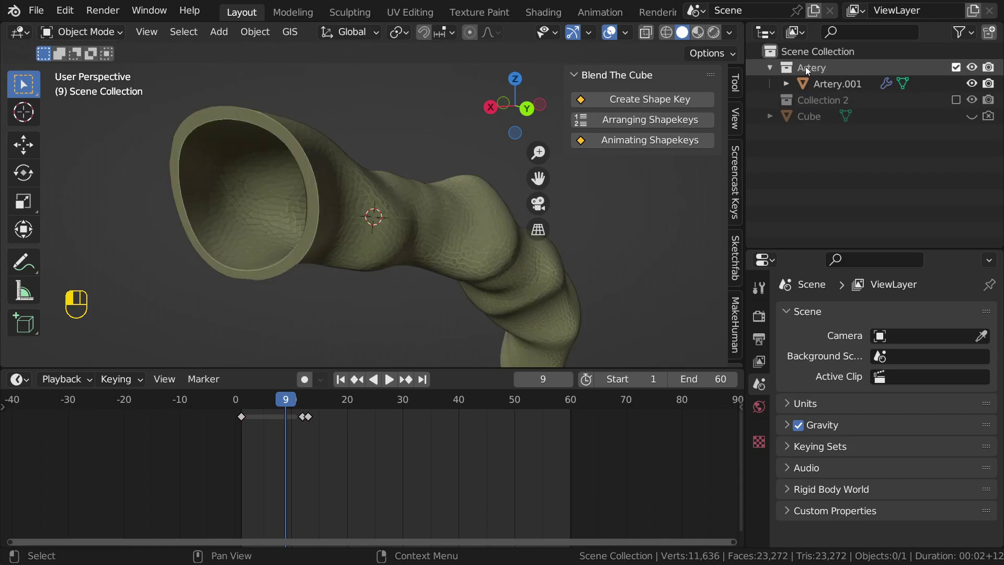
pyautogui.click(811, 81)
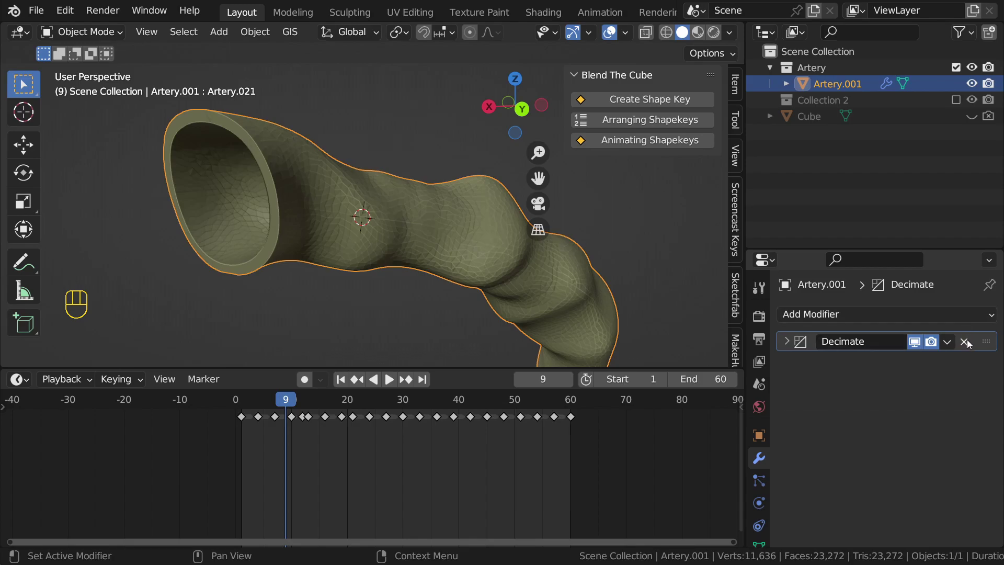
pyautogui.click(965, 342)
pyautogui.moveTo(325, 207); pyautogui.dragTo(329, 226, button='middle')
pyautogui.keyDown('shift'); pyautogui.moveTo(402, 249); pyautogui.dragTo(377, 226, button='middle'); pyautogui.keyUp('shift')
pyautogui.moveTo(320, 181); pyautogui.dragTo(291, 200, button='middle')
# Step: Enter Edit Mode on Artery.001's full 58,180-vertex mesh and frame it
pyautogui.press('Tab')
pyautogui.scroll(3, 382, 199)
pyautogui.keyDown('shift'); pyautogui.moveTo(288, 199); pyautogui.dragTo(393, 210, button='middle'); pyautogui.keyUp('shift')
pyautogui.moveTo(301, 187); pyautogui.dragTo(314, 185, button='middle')
pyautogui.scroll(1, 314, 185)
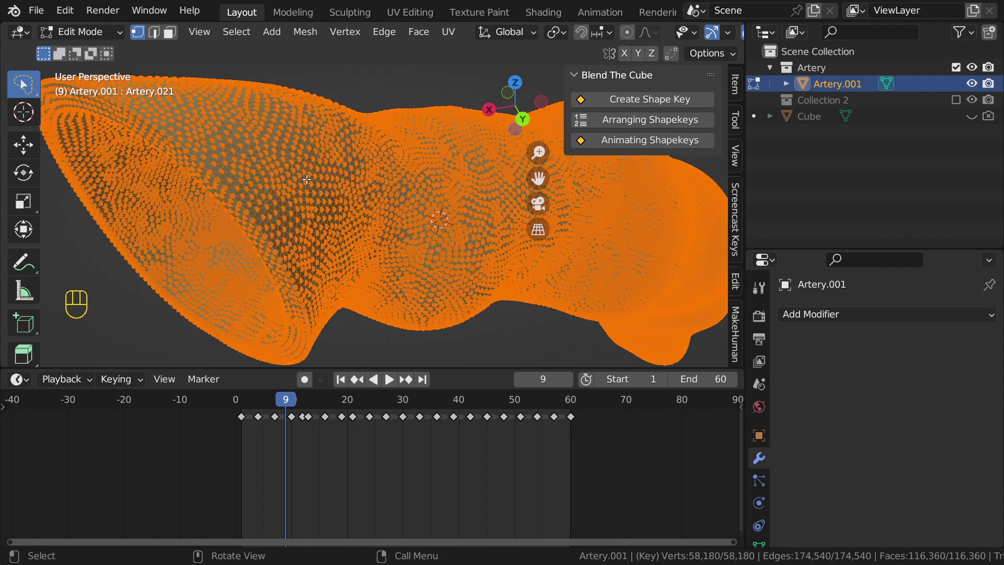
# Step: Browse the Mesh, Select and Vertex menus in Edit Mode
pyautogui.click(305, 32)
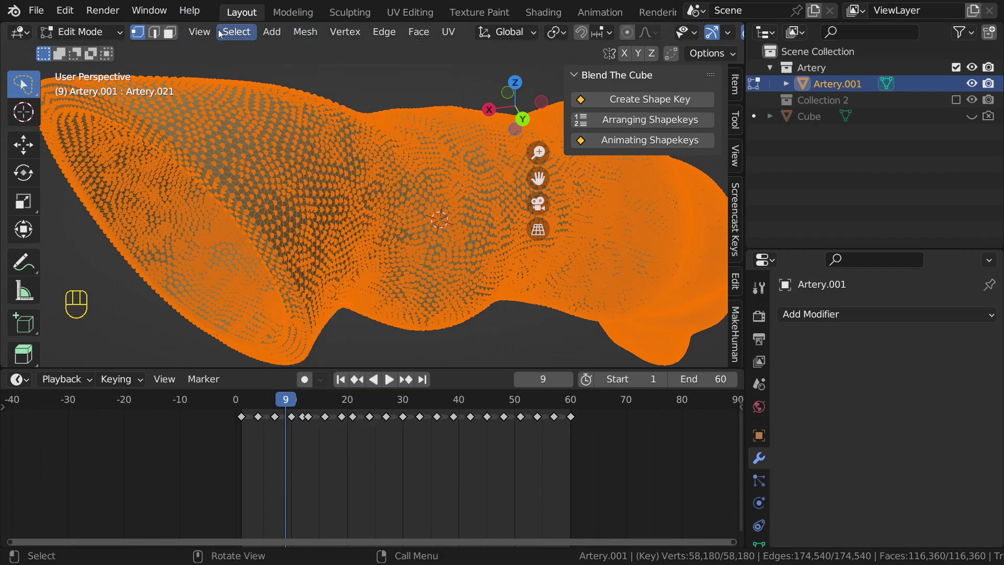
pyautogui.click(235, 32)
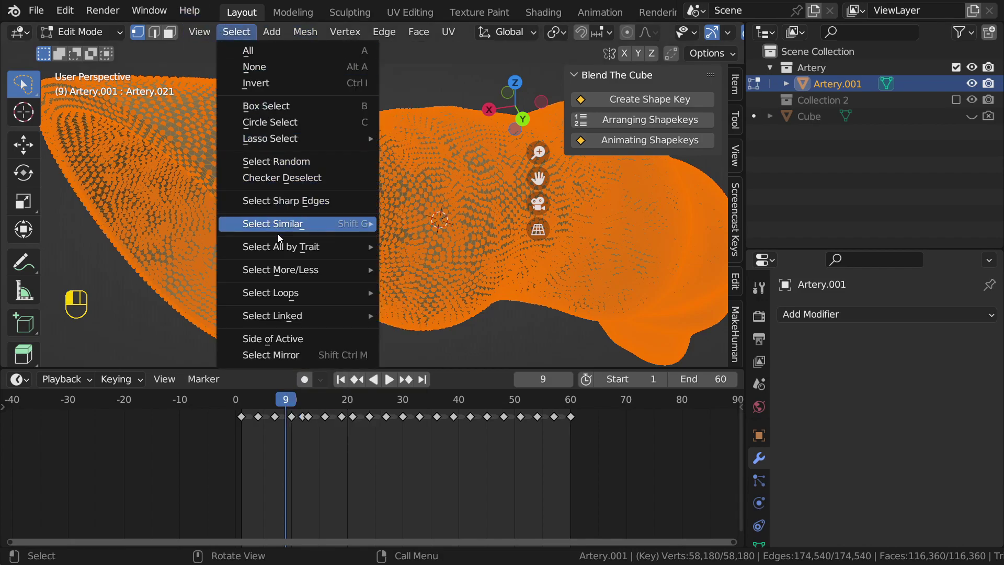
pyautogui.click(353, 33)
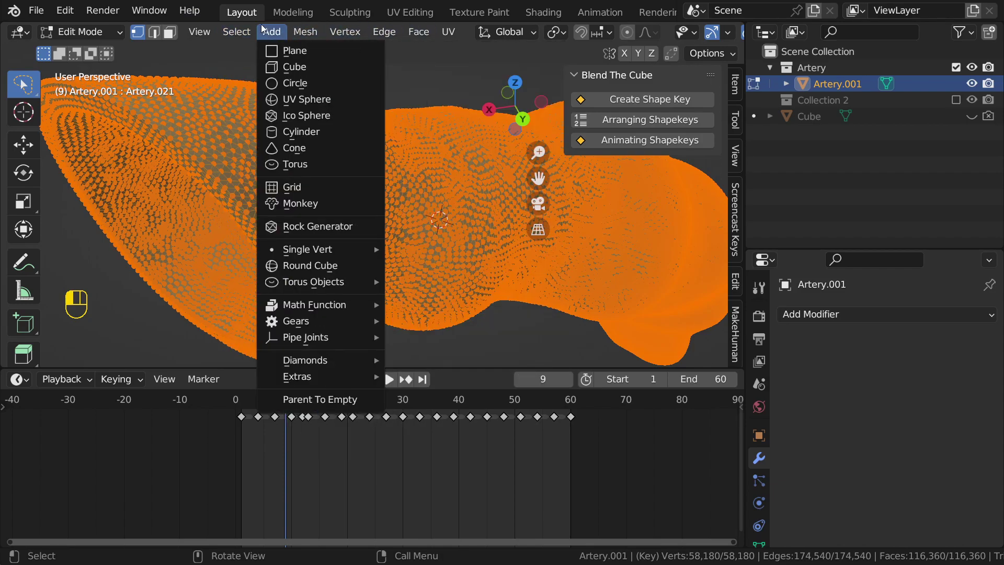
pyautogui.moveTo(244, 29)
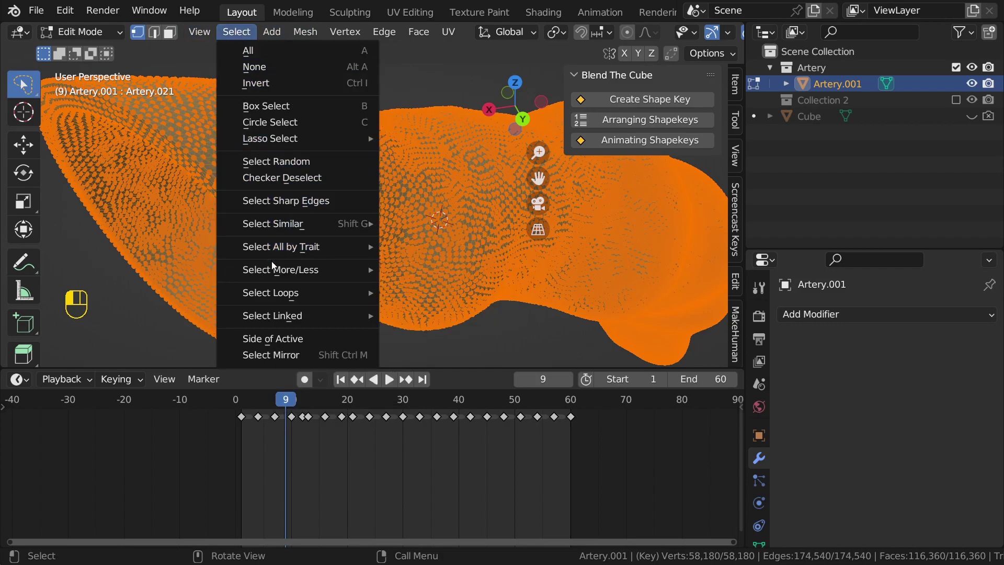
pyautogui.moveTo(279, 291)
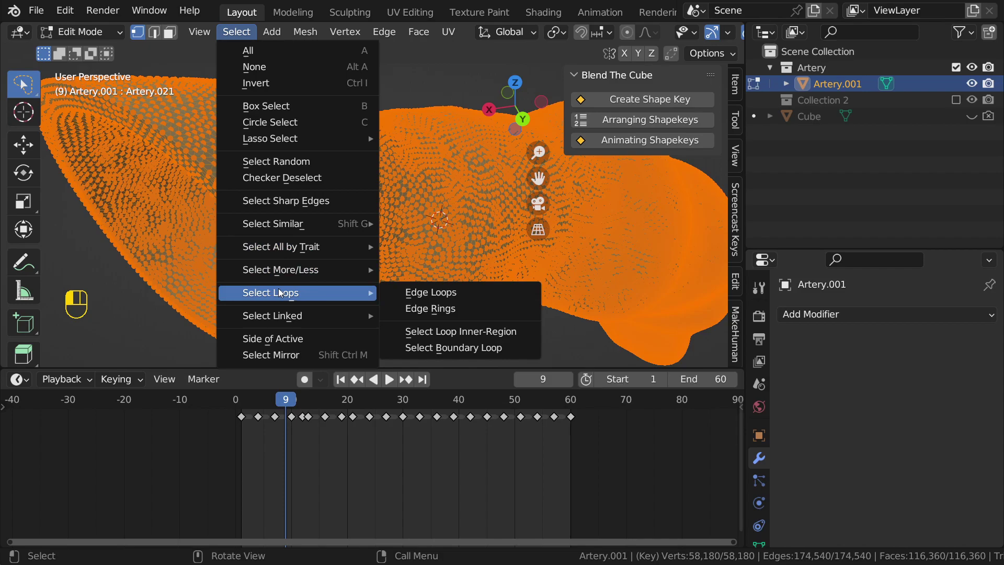
pyautogui.click(295, 27)
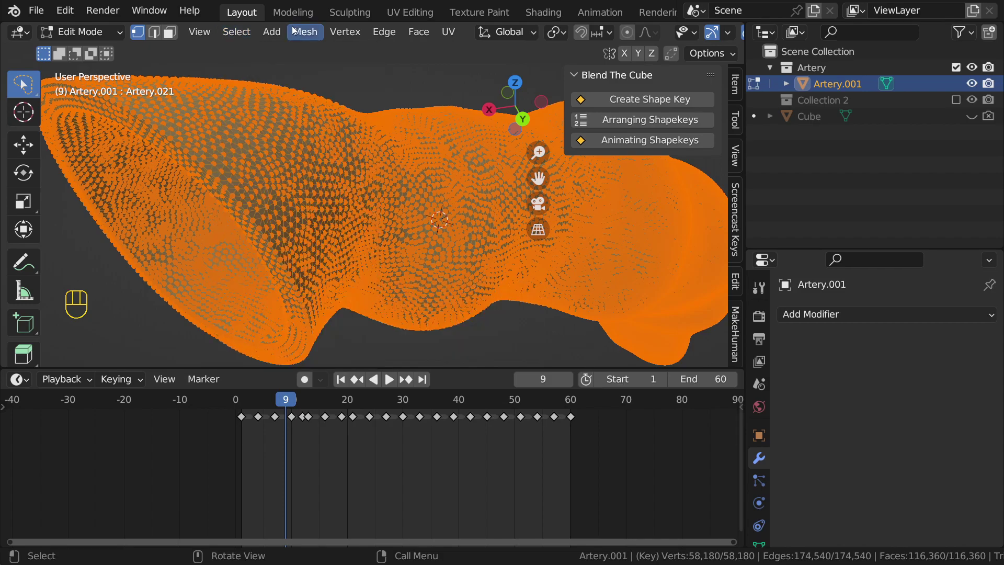
# Step: Run Mesh > Clean Up > Decimate Geometry on the artery with Ratio 0.2
pyautogui.click(301, 31)
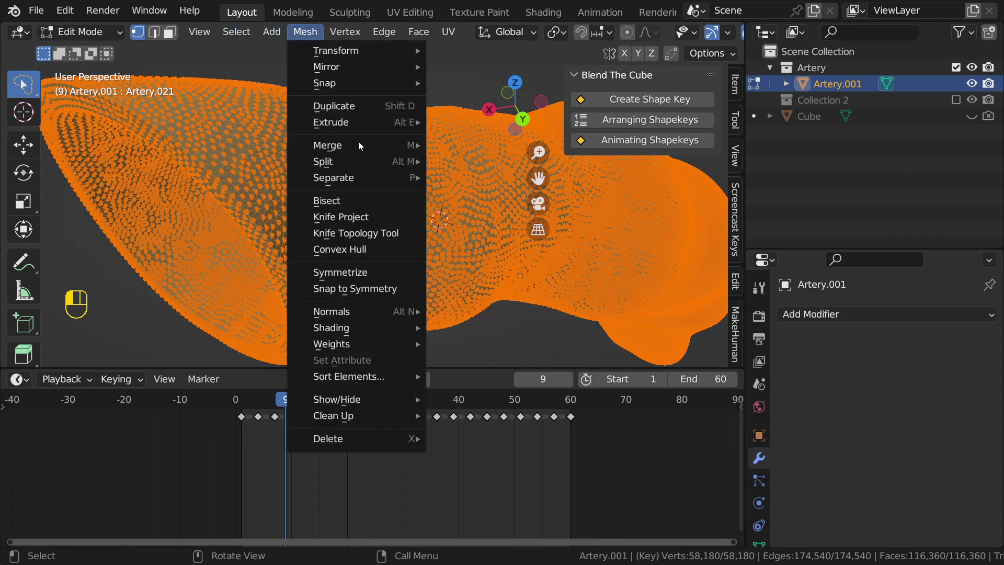
pyautogui.moveTo(359, 416)
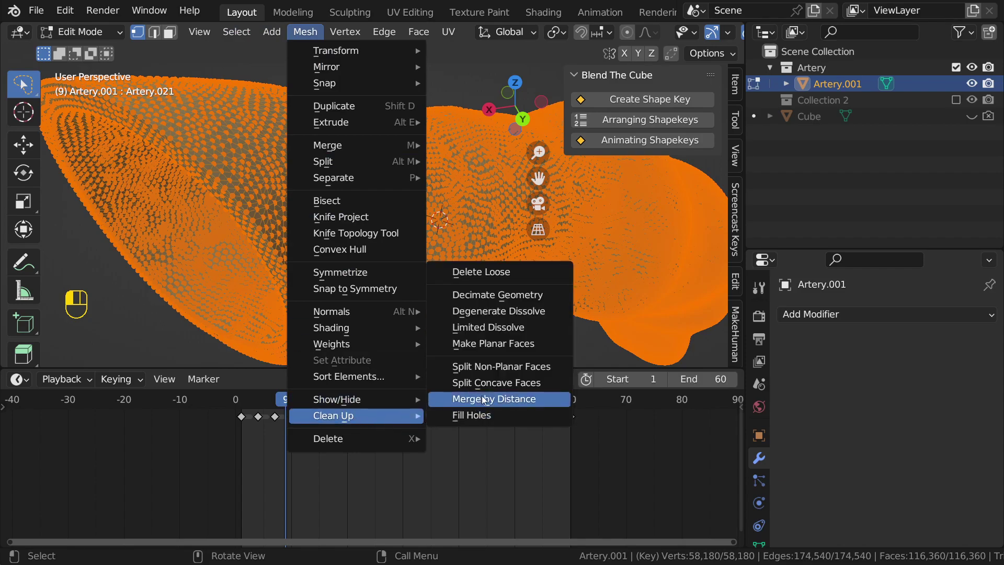
pyautogui.click(491, 299)
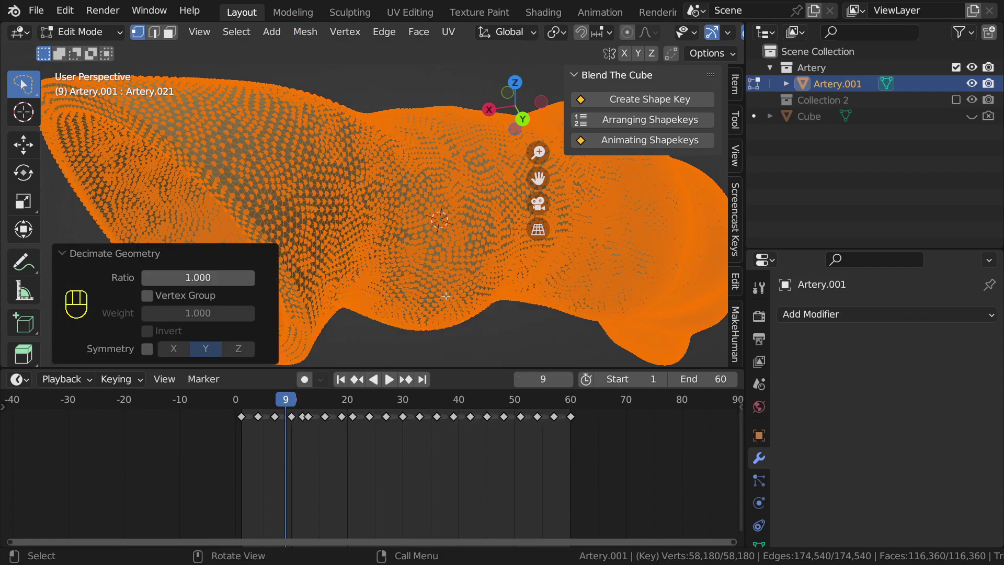
pyautogui.click(202, 279)
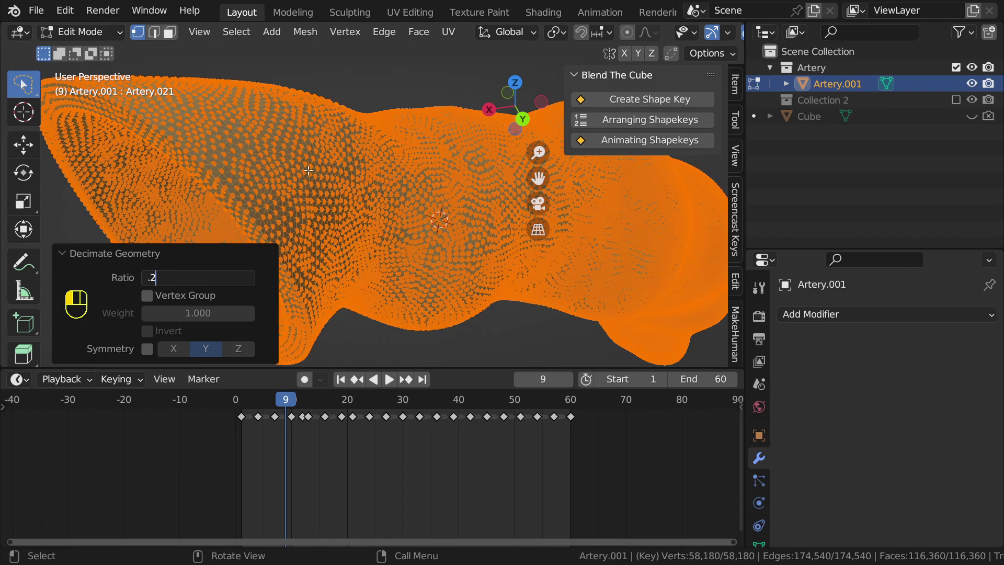
pyautogui.write('.2')
pyautogui.press('Return')
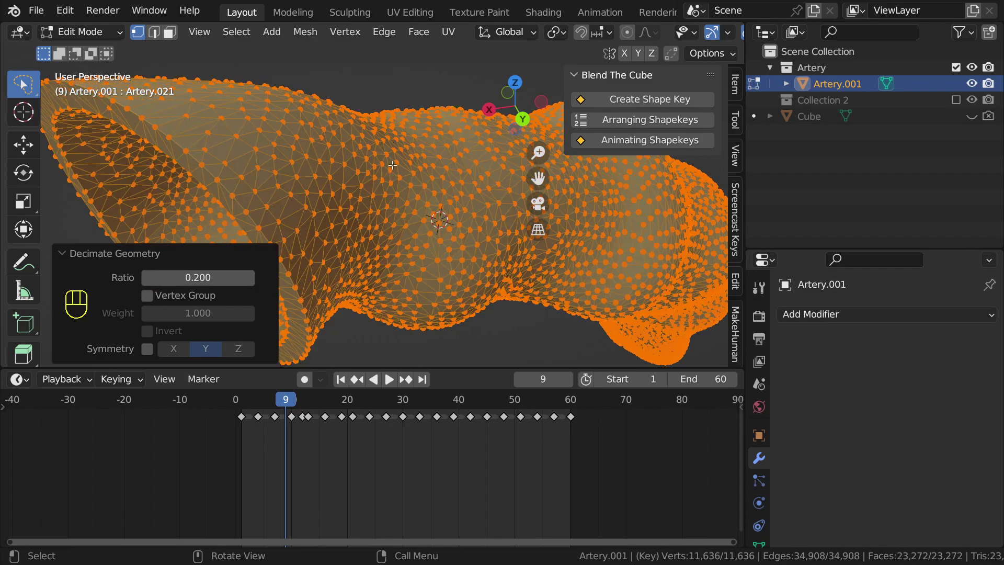
# Step: Inspect the 11,636-vertex mesh without overlays, return to Object Mode and start playback
pyautogui.moveTo(422, 165); pyautogui.dragTo(354, 186, button='middle')
pyautogui.scroll(-3, 354, 186)
pyautogui.keyDown('shift'); pyautogui.moveTo(417, 257); pyautogui.dragTo(301, 211, button='middle'); pyautogui.keyUp('shift')
pyautogui.moveTo(345, 211)
pyautogui.mouseDown(button='middle')
pyautogui.moveTo(404, 198)
pyautogui.moveTo(341, 168)
pyautogui.moveTo(331, 180)
pyautogui.moveTo(341, 180)
pyautogui.mouseUp(button='middle')
pyautogui.hotkey('shift', 'alt', 'z')
pyautogui.press('Tab')
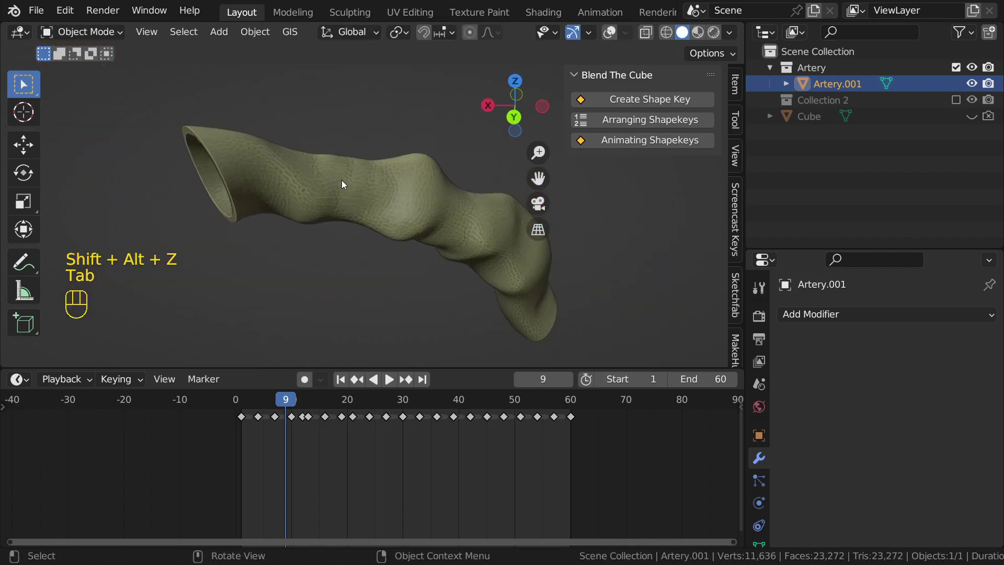
pyautogui.press('space')
# Step: Show the viewport overlays again and stop the animation playback
pyautogui.hotkey('shift', 'alt', 'z')
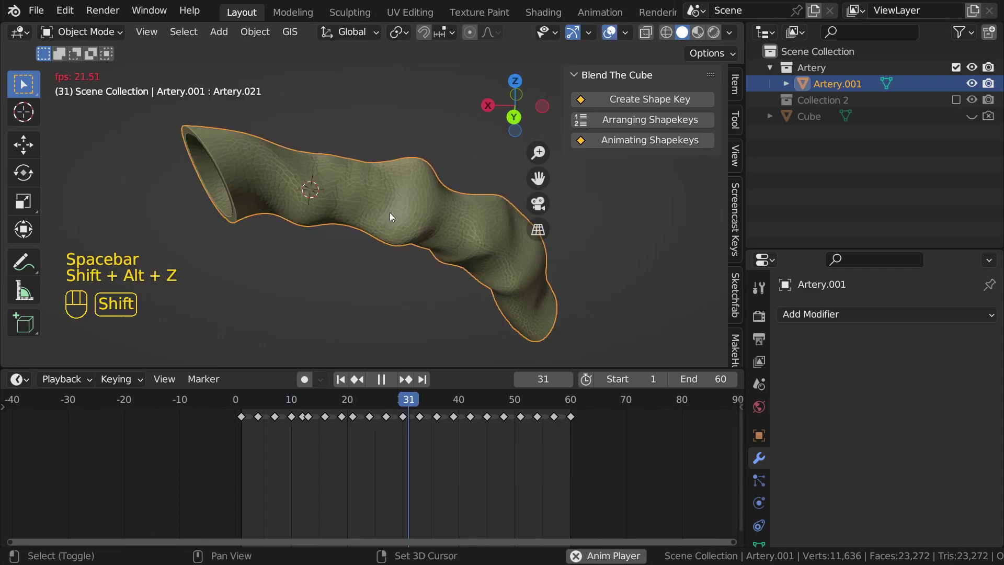
pyautogui.moveTo(367, 188); pyautogui.dragTo(408, 217, button='middle')
pyautogui.press('space')
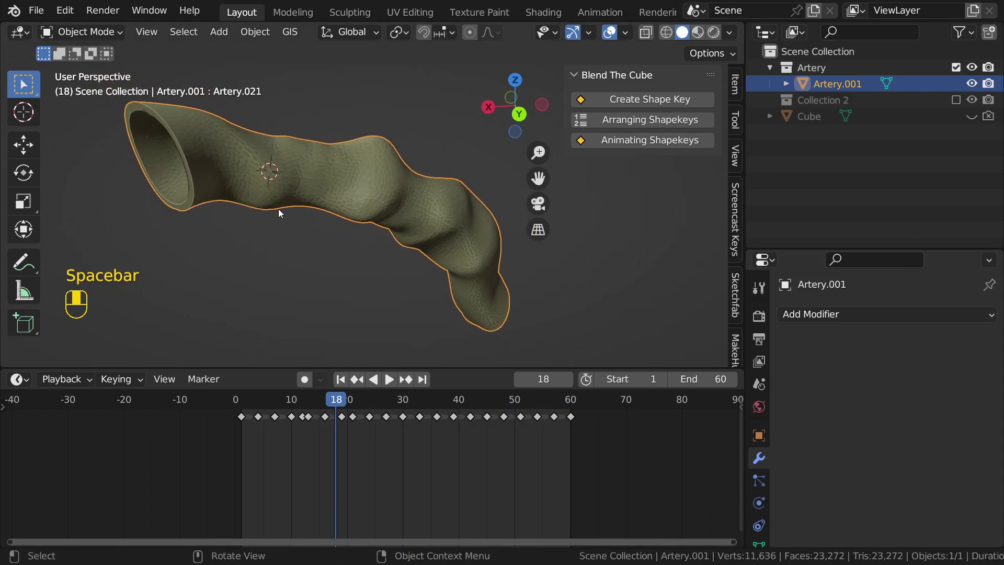
# Step: Add a new cube and shrink it twice to a small cutter size
pyautogui.hotkey('shift', 'a')
pyautogui.moveTo(314, 193)
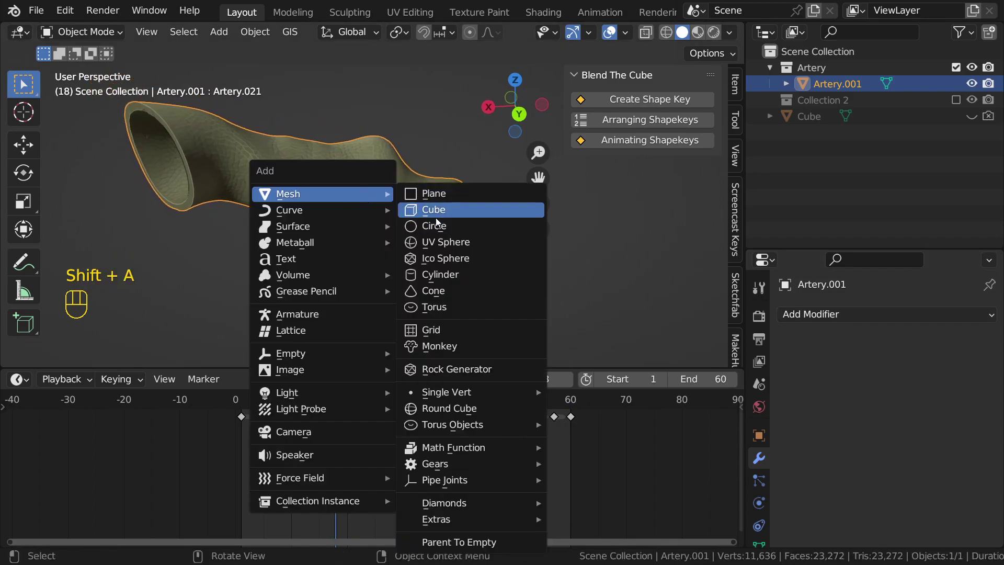
pyautogui.click(437, 212)
pyautogui.scroll(3, 437, 222)
pyautogui.press('s')
pyautogui.click(453, 196)
pyautogui.moveTo(390, 193); pyautogui.dragTo(362, 201, button='middle')
pyautogui.press('s')
pyautogui.click(387, 211)
# Step: Give Artery.001 a Boolean modifier cutting with Cube.002, then hide the cube
pyautogui.click(327, 188)
pyautogui.moveTo(410, 222); pyautogui.dragTo(362, 210, button='middle')
pyautogui.click(896, 321)
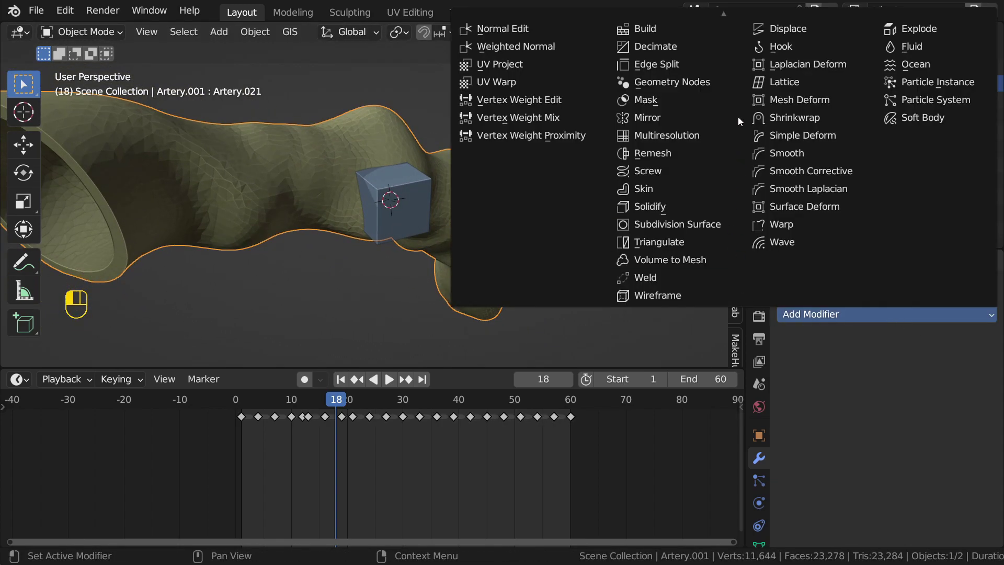
pyautogui.scroll(4, 722, 45)
pyautogui.click(690, 83)
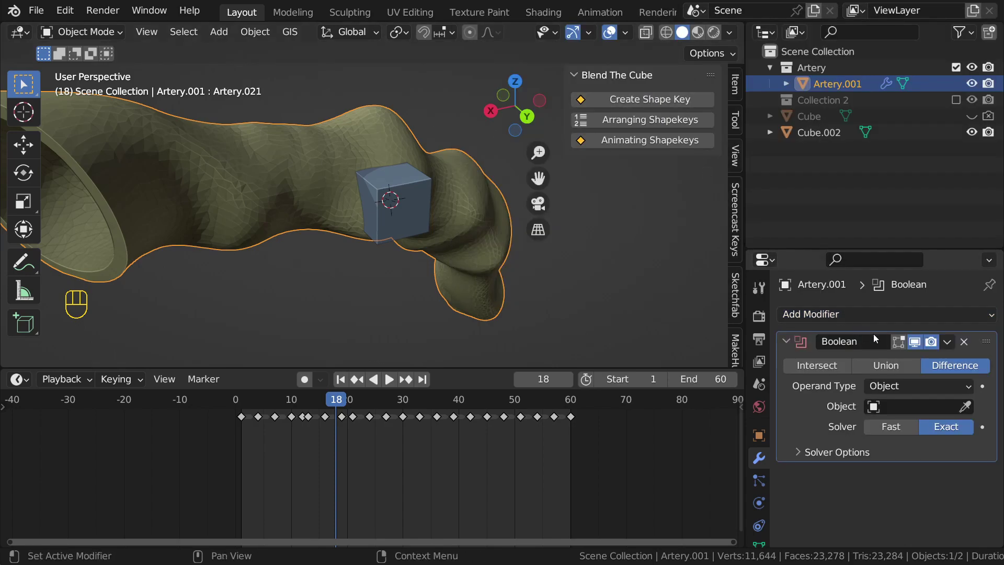
pyautogui.click(965, 407)
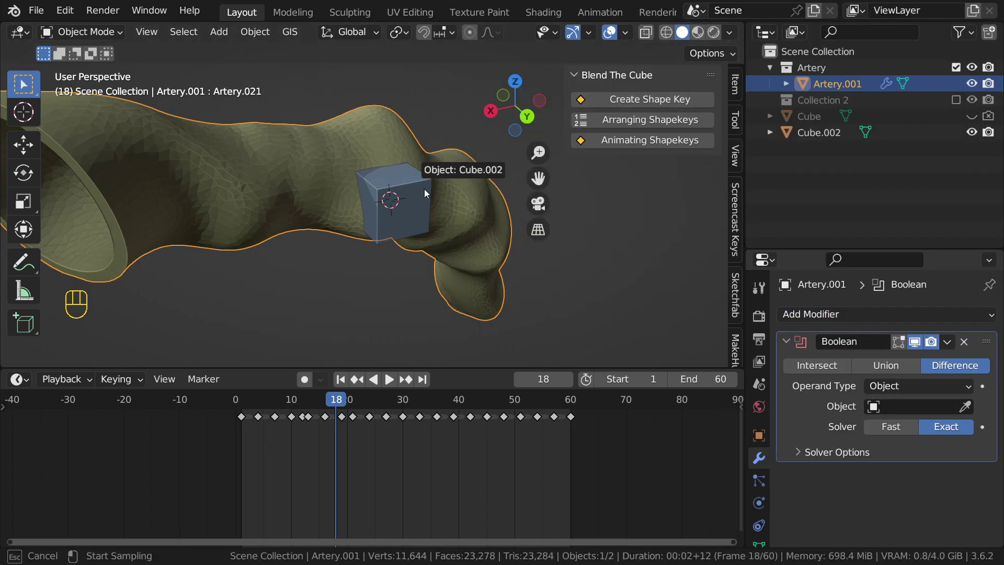
pyautogui.click(406, 190)
pyautogui.scroll(3, 403, 178)
pyautogui.moveTo(403, 168); pyautogui.dragTo(351, 152, button='middle')
pyautogui.click(459, 199)
pyautogui.press('h')
# Step: Play the animation to inspect the cut artery, then unhide Cube.002
pyautogui.press('space')
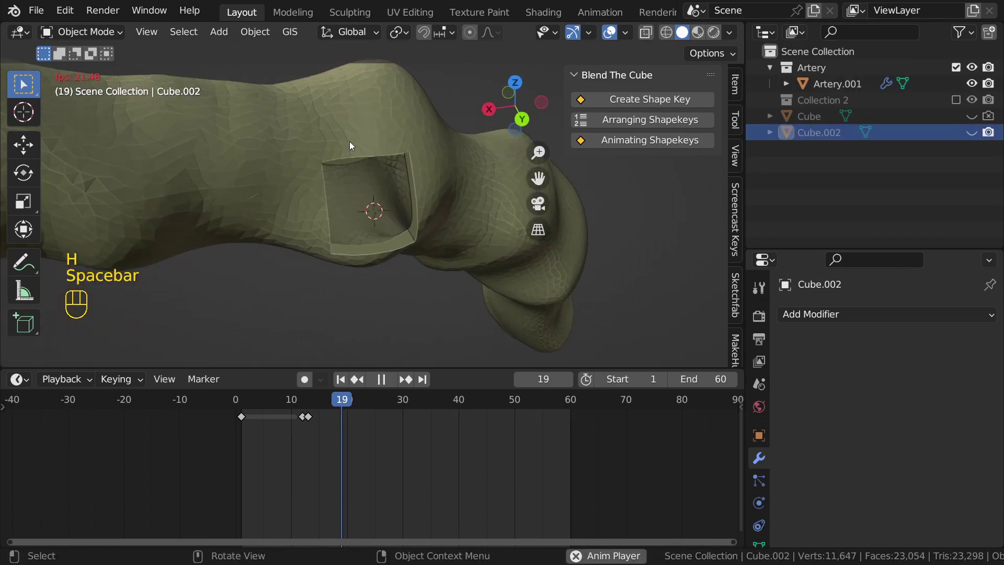
pyautogui.moveTo(472, 256); pyautogui.dragTo(456, 224, button='middle')
pyautogui.scroll(2, 456, 224)
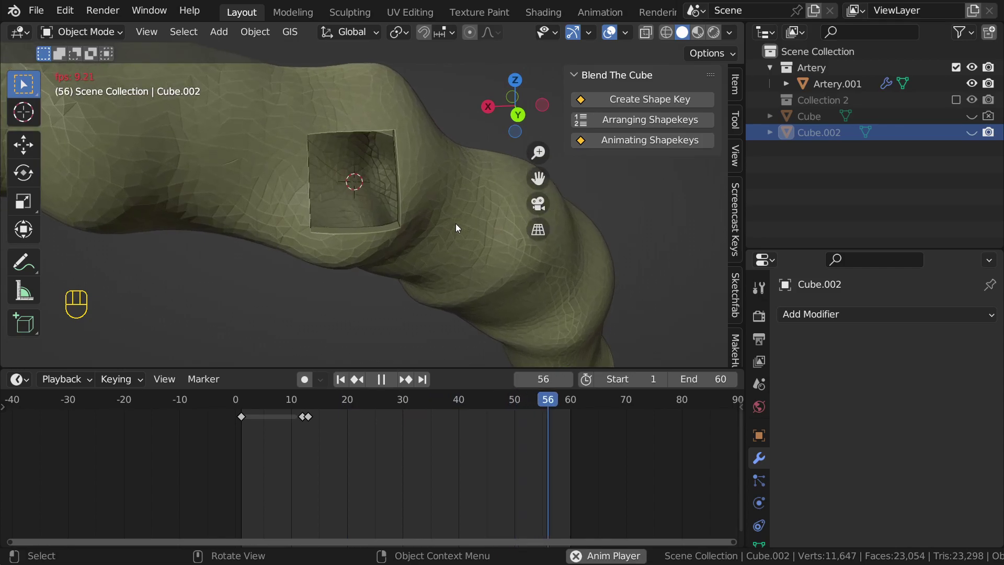
pyautogui.scroll(-5, 445, 215)
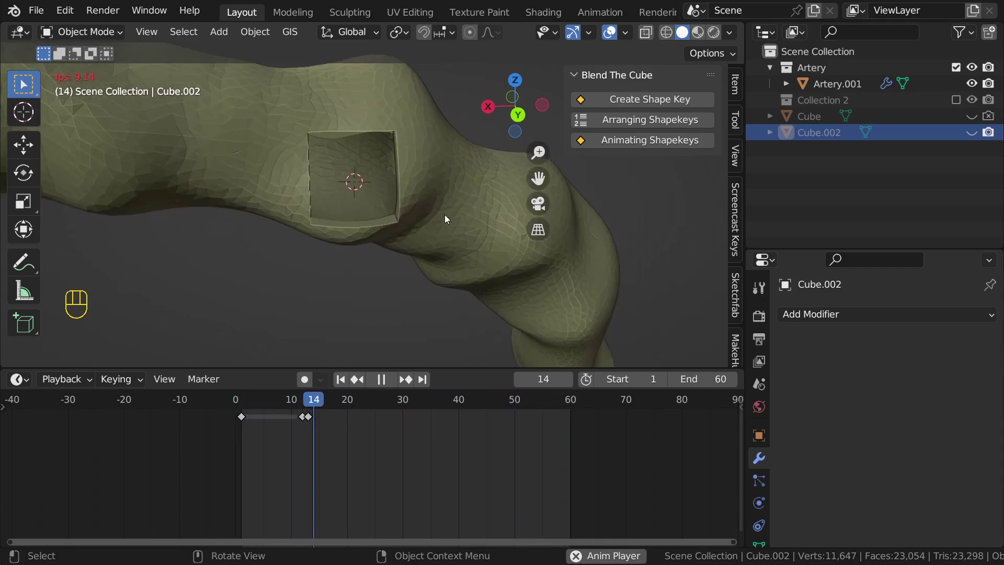
pyautogui.press('space')
pyautogui.moveTo(443, 215); pyautogui.dragTo(397, 230, button='middle')
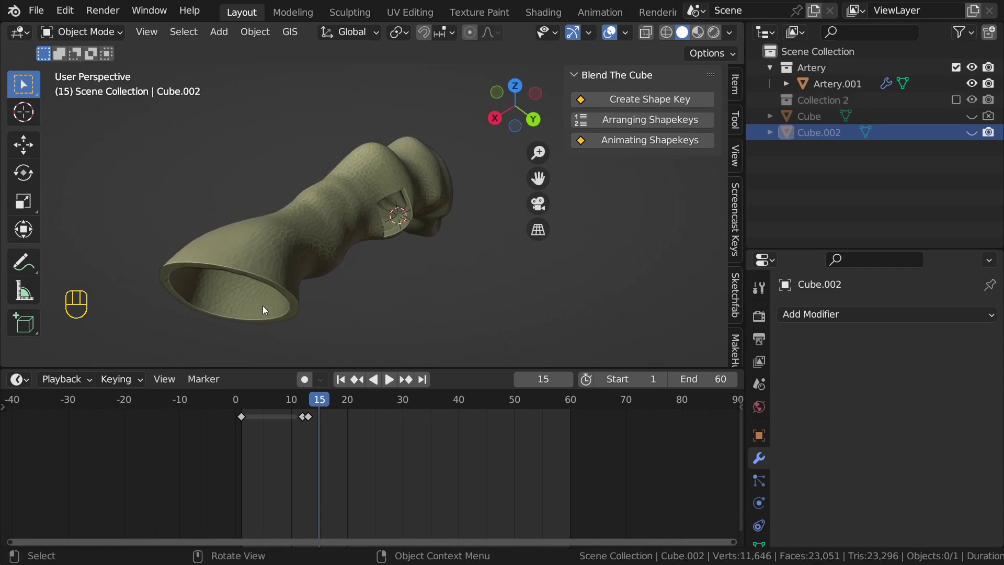
pyautogui.moveTo(432, 171); pyautogui.dragTo(262, 166, button='middle')
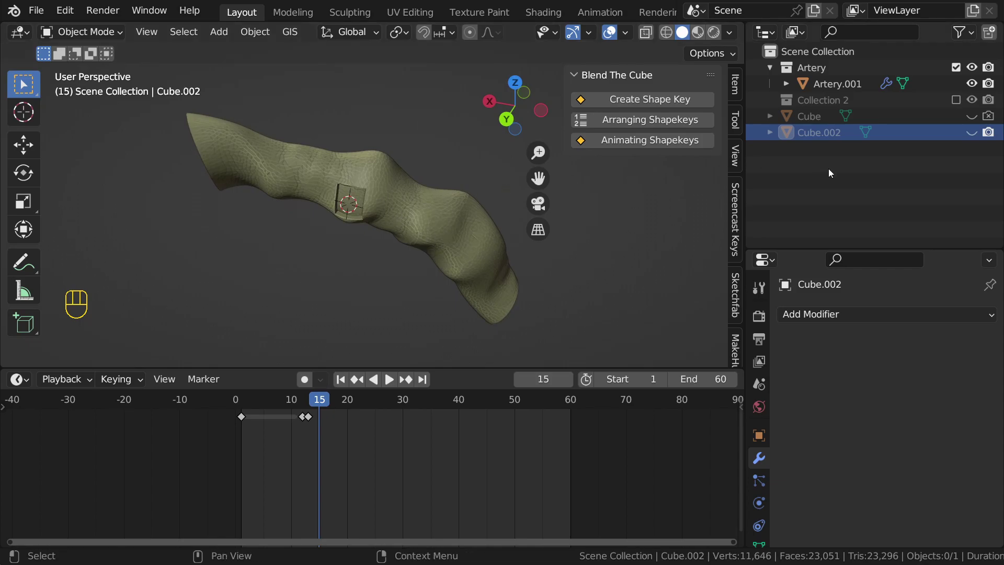
pyautogui.click(972, 133)
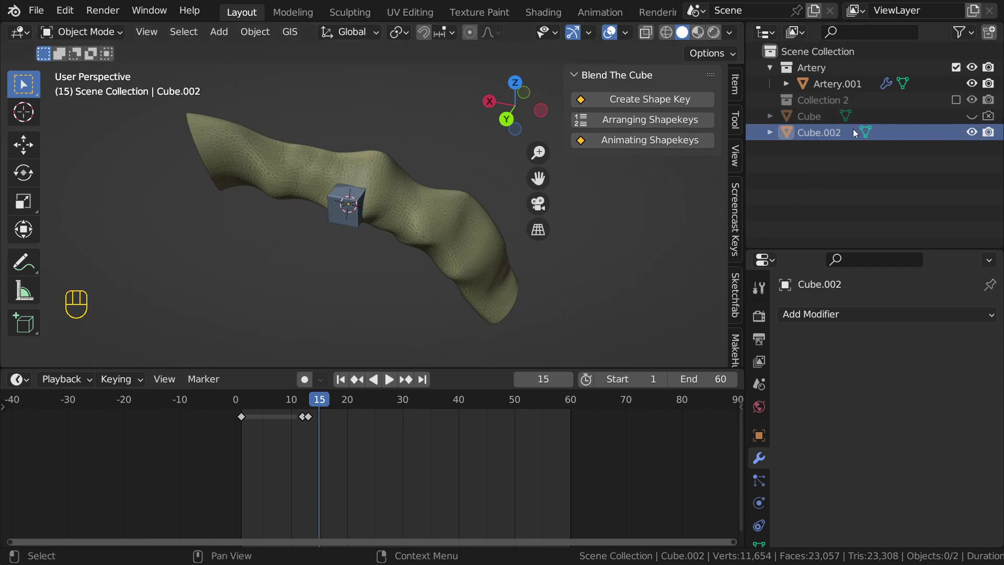
# Step: Delete the Cube.002 cutter and select the now unbroken artery
pyautogui.press('x')
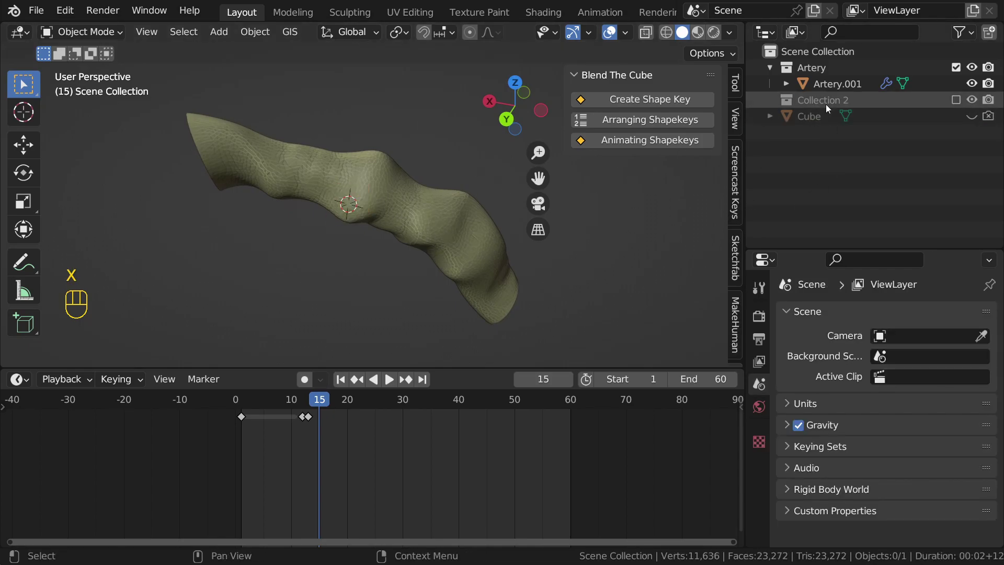
pyautogui.moveTo(528, 184); pyautogui.dragTo(398, 224, button='middle')
pyautogui.click(399, 224)
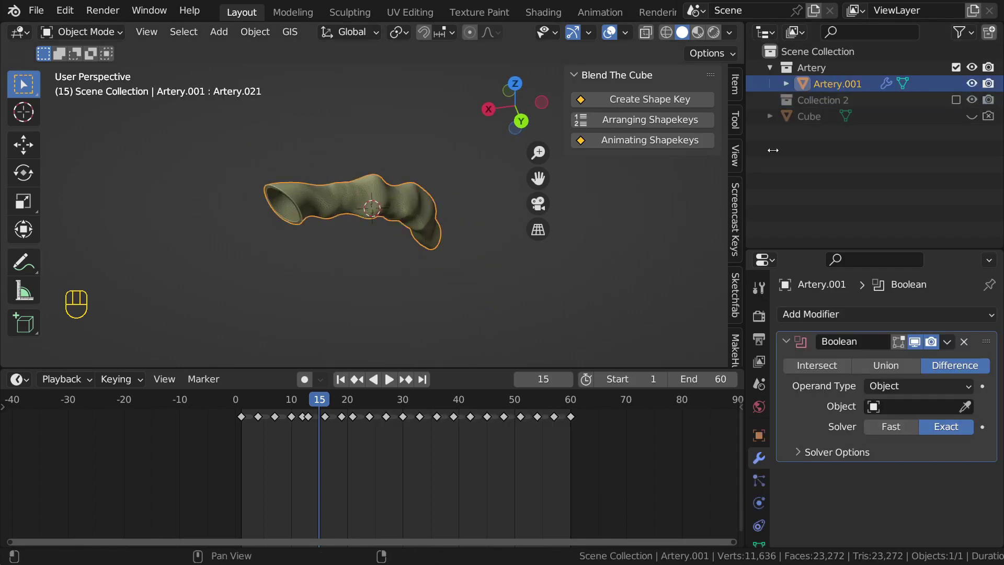
# Step: Include Collection 2 again and move Cube.001 into the Scene Collection
pyautogui.click(956, 100)
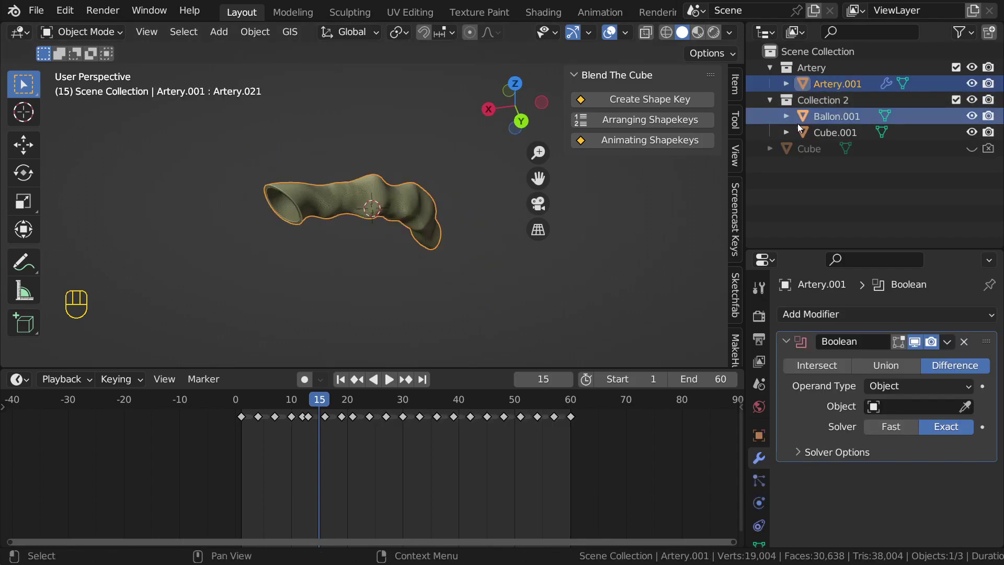
pyautogui.click(827, 118)
pyautogui.click(827, 133)
pyautogui.moveTo(827, 133); pyautogui.dragTo(792, 53)
# Step: Select Ballon.001 and Artery.001 and check them in front and top orthographic views
pyautogui.click(829, 114)
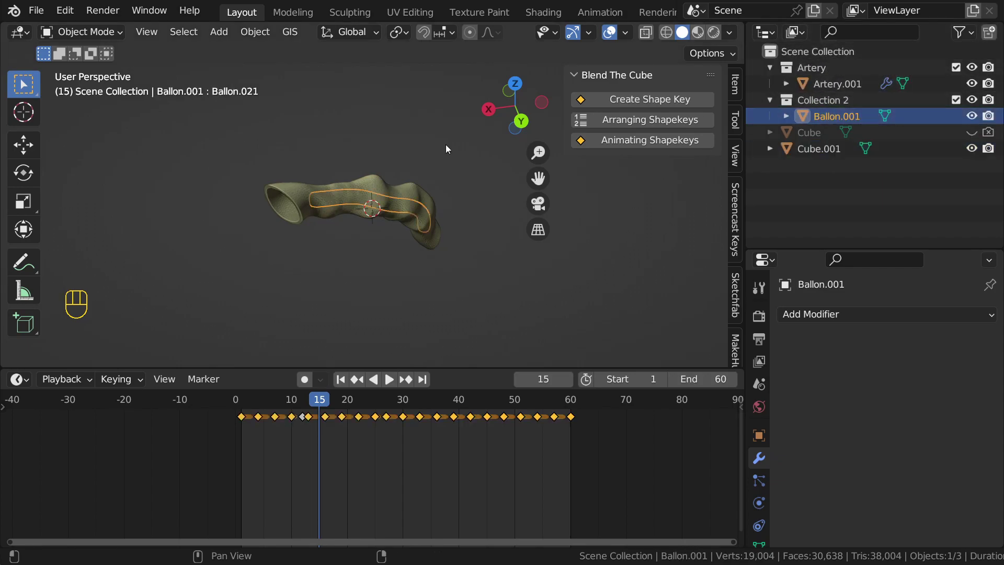
pyautogui.scroll(3, 344, 183)
pyautogui.moveTo(344, 183); pyautogui.dragTo(418, 188, button='middle')
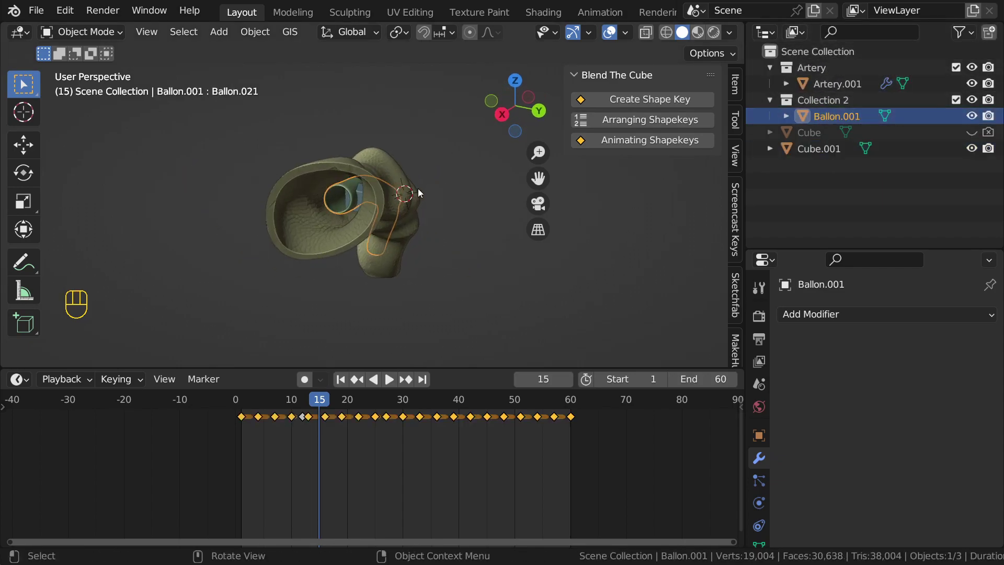
pyautogui.keyDown('shift'); pyautogui.click(378, 177); pyautogui.keyUp('shift')
pyautogui.scroll(-5, 378, 176)
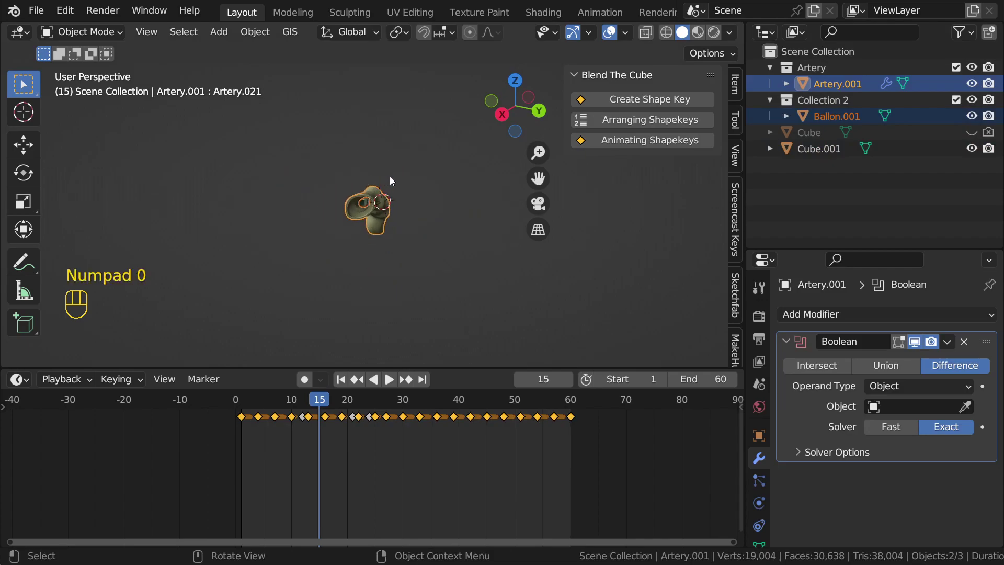
pyautogui.press('KP_1')
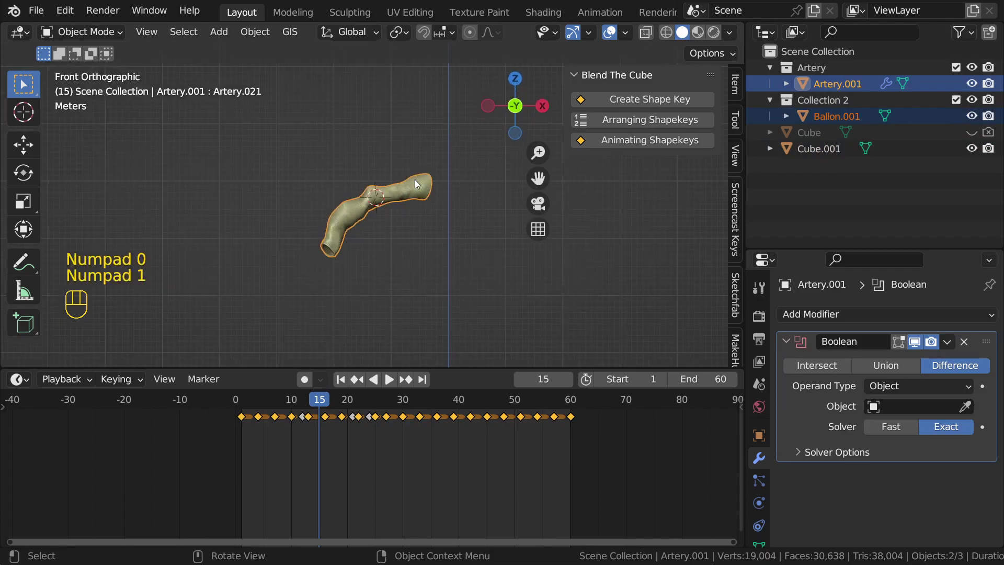
pyautogui.scroll(-5, 421, 191)
pyautogui.keyDown('shift'); pyautogui.moveTo(416, 199); pyautogui.dragTo(394, 188, button='middle'); pyautogui.keyUp('shift')
pyautogui.press('KP_7')
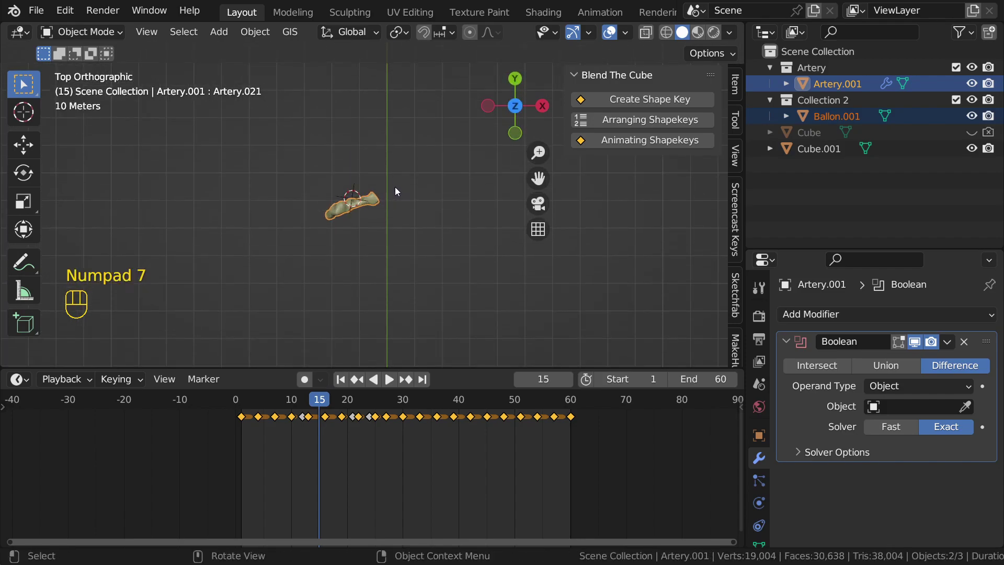
pyautogui.scroll(2, 391, 165)
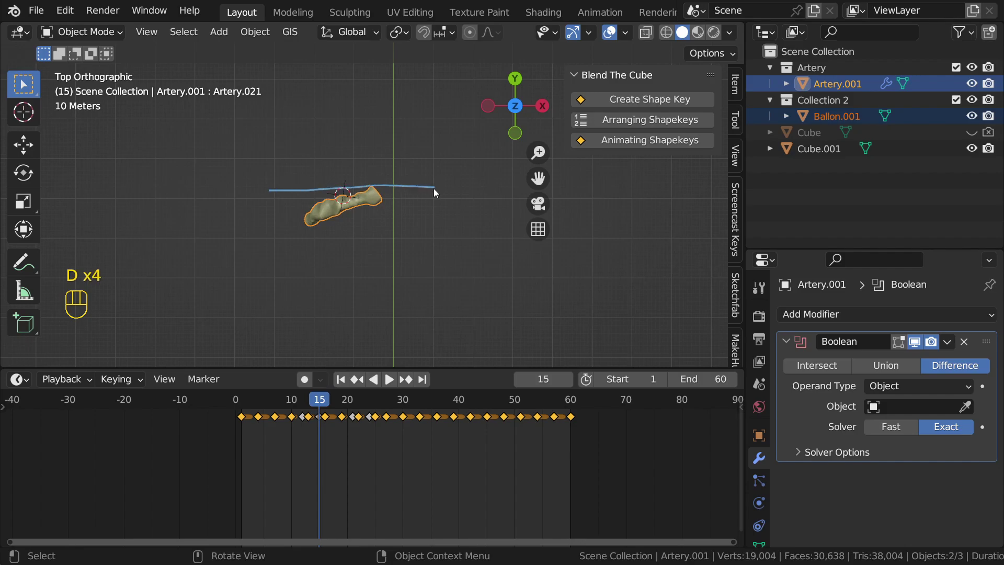
pyautogui.press('KP_1')
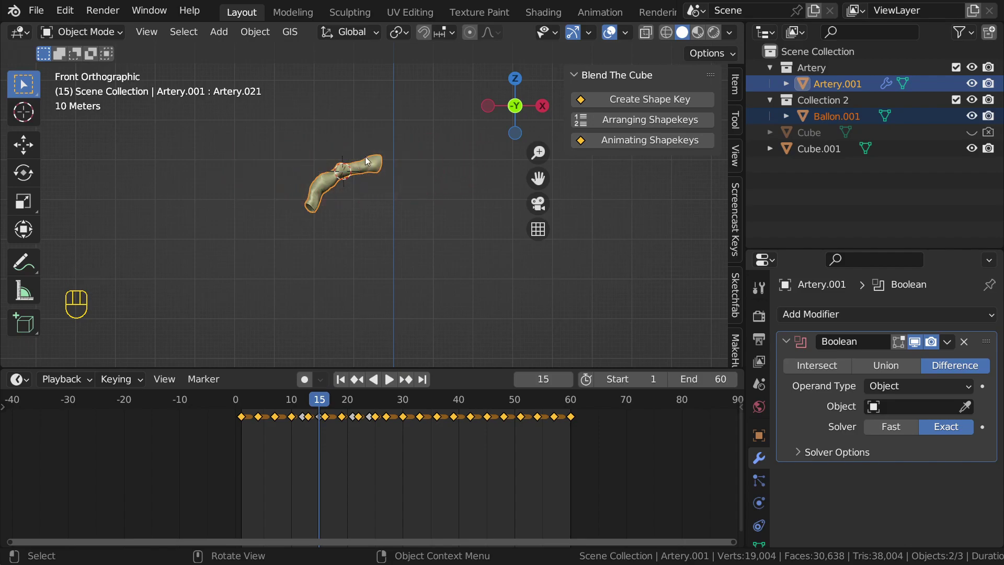
pyautogui.scroll(2, 374, 168)
pyautogui.keyDown('shift'); pyautogui.moveTo(383, 160); pyautogui.dragTo(386, 164, button='middle'); pyautogui.keyUp('shift')
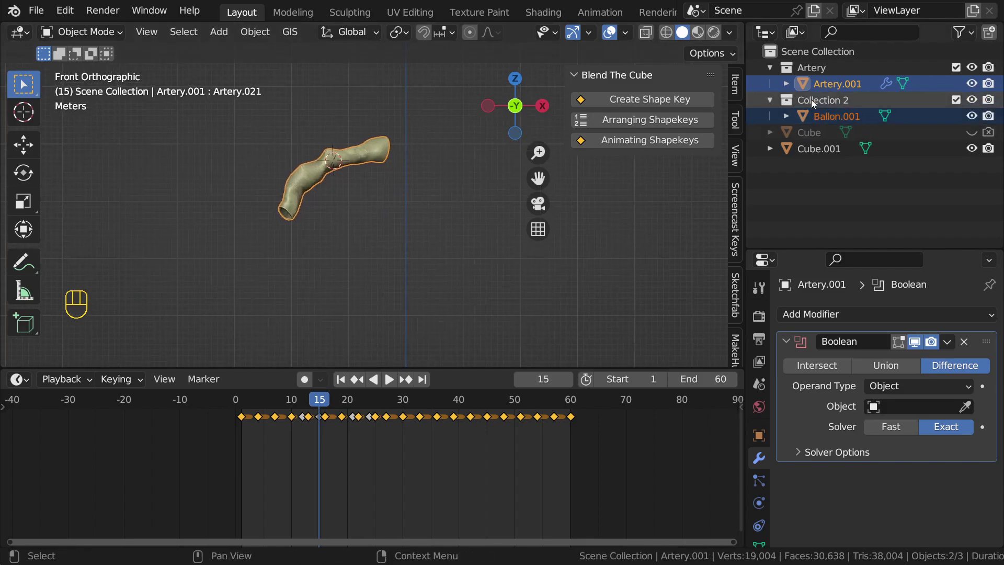
# Step: Box-select the artery together with Cube.001 and rotate them
pyautogui.keyDown('shift'); pyautogui.moveTo(347, 152); pyautogui.dragTo(359, 164, button='middle'); pyautogui.keyUp('shift')
pyautogui.moveTo(309, 131); pyautogui.dragTo(383, 181)
pyautogui.press('r')
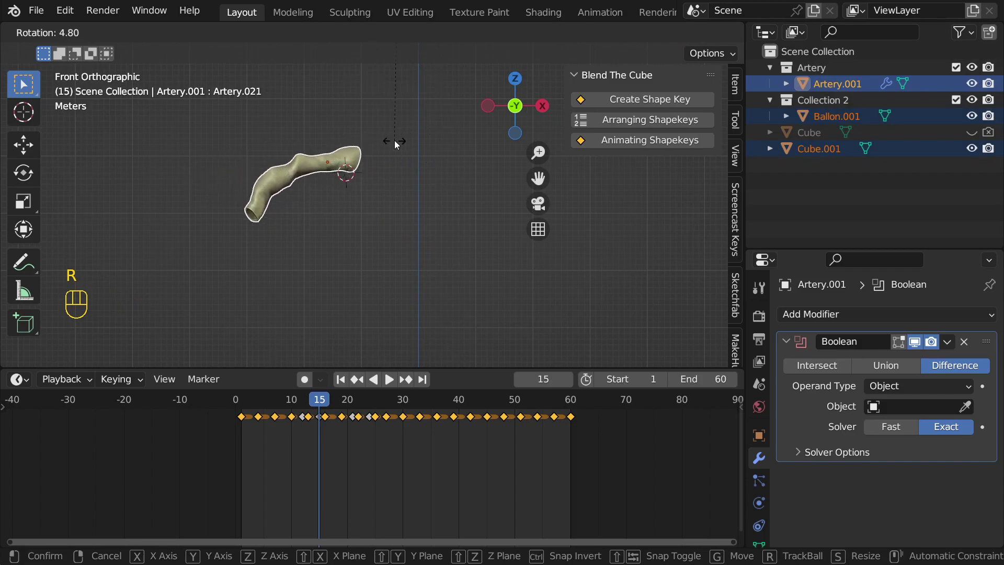
pyautogui.click(381, 179)
pyautogui.scroll(-3, 381, 172)
pyautogui.keyDown('shift'); pyautogui.moveTo(381, 169); pyautogui.dragTo(377, 216, button='middle'); pyautogui.keyUp('shift')
pyautogui.scroll(-2, 376, 201)
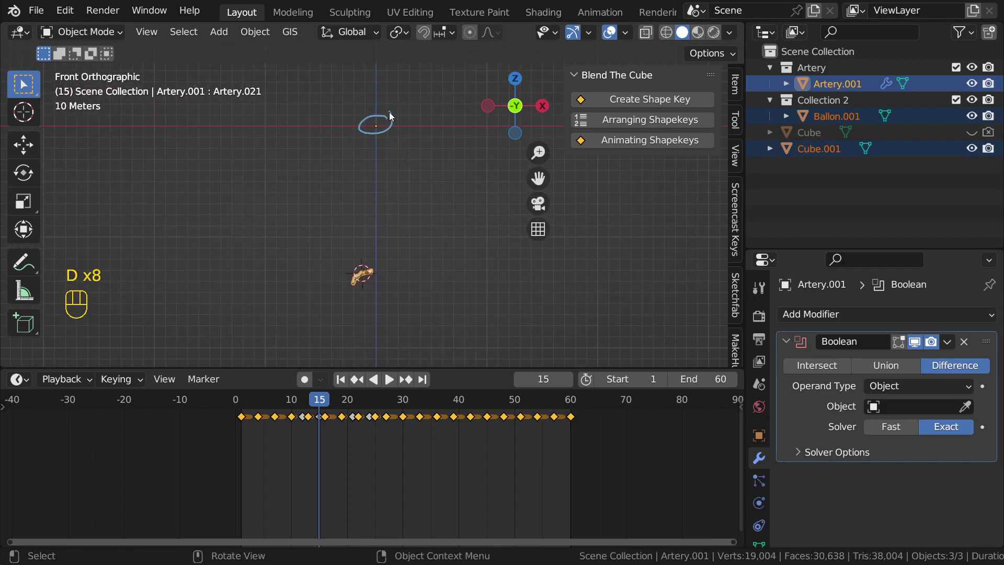
pyautogui.scroll(5, 373, 202)
pyautogui.keyDown('shift'); pyautogui.moveTo(360, 215); pyautogui.dragTo(393, 186, button='middle'); pyautogui.keyUp('shift')
pyautogui.scroll(2, 372, 142)
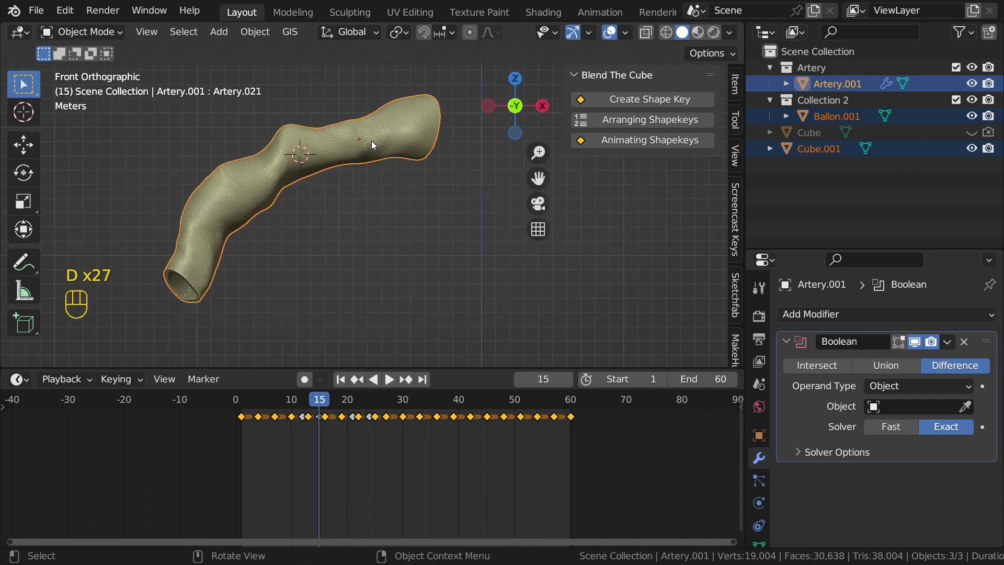
# Step: Set the artery's origin to its geometry, rotate it 29.6° in front view, and annotate a guide line
pyautogui.rightClick(371, 140)
pyautogui.moveTo(302, 197)
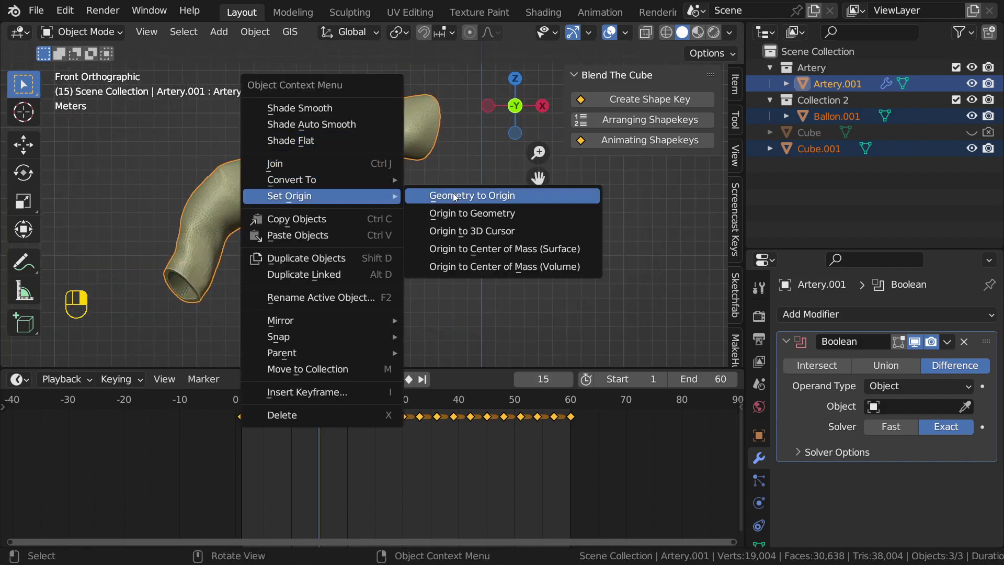
pyautogui.click(481, 216)
pyautogui.moveTo(481, 216); pyautogui.dragTo(428, 247, button='middle')
pyautogui.press('KP_1')
pyautogui.press('r')
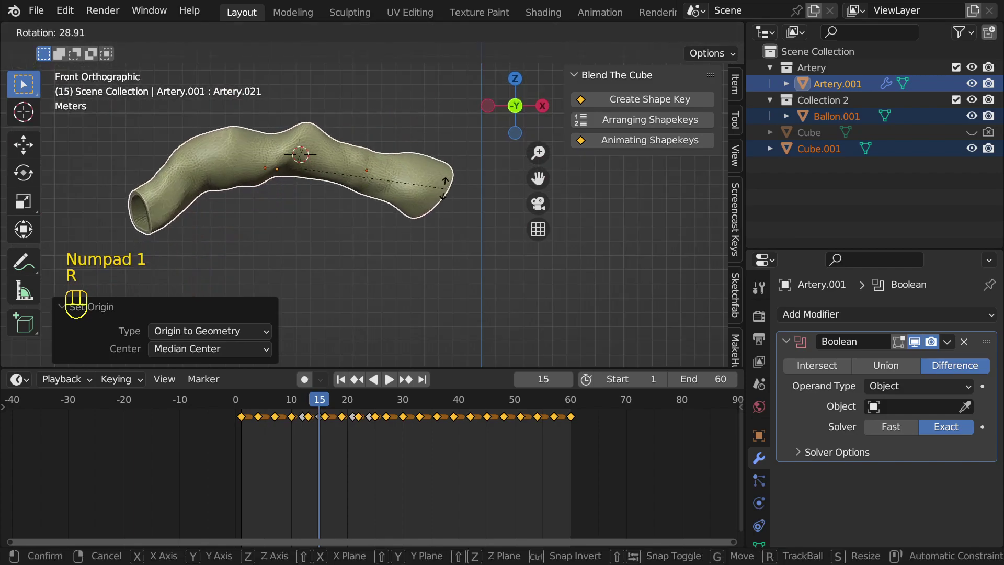
pyautogui.click(445, 188)
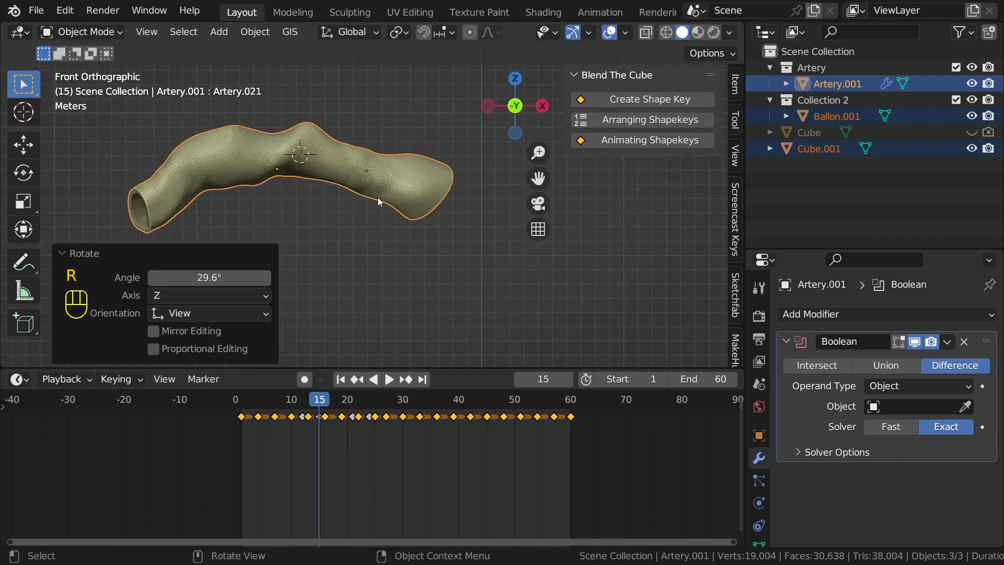
pyautogui.press('d')
pyautogui.moveTo(194, 189); pyautogui.dragTo(467, 193)
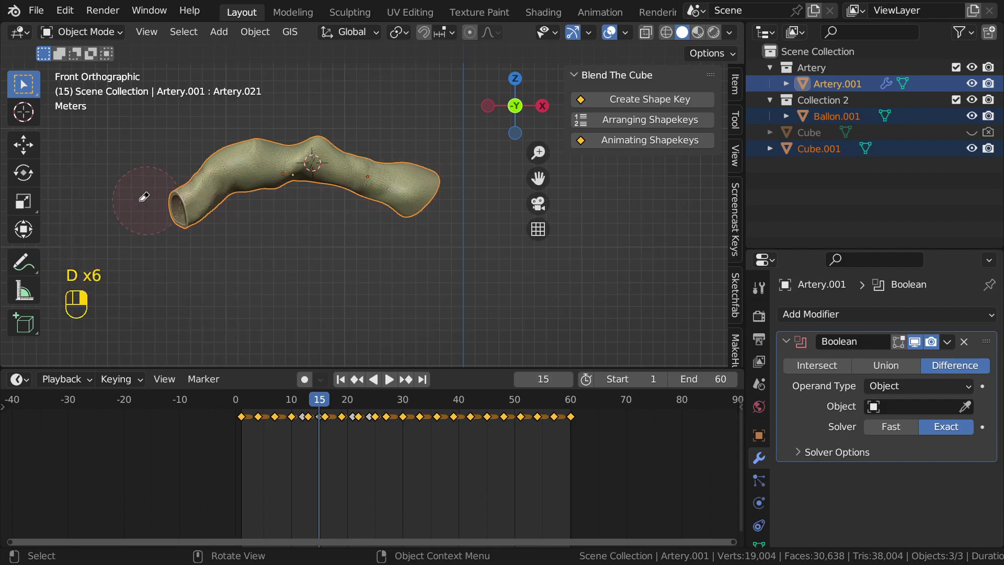
# Step: Rotate the artery 16.2° in top view, check front and side views, then deselect all
pyautogui.press('KP_7')
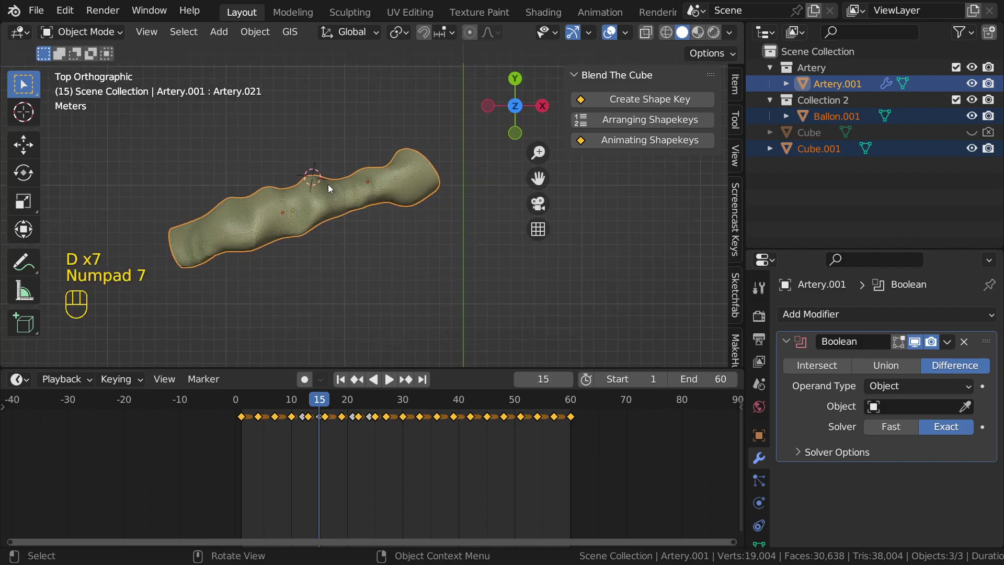
pyautogui.press('r')
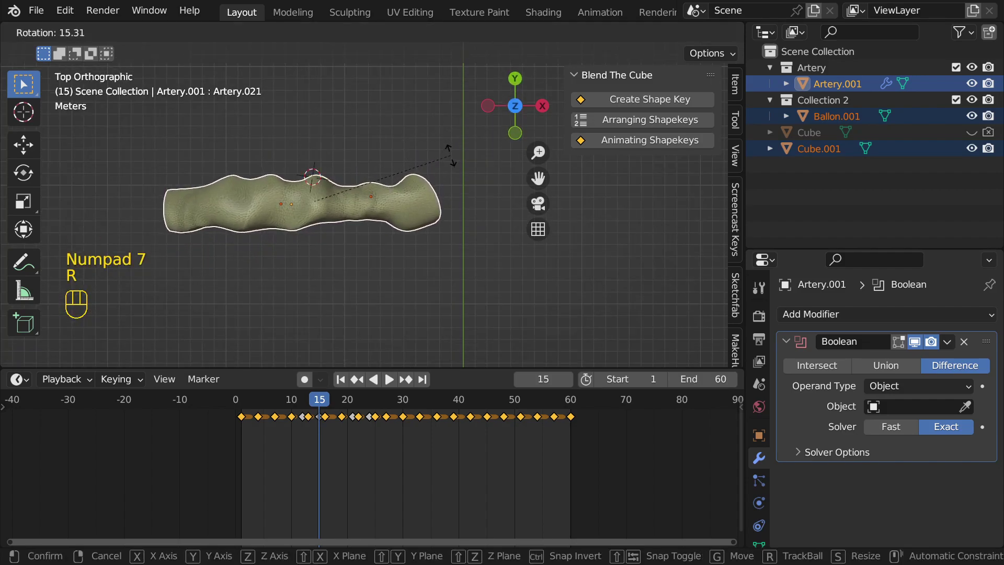
pyautogui.click(453, 160)
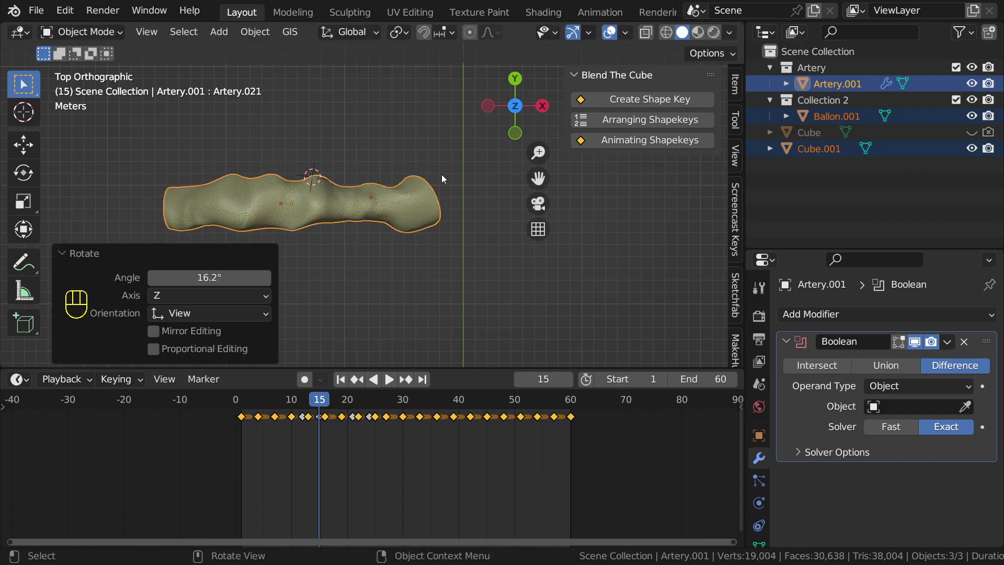
pyautogui.press('KP_1')
pyautogui.press('KP_3')
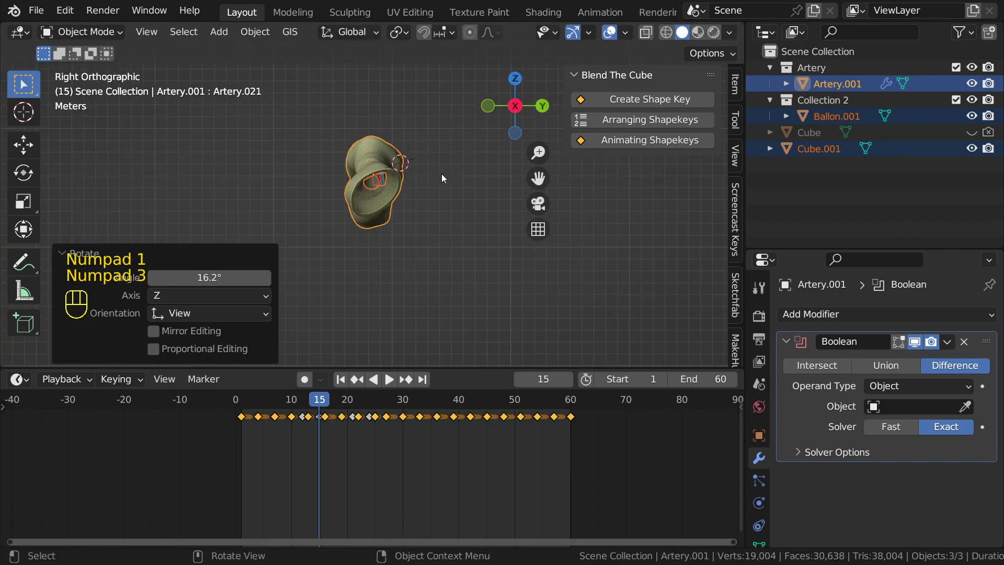
pyautogui.press('KP_1')
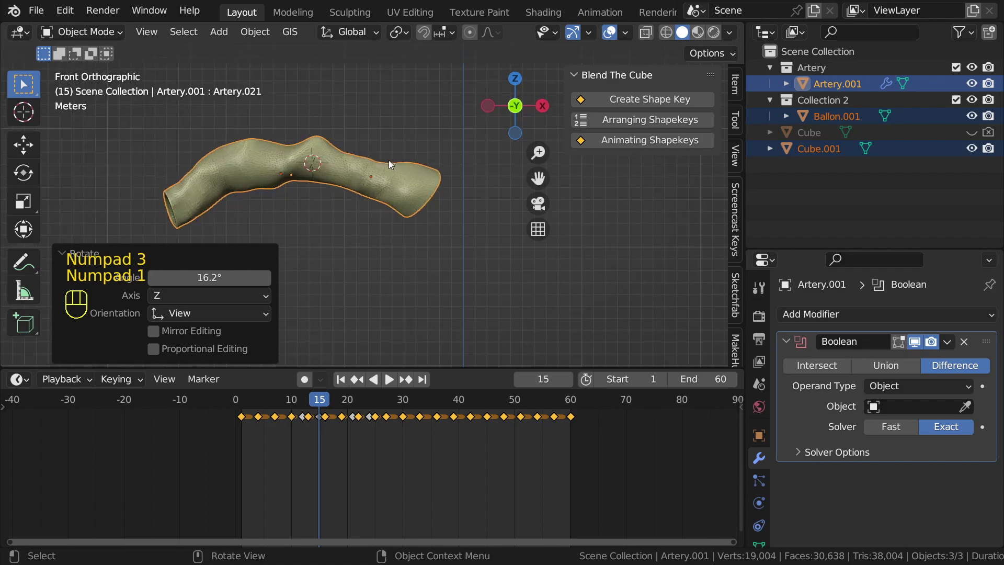
pyautogui.press('Tab')
pyautogui.click(336, 109)
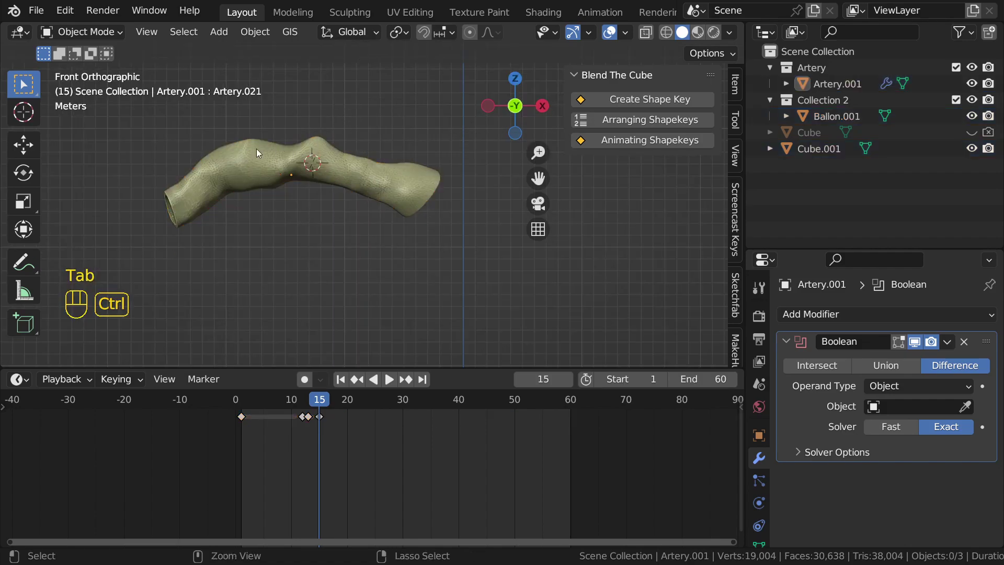
# Step: Add a new cube at the artery and scale it by 2.166
pyautogui.keyDown('shift'); pyautogui.moveTo(157, 210); pyautogui.dragTo(243, 201, button='middle'); pyautogui.keyUp('shift')
pyautogui.scroll(1, 251, 197)
pyautogui.click(301, 165)
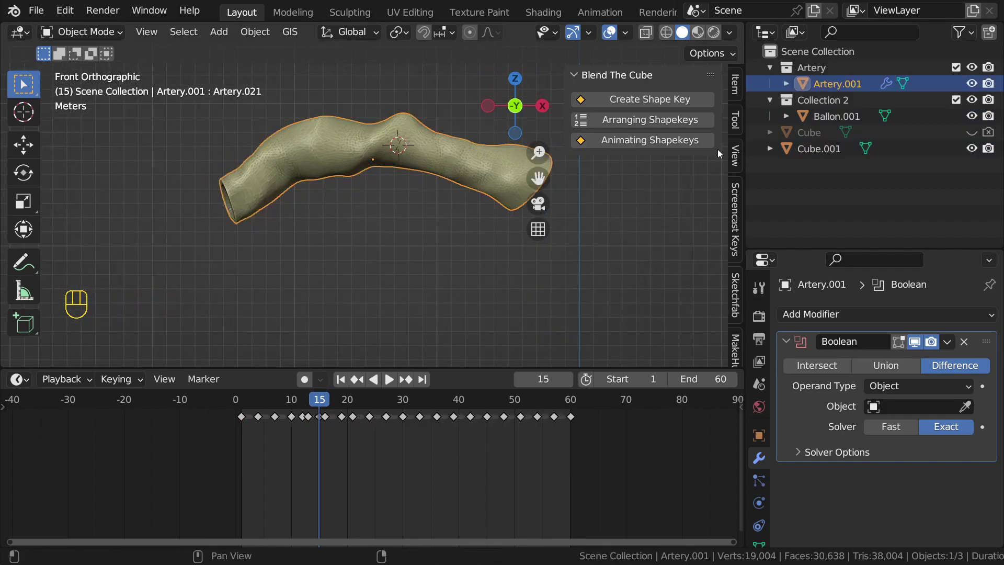
pyautogui.scroll(-3, 401, 178)
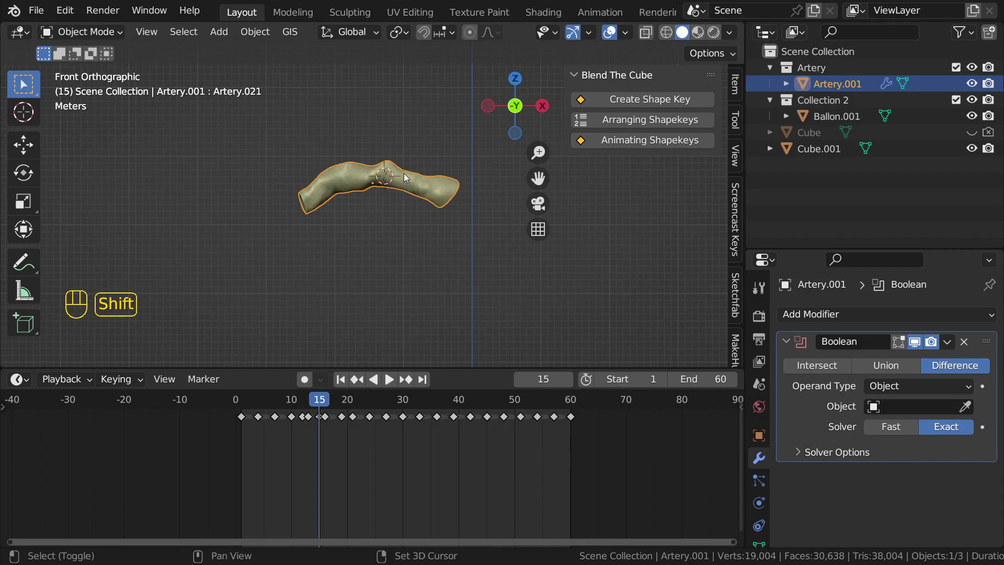
pyautogui.hotkey('shift', 'a')
pyautogui.moveTo(404, 172)
pyautogui.click(457, 189)
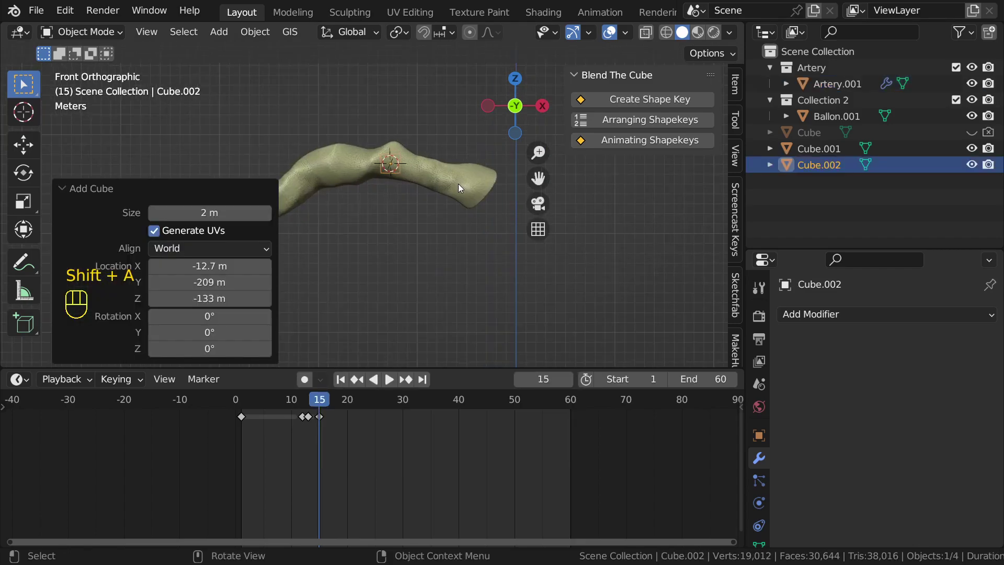
pyautogui.press('s')
pyautogui.click(523, 174)
# Step: Raise the cube along Z, rescale it by 1.258, and adjust its height again
pyautogui.keyDown('shift'); pyautogui.moveTo(523, 174); pyautogui.dragTo(454, 184, button='middle'); pyautogui.keyUp('shift')
pyautogui.press('g')
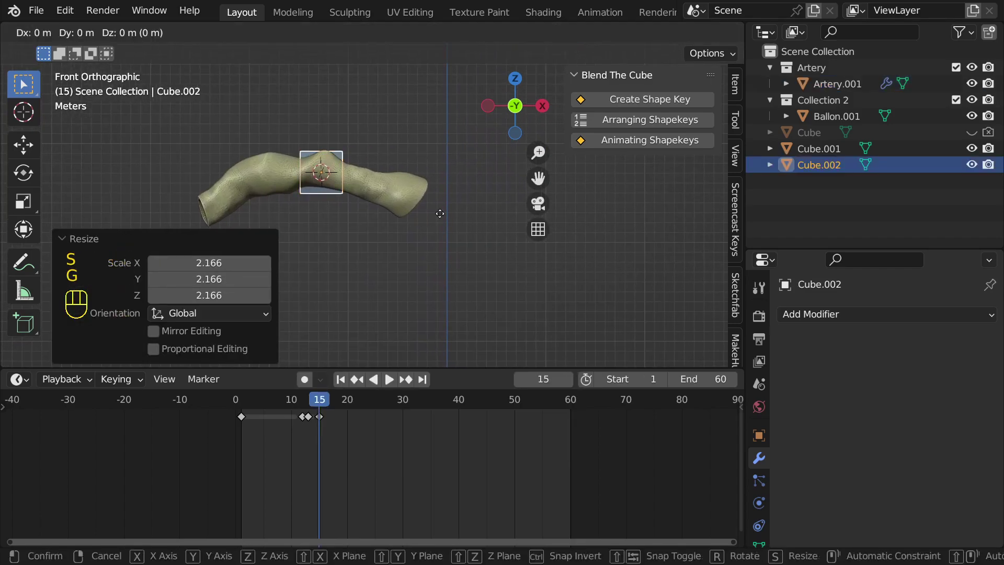
pyautogui.press('z')
pyautogui.click(438, 190)
pyautogui.press('s')
pyautogui.click(450, 177)
pyautogui.press('g')
pyautogui.press('z')
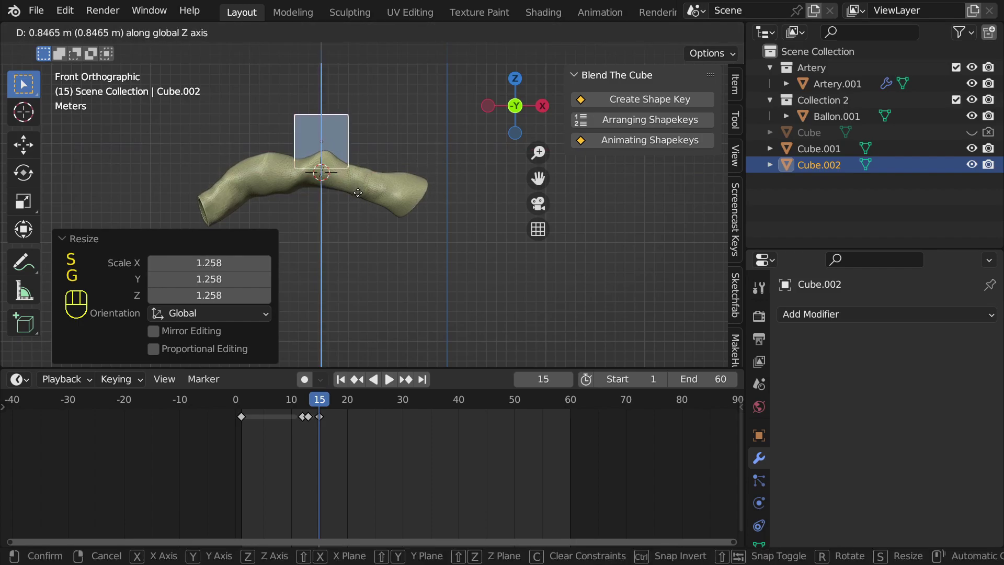
pyautogui.click(358, 192)
# Step: In see-through Edit Mode, rotate and move the cube's right side, then extrude it twice
pyautogui.press('Tab')
pyautogui.hotkey('alt', 'z')
pyautogui.moveTo(336, 102)
pyautogui.mouseDown()
pyautogui.moveTo(384, 209)
pyautogui.moveTo(367, 213)
pyautogui.mouseUp()
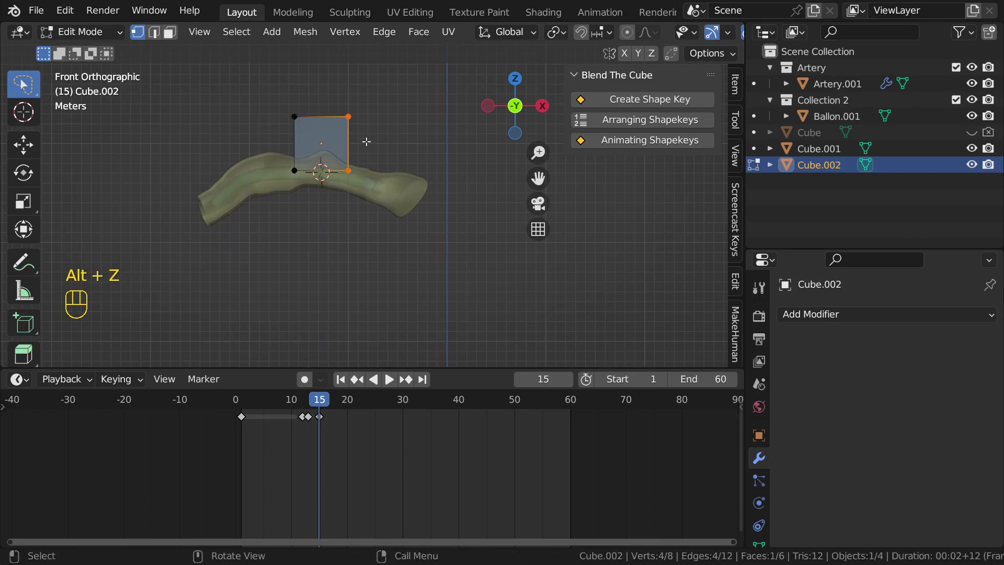
pyautogui.press('r')
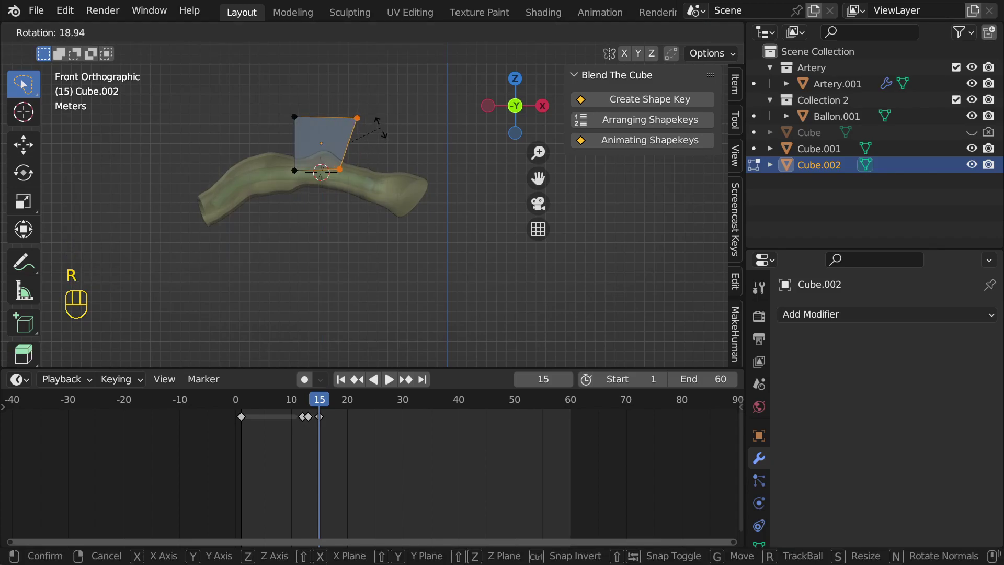
pyautogui.click(381, 128)
pyautogui.press('g')
pyautogui.click(382, 133)
pyautogui.press('e')
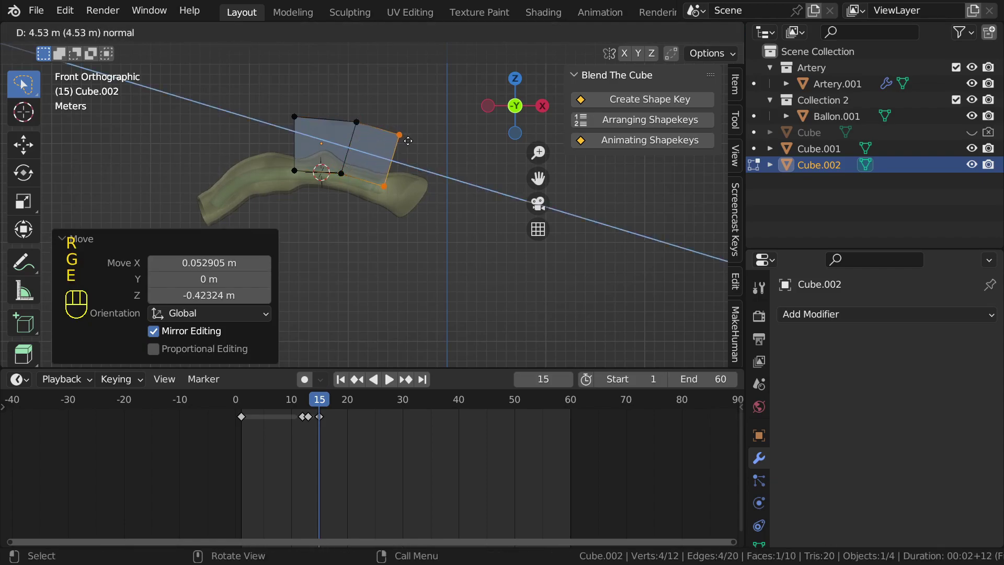
pyautogui.click(408, 142)
pyautogui.press('e')
pyautogui.click(471, 159)
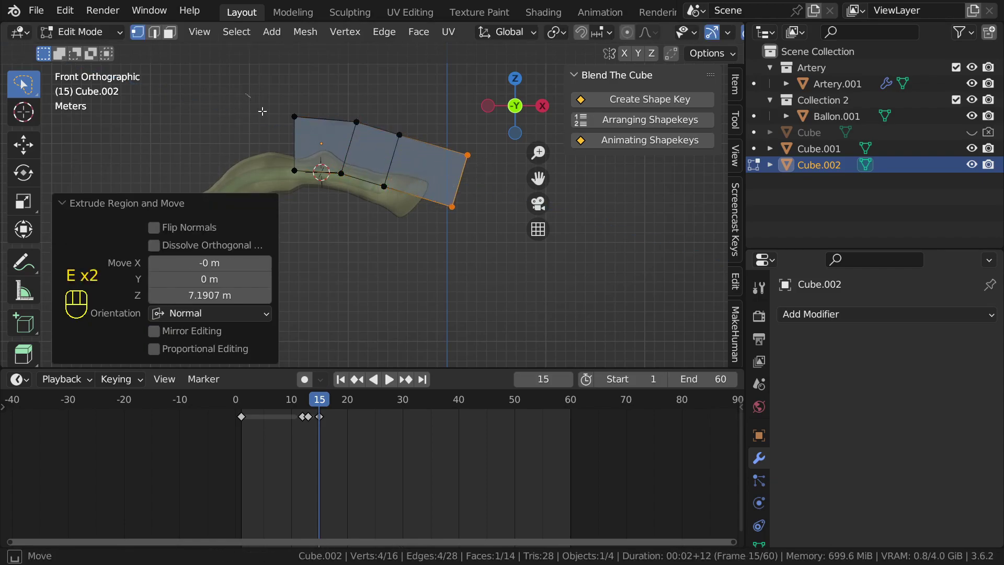
# Step: Extrude the cube's left side, then move and rotate that edge by -15.4°
pyautogui.click(294, 117)
pyautogui.keyDown('shift'); pyautogui.click(294, 171); pyautogui.keyUp('shift')
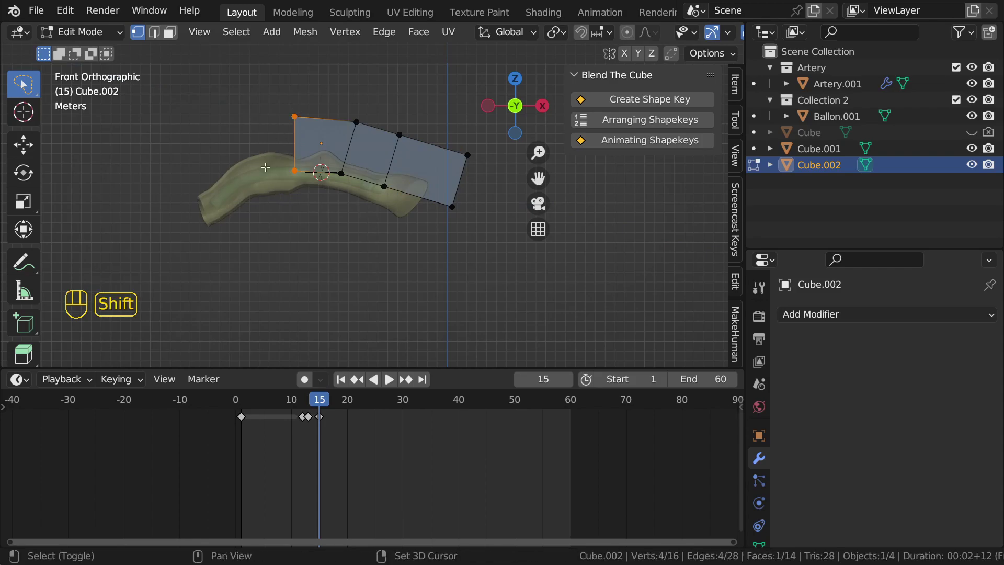
pyautogui.keyDown('shift'); pyautogui.moveTo(265, 167); pyautogui.dragTo(325, 152, button='middle'); pyautogui.keyUp('shift')
pyautogui.press('e')
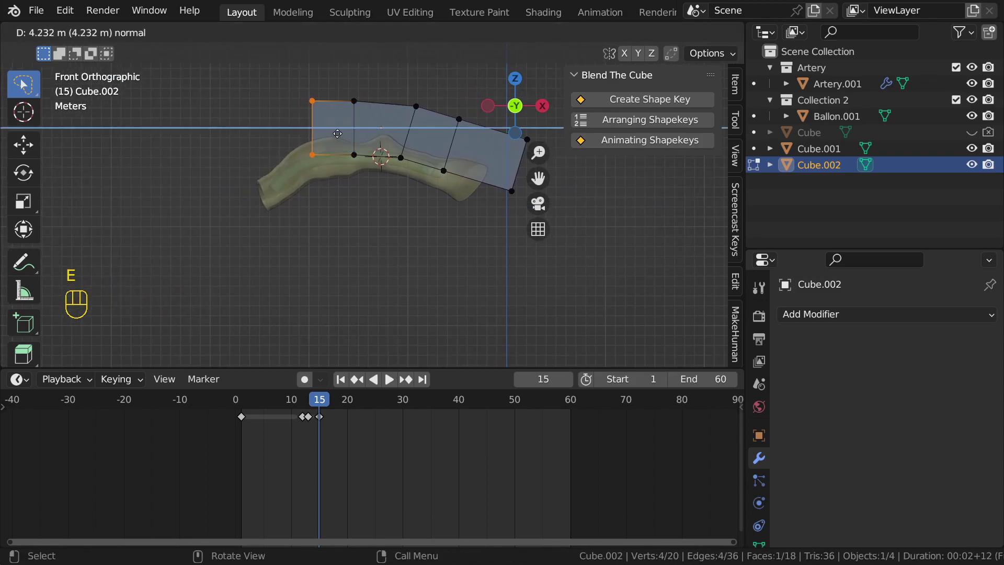
pyautogui.click(338, 134)
pyautogui.scroll(3, 328, 164)
pyautogui.keyDown('shift'); pyautogui.moveTo(305, 148); pyautogui.dragTo(401, 174, button='middle'); pyautogui.keyUp('shift')
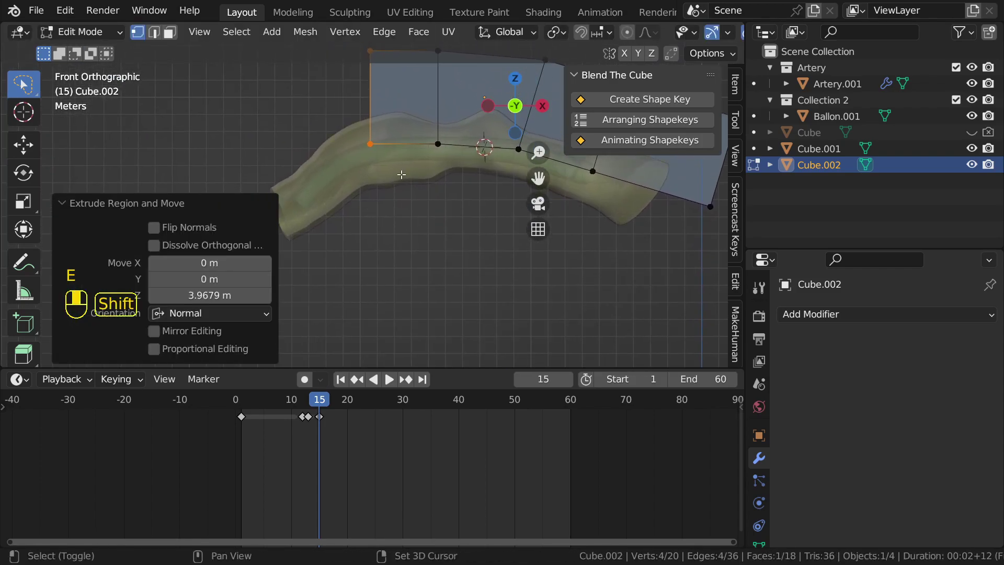
pyautogui.press('g')
pyautogui.click(388, 121)
pyautogui.press('r')
pyautogui.click(413, 93)
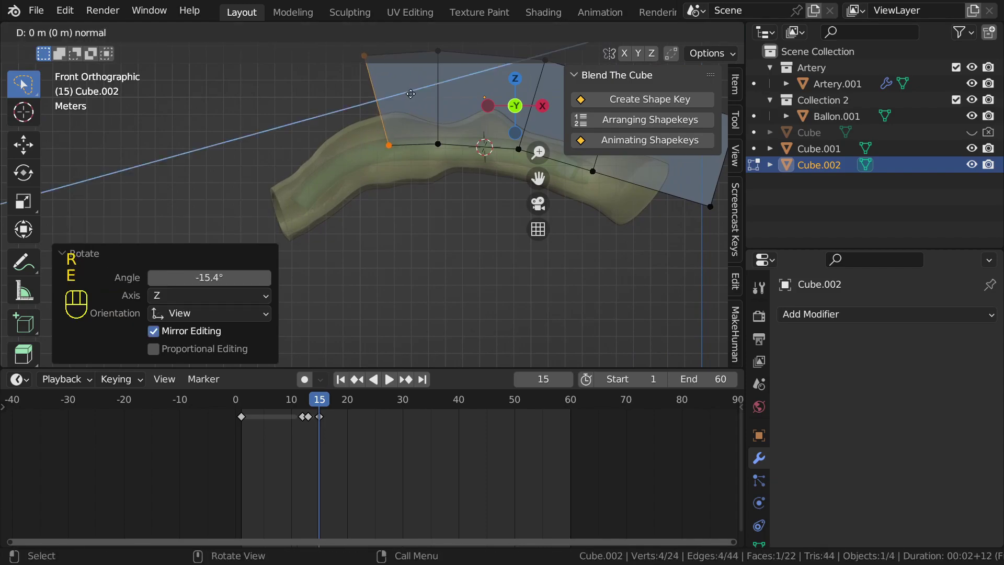
# Step: Extrude the left end twice more, moving and rotating it to follow the artery
pyautogui.press('e')
pyautogui.click(319, 117)
pyautogui.press('g')
pyautogui.click(354, 125)
pyautogui.press('r')
pyautogui.click(356, 88)
pyautogui.press('e')
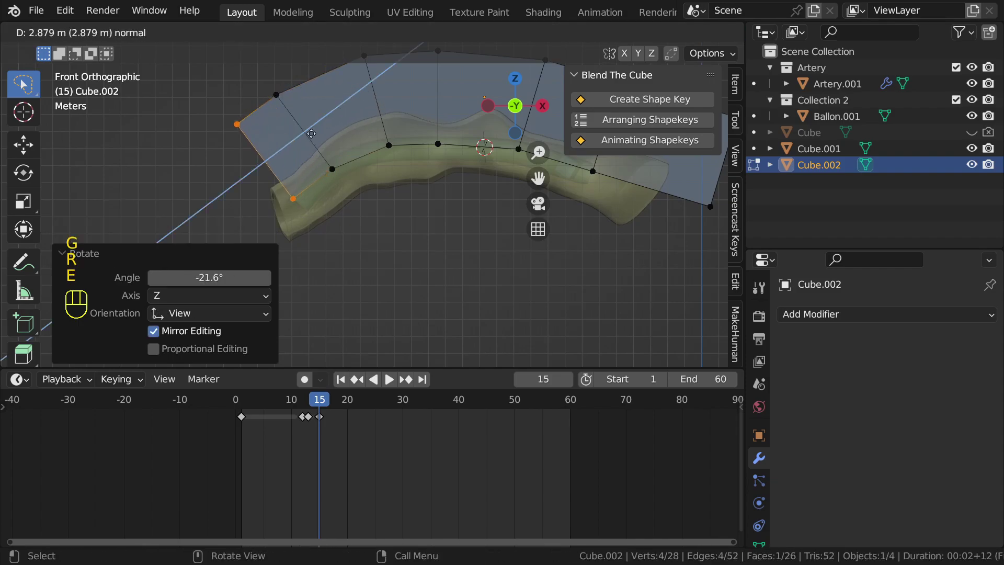
pyautogui.click(315, 144)
# Step: Return to Object Mode and slide the curved block along X and Y
pyautogui.press('Tab')
pyautogui.hotkey('alt', 'z')
pyautogui.moveTo(388, 167); pyautogui.dragTo(405, 196, button='middle')
pyautogui.press('g')
pyautogui.press('x')
pyautogui.click(367, 158)
pyautogui.scroll(-2, 407, 183)
pyautogui.press('g')
pyautogui.moveTo(399, 178); pyautogui.dragTo(488, 143, button='middle')
# Step: Offset the block -2.0253 m in Y, hide Cube.002, and make it the artery's Boolean cutter
pyautogui.click(406, 173)
pyautogui.click(971, 165)
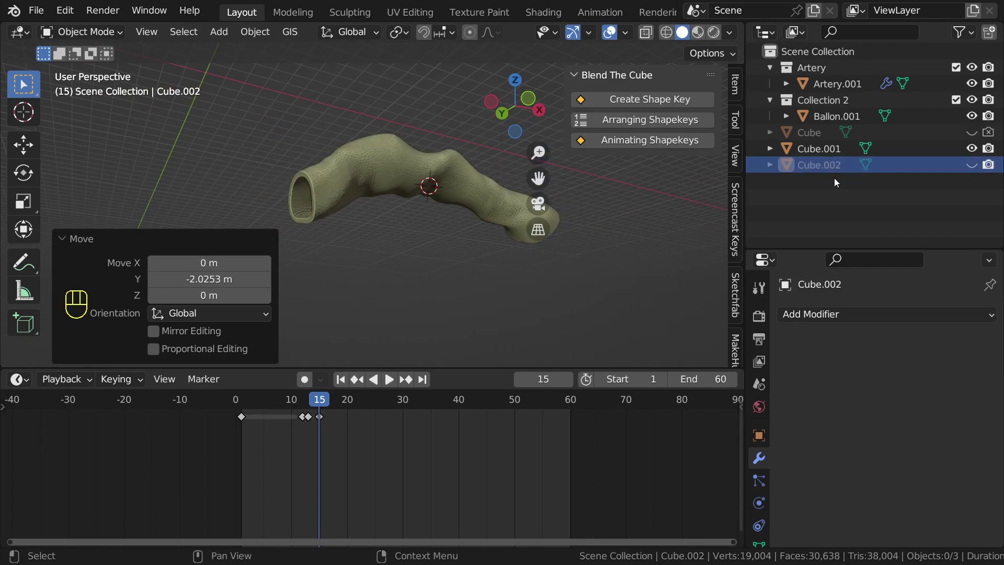
pyautogui.click(326, 177)
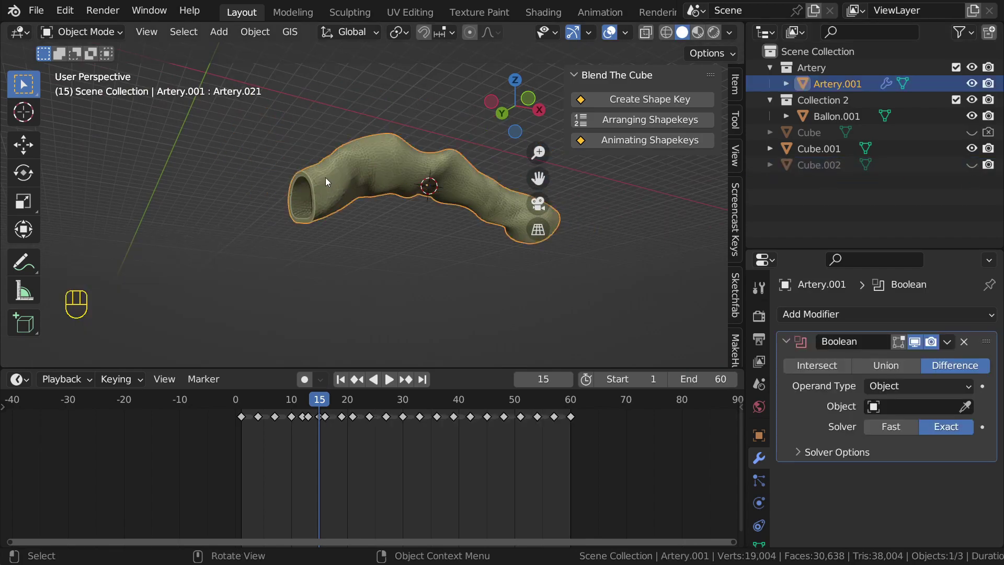
pyautogui.click(965, 407)
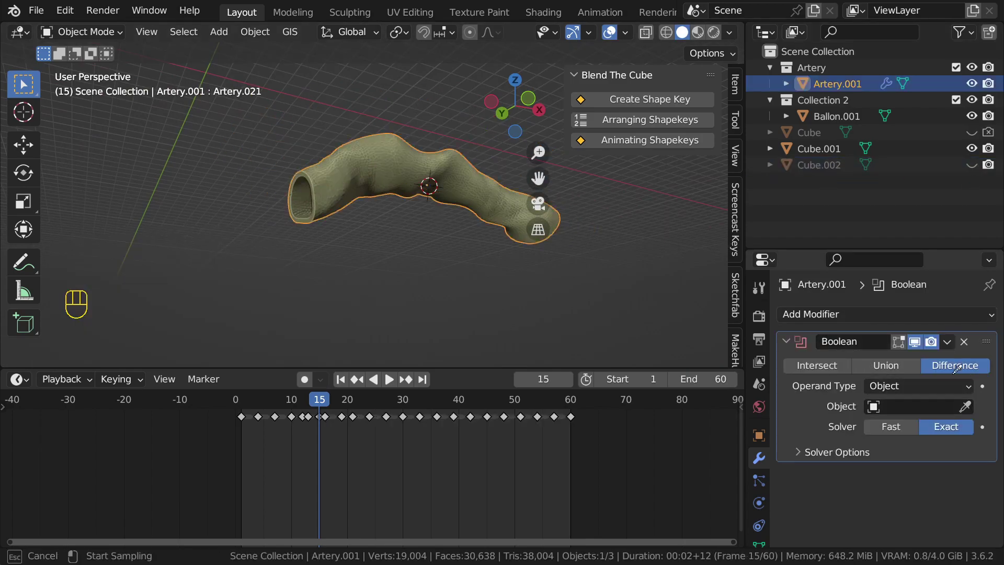
pyautogui.click(818, 165)
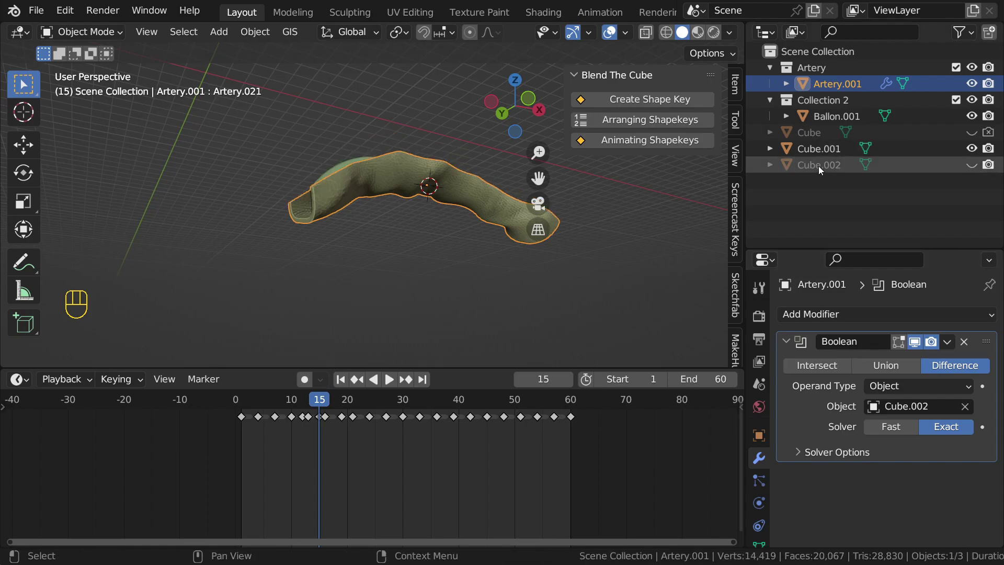
# Step: Jump to an earlier frame and play the animation to view the cut-open artery
pyautogui.moveTo(372, 193); pyautogui.dragTo(376, 344, button='middle')
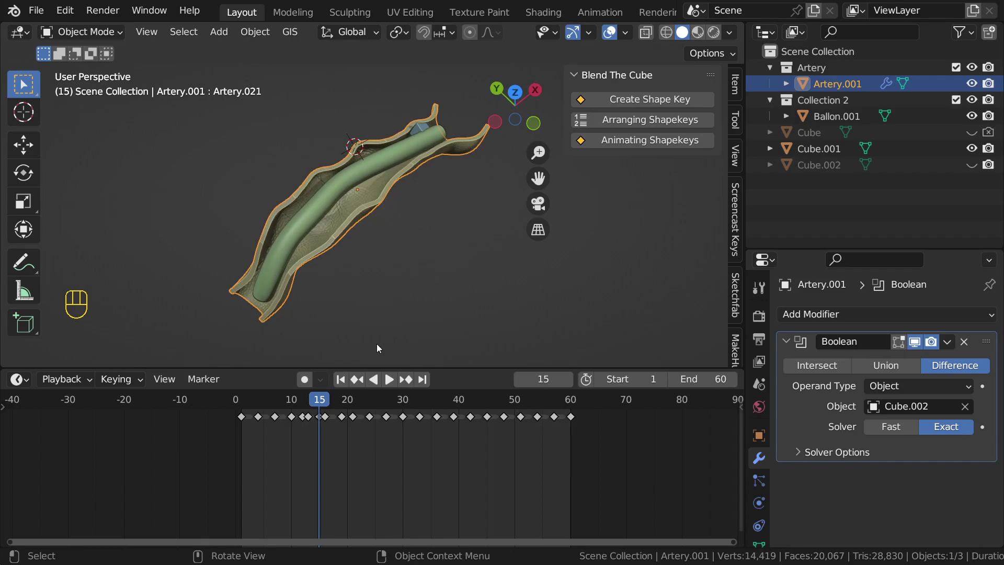
pyautogui.click(268, 400)
pyautogui.press('space')
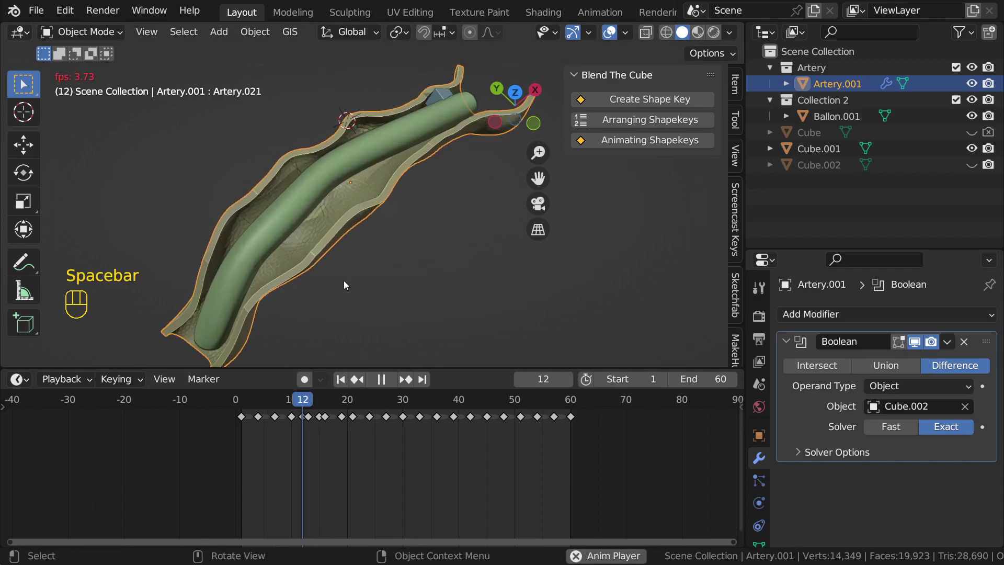
pyautogui.press('space')
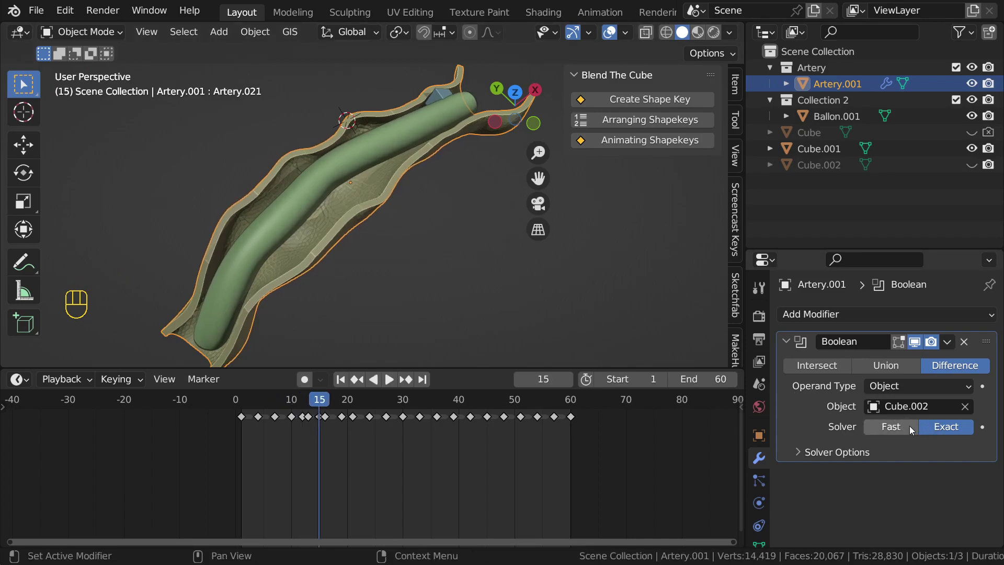
# Step: Switch the Boolean solver to Fast, replay, stop at frame 54, and select Ballon.001
pyautogui.click(909, 426)
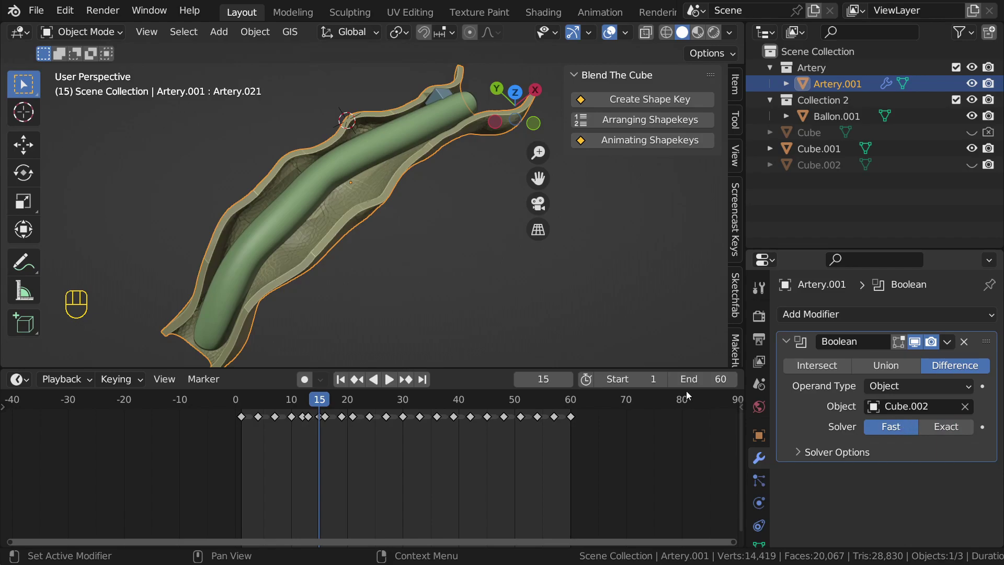
pyautogui.press('space')
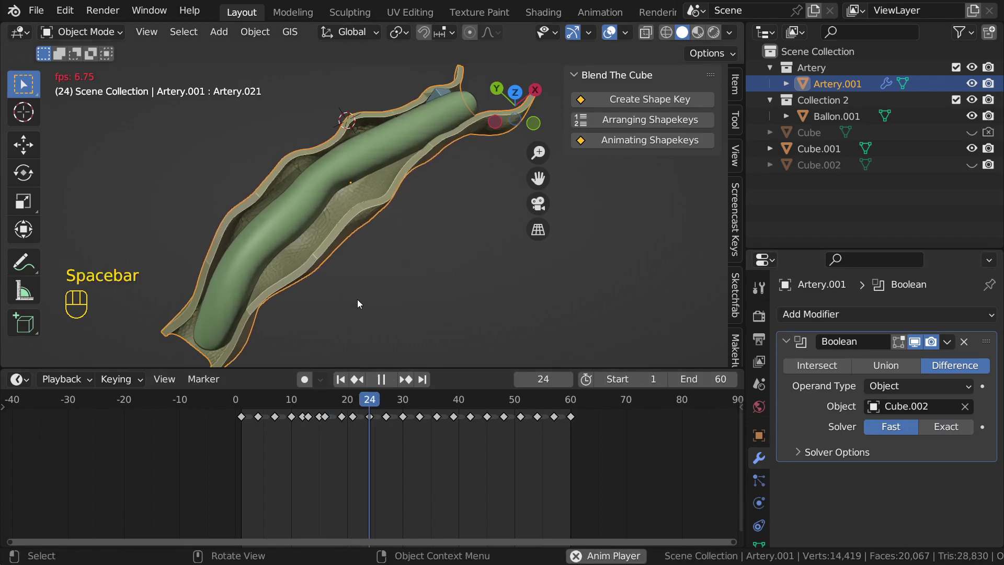
pyautogui.scroll(-2, 358, 297)
pyautogui.moveTo(358, 297); pyautogui.dragTo(448, 284, button='middle')
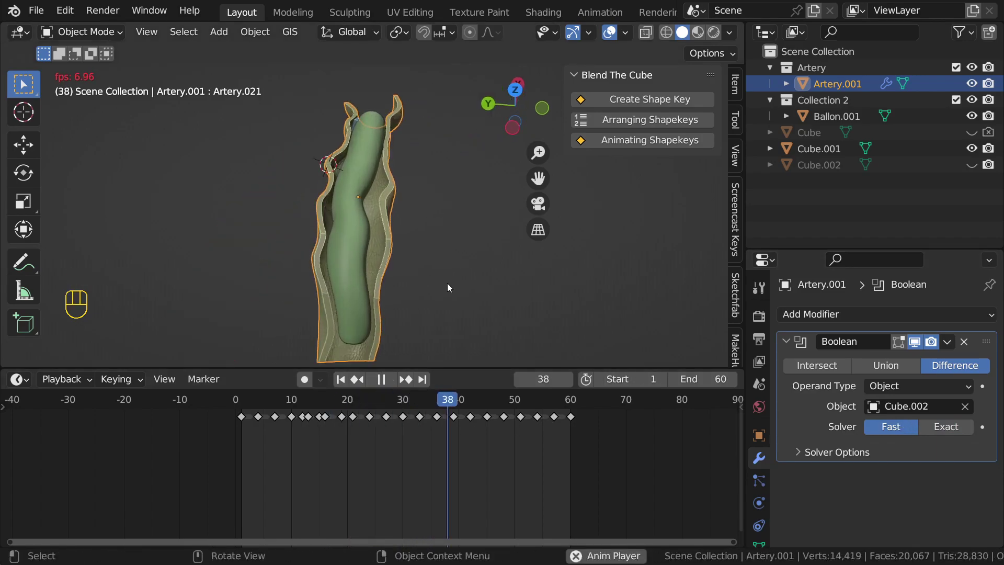
pyautogui.scroll(1, 447, 284)
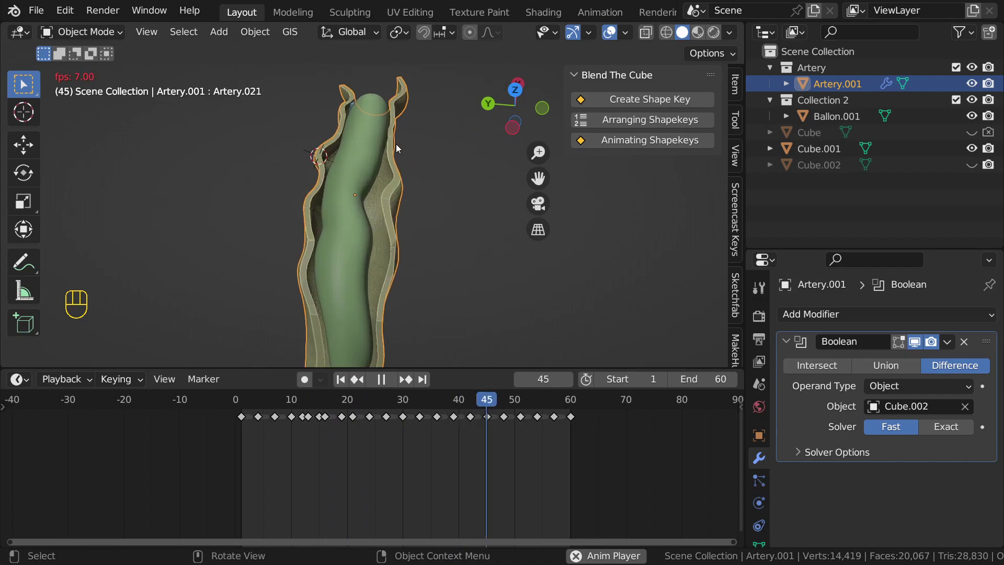
pyautogui.press('space')
pyautogui.click(359, 226)
# Step: Add a Boolean modifier to Ballon.001 with the Fast solver
pyautogui.click(855, 315)
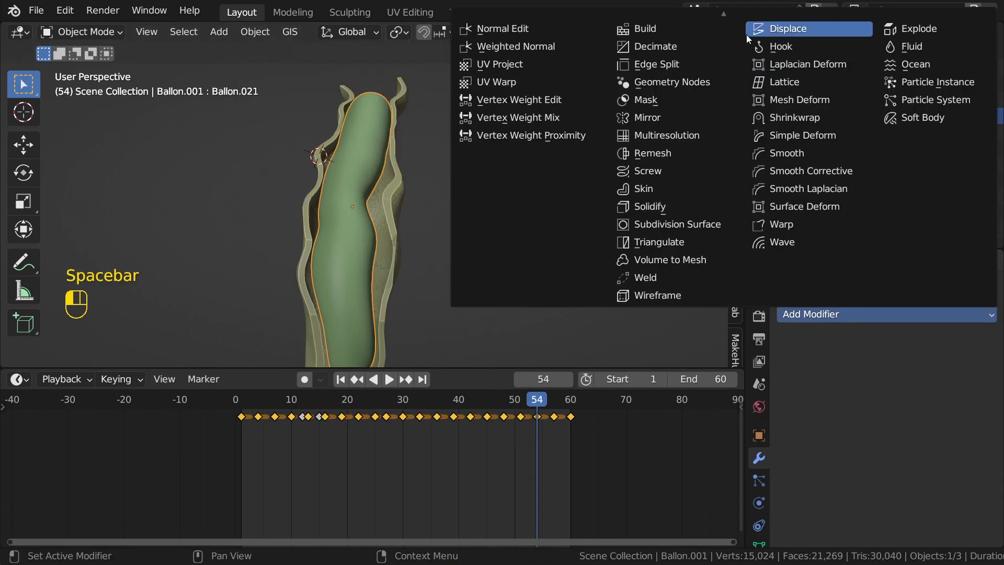
pyautogui.scroll(4, 679, 64)
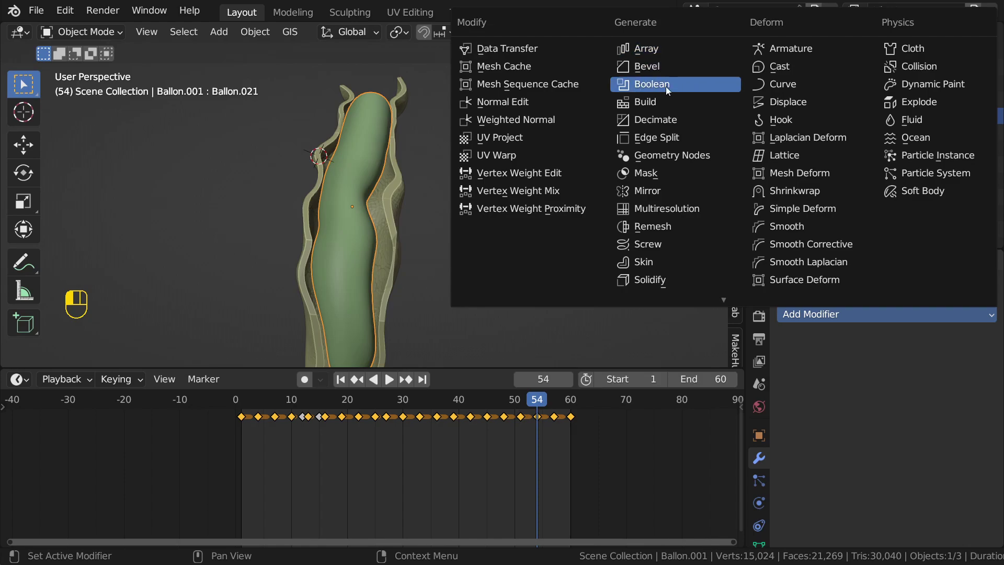
pyautogui.click(663, 89)
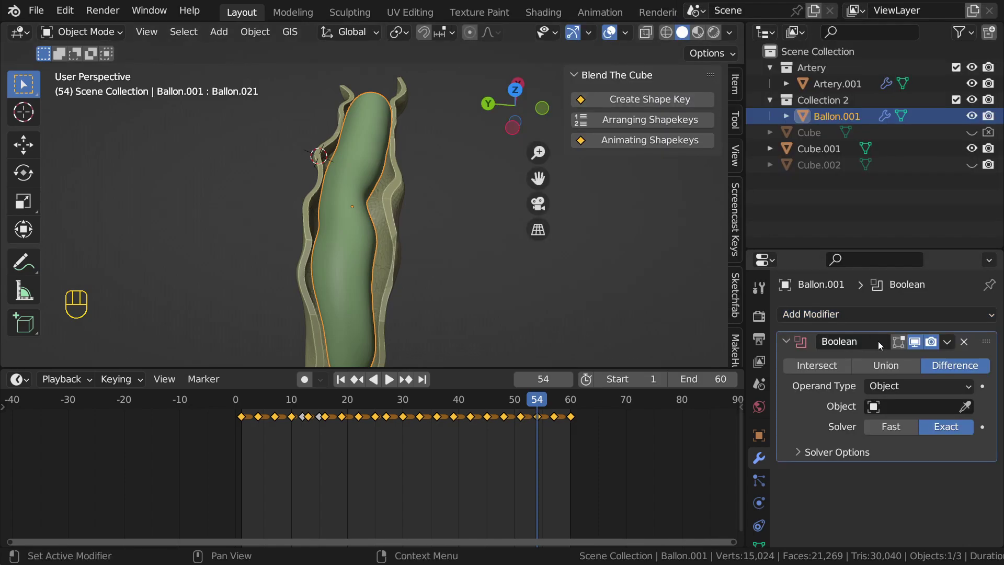
pyautogui.click(911, 428)
pyautogui.click(966, 406)
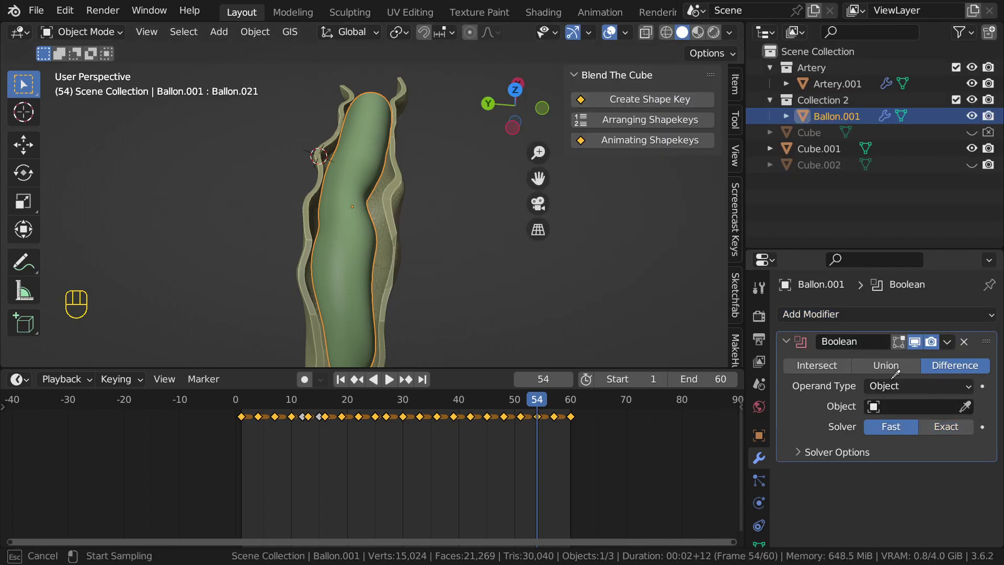
pyautogui.click(343, 231)
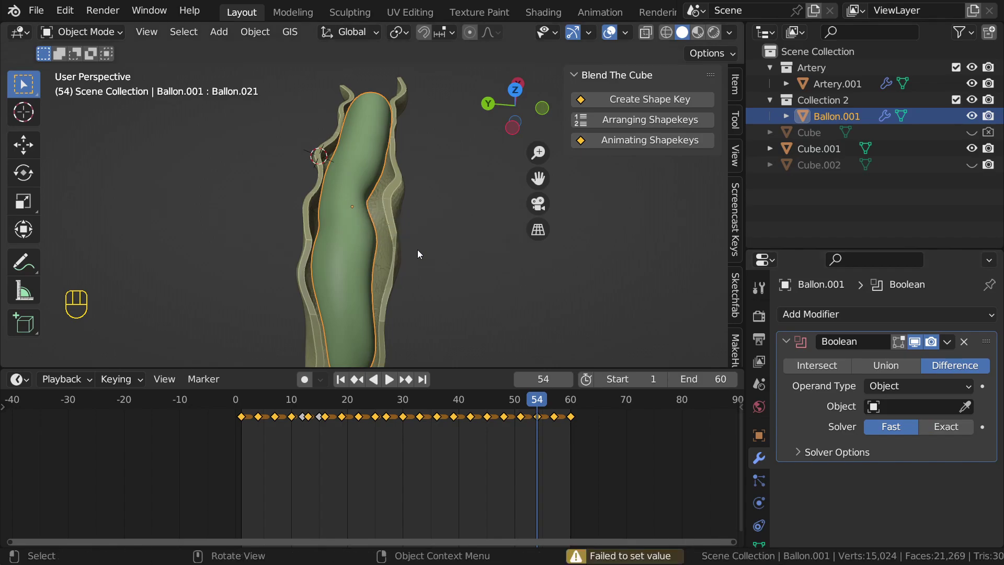
# Step: Choose Cube.002 as the balloon's Boolean cutter, deselect it, and play the animation
pyautogui.moveTo(526, 315); pyautogui.dragTo(446, 288, button='middle')
pyautogui.click(896, 402)
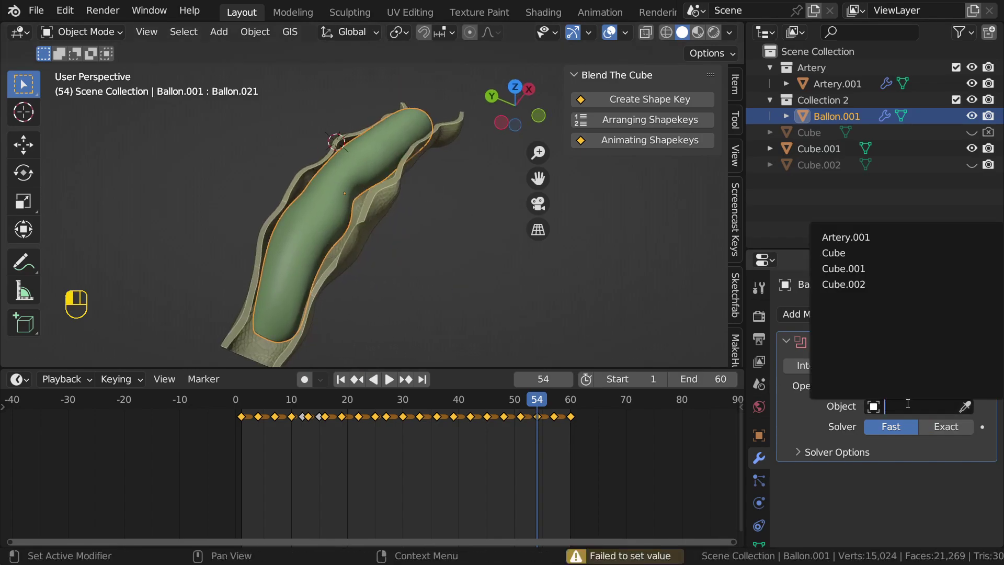
pyautogui.click(874, 284)
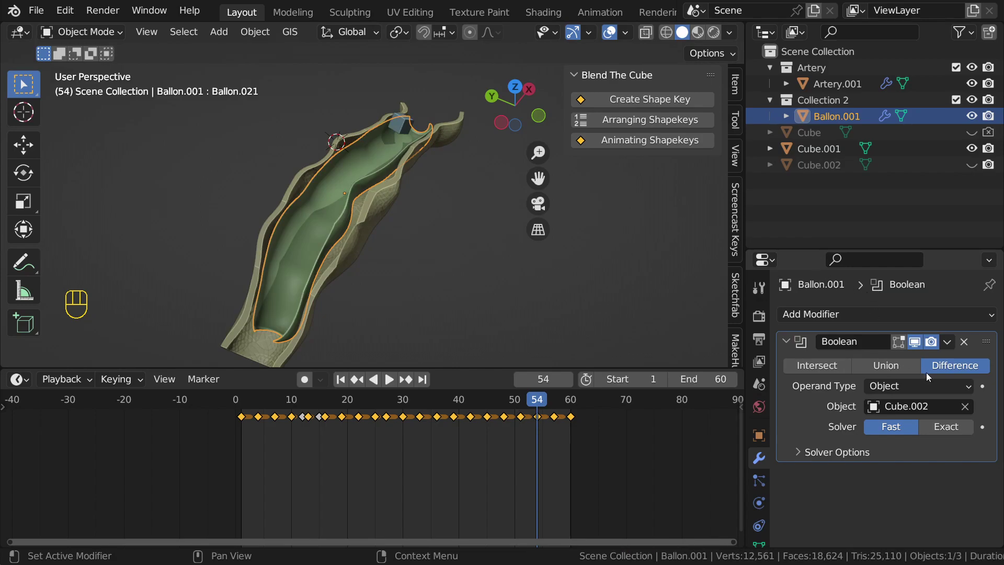
pyautogui.moveTo(421, 200); pyautogui.dragTo(471, 256, button='middle')
pyautogui.click(443, 261)
pyautogui.press('space')
# Step: Stop playback, scrub back, jump to the first frame, and replay the animation briefly
pyautogui.moveTo(384, 262); pyautogui.dragTo(336, 183, button='middle')
pyautogui.press('space')
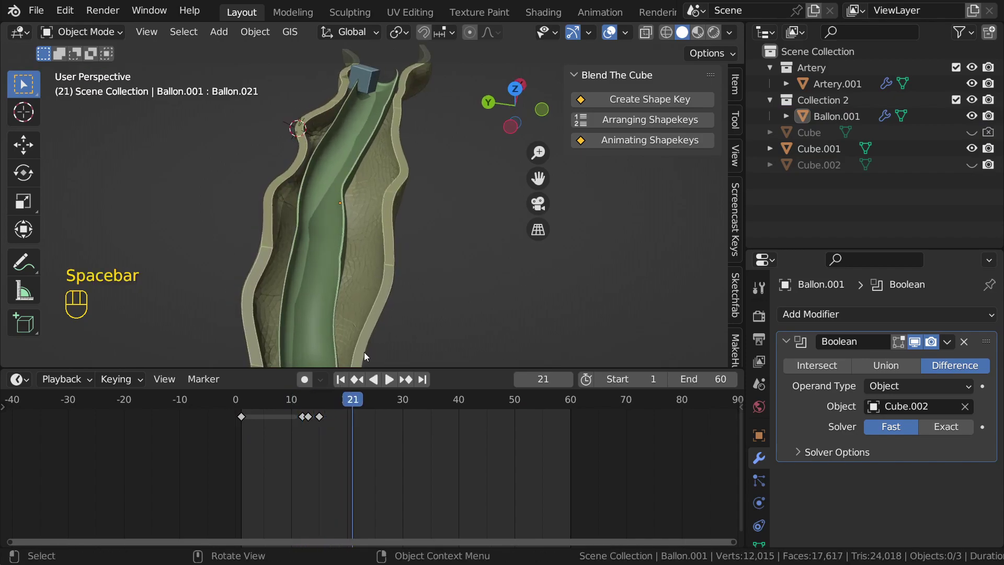
pyautogui.moveTo(358, 410); pyautogui.dragTo(324, 410)
pyautogui.hotkey('shift', 'Left')
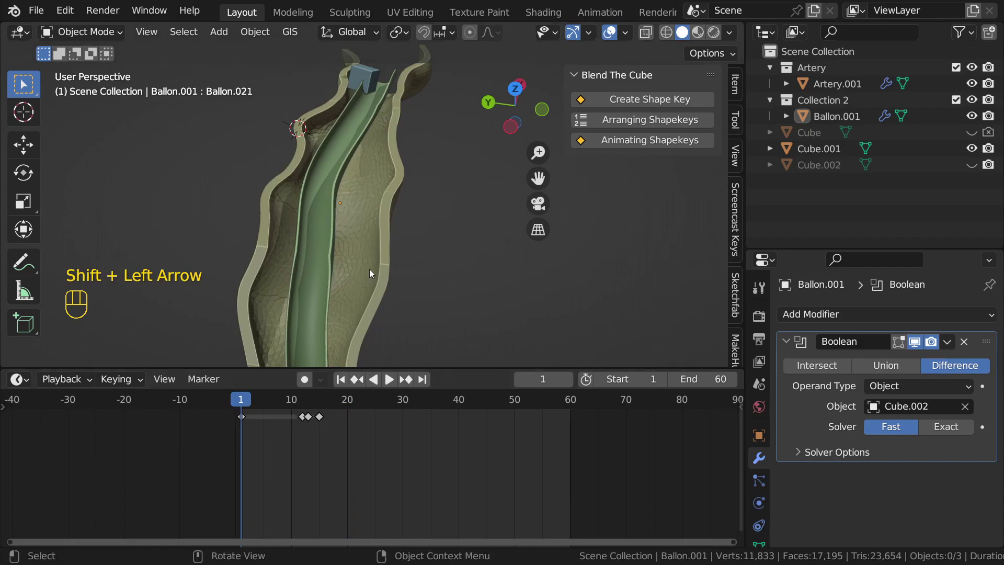
pyautogui.moveTo(399, 255); pyautogui.dragTo(391, 237, button='middle')
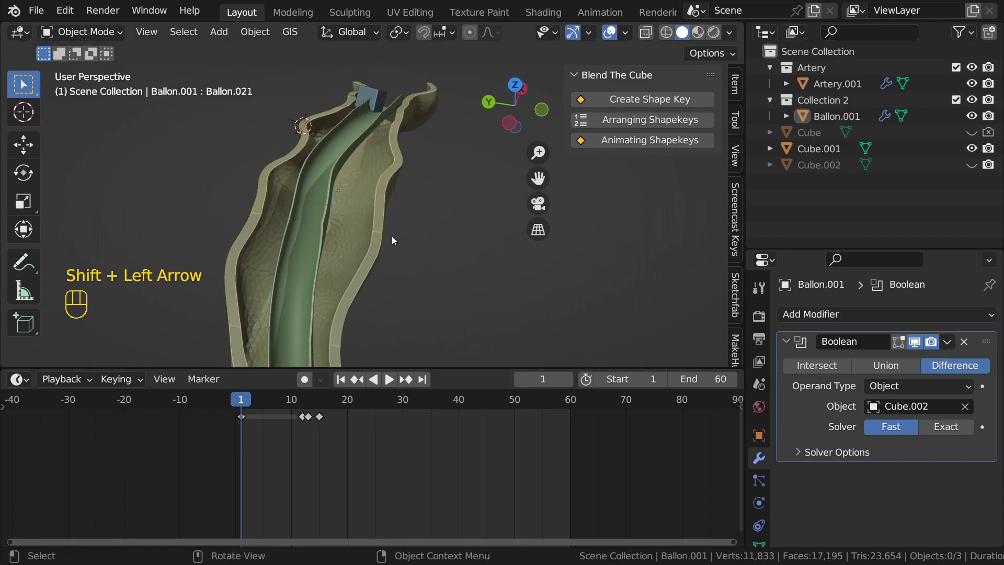
pyautogui.press('space')
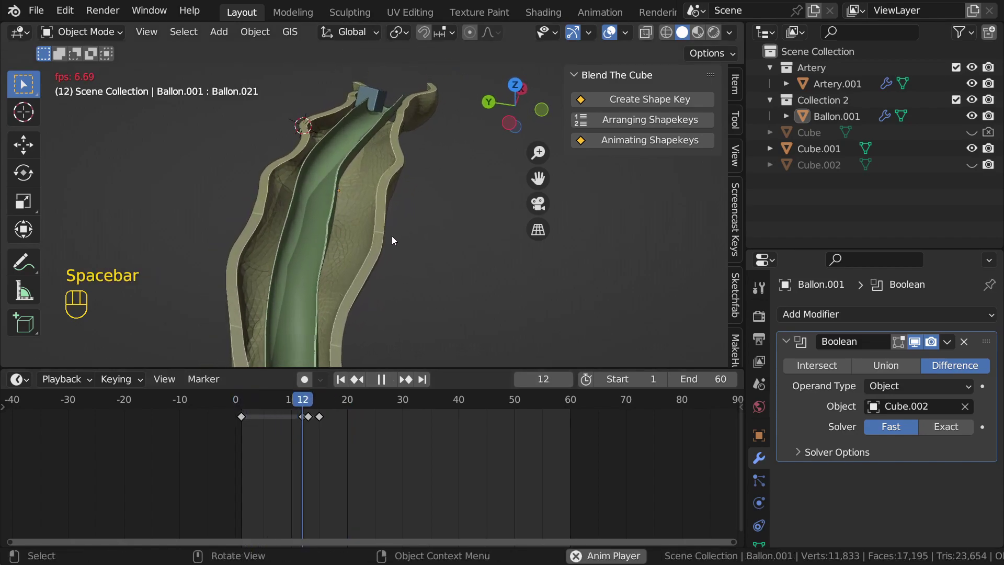
pyautogui.press('space')
# Step: Step to frame 14, inspect the broken cut, and expand the Boolean's Solver Options
pyautogui.press('Left')
pyautogui.press('Left')
pyautogui.press('Left')
pyautogui.press('Left')
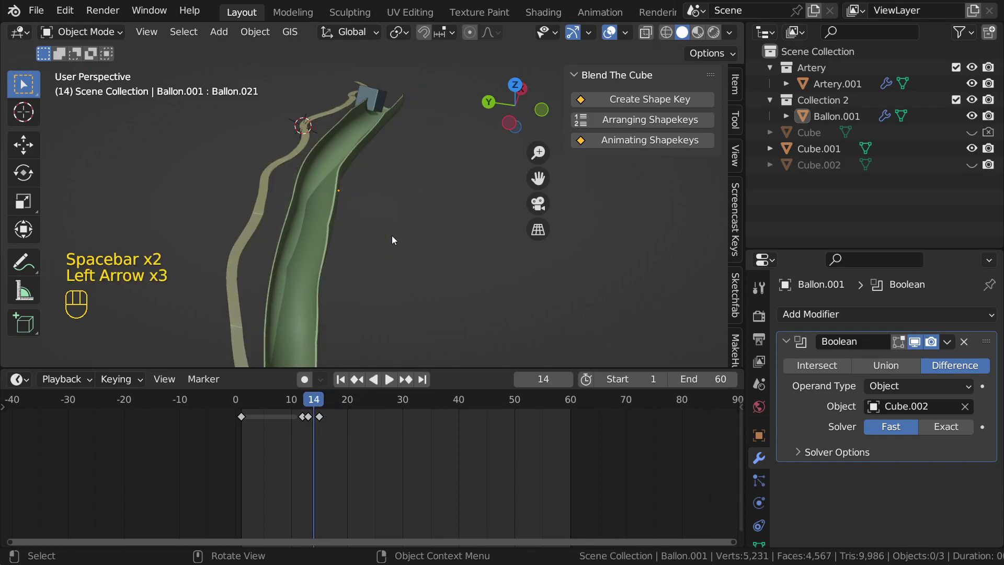
pyautogui.press('Right')
pyautogui.moveTo(394, 240); pyautogui.dragTo(427, 250, button='middle')
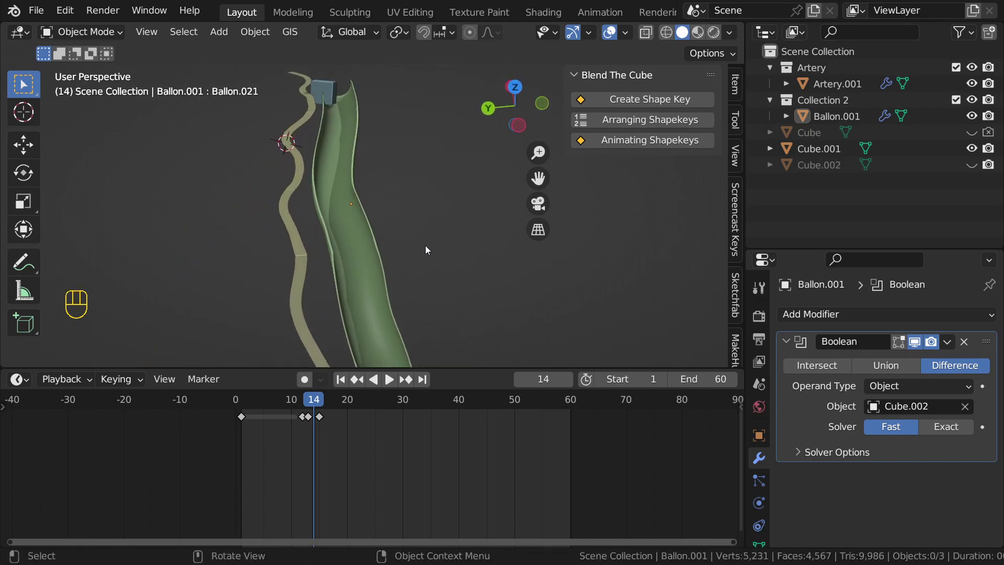
pyautogui.moveTo(361, 246); pyautogui.dragTo(315, 225, button='middle')
pyautogui.click(797, 453)
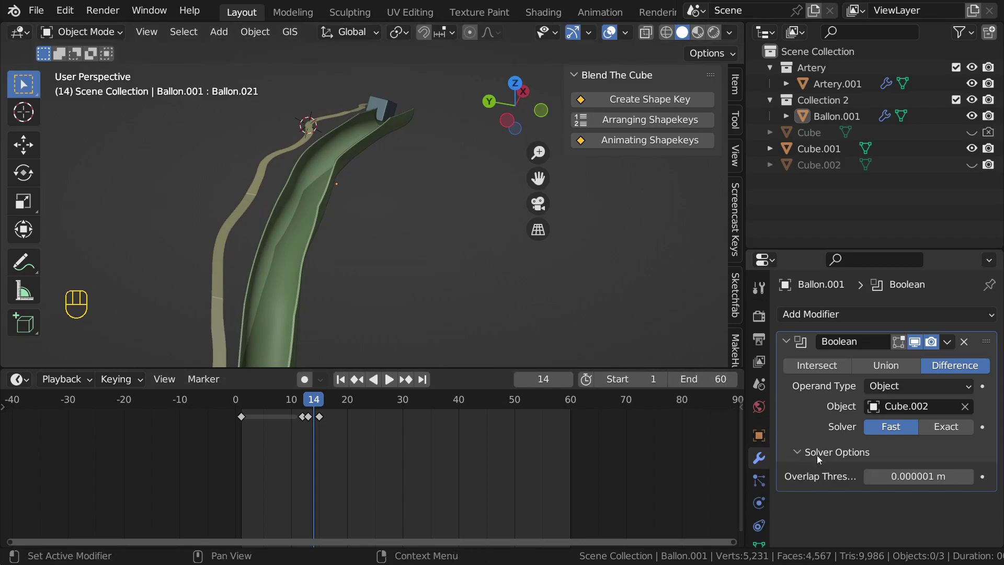
# Step: Set Ballon.001's Boolean overlap threshold to 0 m
pyautogui.click(927, 478)
pyautogui.click(927, 479)
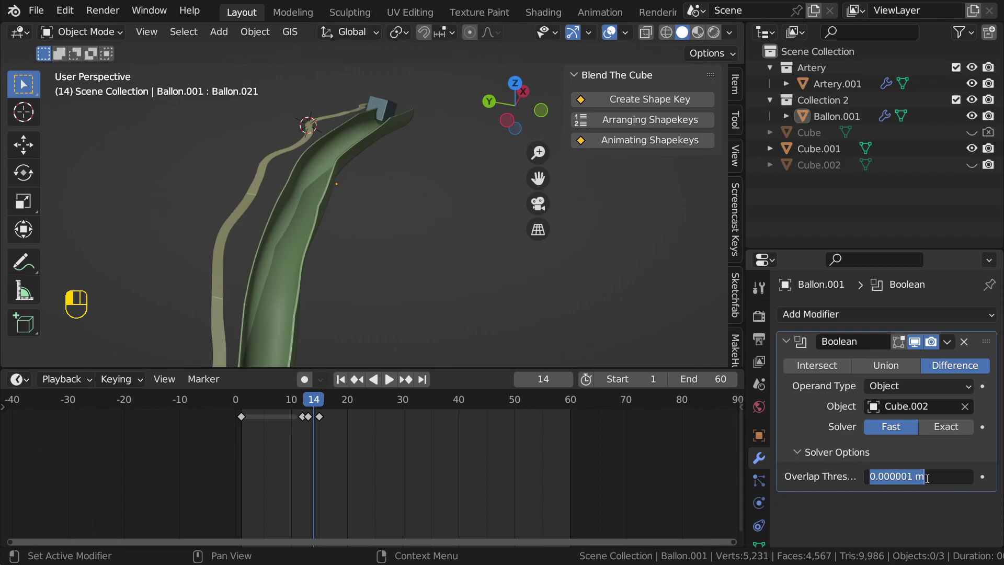
pyautogui.write('0')
pyautogui.press('Return')
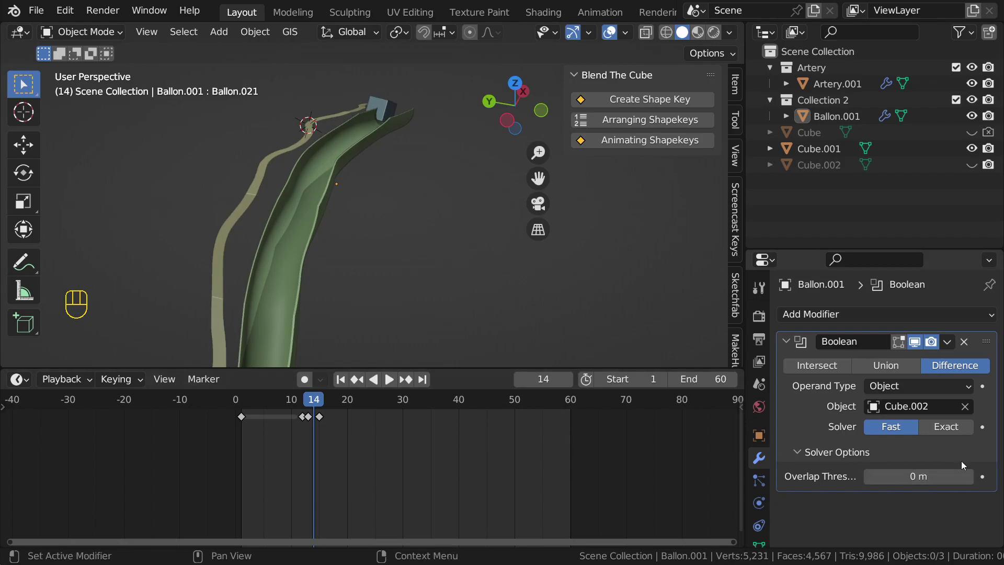
# Step: Raise Ballon.001's overlap threshold several steps with the increment arrow
pyautogui.click(969, 477)
pyautogui.click(969, 477)
pyautogui.click(969, 477)
pyautogui.click(969, 477)
pyautogui.click(969, 477)
pyautogui.click(969, 477)
pyautogui.click(969, 477)
pyautogui.click(969, 477)
pyautogui.click(969, 477)
pyautogui.click(970, 477)
pyautogui.press('Escape')
# Step: Nudge the overlap threshold down and back up until it reads 0.000009 m
pyautogui.click(871, 477)
pyautogui.click(870, 477)
pyautogui.click(870, 478)
pyautogui.click(871, 478)
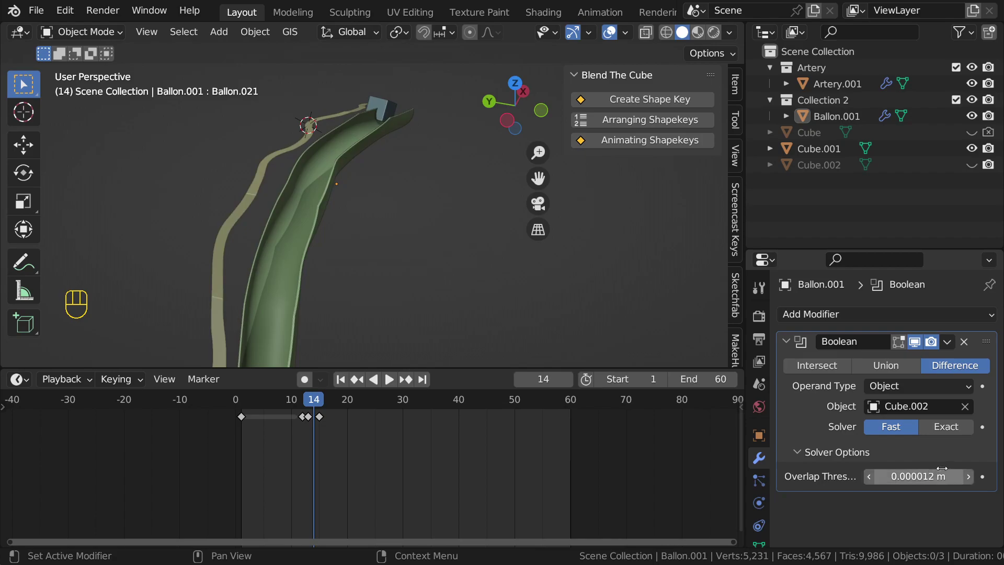
pyautogui.click(969, 477)
pyautogui.click(969, 477)
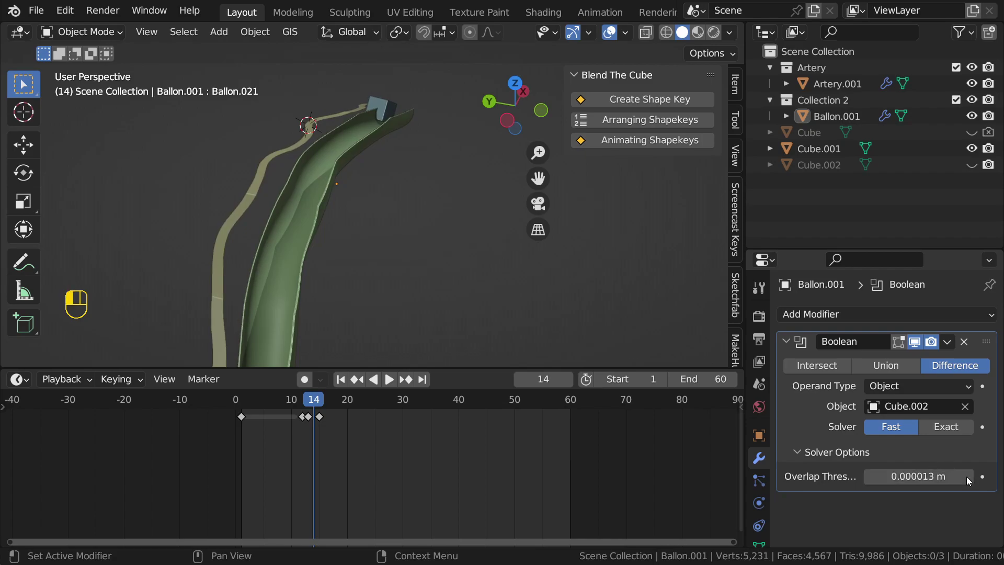
pyautogui.click(970, 477)
pyautogui.click(969, 477)
pyautogui.click(969, 477)
pyautogui.click(969, 477)
pyautogui.click(968, 476)
pyautogui.click(969, 477)
pyautogui.click(968, 477)
pyautogui.click(968, 477)
pyautogui.click(968, 477)
pyautogui.click(969, 477)
pyautogui.moveTo(898, 470); pyautogui.dragTo(889, 470)
pyautogui.moveTo(389, 275); pyautogui.dragTo(310, 219, button='middle')
# Step: Toggle the viewport overlays and select the outer Artery.001 shell
pyautogui.hotkey('shift', 'alt', 'z')
pyautogui.hotkey('shift', 'alt', 'z')
pyautogui.scroll(3, 357, 215)
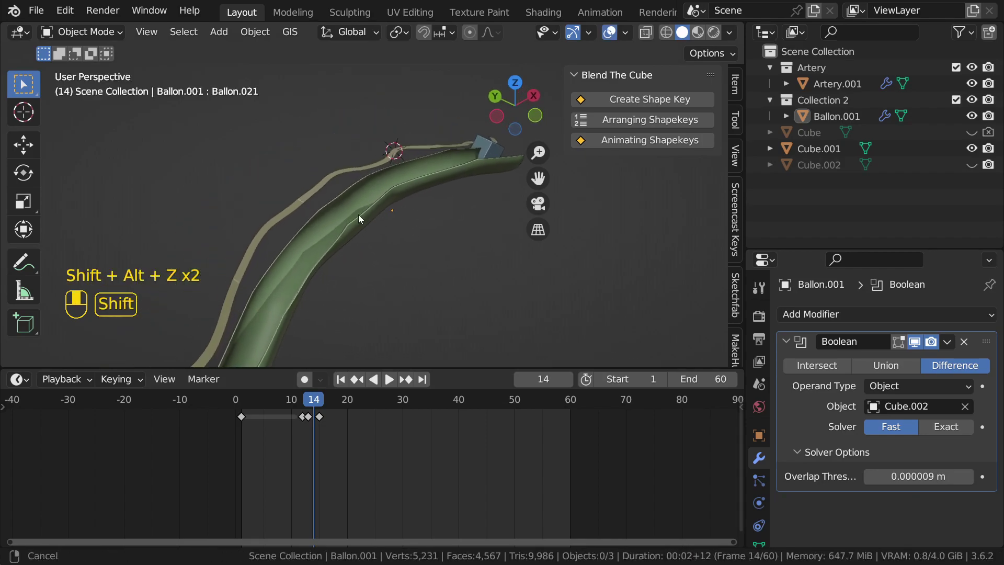
pyautogui.click(336, 201)
pyautogui.click(277, 192)
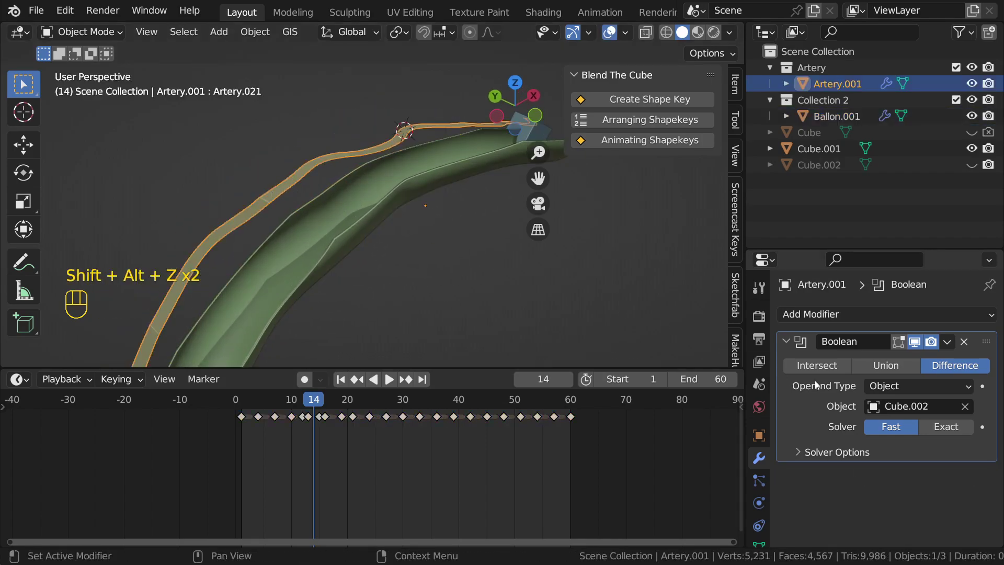
# Step: Expand Artery.001's Boolean solver options and set its overlap threshold to 0 m
pyautogui.click(837, 452)
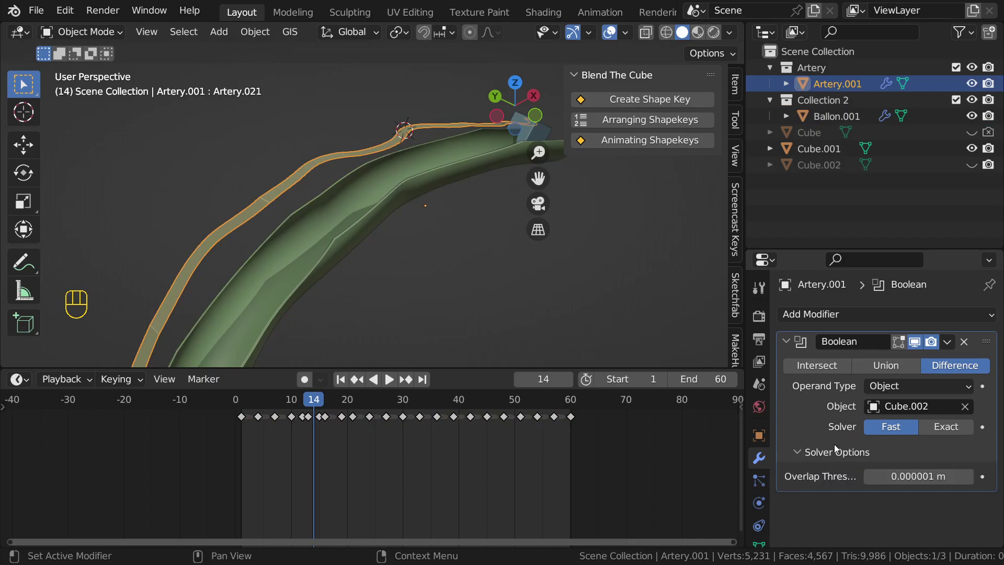
pyautogui.click(914, 474)
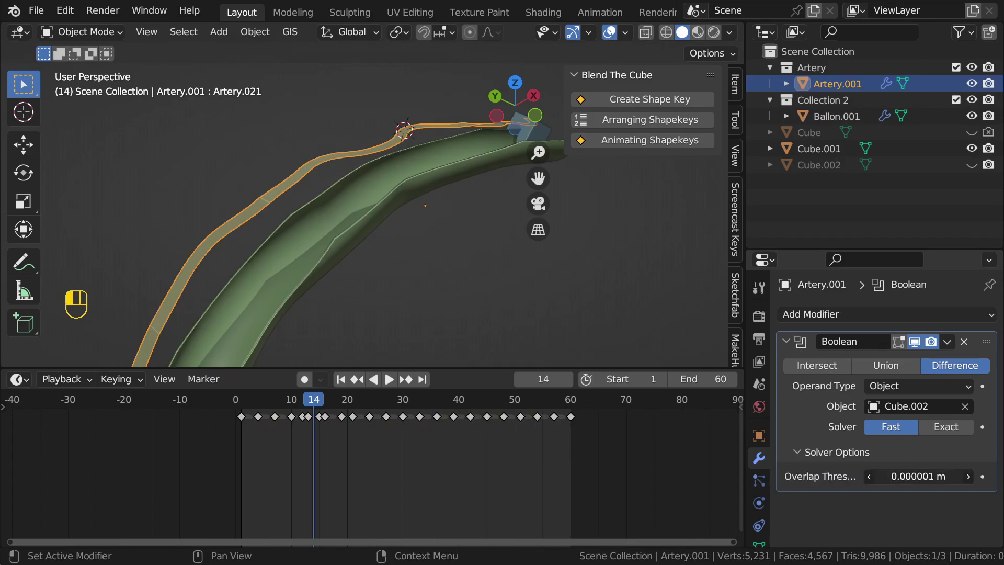
pyautogui.click(969, 476)
pyautogui.click(969, 476)
pyautogui.click(969, 476)
pyautogui.click(968, 476)
pyautogui.click(969, 476)
pyautogui.click(897, 476)
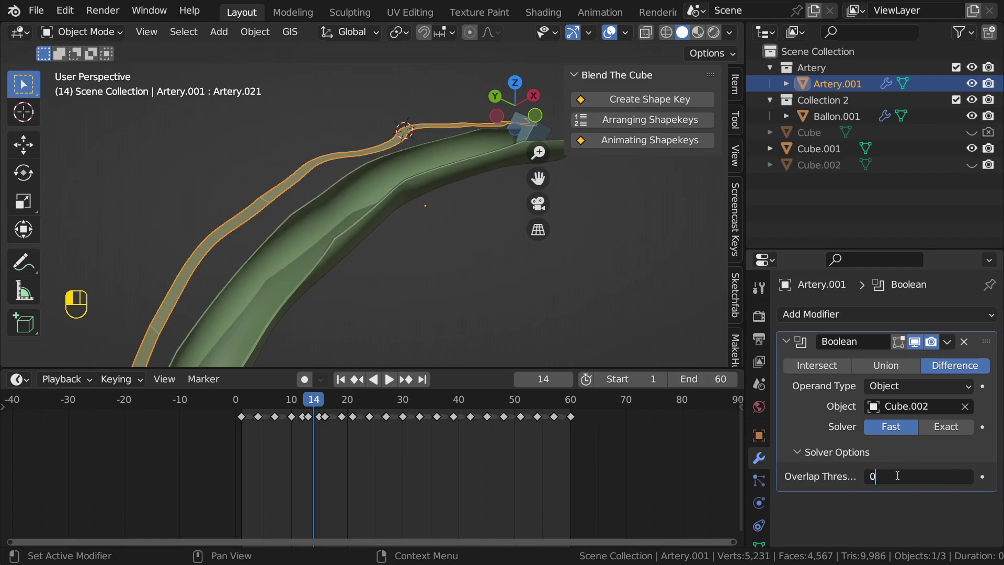
pyautogui.write('0')
pyautogui.press('Return')
pyautogui.moveTo(503, 274); pyautogui.dragTo(478, 236, button='middle')
# Step: Hide the sidebar, select Ballon.001 and set its overlap threshold to 0 m
pyautogui.press('n')
pyautogui.click(353, 210)
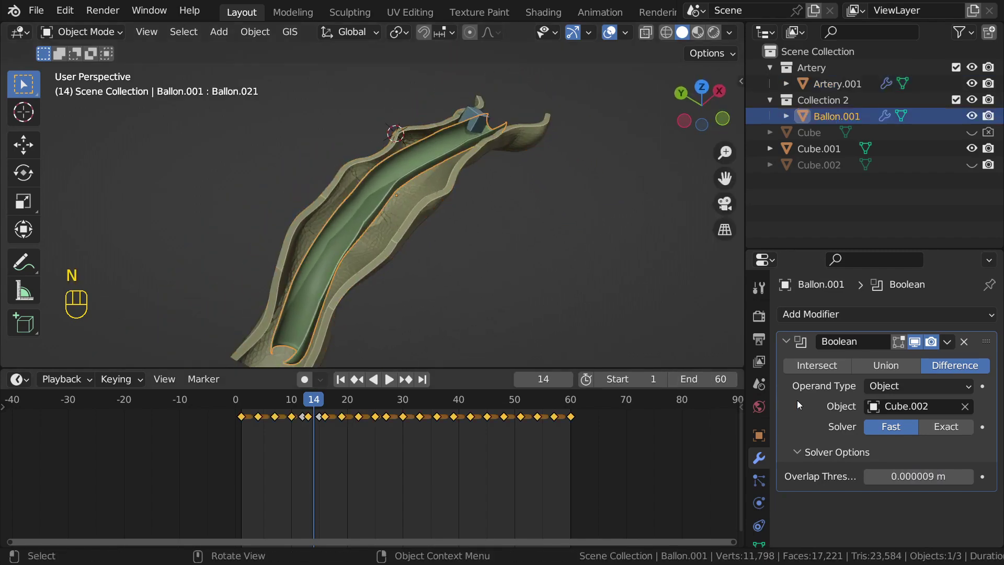
pyautogui.click(929, 474)
pyautogui.write('0')
pyautogui.press('Return')
# Step: Rewind to the first frame and play the animation, orbiting to check the cut stays intact
pyautogui.hotkey('shift', 'Left')
pyautogui.click(501, 237)
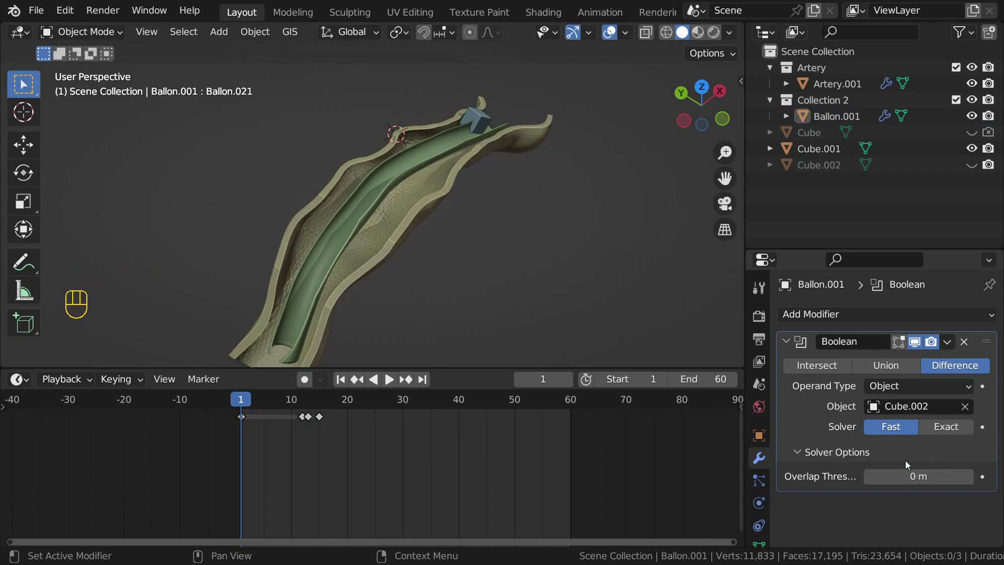
pyautogui.press('space')
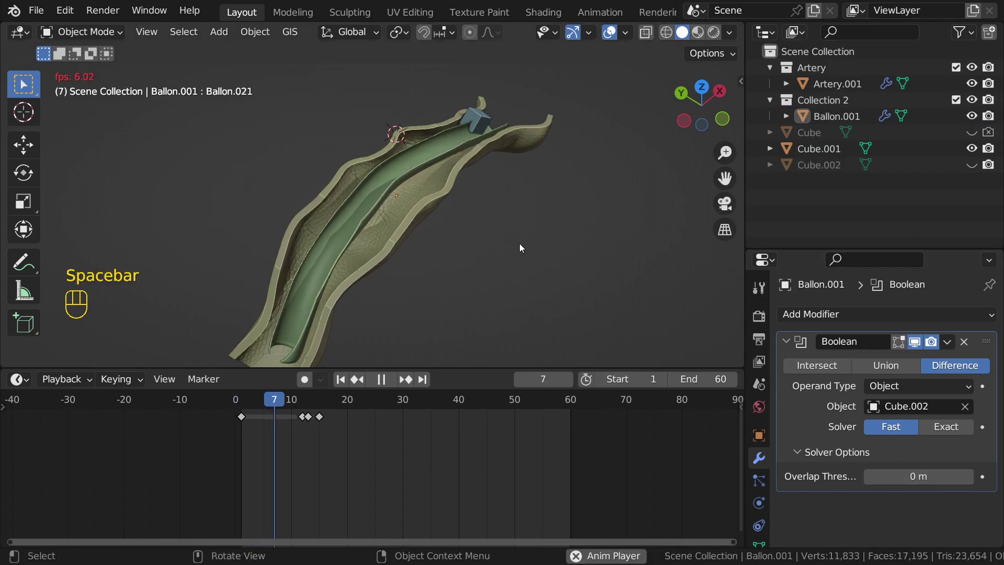
pyautogui.moveTo(519, 242)
pyautogui.mouseDown(button='middle')
pyautogui.moveTo(510, 256)
pyautogui.moveTo(502, 248)
pyautogui.mouseUp(button='middle')
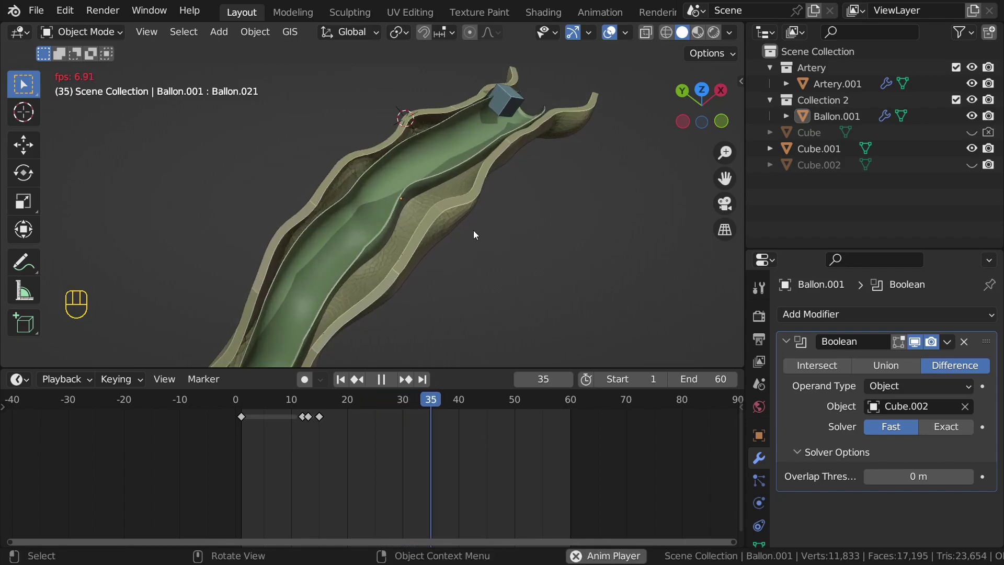
pyautogui.press('space')
pyautogui.moveTo(475, 234); pyautogui.dragTo(531, 225, button='middle')
pyautogui.press('space')
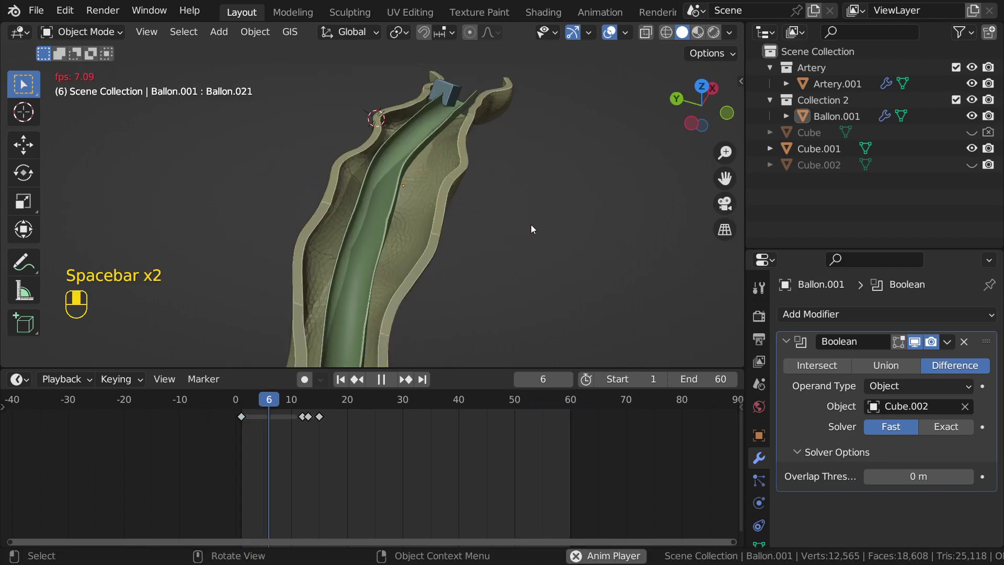
pyautogui.scroll(-2, 537, 232)
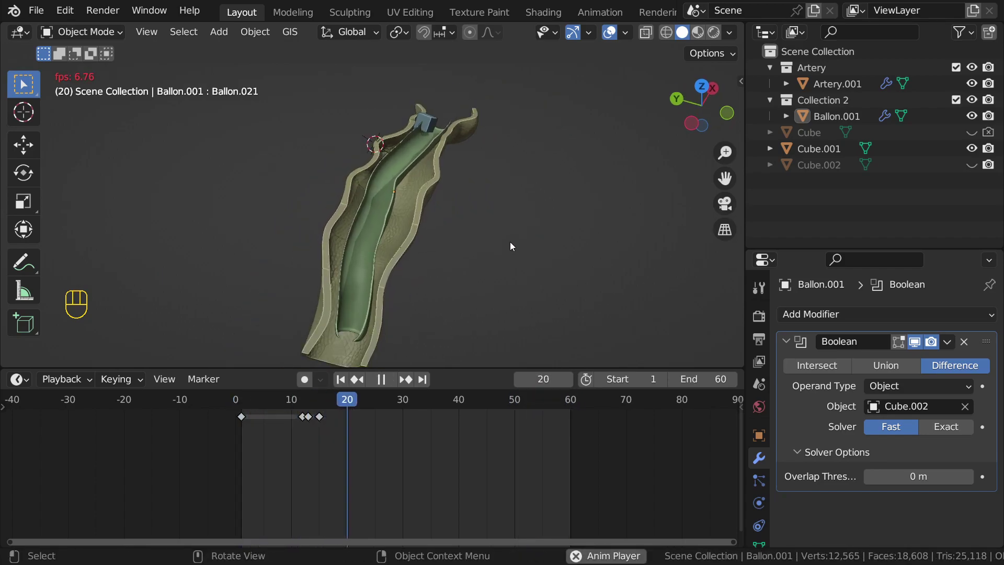
pyautogui.scroll(2, 511, 245)
pyautogui.press('space')
pyautogui.moveTo(544, 338); pyautogui.dragTo(429, 258, button='middle')
# Step: Select Ballon.001, keyframe its Overlap Threshold and raise it to 0.000011 m
pyautogui.click(369, 222)
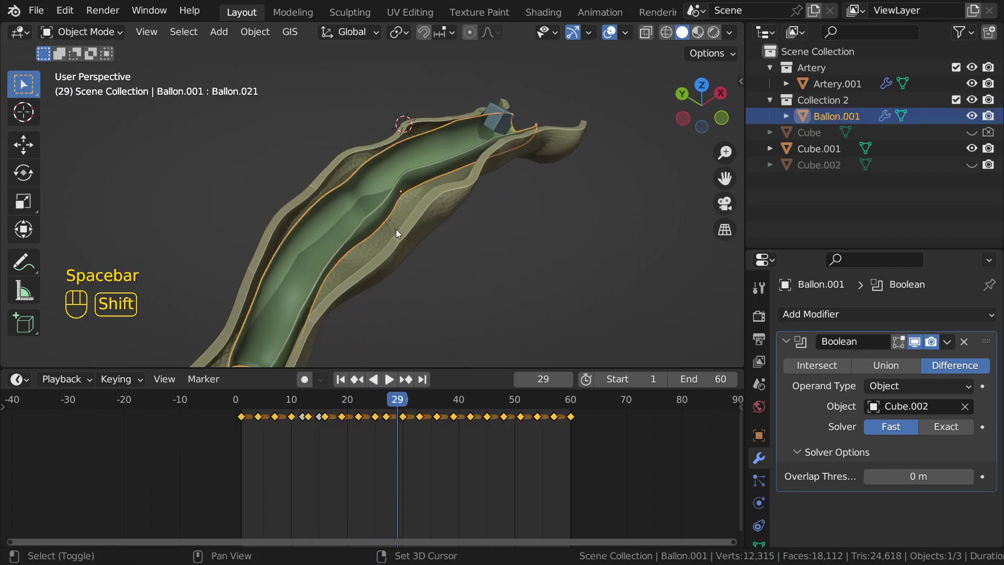
pyautogui.keyDown('shift'); pyautogui.moveTo(396, 229); pyautogui.dragTo(409, 219, button='middle'); pyautogui.keyUp('shift')
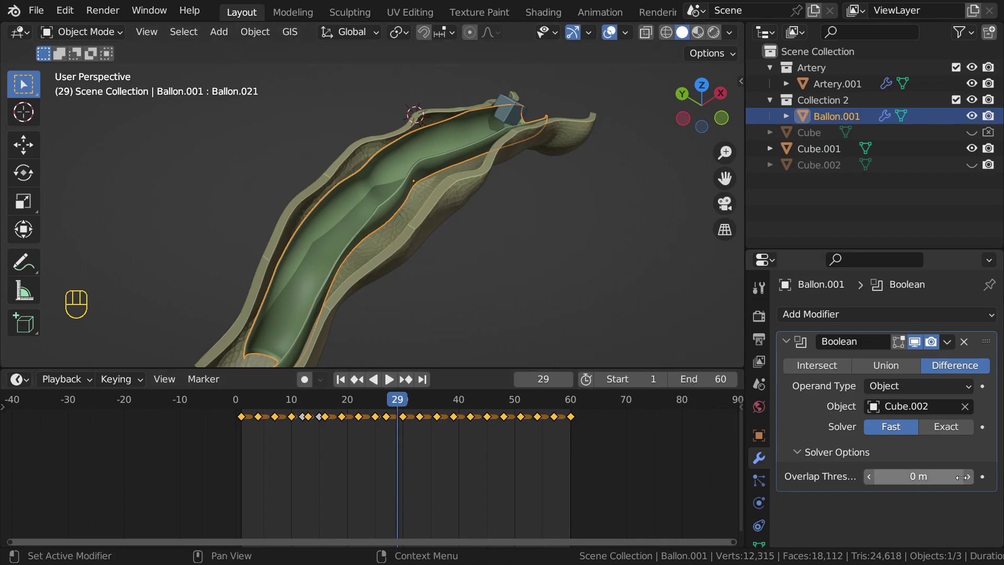
pyautogui.click(983, 477)
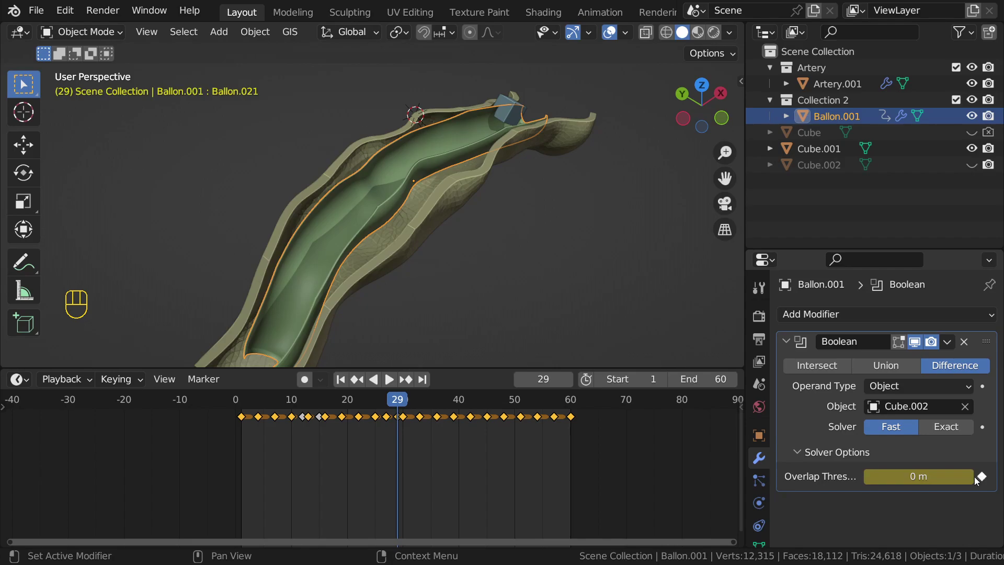
pyautogui.click(970, 477)
pyautogui.click(970, 477)
pyautogui.click(970, 477)
pyautogui.click(970, 477)
pyautogui.click(971, 477)
pyautogui.click(970, 477)
pyautogui.click(970, 477)
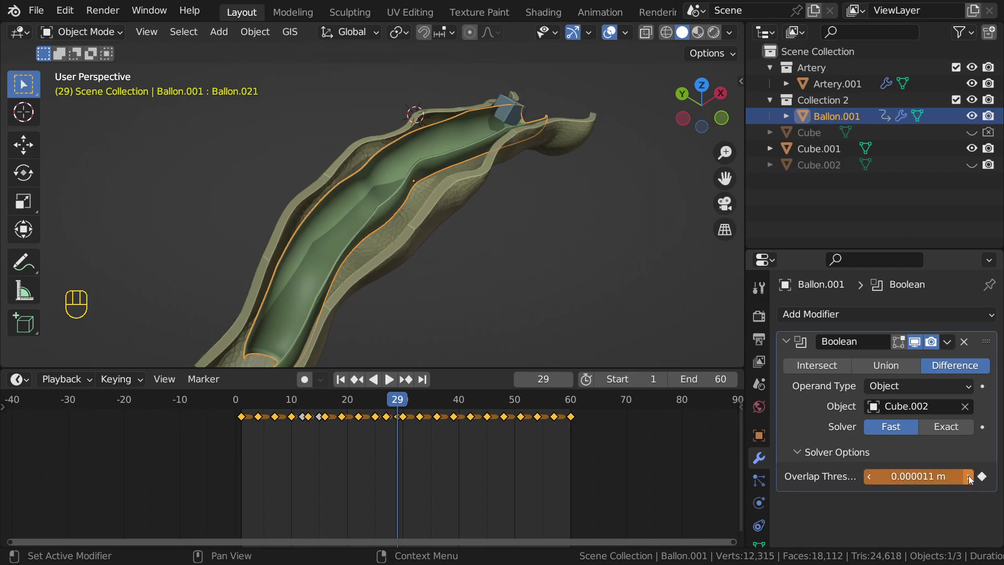
# Step: Delete the Overlap Threshold keyframe and begin editing the value
pyautogui.rightClick(902, 477)
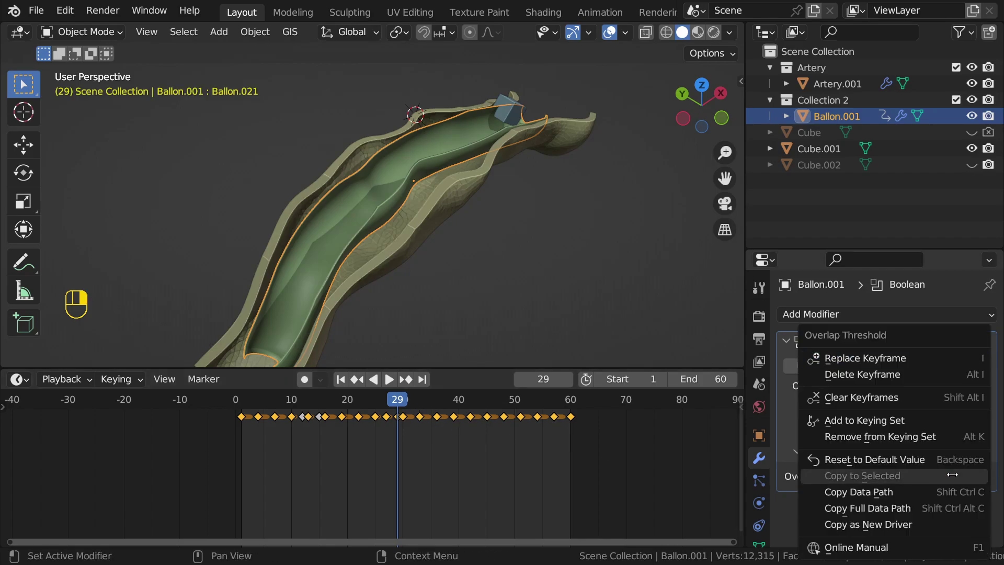
pyautogui.click(841, 375)
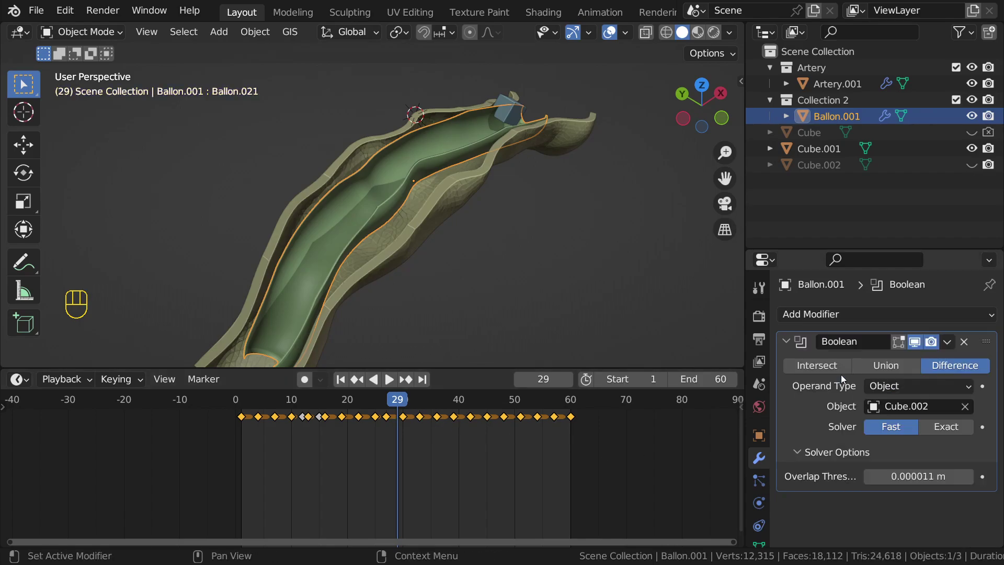
pyautogui.click(938, 477)
# Step: Reset Ballon.001's Overlap Threshold to 0 m
pyautogui.write('0')
pyautogui.press('Return')
pyautogui.moveTo(449, 223)
pyautogui.mouseDown(button='middle')
pyautogui.moveTo(467, 230)
pyautogui.moveTo(441, 233)
pyautogui.mouseUp(button='middle')
# Step: Rewind to frame 5 and play the animation, stopping at frame 34
pyautogui.moveTo(268, 404); pyautogui.dragTo(264, 405)
pyautogui.scroll(-5, 391, 292)
pyautogui.moveTo(402, 271); pyautogui.dragTo(419, 258, button='middle')
pyautogui.scroll(3, 411, 284)
pyautogui.press('space')
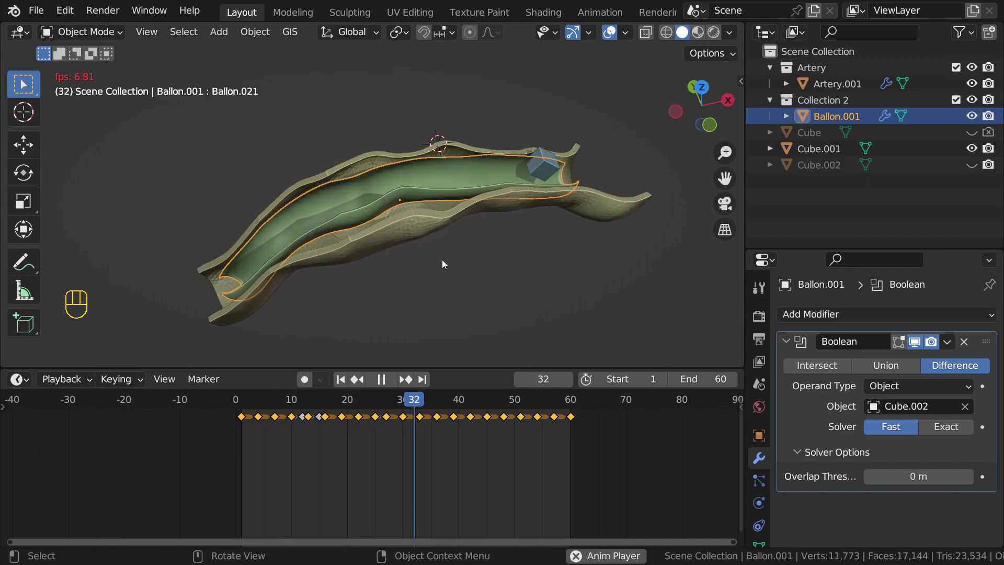
pyautogui.press('space')
pyautogui.moveTo(442, 259); pyautogui.dragTo(421, 233, button='middle')
pyautogui.moveTo(675, 147); pyautogui.dragTo(570, 150, button='middle')
# Step: Save medical1.blend
pyautogui.hotkey('ctrl', 's')
pyautogui.moveTo(456, 180); pyautogui.dragTo(536, 222, button='middle')
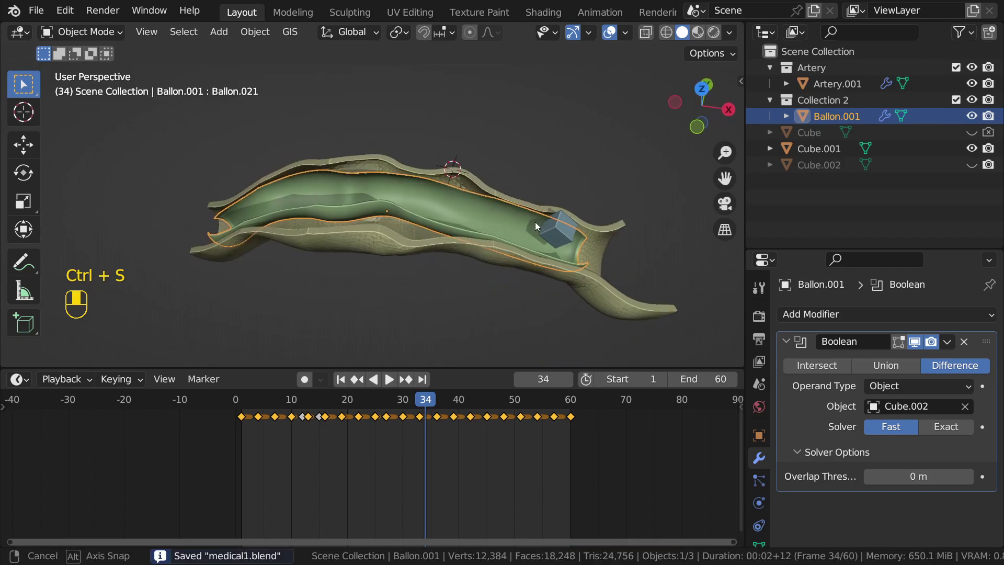
pyautogui.scroll(4, 535, 222)
pyautogui.scroll(-4, 535, 222)
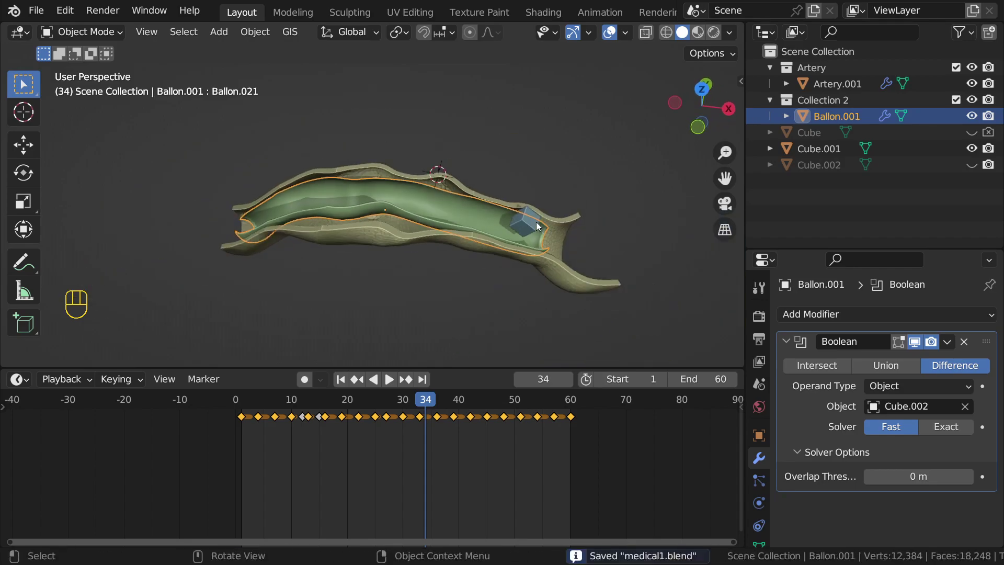
pyautogui.moveTo(547, 212); pyautogui.dragTo(529, 150, button='middle')
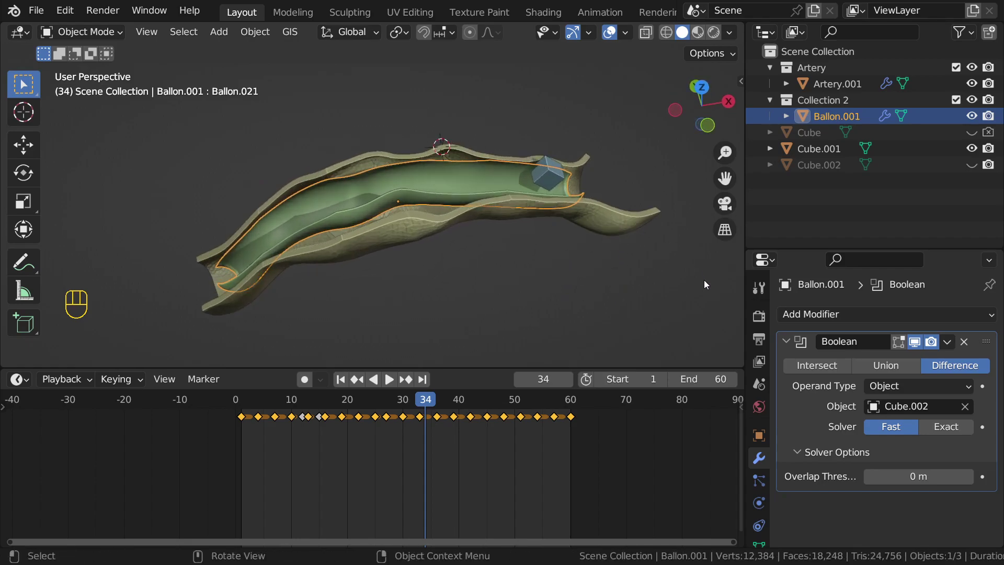
pyautogui.scroll(-3, 765, 406)
# Step: Show Ballon.001's empty particle settings in the Properties editor
pyautogui.click(767, 404)
pyautogui.click(764, 387)
pyautogui.click(761, 369)
pyautogui.click(765, 390)
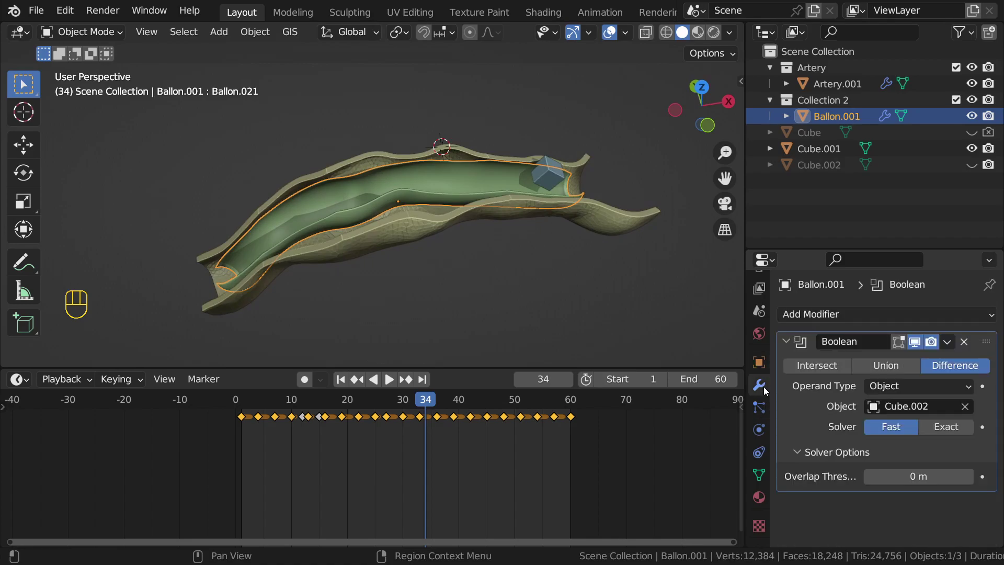
pyautogui.click(765, 404)
pyautogui.moveTo(434, 210); pyautogui.dragTo(394, 187, button='middle')
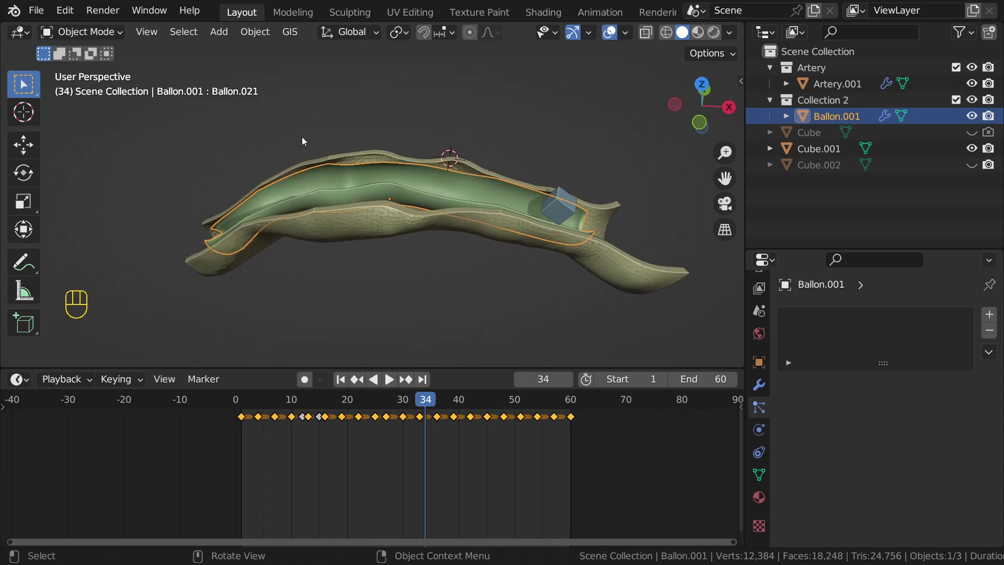
# Step: Save medical1.blend from the balloon view
pyautogui.click(36, 10)
pyautogui.moveTo(37, 33)
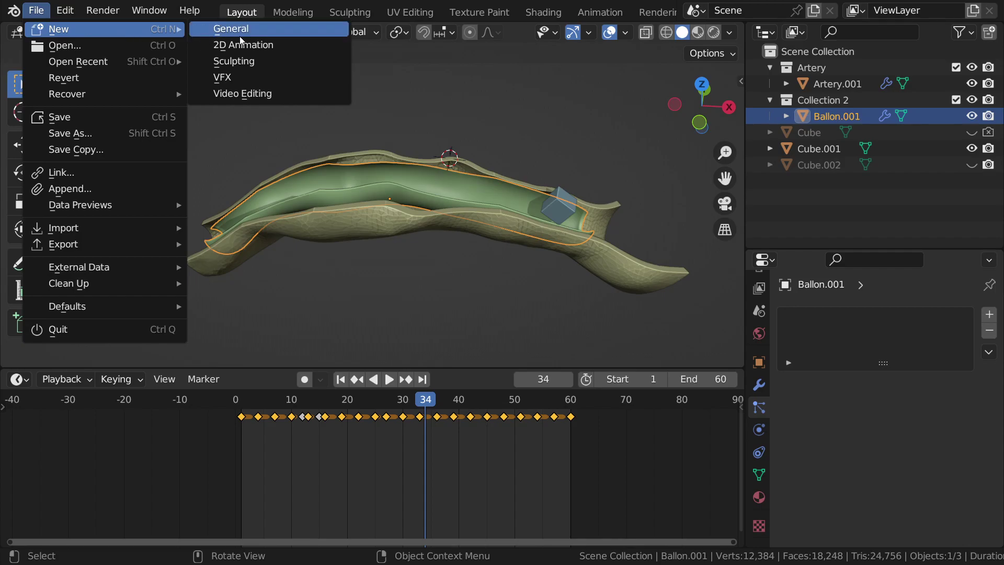
pyautogui.hotkey('ctrl', 's')
pyautogui.moveTo(522, 192); pyautogui.dragTo(543, 211, button='middle')
# Step: Check Artery.001, reselect Ballon.001 and save medical1.blend again
pyautogui.click(832, 84)
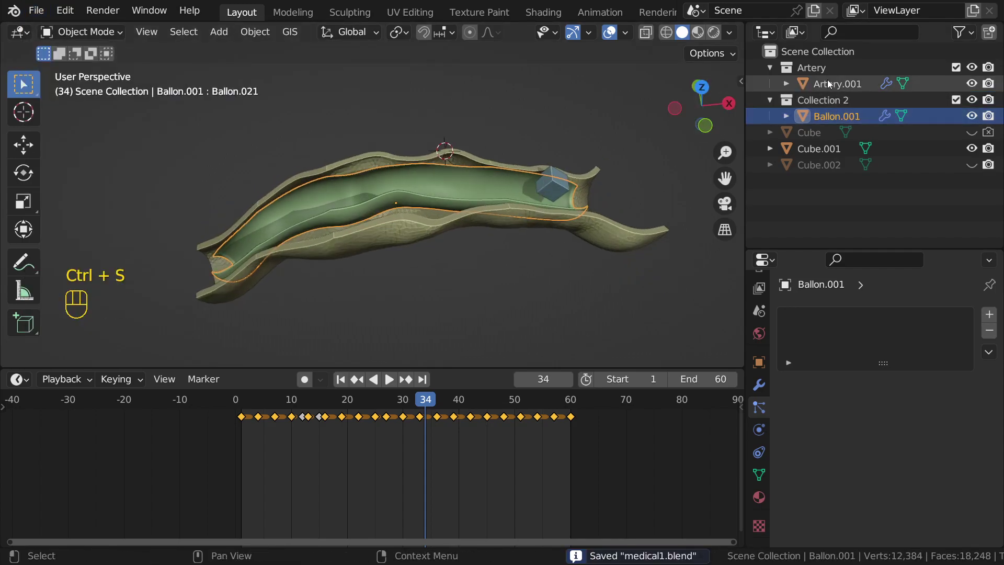
pyautogui.click(837, 116)
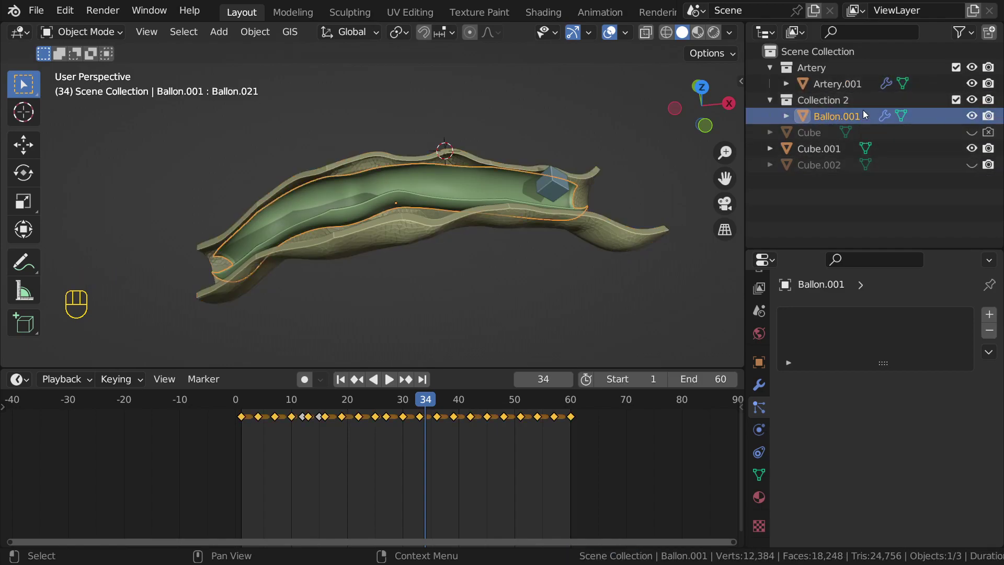
pyautogui.moveTo(516, 201)
pyautogui.mouseDown(button='middle')
pyautogui.moveTo(558, 178)
pyautogui.moveTo(482, 185)
pyautogui.moveTo(520, 182)
pyautogui.mouseUp(button='middle')
pyautogui.click(545, 211)
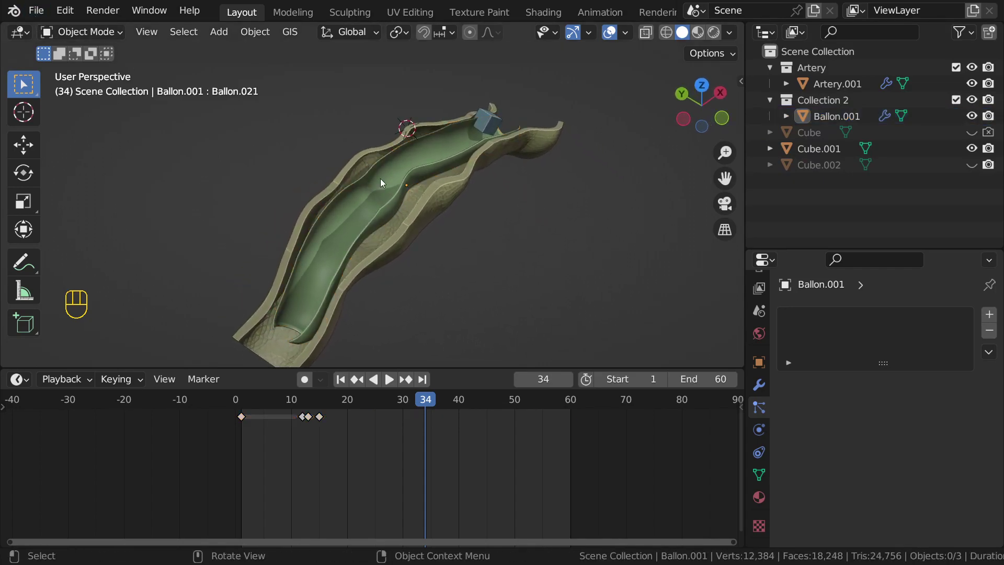
pyautogui.click(390, 194)
pyautogui.moveTo(557, 202); pyautogui.dragTo(434, 180, button='middle')
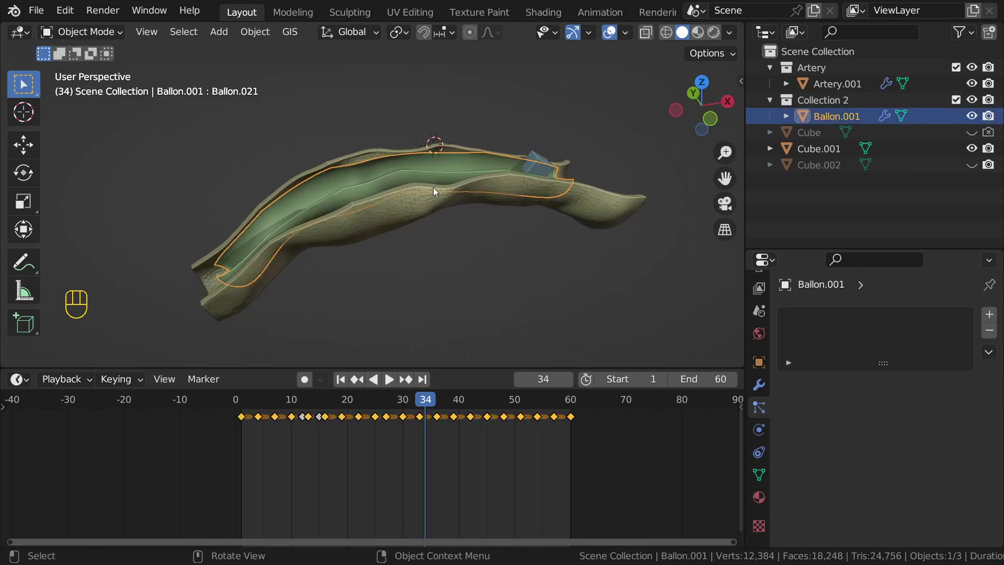
pyautogui.click(42, 10)
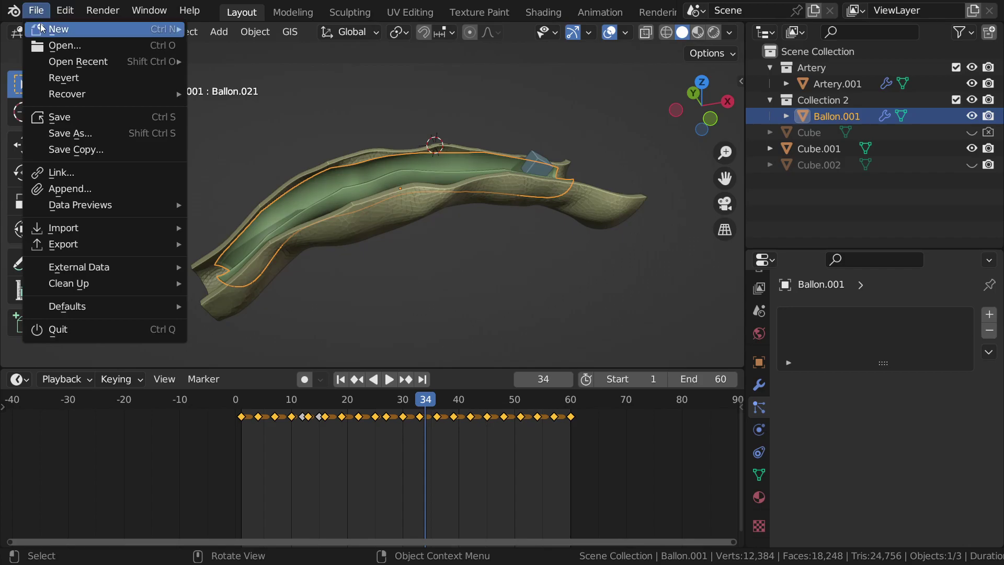
pyautogui.moveTo(58, 29)
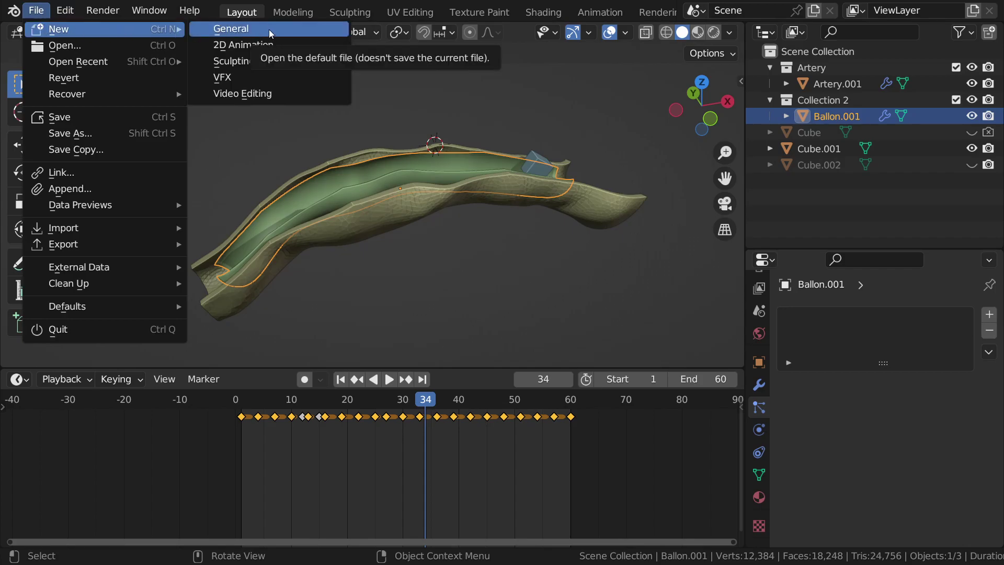
pyautogui.hotkey('ctrl', 's')
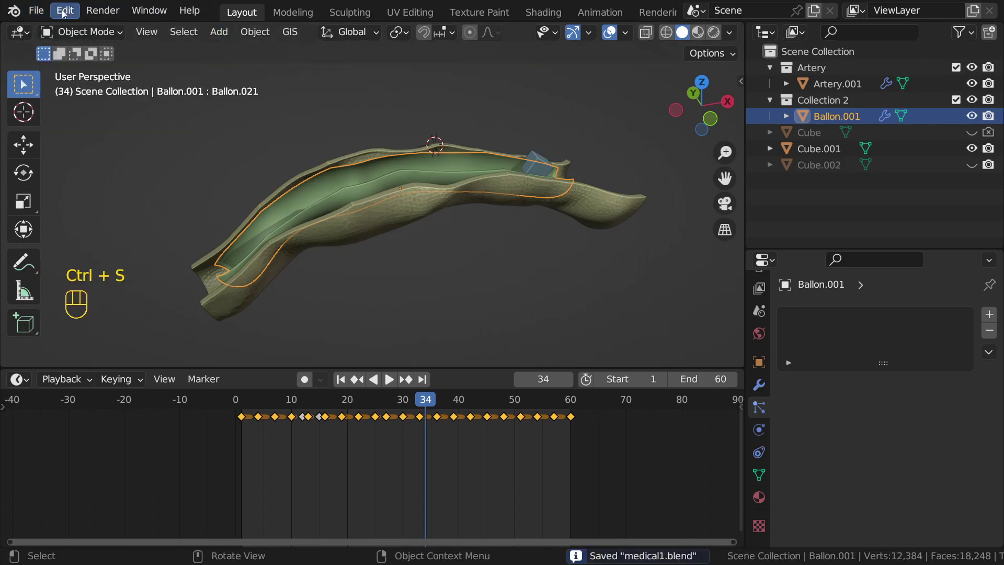
# Step: Start a new General file and box-select its default camera
pyautogui.click(57, 11)
pyautogui.moveTo(36, 10)
pyautogui.moveTo(57, 27)
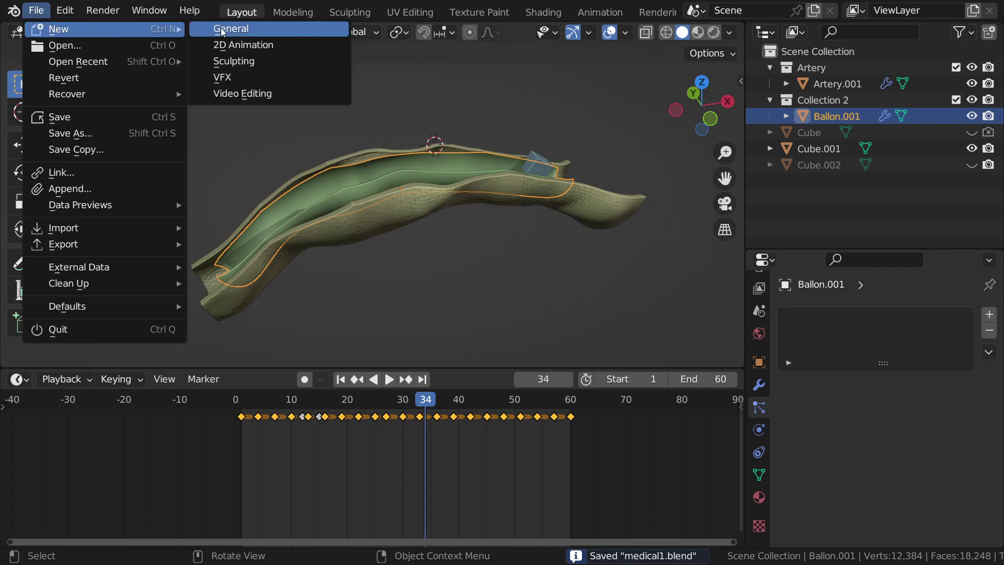
pyautogui.click(232, 27)
pyautogui.moveTo(467, 236); pyautogui.dragTo(506, 227, button='middle')
pyautogui.scroll(-3, 328, 160)
pyautogui.moveTo(328, 160); pyautogui.dragTo(210, 183, button='middle')
pyautogui.moveTo(210, 185); pyautogui.dragTo(273, 225)
# Step: Delete the default camera, light and cube, leaving an empty scene
pyautogui.keyDown('shift'); pyautogui.click(387, 208); pyautogui.keyUp('shift')
pyautogui.press('x')
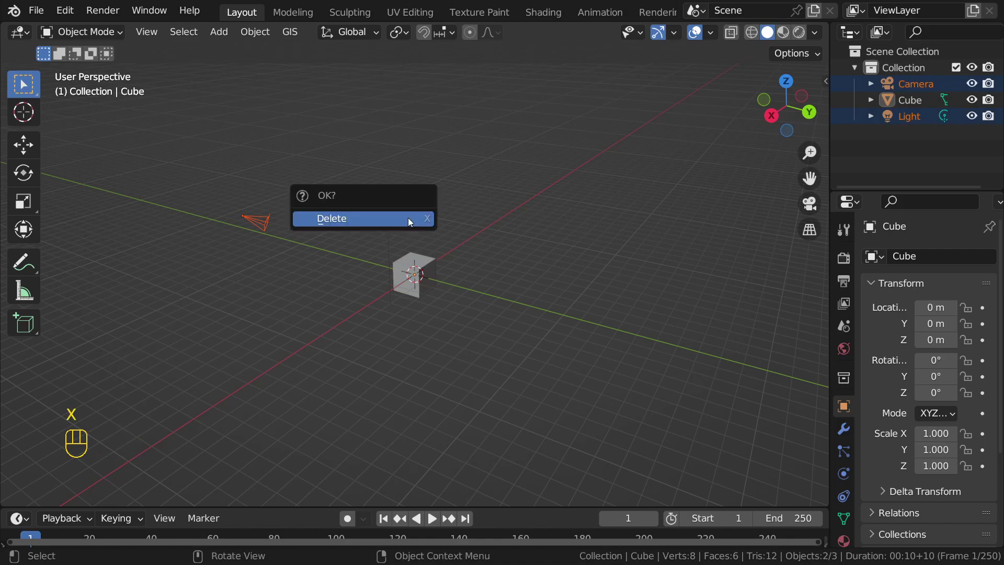
pyautogui.click(408, 219)
pyautogui.click(428, 284)
pyautogui.press('x')
pyautogui.click(428, 283)
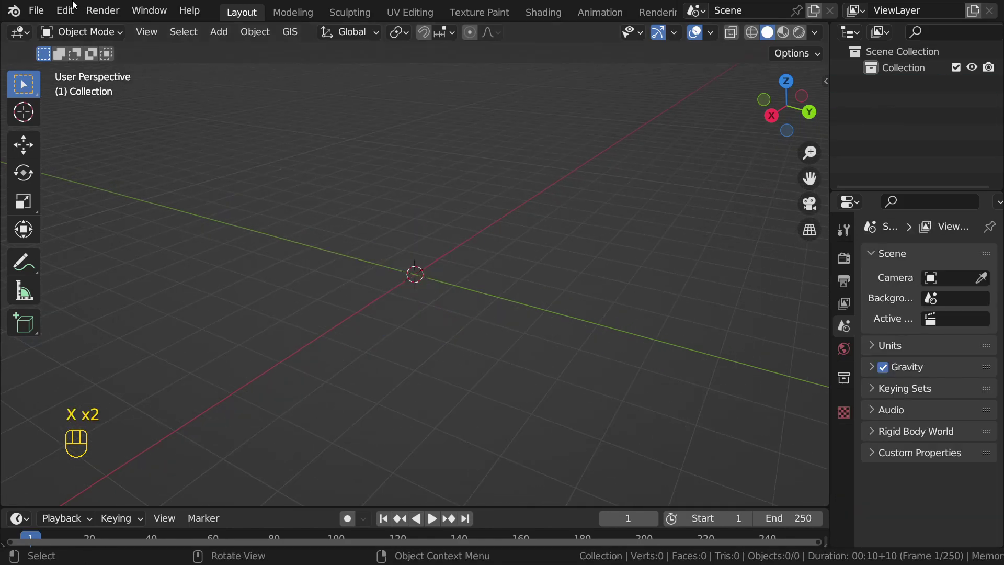
# Step: Bring up File Explorer on This PC, then return to Blender
pyautogui.click(58, 10)
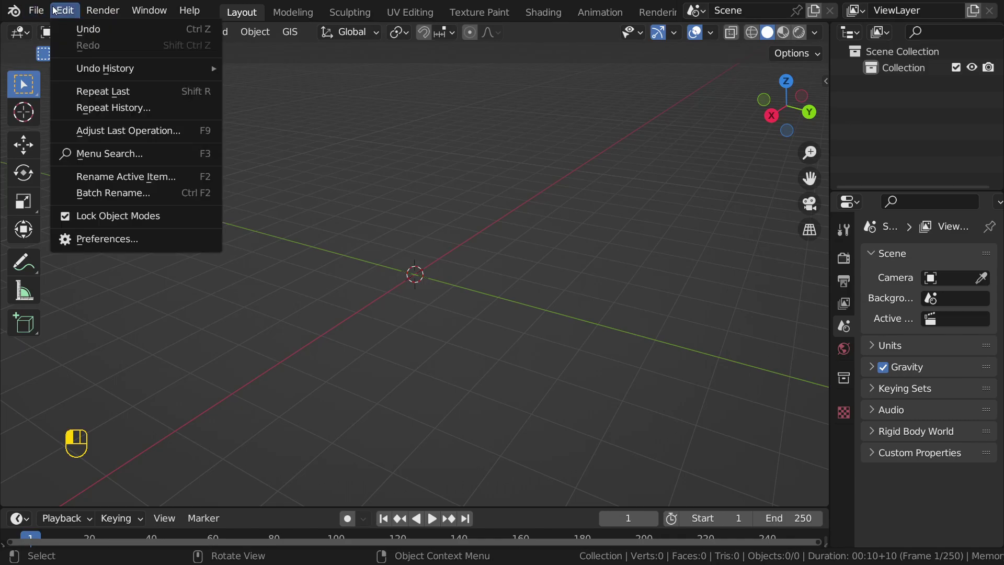
pyautogui.press('super+e')
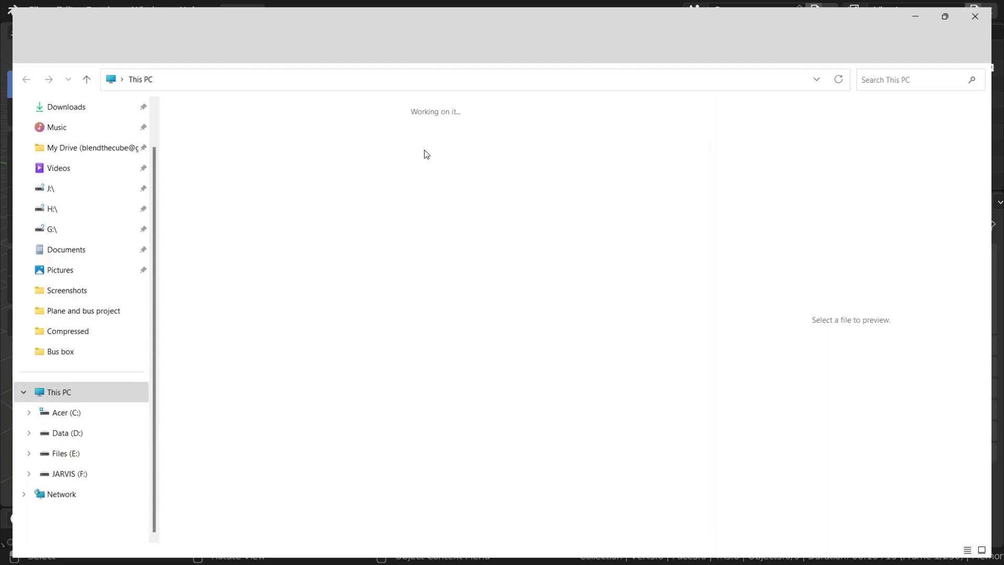
pyautogui.hotkey('alt', 'Tab')
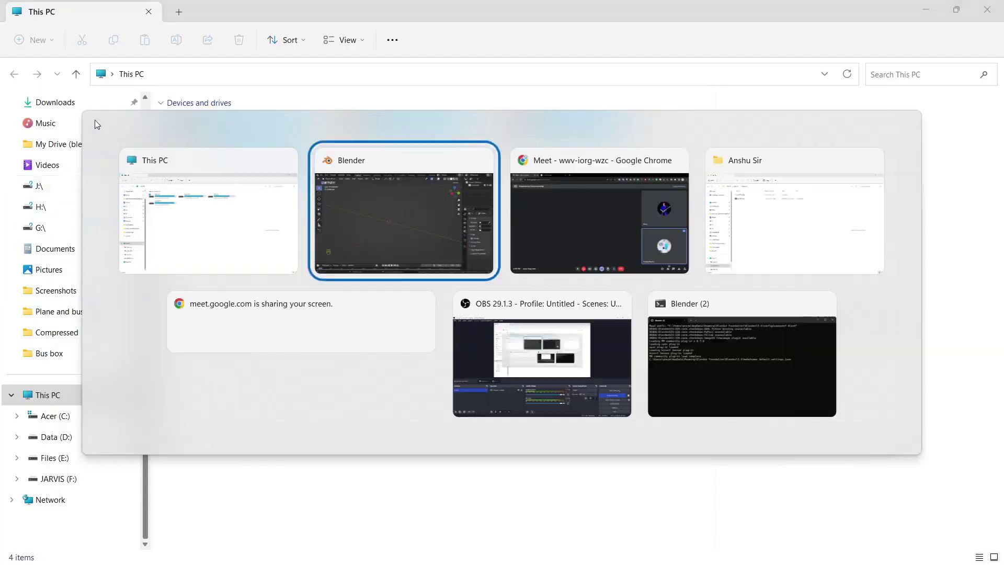
# Step: Open Blender Preferences at the add-ons list
pyautogui.click(65, 11)
pyautogui.click(156, 241)
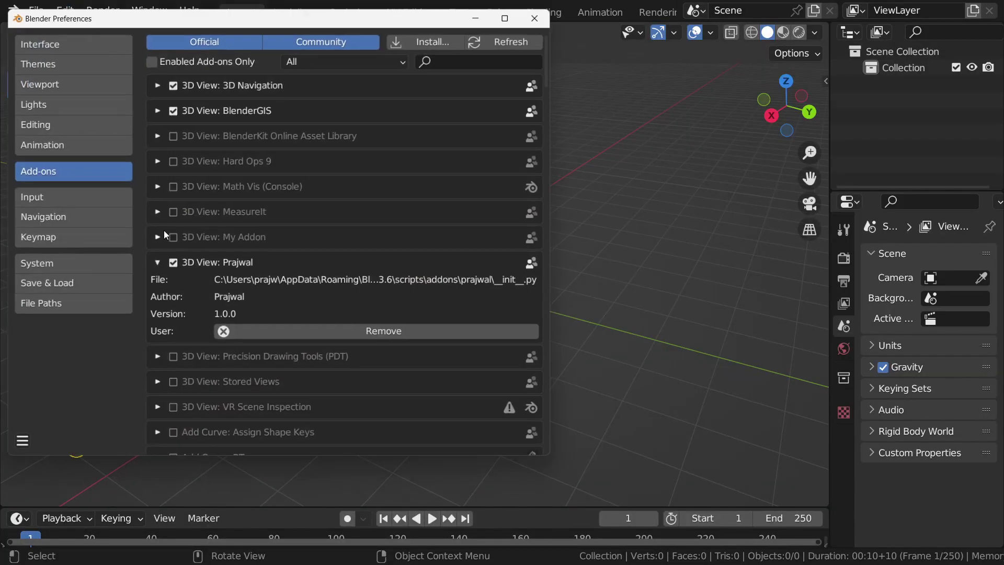
pyautogui.hotkey('alt', 'Tab')
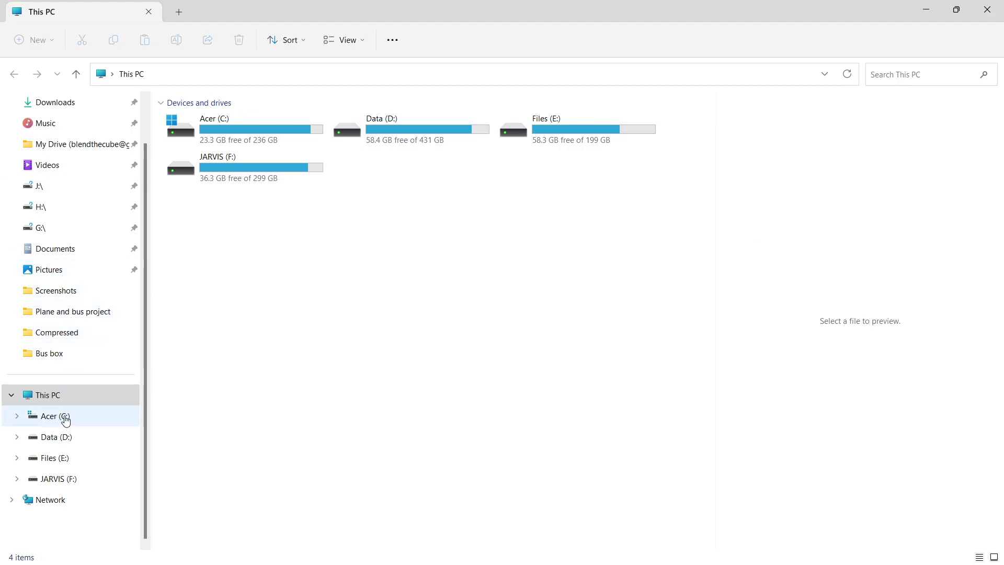
# Step: Search the Desktop in File Explorer and select the 2.77 KB add-on zip archive
pyautogui.scroll(2, 55, 325)
pyautogui.click(49, 165)
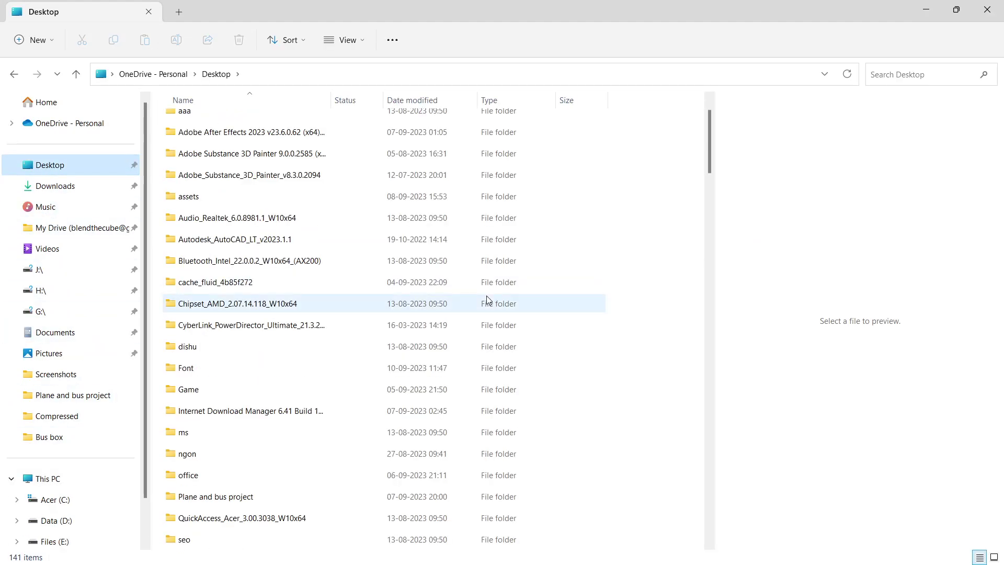
pyautogui.scroll(-6, 366, 314)
pyautogui.scroll(-15, 220, 366)
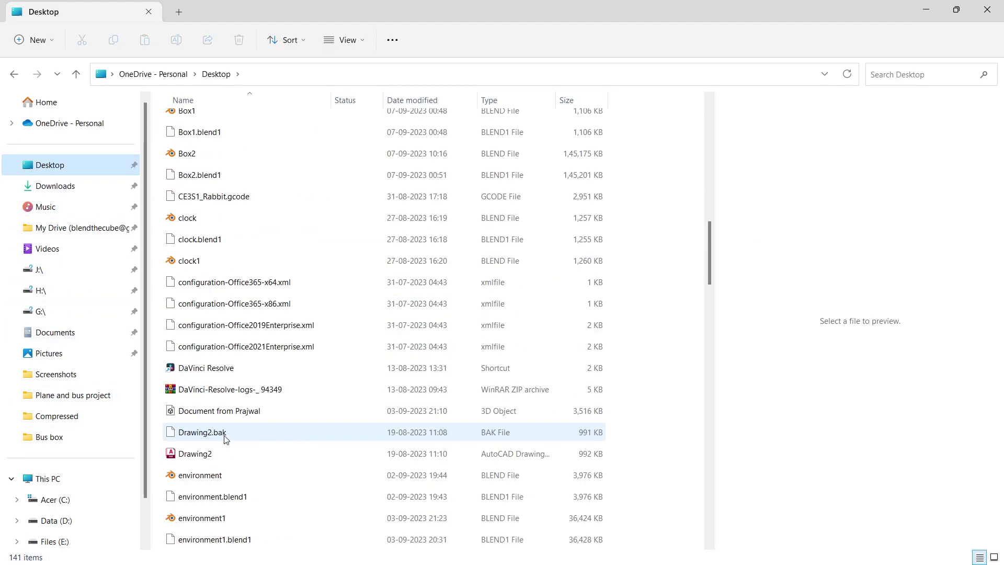
pyautogui.click(221, 412)
pyautogui.click(929, 72)
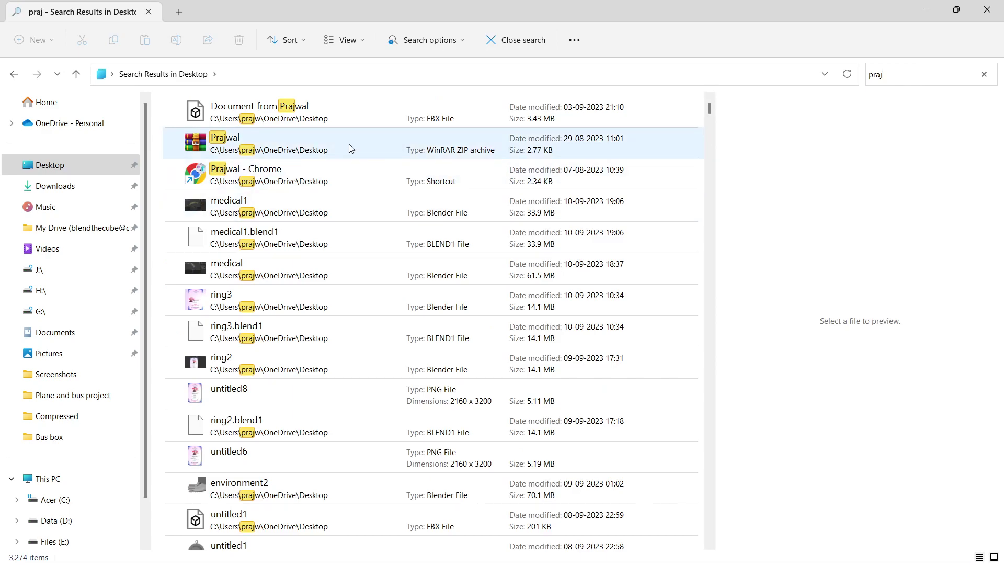
pyautogui.click(195, 142)
# Step: Collapse the installed add-on's details and close Blender Preferences
pyautogui.hotkey('alt', 'Tab')
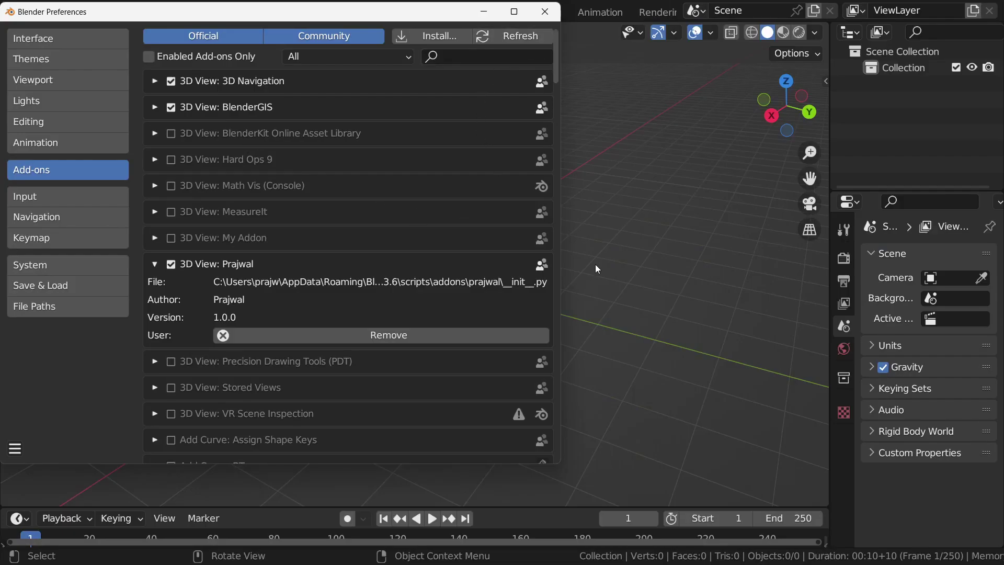
pyautogui.click(156, 265)
pyautogui.click(541, 20)
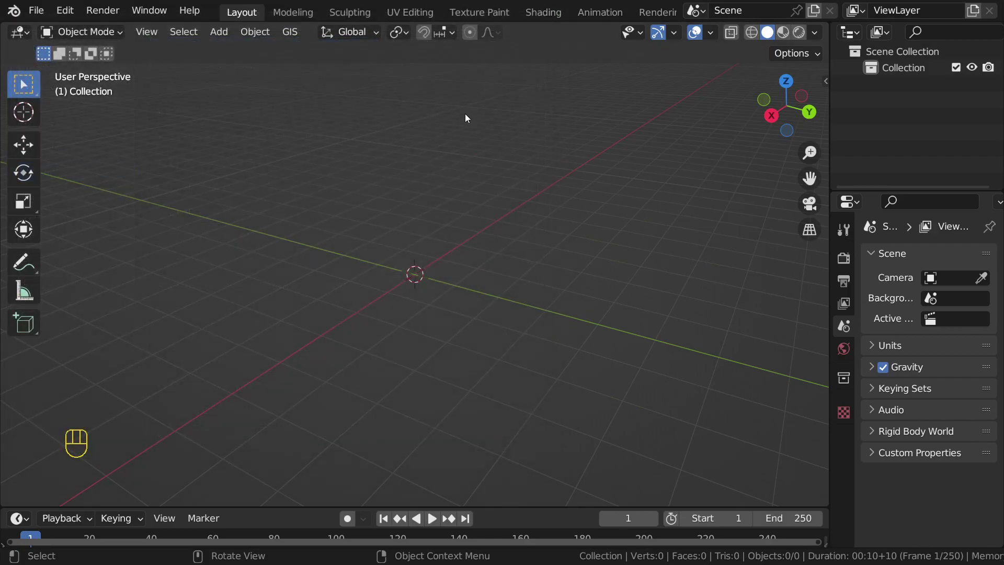
# Step: Drag the add-on zip into the web chat and send it as an attachment
pyautogui.hotkey('alt', 'Tab')
pyautogui.hotkey('alt', 'Tab')
pyautogui.hotkey('alt', 'Tab')
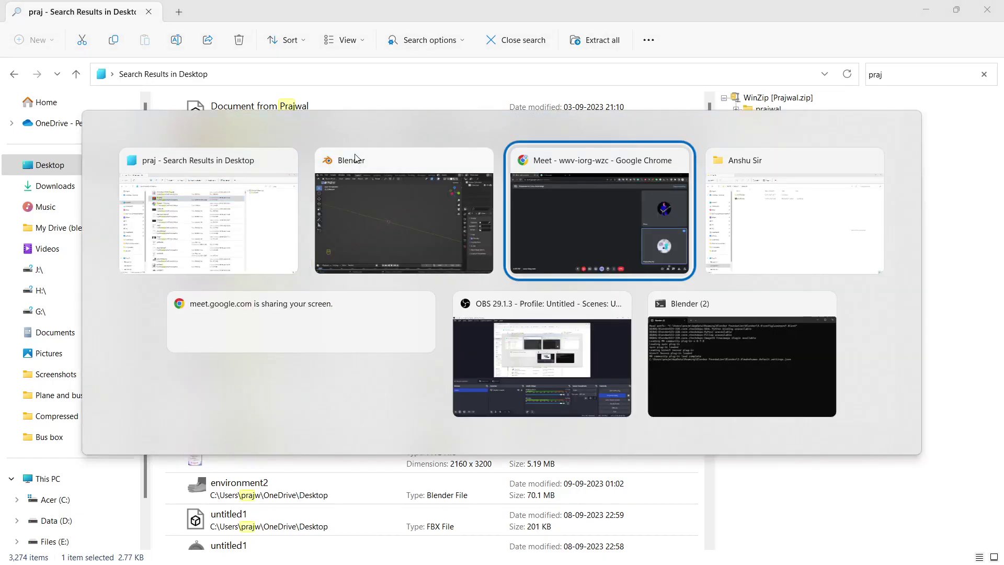
pyautogui.click(233, 11)
pyautogui.hotkey('alt', 'Tab')
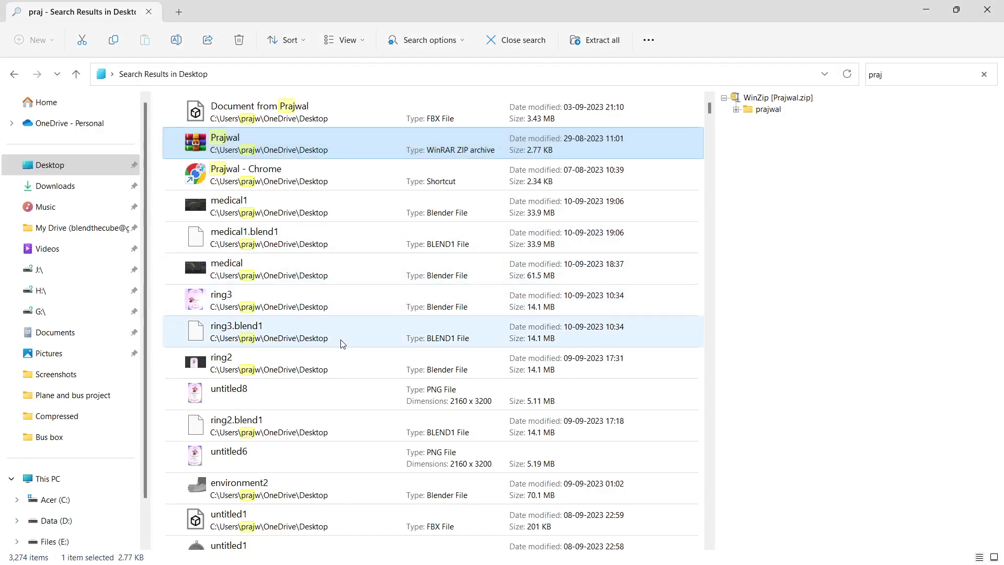
pyautogui.moveTo(220, 144); pyautogui.dragTo(596, 310)
pyautogui.hotkey('alt', 'Tab')
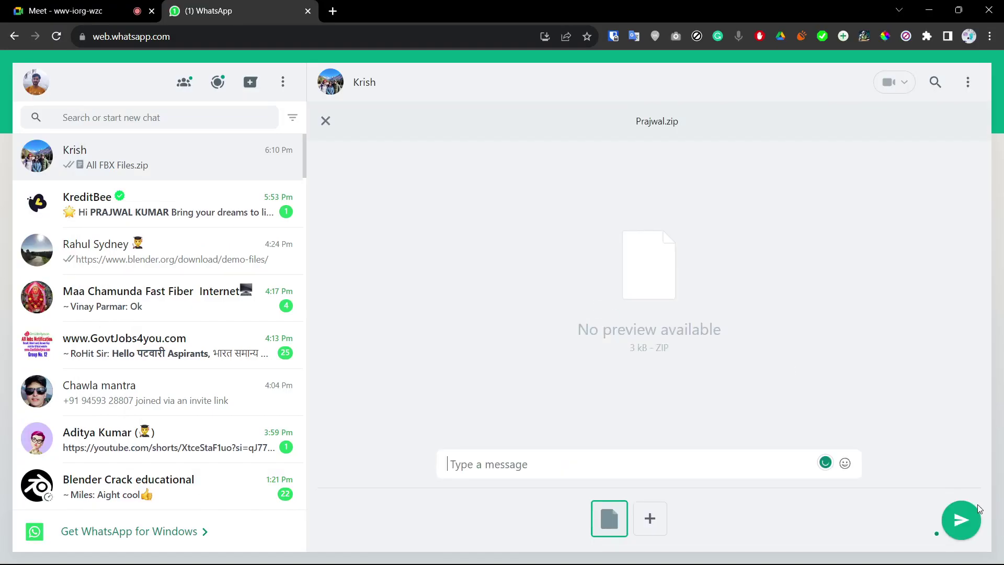
pyautogui.click(965, 541)
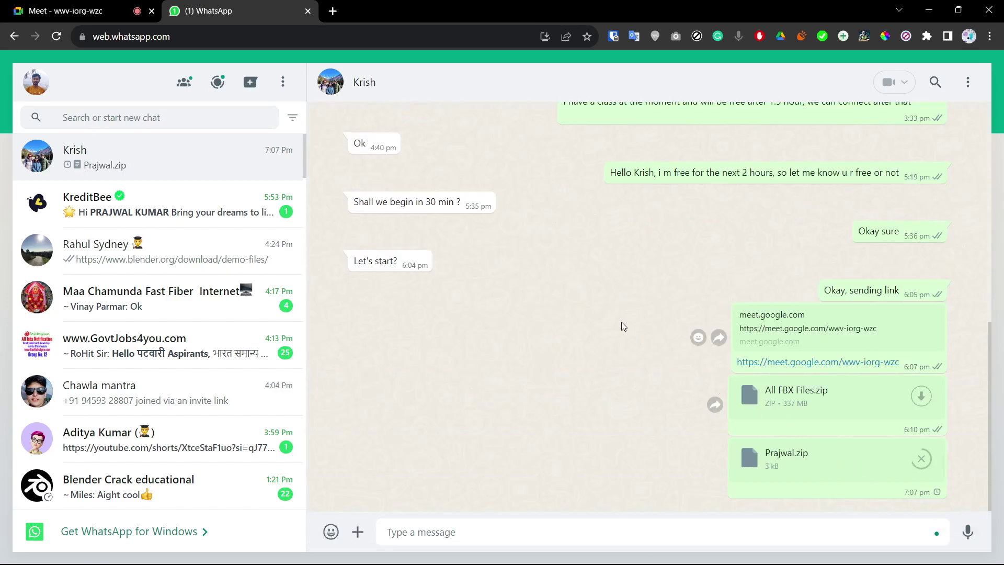
pyautogui.hotkey('alt', 'Tab')
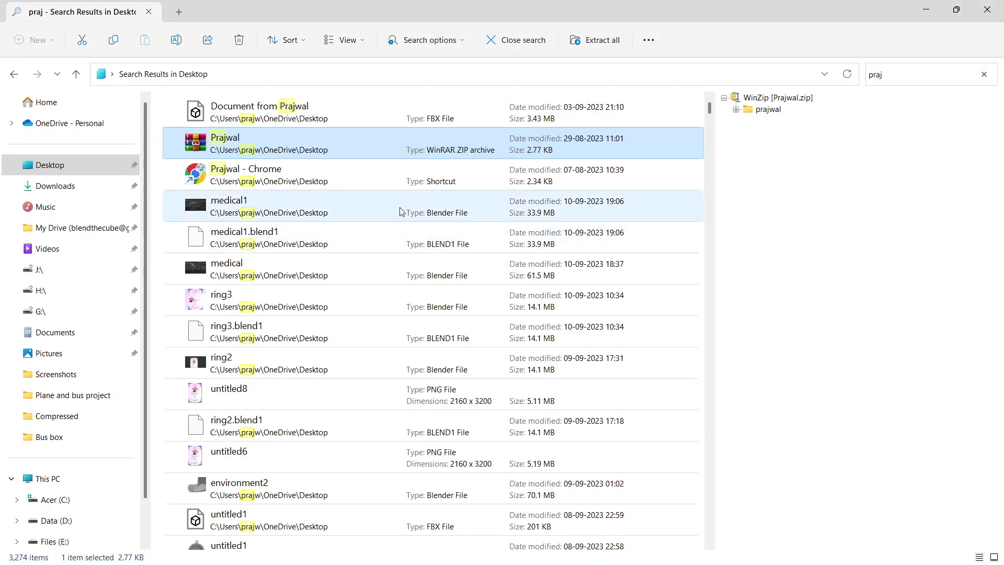
# Step: Add a plane mesh to the empty scene
pyautogui.hotkey('alt', 'Tab')
pyautogui.hotkey('alt', 'Tab')
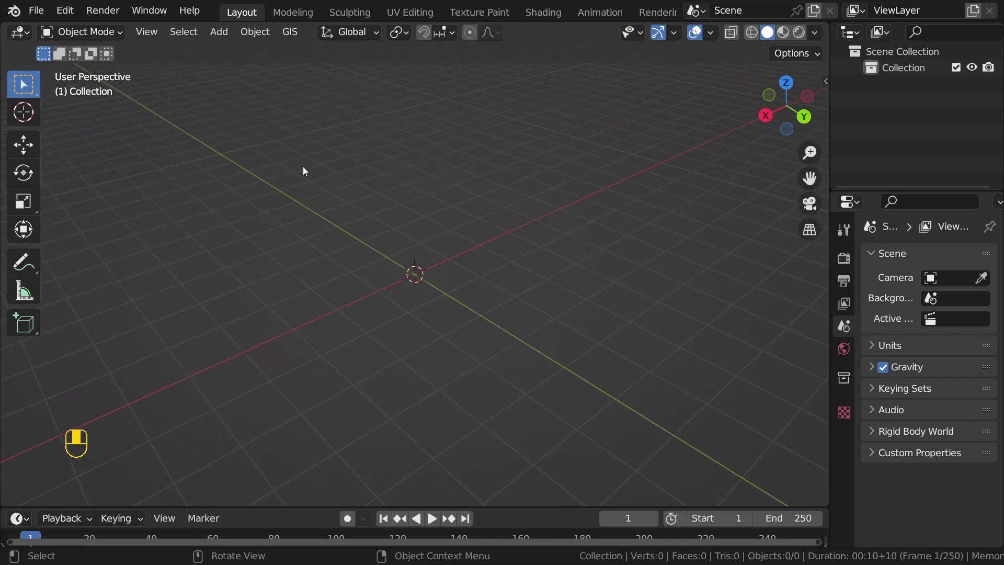
pyautogui.moveTo(871, 189); pyautogui.dragTo(874, 191)
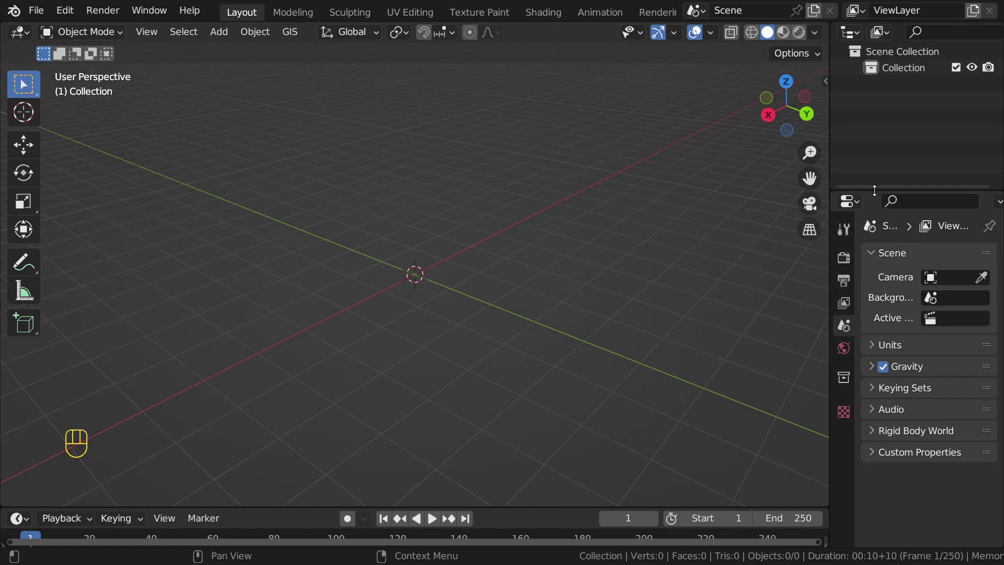
pyautogui.keyDown('shift'); pyautogui.moveTo(494, 295); pyautogui.dragTo(489, 320, button='middle'); pyautogui.keyUp('shift')
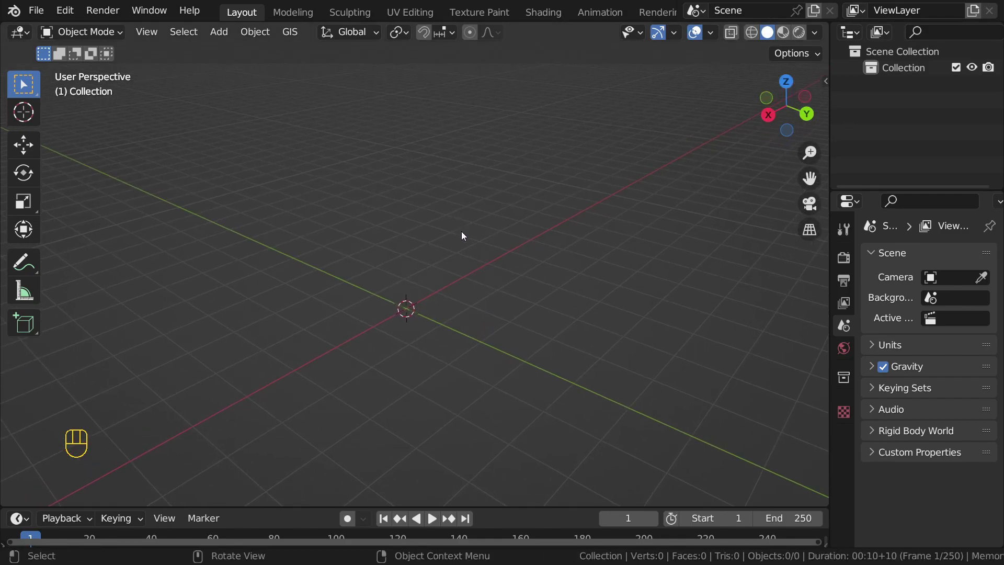
pyautogui.hotkey('shift', 'a')
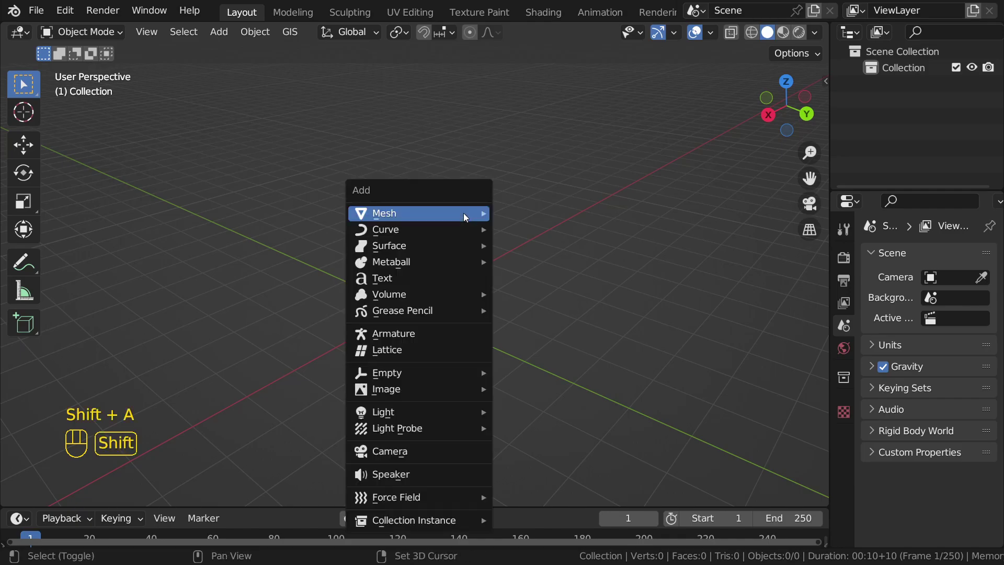
pyautogui.moveTo(465, 212)
pyautogui.click(515, 213)
pyautogui.scroll(6, 458, 271)
pyautogui.keyDown('shift'); pyautogui.moveTo(455, 315); pyautogui.dragTo(497, 307, button='middle'); pyautogui.keyUp('shift')
pyautogui.scroll(-3, 467, 245)
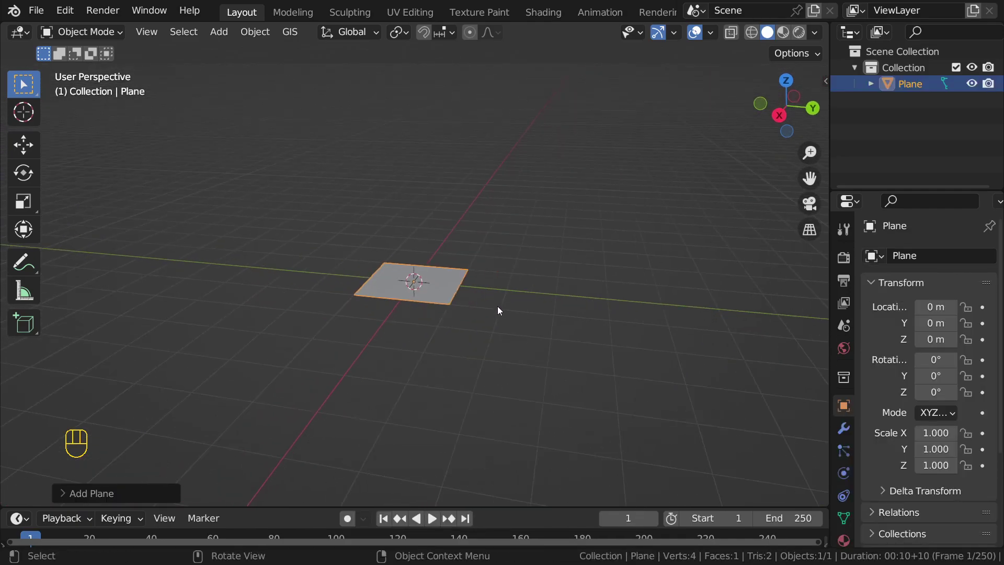
# Step: Raise the plane along Z to 4.13 m and bring up its Particles settings
pyautogui.press('g')
pyautogui.rightClick(498, 291)
pyautogui.press('g')
pyautogui.press('z')
pyautogui.click(430, 183)
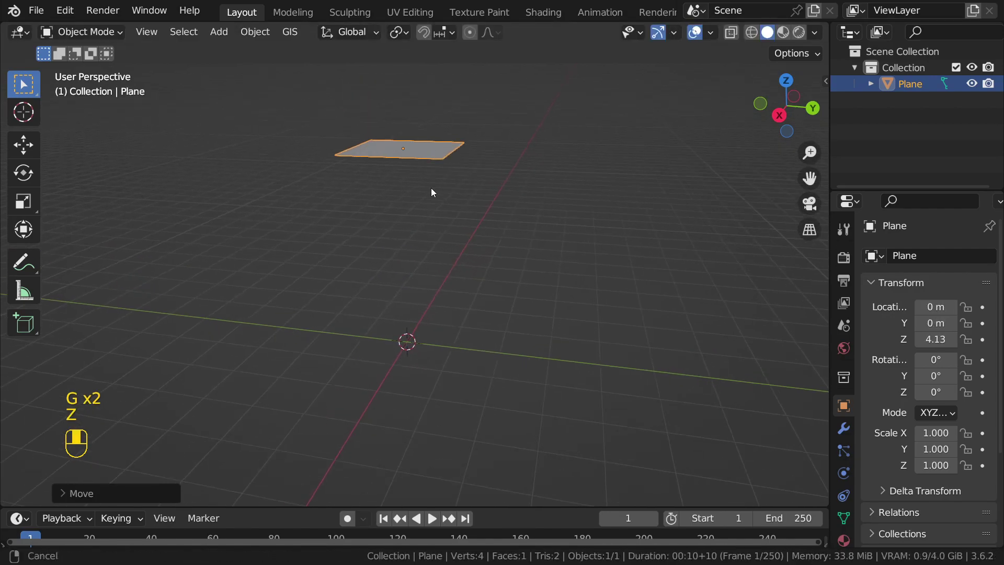
pyautogui.moveTo(416, 171); pyautogui.dragTo(545, 152, button='middle')
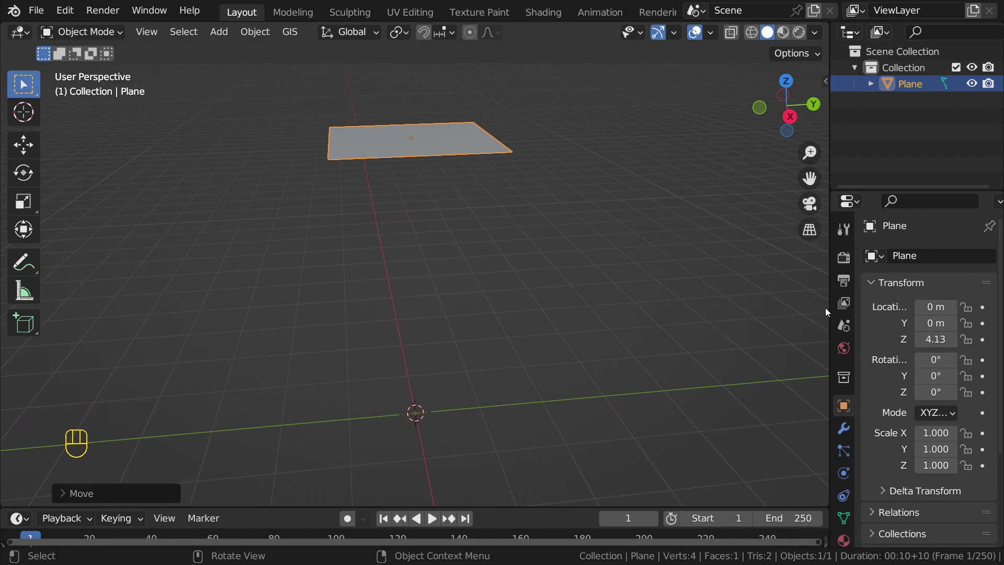
pyautogui.click(843, 454)
# Step: Add a particle system to the plane and briefly play the animation to watch particles fall
pyautogui.moveTo(829, 355); pyautogui.dragTo(800, 356)
pyautogui.click(990, 255)
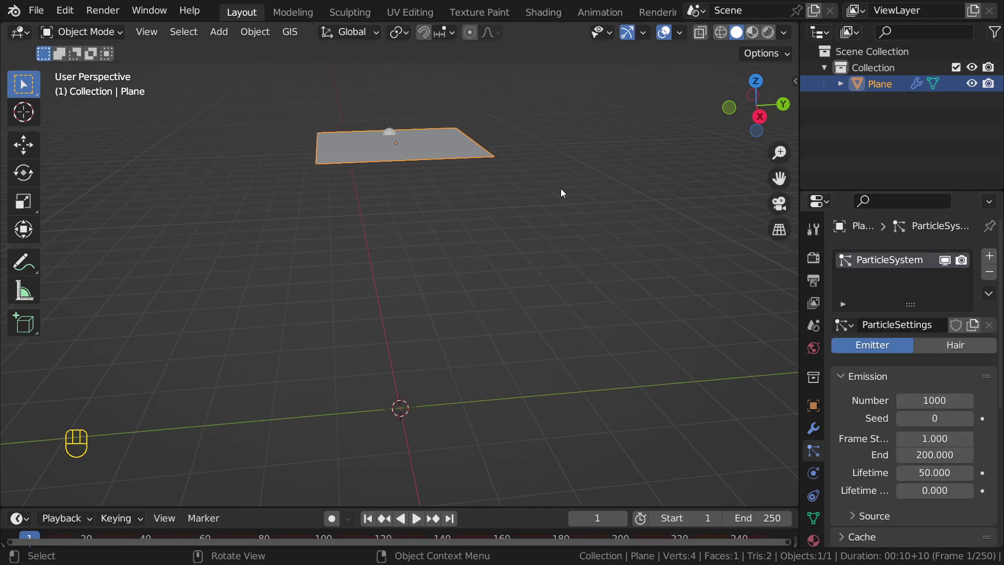
pyautogui.press('space')
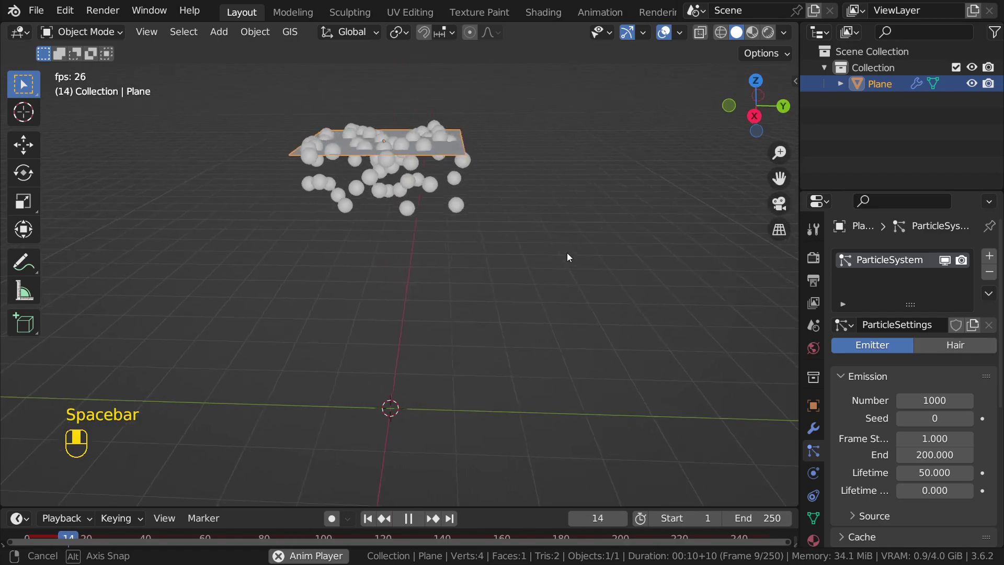
pyautogui.moveTo(570, 253); pyautogui.dragTo(482, 244, button='middle')
pyautogui.moveTo(535, 506); pyautogui.dragTo(530, 384)
pyautogui.moveTo(469, 222); pyautogui.dragTo(542, 190, button='middle')
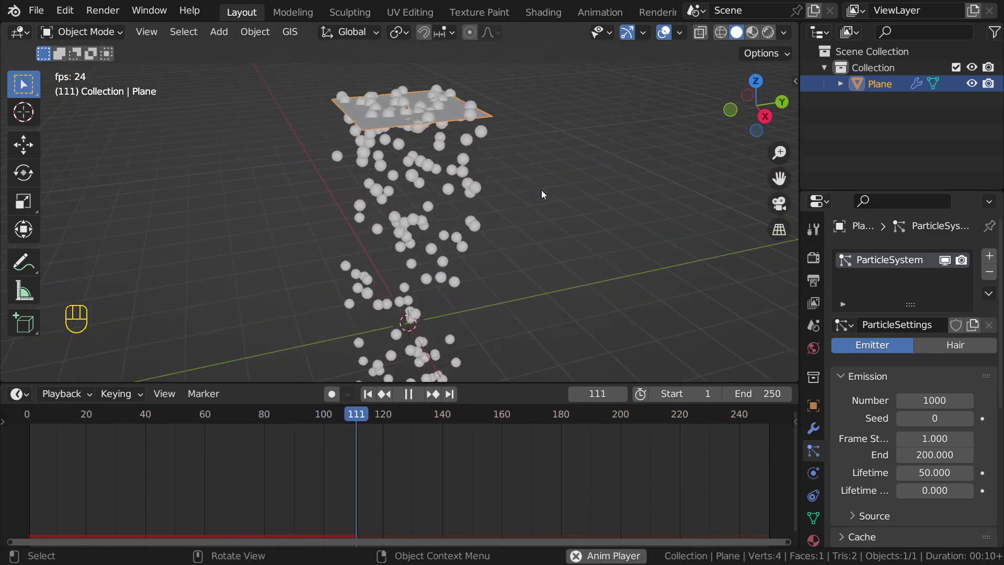
pyautogui.press('space')
pyautogui.moveTo(463, 414); pyautogui.dragTo(113, 421)
# Step: Remove that particle system, return to frame 1, and reselect the plane
pyautogui.click(990, 273)
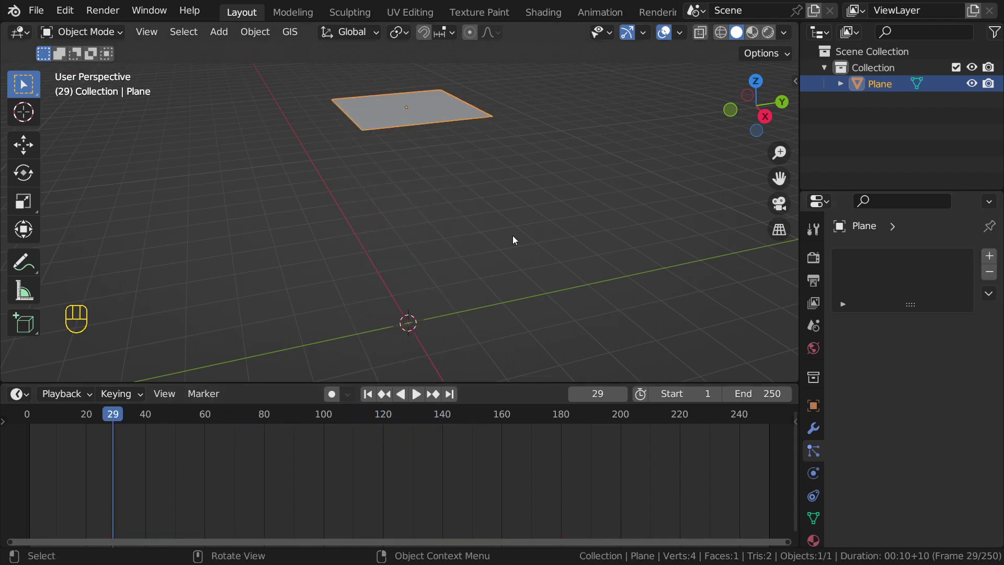
pyautogui.hotkey('shift', 'Left')
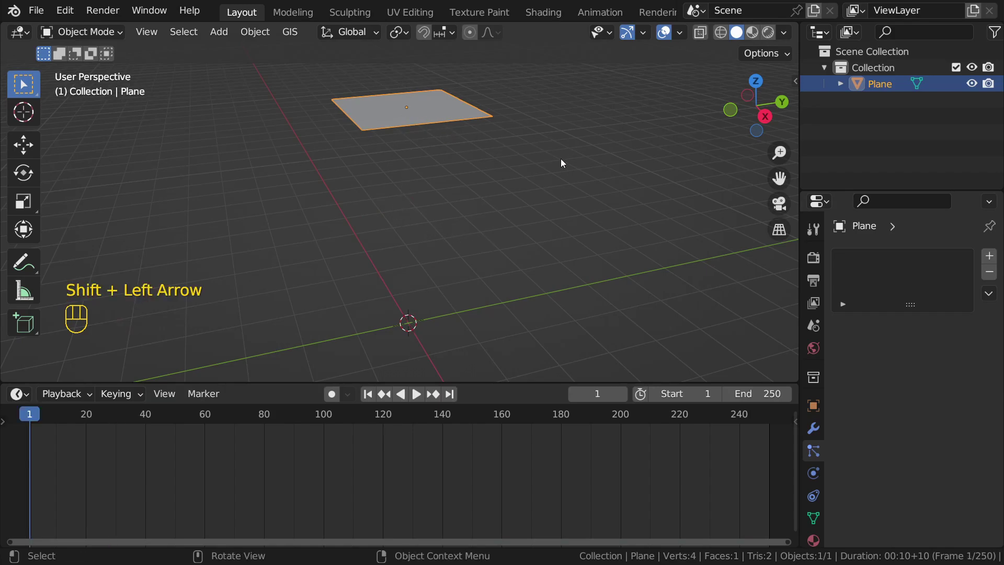
pyautogui.moveTo(550, 156); pyautogui.dragTo(451, 187, button='middle')
pyautogui.click(481, 149)
pyautogui.click(407, 106)
pyautogui.scroll(-2, 437, 158)
pyautogui.scroll(-2, 444, 156)
pyautogui.moveTo(415, 109); pyautogui.dragTo(410, 158, button='middle')
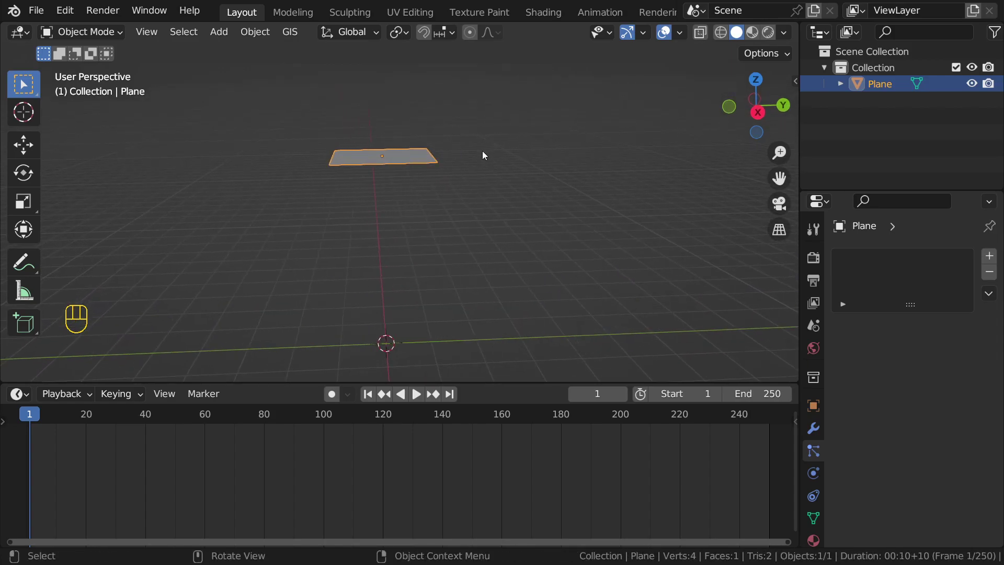
pyautogui.moveTo(393, 168); pyautogui.dragTo(397, 191, button='middle')
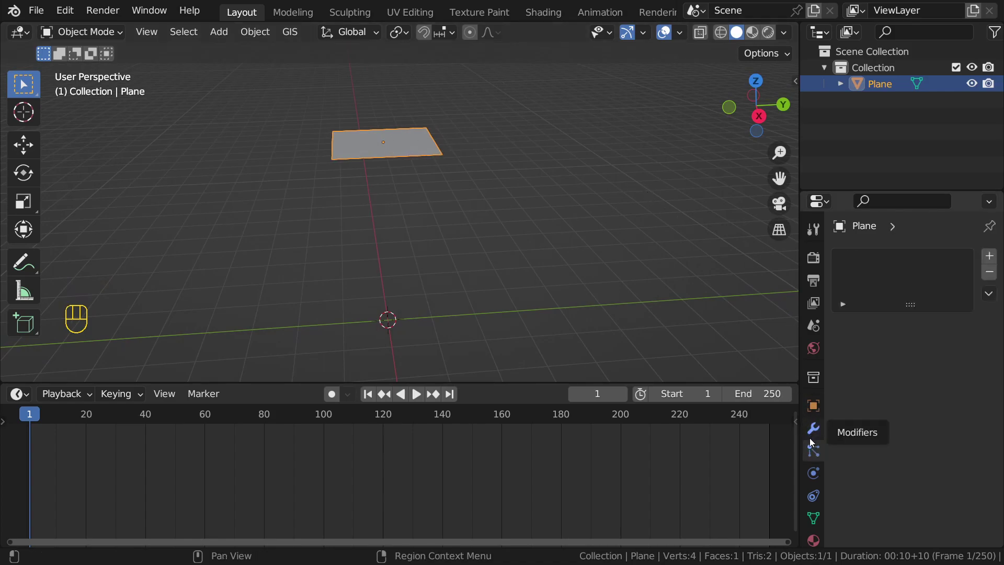
# Step: Add a new particle system and play the animation, pausing at frame 96
pyautogui.click(987, 257)
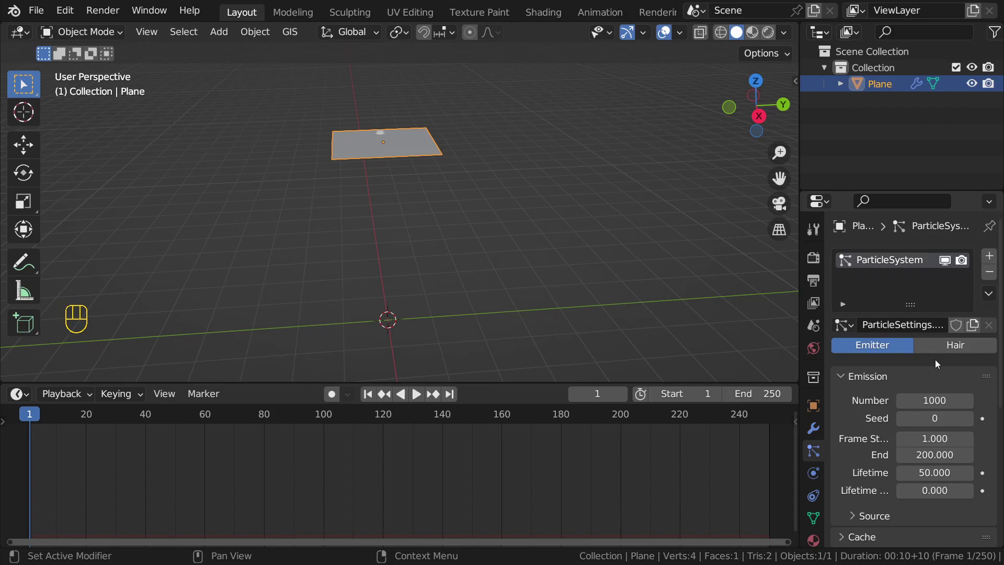
pyautogui.keyDown('shift'); pyautogui.moveTo(379, 134); pyautogui.dragTo(421, 164, button='middle'); pyautogui.keyUp('shift')
pyautogui.moveTo(450, 212); pyautogui.dragTo(443, 209, button='middle')
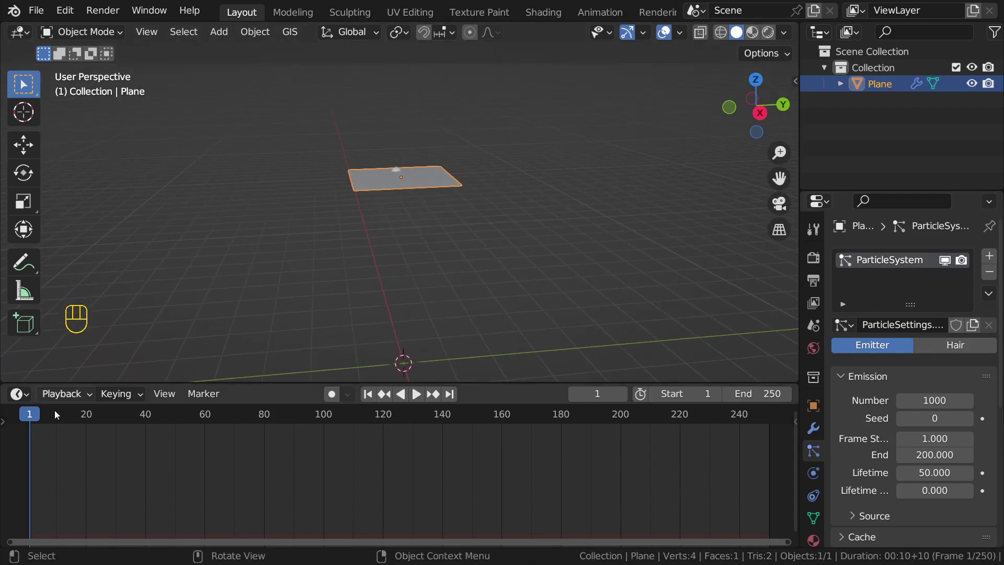
pyautogui.press('space')
pyautogui.moveTo(381, 245); pyautogui.dragTo(532, 237, button='middle')
pyautogui.press('space')
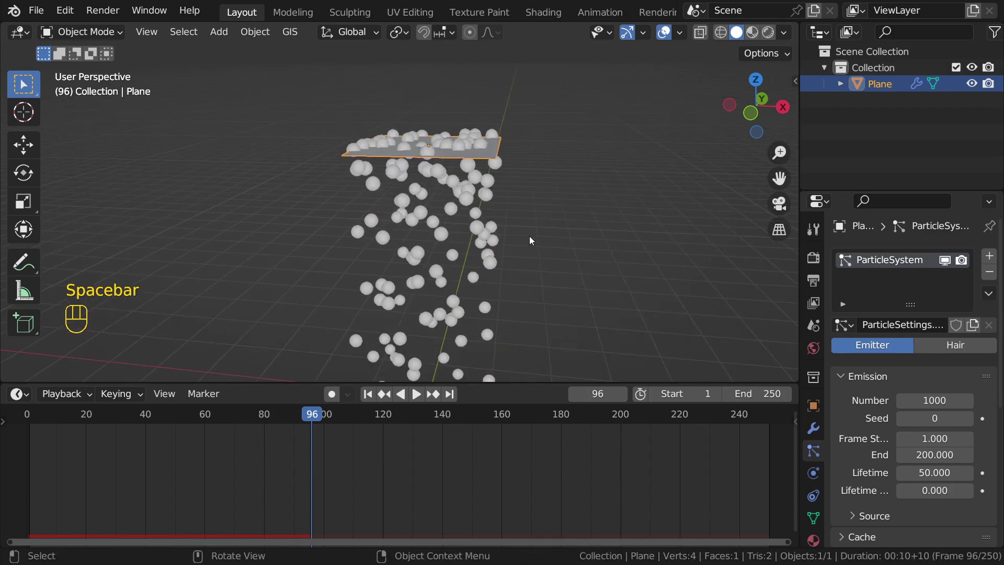
pyautogui.keyDown('shift'); pyautogui.moveTo(466, 196); pyautogui.dragTo(496, 154, button='middle'); pyautogui.keyUp('shift')
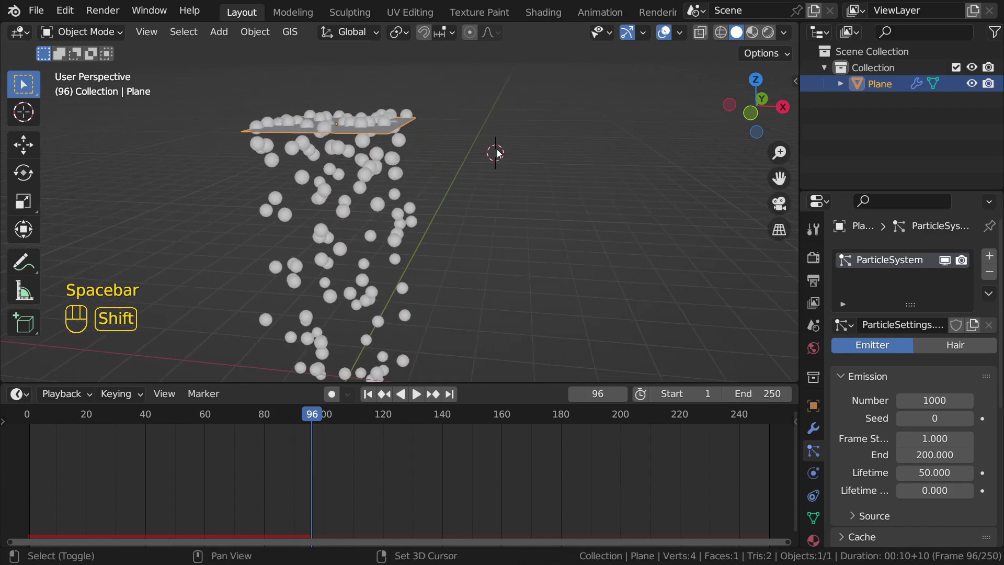
# Step: Add a cube and scale it down to about 0.23
pyautogui.hotkey('shift', 'a')
pyautogui.moveTo(498, 153)
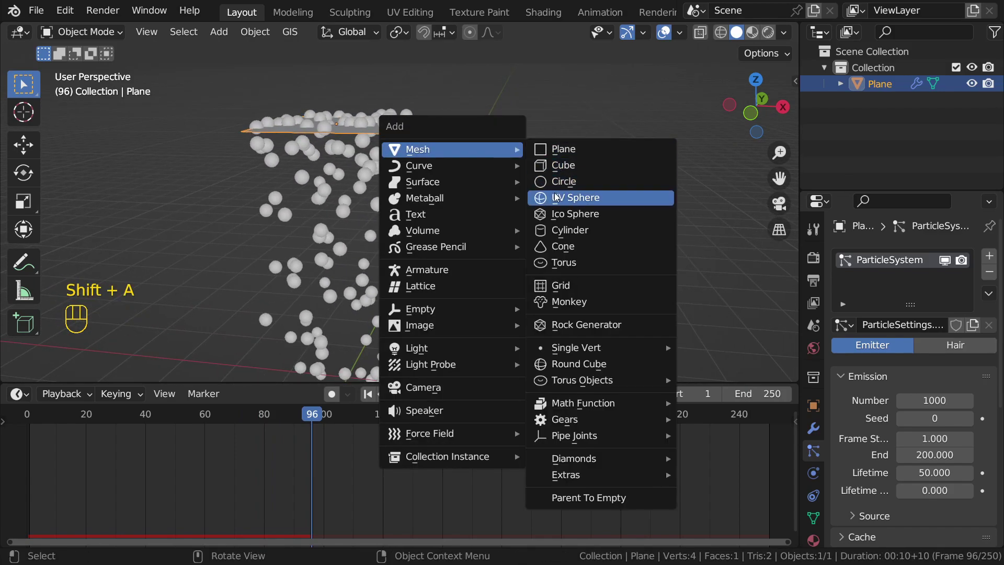
pyautogui.click(554, 166)
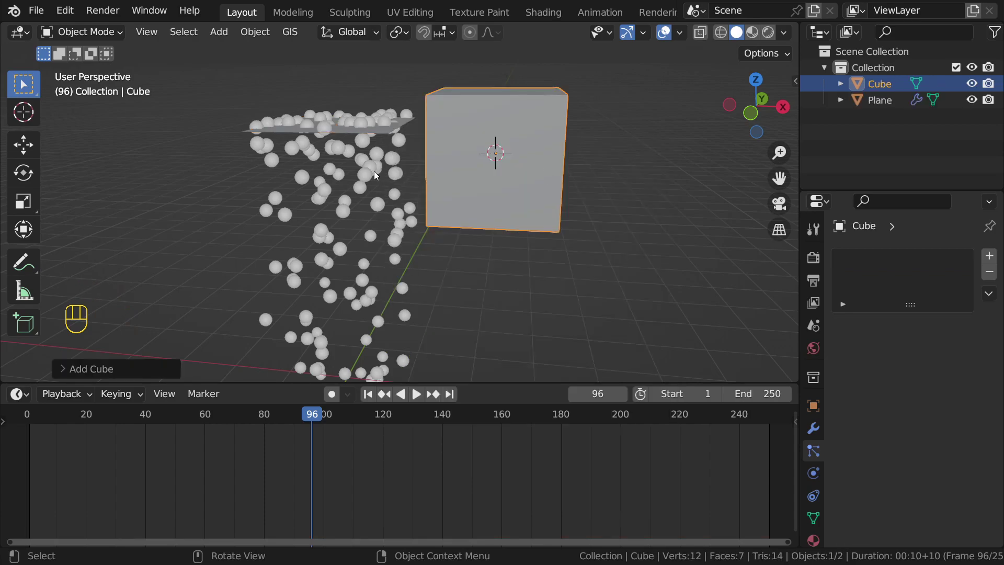
pyautogui.click(320, 162)
pyautogui.click(560, 139)
pyautogui.press('s')
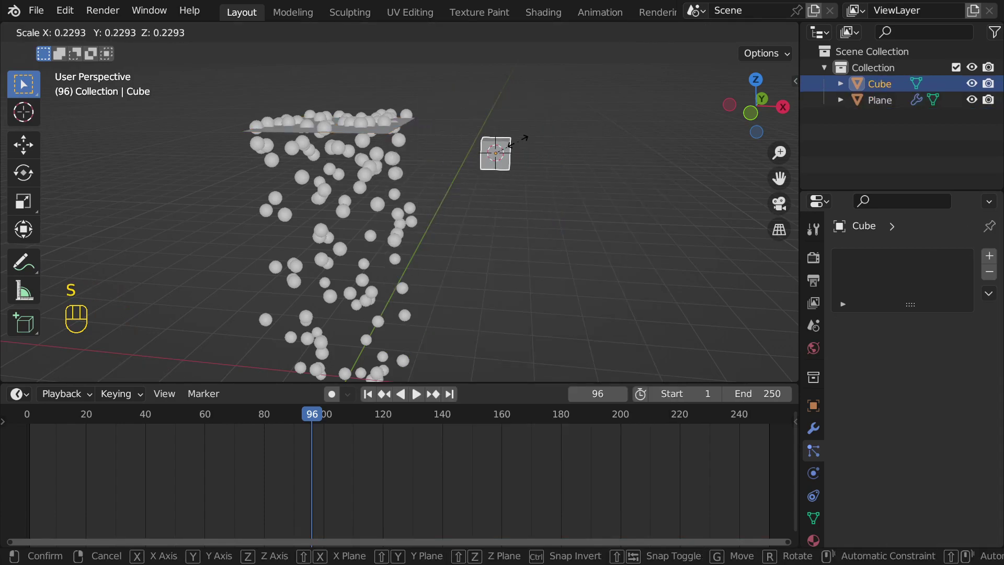
pyautogui.click(516, 142)
# Step: Set the plane's particle Render As option to Object
pyautogui.click(331, 153)
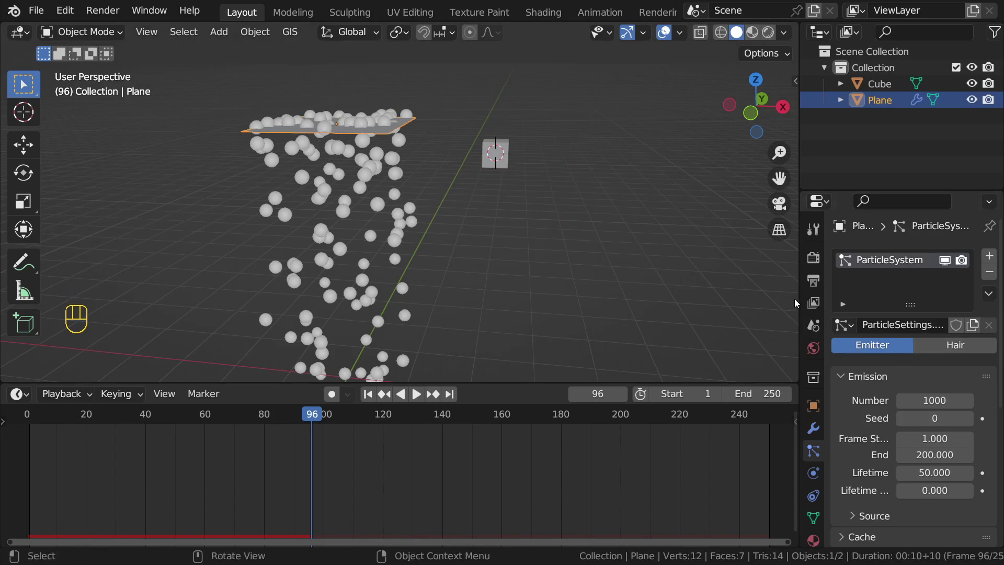
pyautogui.moveTo(796, 299); pyautogui.dragTo(737, 299)
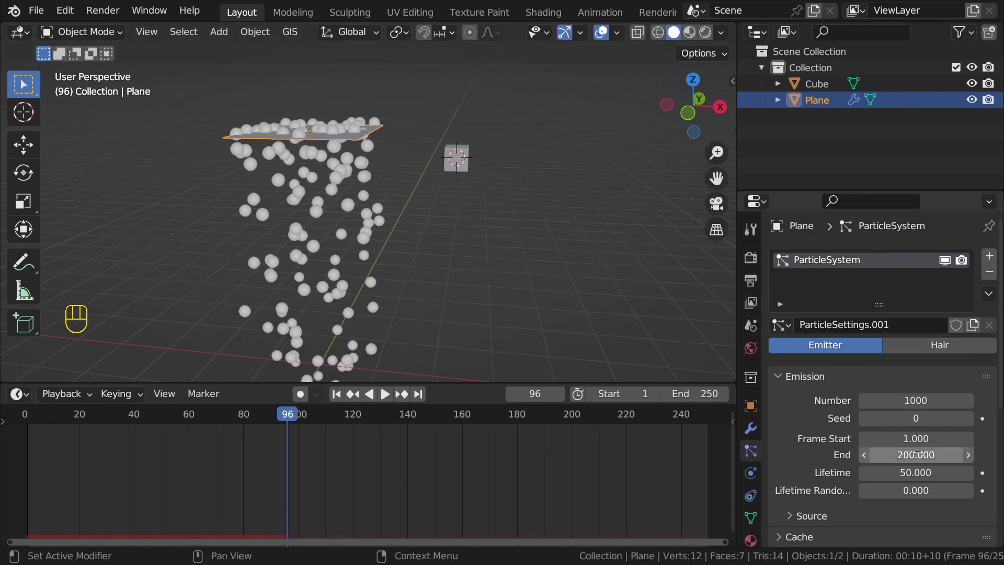
pyautogui.scroll(-8, 917, 452)
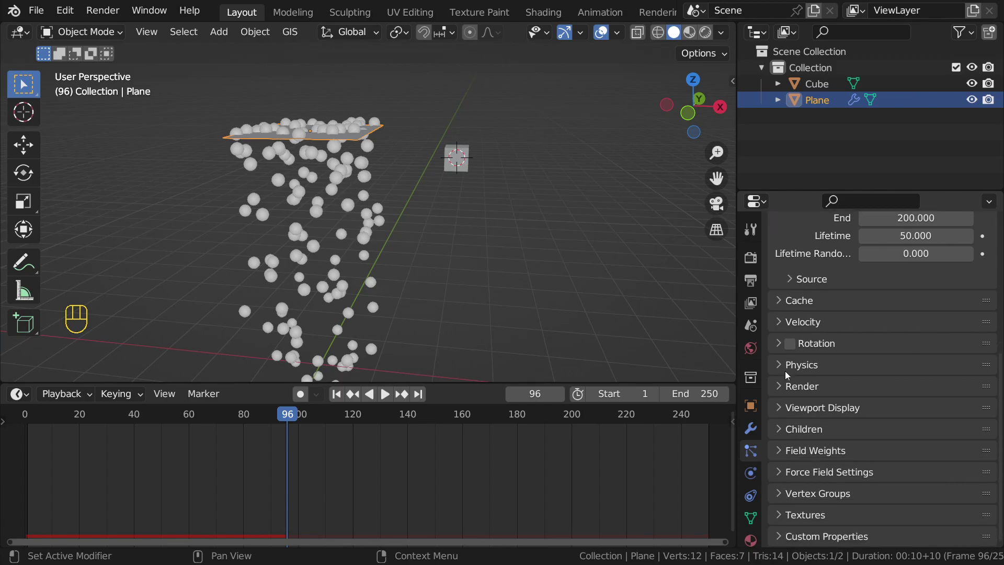
pyautogui.click(800, 386)
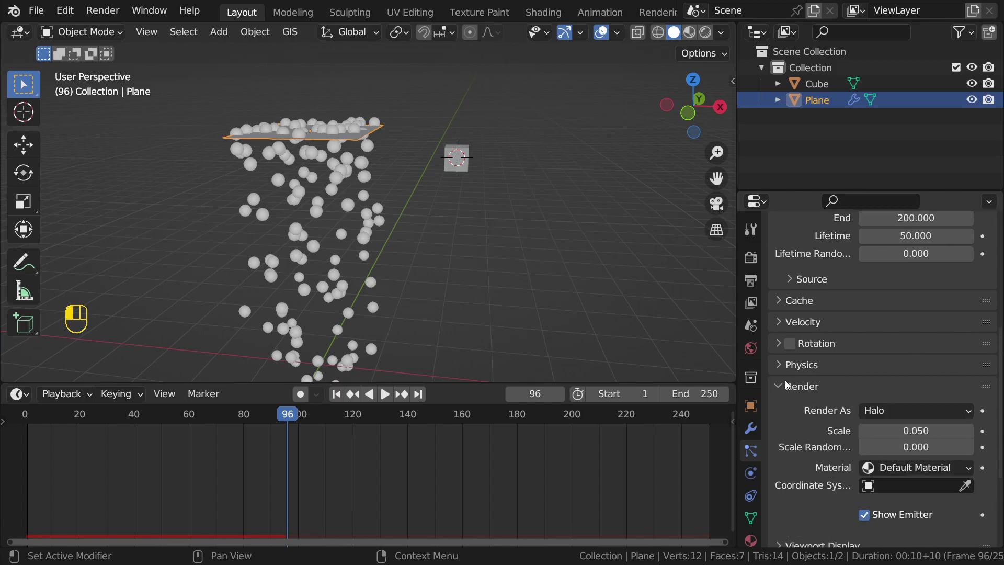
pyautogui.click(906, 411)
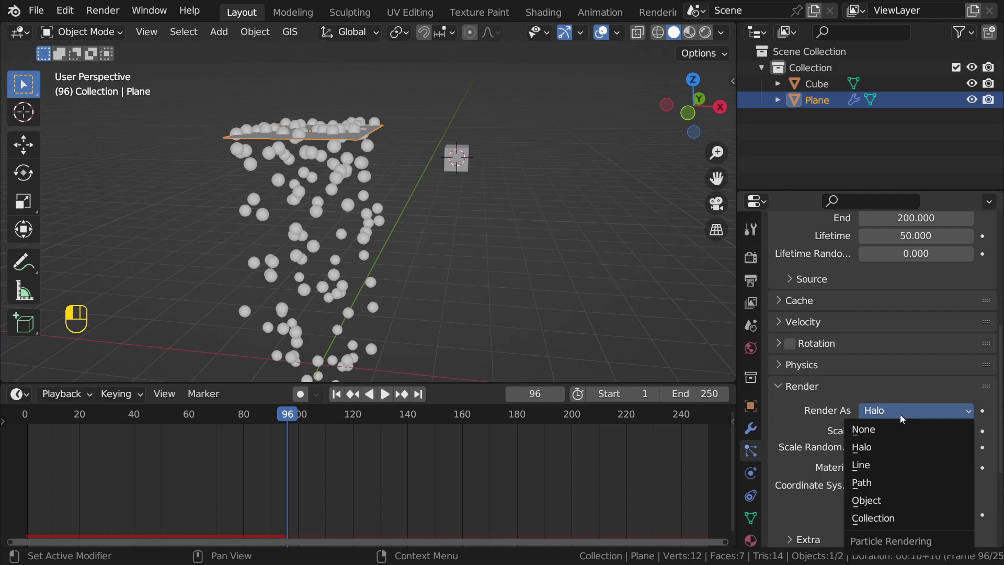
pyautogui.click(868, 501)
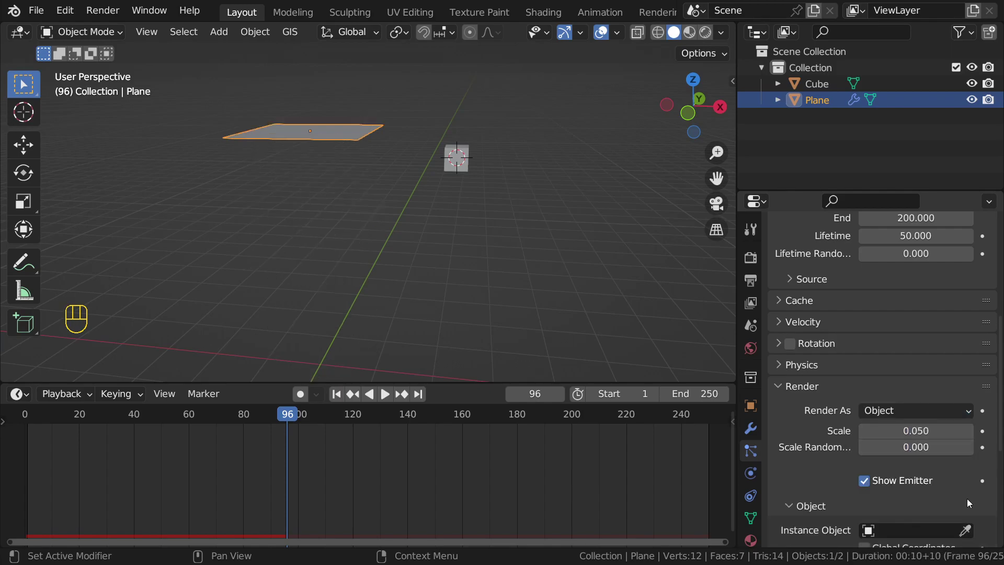
# Step: Pick the Cube as the instance object and play the animation
pyautogui.scroll(-4, 968, 499)
pyautogui.click(966, 447)
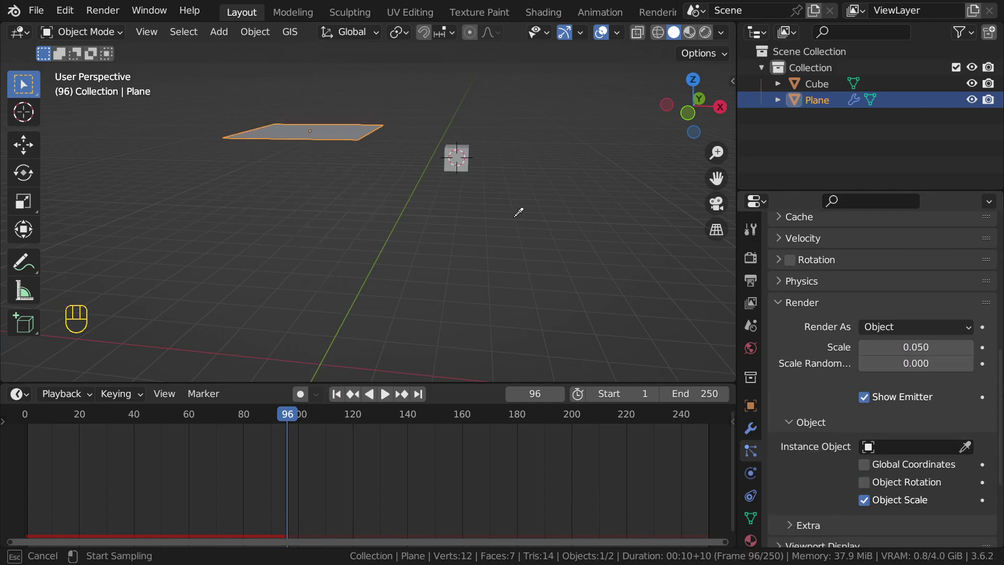
pyautogui.click(455, 142)
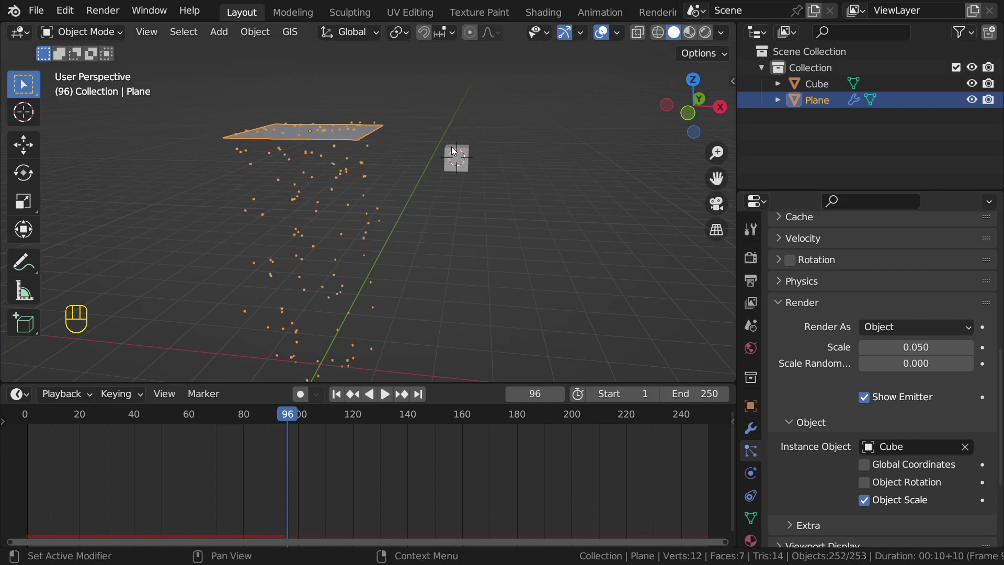
pyautogui.click(489, 250)
pyautogui.press('space')
pyautogui.moveTo(435, 204); pyautogui.dragTo(451, 213, button='middle')
pyautogui.scroll(3, 441, 208)
# Step: Scale the Cube up so the falling particle copies grow, then replay and inspect
pyautogui.click(546, 163)
pyautogui.press('s')
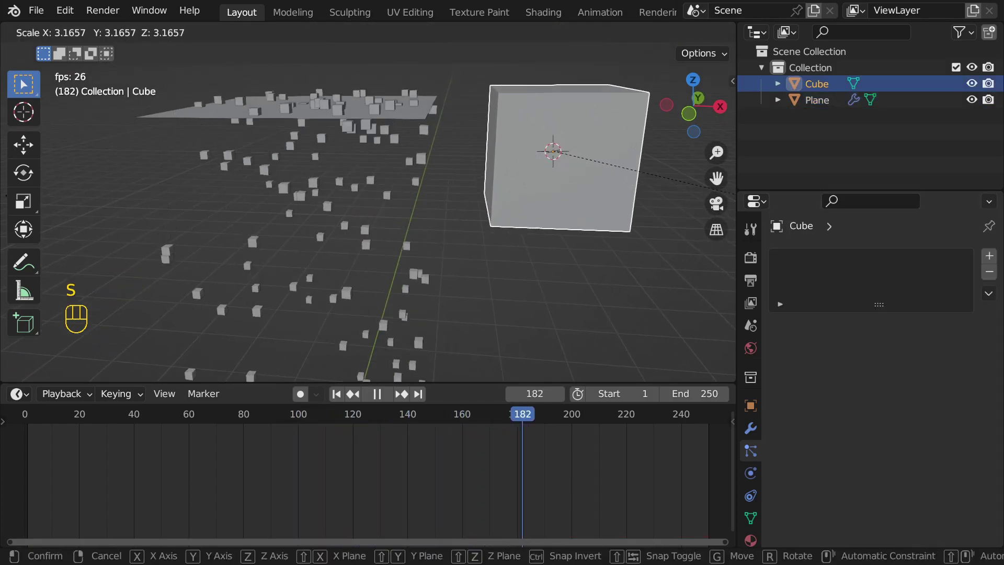
pyautogui.click(735, 200)
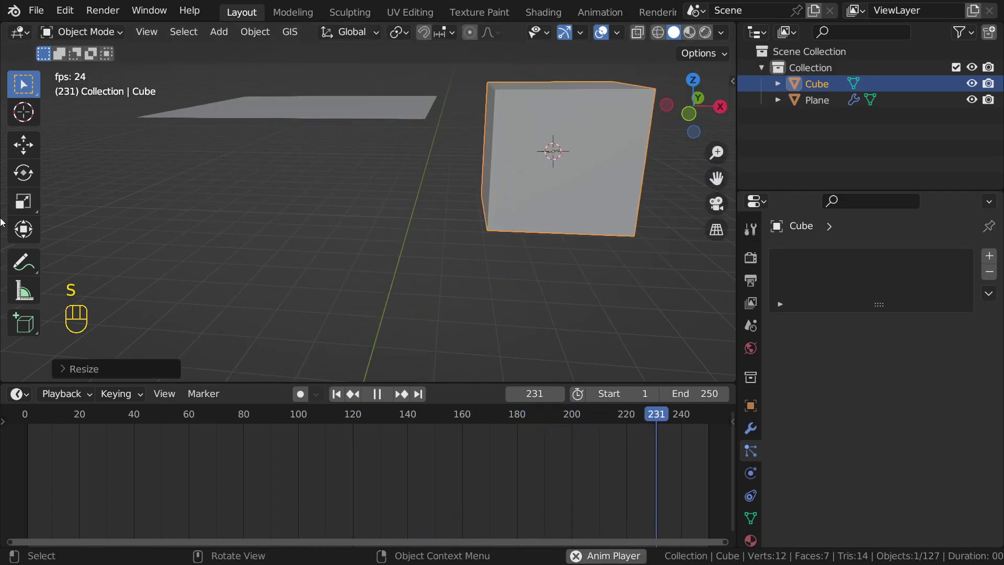
pyautogui.hotkey('shift', 'Left')
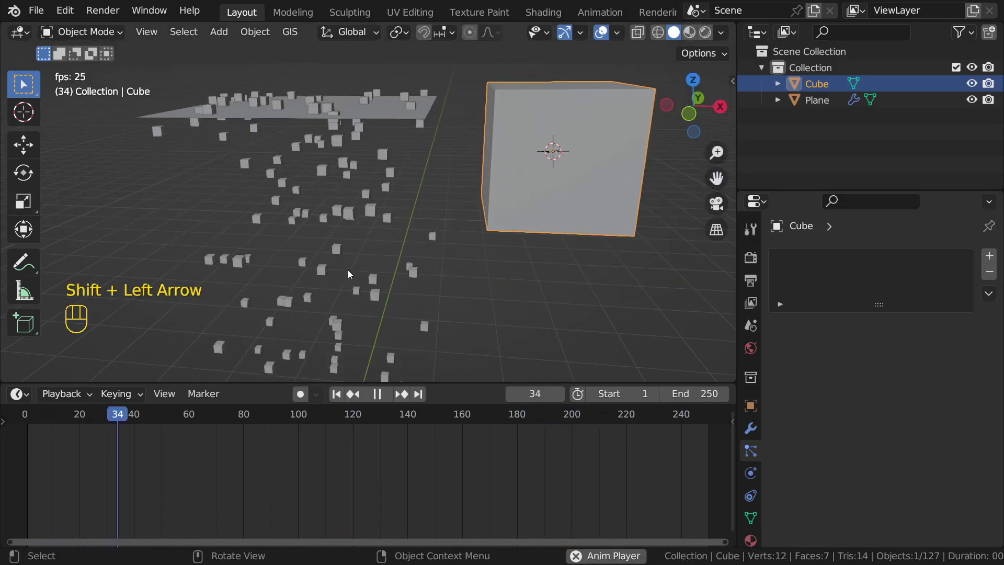
pyautogui.scroll(-4, 411, 247)
pyautogui.moveTo(411, 247); pyautogui.dragTo(409, 291, button='middle')
pyautogui.press('space')
pyautogui.scroll(2, 441, 273)
pyautogui.scroll(3, 376, 273)
pyautogui.moveTo(374, 244); pyautogui.dragTo(418, 234, button='middle')
pyautogui.scroll(-3, 418, 234)
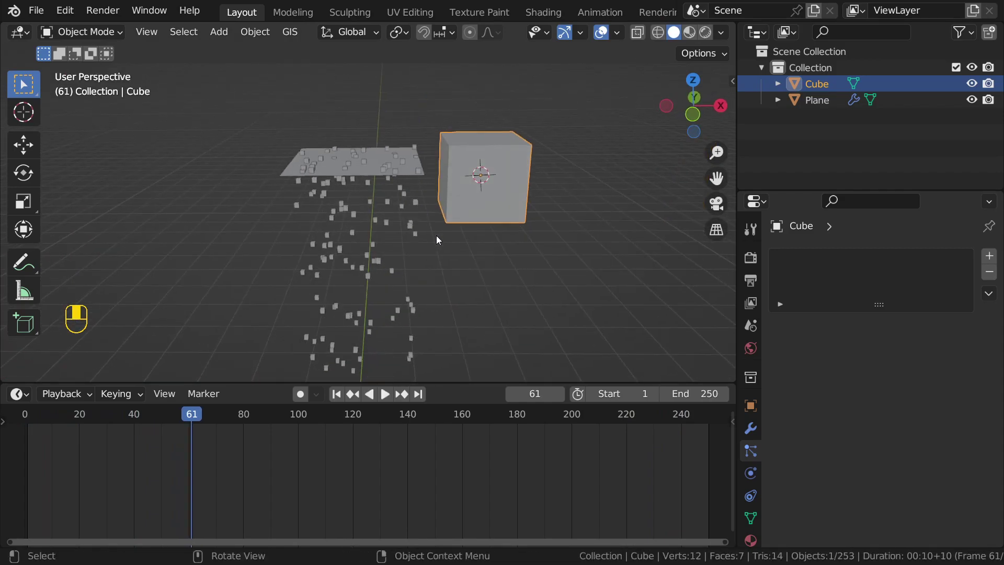
pyautogui.moveTo(437, 235); pyautogui.dragTo(403, 216, button='middle')
# Step: On the Plane's particle Field Weights, lower Gravity to about 0.19
pyautogui.click(403, 216)
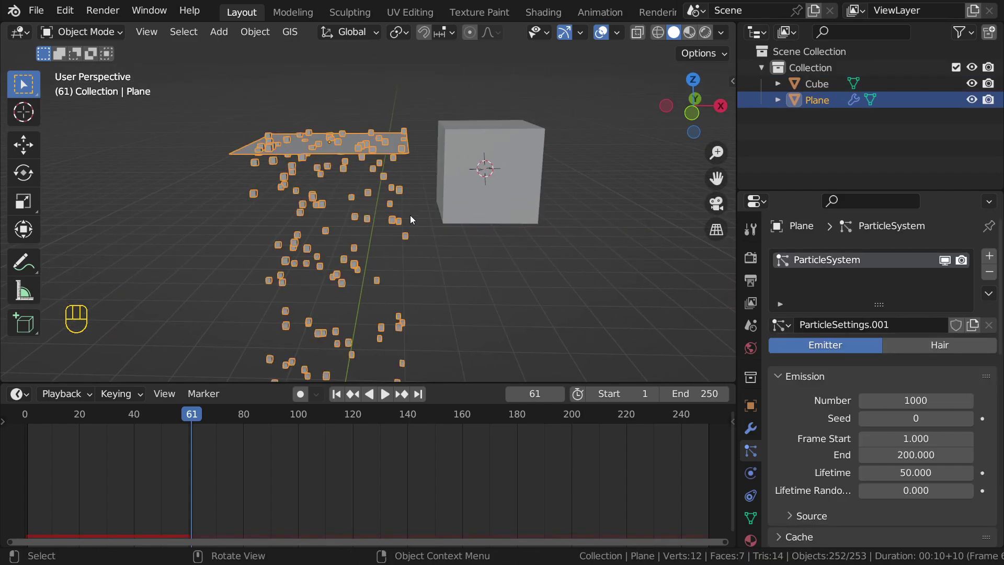
pyautogui.click(360, 120)
pyautogui.click(324, 162)
pyautogui.scroll(-2, 754, 457)
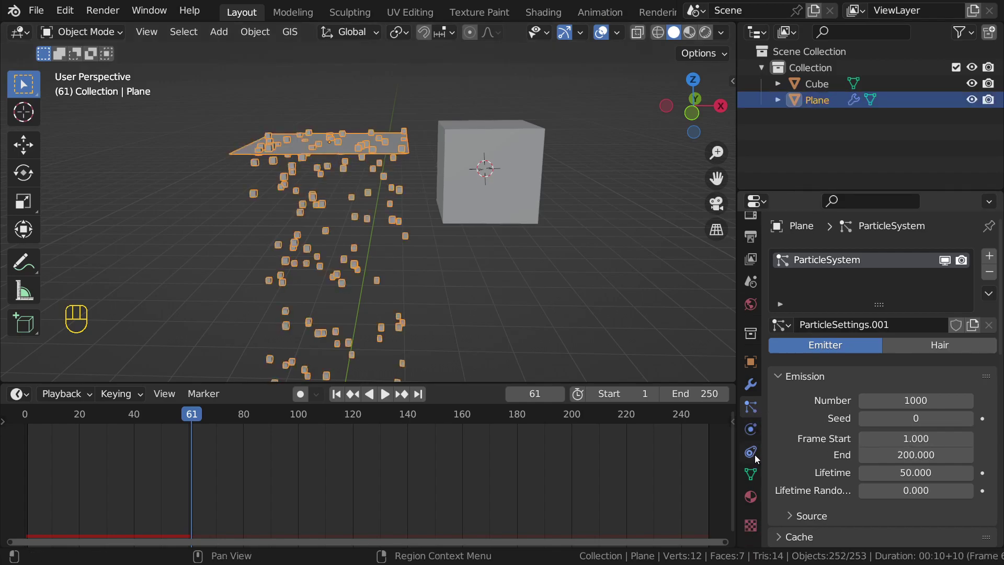
pyautogui.scroll(-12, 918, 467)
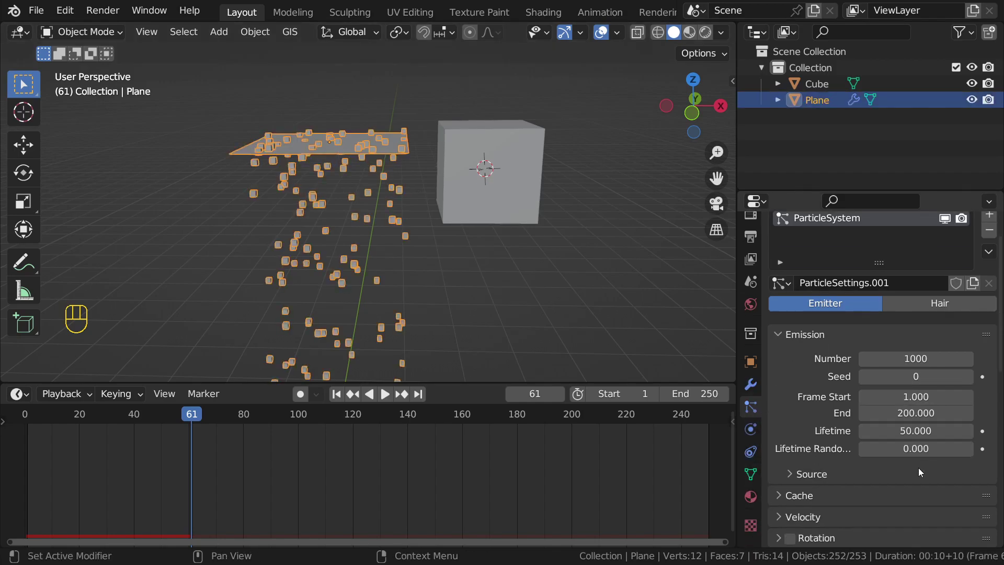
pyautogui.scroll(-5, 919, 467)
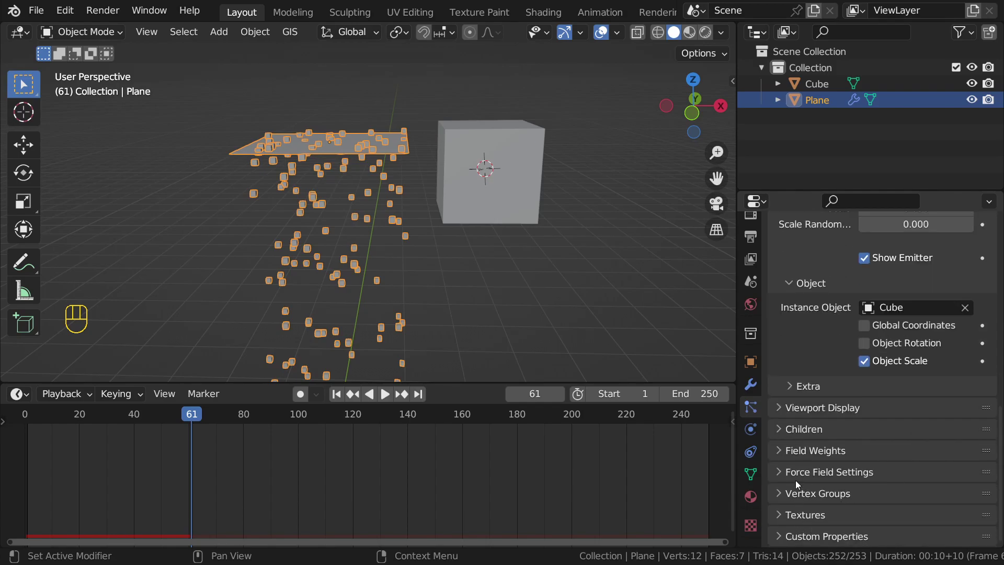
pyautogui.click(799, 471)
pyautogui.click(799, 471)
pyautogui.click(797, 450)
pyautogui.scroll(-4, 830, 430)
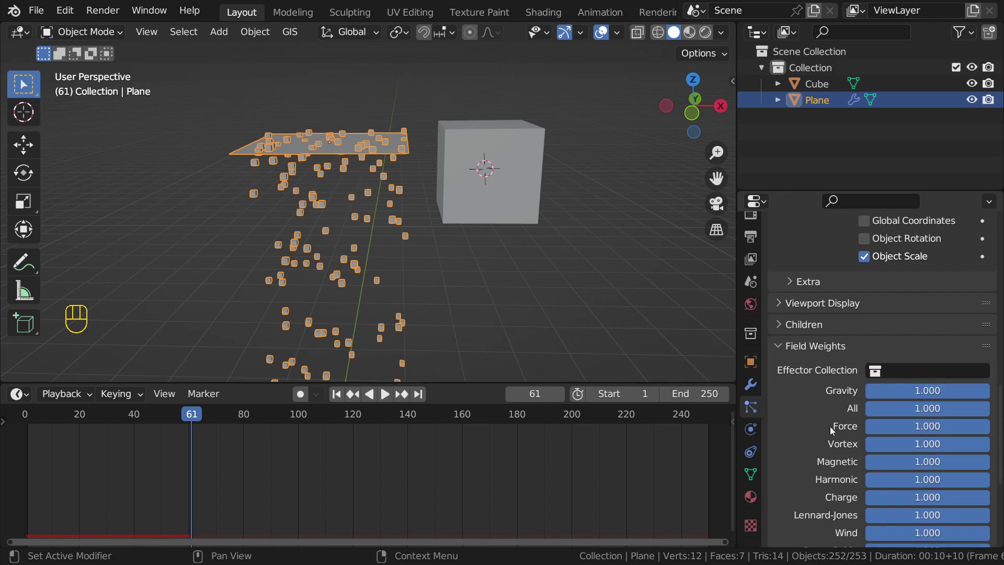
pyautogui.moveTo(936, 391); pyautogui.dragTo(829, 390)
# Step: Replay with the lower gravity, then restore the Gravity weight to 1.000
pyautogui.hotkey('shift', 'Left')
pyautogui.moveTo(457, 290); pyautogui.dragTo(400, 297, button='middle')
pyautogui.press('space')
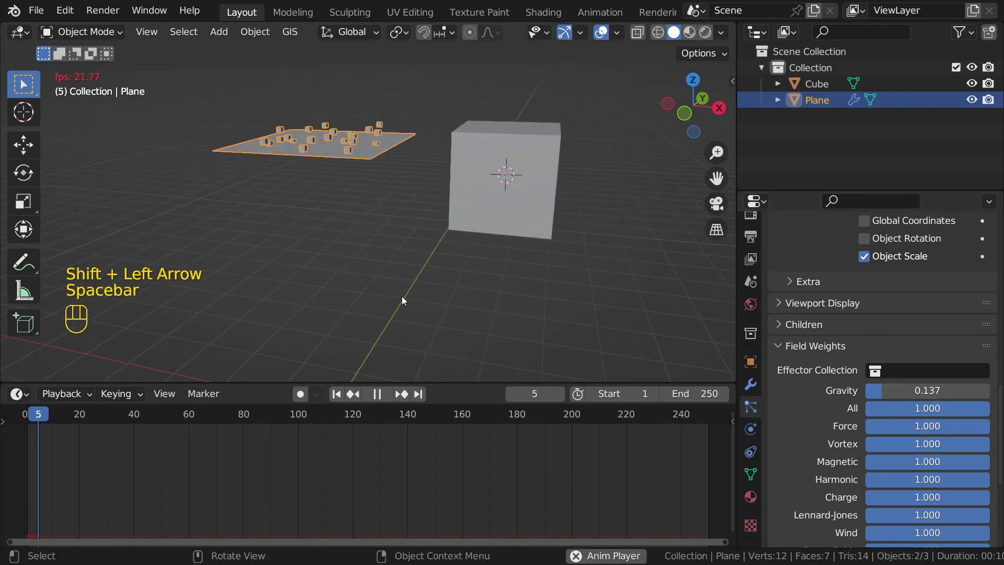
pyautogui.click(427, 298)
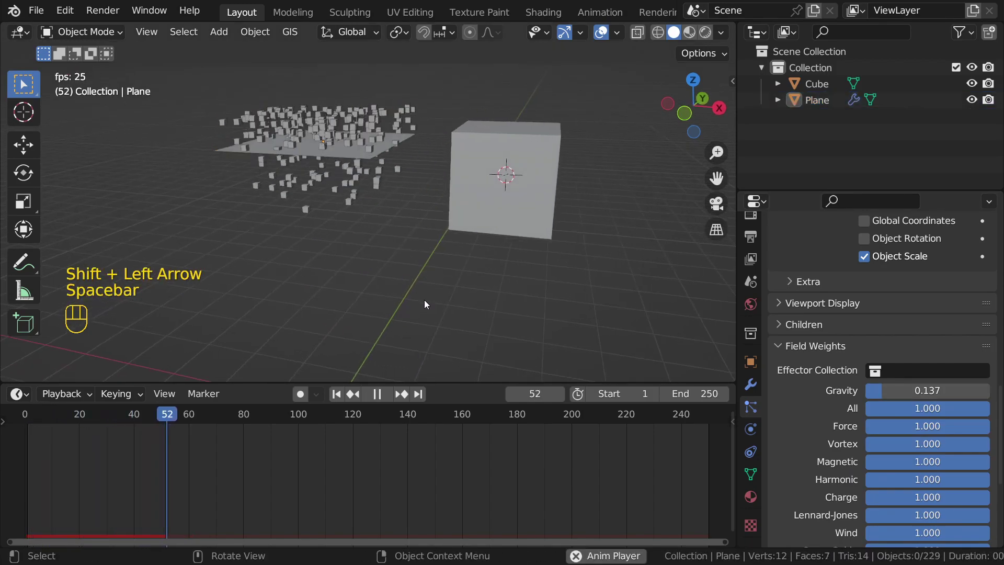
pyautogui.moveTo(868, 391); pyautogui.dragTo(978, 390)
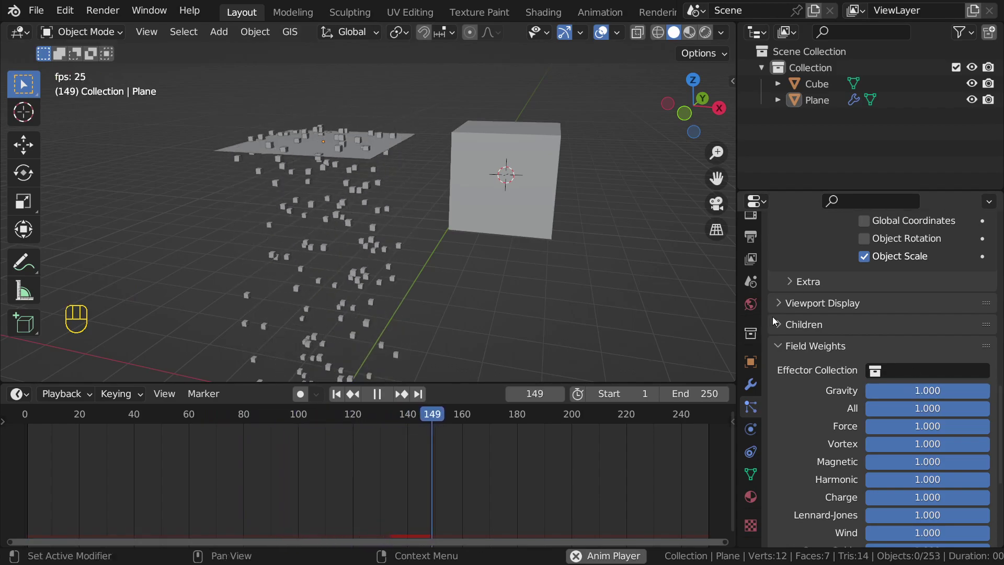
pyautogui.scroll(12, 789, 400)
pyautogui.scroll(10, 788, 401)
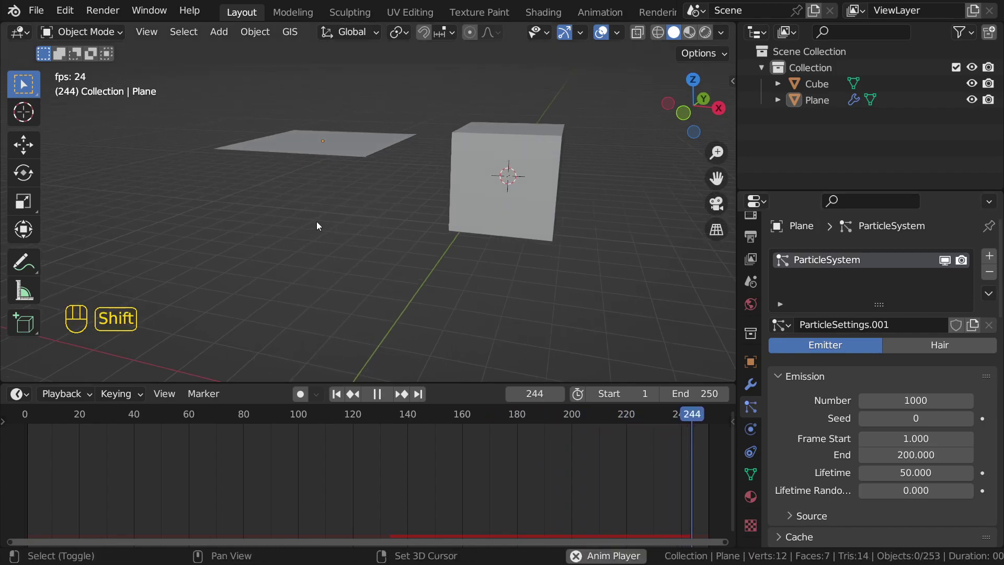
pyautogui.hotkey('shift', 'Left')
pyautogui.press('space')
pyautogui.scroll(-5, 427, 211)
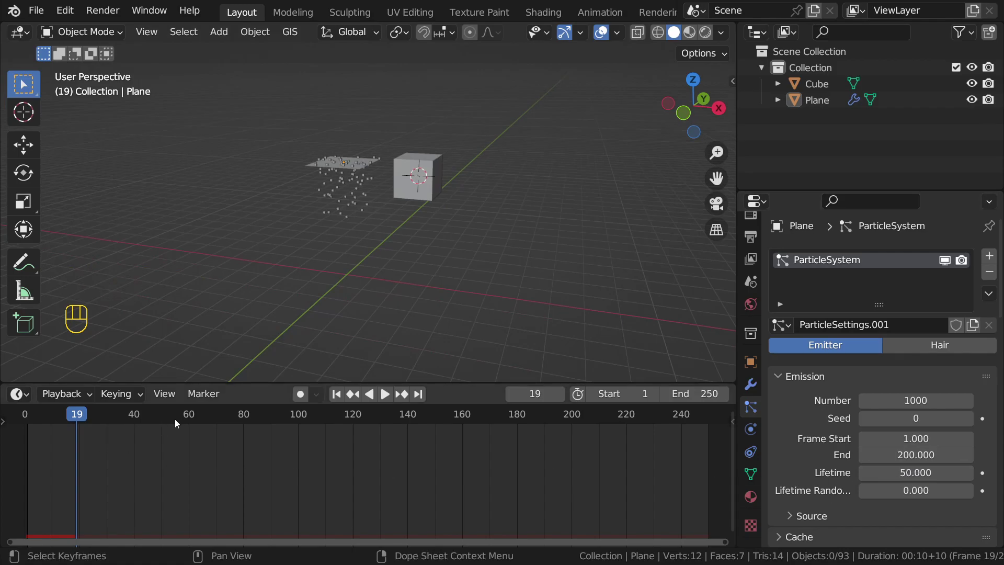
# Step: Set the particle Lifetime to 5 and replay from frame 1
pyautogui.press('space')
pyautogui.keyDown('shift'); pyautogui.moveTo(398, 303); pyautogui.dragTo(390, 250, button='middle'); pyautogui.keyUp('shift')
pyautogui.press('space')
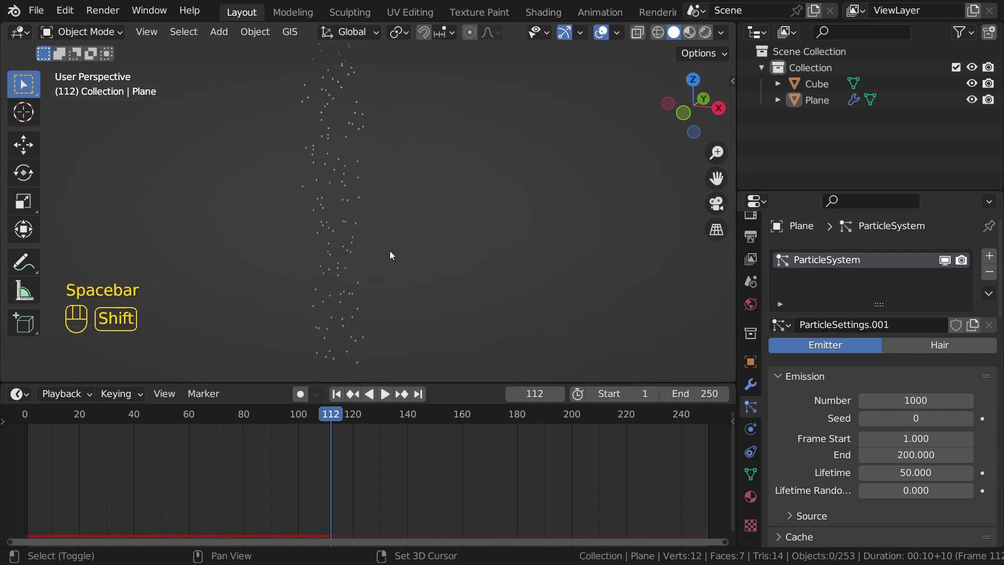
pyautogui.moveTo(395, 306)
pyautogui.keyDown('shift'); pyautogui.mouseDown(button='middle')
pyautogui.moveTo(378, 276)
pyautogui.moveTo(387, 314)
pyautogui.mouseUp(button='middle'); pyautogui.keyUp('shift')
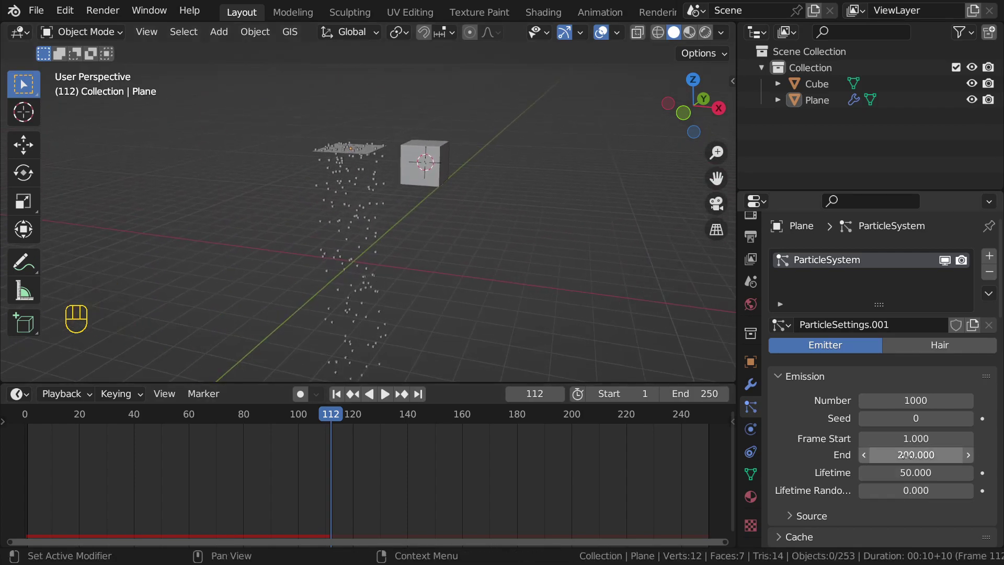
pyautogui.click(907, 473)
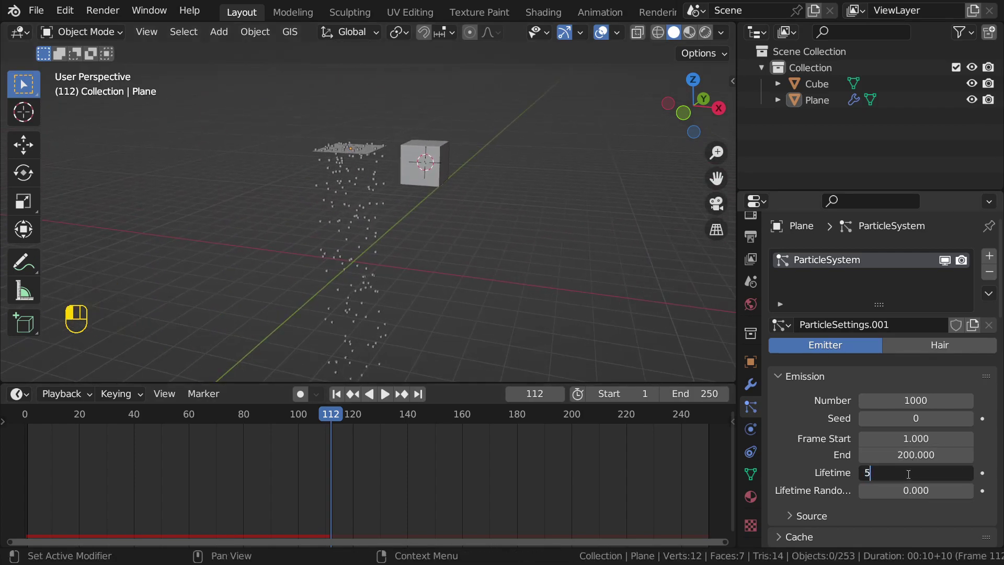
pyautogui.write('5')
pyautogui.press('Return')
pyautogui.hotkey('shift', 'Left')
pyautogui.scroll(2, 398, 204)
pyautogui.press('space')
# Step: Change the particle Lifetime to 10 and replay to watch the cubes vanish sooner
pyautogui.keyDown('shift'); pyautogui.moveTo(399, 196); pyautogui.dragTo(398, 248, button='middle'); pyautogui.keyUp('shift')
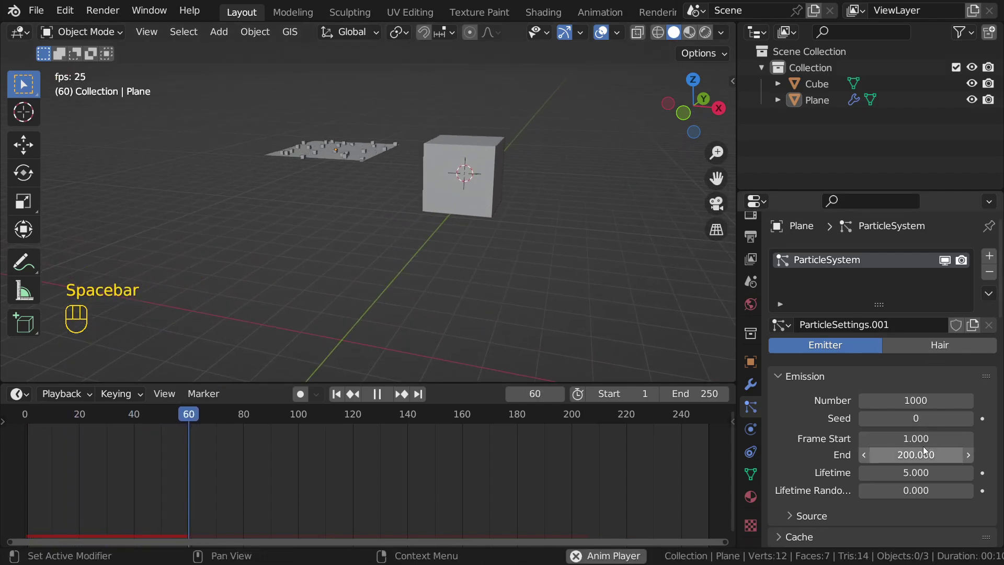
pyautogui.click(915, 472)
pyautogui.write('10')
pyautogui.press('Return')
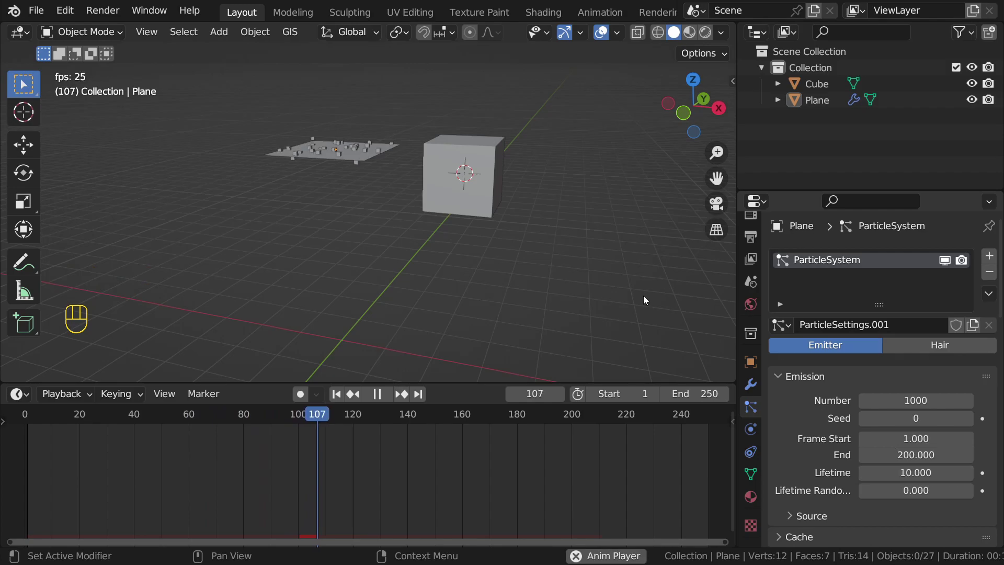
pyautogui.hotkey('shift', 'Left')
pyautogui.moveTo(378, 136); pyautogui.dragTo(327, 104, button='middle')
pyautogui.press('space')
pyautogui.press('space')
pyautogui.keyDown('shift'); pyautogui.moveTo(346, 154); pyautogui.dragTo(346, 163, button='middle'); pyautogui.keyUp('shift')
pyautogui.scroll(1, 347, 165)
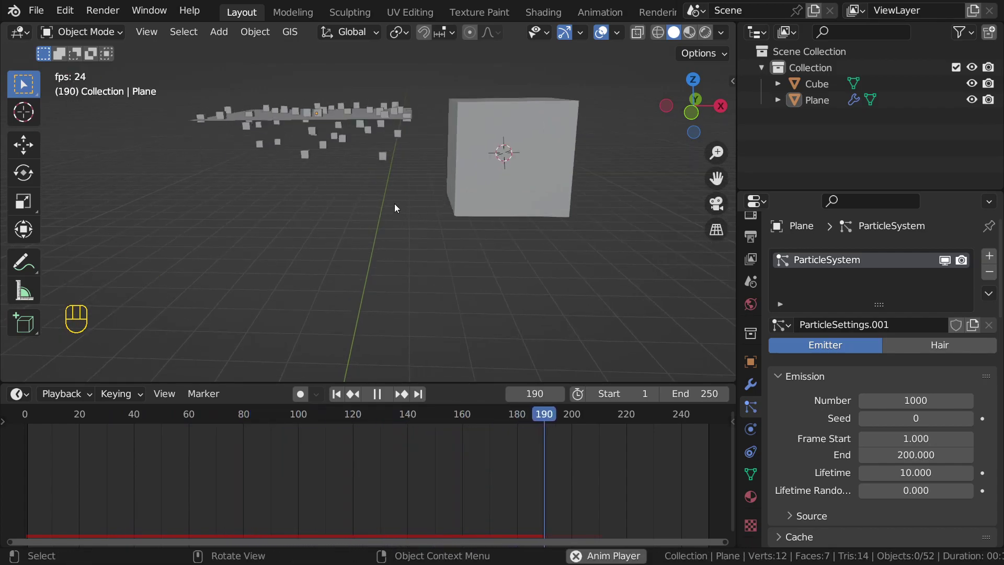
pyautogui.scroll(-4, 394, 203)
pyautogui.press('space')
pyautogui.moveTo(395, 203); pyautogui.dragTo(381, 177, button='middle')
pyautogui.click(382, 177)
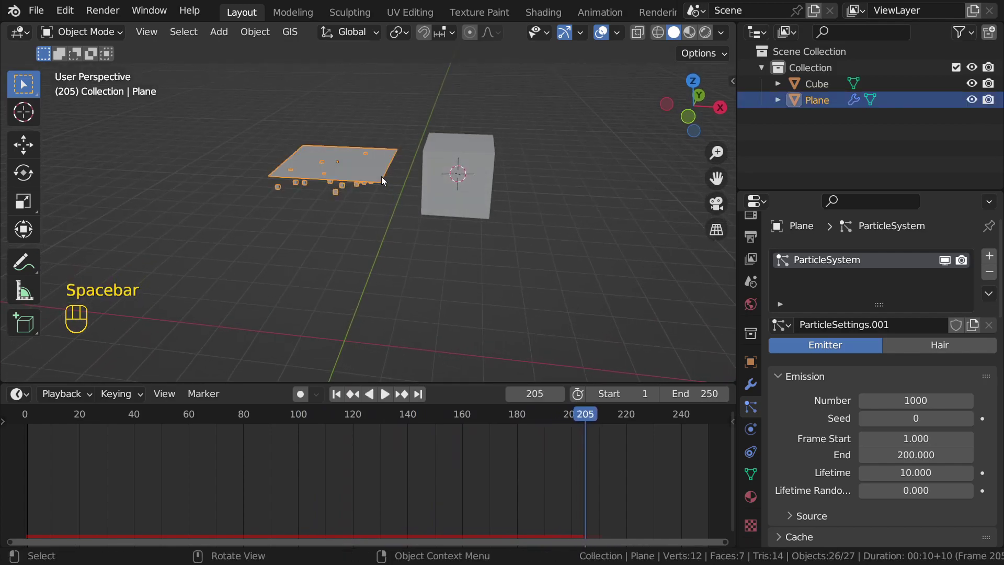
pyautogui.scroll(4, 381, 176)
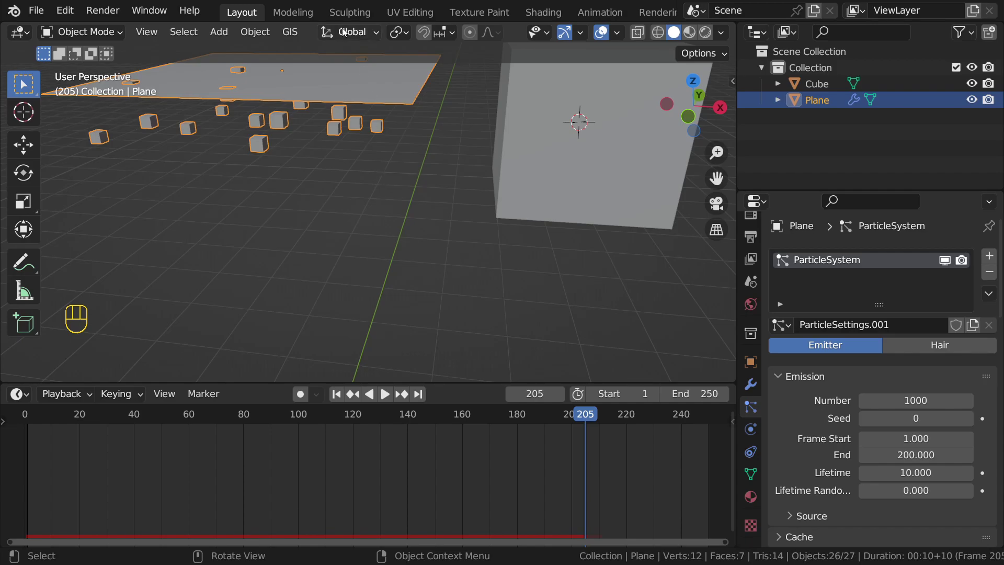
# Step: Frame the plane and cube in the viewport, then box-select both objects
pyautogui.scroll(-5, 423, 122)
pyautogui.keyDown('shift'); pyautogui.moveTo(422, 125); pyautogui.dragTo(472, 152, button='middle'); pyautogui.keyUp('shift')
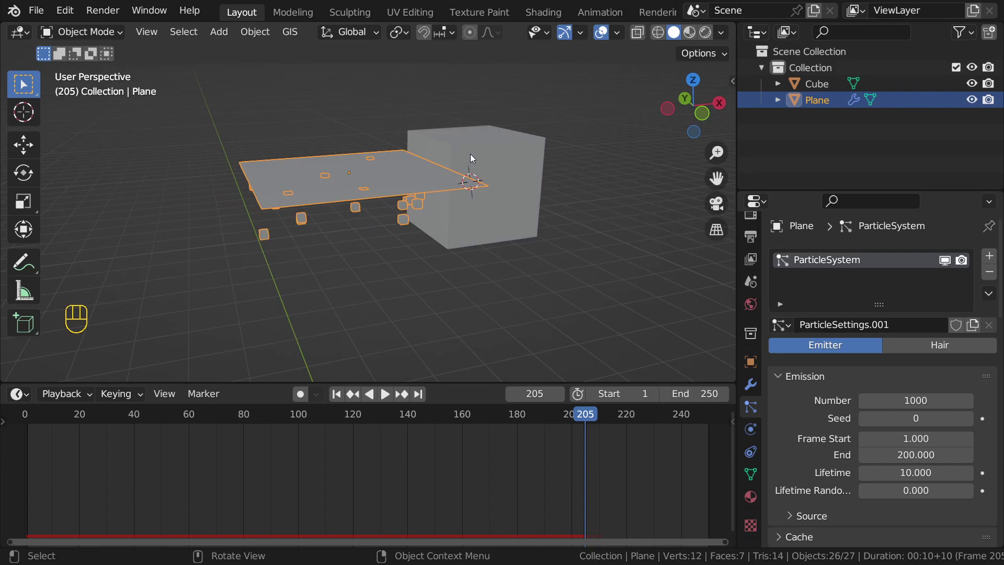
pyautogui.moveTo(470, 154); pyautogui.dragTo(434, 190, button='middle')
pyautogui.scroll(-2, 378, 159)
pyautogui.scroll(1, 434, 190)
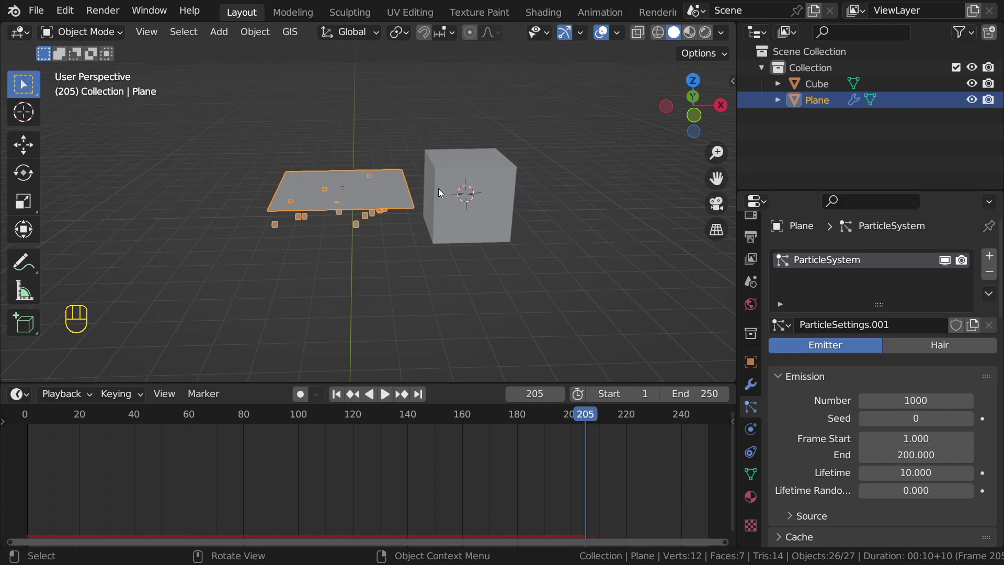
pyautogui.scroll(-3, 439, 190)
pyautogui.moveTo(460, 210)
pyautogui.mouseDown(button='middle')
pyautogui.moveTo(481, 225)
pyautogui.moveTo(458, 196)
pyautogui.mouseUp(button='middle')
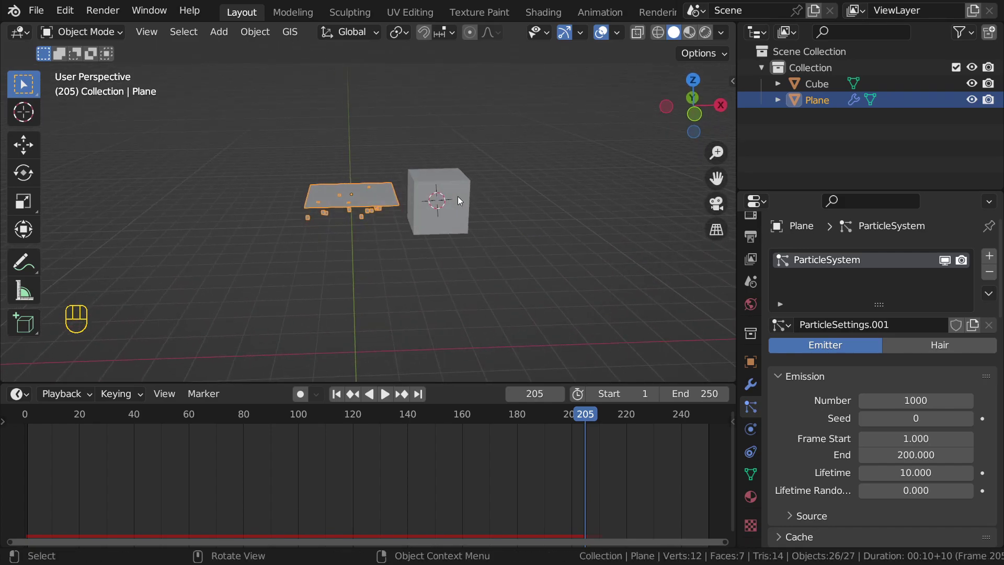
pyautogui.moveTo(394, 164); pyautogui.dragTo(424, 209)
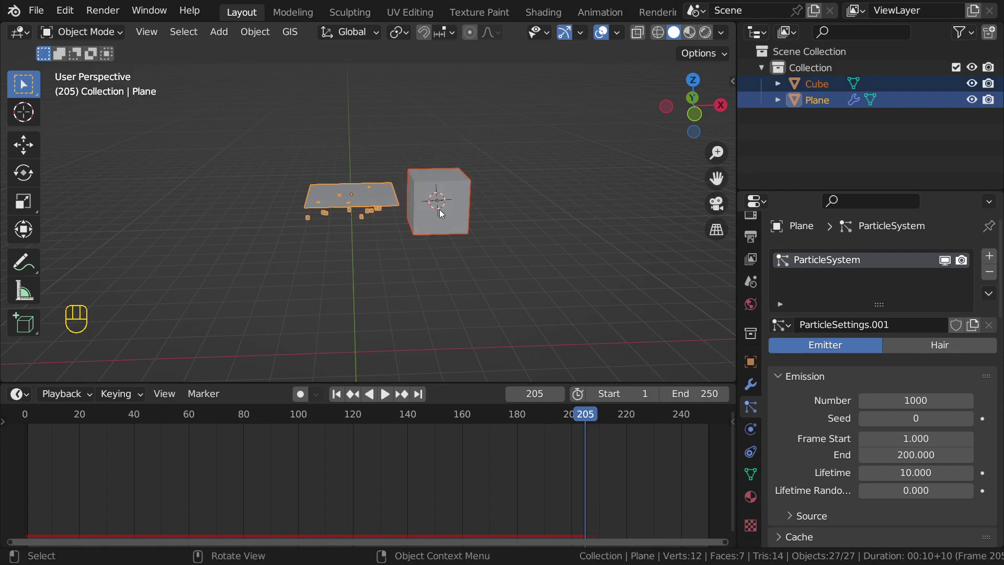
pyautogui.moveTo(309, 103); pyautogui.dragTo(493, 226)
pyautogui.moveTo(506, 267); pyautogui.dragTo(506, 267)
# Step: Delete the plane and cube, then reset the view and 3D cursor with Shift+C
pyautogui.press('x')
pyautogui.click(450, 212)
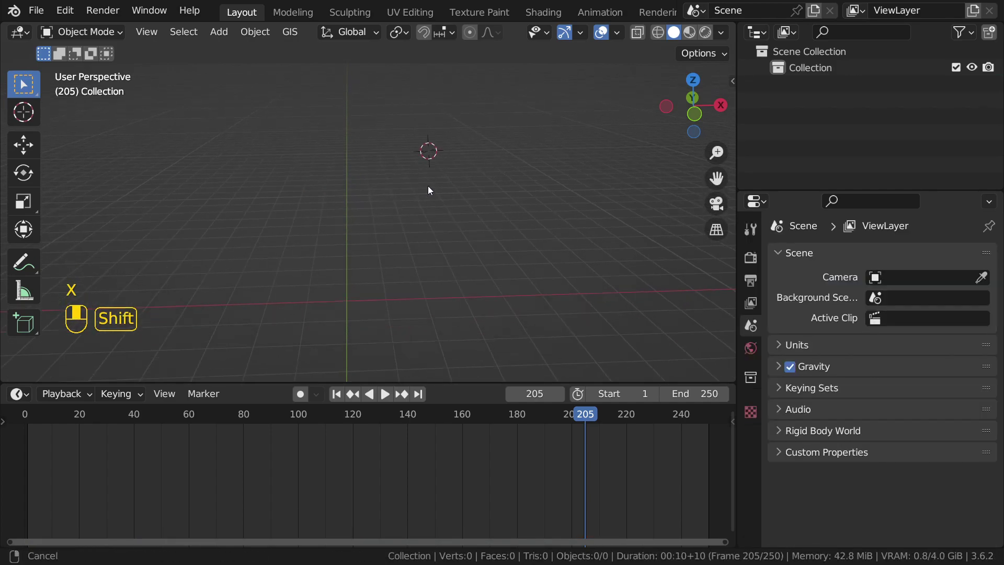
pyautogui.hotkey('shift', 'c')
pyautogui.moveTo(386, 186)
pyautogui.mouseDown(button='middle')
pyautogui.moveTo(410, 202)
pyautogui.moveTo(381, 201)
pyautogui.mouseUp(button='middle')
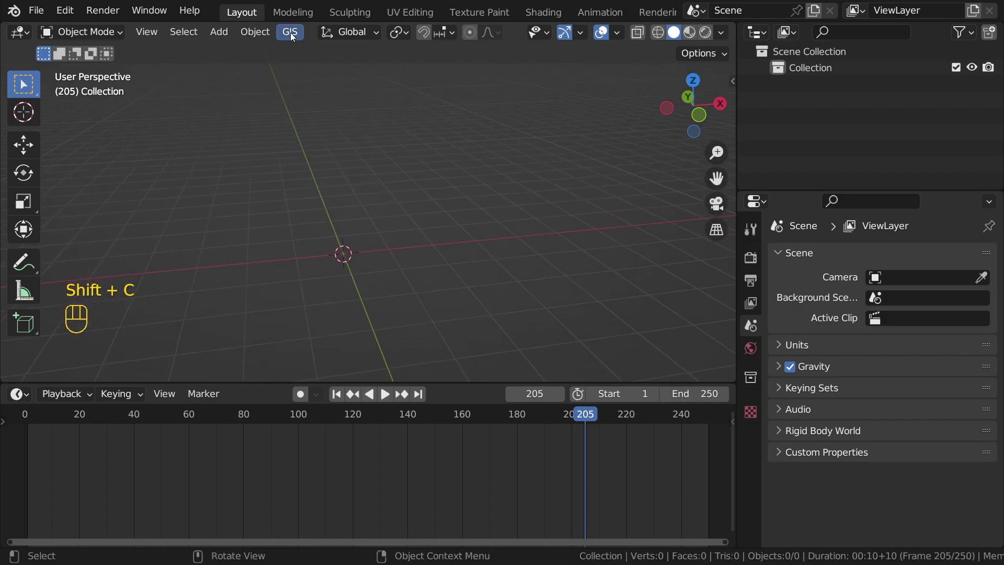
# Step: Try Object > Quick Effects > Quick Smoke with nothing selected
pyautogui.click(263, 35)
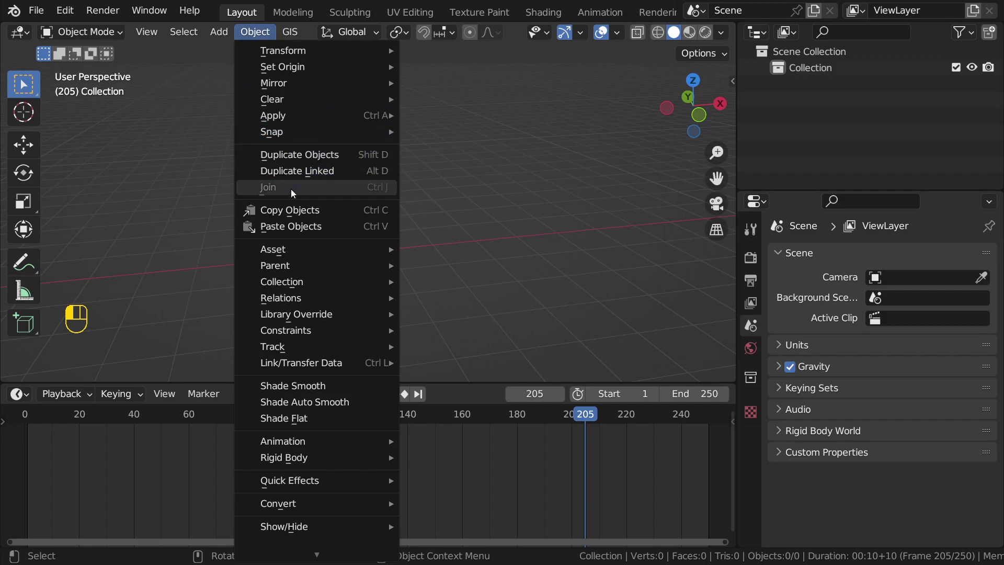
pyautogui.click(662, 79)
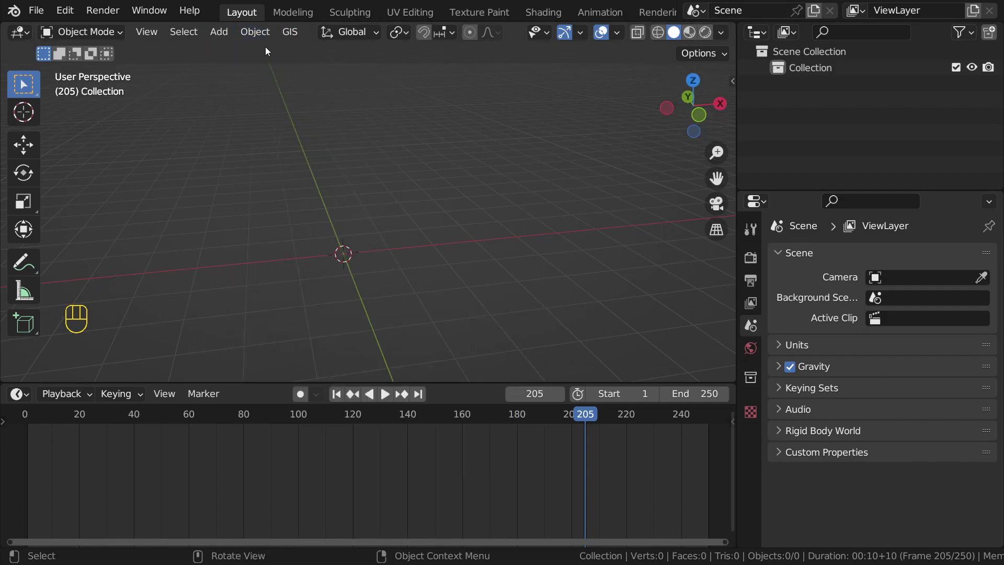
pyautogui.click(256, 35)
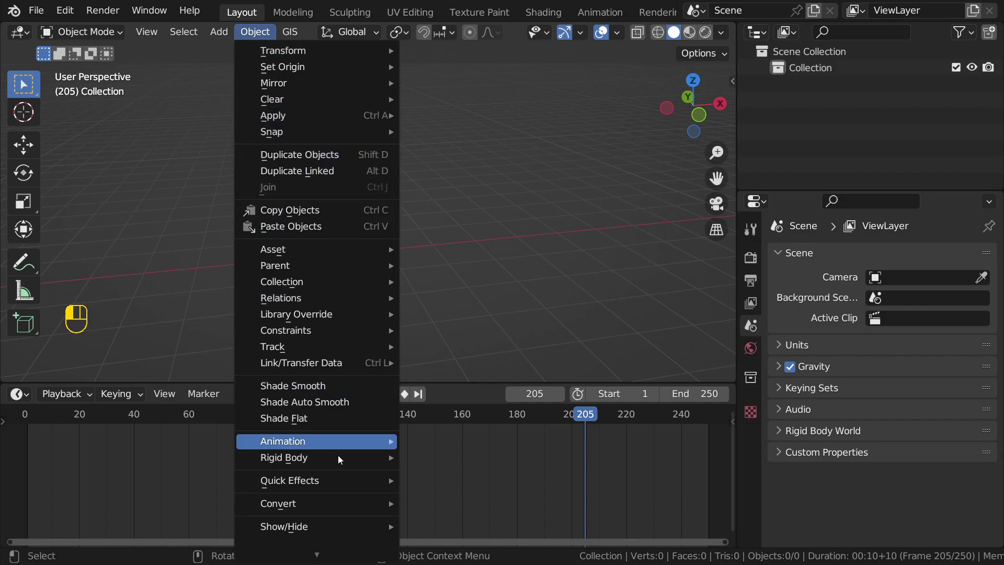
pyautogui.moveTo(323, 482)
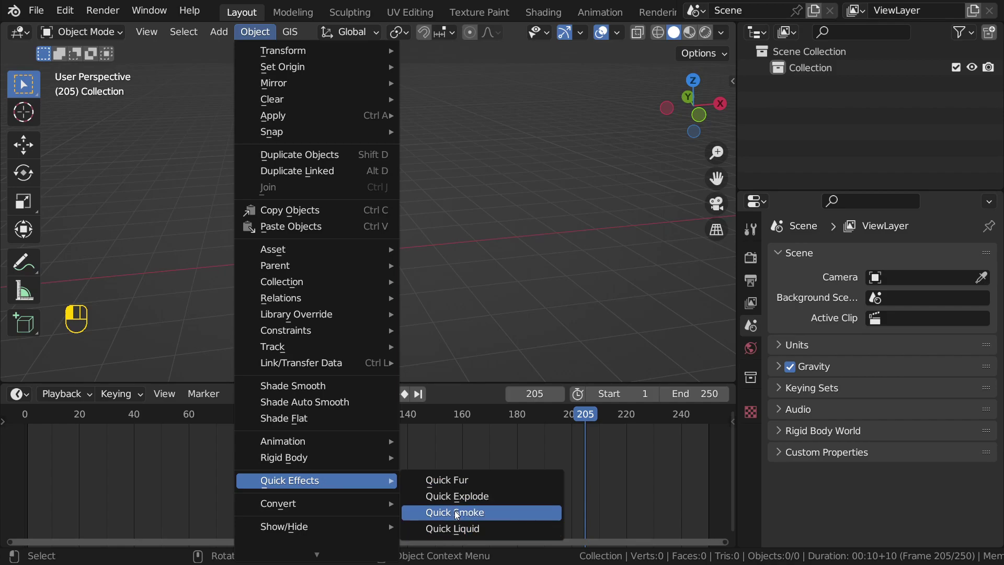
pyautogui.click(454, 511)
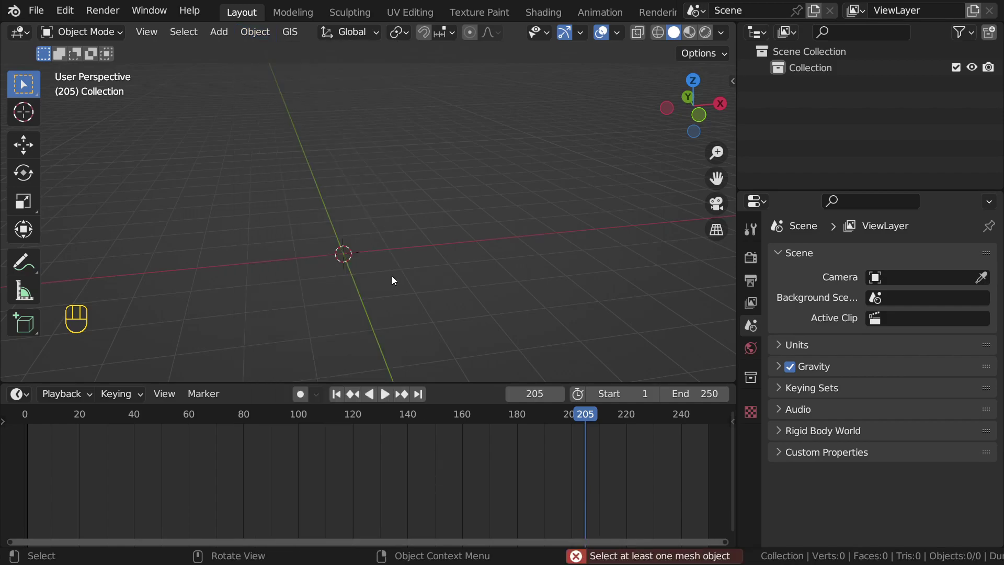
# Step: Add a new mesh cube at the origin
pyautogui.hotkey('shift', 'a')
pyautogui.moveTo(361, 230)
pyautogui.click(442, 244)
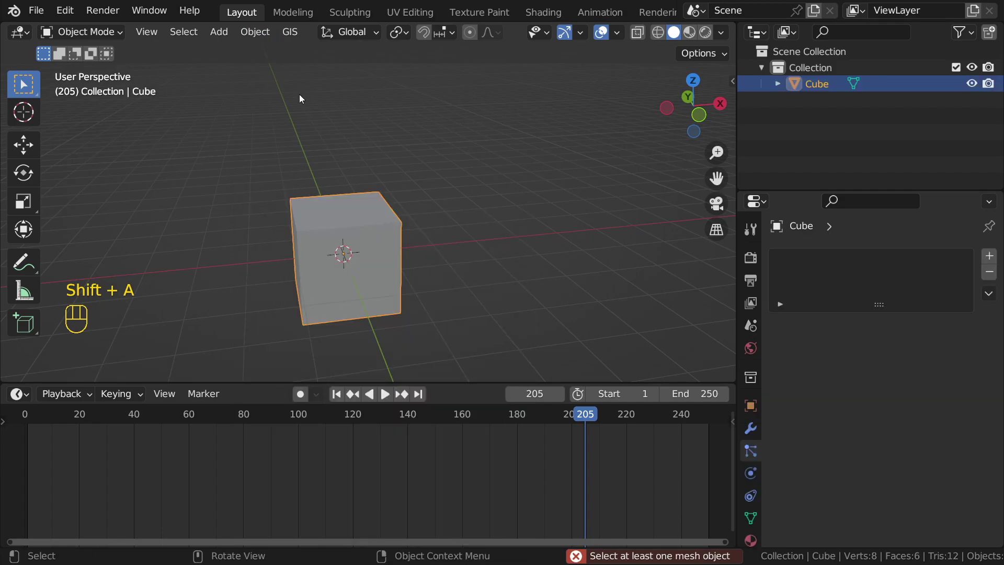
pyautogui.click(259, 39)
# Step: Apply Quick Smoke to the cube, creating a Smoke Domain around it
pyautogui.moveTo(343, 478)
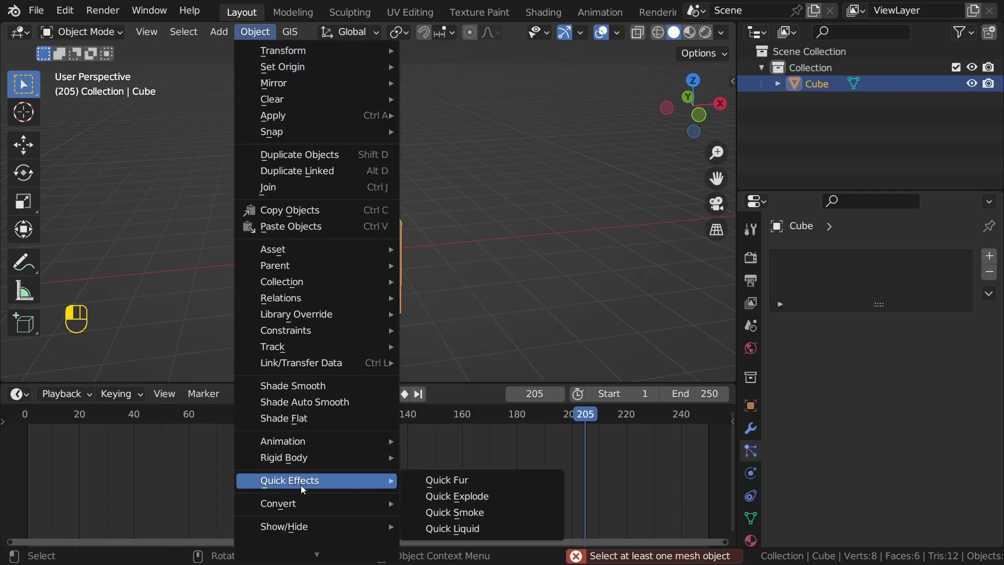
pyautogui.click(456, 513)
pyautogui.scroll(-5, 459, 226)
pyautogui.moveTo(460, 225); pyautogui.dragTo(428, 210, button='middle')
# Step: Play the smoke simulation from frame 1 and stop it at frame 142
pyautogui.press('space')
pyautogui.click(506, 211)
pyautogui.hotkey('shift', 'Left')
pyautogui.moveTo(416, 199); pyautogui.dragTo(446, 174, button='middle')
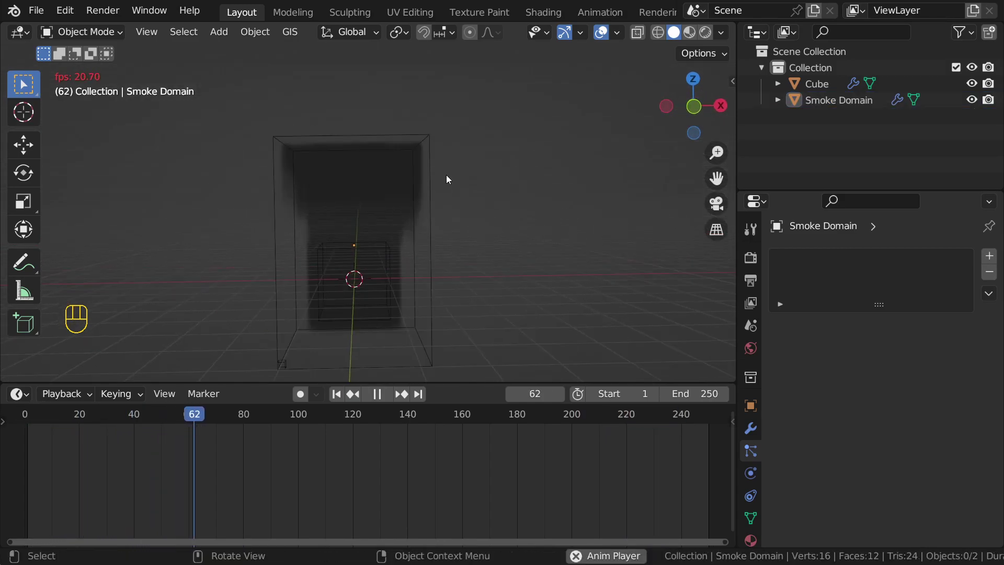
pyautogui.scroll(1, 429, 205)
pyautogui.moveTo(429, 210); pyautogui.dragTo(383, 219, button='middle')
pyautogui.scroll(-2, 511, 211)
pyautogui.scroll(2, 382, 220)
pyautogui.press('space')
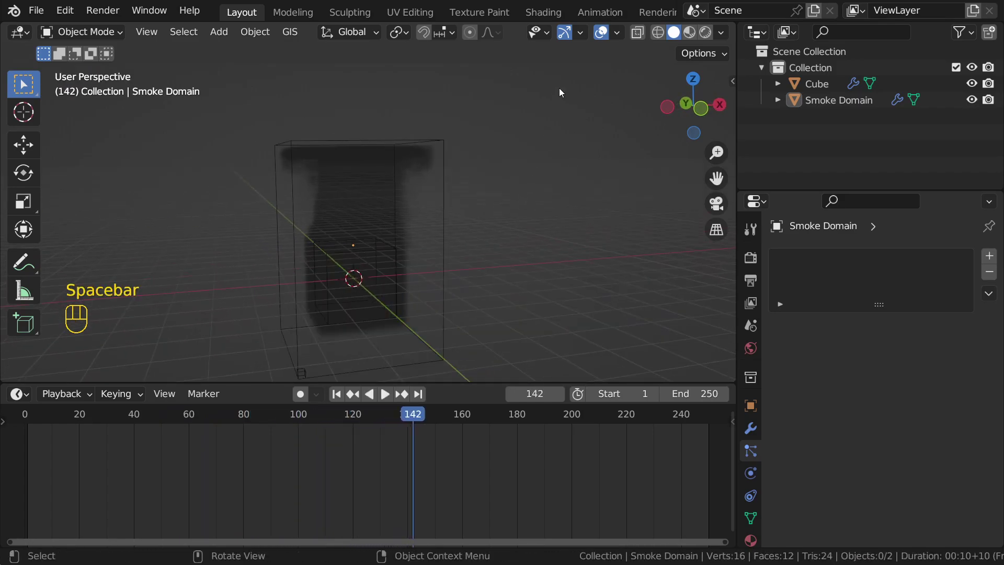
# Step: Box-select the smoke domain and cube and delete them
pyautogui.moveTo(568, 87); pyautogui.dragTo(487, 114, button='middle')
pyautogui.scroll(2, 468, 134)
pyautogui.moveTo(374, 149); pyautogui.dragTo(450, 137, button='middle')
pyautogui.scroll(-3, 451, 144)
pyautogui.moveTo(217, 108); pyautogui.dragTo(481, 209)
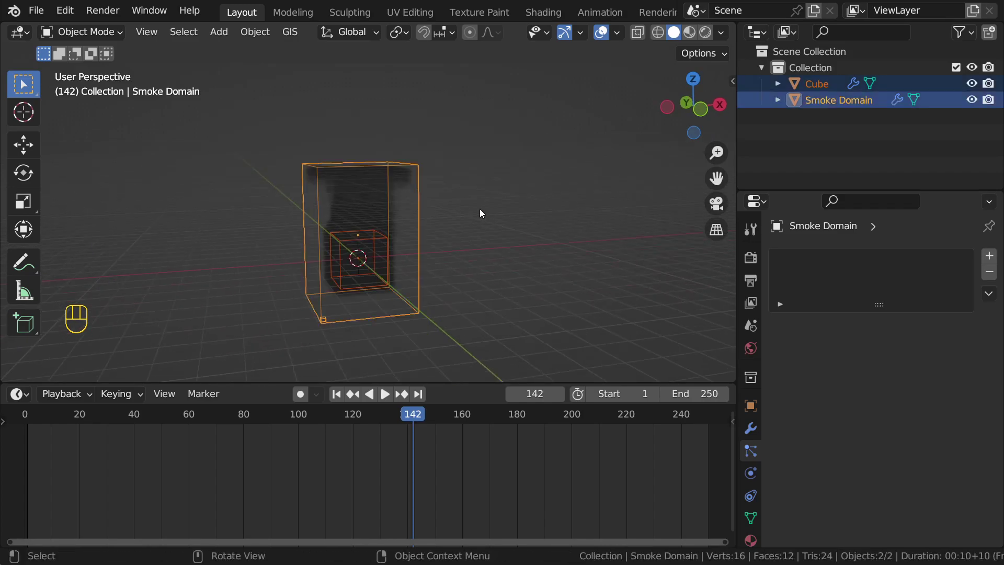
pyautogui.press('x')
pyautogui.click(480, 209)
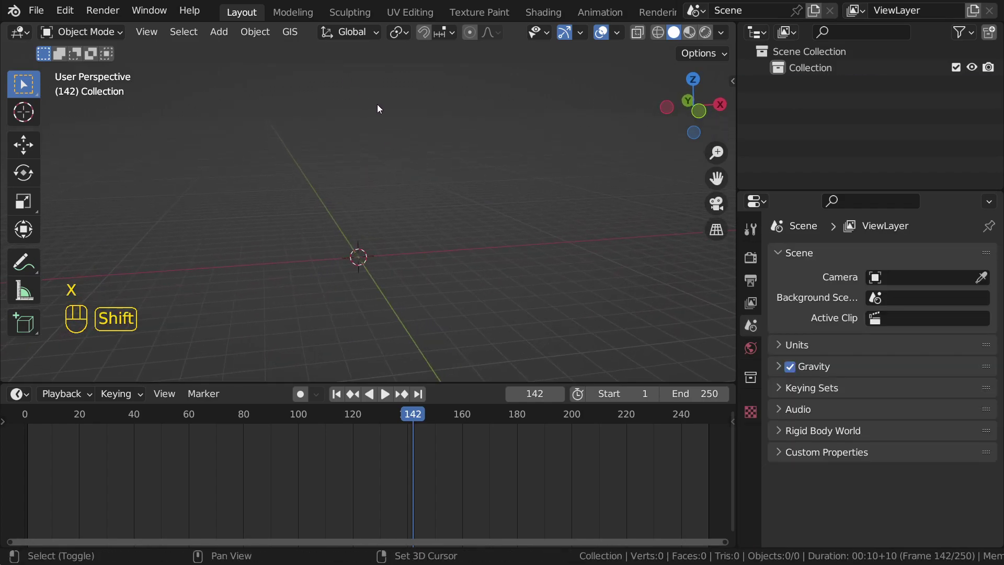
# Step: Add a new cube and apply Object > Quick Effects > Quick Liquid to it
pyautogui.hotkey('shift', 'a')
pyautogui.moveTo(377, 107)
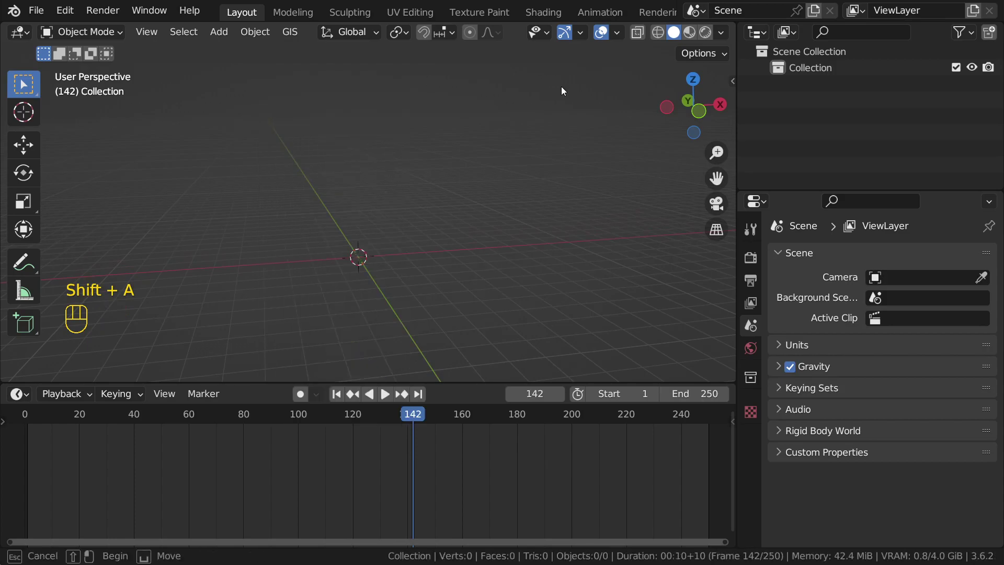
pyautogui.hotkey('shift', 'a')
pyautogui.moveTo(375, 130)
pyautogui.click(442, 144)
pyautogui.click(256, 32)
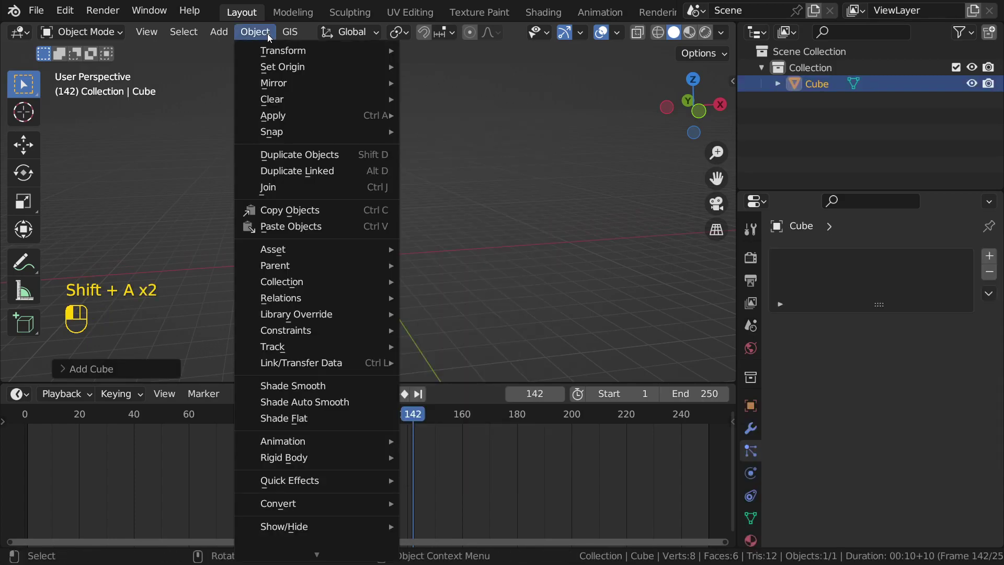
pyautogui.moveTo(321, 479)
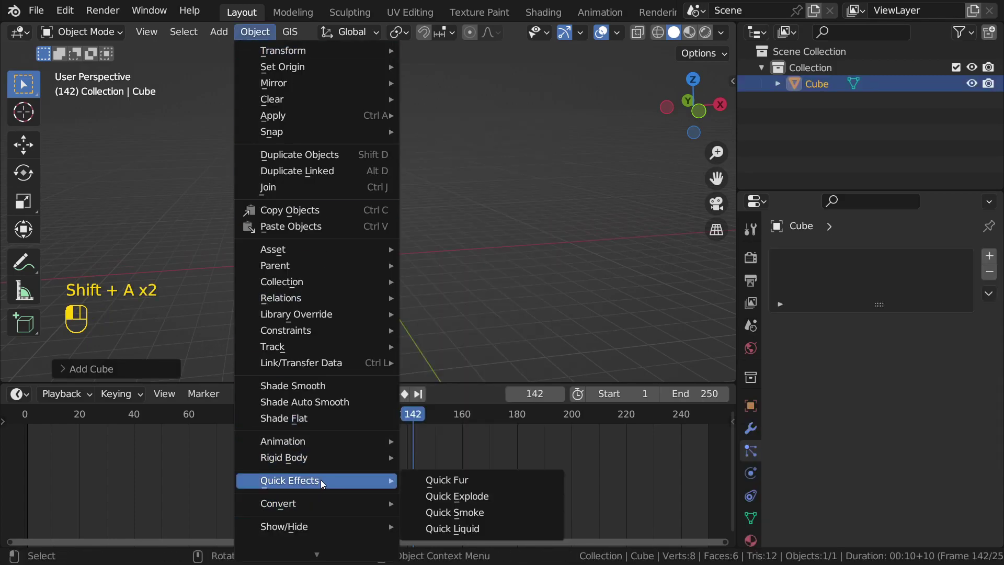
pyautogui.click(427, 529)
# Step: Play the liquid simulation from frame 1 and stop at frame 109
pyautogui.press('space')
pyautogui.keyDown('shift'); pyautogui.moveTo(422, 302); pyautogui.dragTo(362, 226, button='middle'); pyautogui.keyUp('shift')
pyautogui.hotkey('shift', 'Left')
pyautogui.scroll(2, 466, 157)
pyautogui.moveTo(448, 241); pyautogui.dragTo(459, 198, button='middle')
pyautogui.scroll(-5, 459, 198)
pyautogui.press('space')
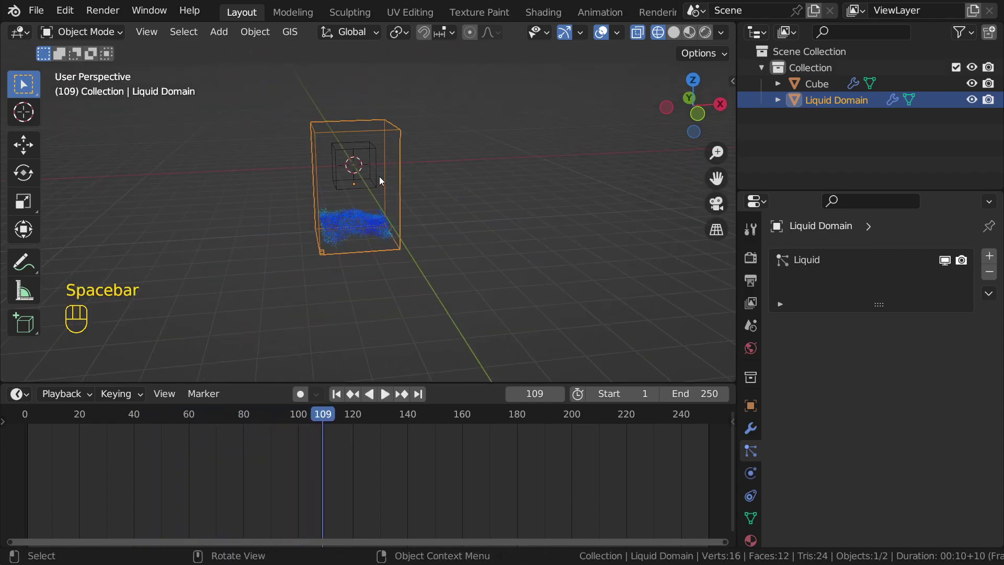
# Step: Select the cube and inspect its Fluid modifier and physics settings
pyautogui.click(377, 177)
pyautogui.scroll(-2, 759, 463)
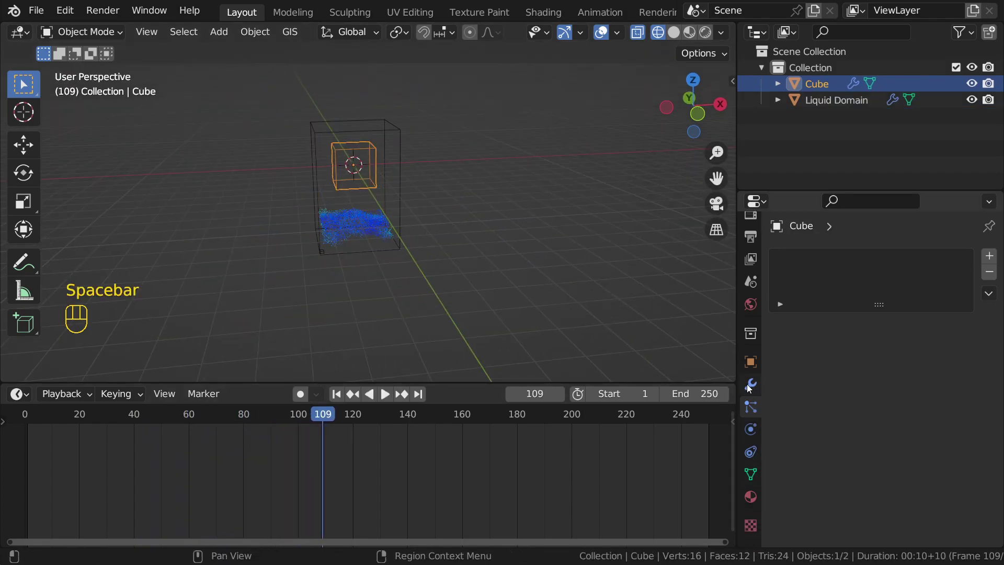
pyautogui.scroll(1, 756, 411)
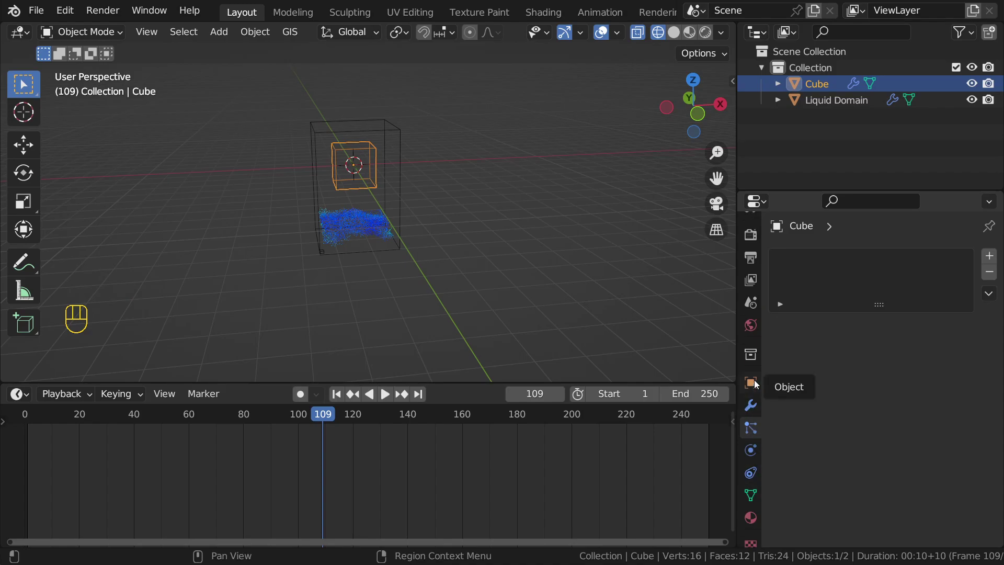
pyautogui.click(754, 411)
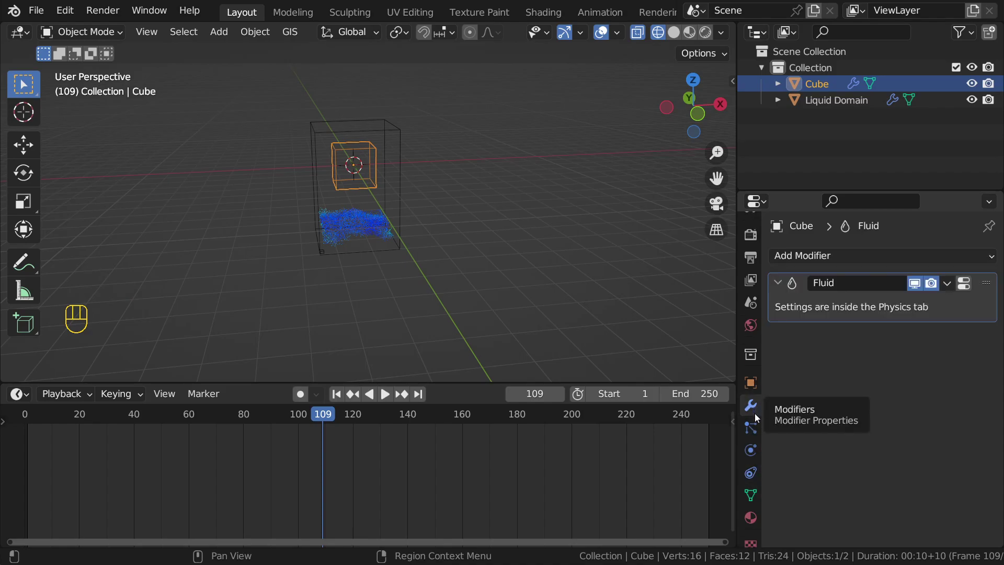
pyautogui.click(948, 285)
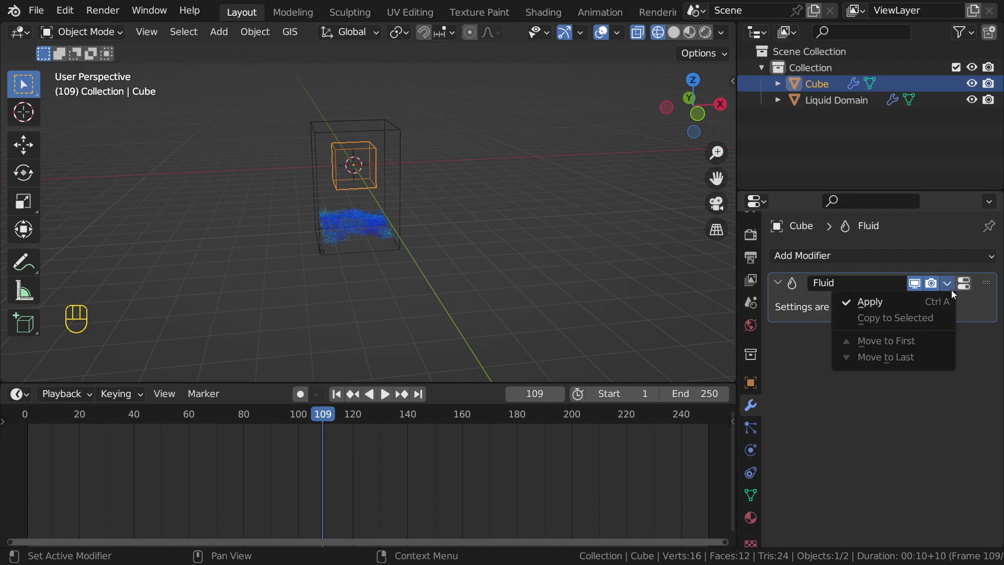
pyautogui.click(751, 449)
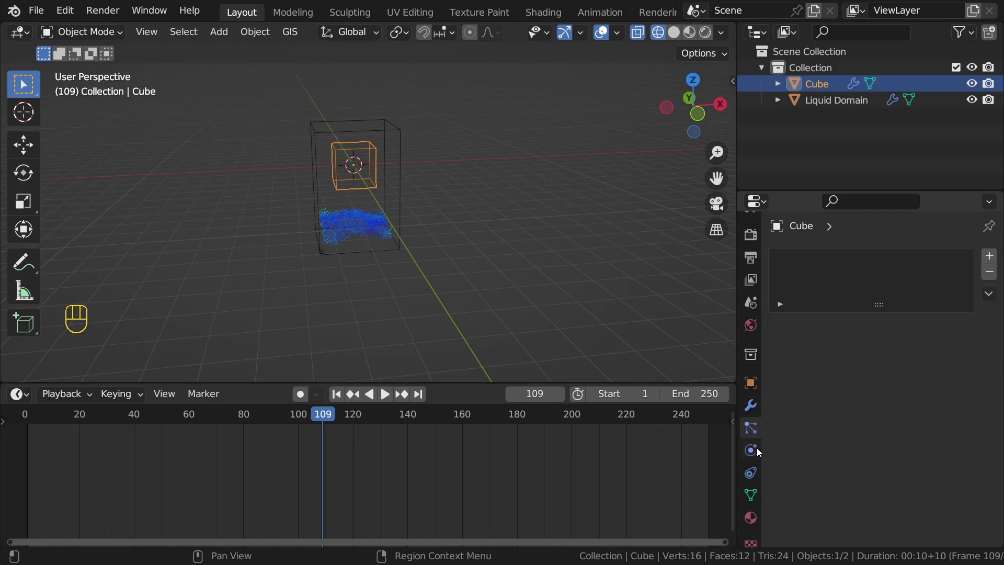
pyautogui.scroll(-2, 843, 464)
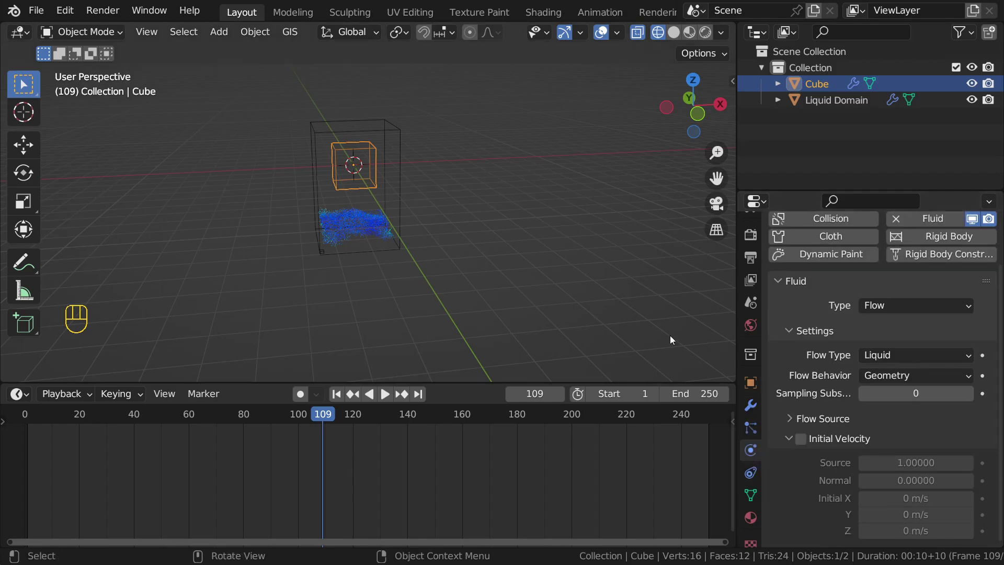
# Step: Select the Liquid Domain and review its settings: resolution 32, FLIP, Replay cache 1–250
pyautogui.click(369, 137)
pyautogui.scroll(-10, 908, 464)
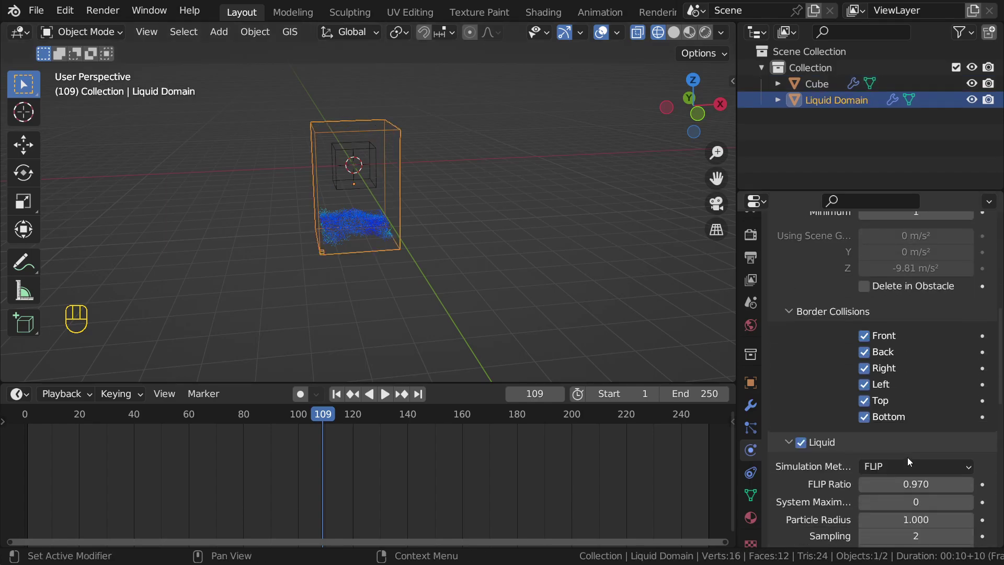
pyautogui.scroll(6, 908, 457)
pyautogui.scroll(4, 899, 421)
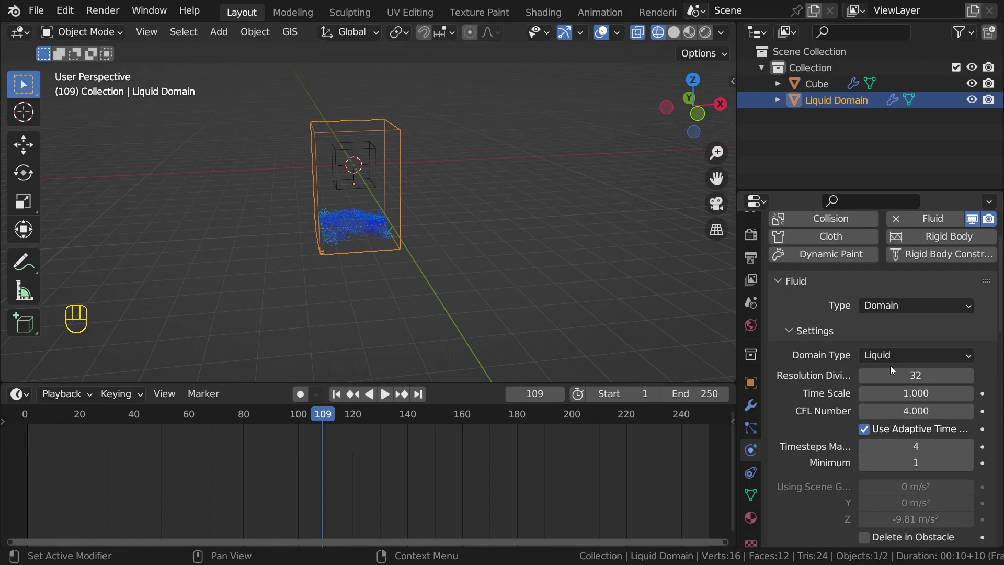
pyautogui.scroll(-15, 888, 357)
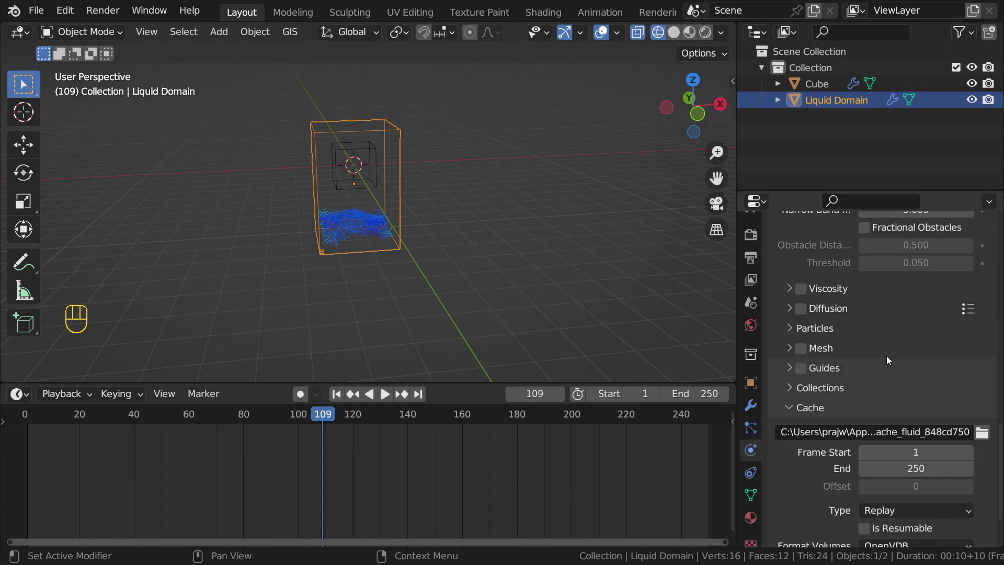
# Step: Enable Mesh on the Liquid Domain and replay from frame 1 with overlays hidden
pyautogui.click(541, 219)
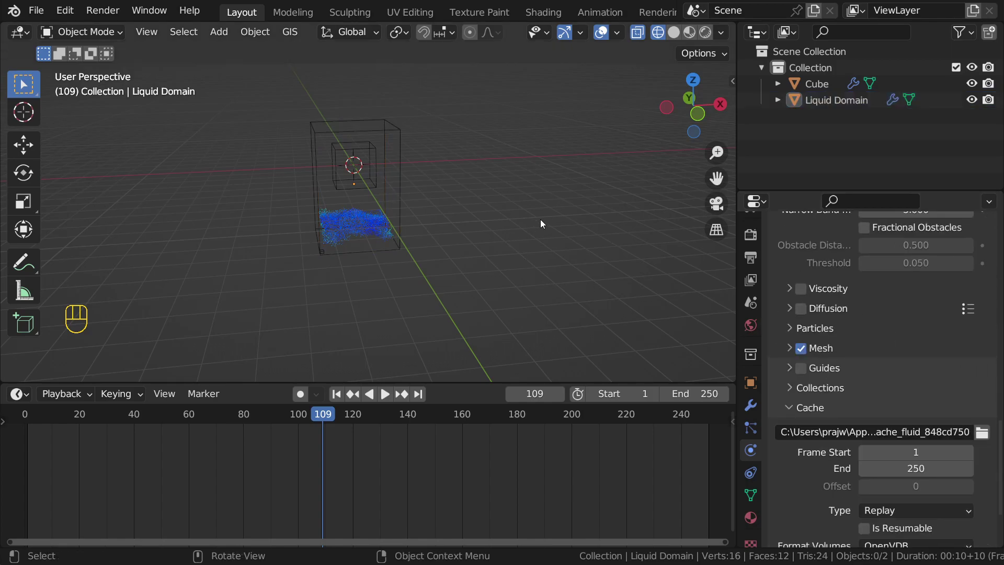
pyautogui.hotkey('shift', 'Left')
pyautogui.press('space')
pyautogui.hotkey('shift', 'alt', 'z')
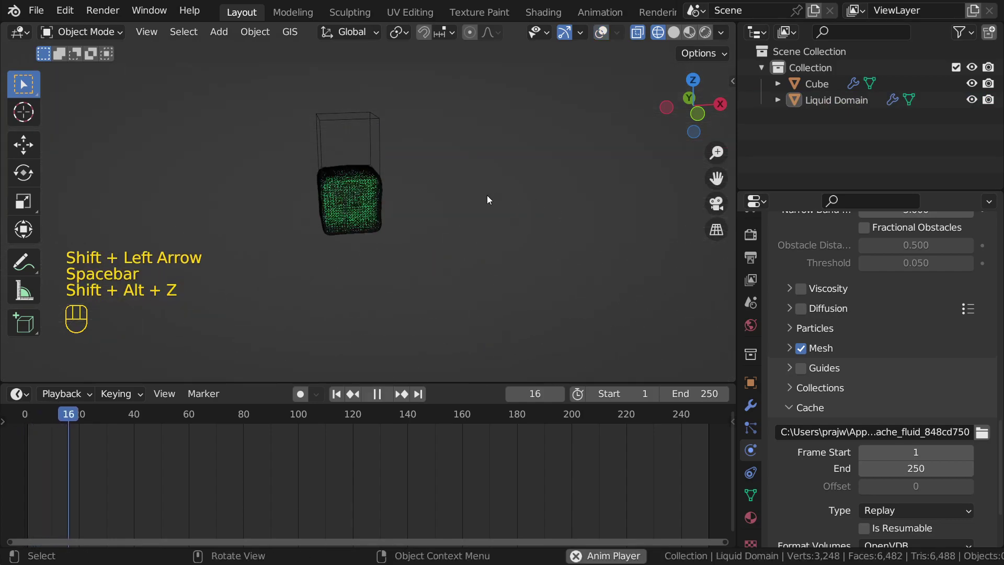
pyautogui.moveTo(475, 166); pyautogui.dragTo(400, 222, button='middle')
pyautogui.hotkey('shift', 'Left')
# Step: Orbit around the liquid, stop at frame 85, and rewind to the start
pyautogui.scroll(2, 400, 221)
pyautogui.moveTo(510, 250); pyautogui.dragTo(472, 250, button='middle')
pyautogui.scroll(-5, 483, 247)
pyautogui.scroll(2, 473, 256)
pyautogui.press('space')
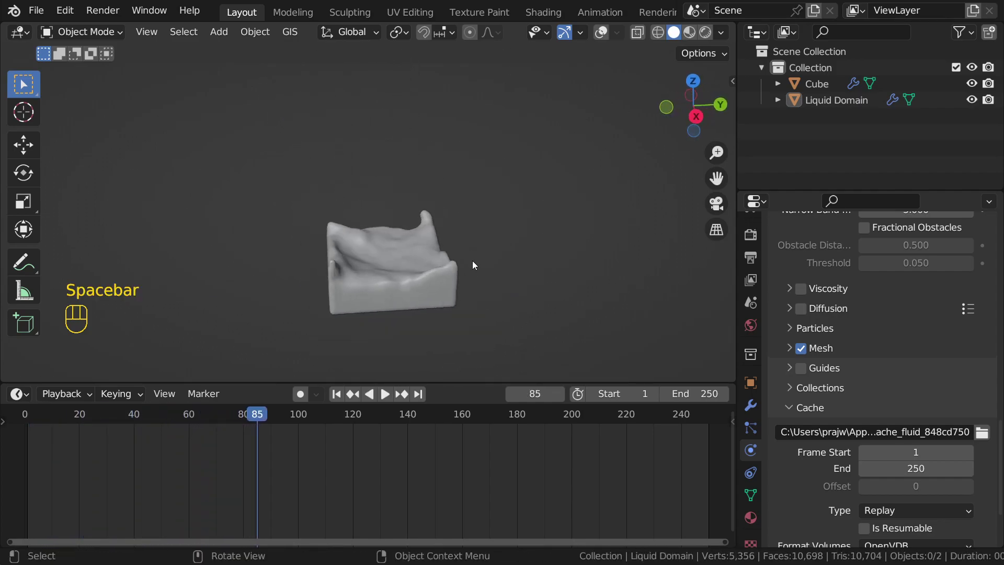
pyautogui.moveTo(228, 417); pyautogui.dragTo(29, 431)
# Step: Reframe the cube, toggle overlays back, and briefly select then deselect the Liquid Domain
pyautogui.moveTo(349, 207); pyautogui.dragTo(472, 195, button='middle')
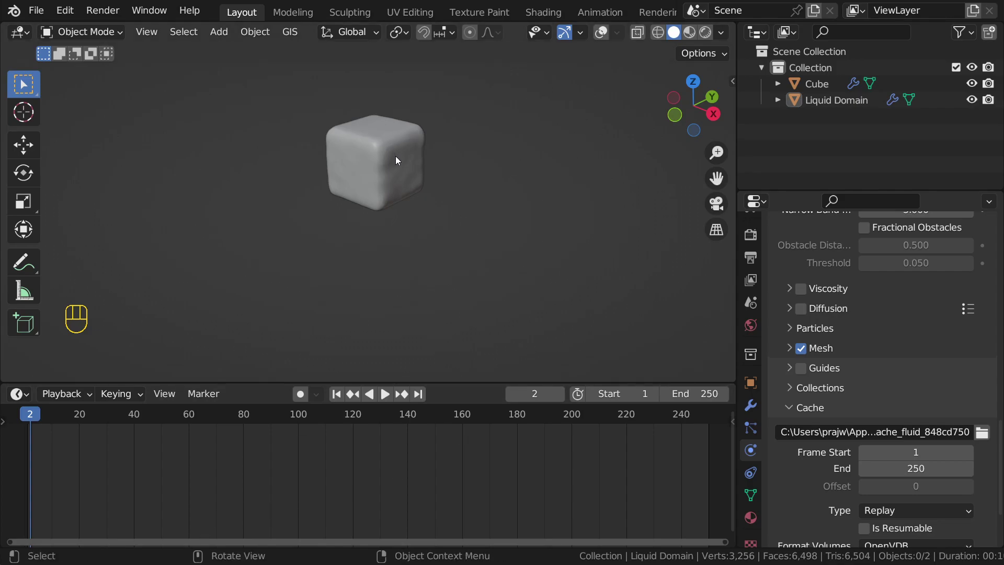
pyautogui.moveTo(397, 151); pyautogui.dragTo(428, 159, button='middle')
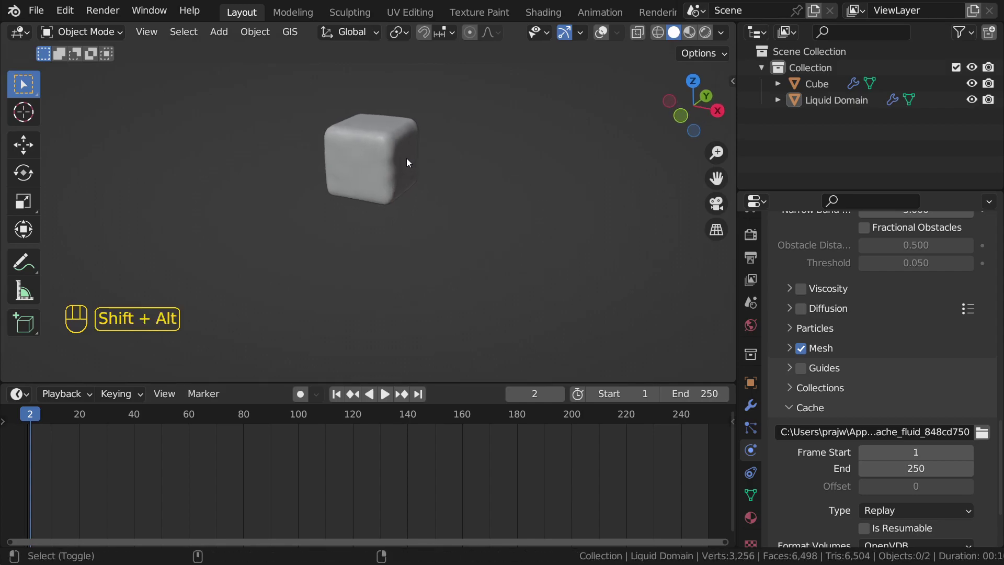
pyautogui.hotkey('shift', 'alt', 'z')
pyautogui.hotkey('shift', 'alt', 'z')
pyautogui.scroll(2, 394, 187)
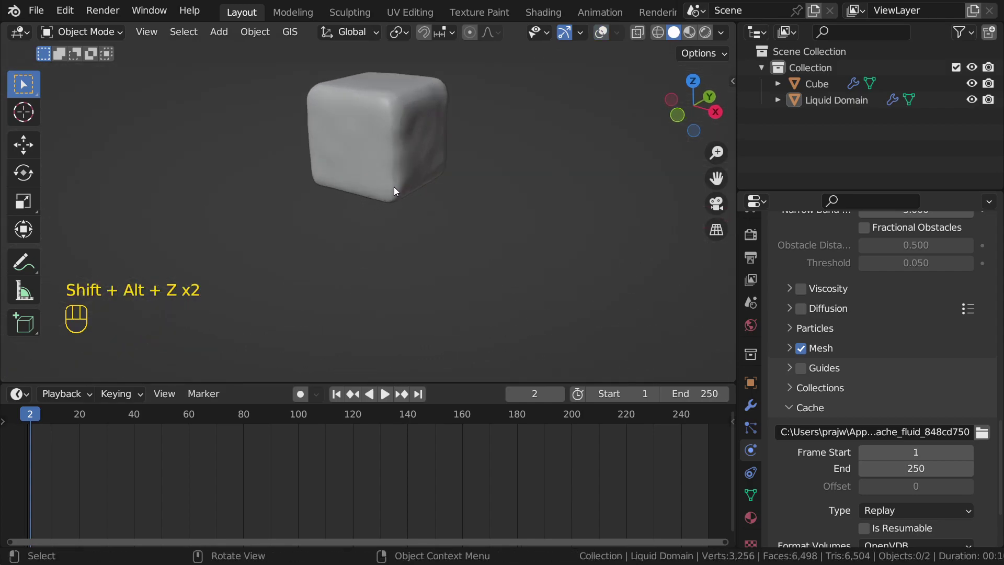
pyautogui.click(404, 137)
pyautogui.scroll(-3, 450, 172)
pyautogui.keyDown('shift'); pyautogui.moveTo(451, 172); pyautogui.dragTo(452, 196, button='middle'); pyautogui.keyUp('shift')
pyautogui.click(455, 174)
pyautogui.scroll(2, 457, 174)
pyautogui.scroll(2, 409, 184)
pyautogui.scroll(-1, 432, 191)
# Step: Replay the splash, pause at frame 37 to scrub back, then play until it settles
pyautogui.press('space')
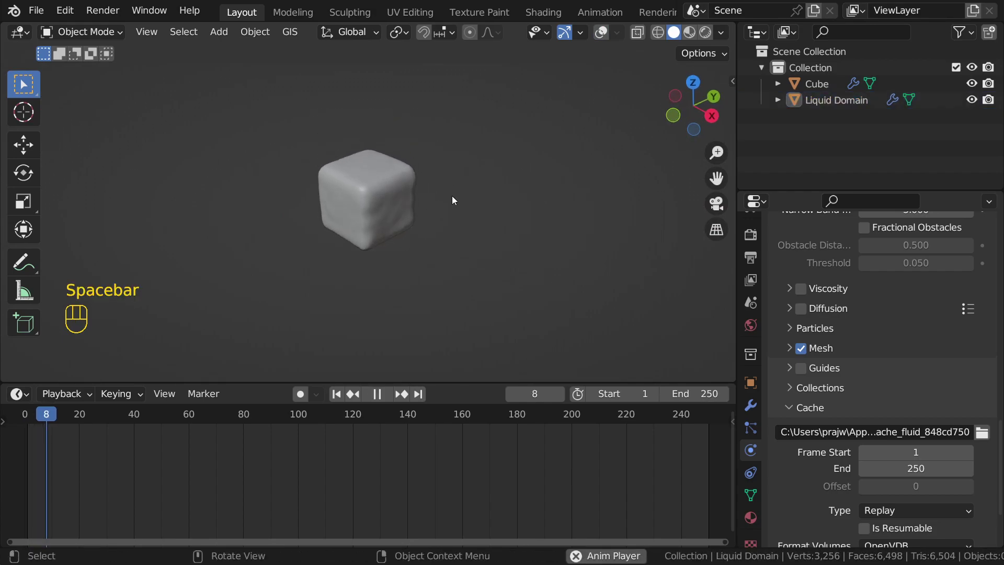
pyautogui.keyDown('shift'); pyautogui.moveTo(462, 301); pyautogui.dragTo(441, 241, button='middle'); pyautogui.keyUp('shift')
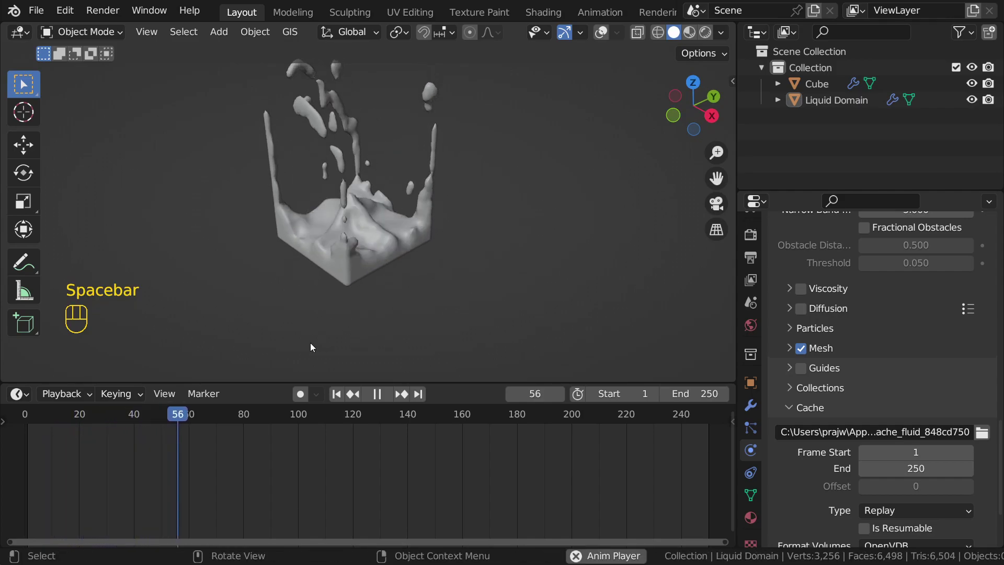
pyautogui.click(54, 410)
pyautogui.press('space')
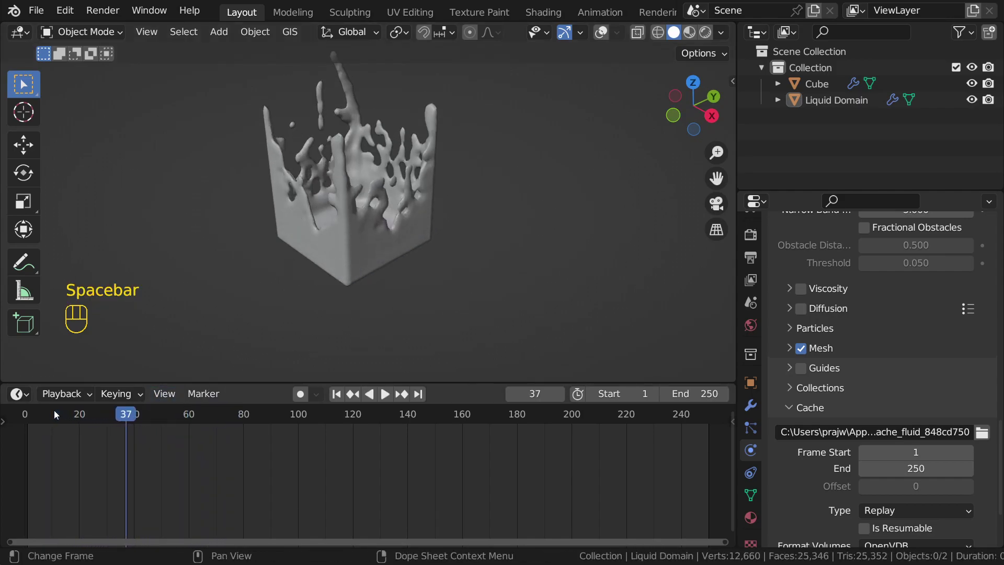
pyautogui.moveTo(62, 414); pyautogui.dragTo(30, 419)
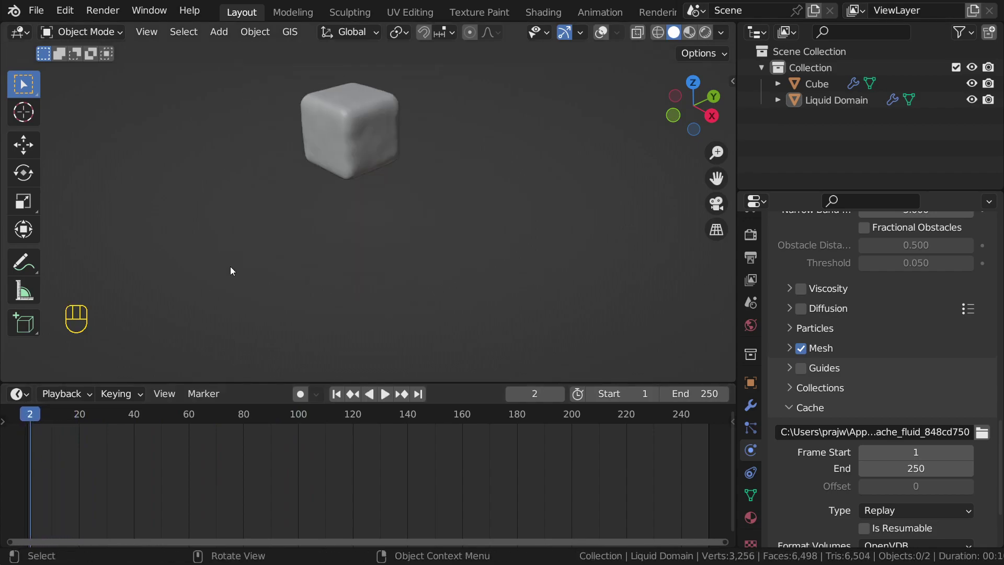
pyautogui.press('space')
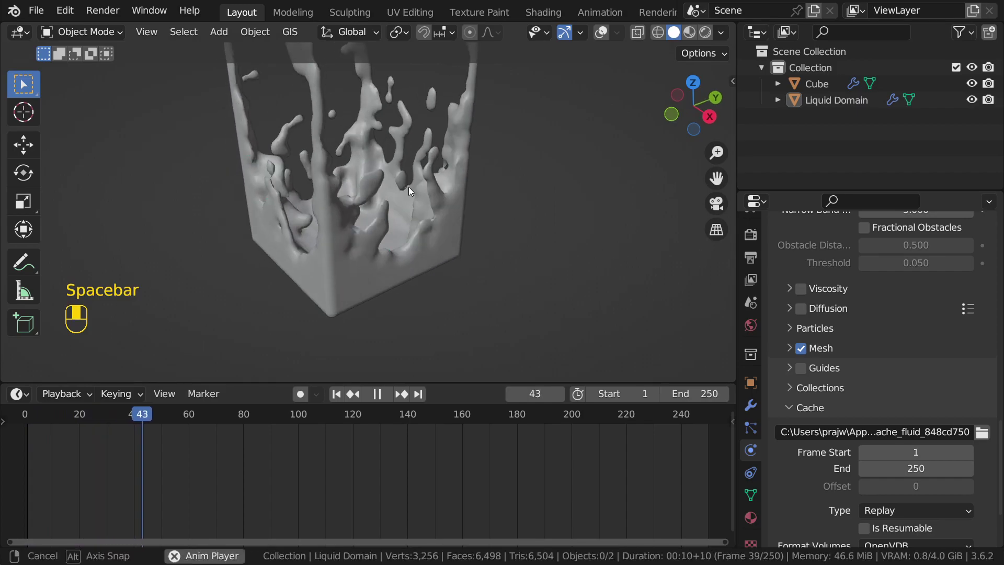
pyautogui.press('space')
pyautogui.moveTo(424, 190); pyautogui.dragTo(486, 212, button='middle')
# Step: Switch to Chrome and load youtube.com/dashboard in a new tab
pyautogui.hotkey('alt', 'Tab')
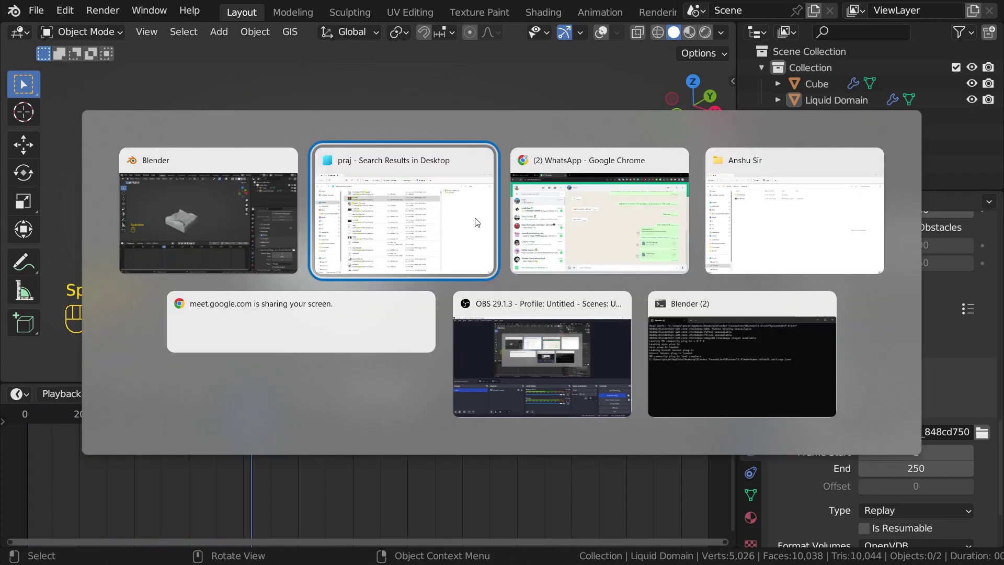
pyautogui.hotkey('alt', 'Tab')
pyautogui.hotkey('alt', 'Tab')
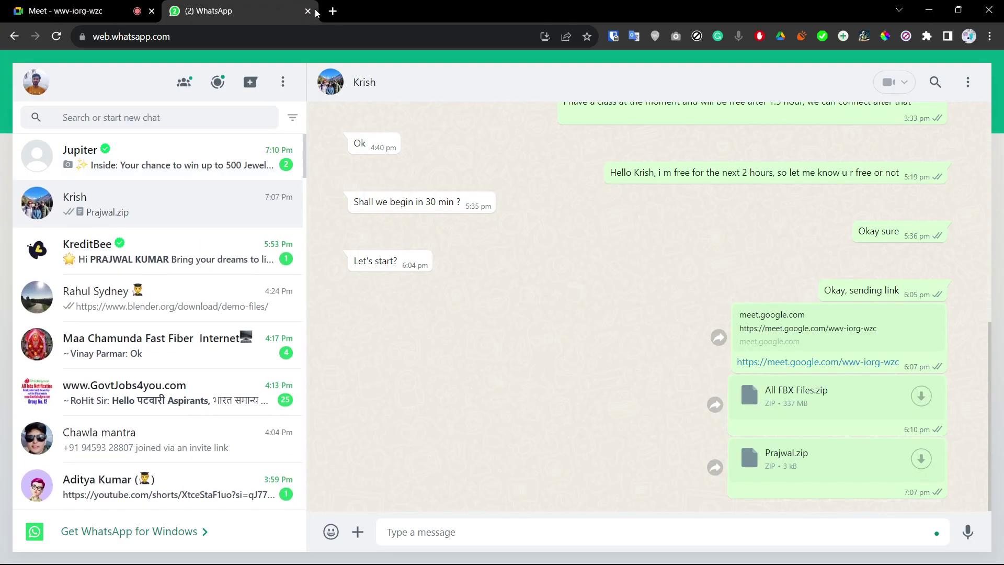
pyautogui.click(332, 11)
pyautogui.write('y')
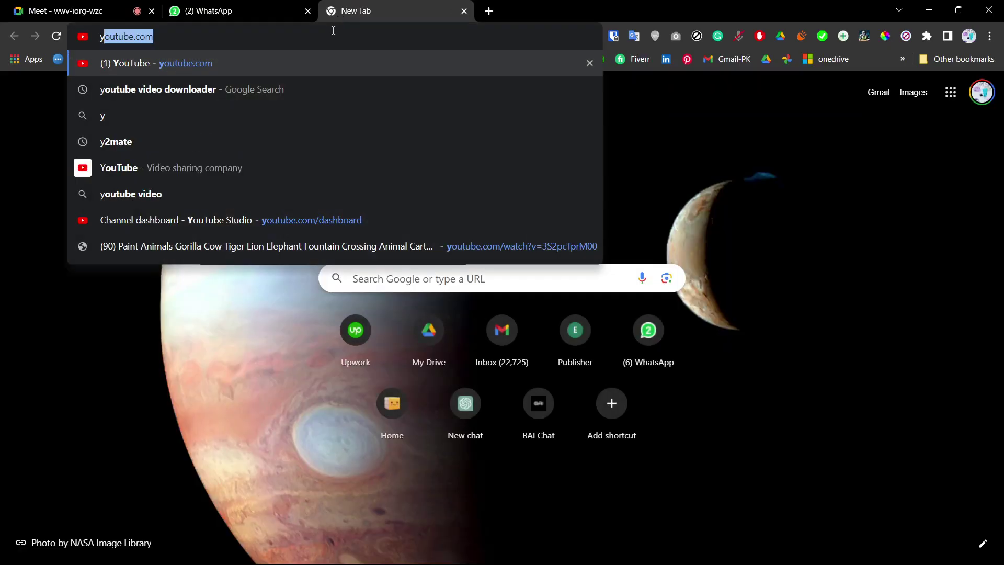
pyautogui.write('outube.com/da')
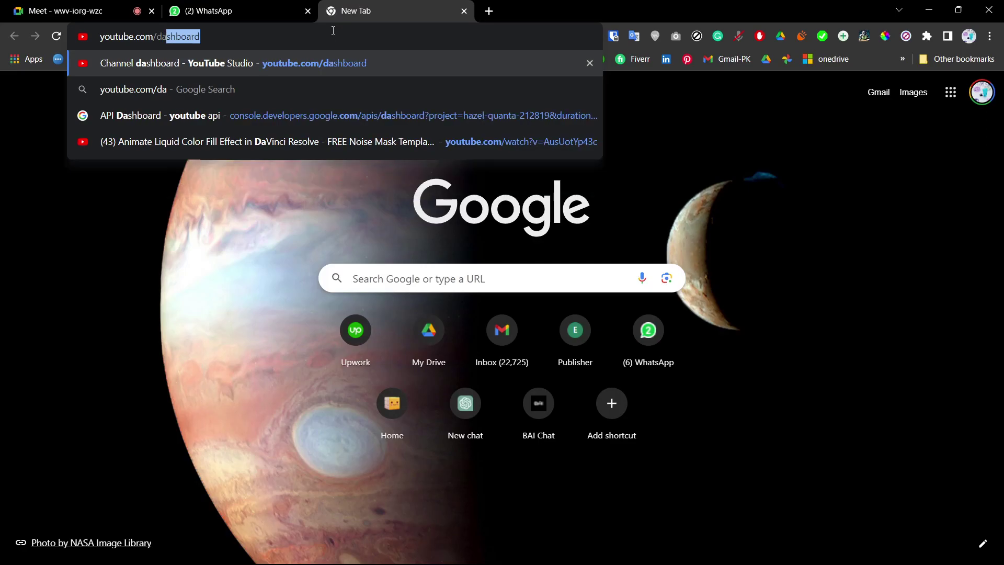
pyautogui.press('Return')
# Step: Leave the Google Meet call from its tab
pyautogui.click(68, 10)
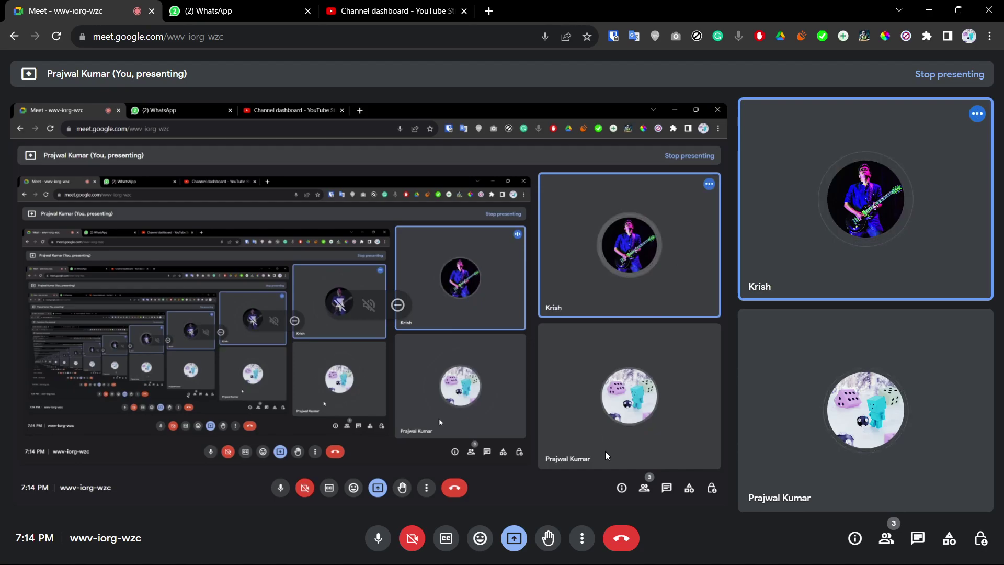
pyautogui.click(622, 539)
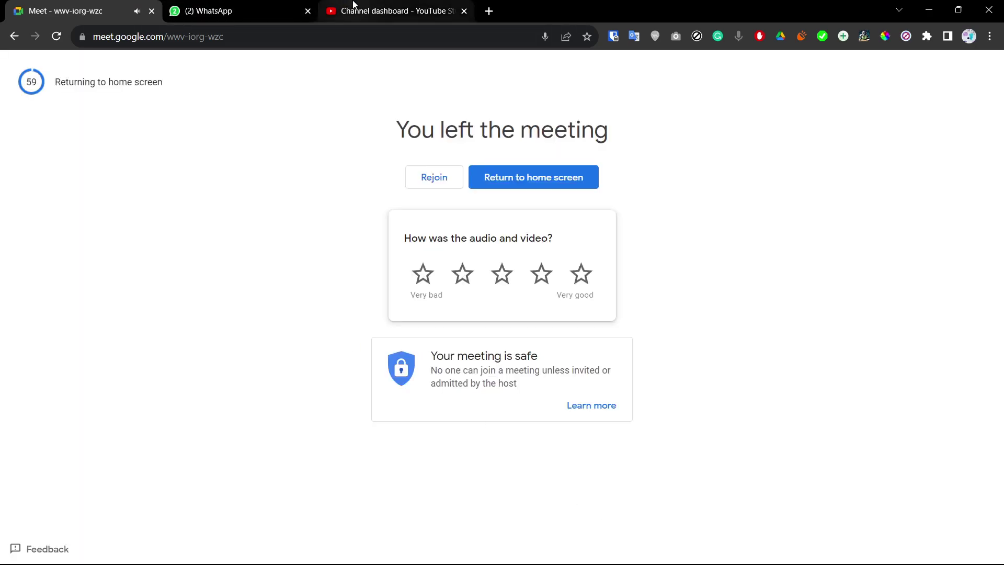
pyautogui.hotkey('alt', 'Tab')
pyautogui.hotkey('alt', 'Tab')
pyautogui.hotkey('alt', 'Tab')
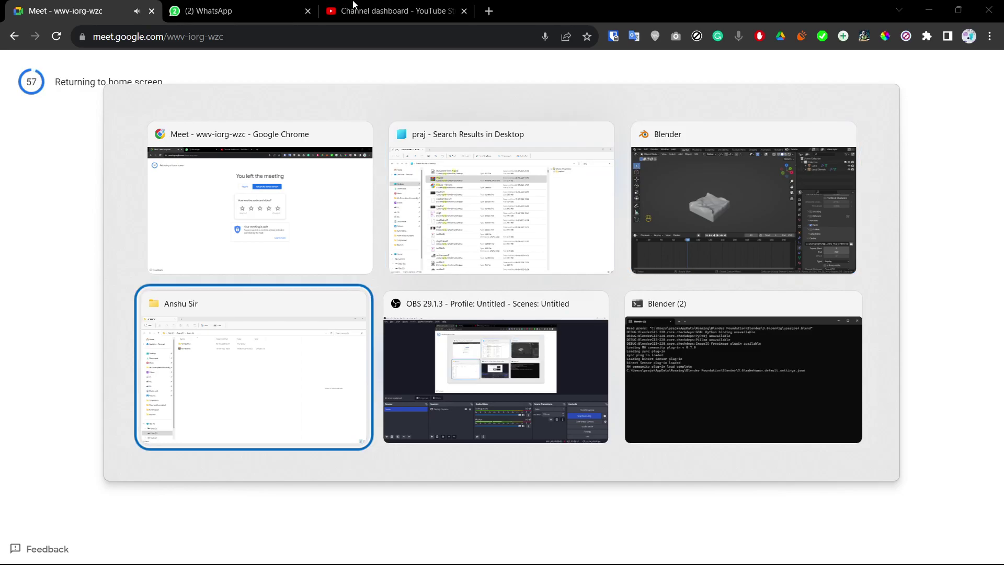